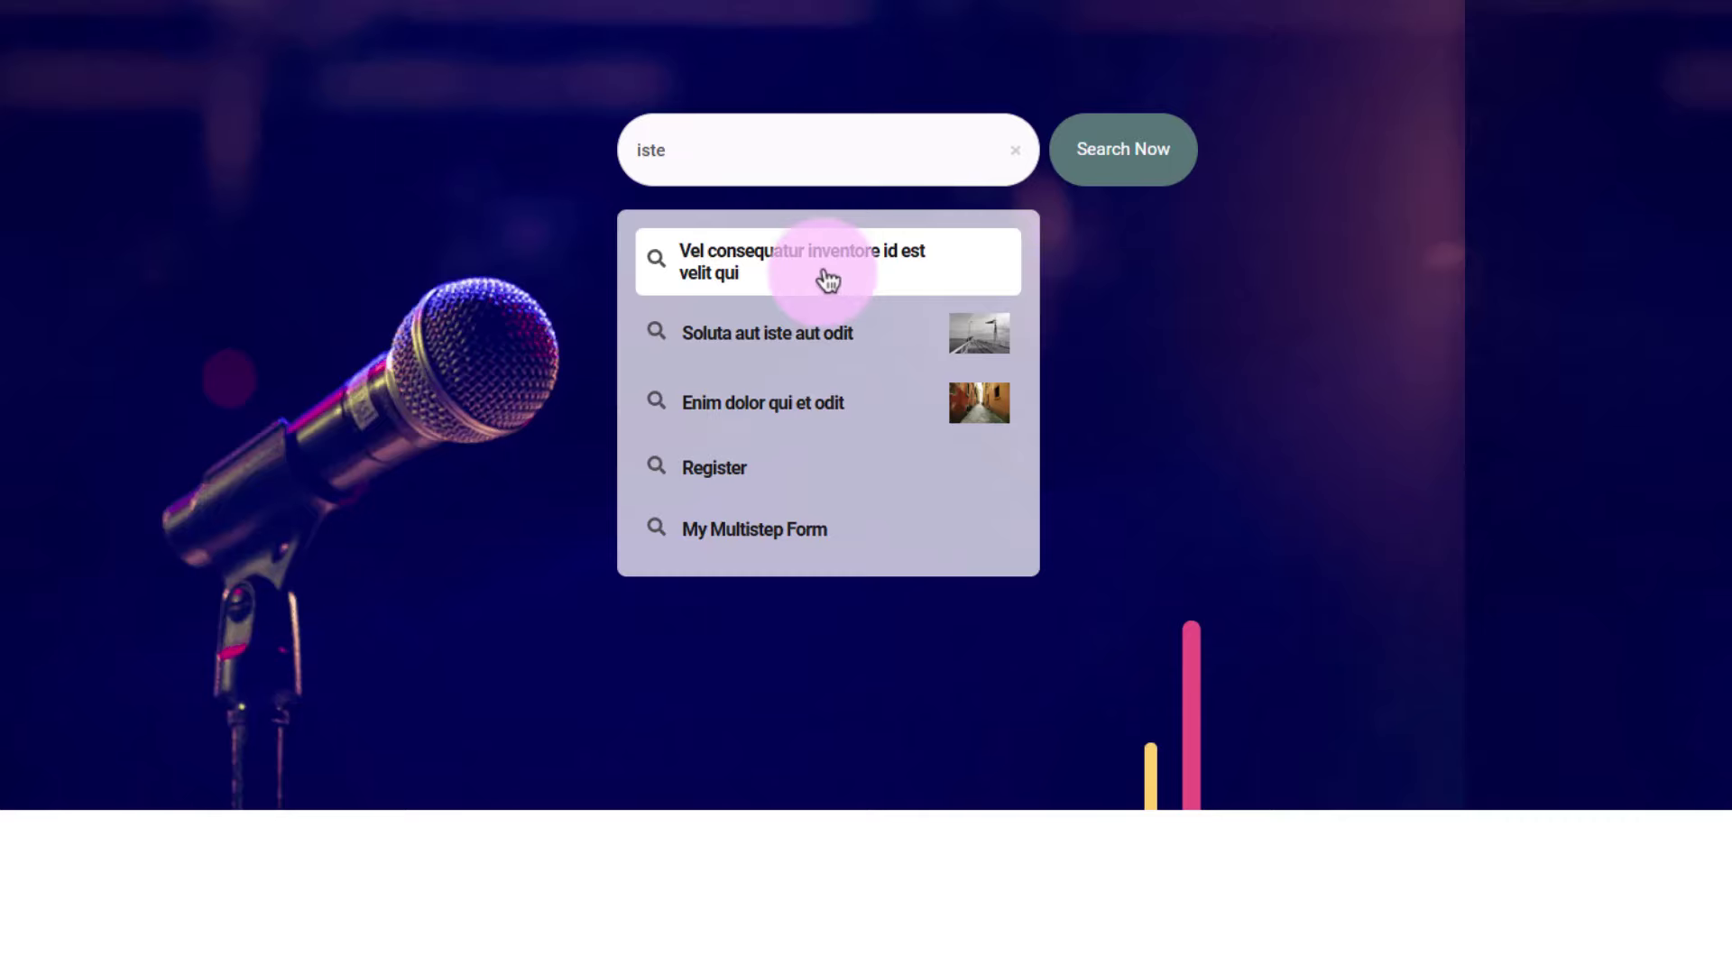
Open the site's WordPress dashboard in a new browser tab and switch to it
mouse_move(32, 49)
right_click(13, 86)
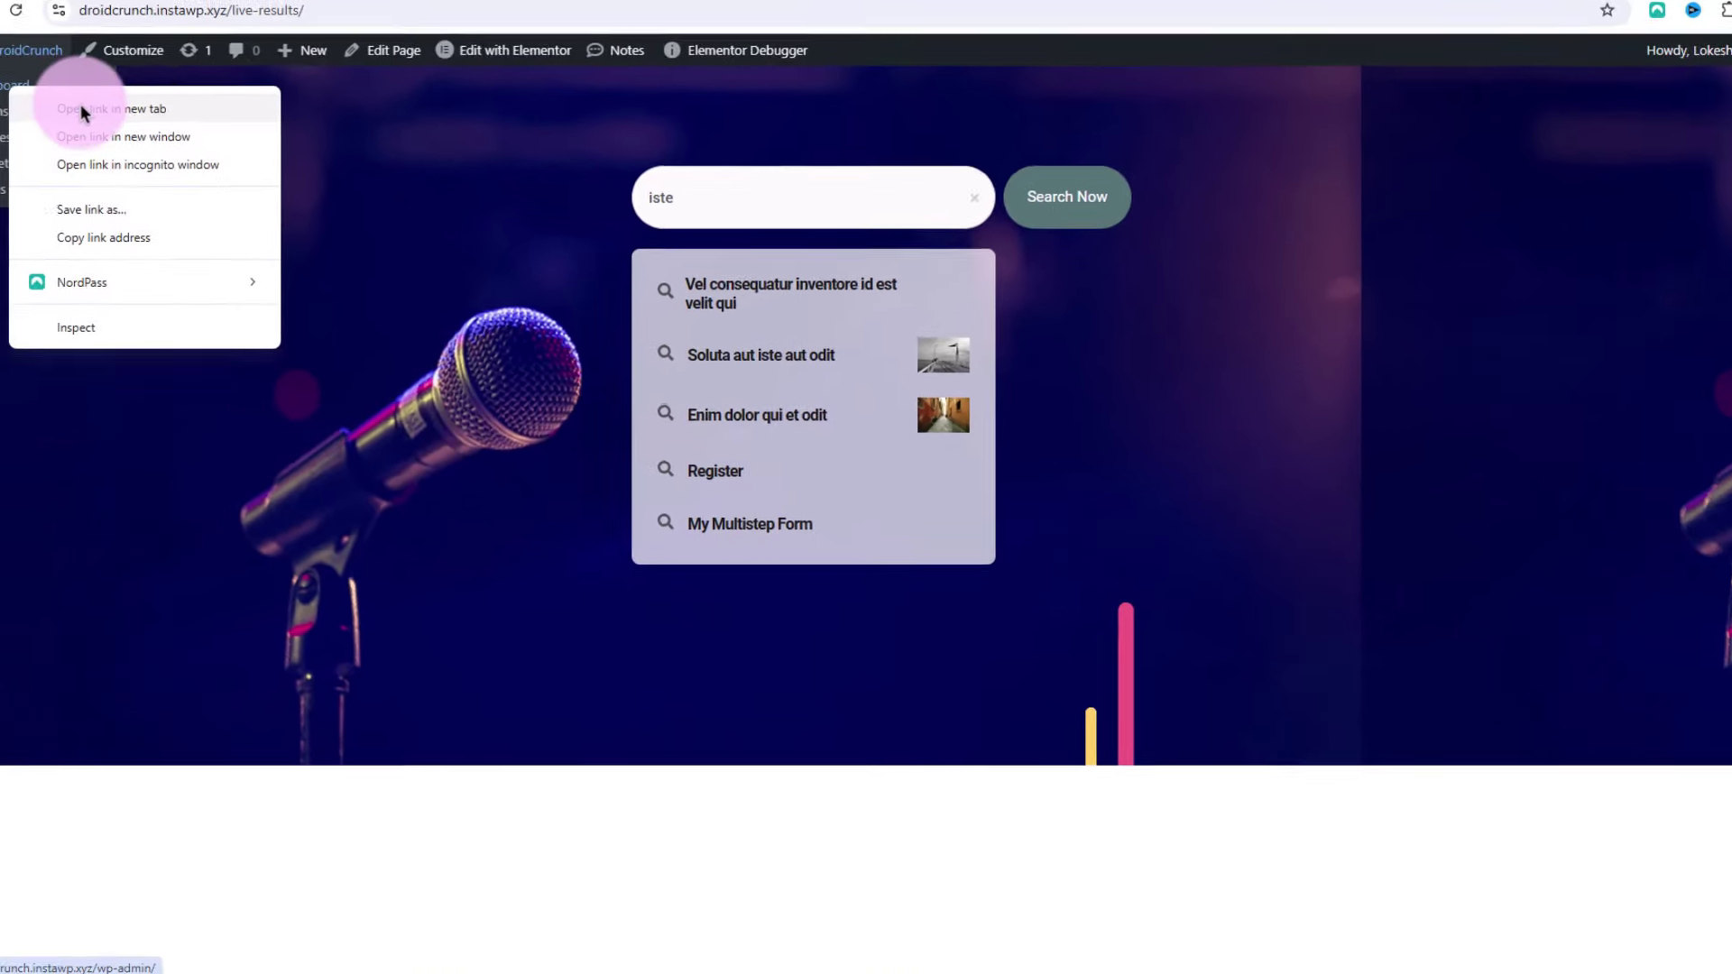
left_click(79, 105)
left_click(282, 19)
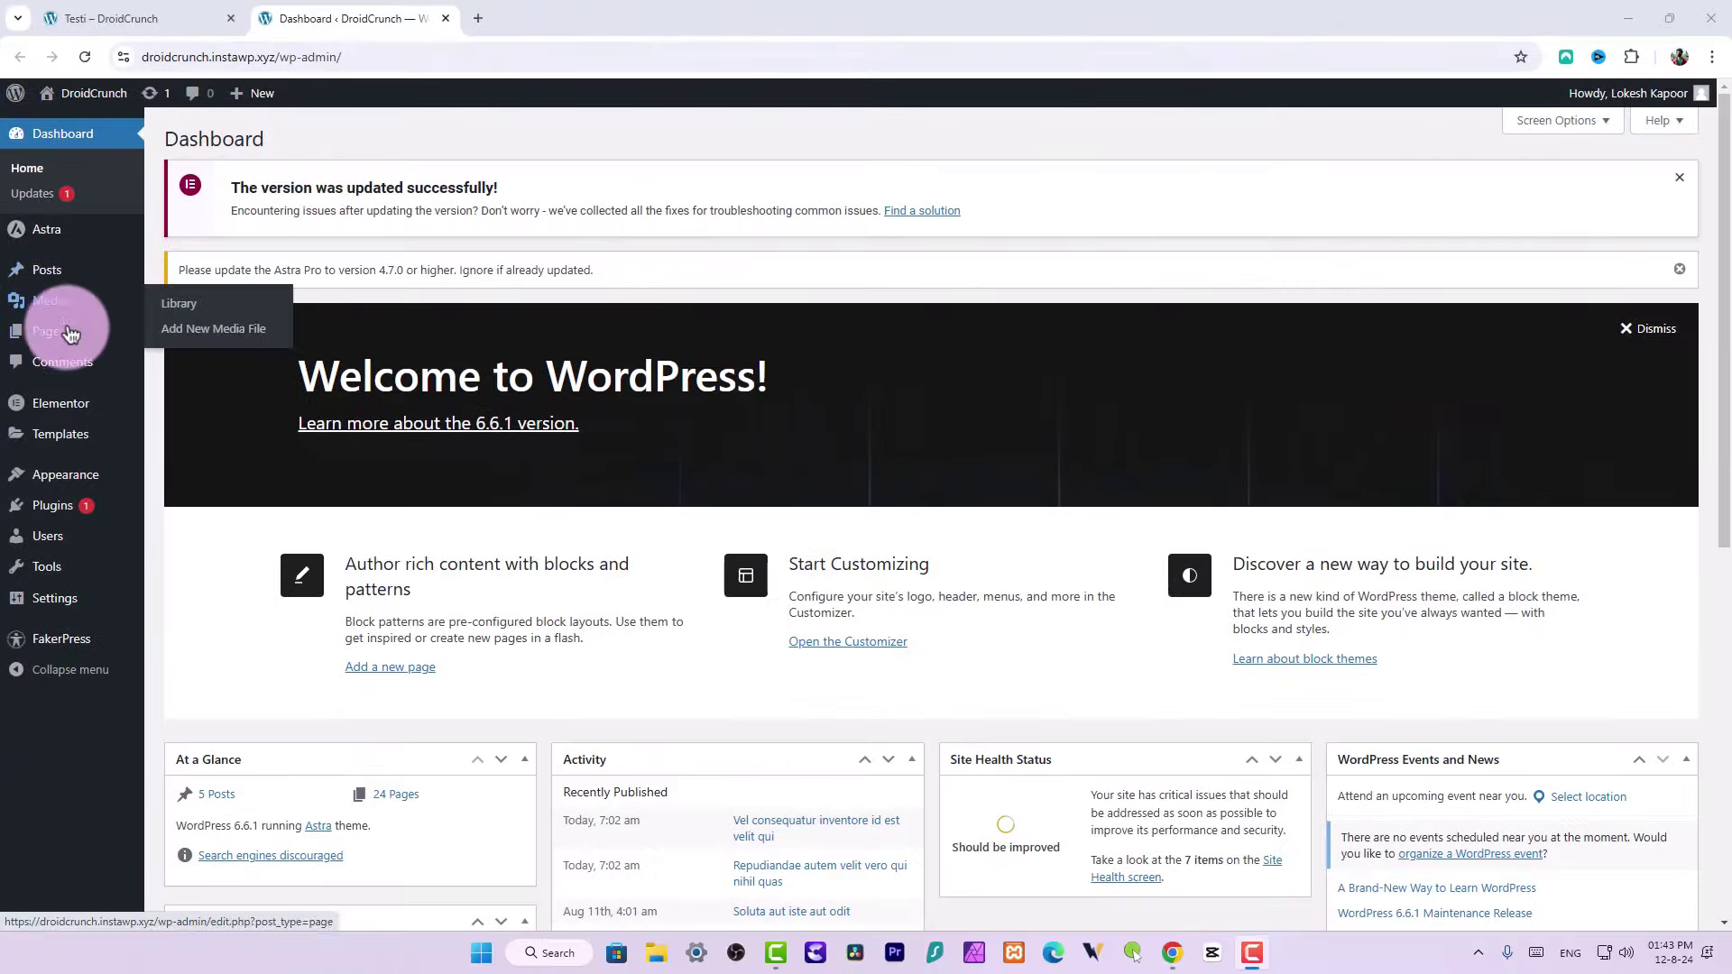
Open the Features section of Elementor's settings
mouse_move(81, 404)
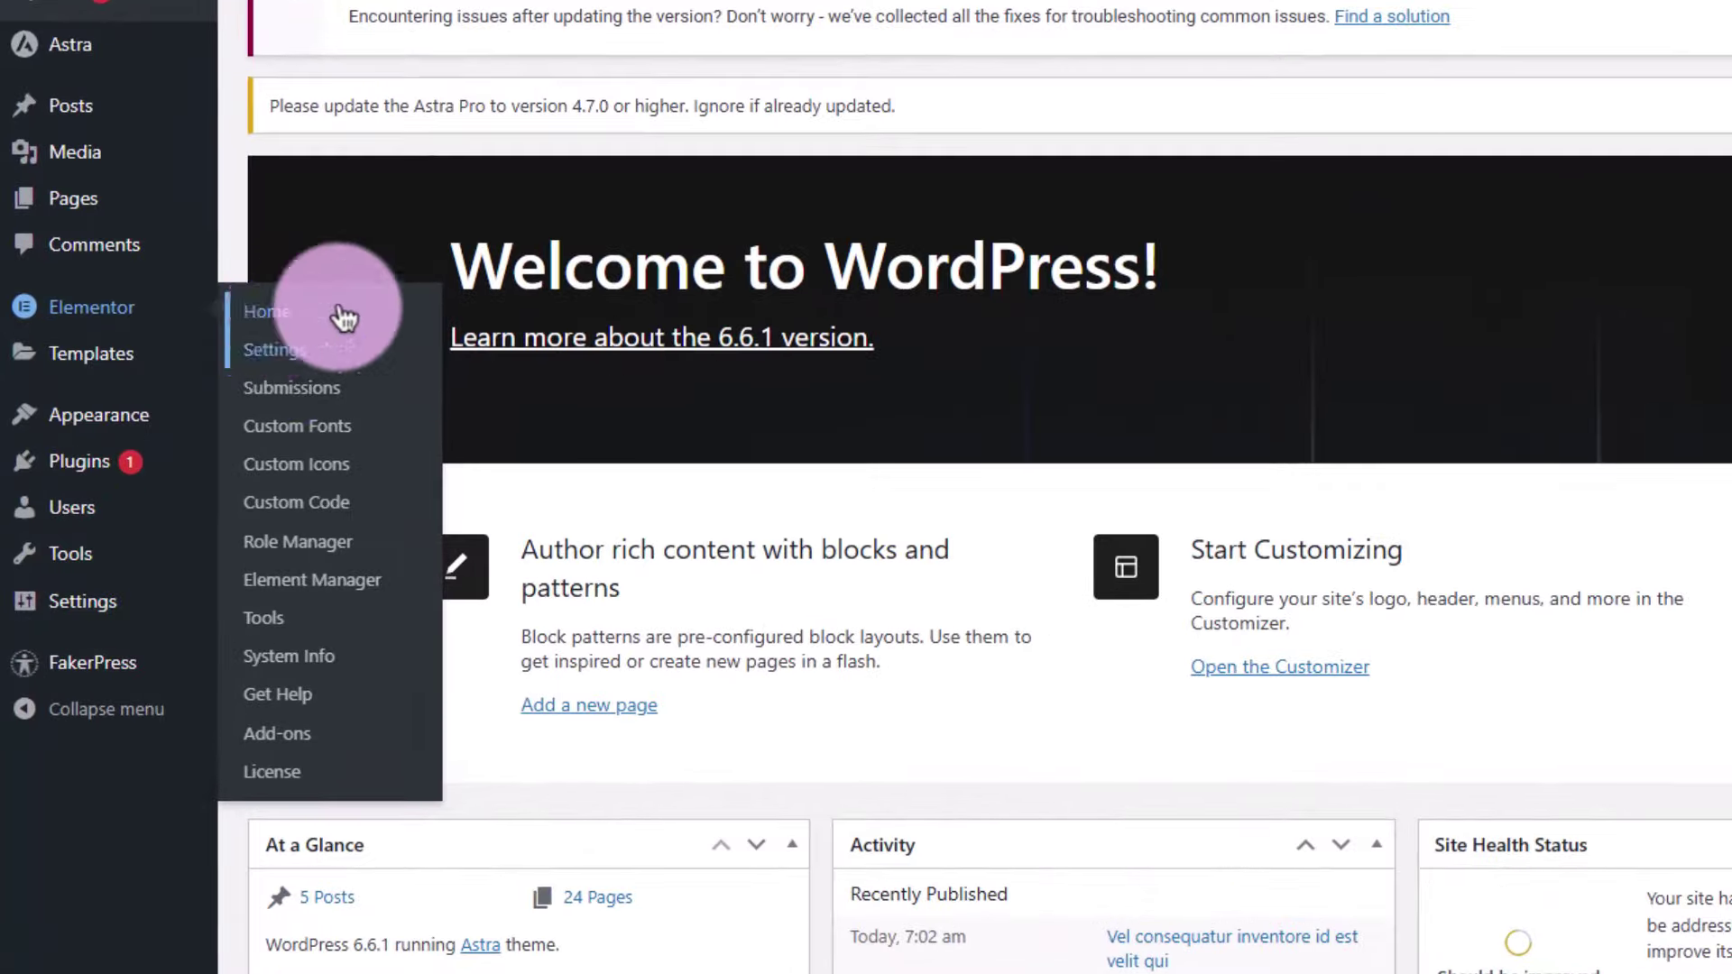
left_click(215, 401)
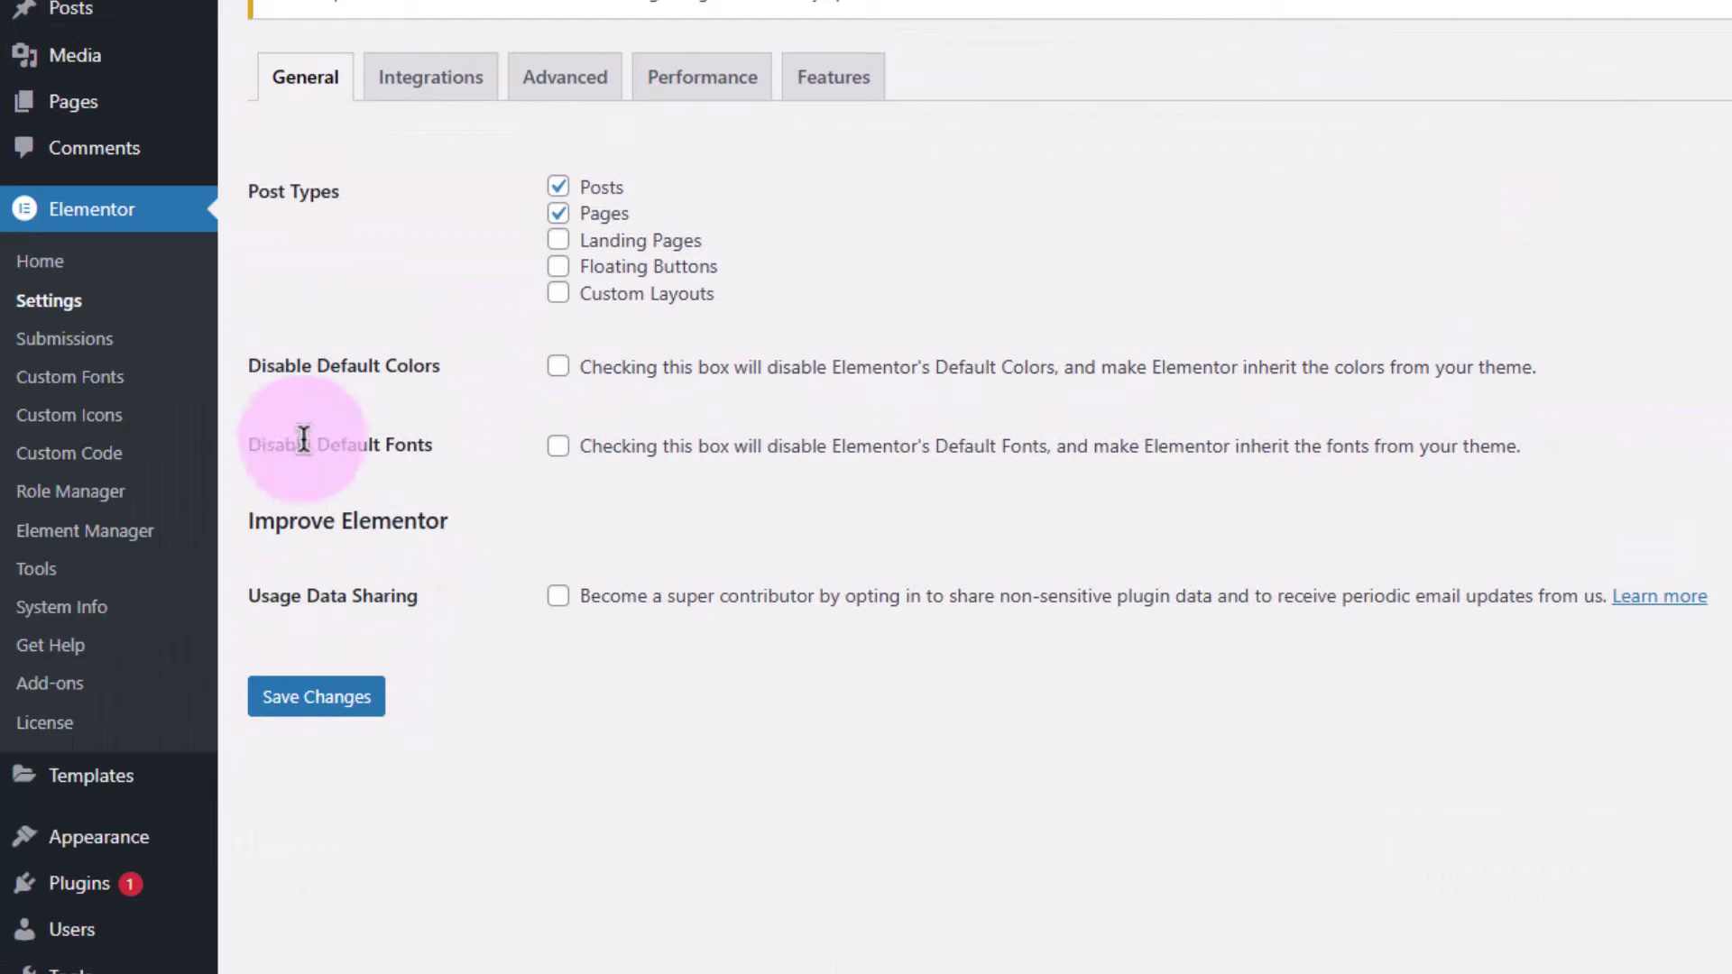
left_click(864, 80)
Set the Search experiment to Active in Elementor's features and save the changes
scroll(845, 324, "down", 15)
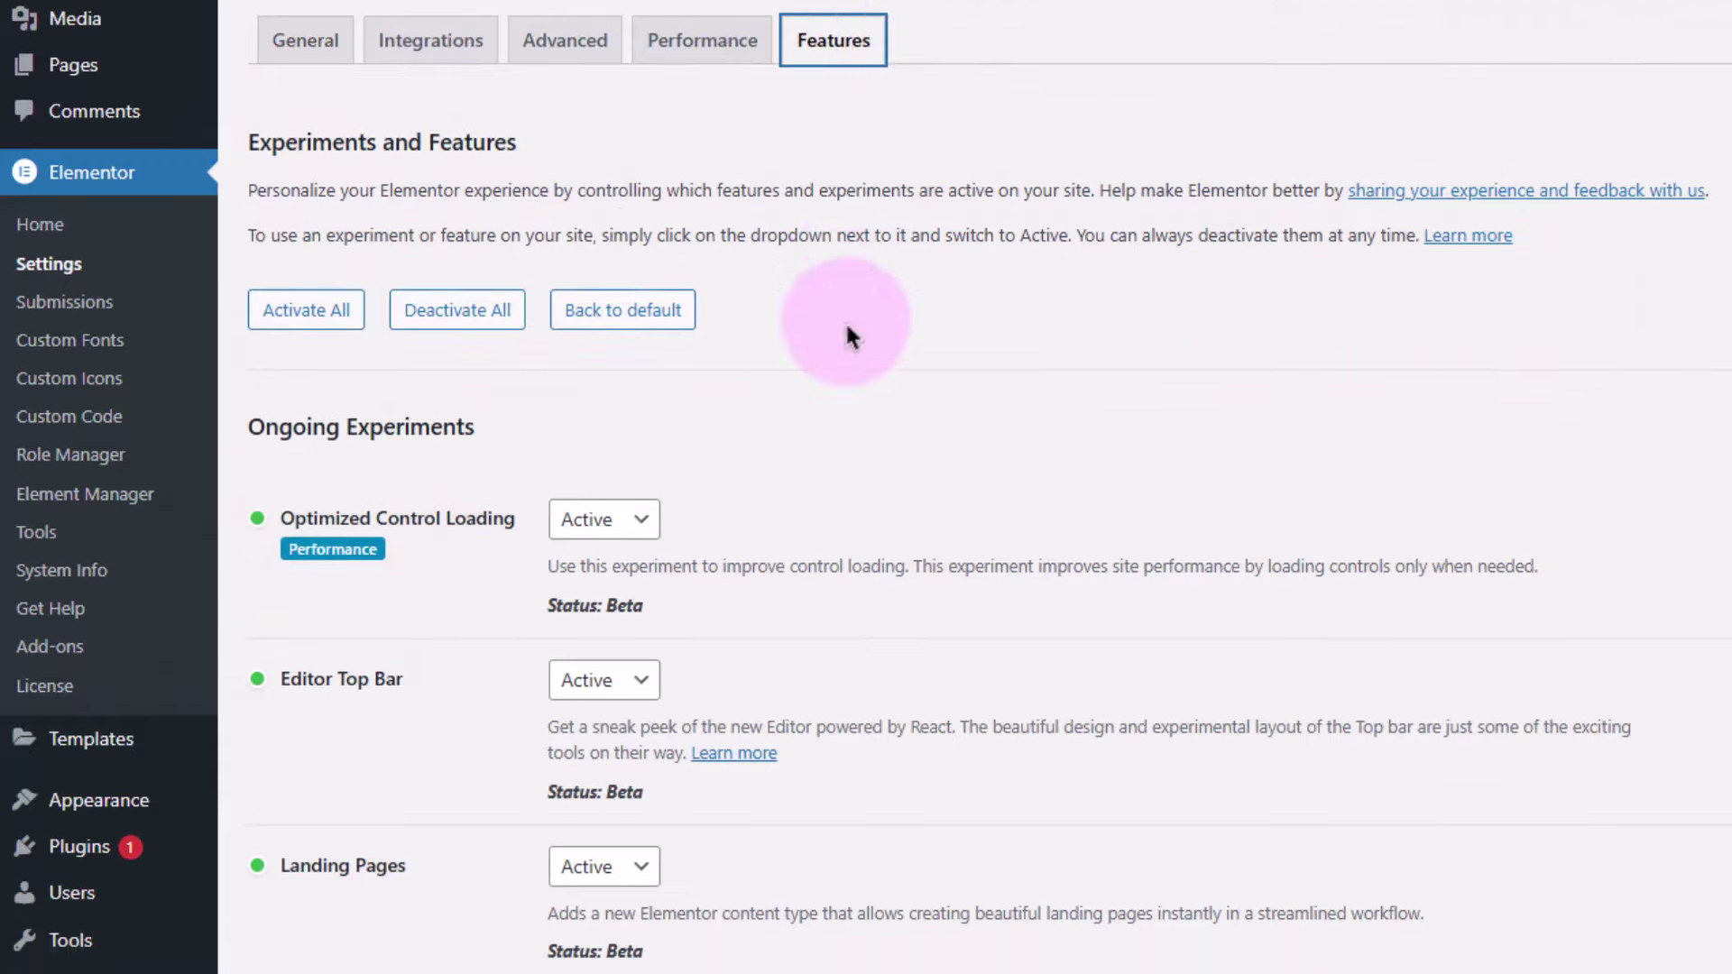
scroll(577, 568, "down", 7)
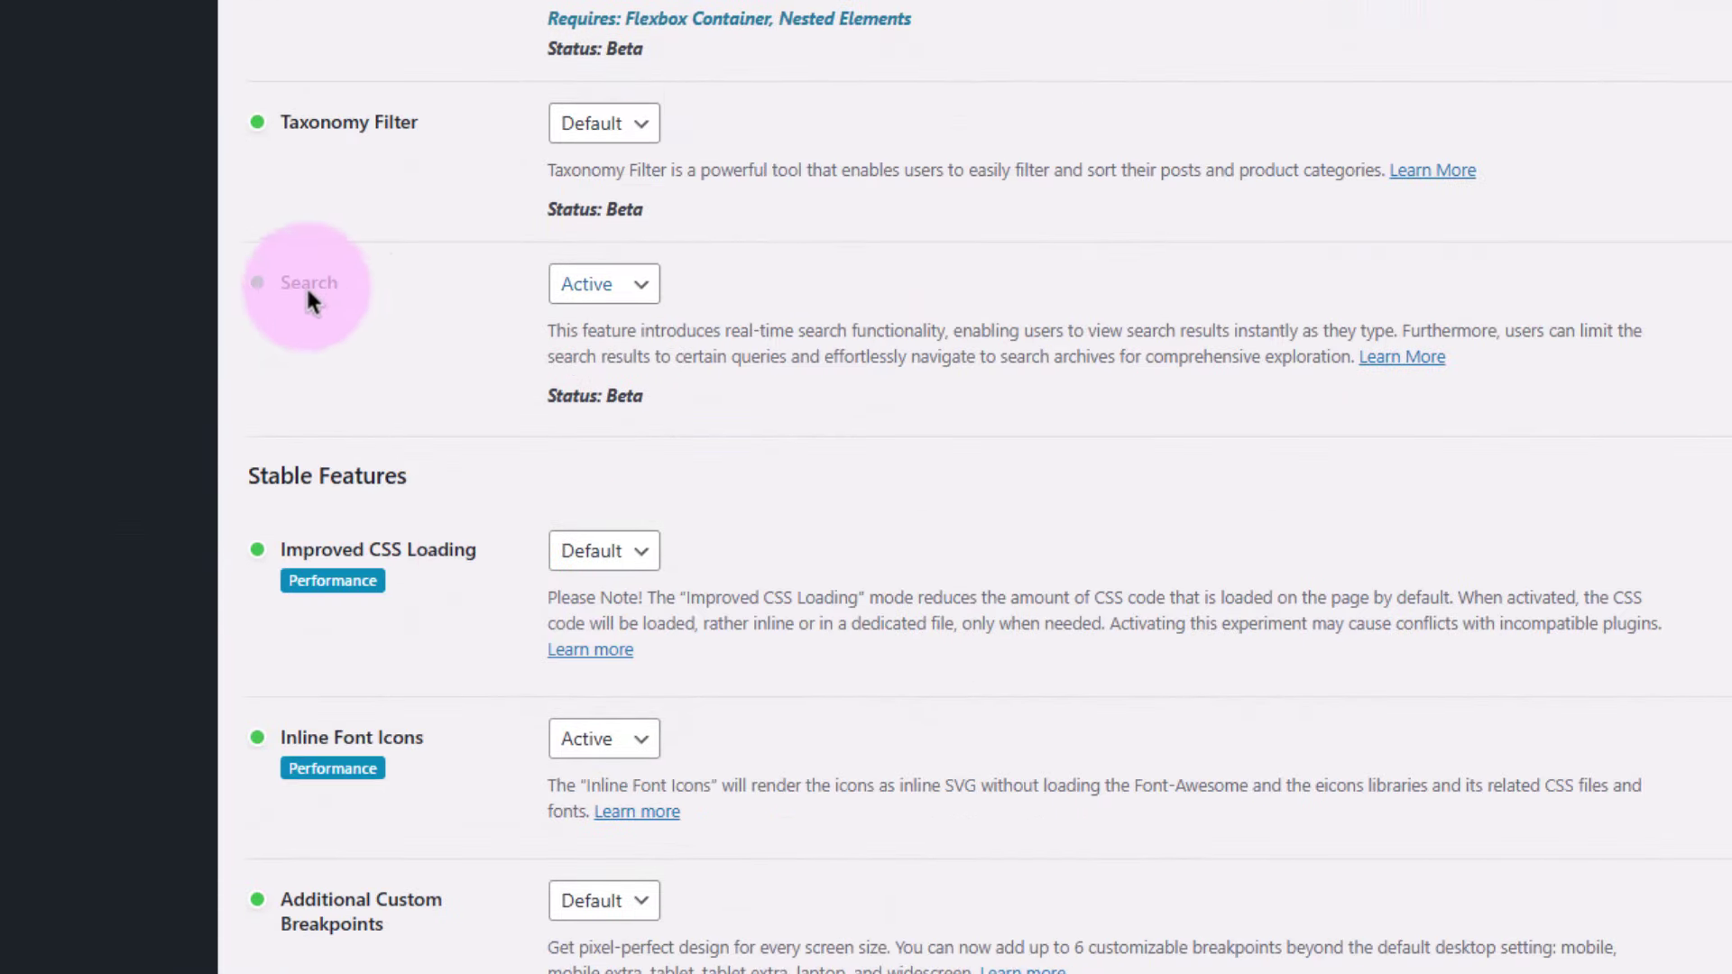
left_click(591, 285)
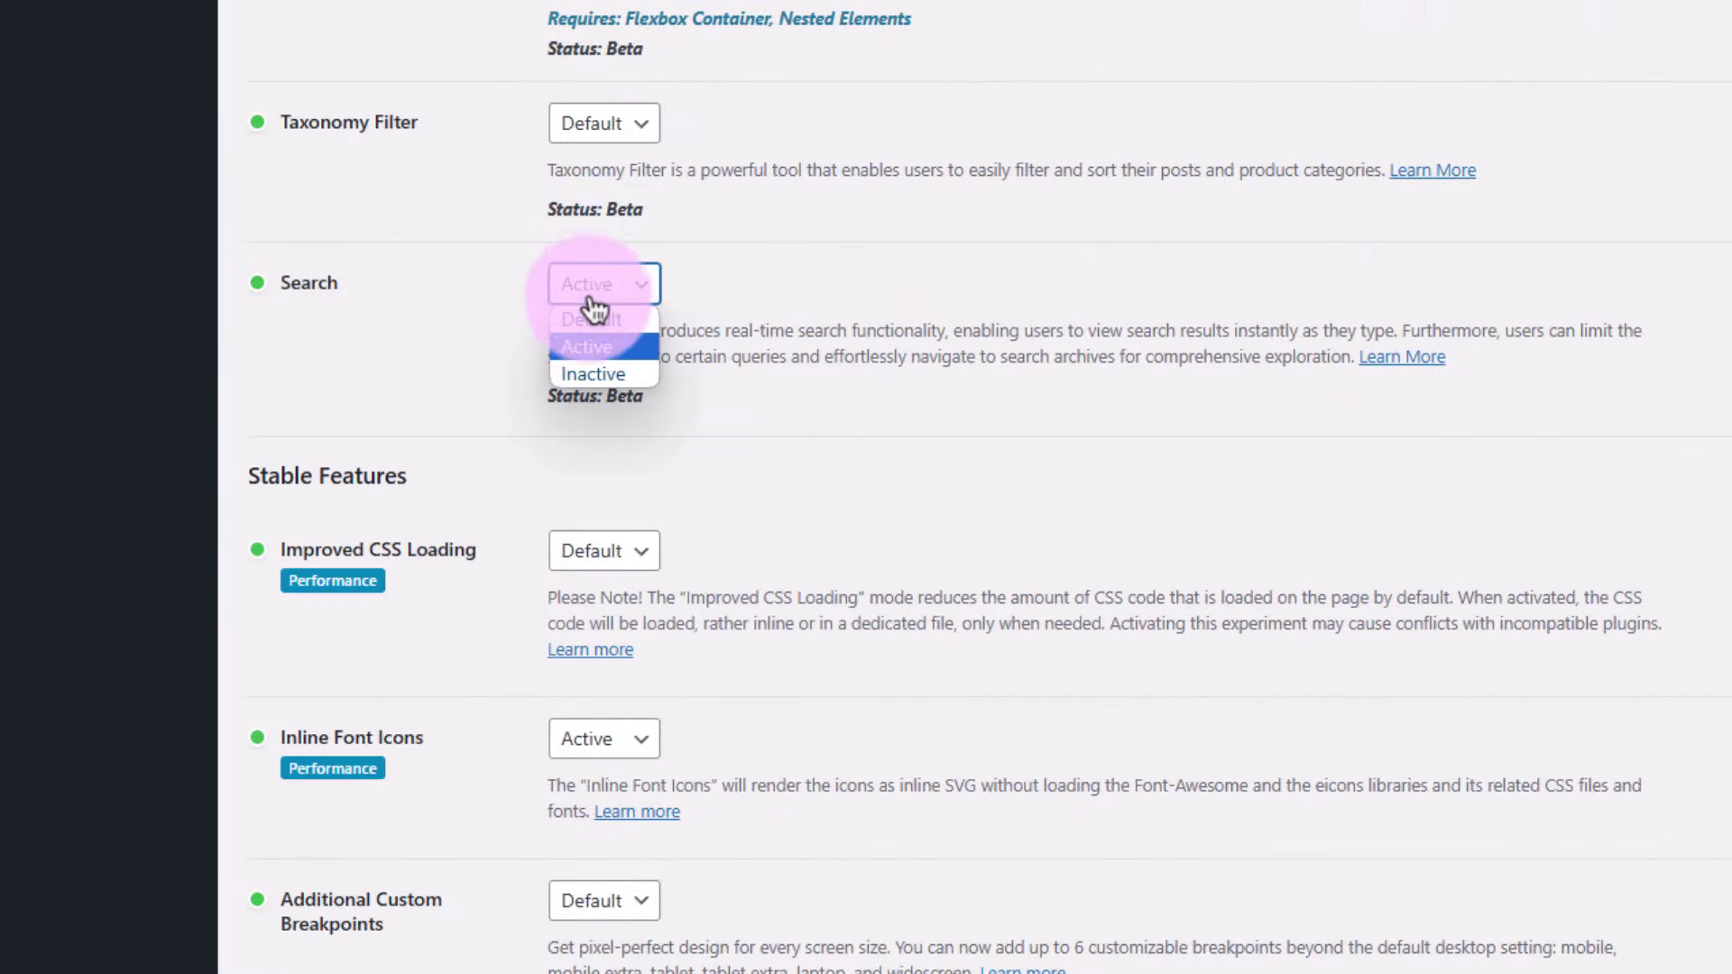
left_click(599, 350)
scroll(582, 343, "down", 15)
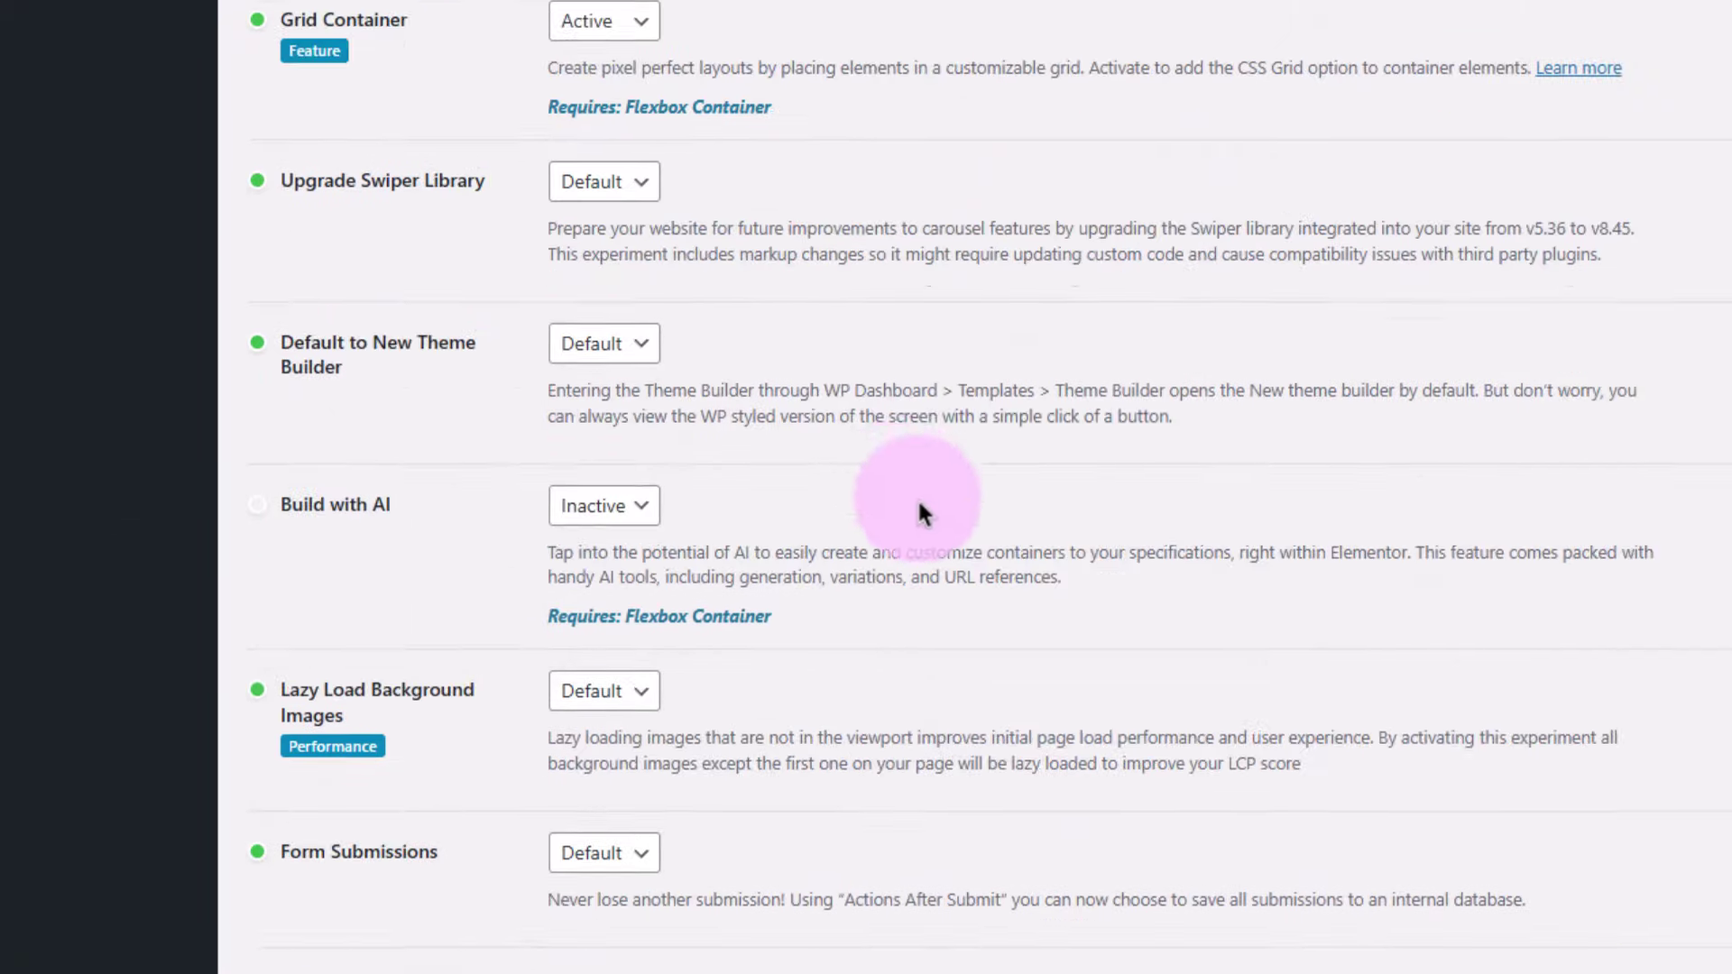
left_click(377, 884)
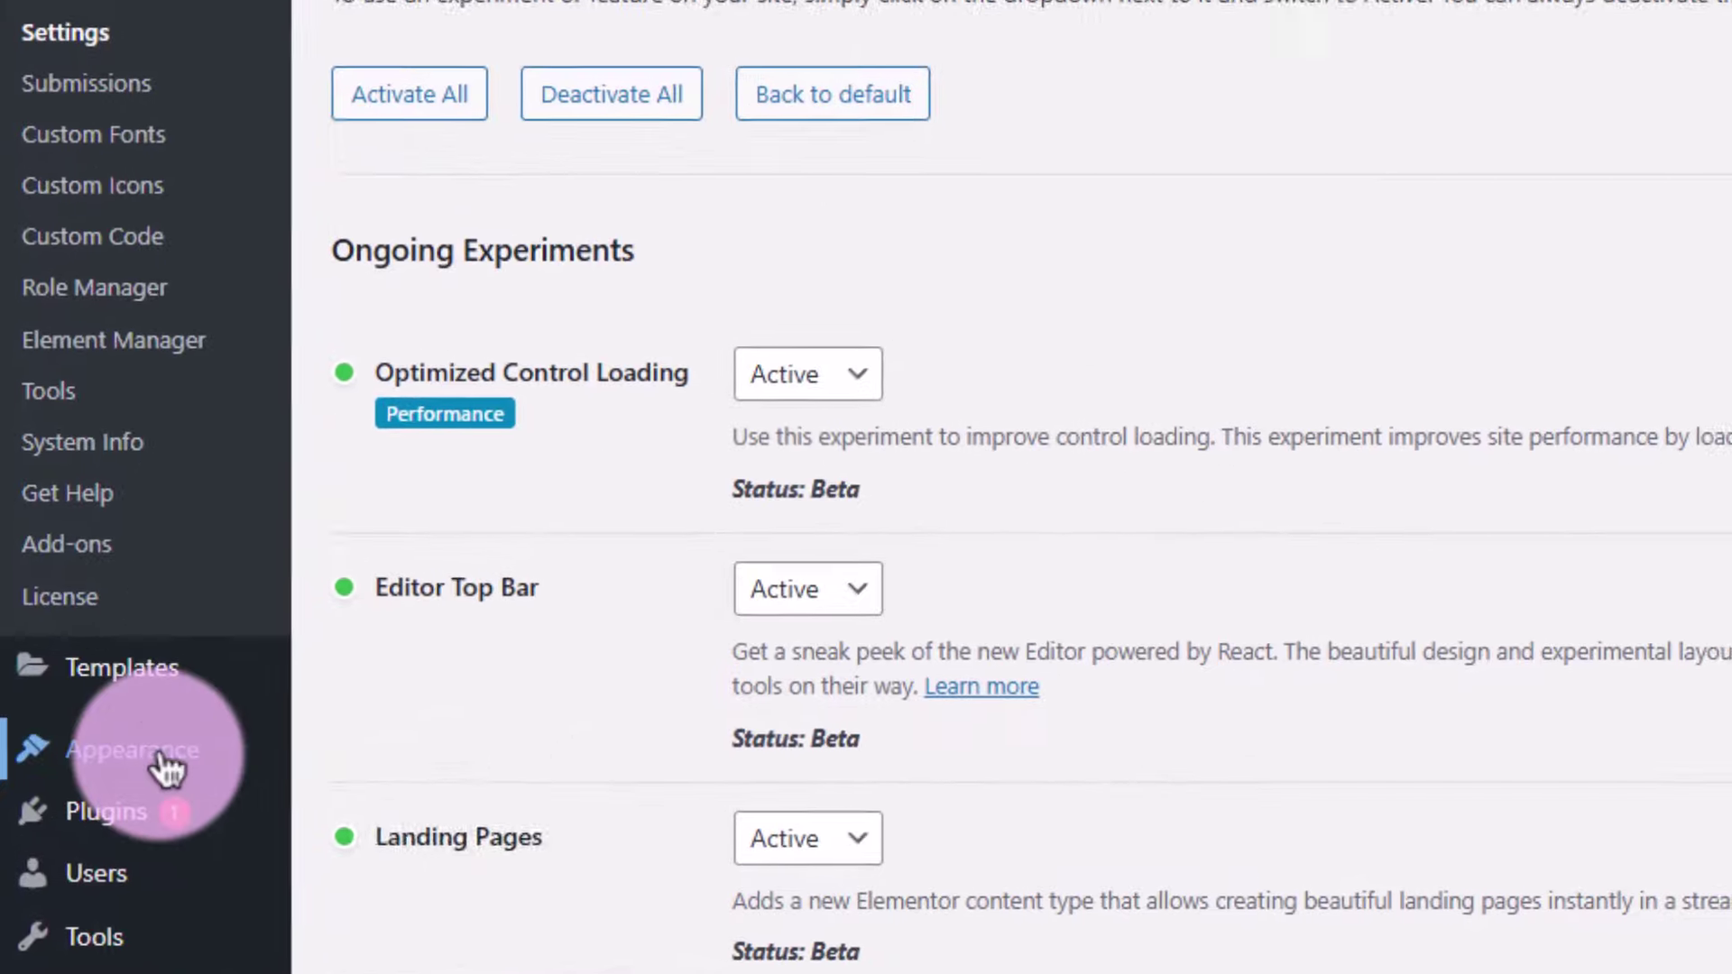
Start a new Elementor template of type Loop Item with Posts as its source type
left_click(153, 678)
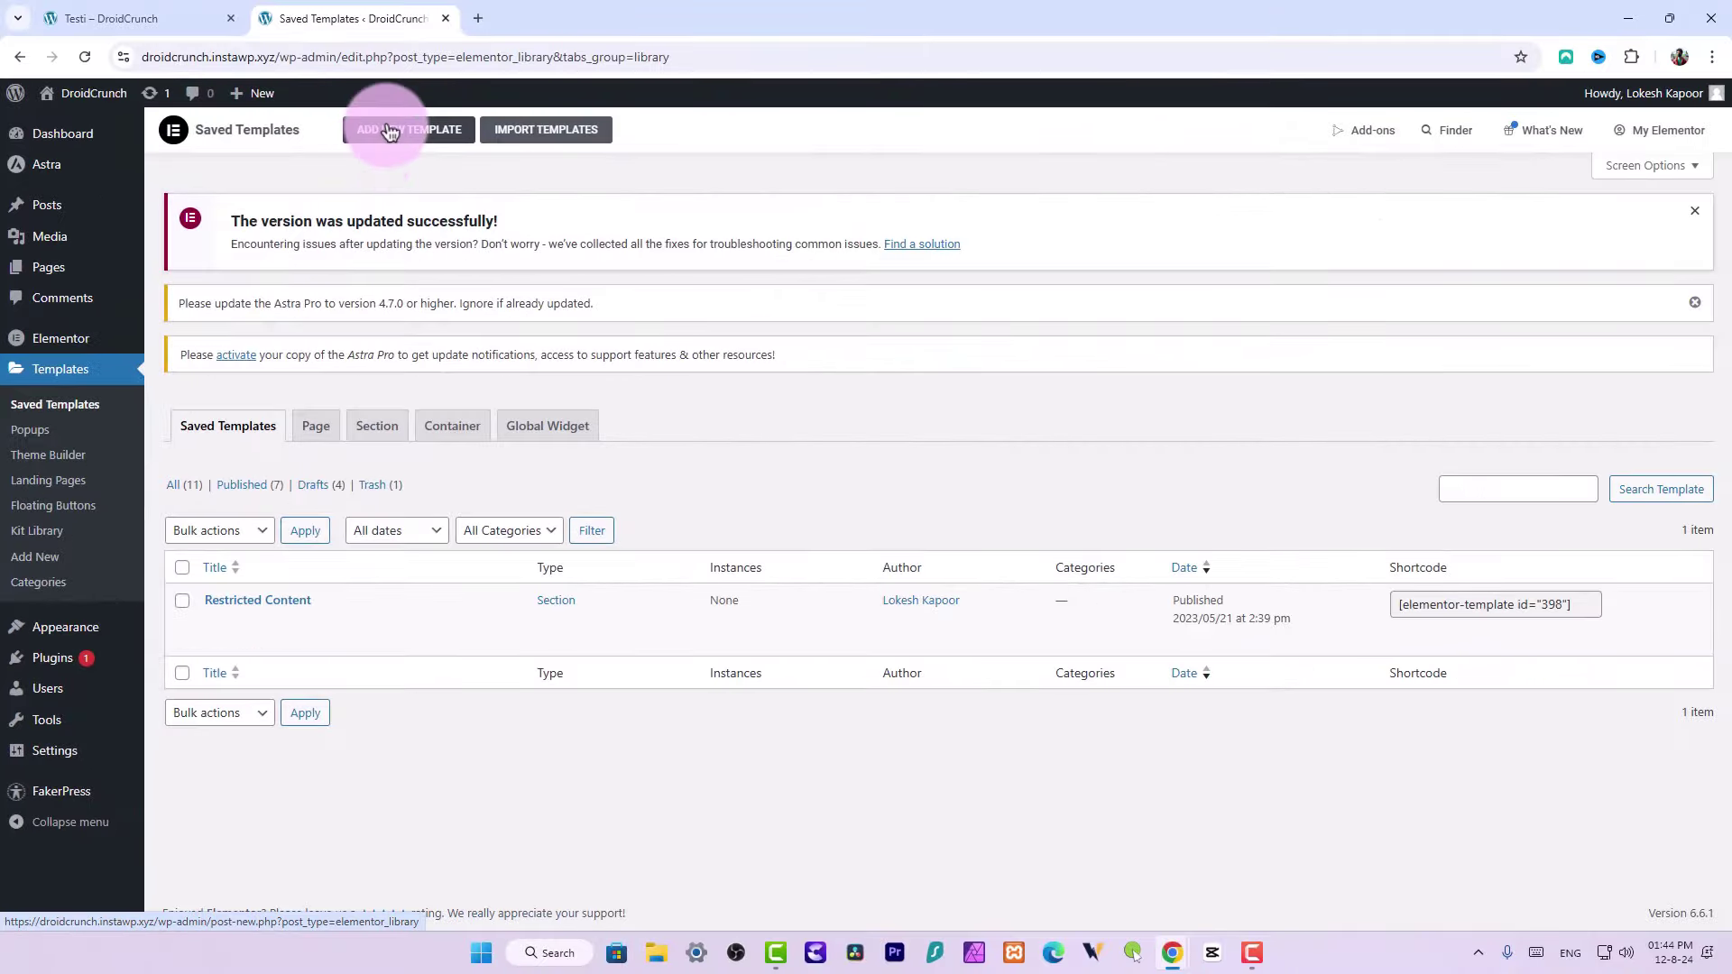
left_click(383, 129)
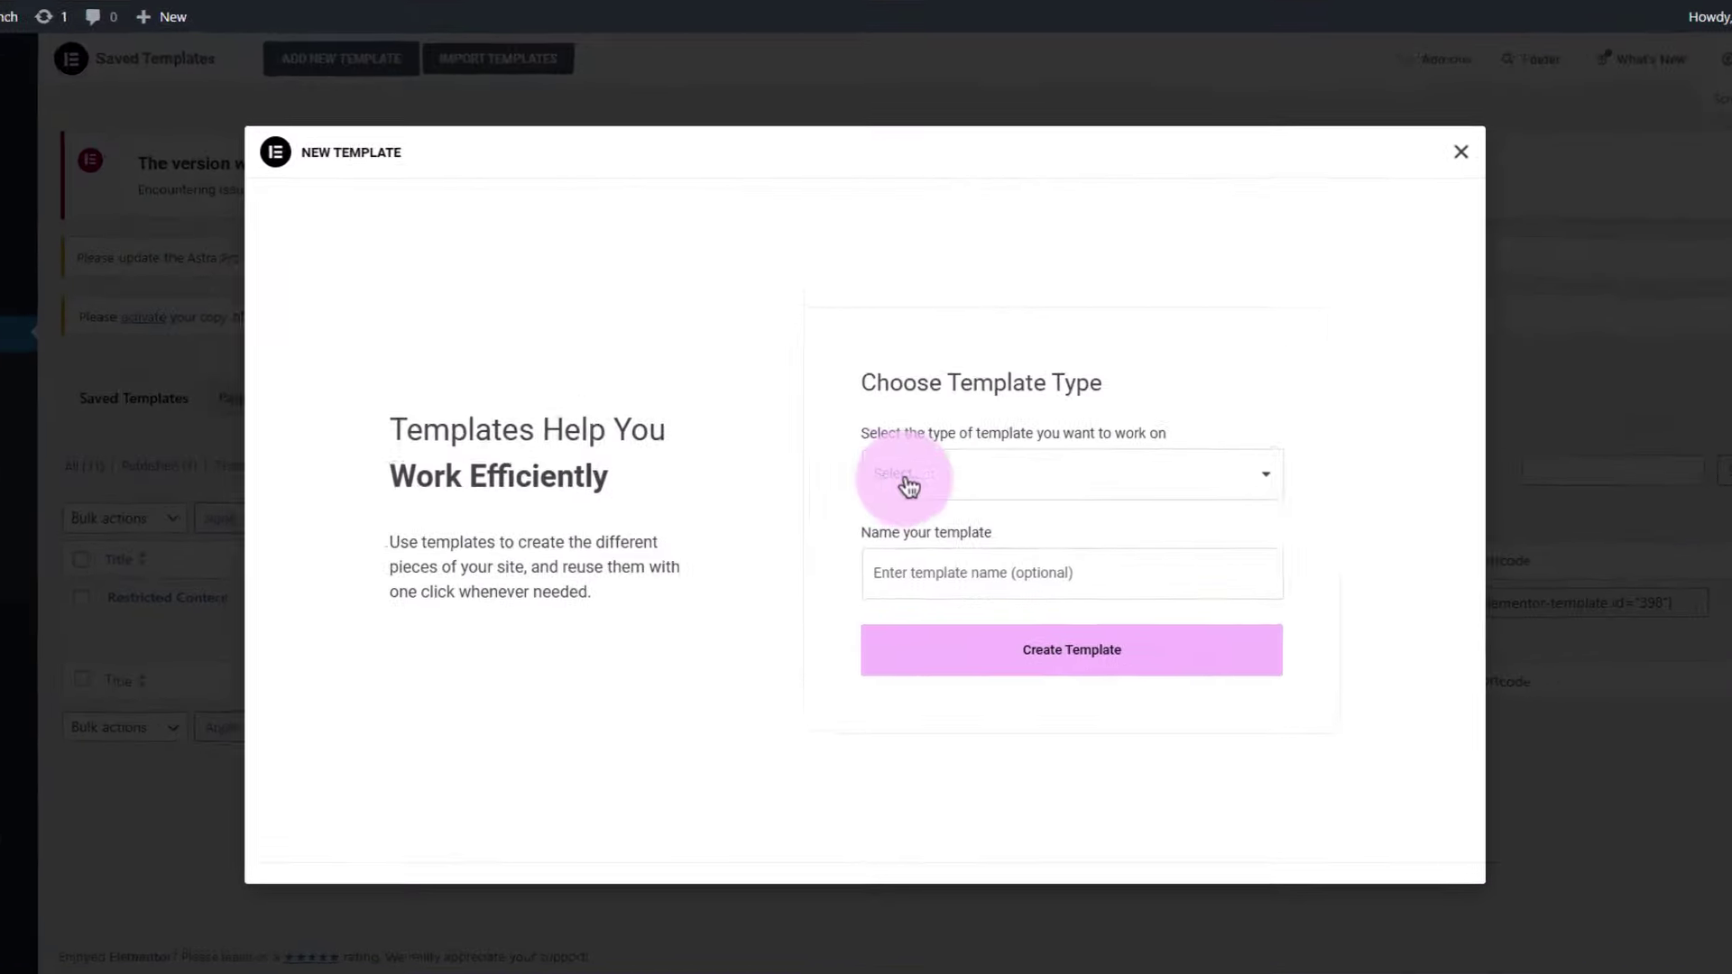
left_click(902, 494)
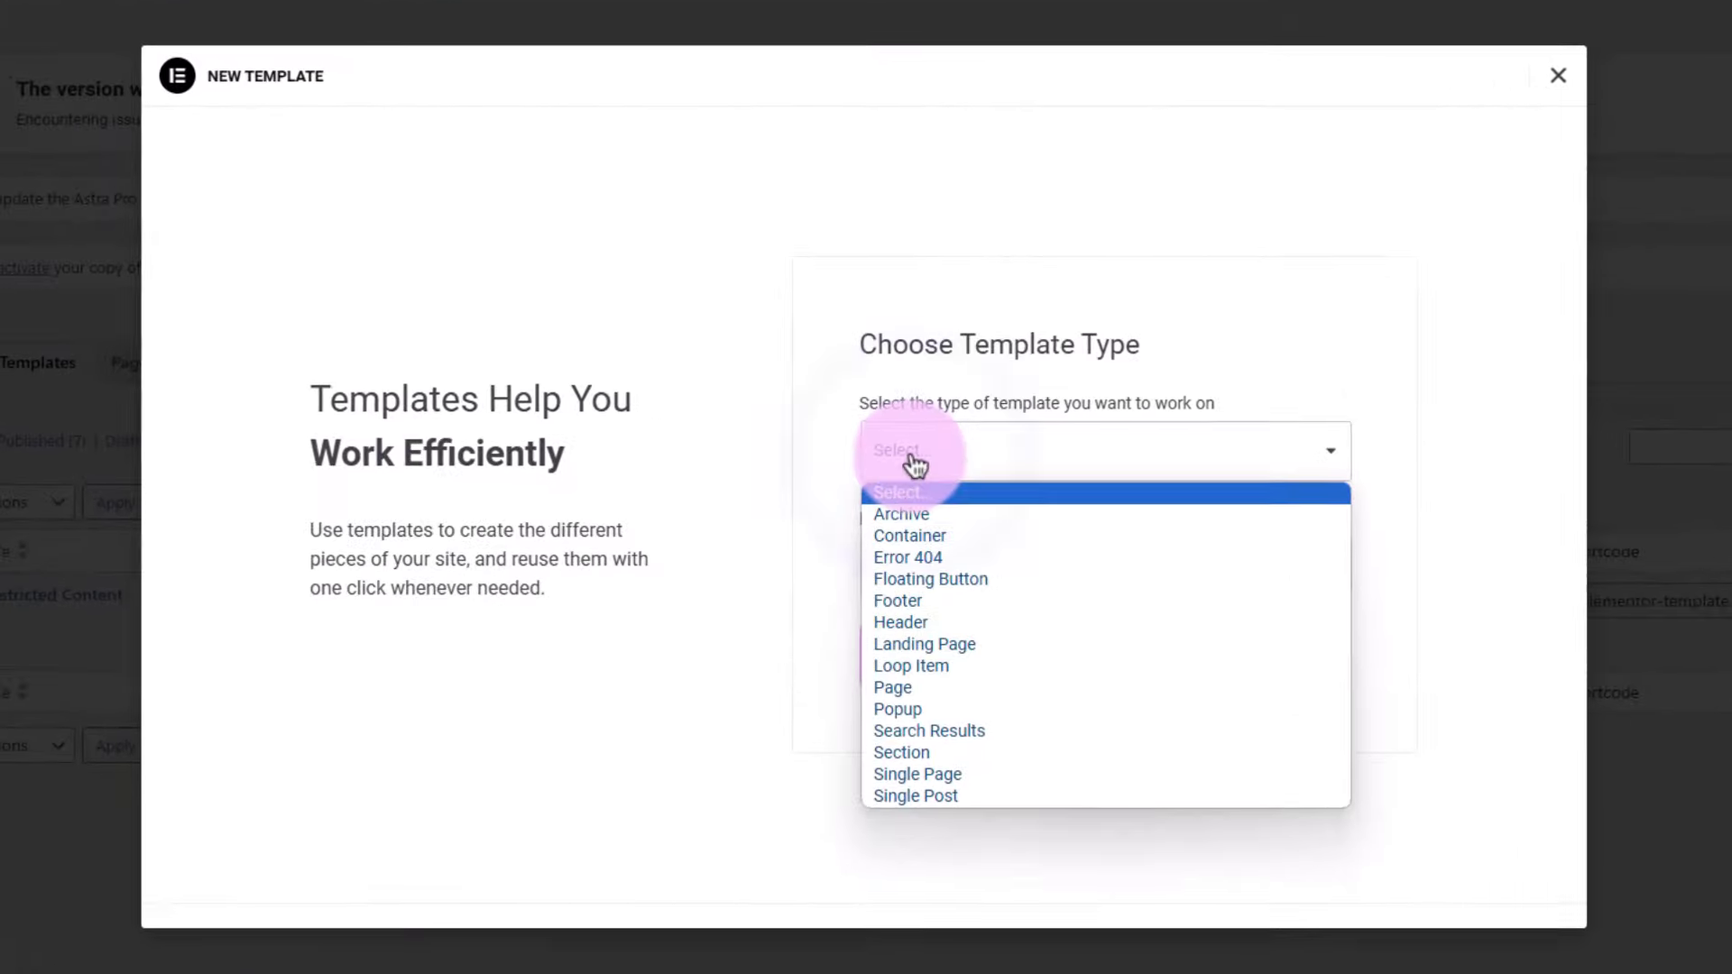
left_click(913, 666)
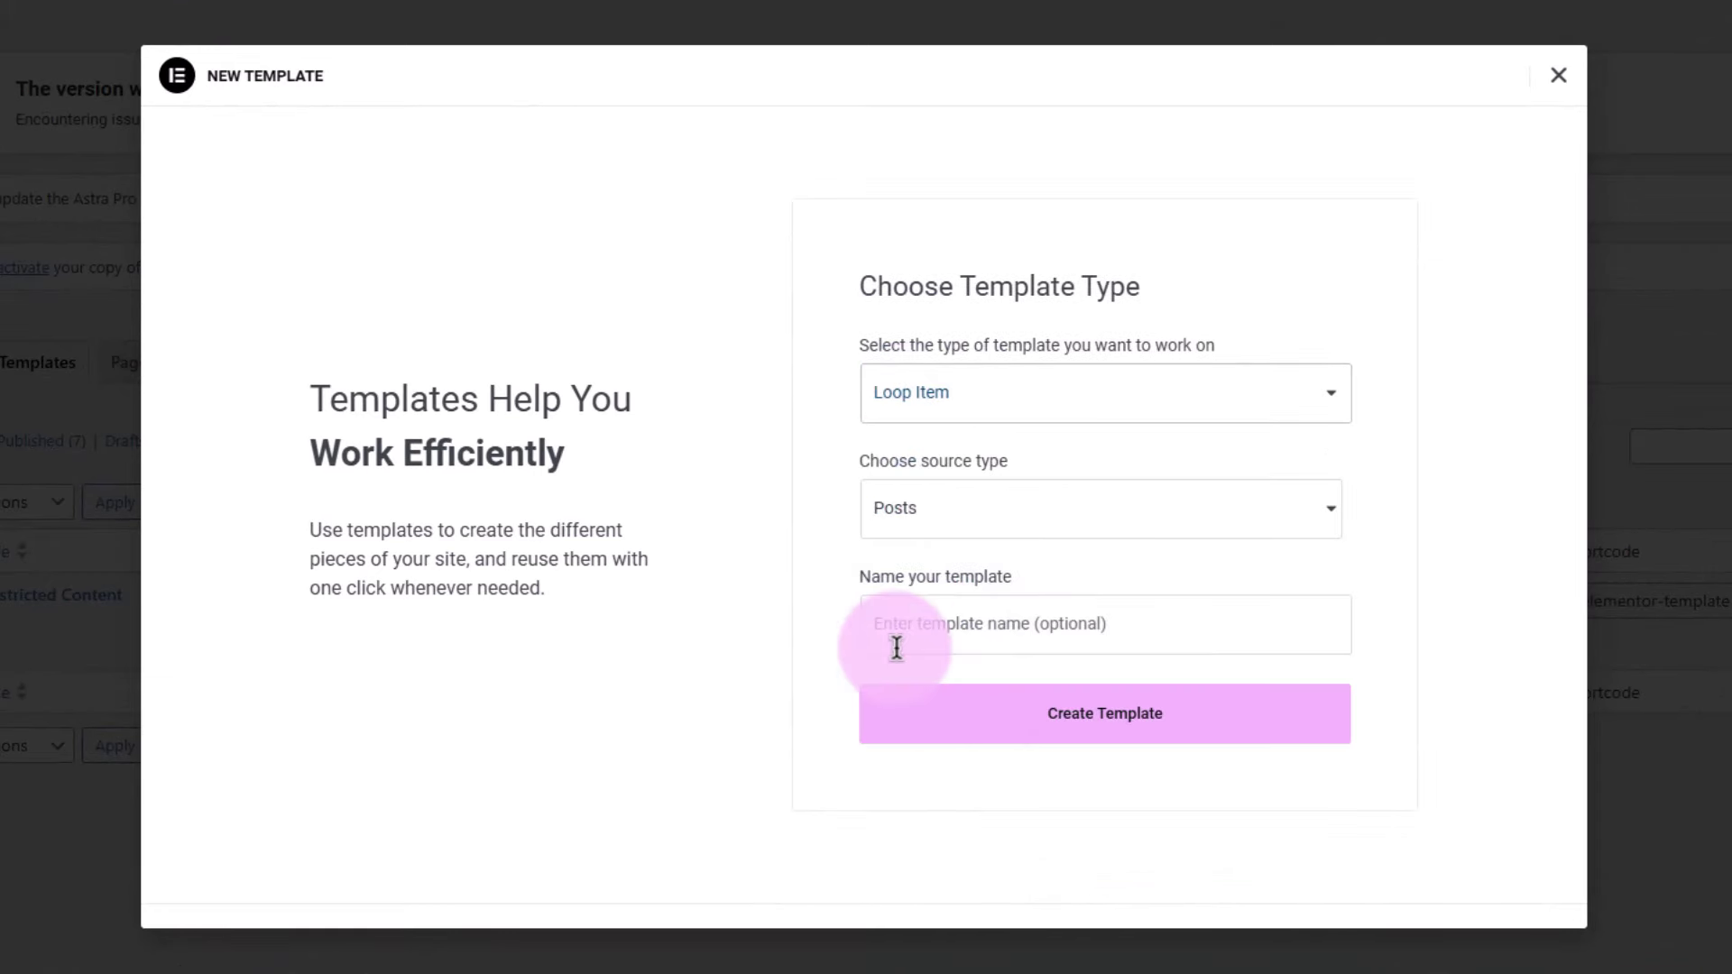
left_click(933, 511)
left_click(938, 519)
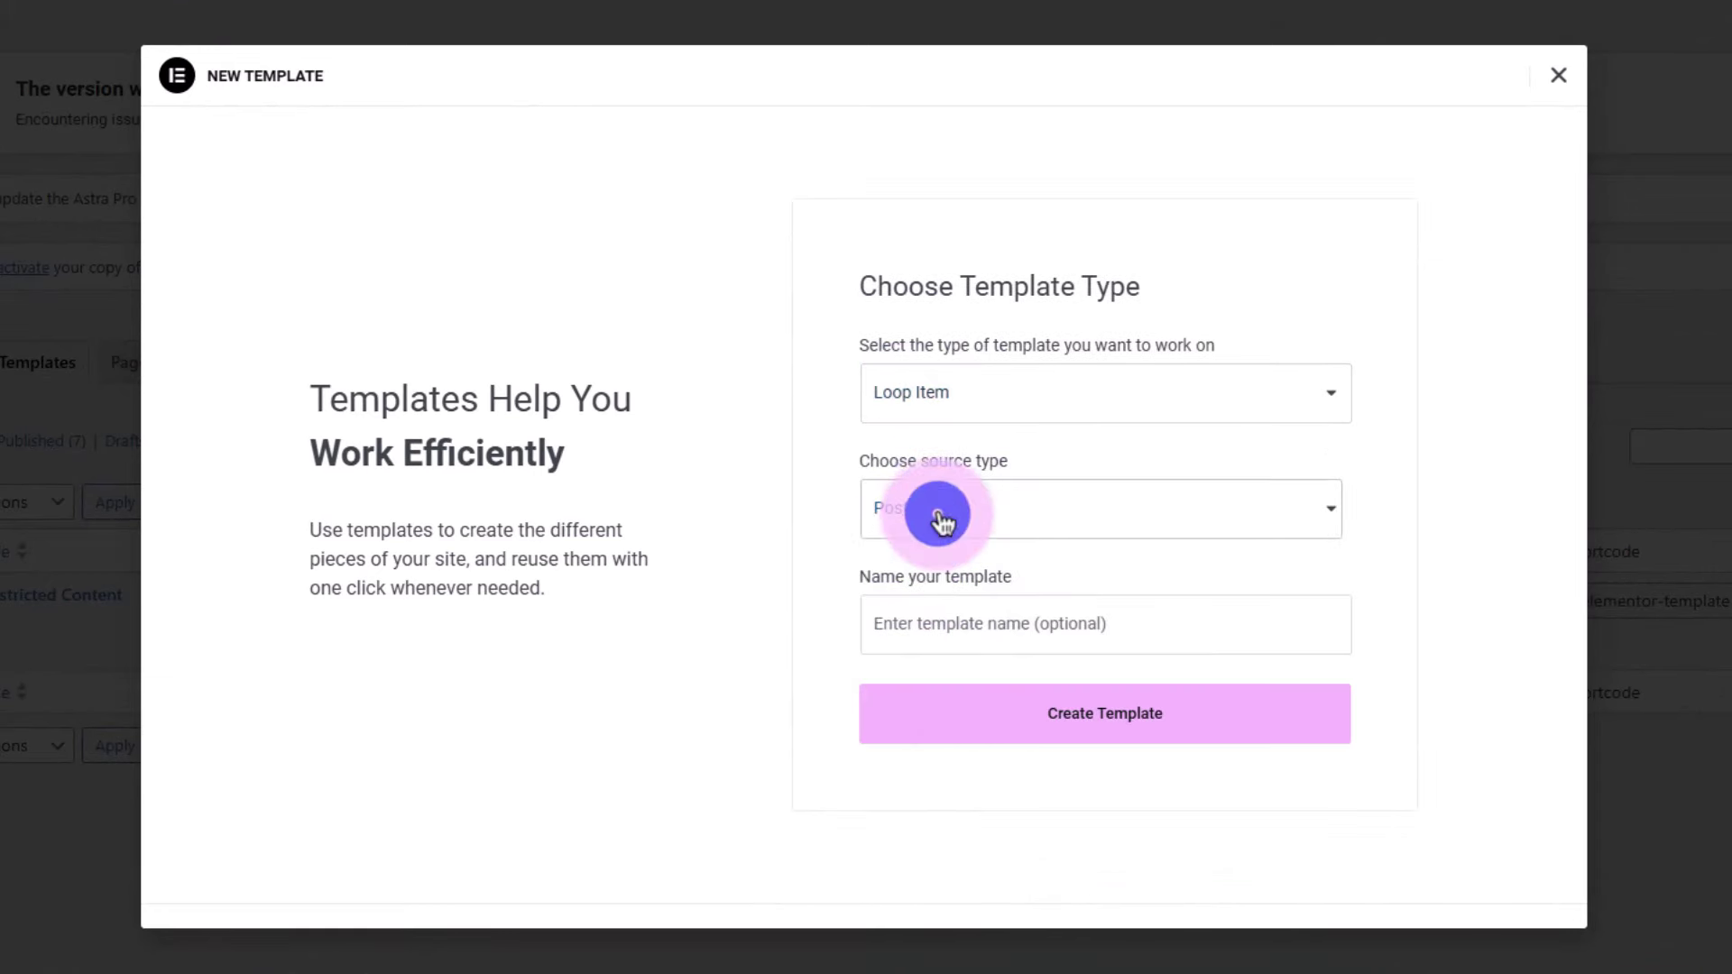
Name the template "Search Loop Item", create it, and dismiss the template library
left_click(951, 631)
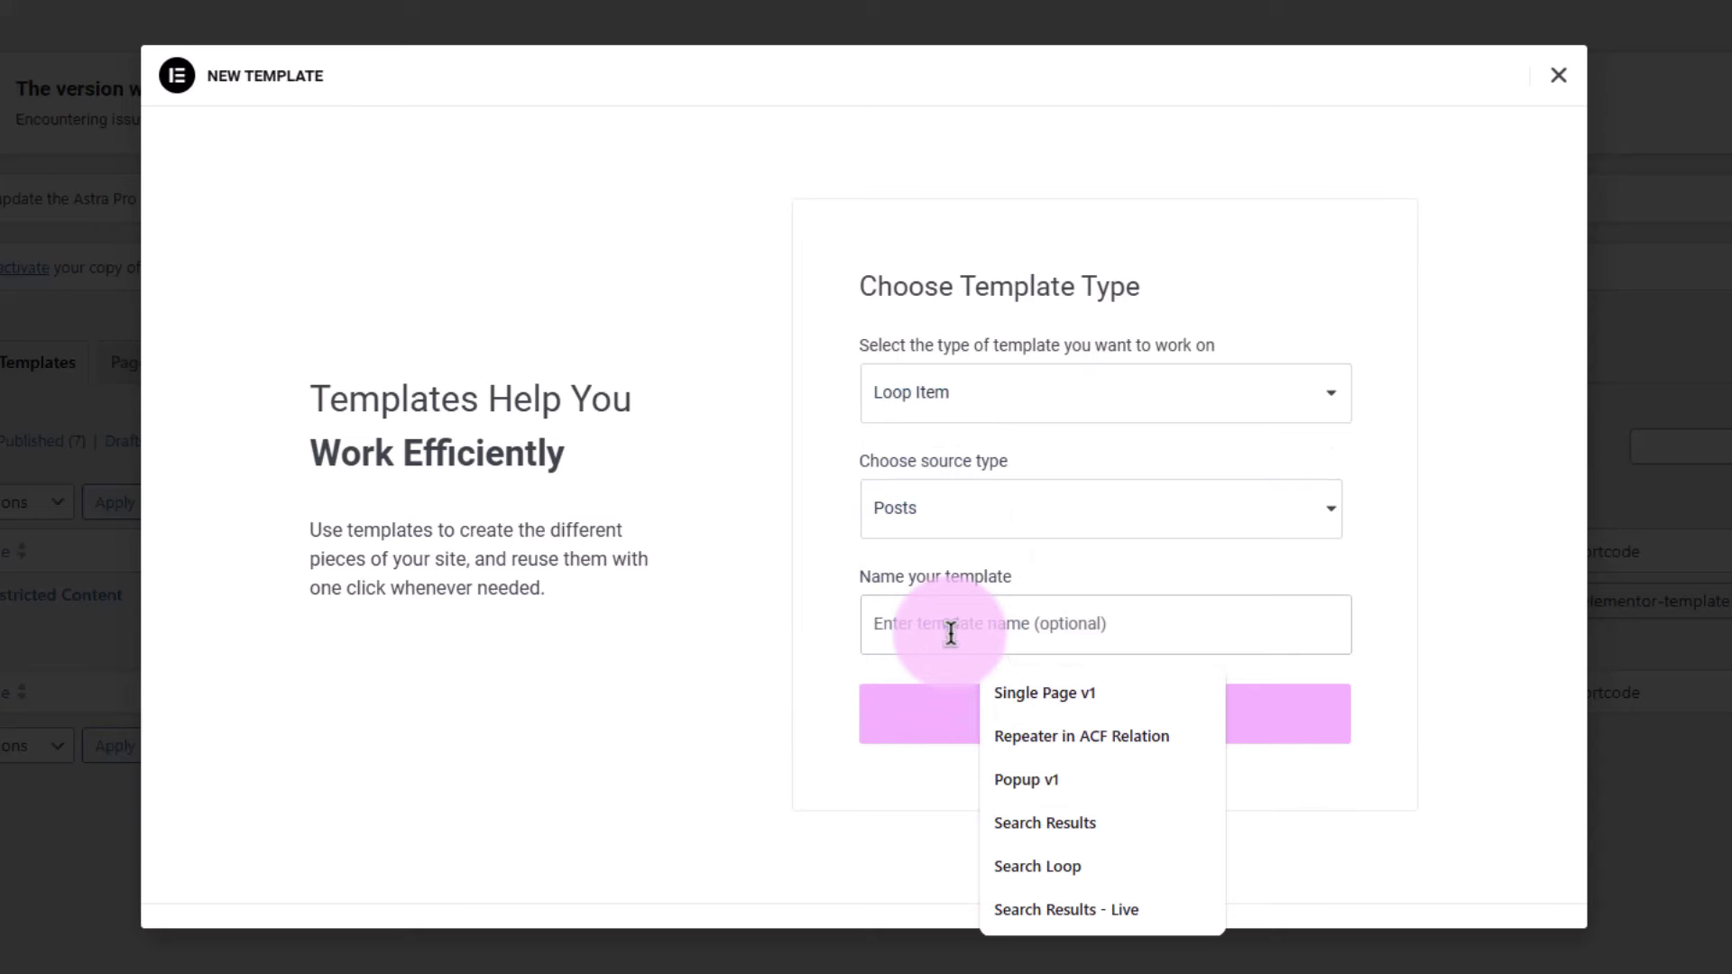
type("Search Lo")
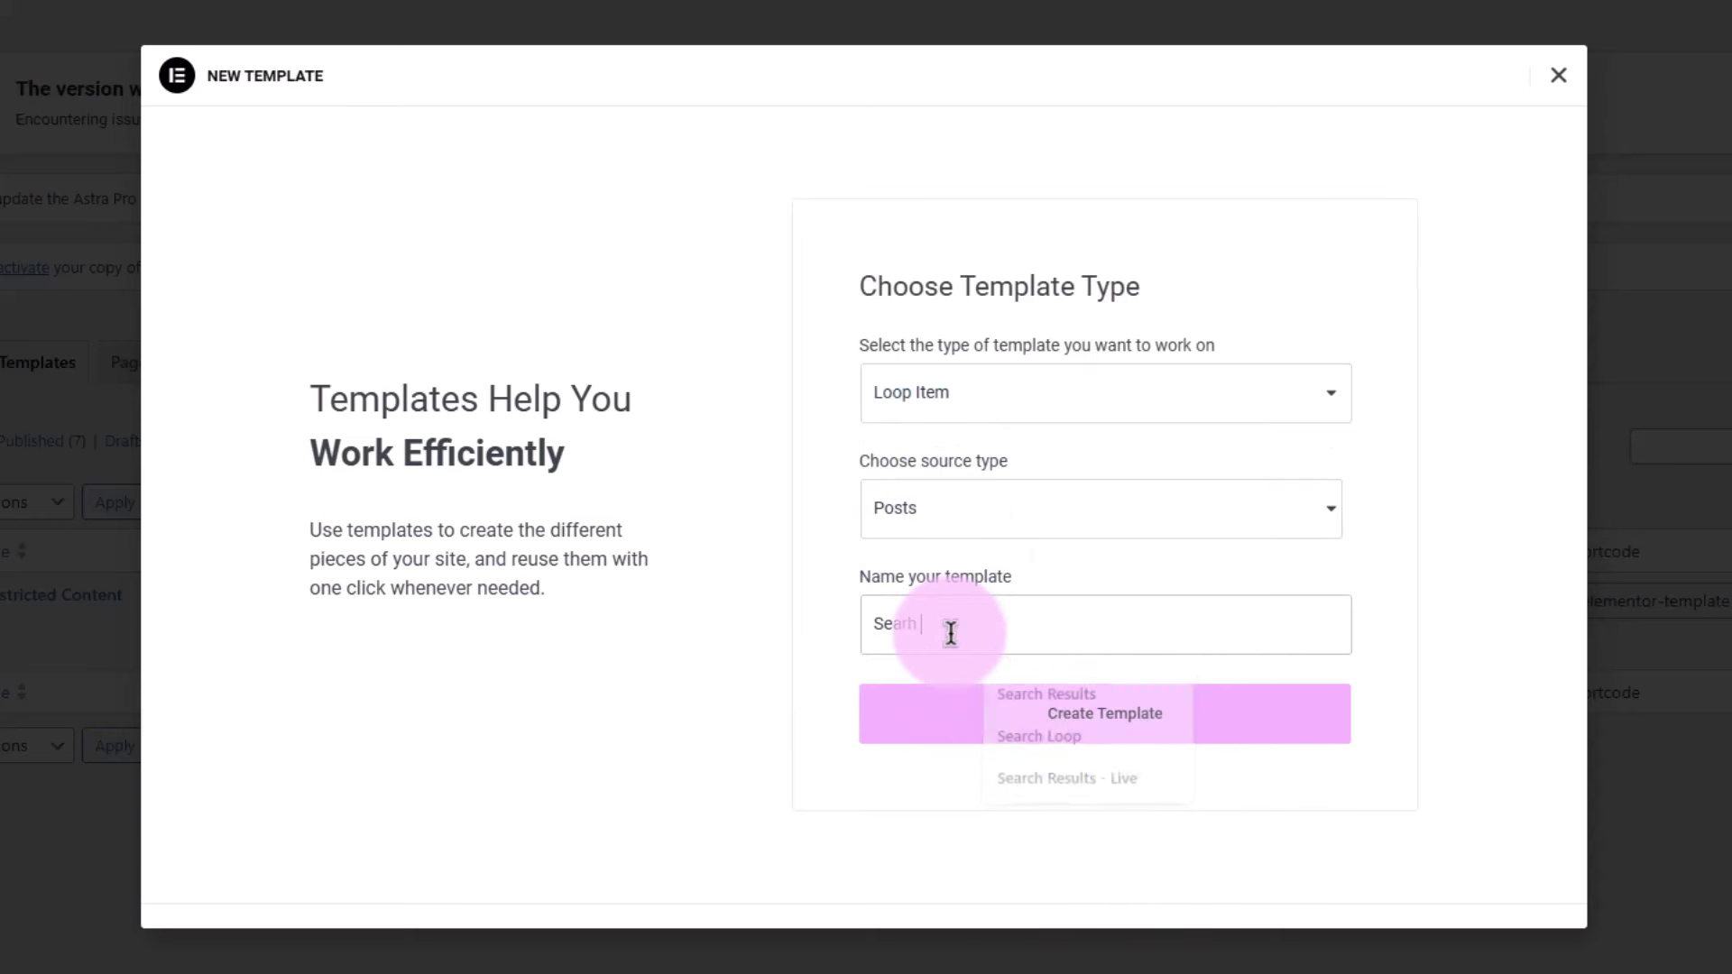
type("op Item")
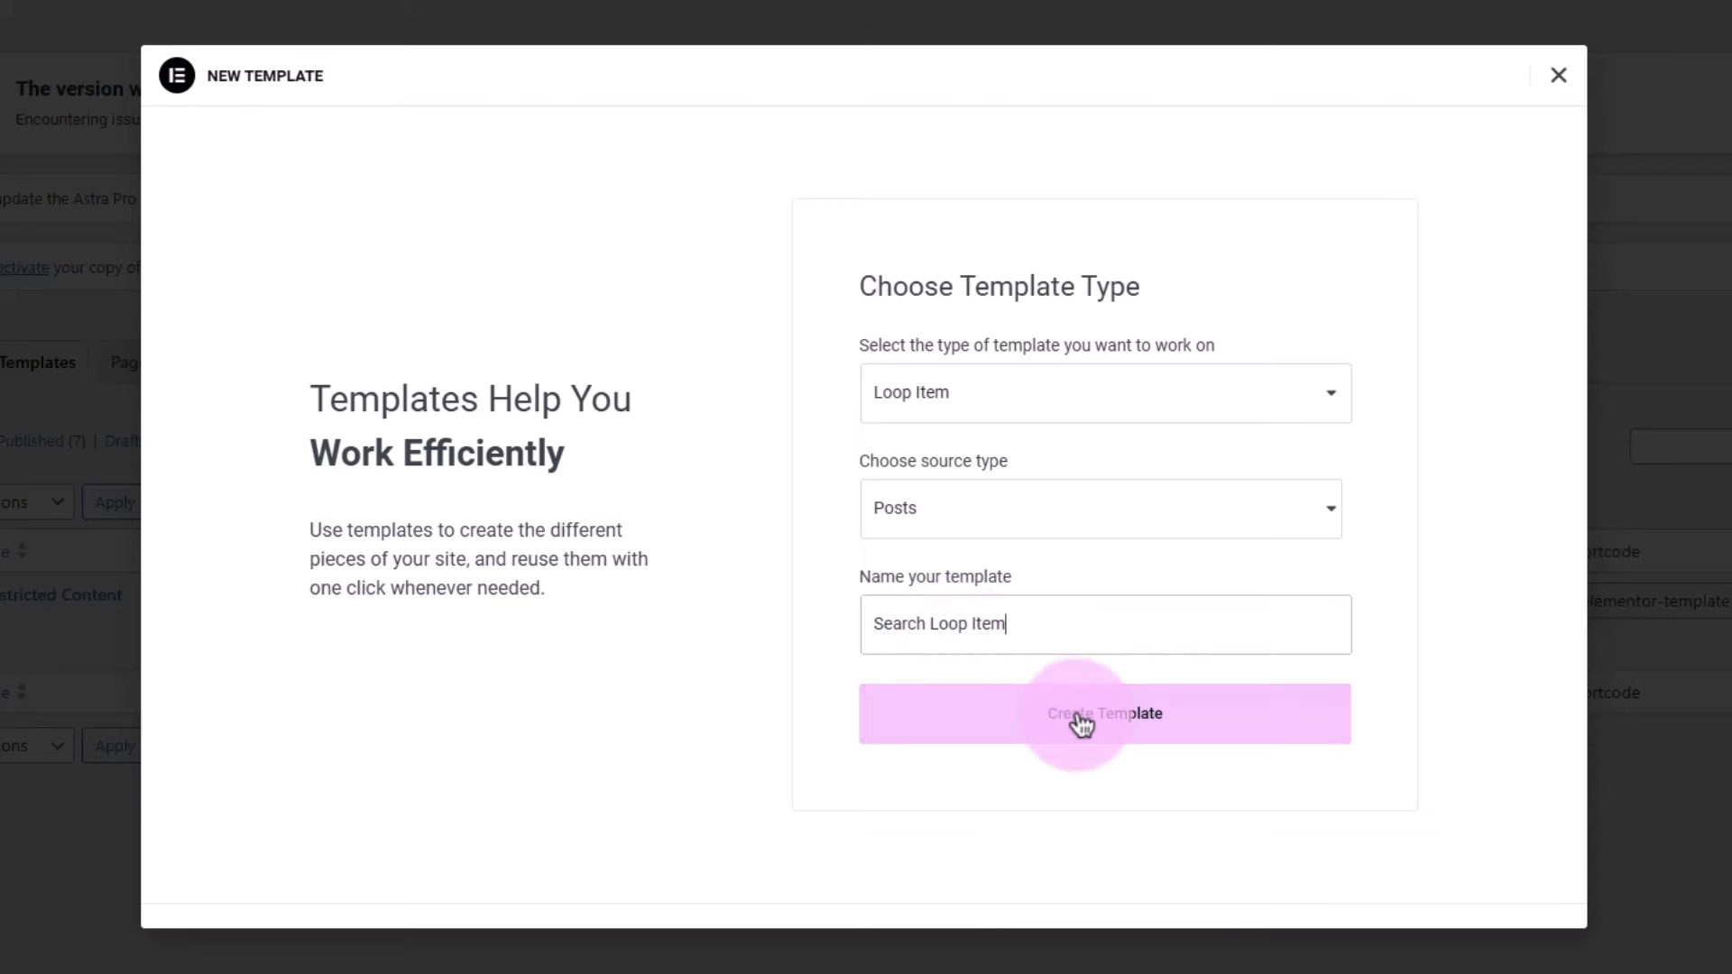
left_click(1078, 719)
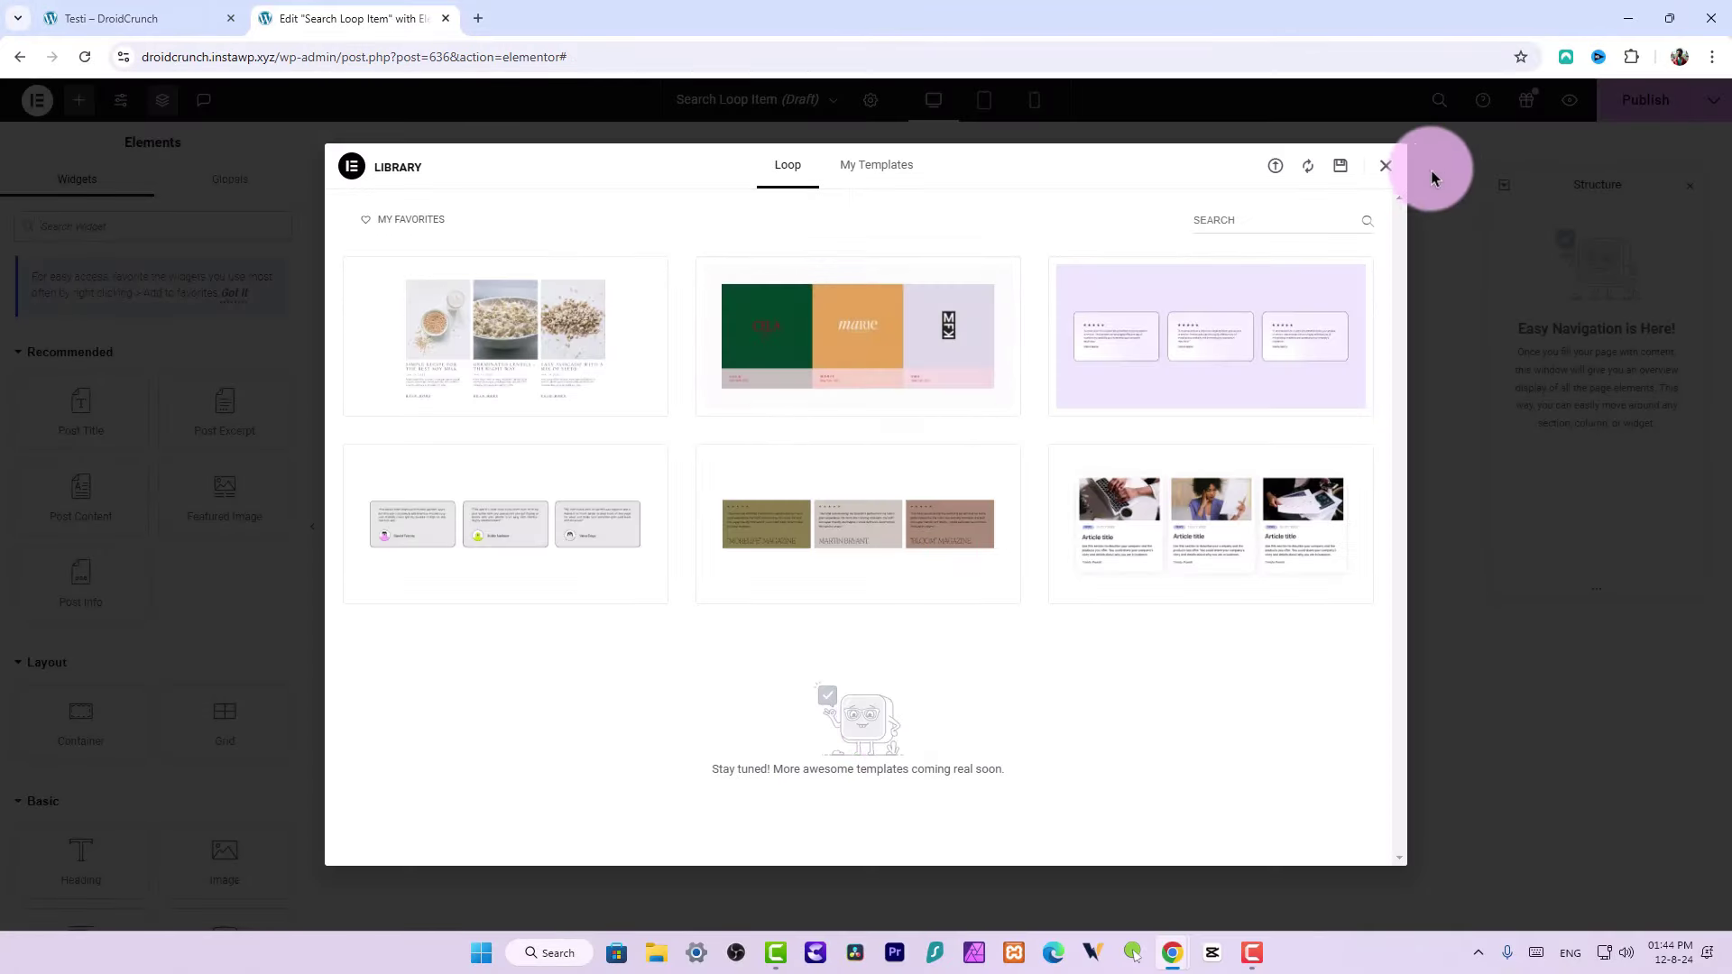
left_click(1385, 166)
Return to the live results page and open the WordPress dashboard from it in another tab
left_click(116, 18)
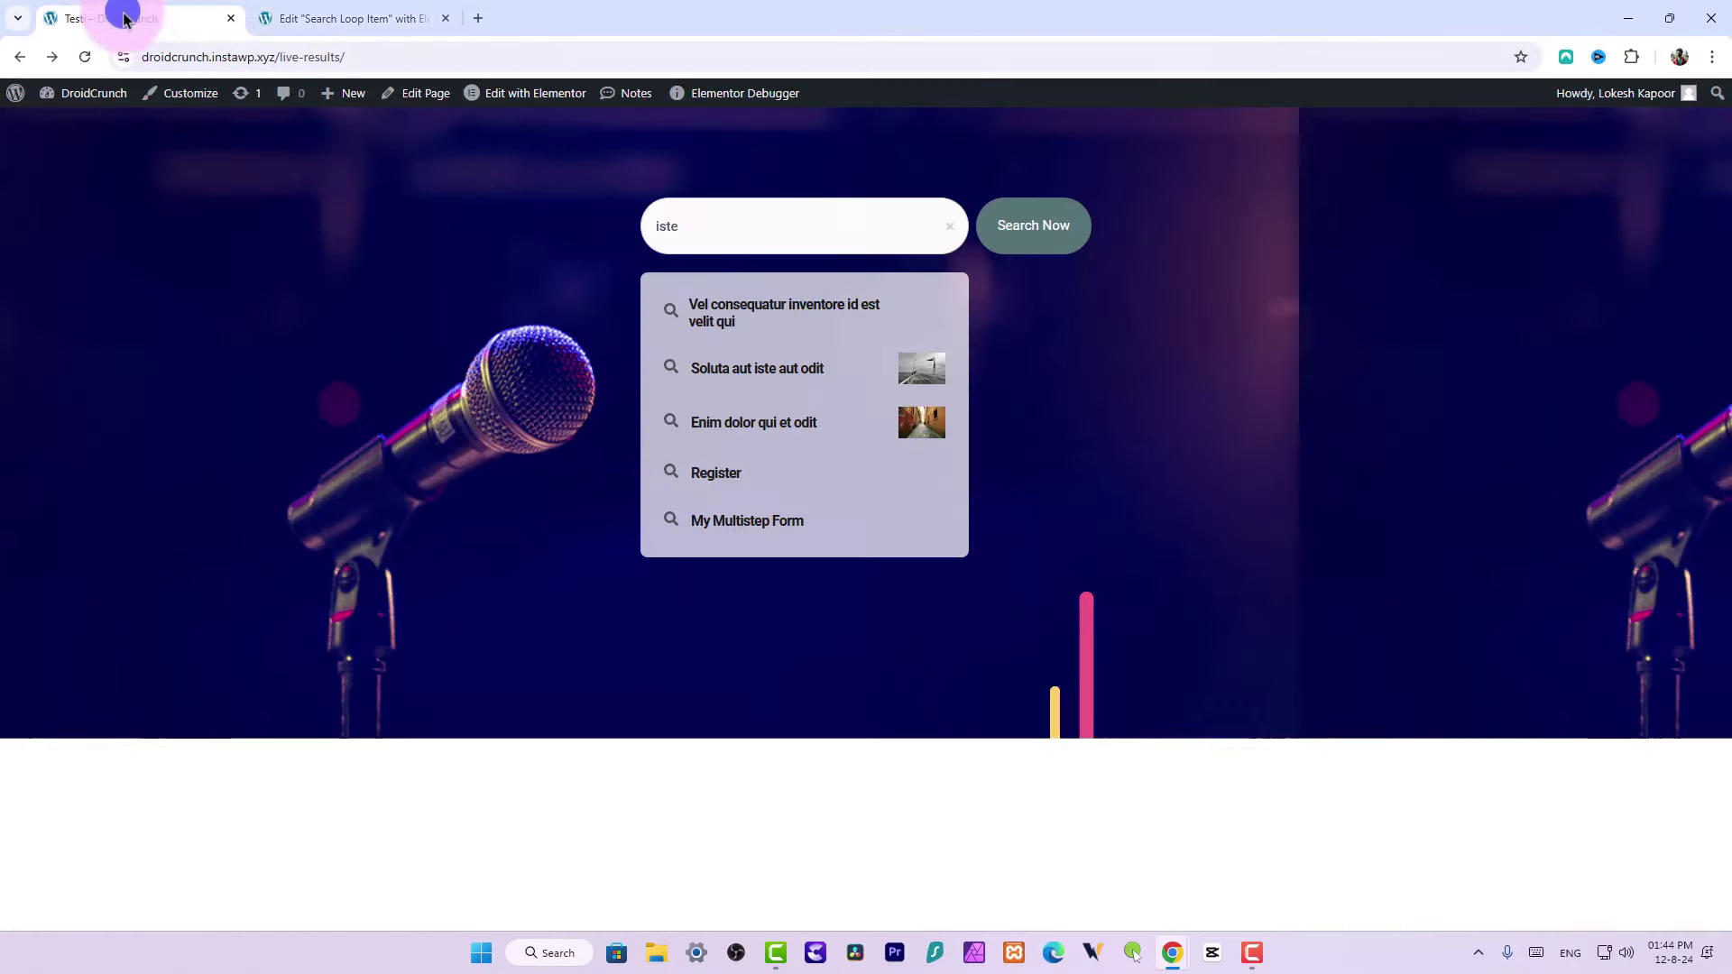
mouse_move(79, 93)
left_click(89, 128)
left_click(505, 12)
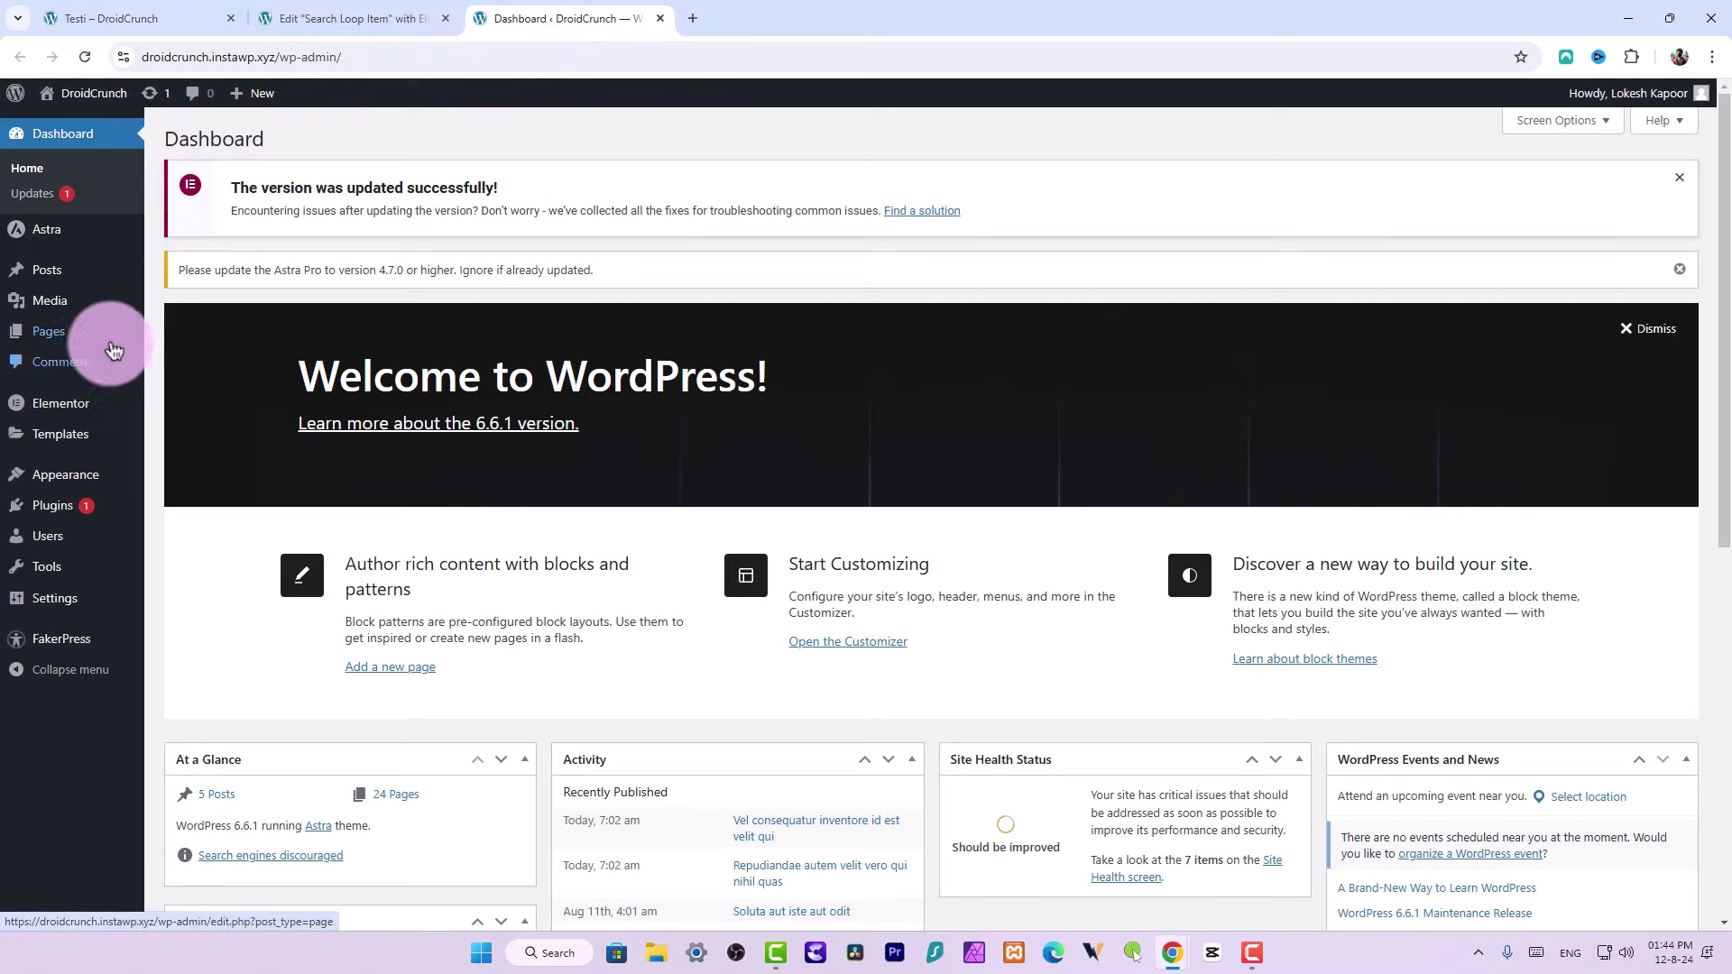
Create a new page titled "Live Search Feature" and publish it
mouse_move(93, 327)
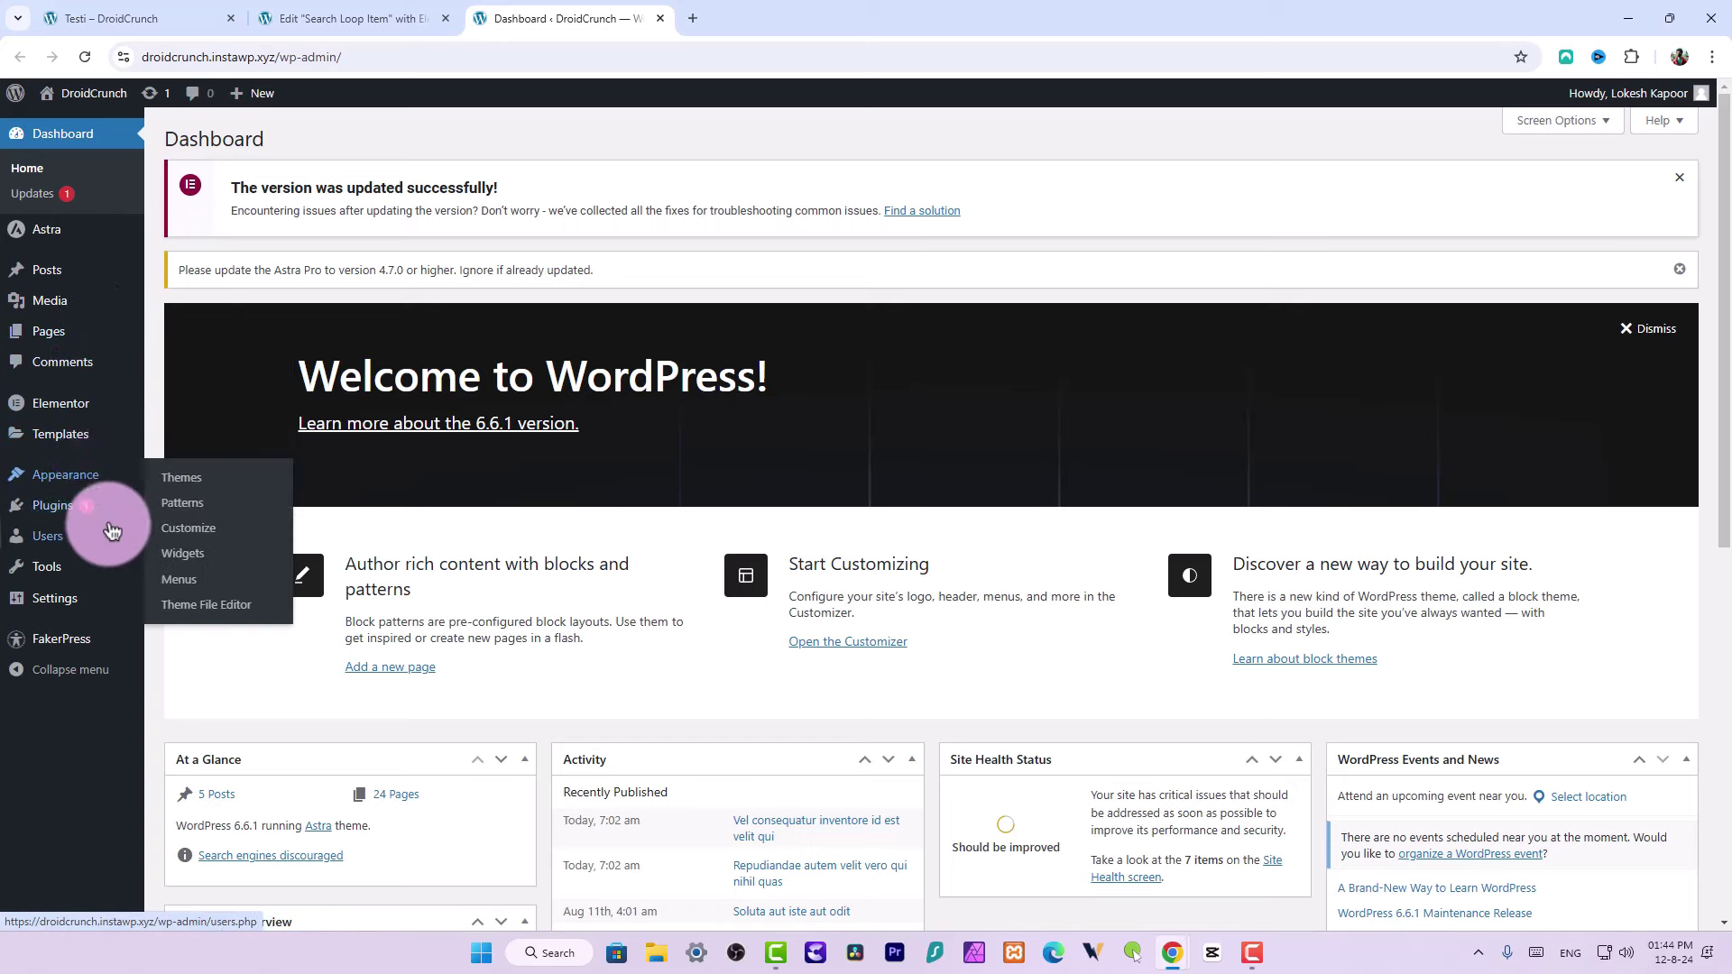
mouse_move(110, 521)
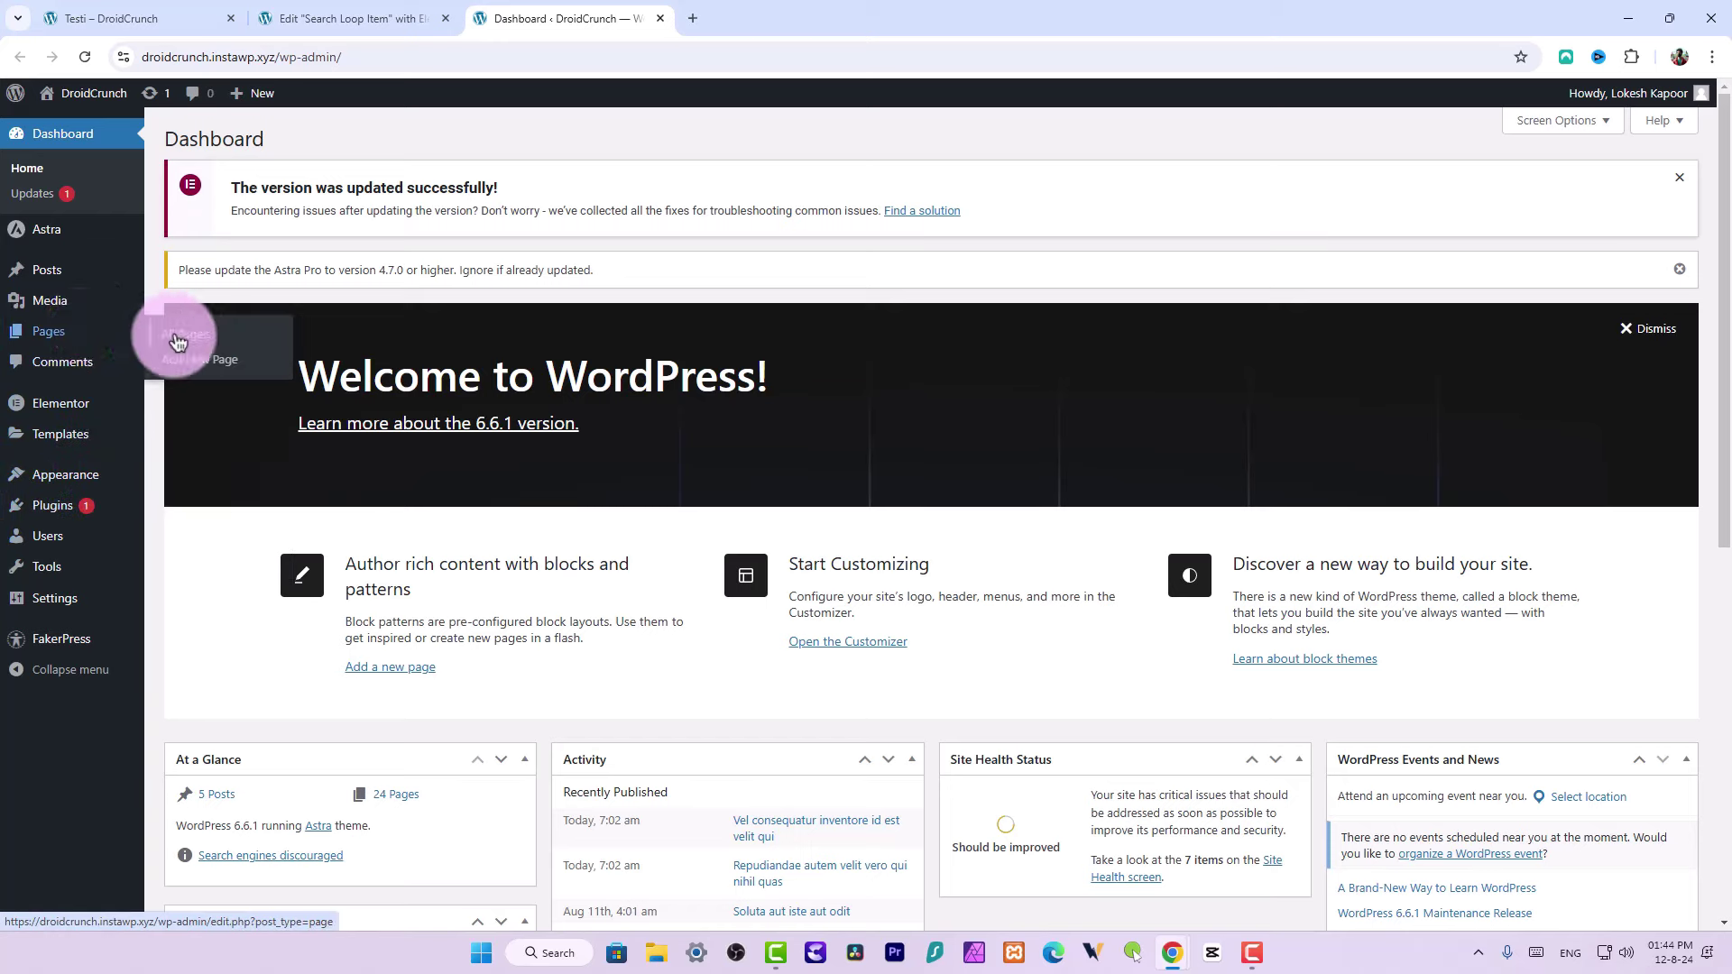
left_click(184, 359)
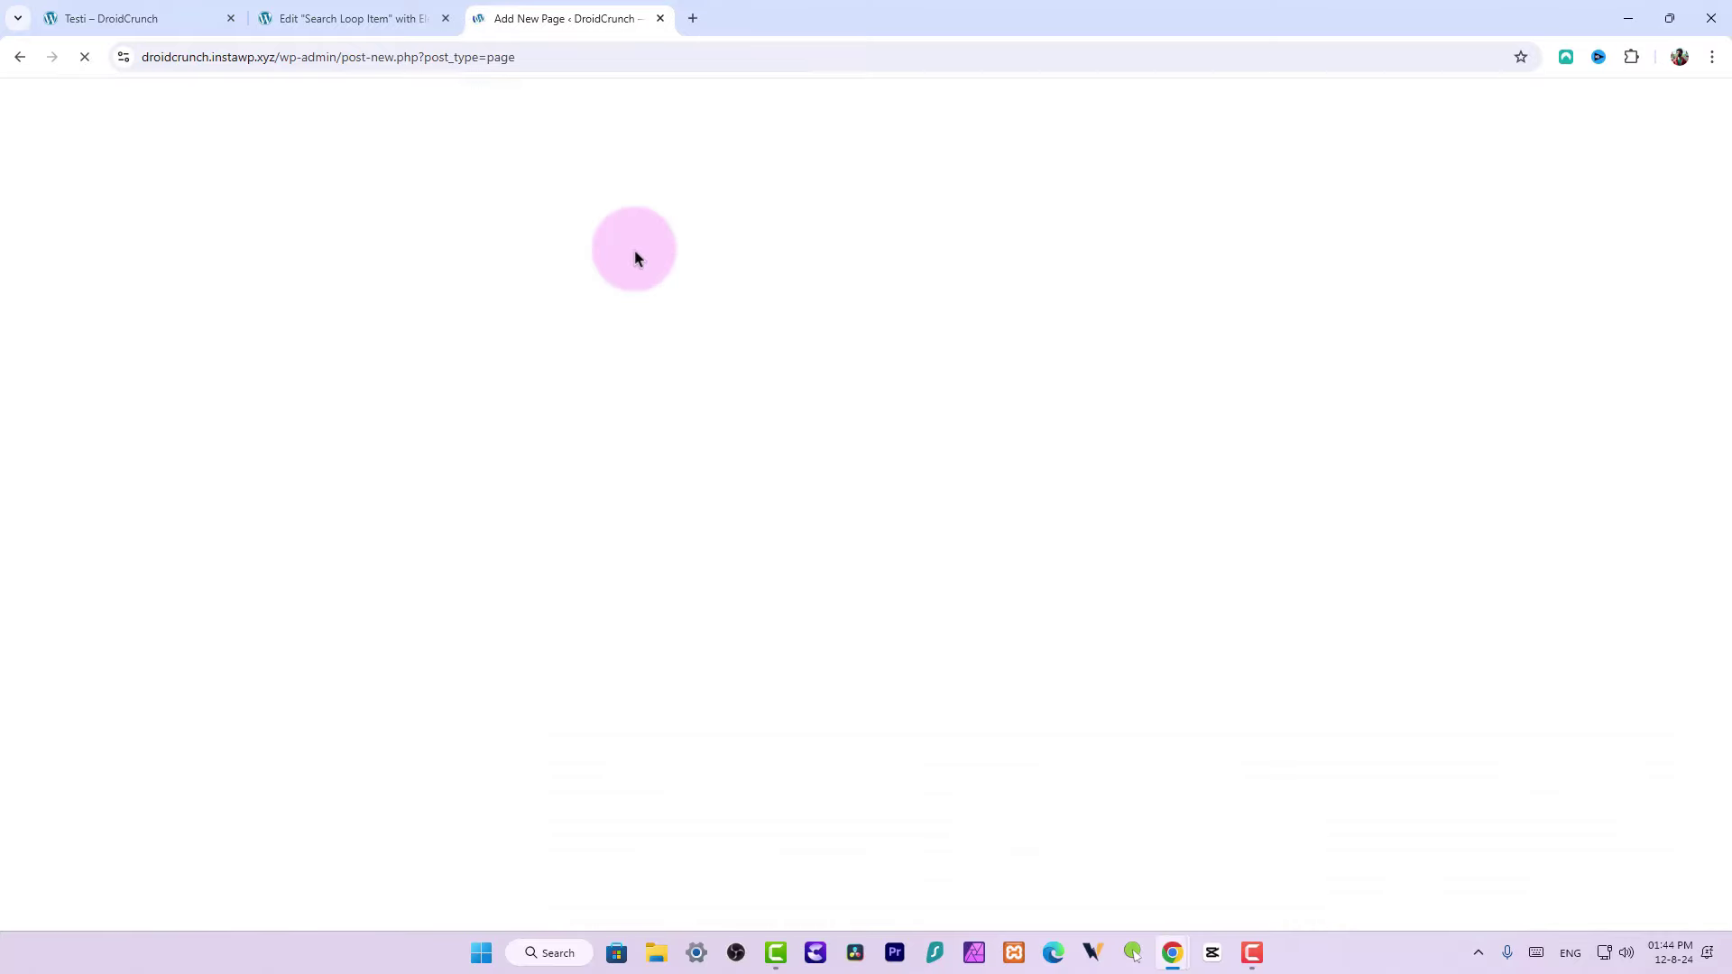
left_click(378, 221)
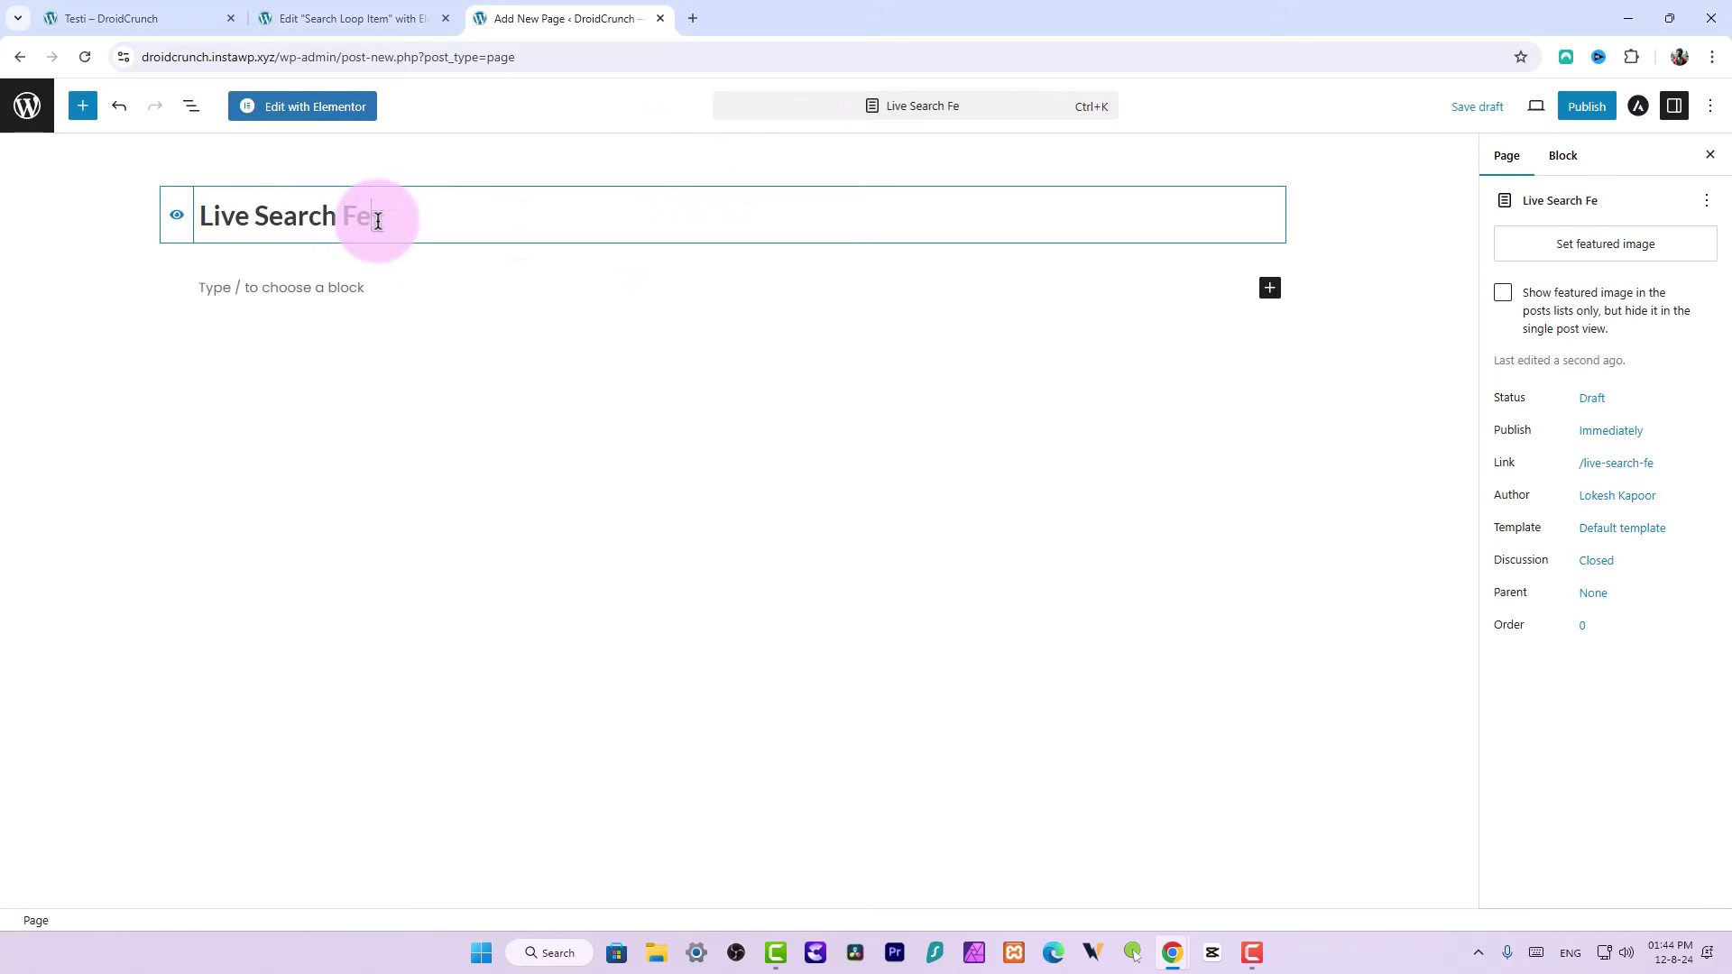
left_click(1570, 108)
left_click(1502, 112)
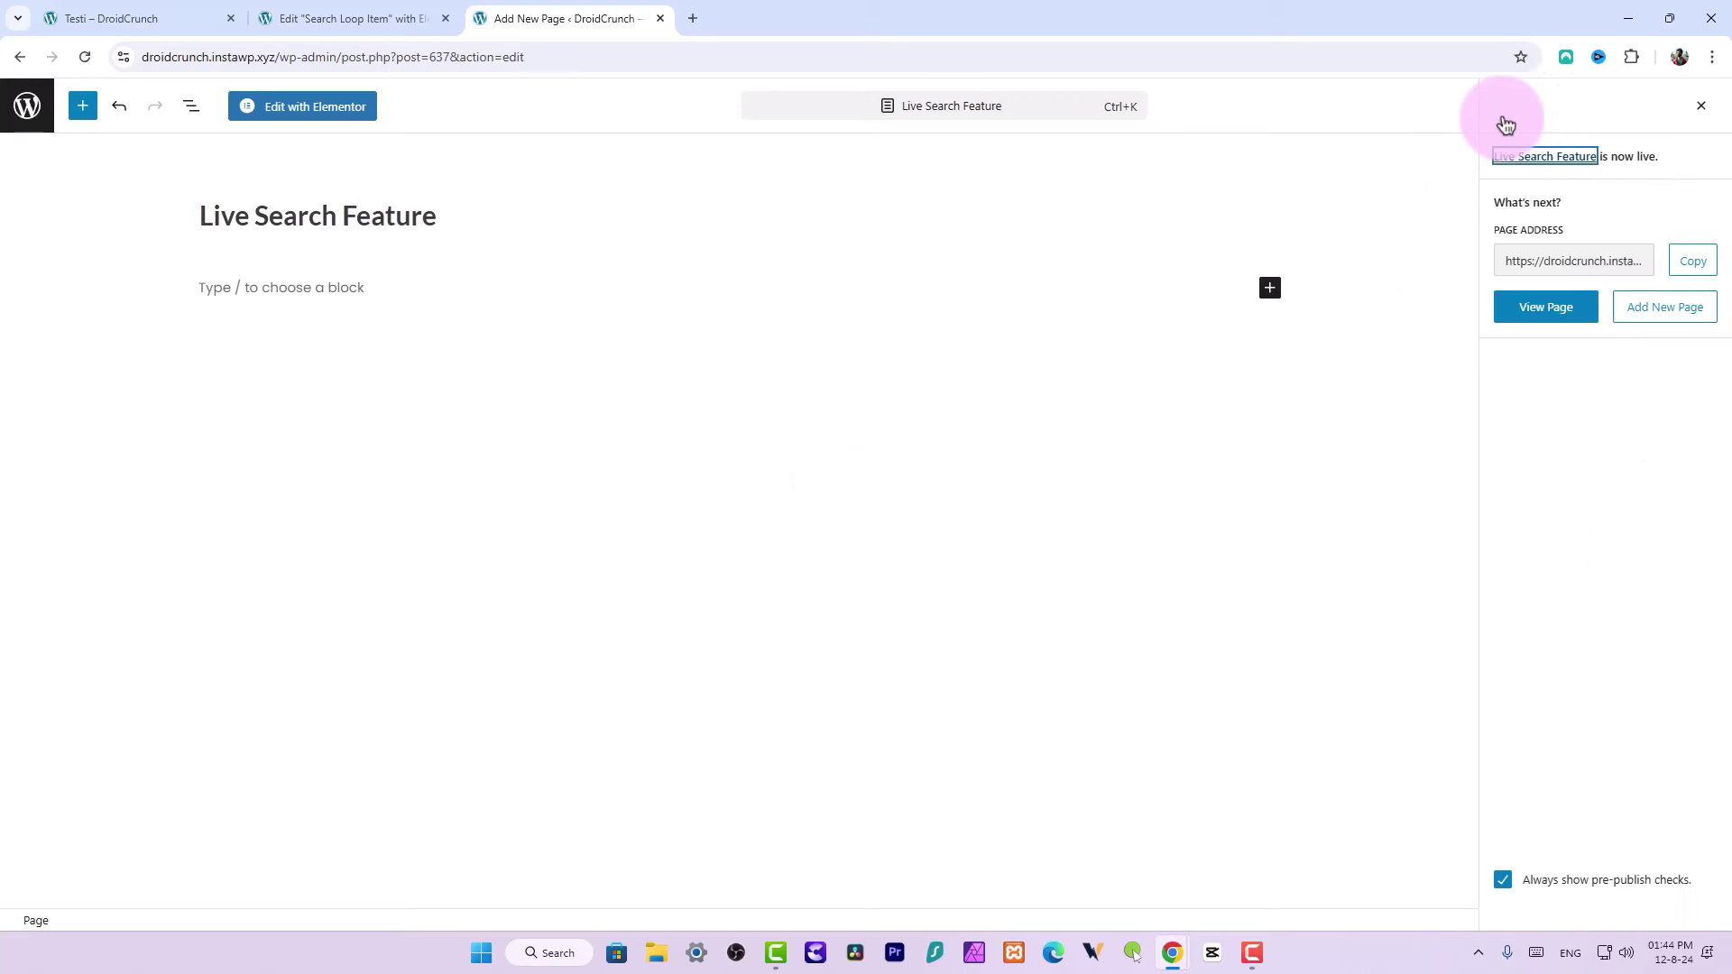
Open the Live Search Feature page in Elementor and add a Search widget to the empty canvas
left_click(365, 114)
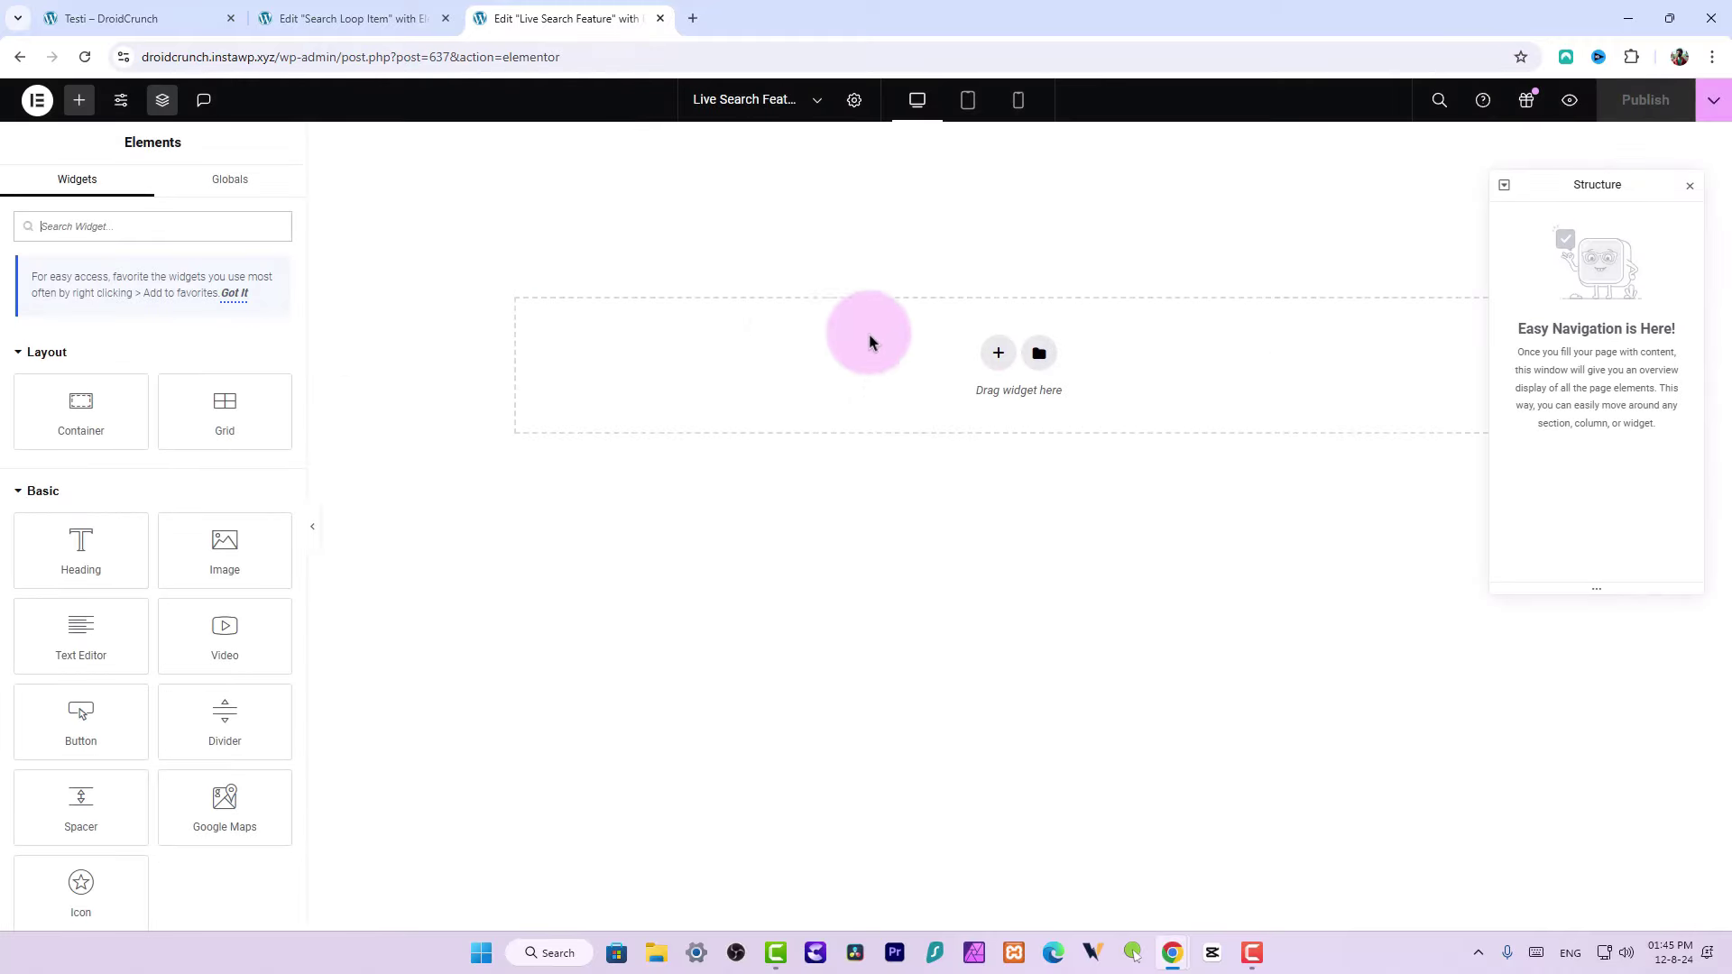
left_click(230, 228)
type("s")
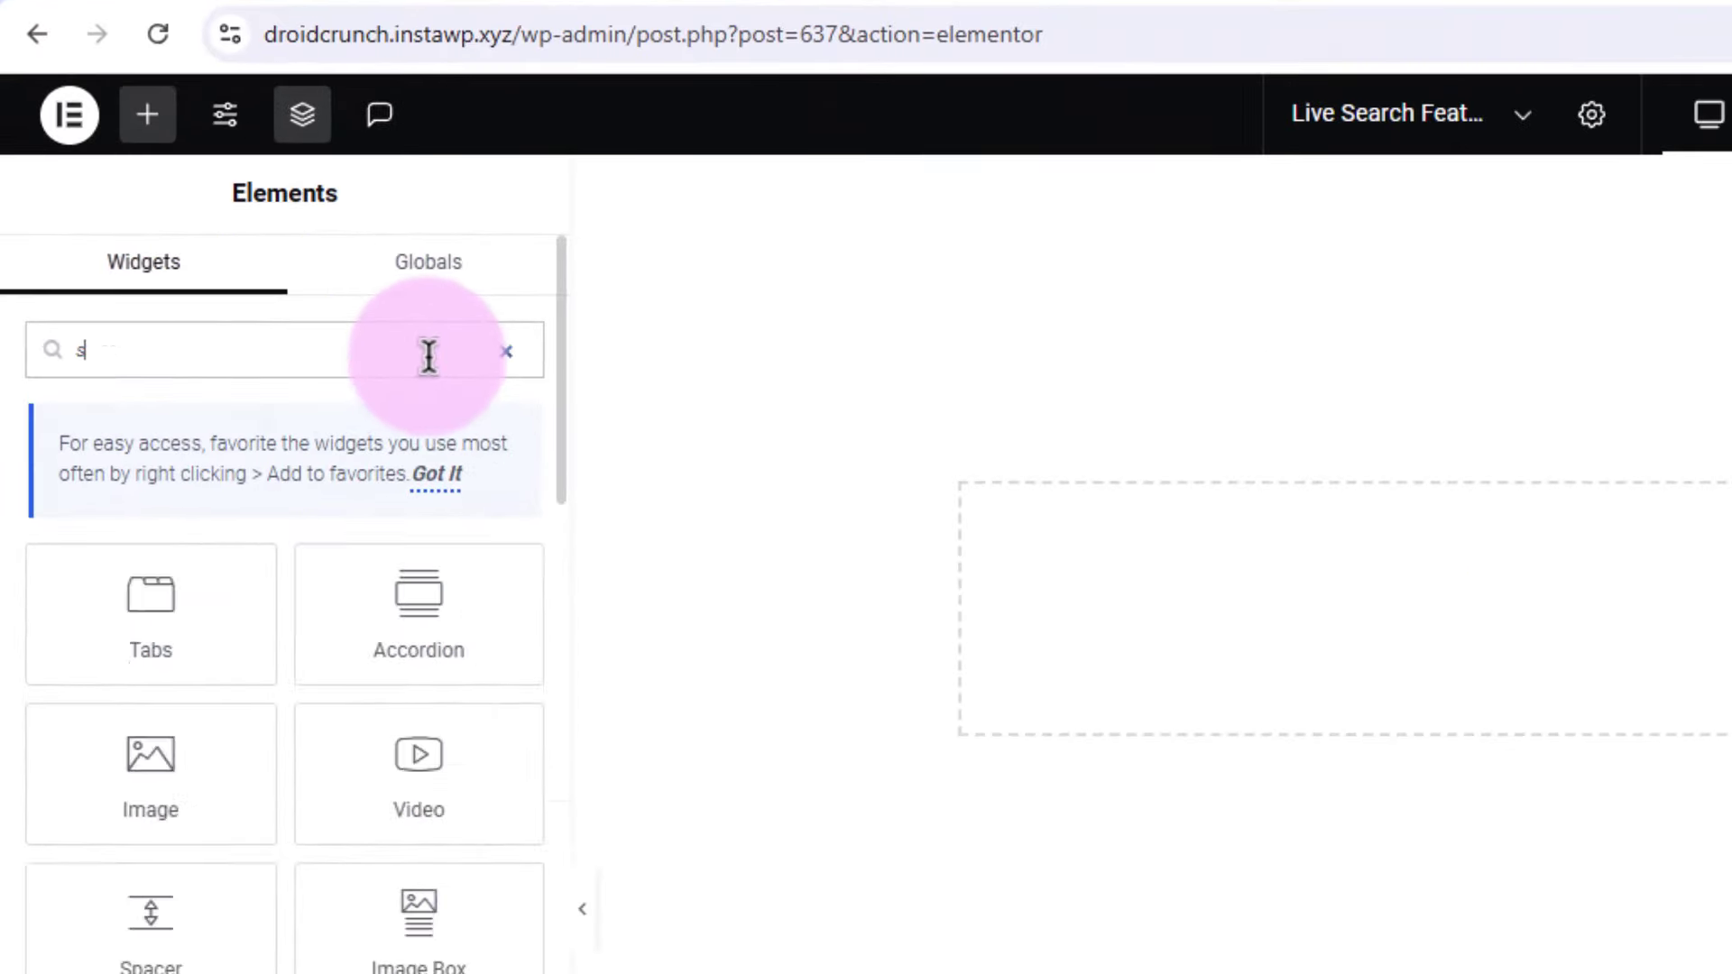
type("earch")
left_click_drag(194, 591, 1527, 615)
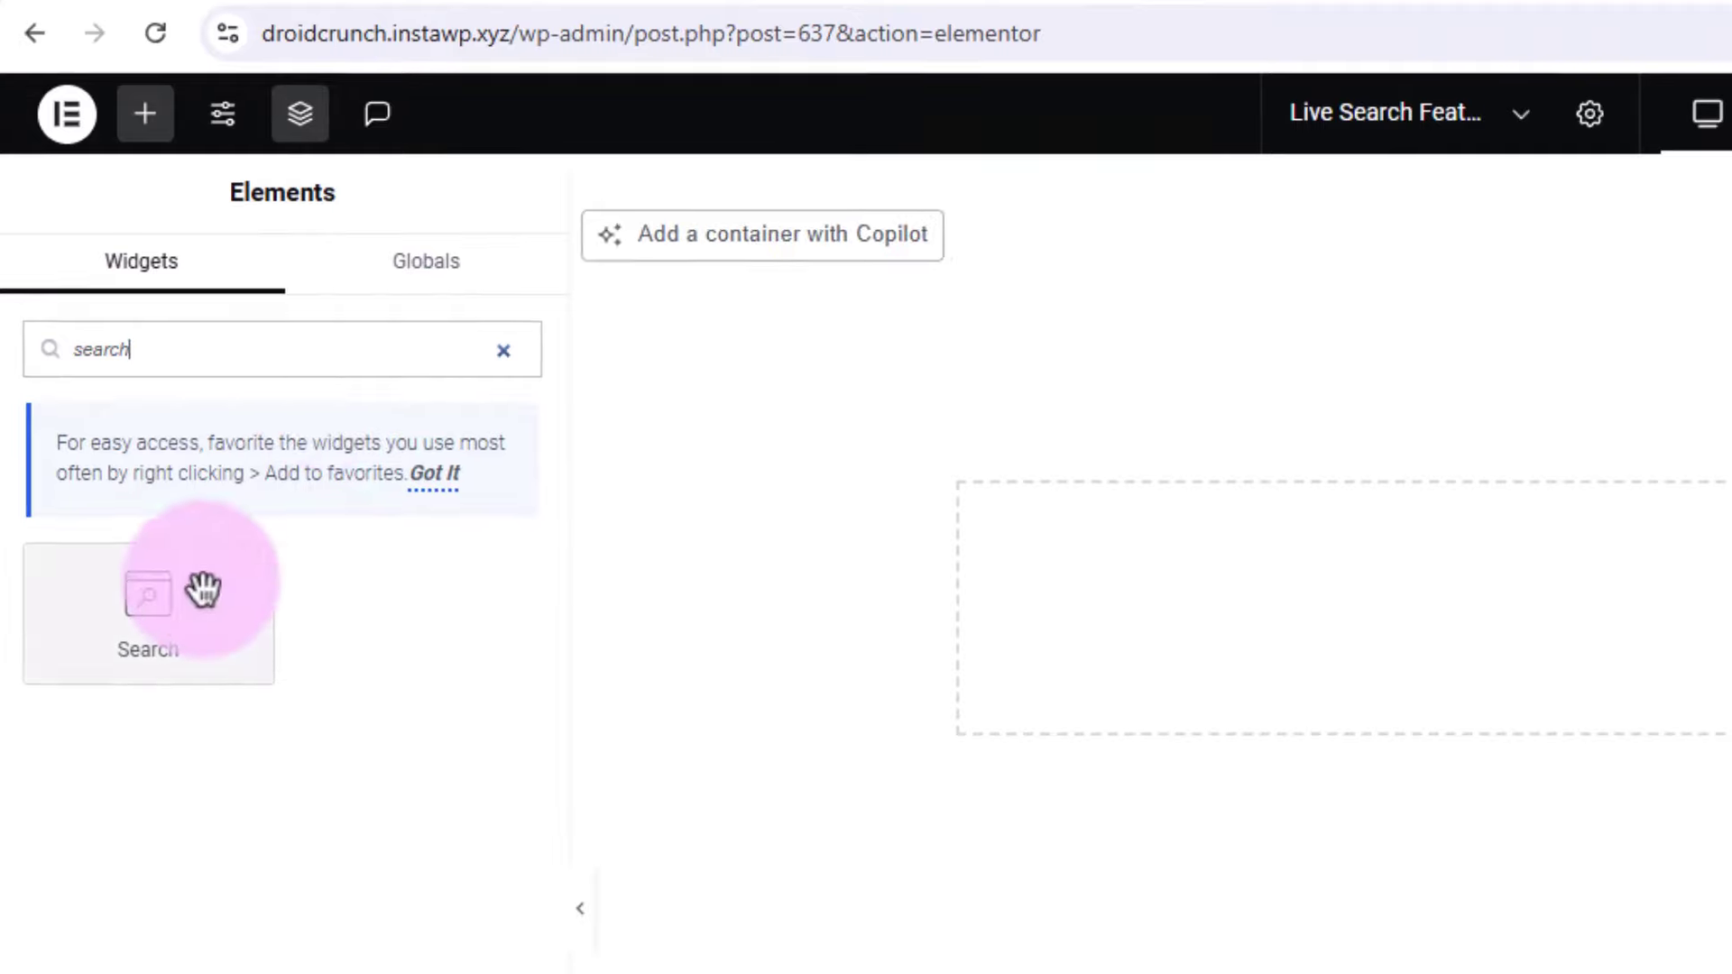
left_click_drag(732, 329, 948, 414)
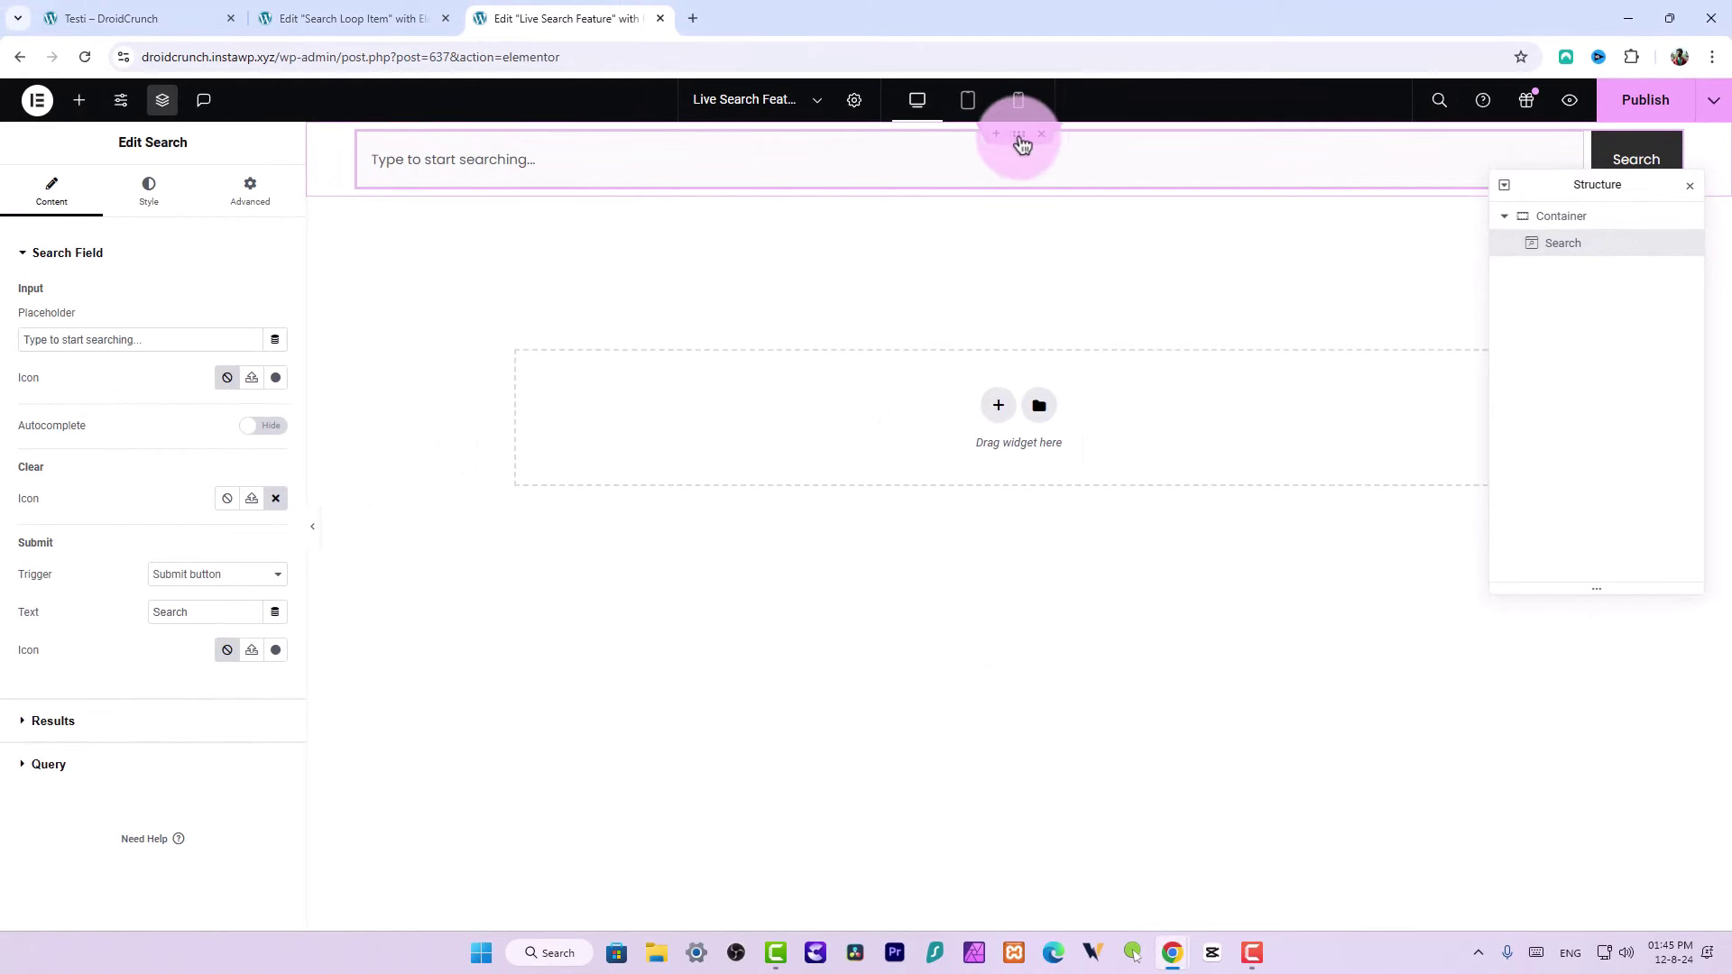
Give the container around the Search widget a classic background with the microphone image bg-11.png
left_click(1020, 135)
left_click(121, 200)
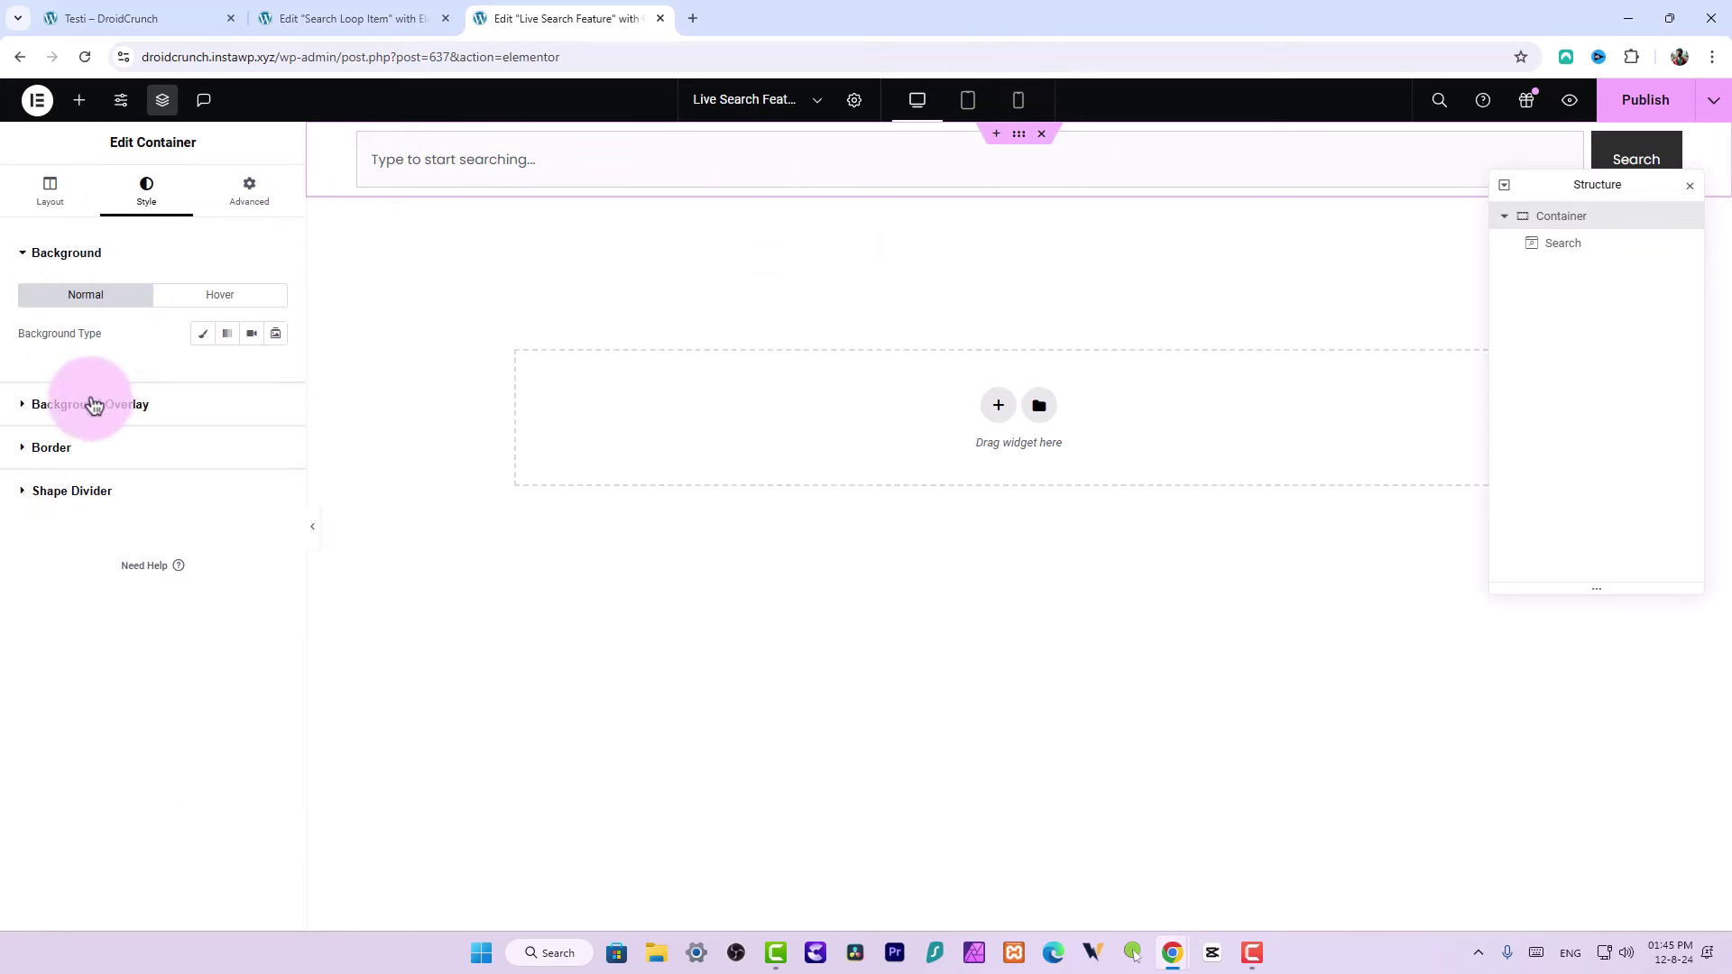
left_click(208, 341)
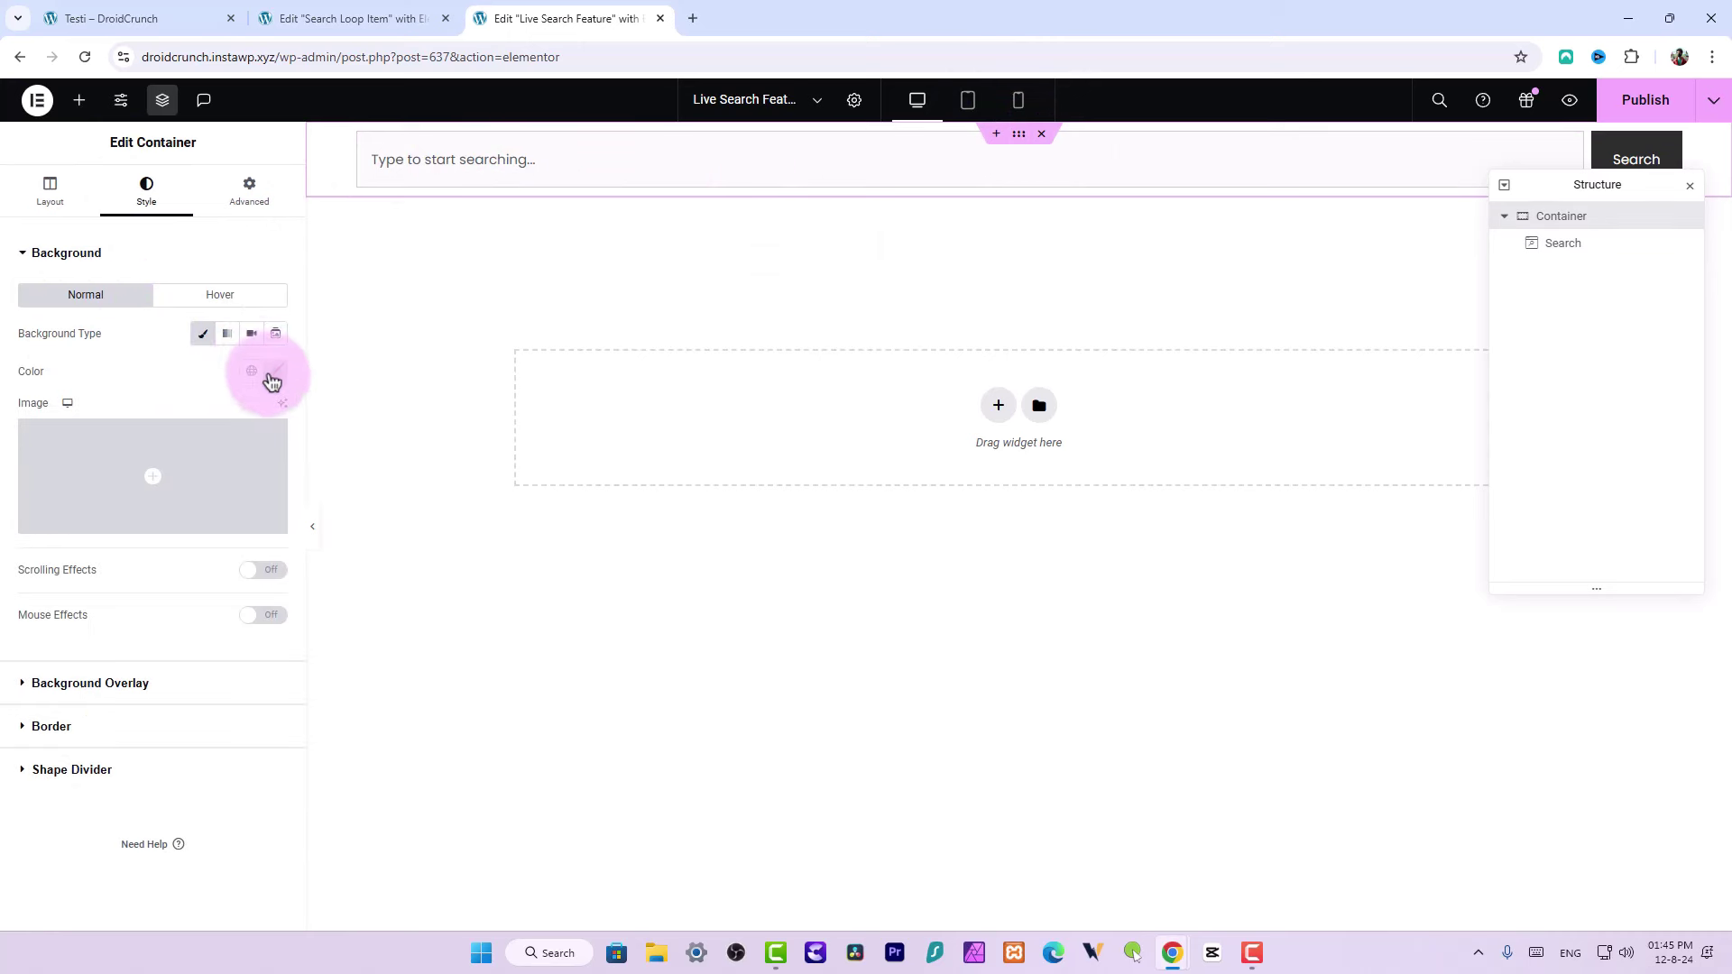
left_click(224, 500)
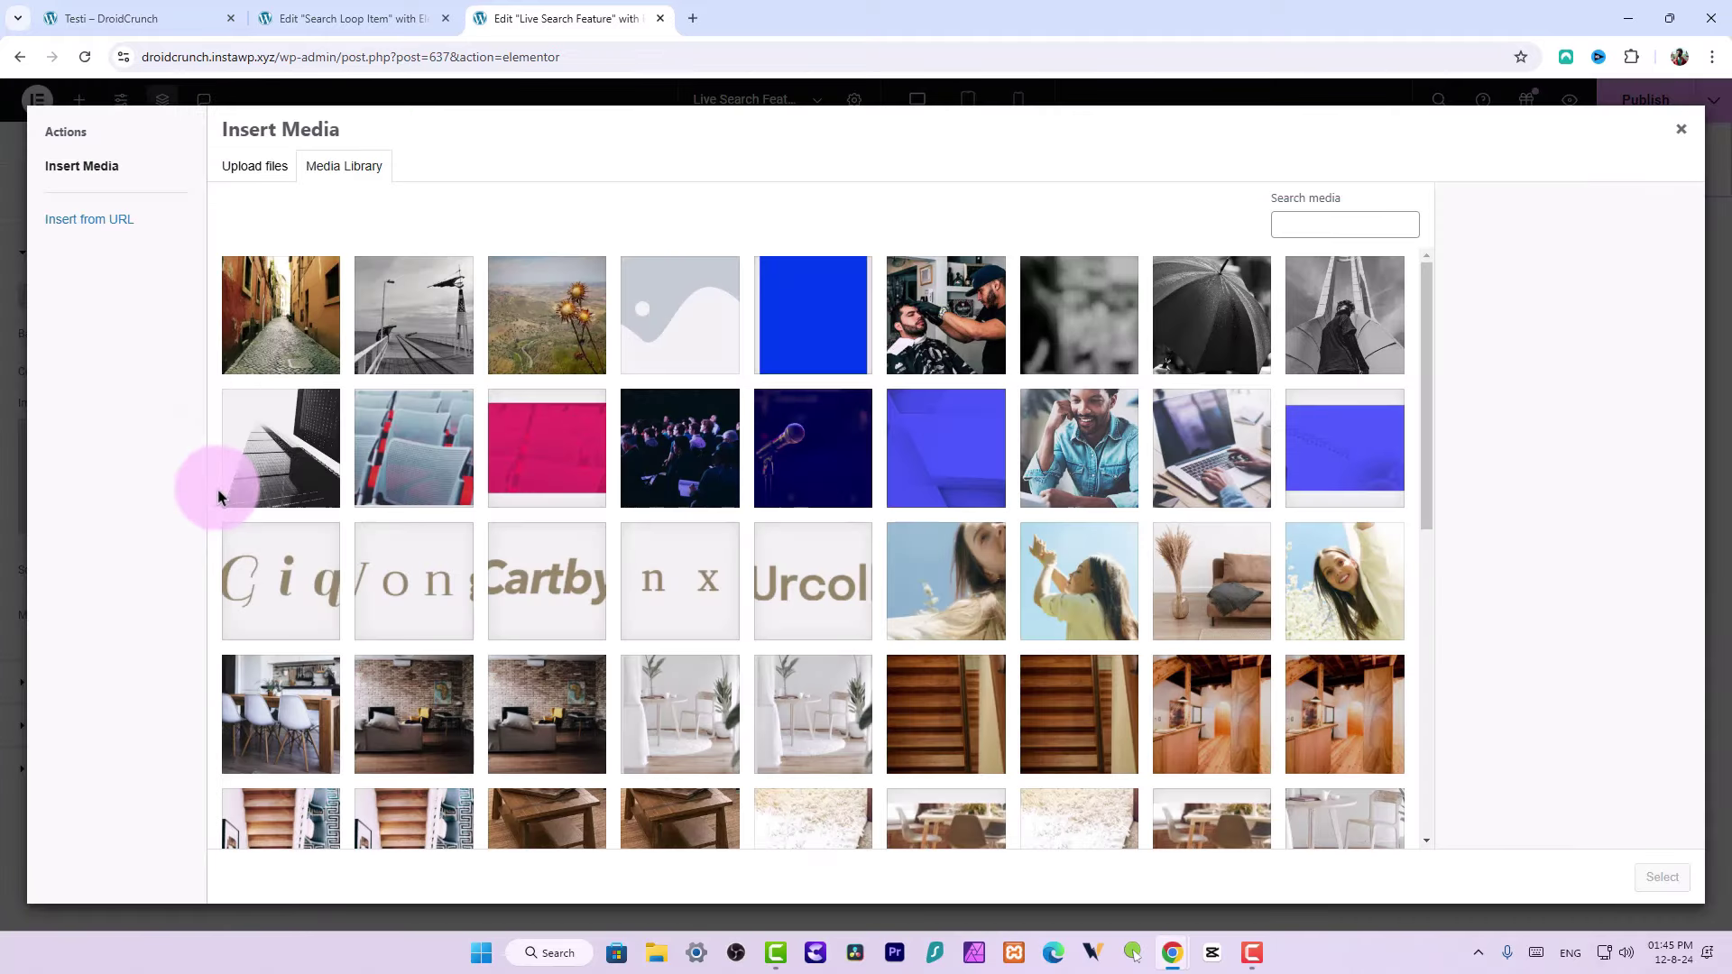
left_click(685, 453)
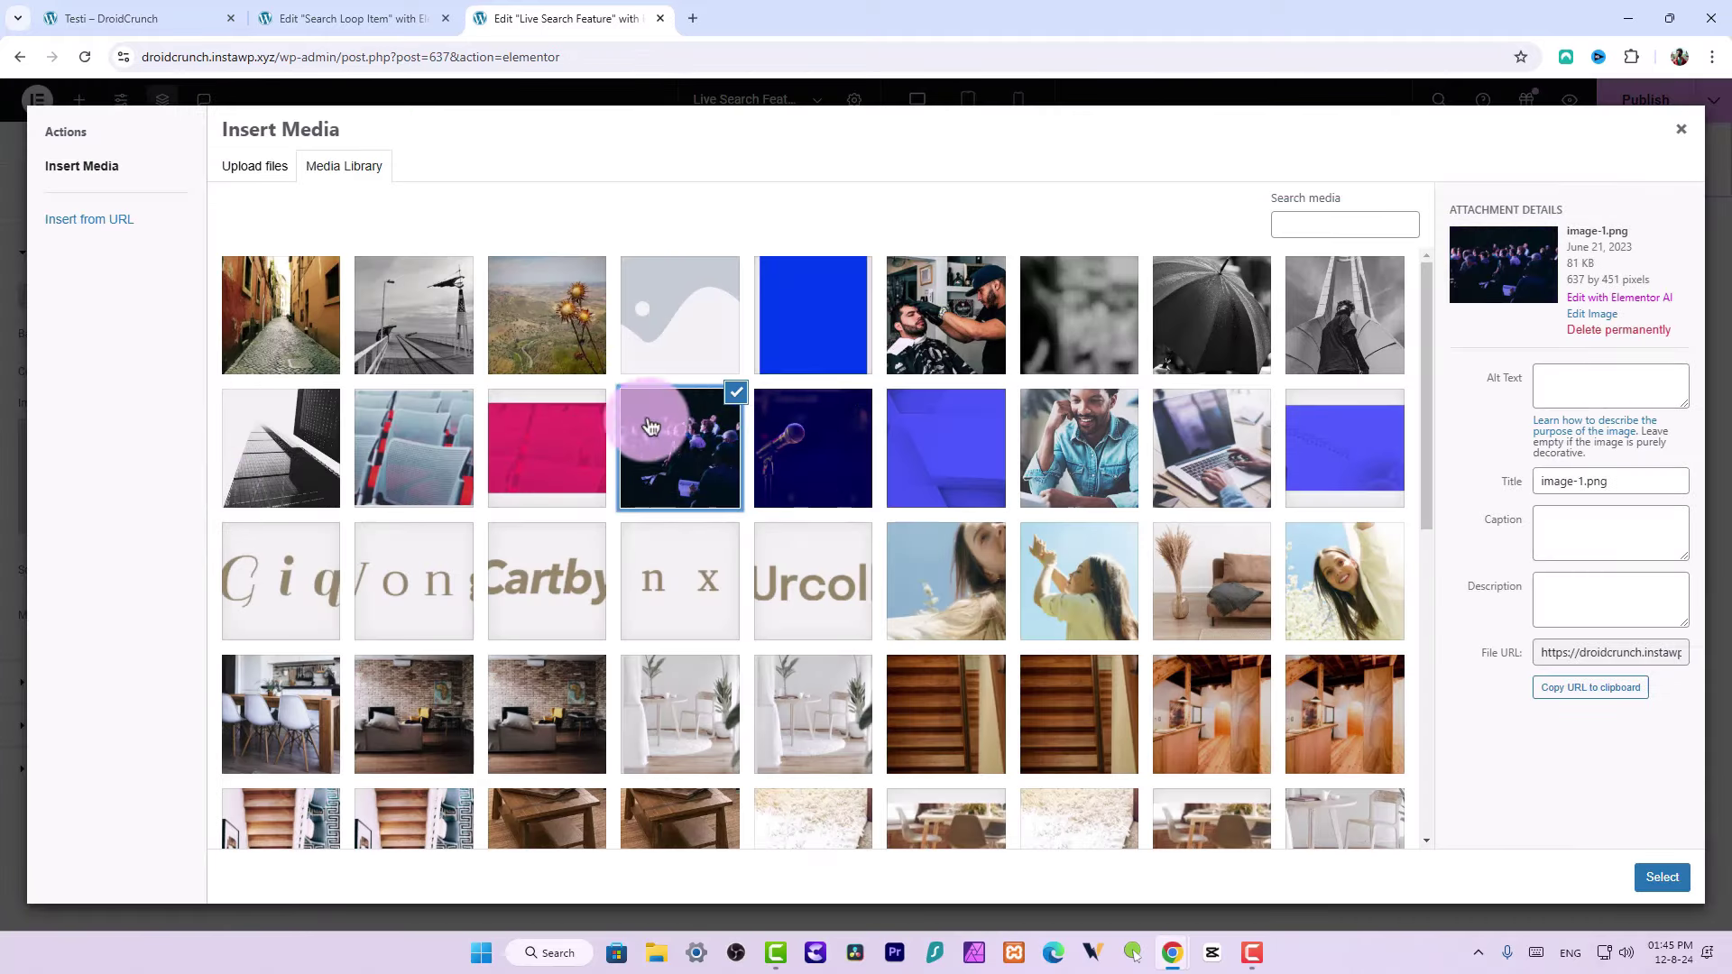
left_click(827, 492)
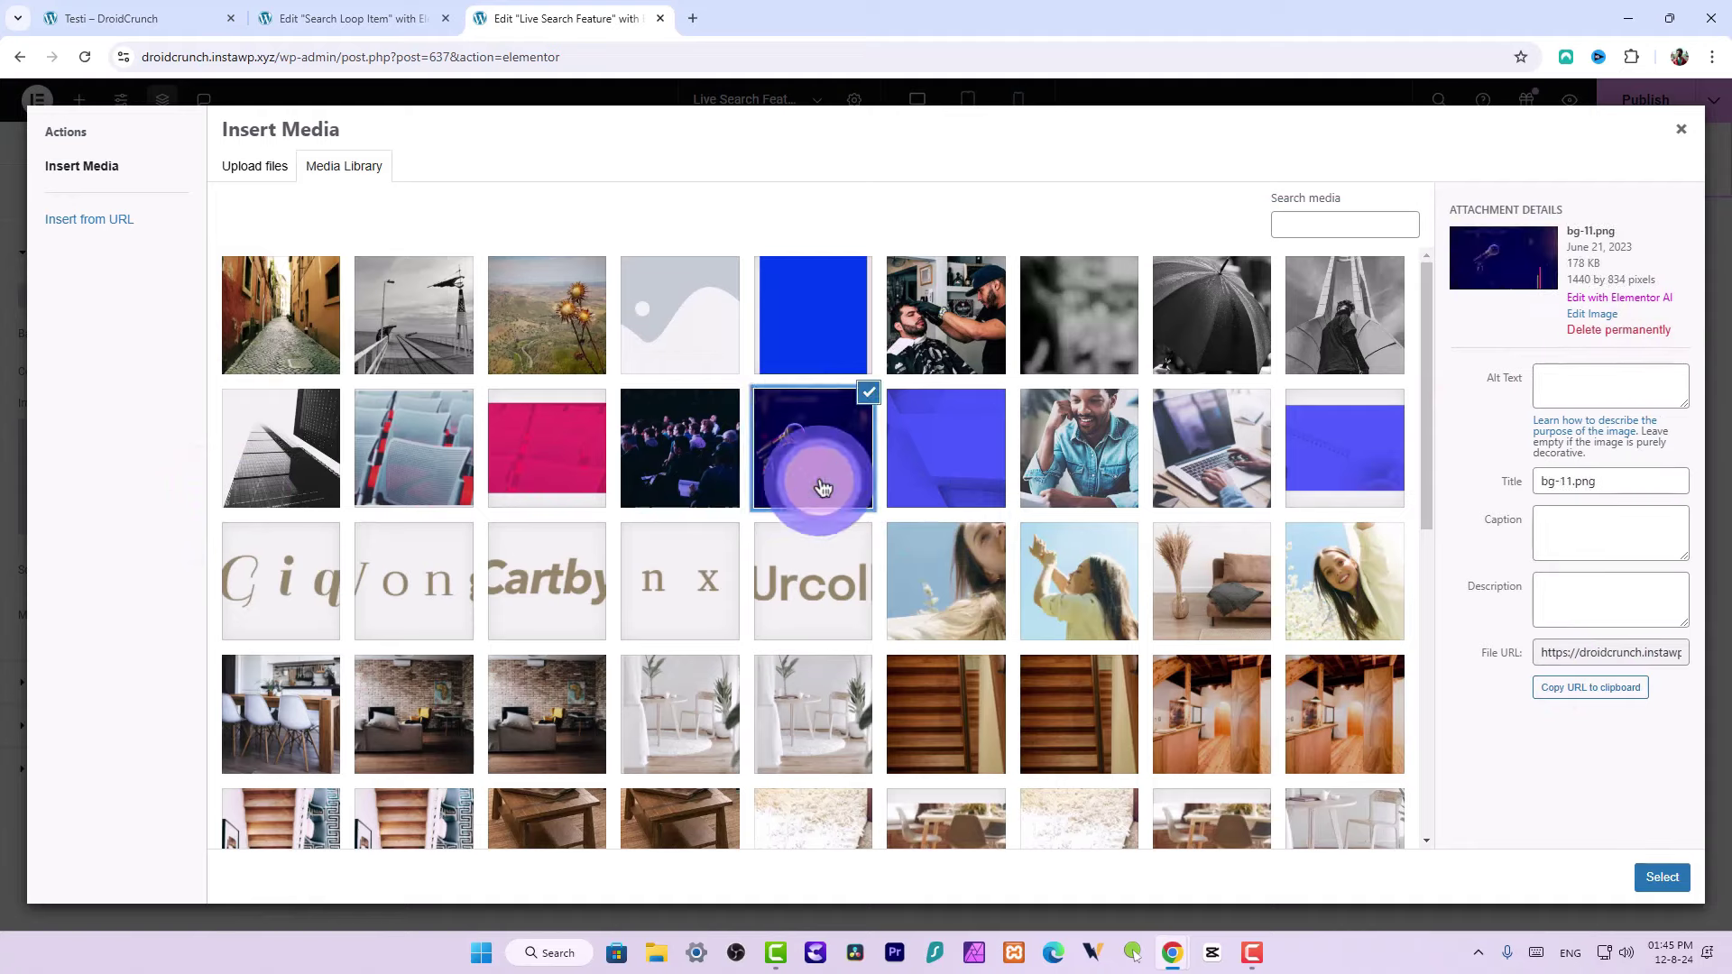
left_click(1651, 877)
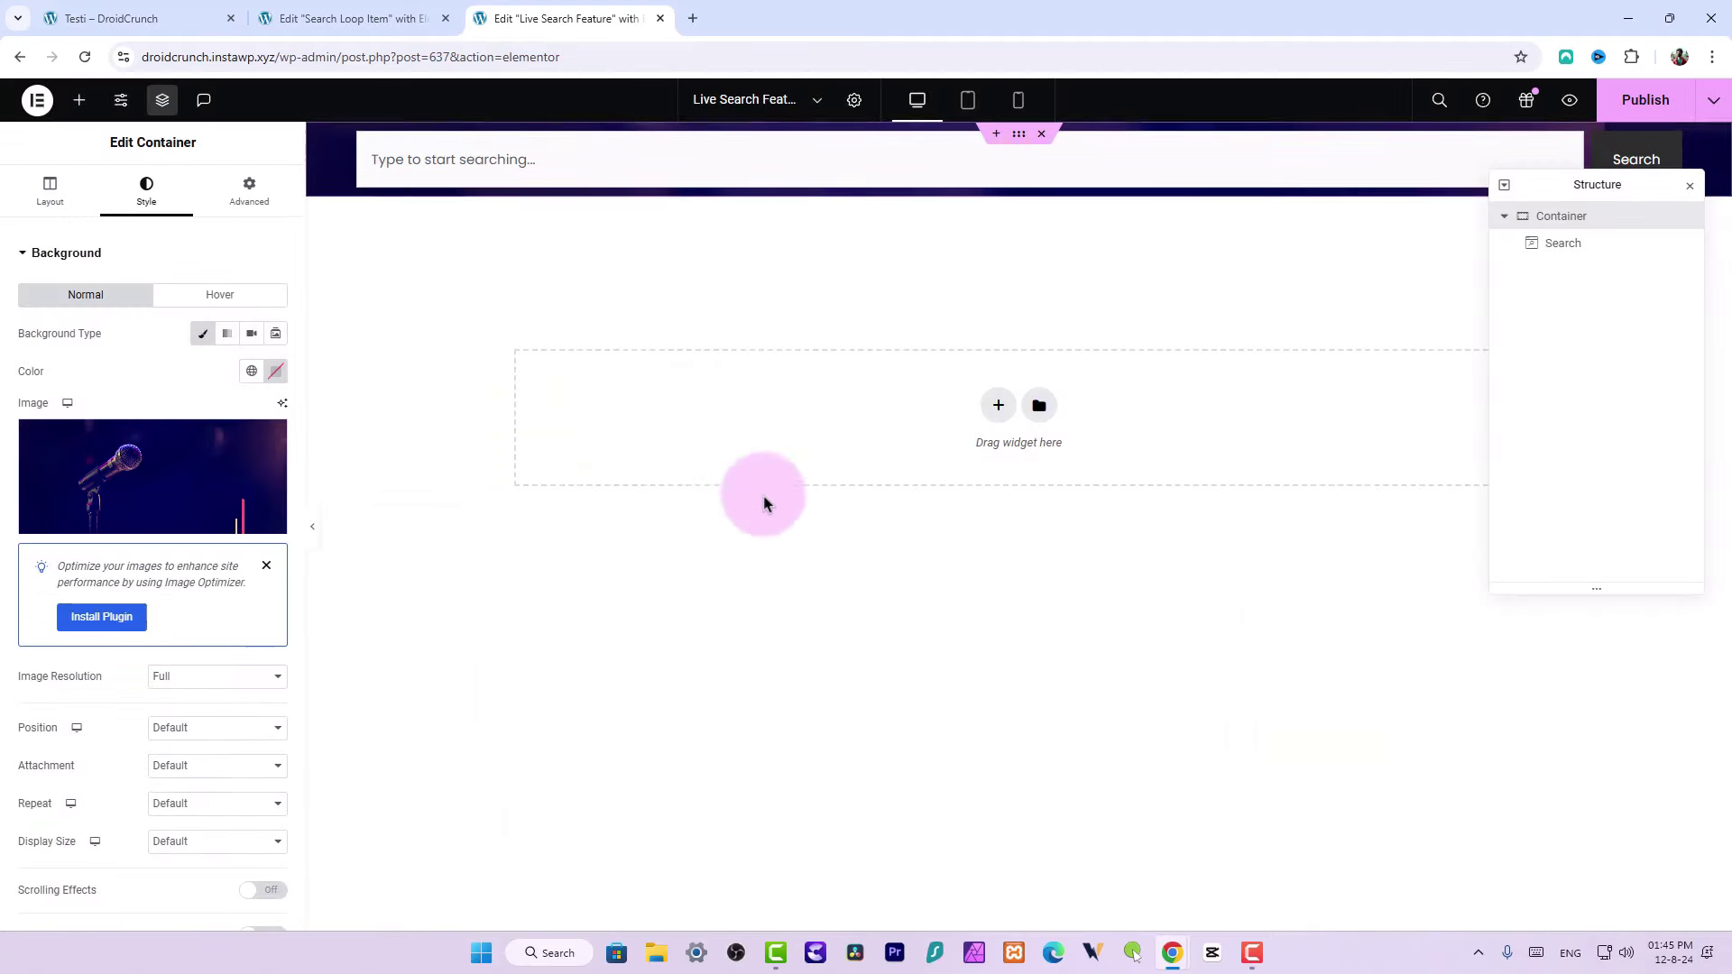
Set the minimum height of the container around the Search widget to 700 px
scroll(158, 664, "down", 2)
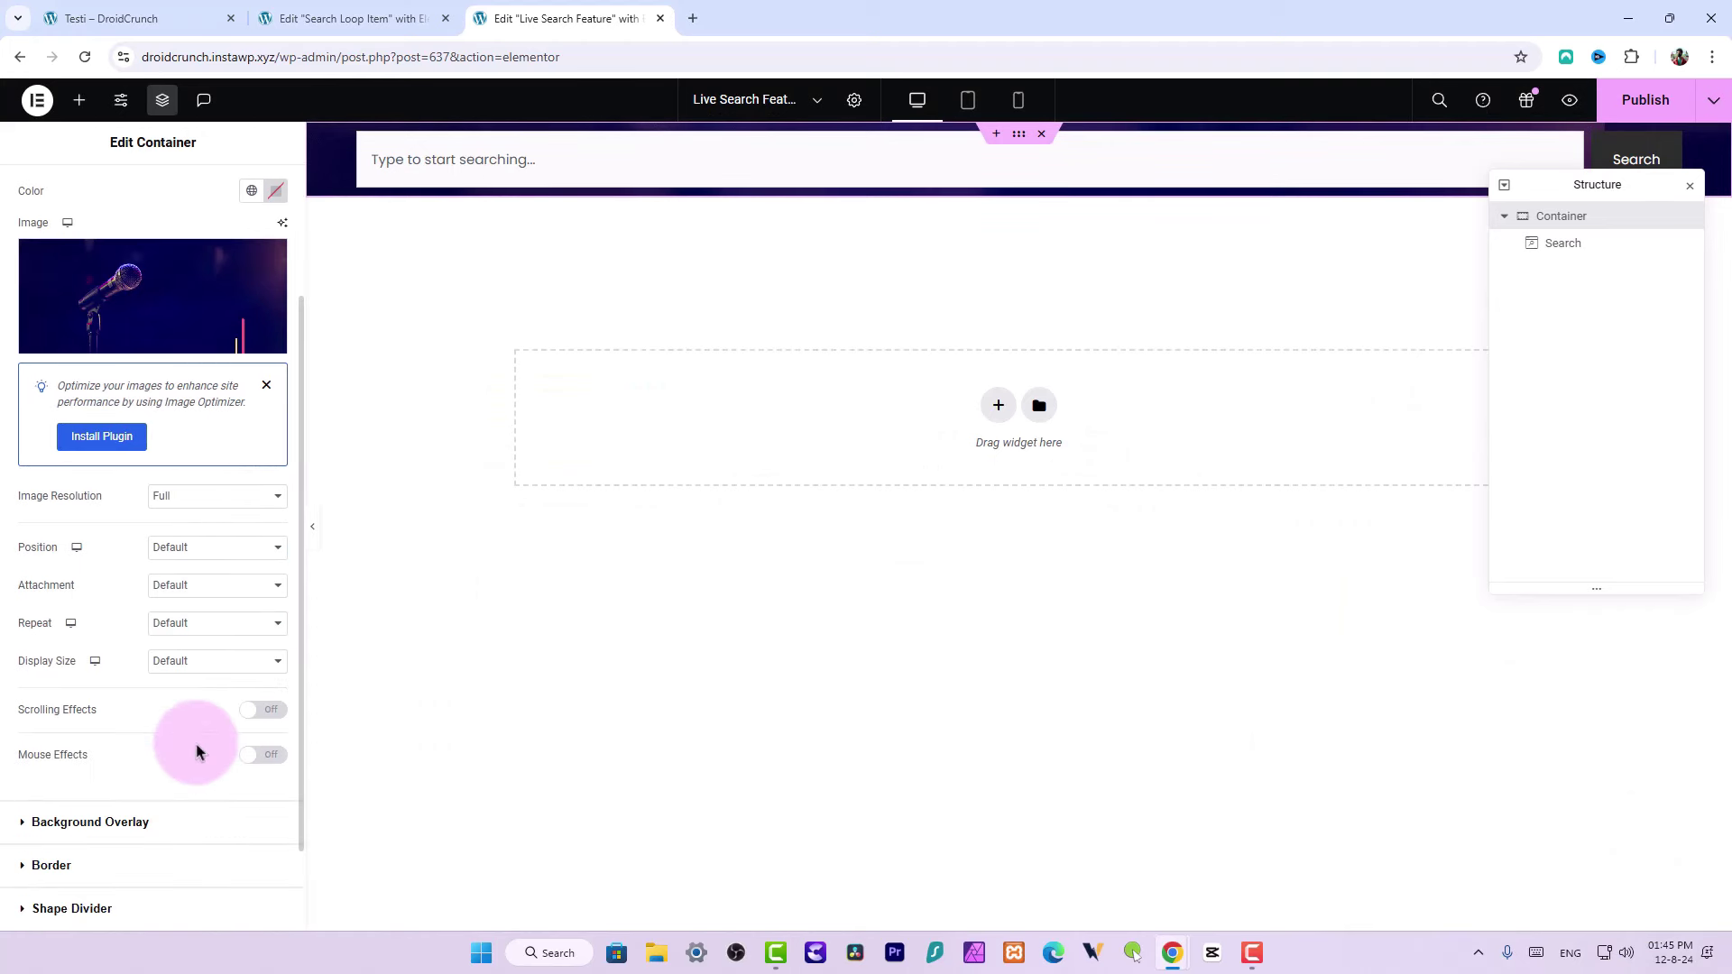
scroll(78, 271, "up", 2)
left_click(65, 209)
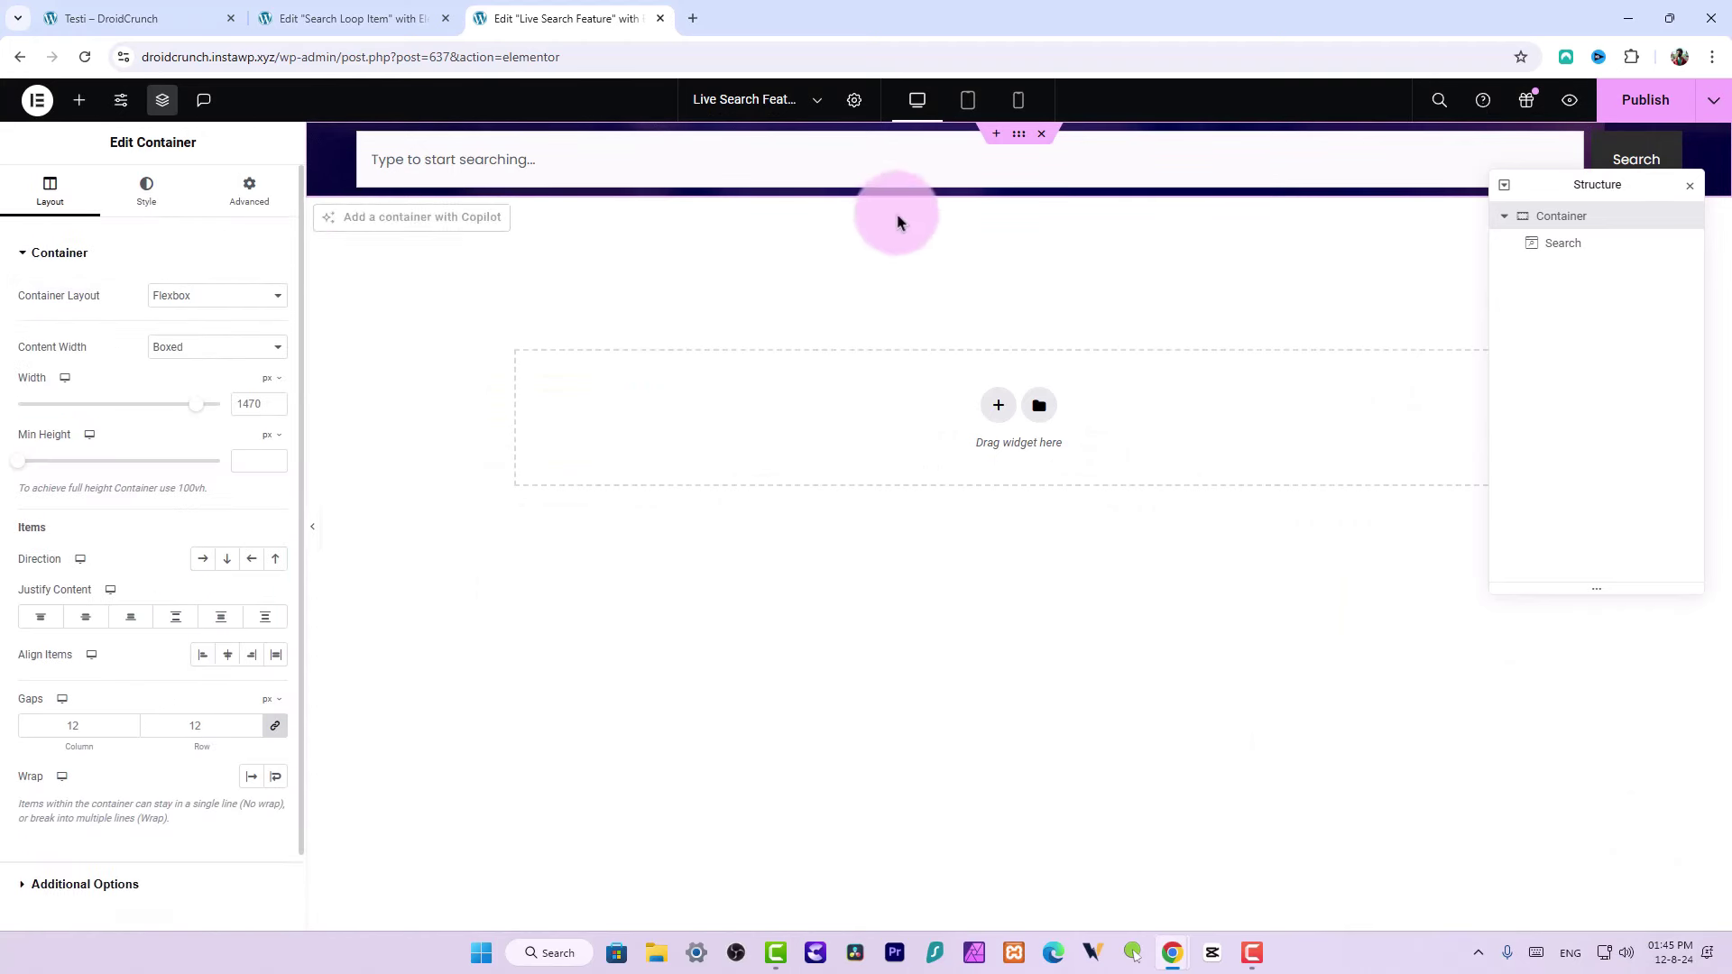
left_click(85, 616)
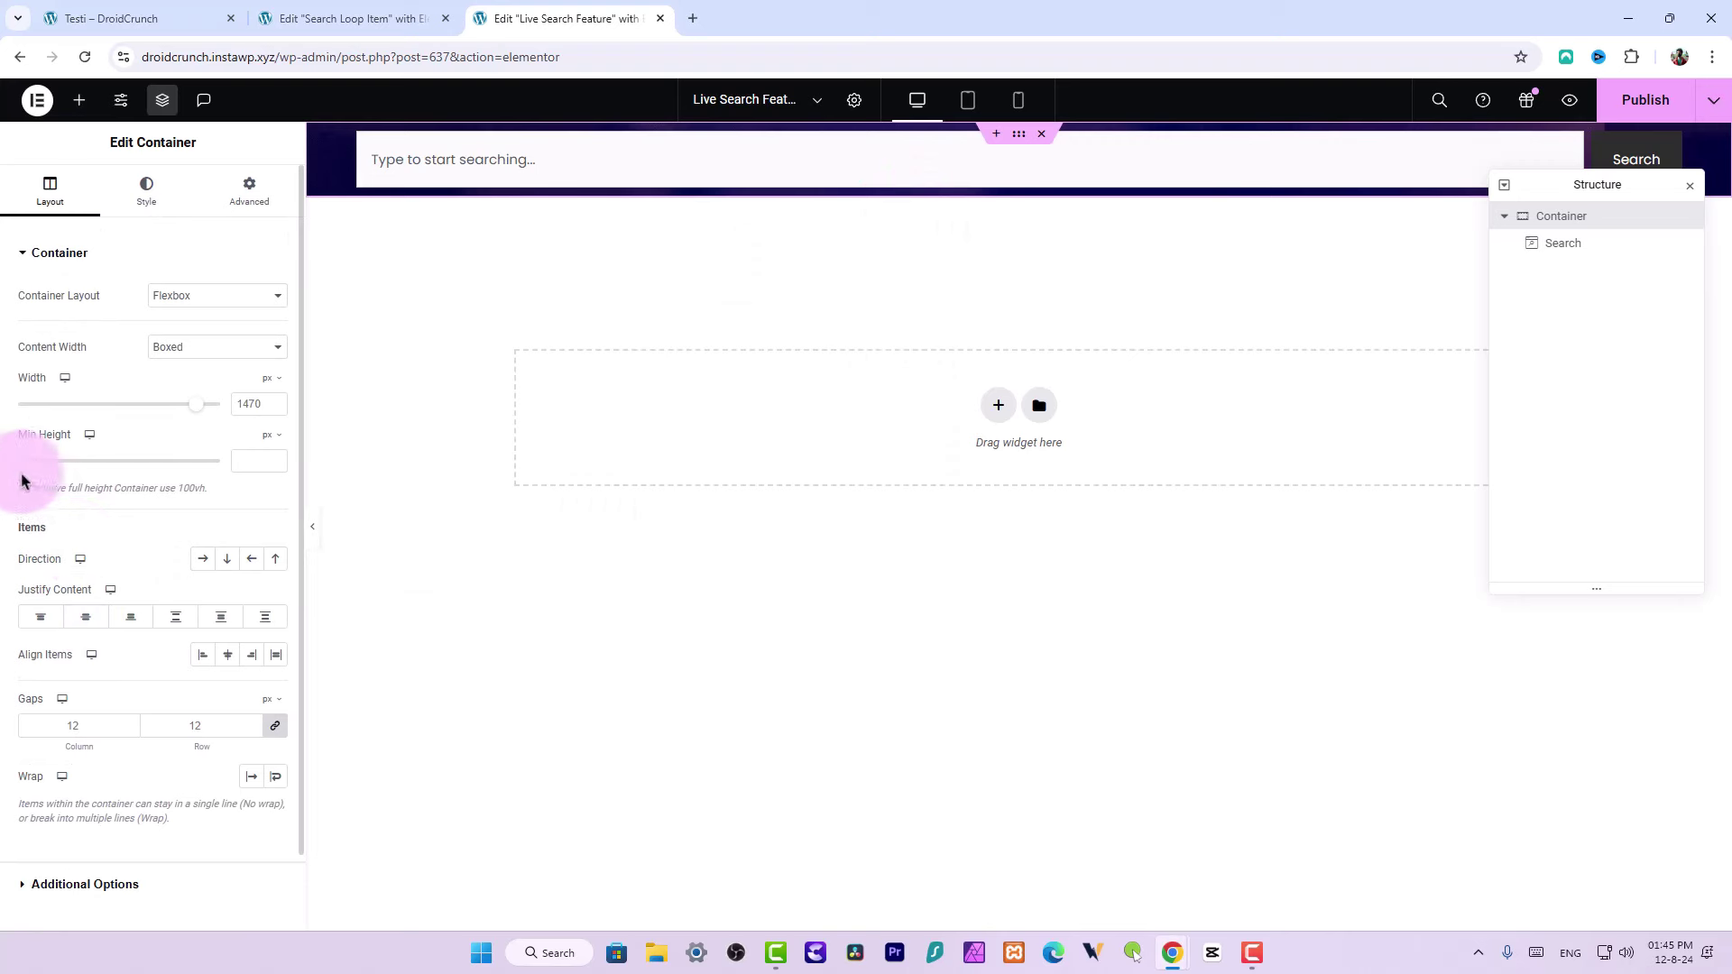
left_click_drag(20, 461, 94, 469)
double_click(240, 459)
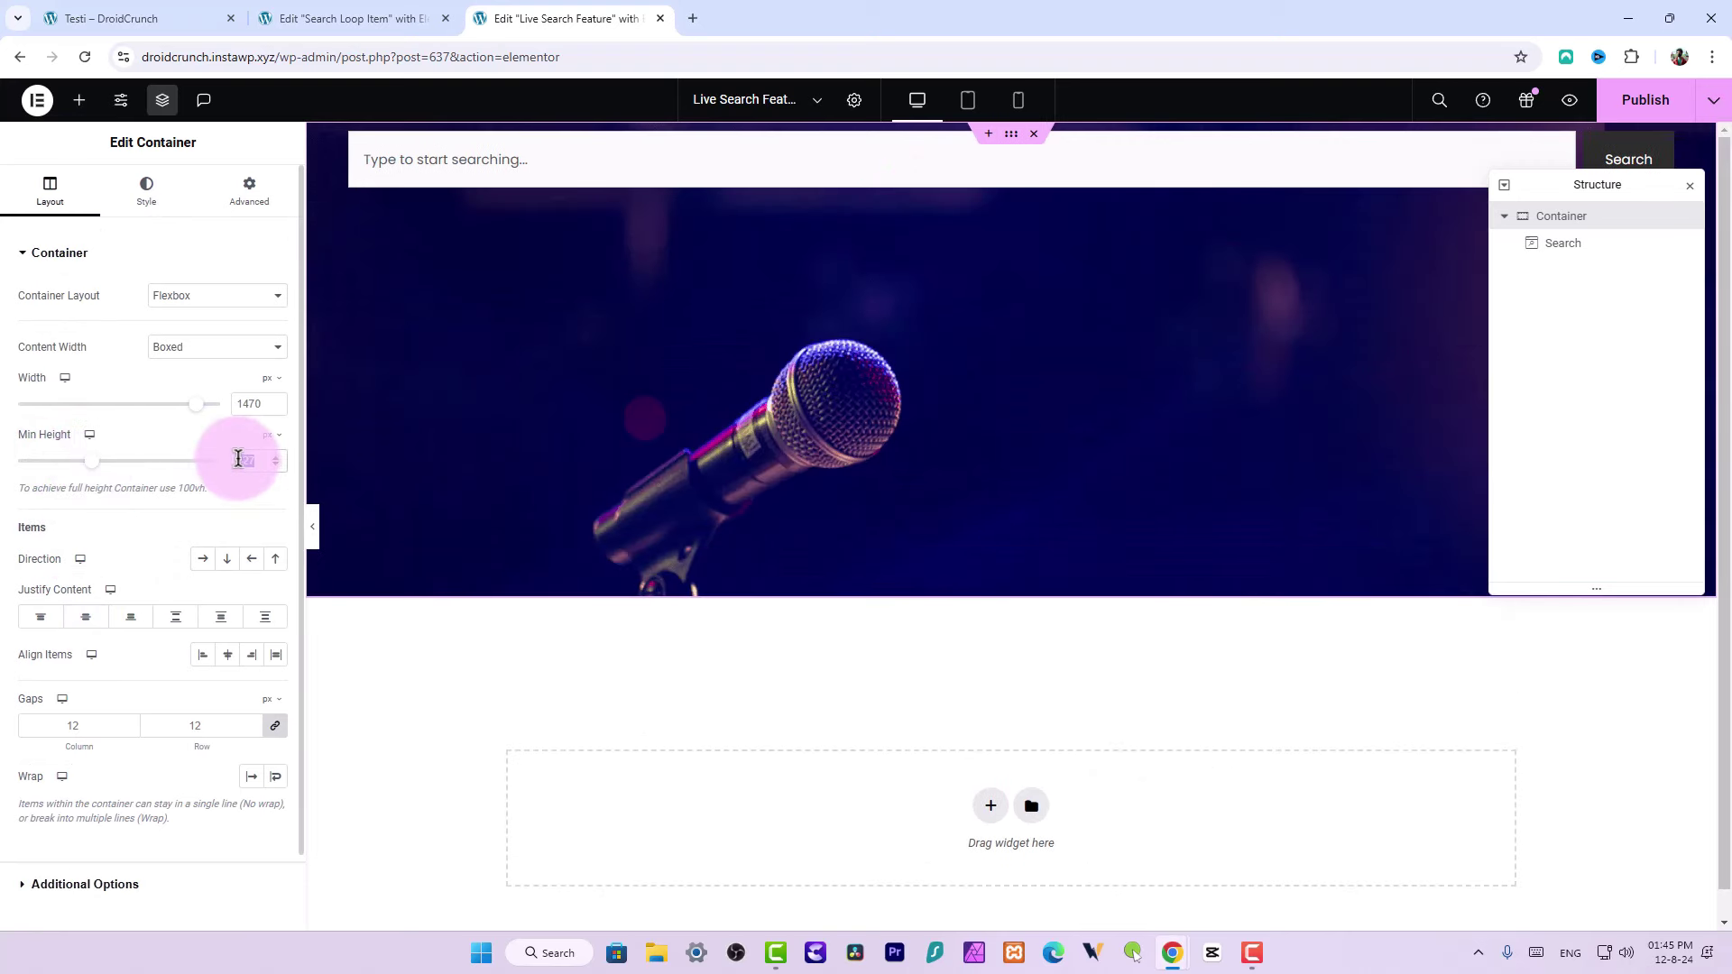
key("BackSpace")
type("700")
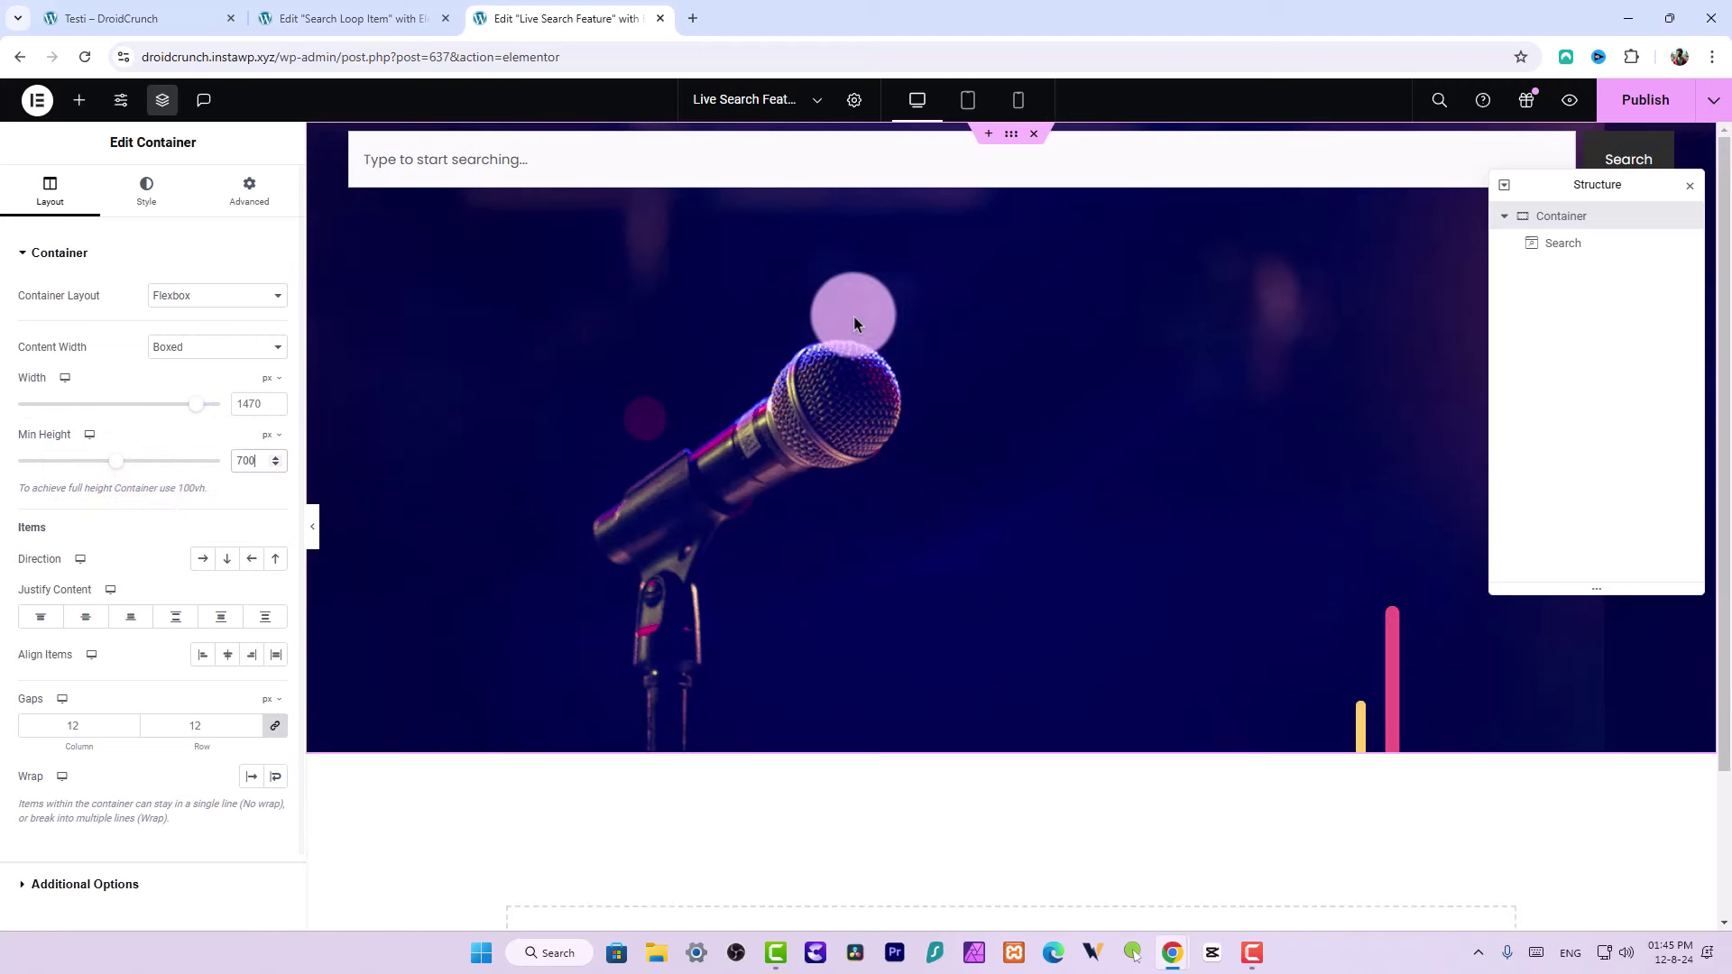
Narrow the container's boxed width to 500 px and justify its content to the start
left_click_drag(198, 406, 14, 421)
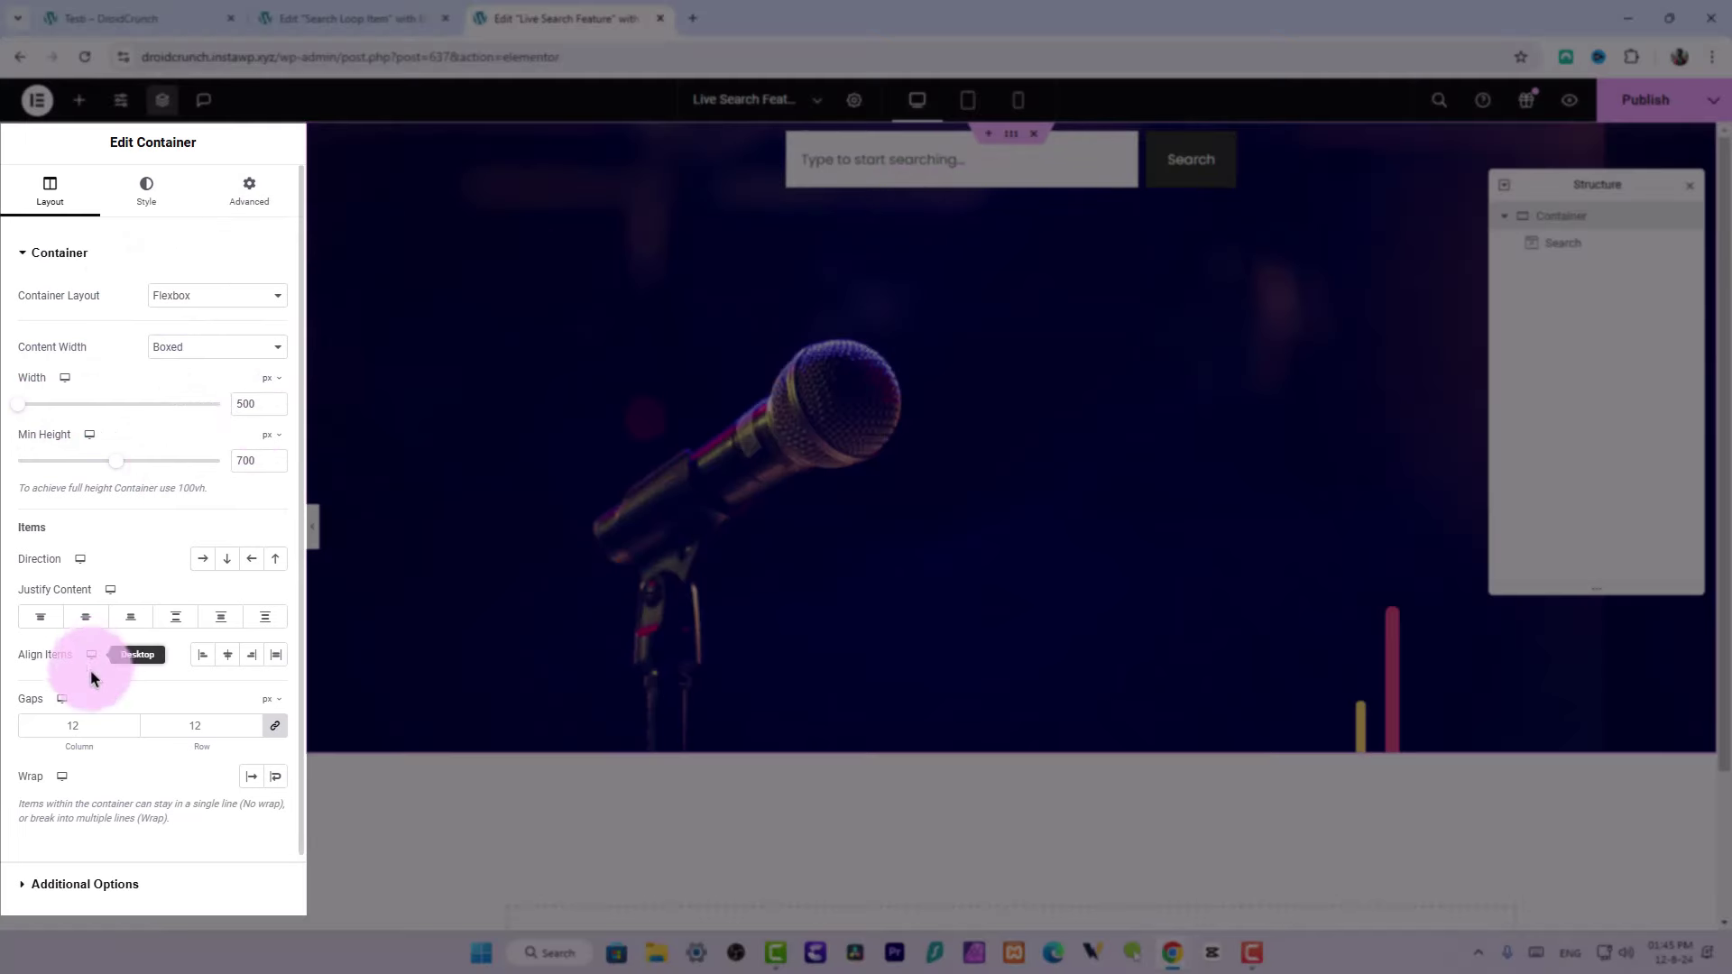
left_click(81, 621)
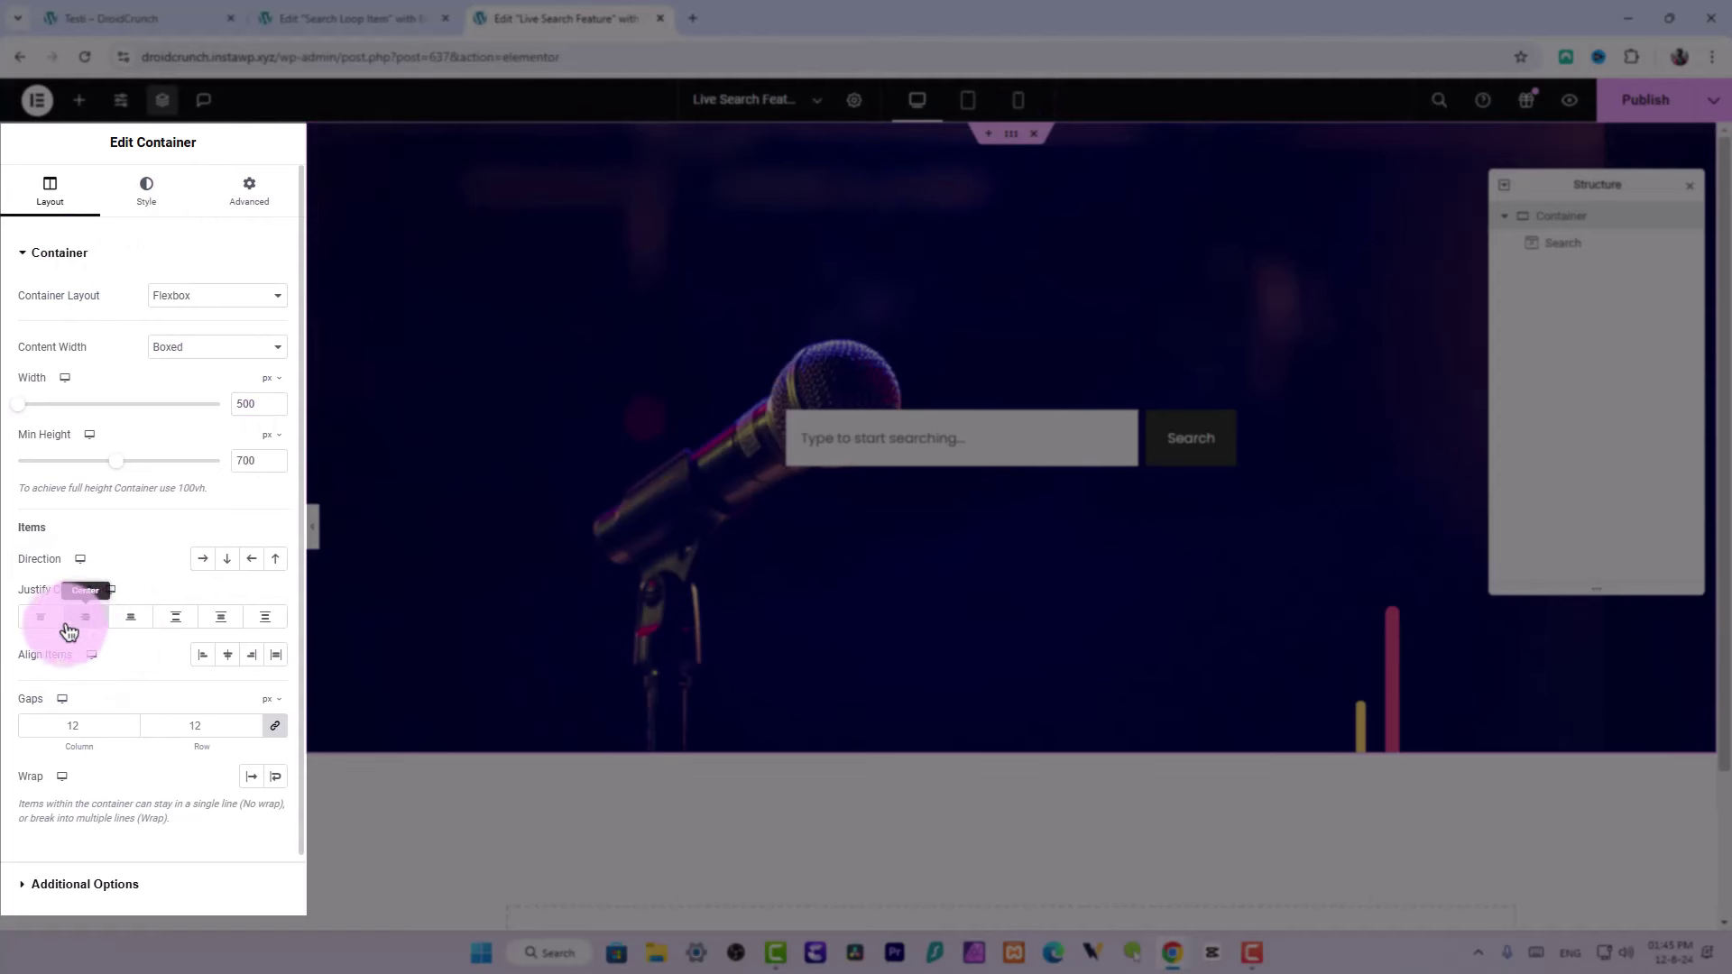
left_click(37, 622)
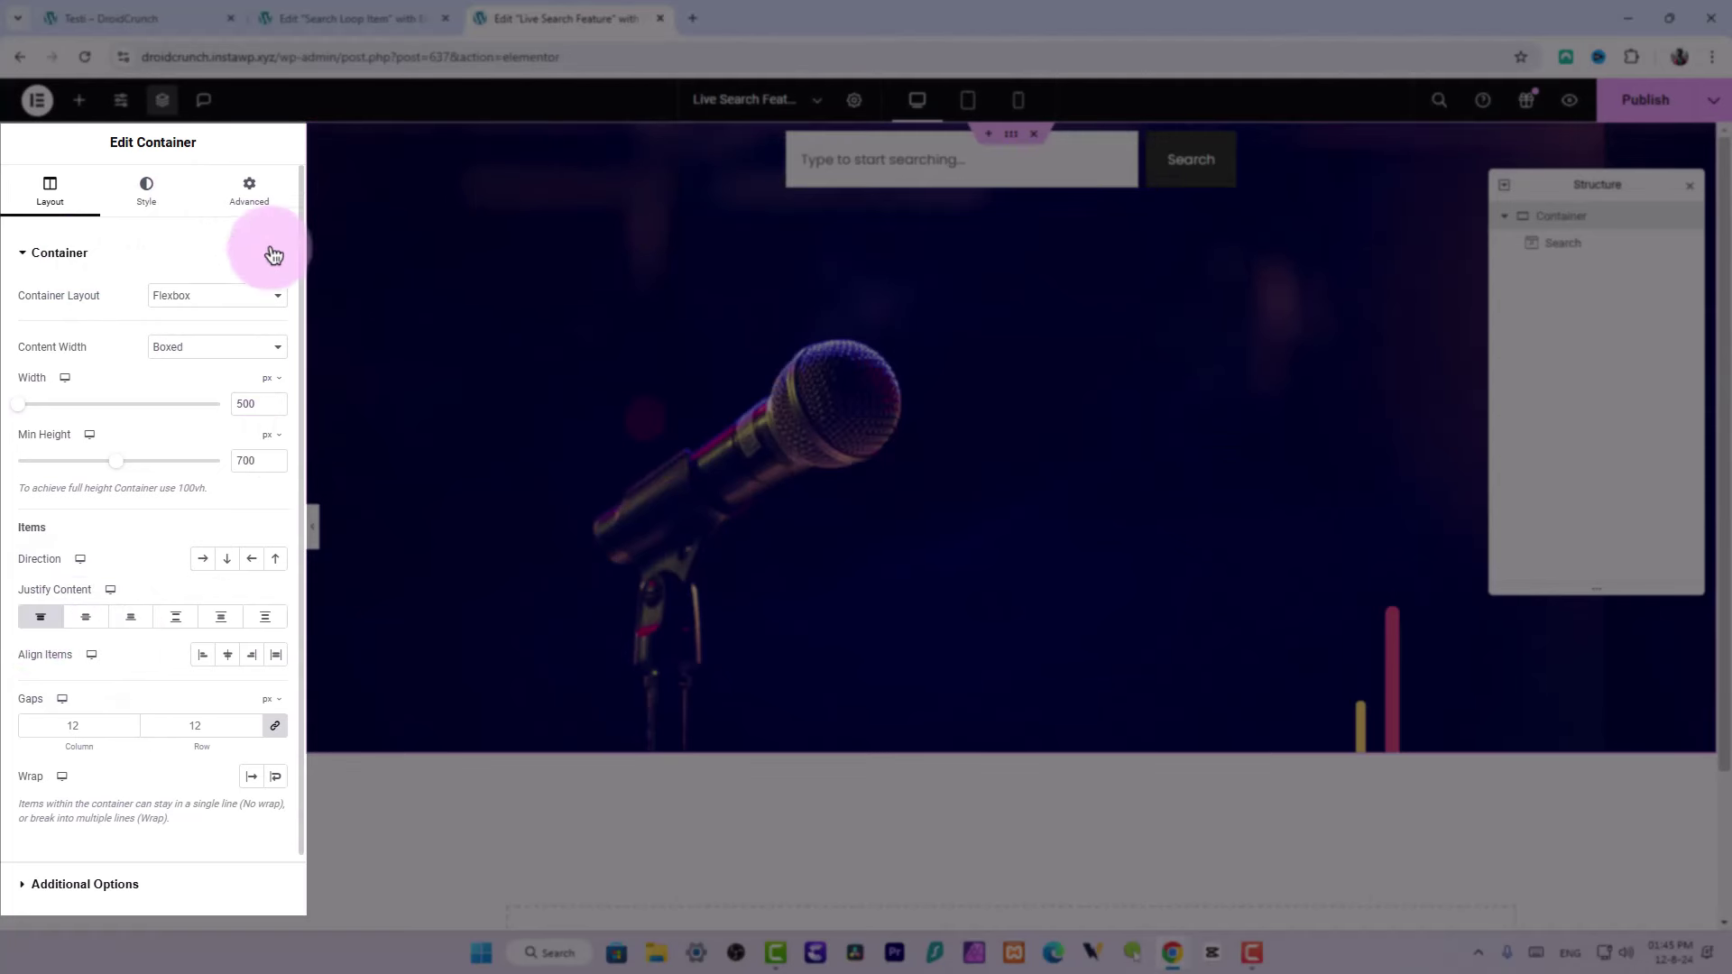
Unlink the container's padding values and set the top padding to 100 px
left_click(256, 198)
left_click(277, 394)
left_click(55, 394)
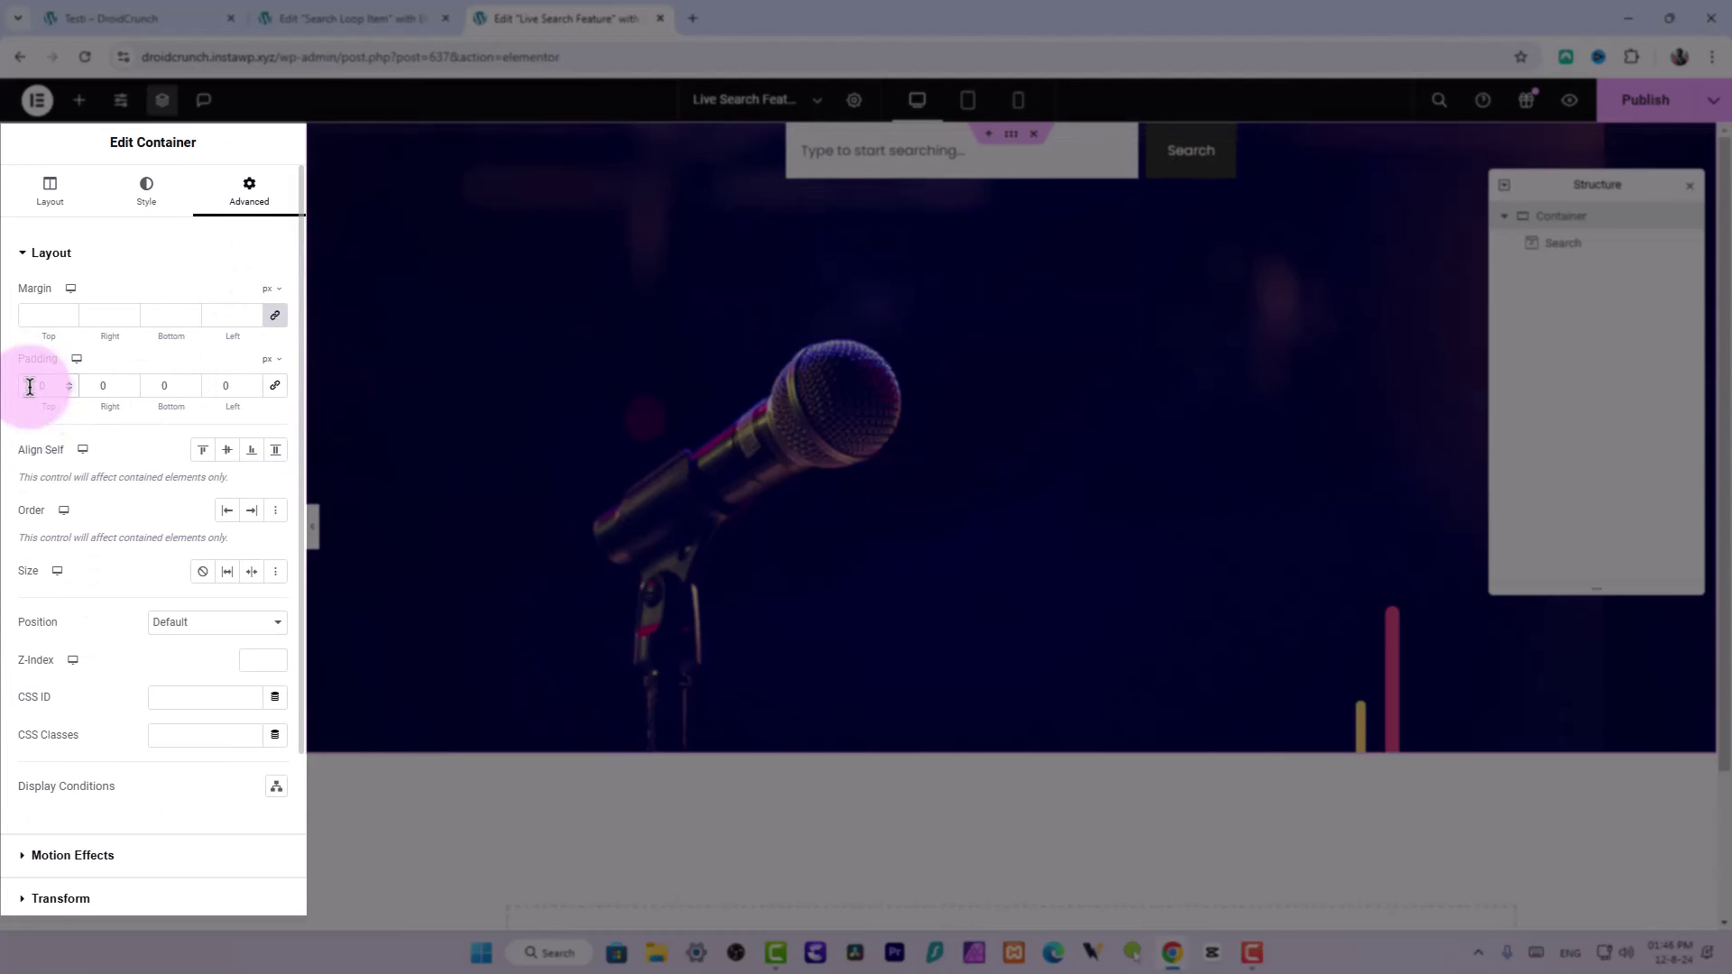
type("200")
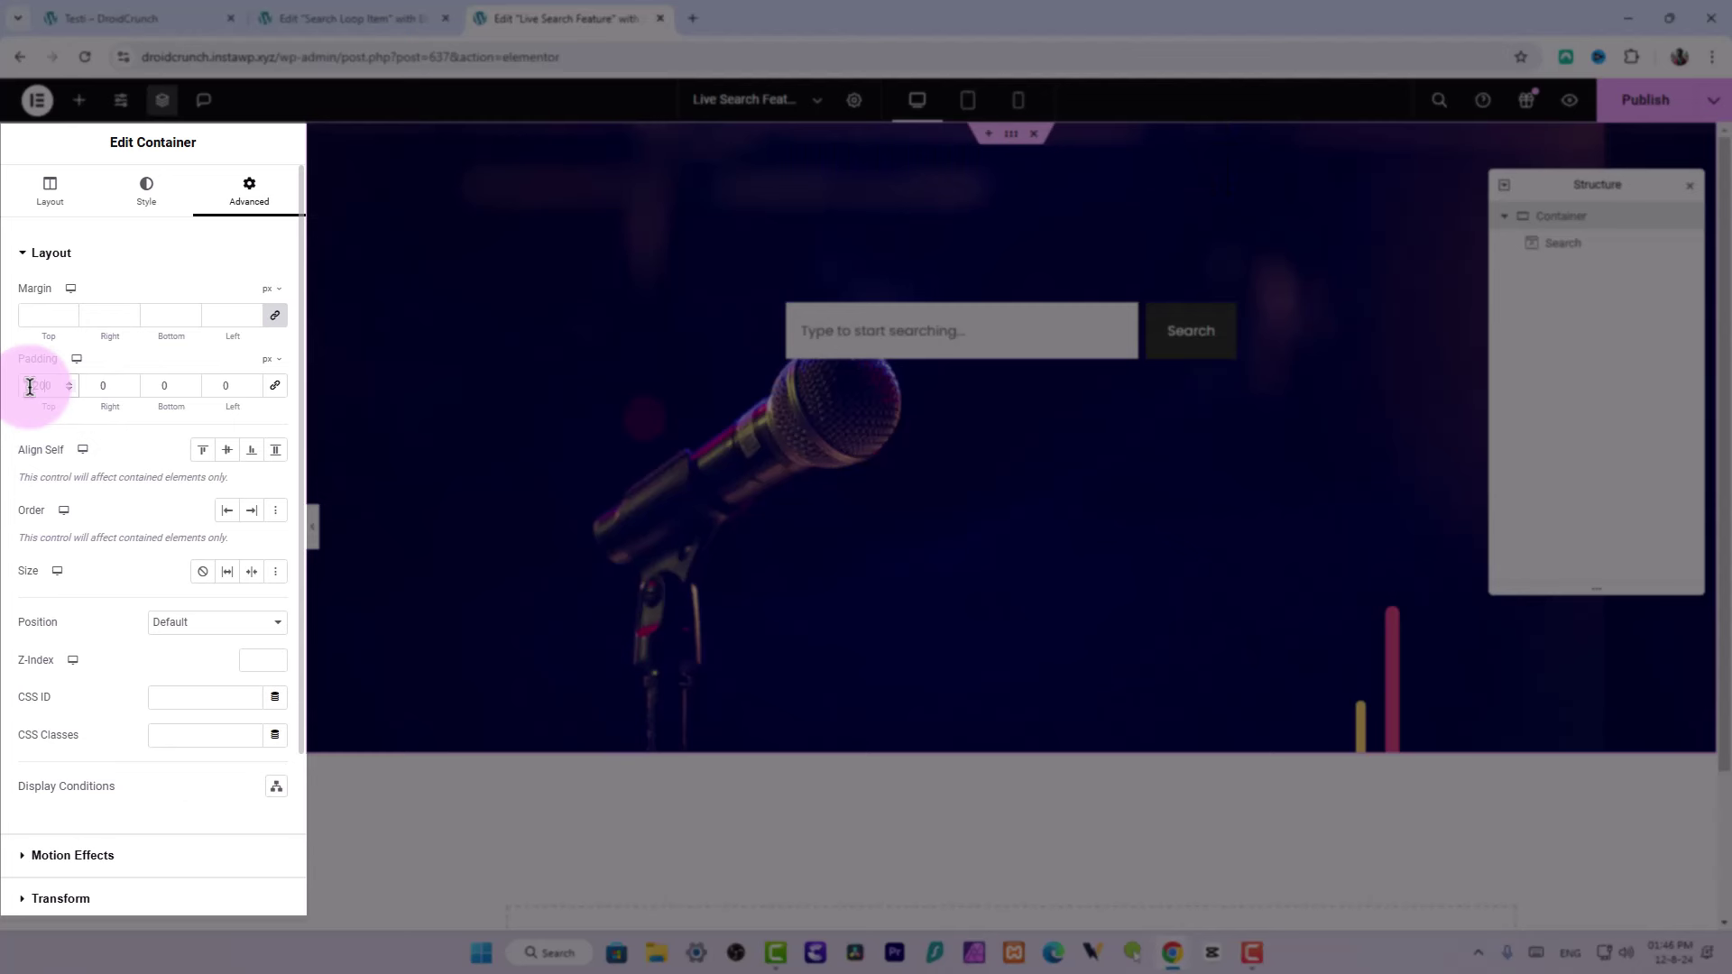
key("BackSpace")
key("BackSpace")
key("BackSpace")
type("100")
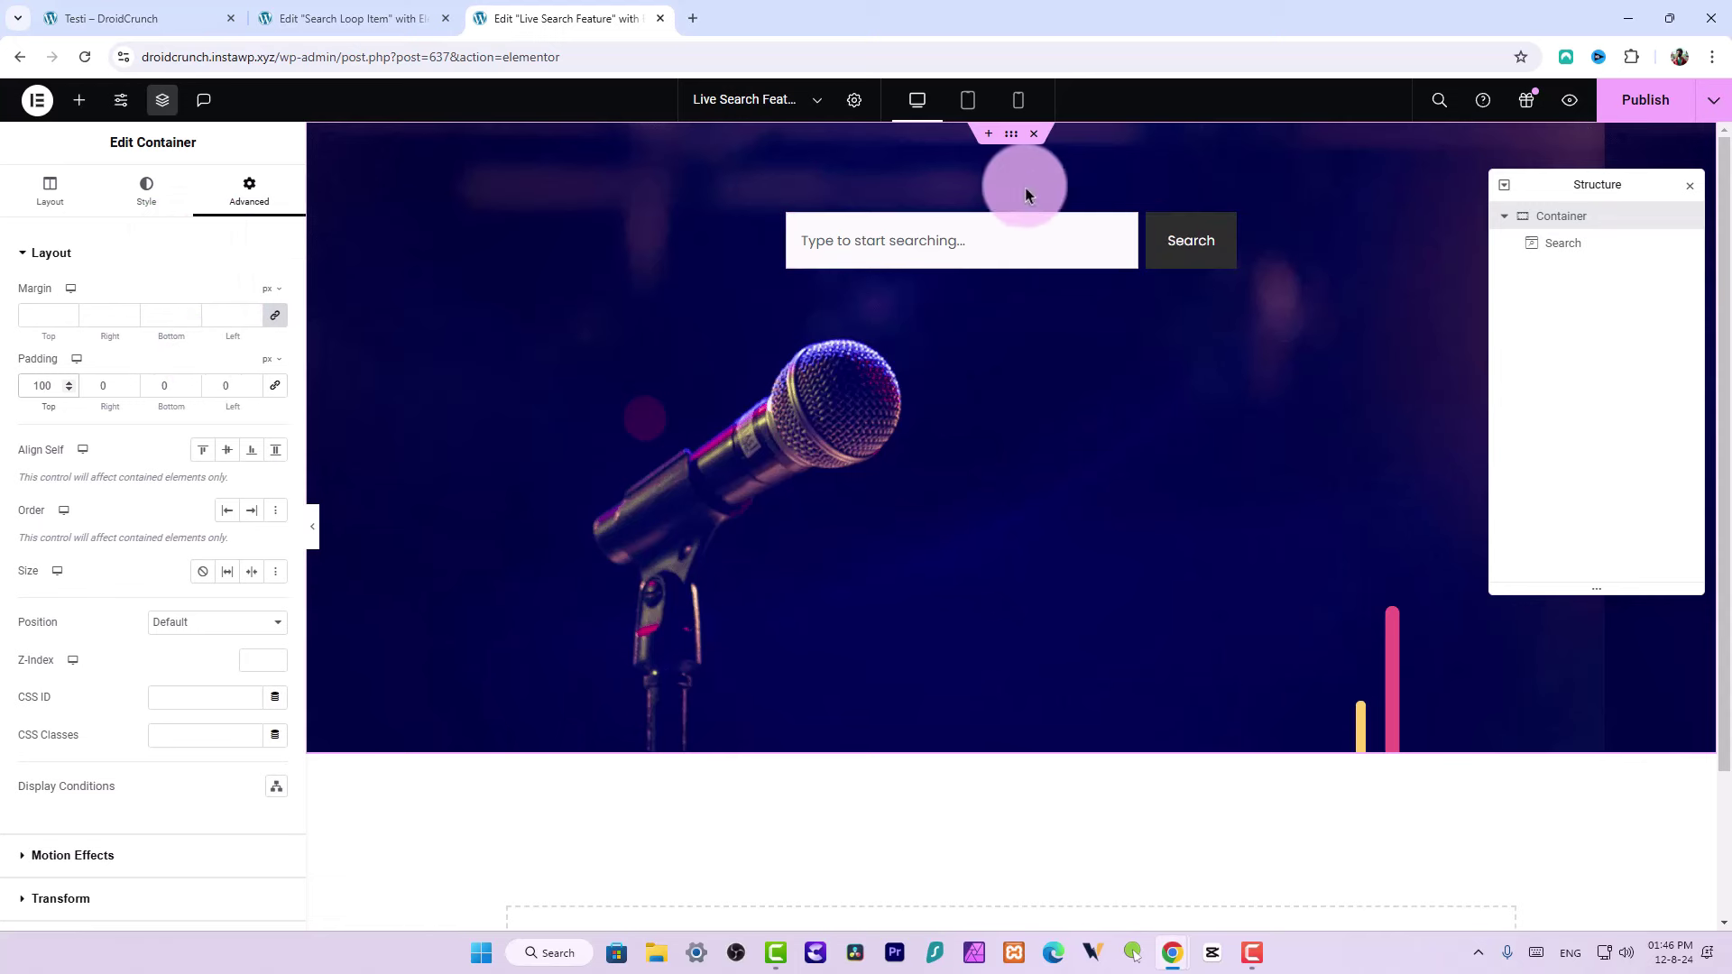
Examine the finished search bar and its suggestions for "iste" on the live results page, and return to the Live Search Feature editor
left_click(174, 19)
left_click(1033, 230)
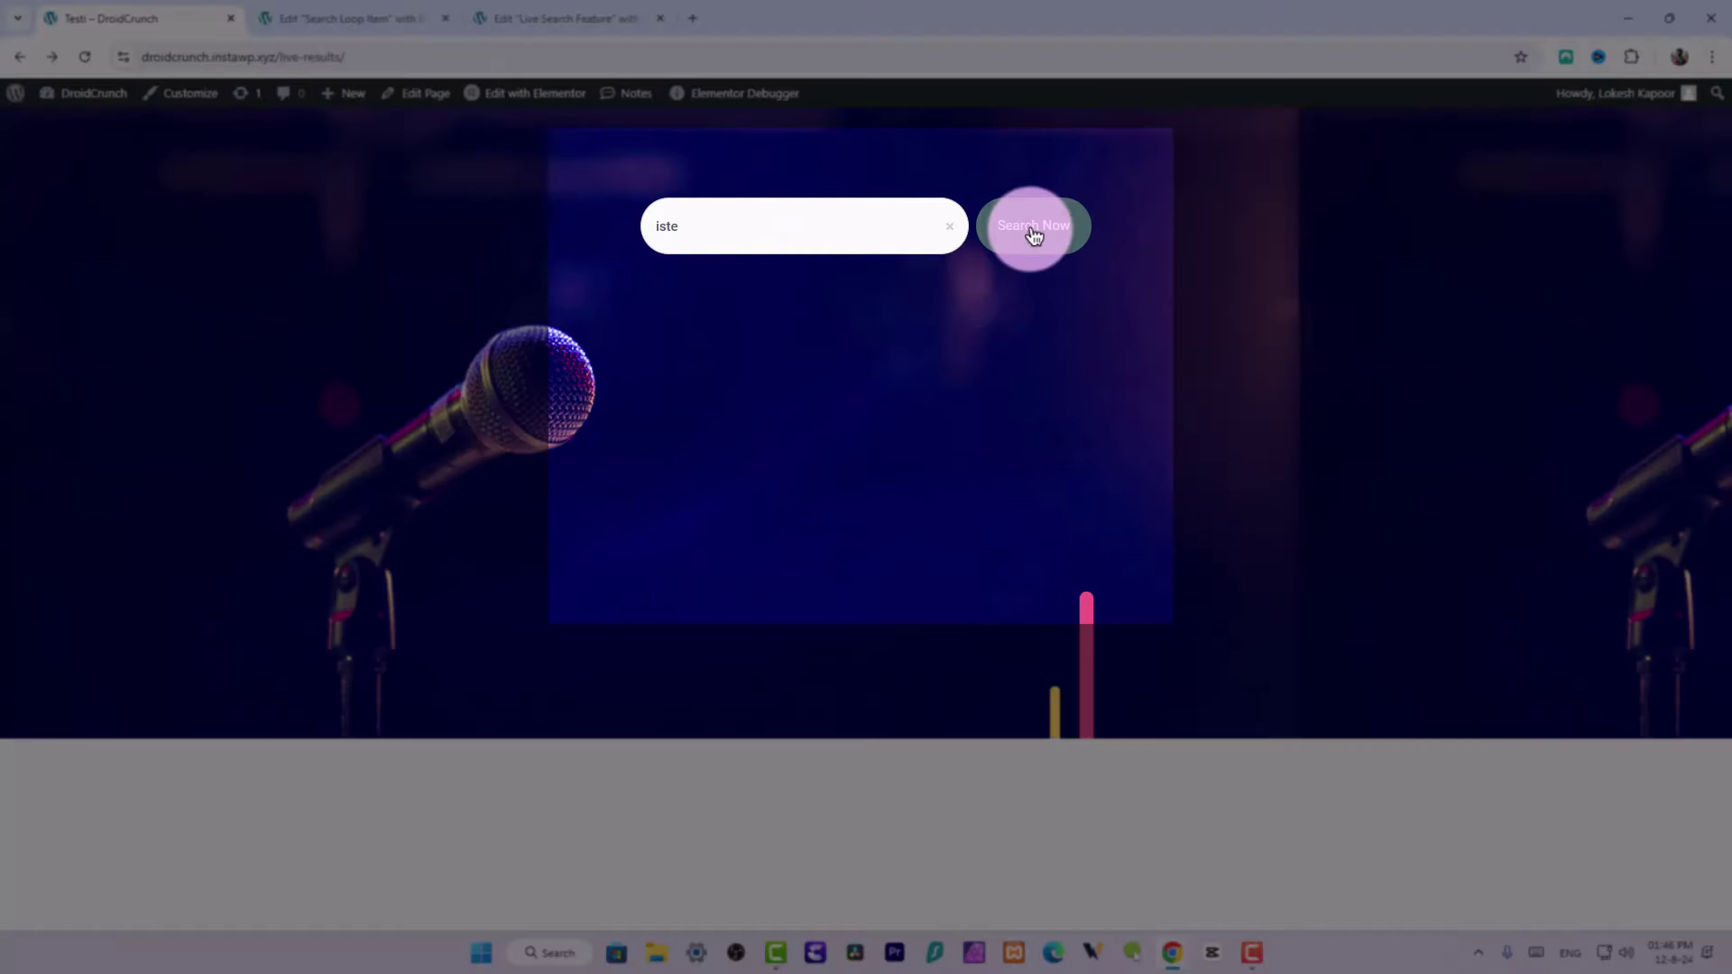
left_click(938, 235)
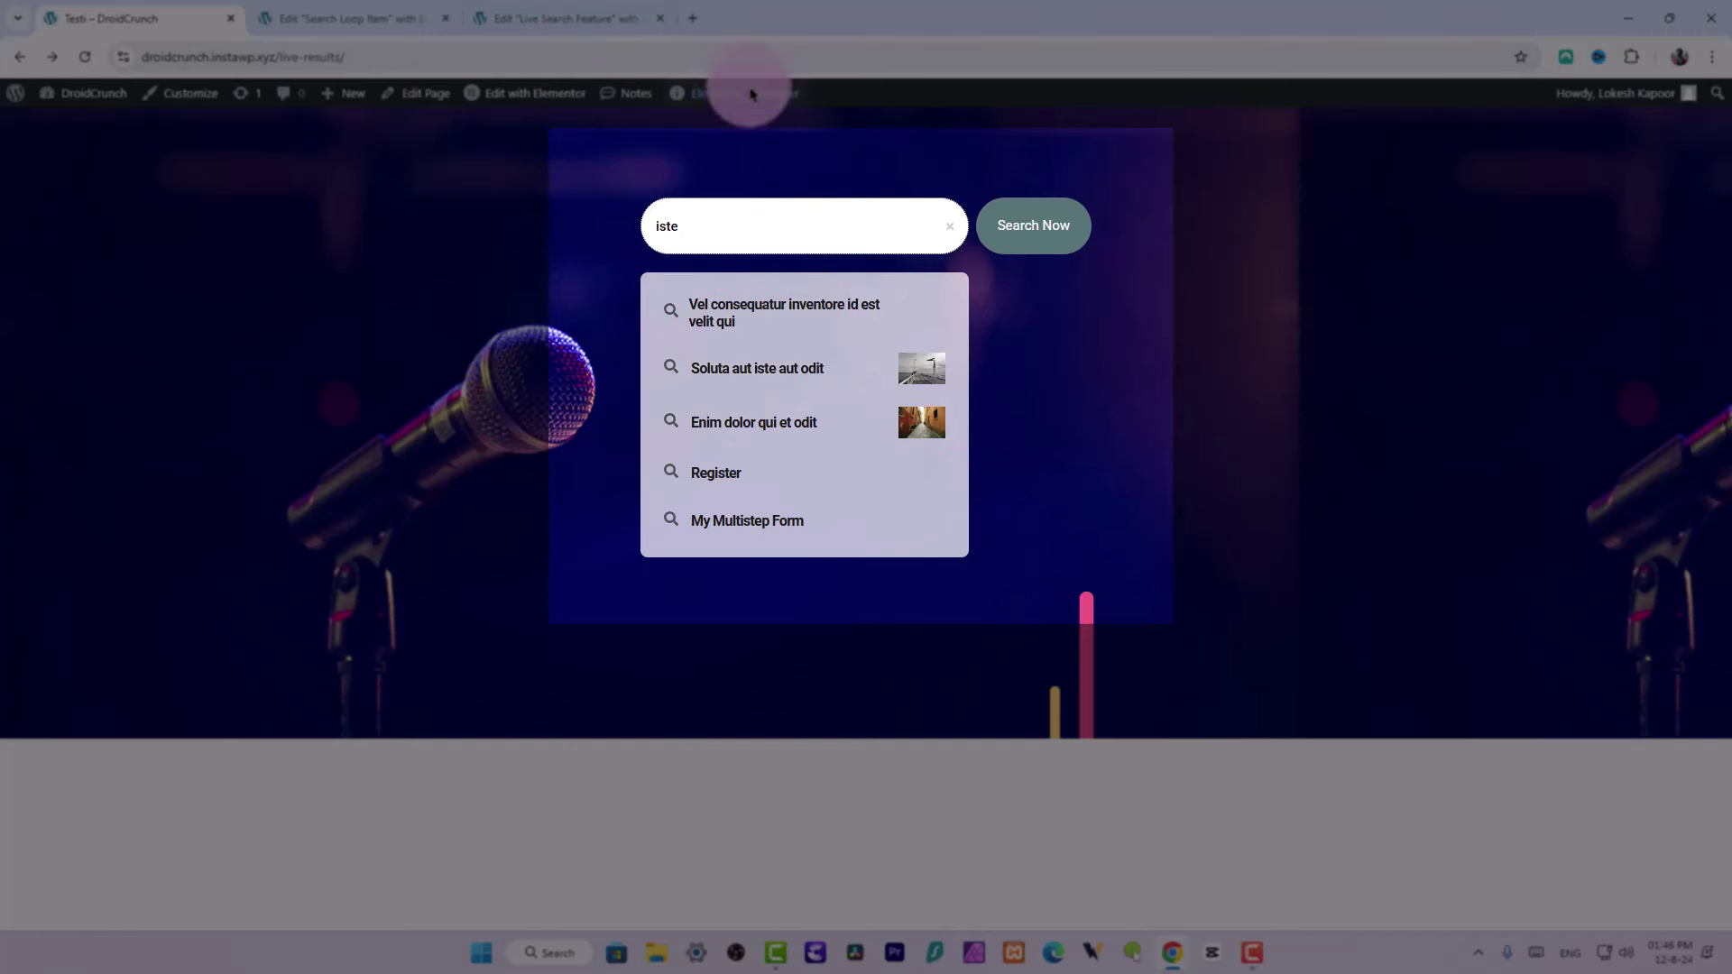
left_click(577, 20)
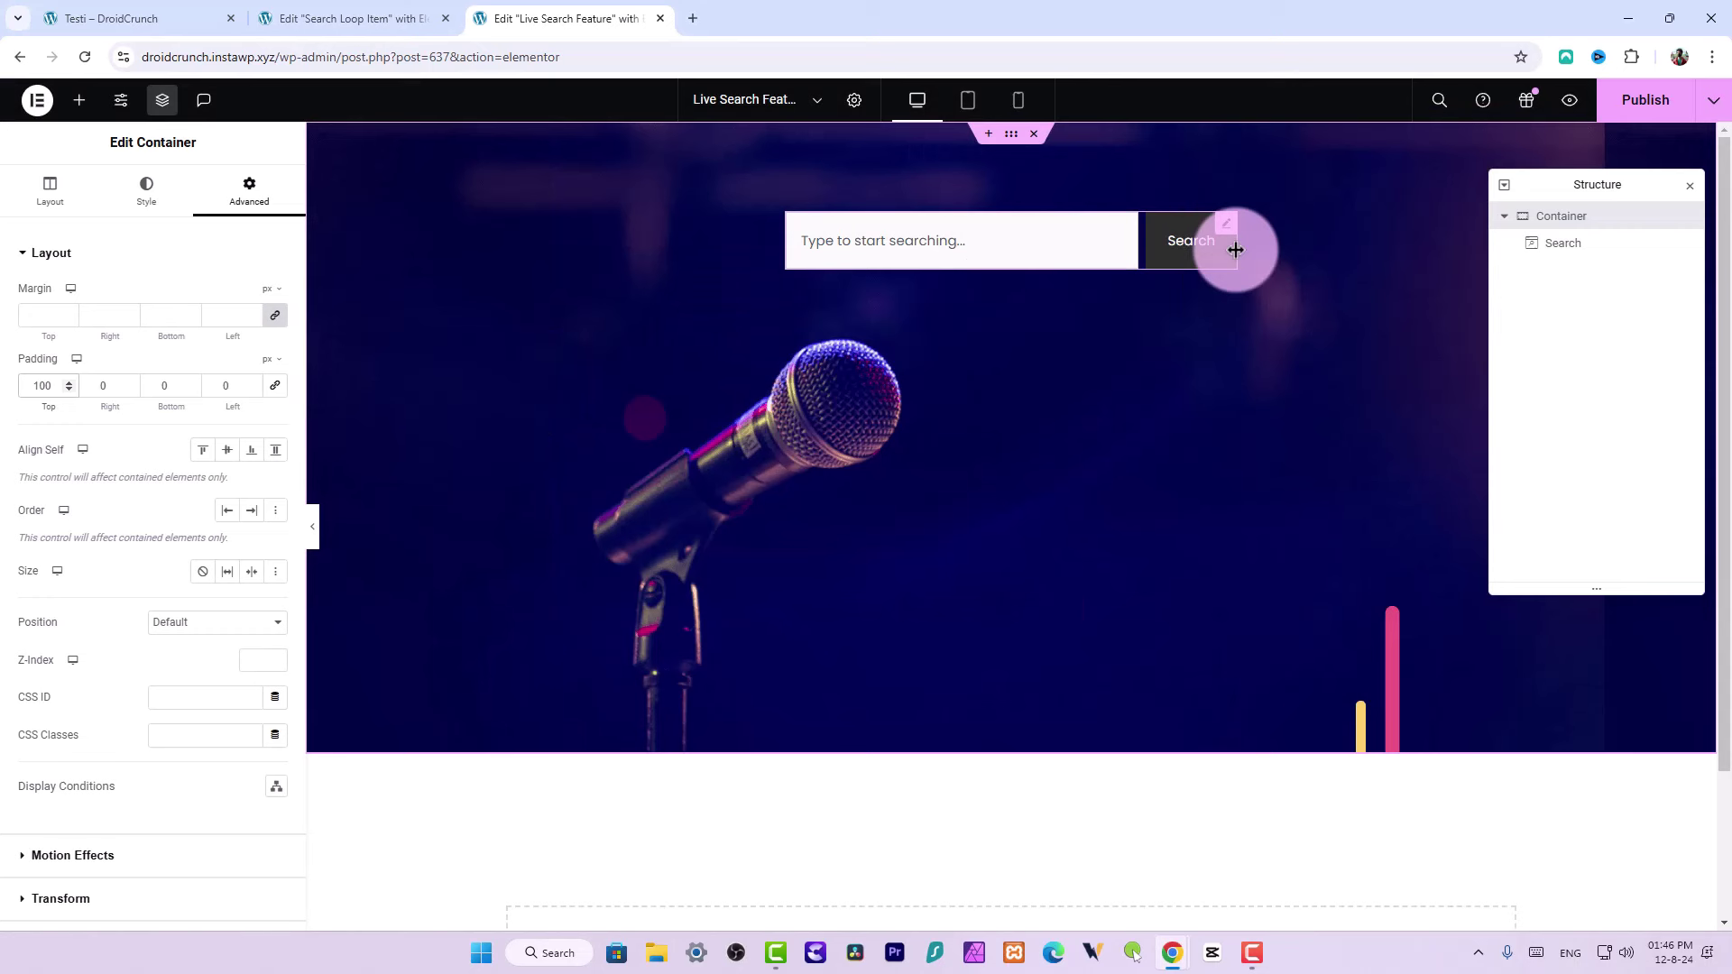
Set the Search widget's input field border radius to 8 px on all corners
left_click(1233, 234)
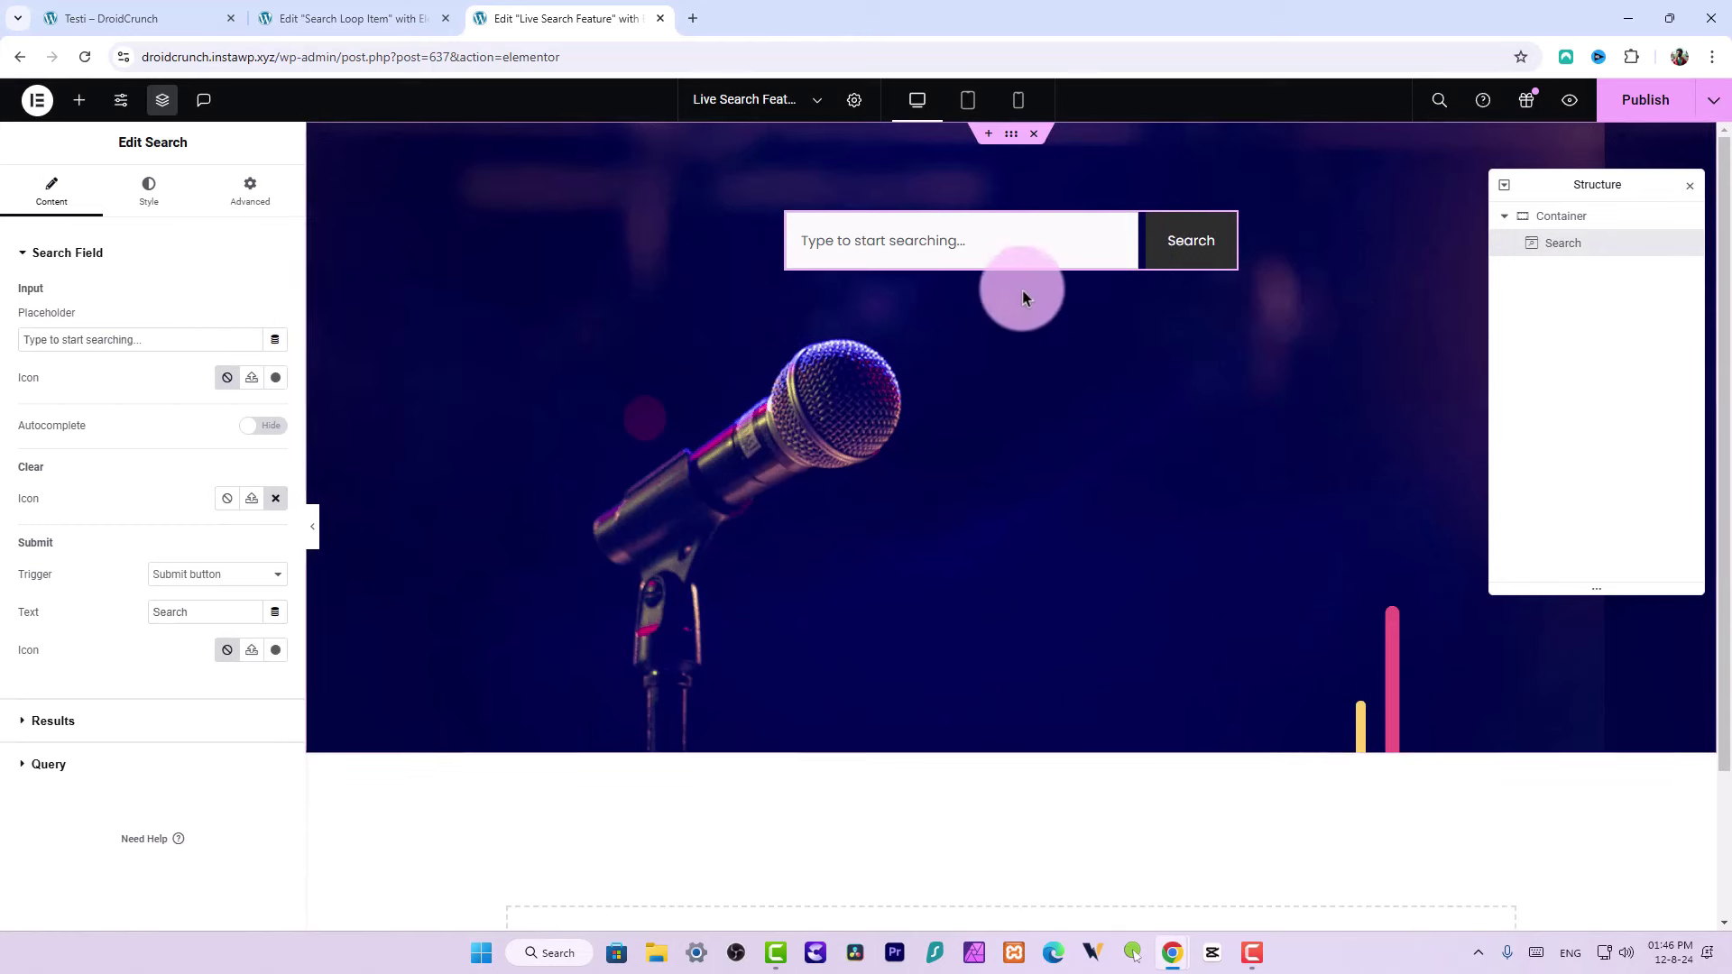
left_click(159, 196)
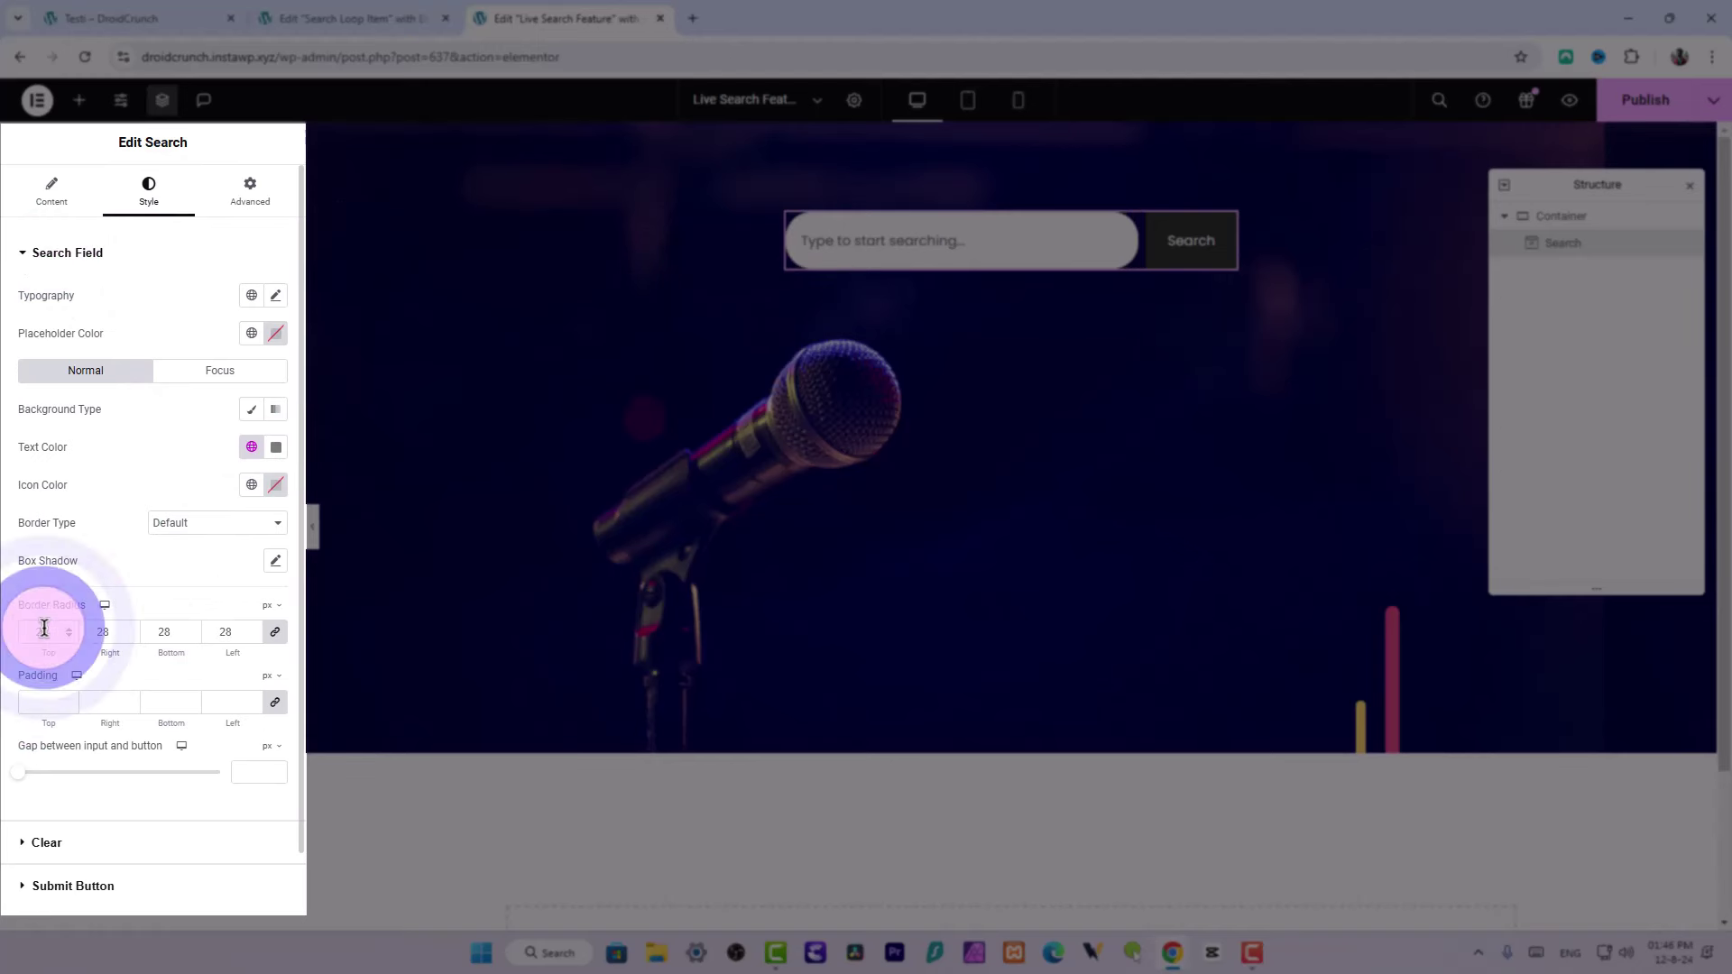
double_click(44, 631)
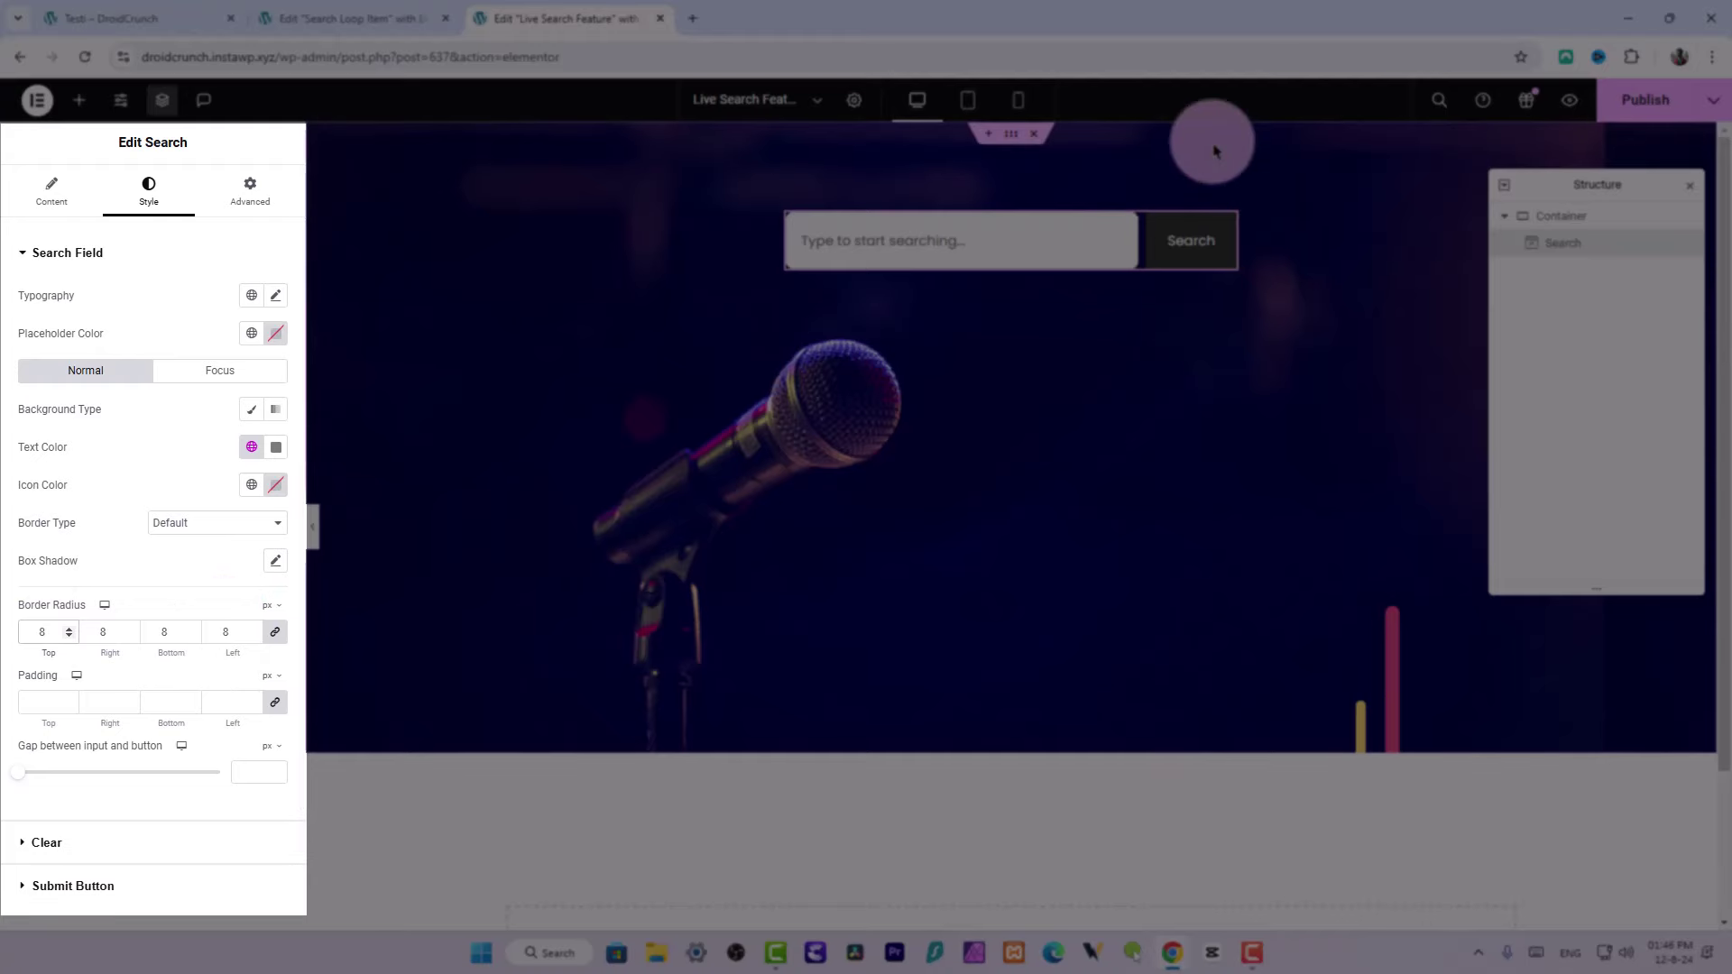
Check the live results page for reference and set the submit button's radius to 8 px on all corners
left_click(88, 11)
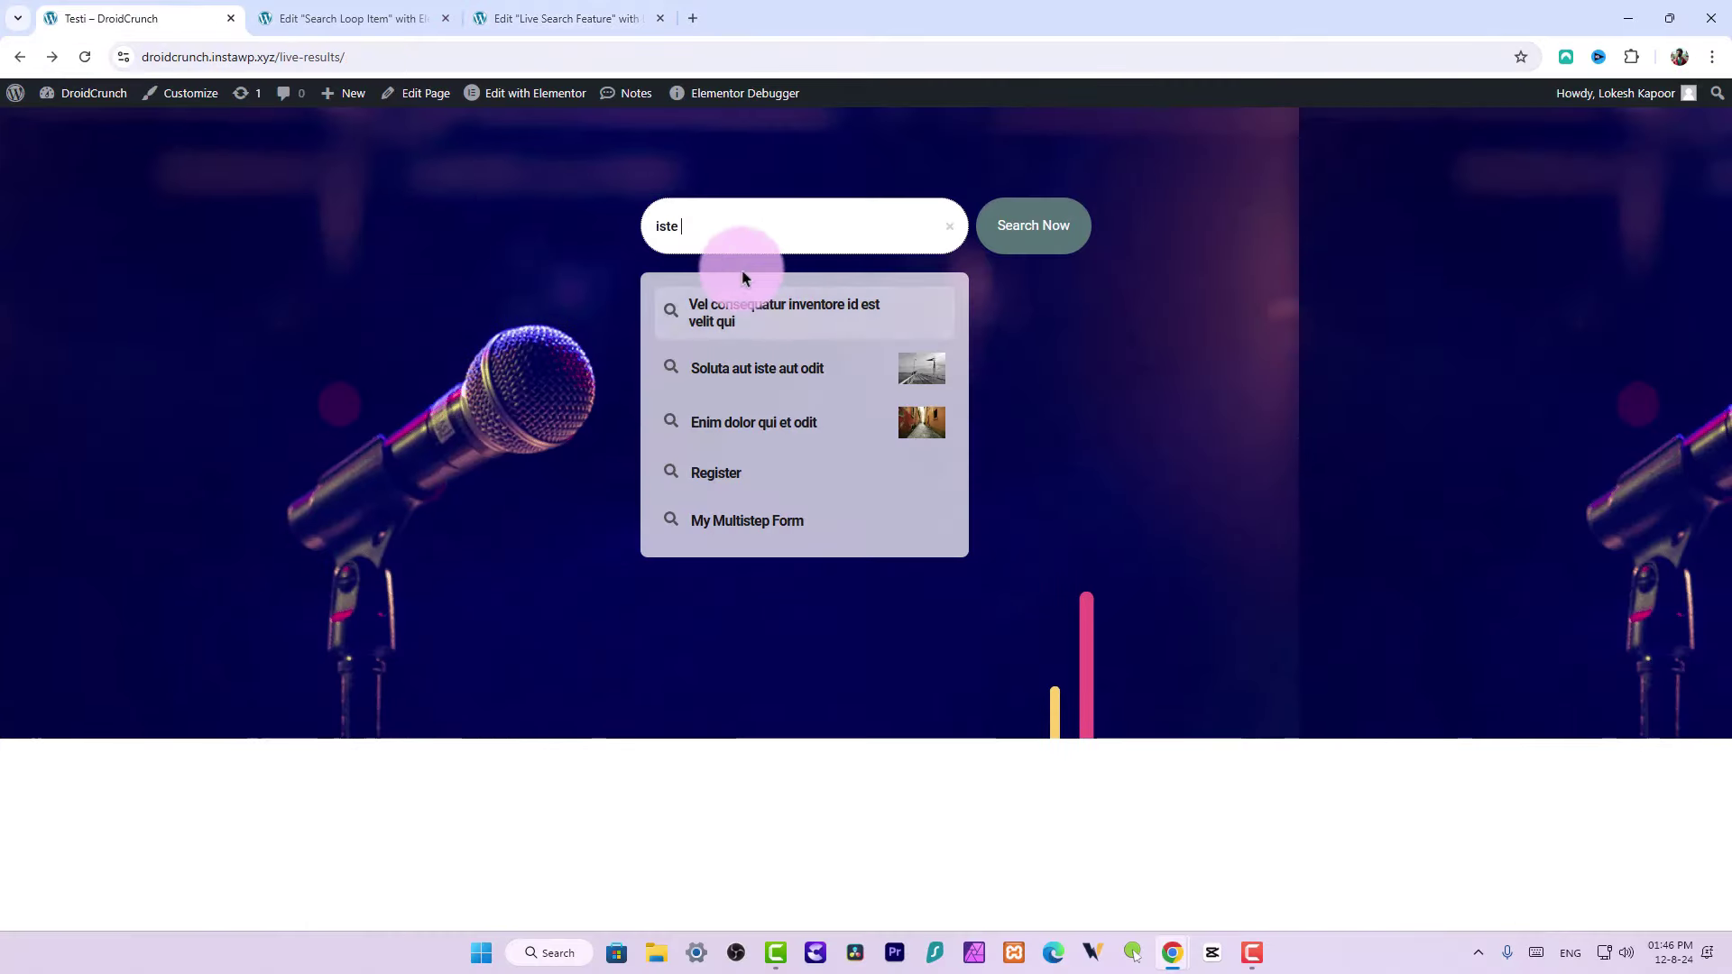
left_click(624, 14)
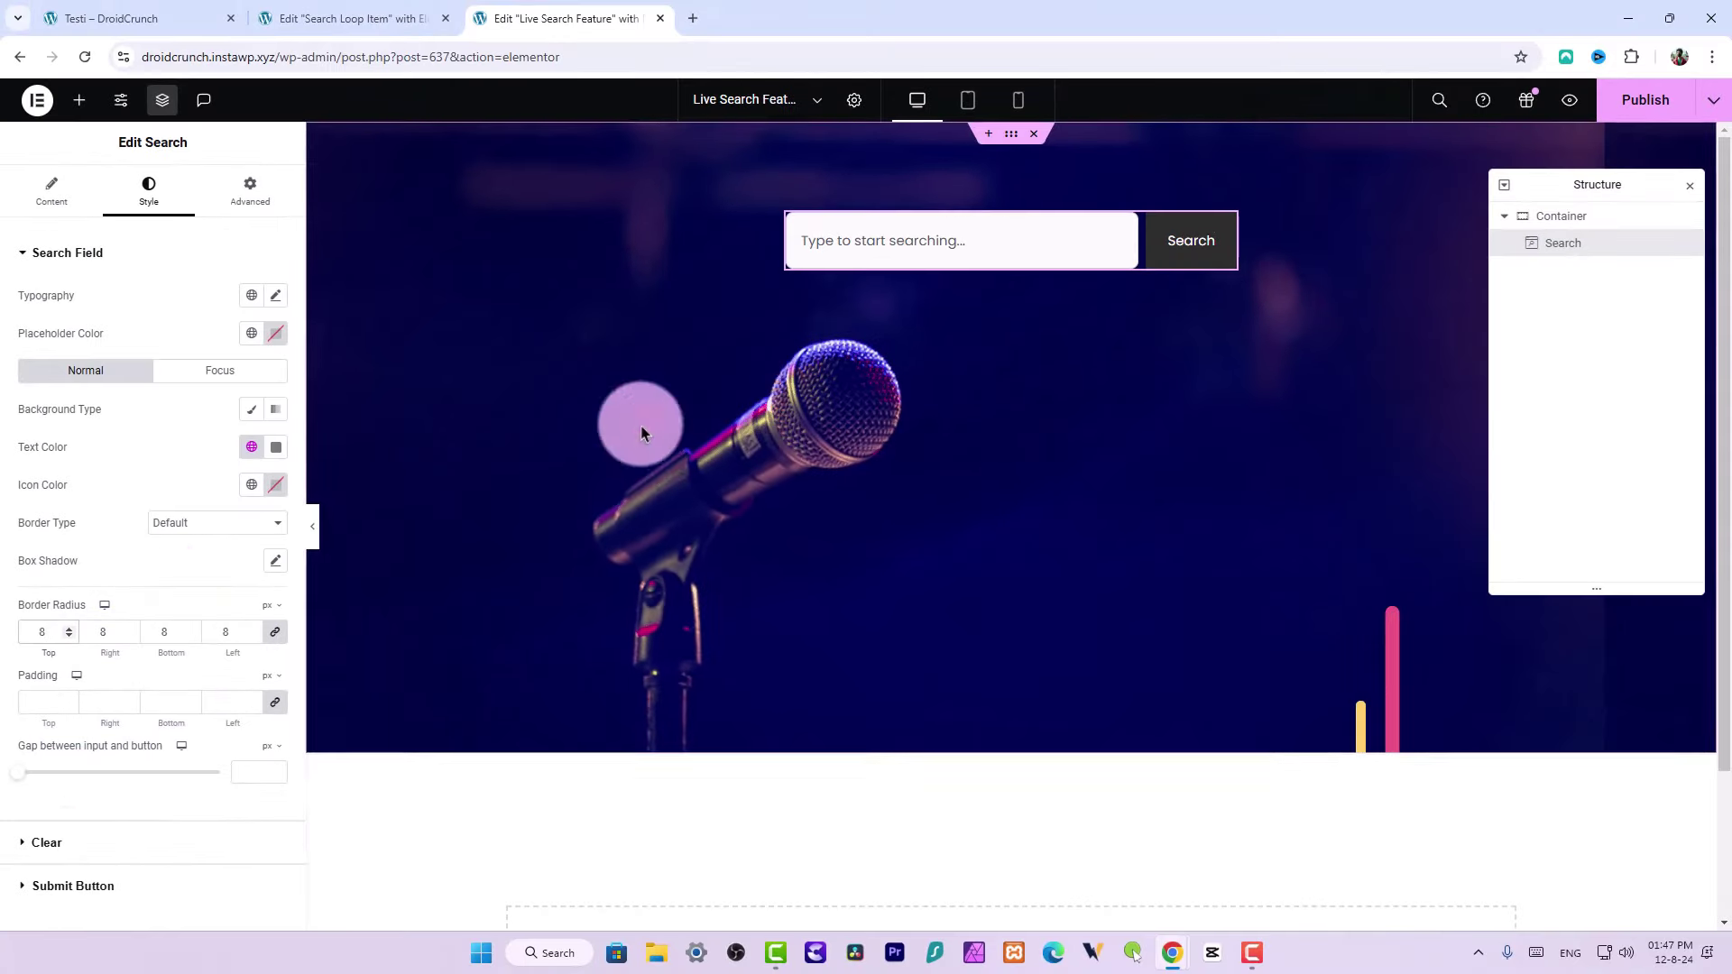
left_click(74, 887)
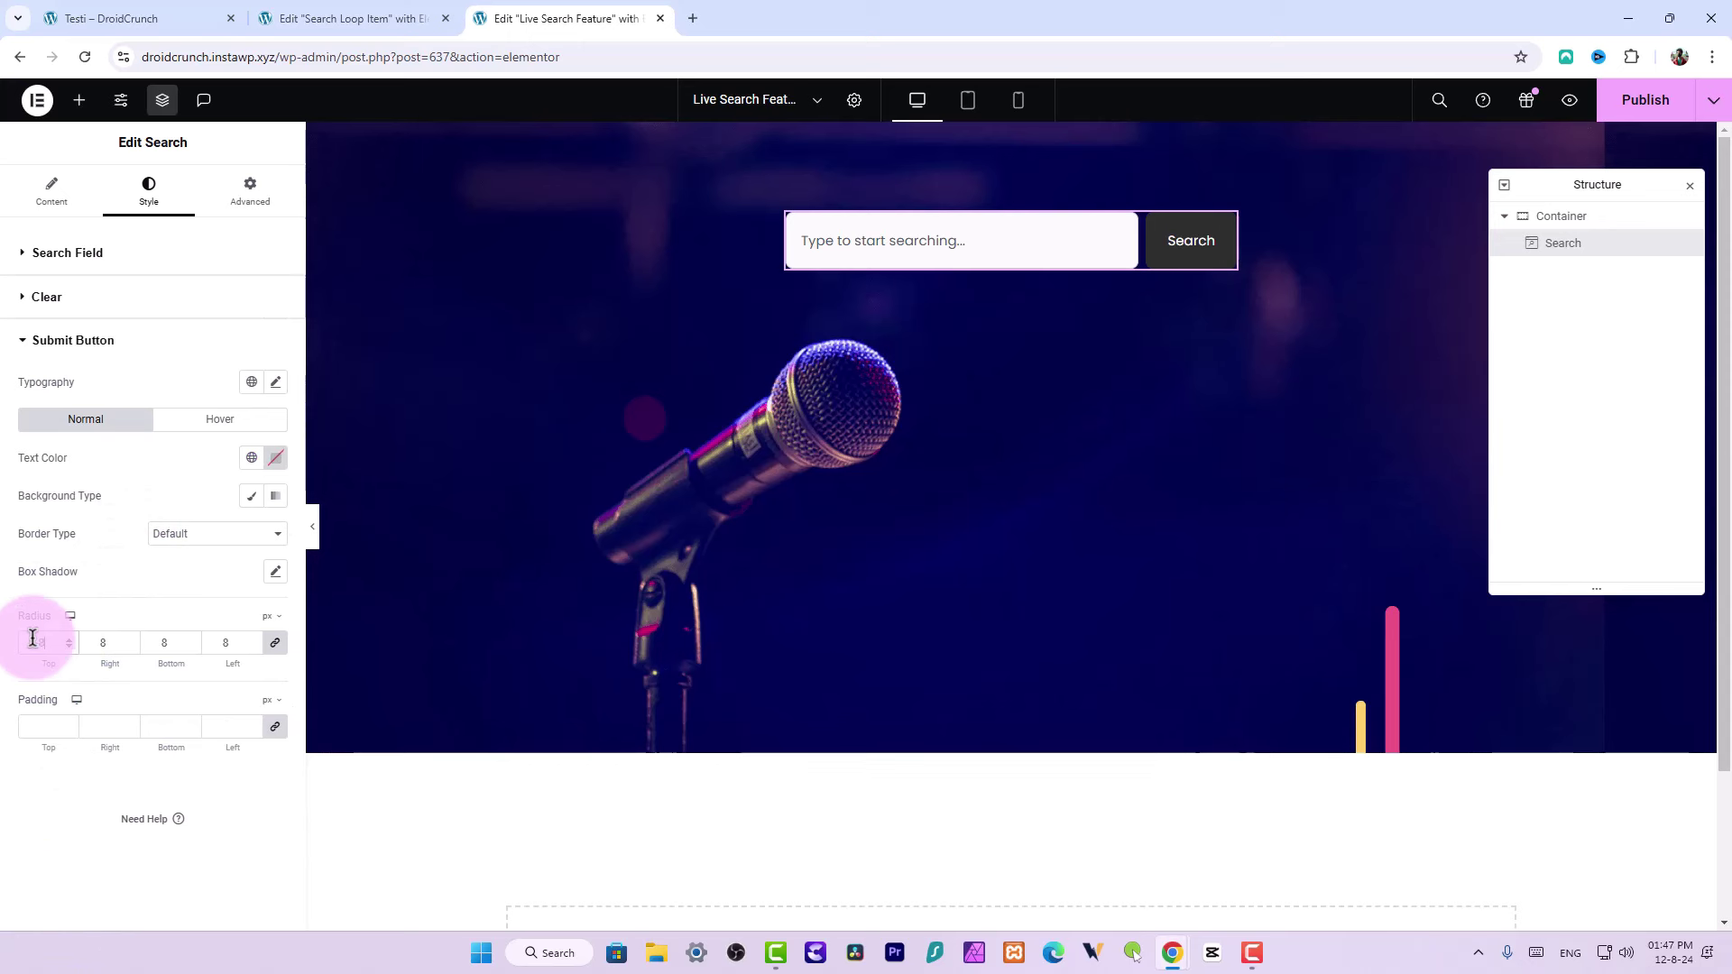
left_click(33, 639)
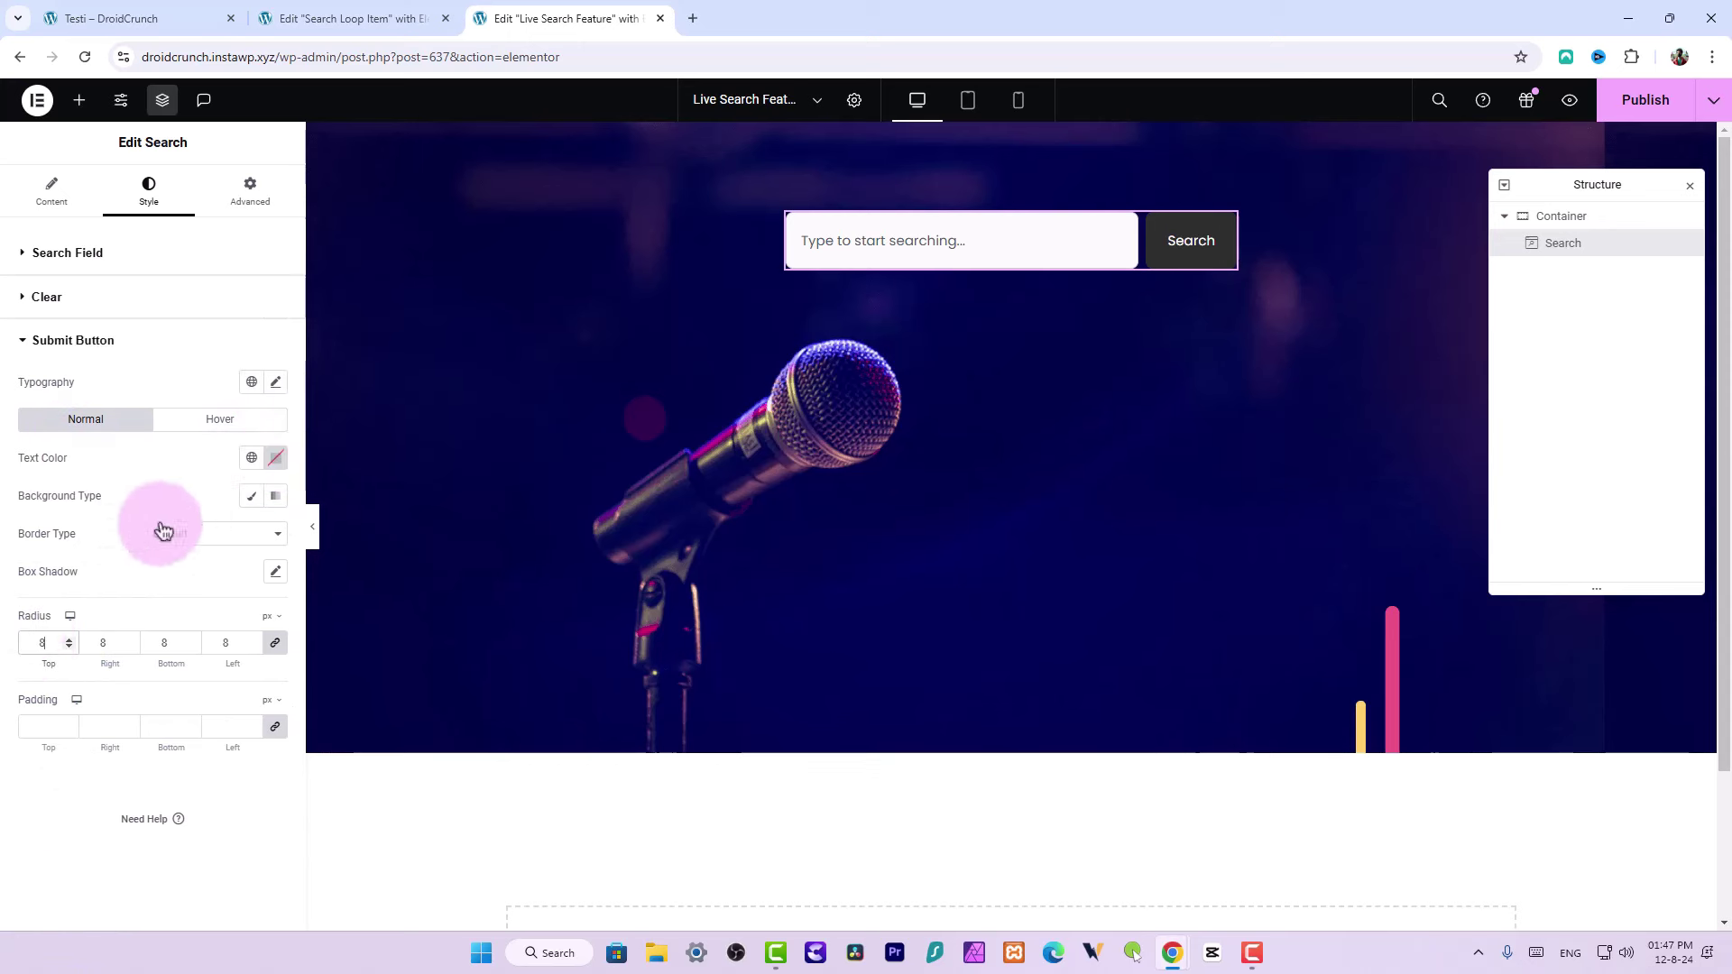
Give the submit button a classic white background and black text
left_click(258, 497)
left_click(276, 535)
mouse_move(259, 611)
left_mouse_down()
mouse_move(336, 599)
mouse_move(339, 627)
mouse_move(186, 646)
mouse_move(171, 600)
mouse_move(165, 719)
left_mouse_up()
left_click(273, 459)
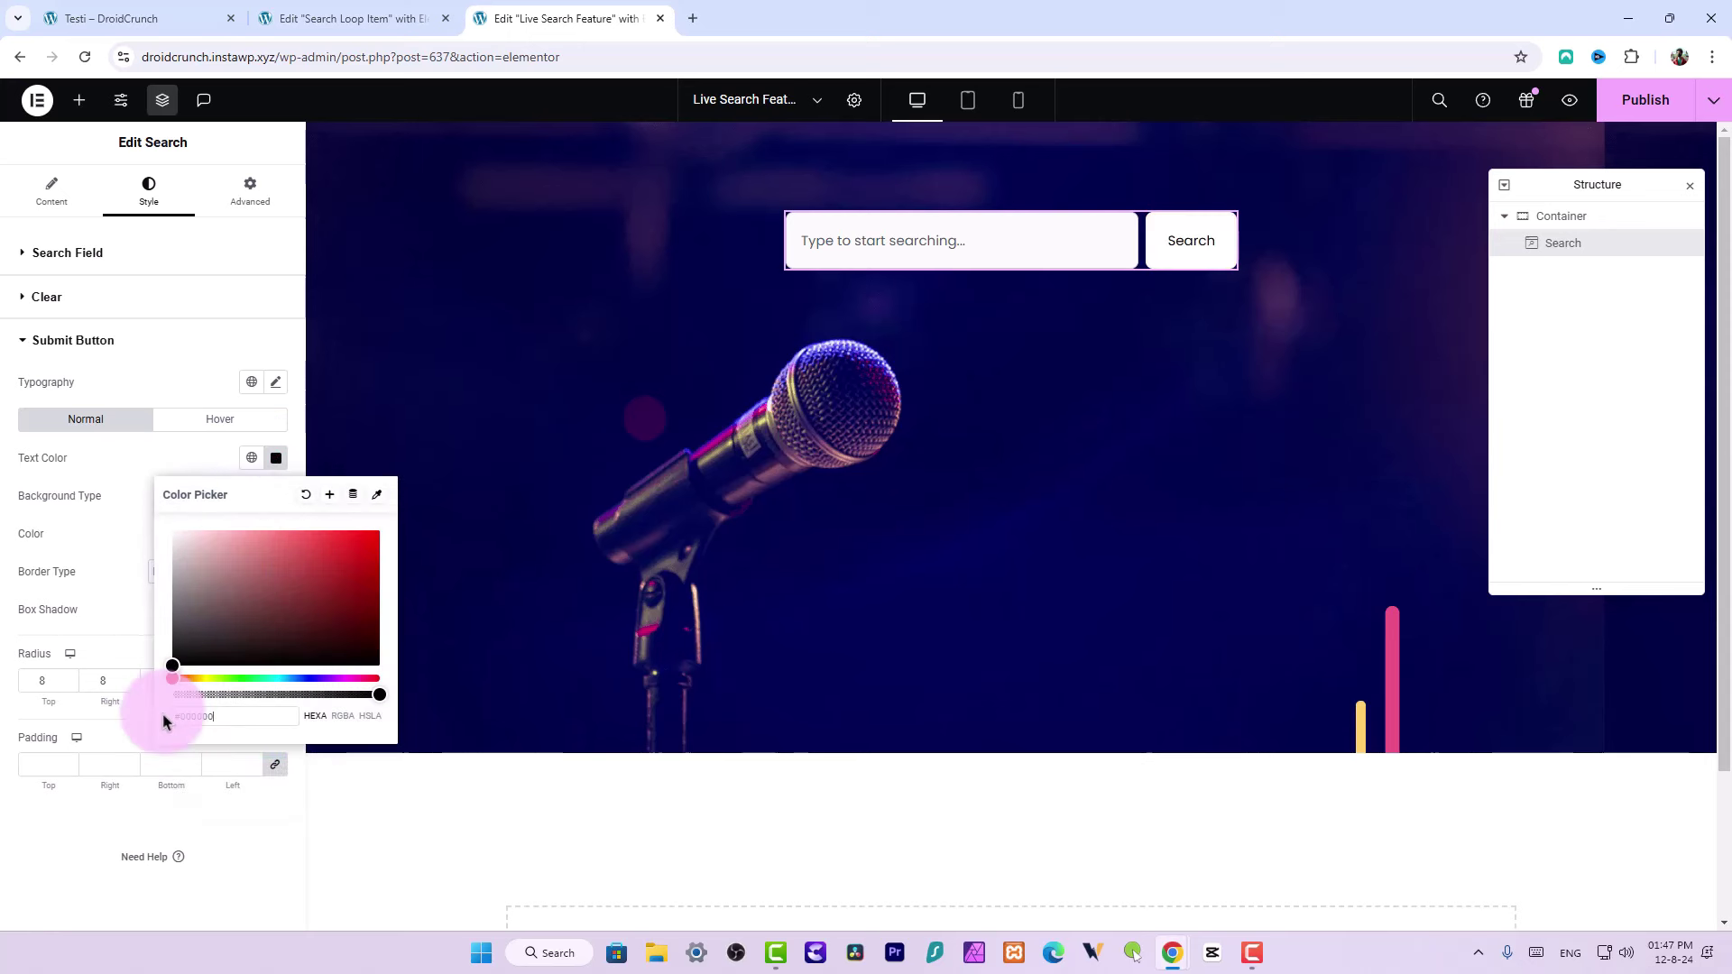
left_click(138, 488)
Change the submit button's background colour to a bright turquoise green
left_click(279, 538)
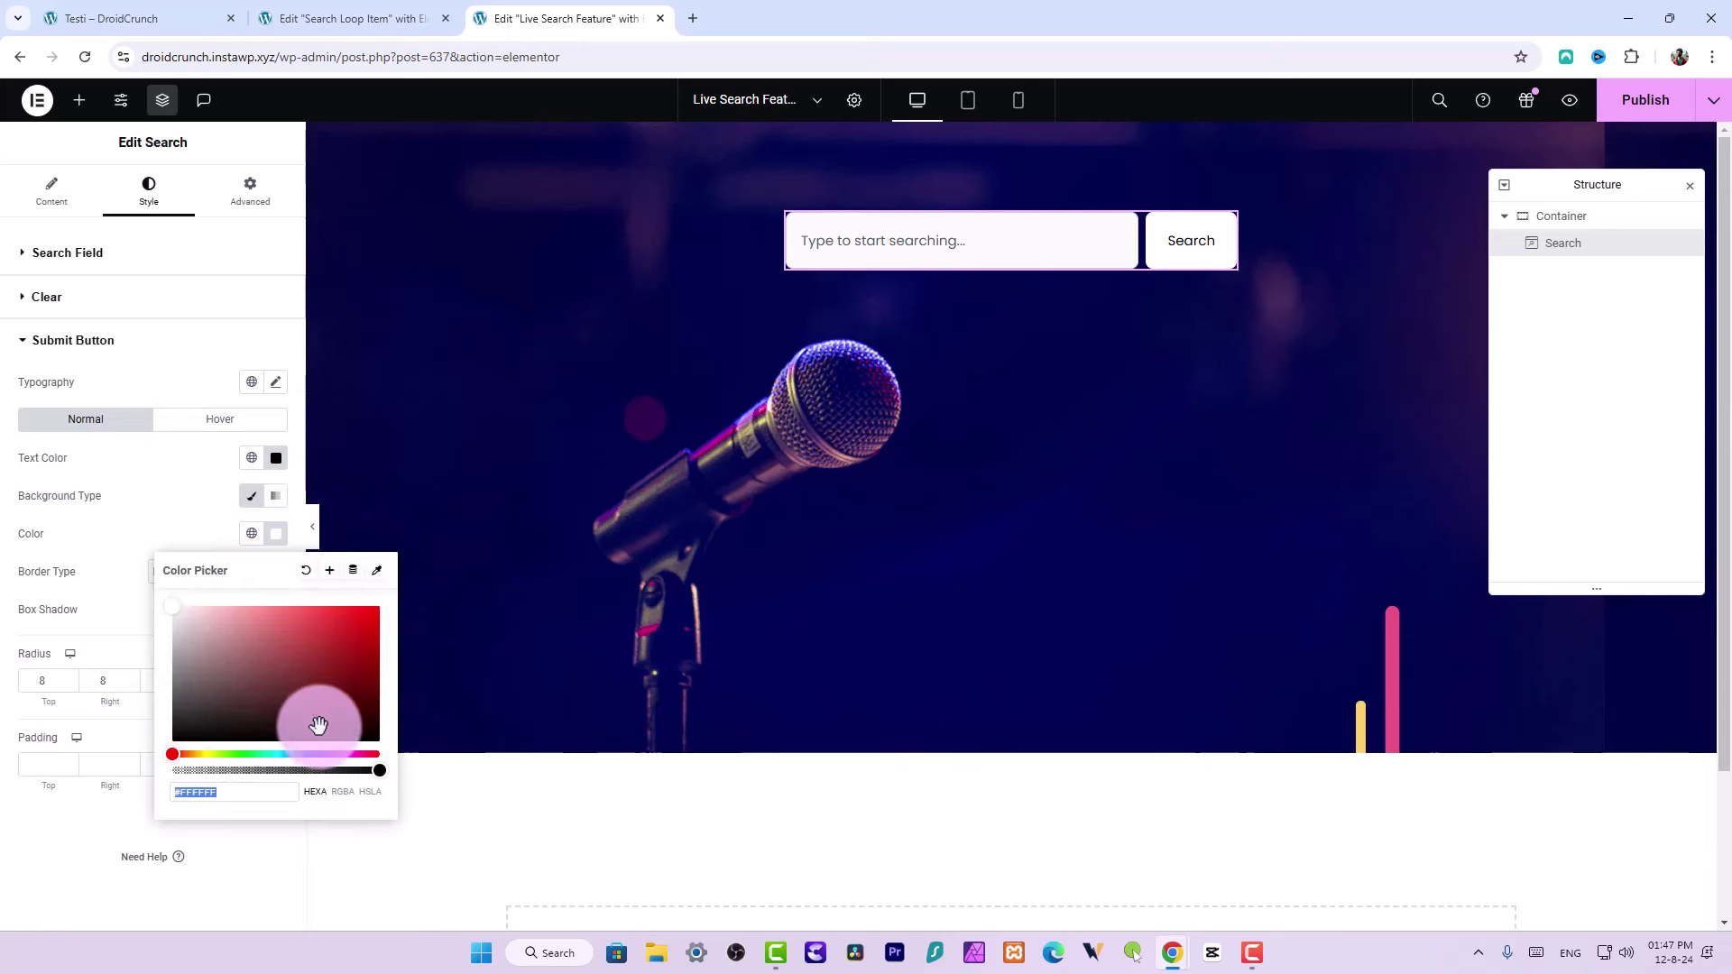
left_click(255, 756)
left_click(331, 622)
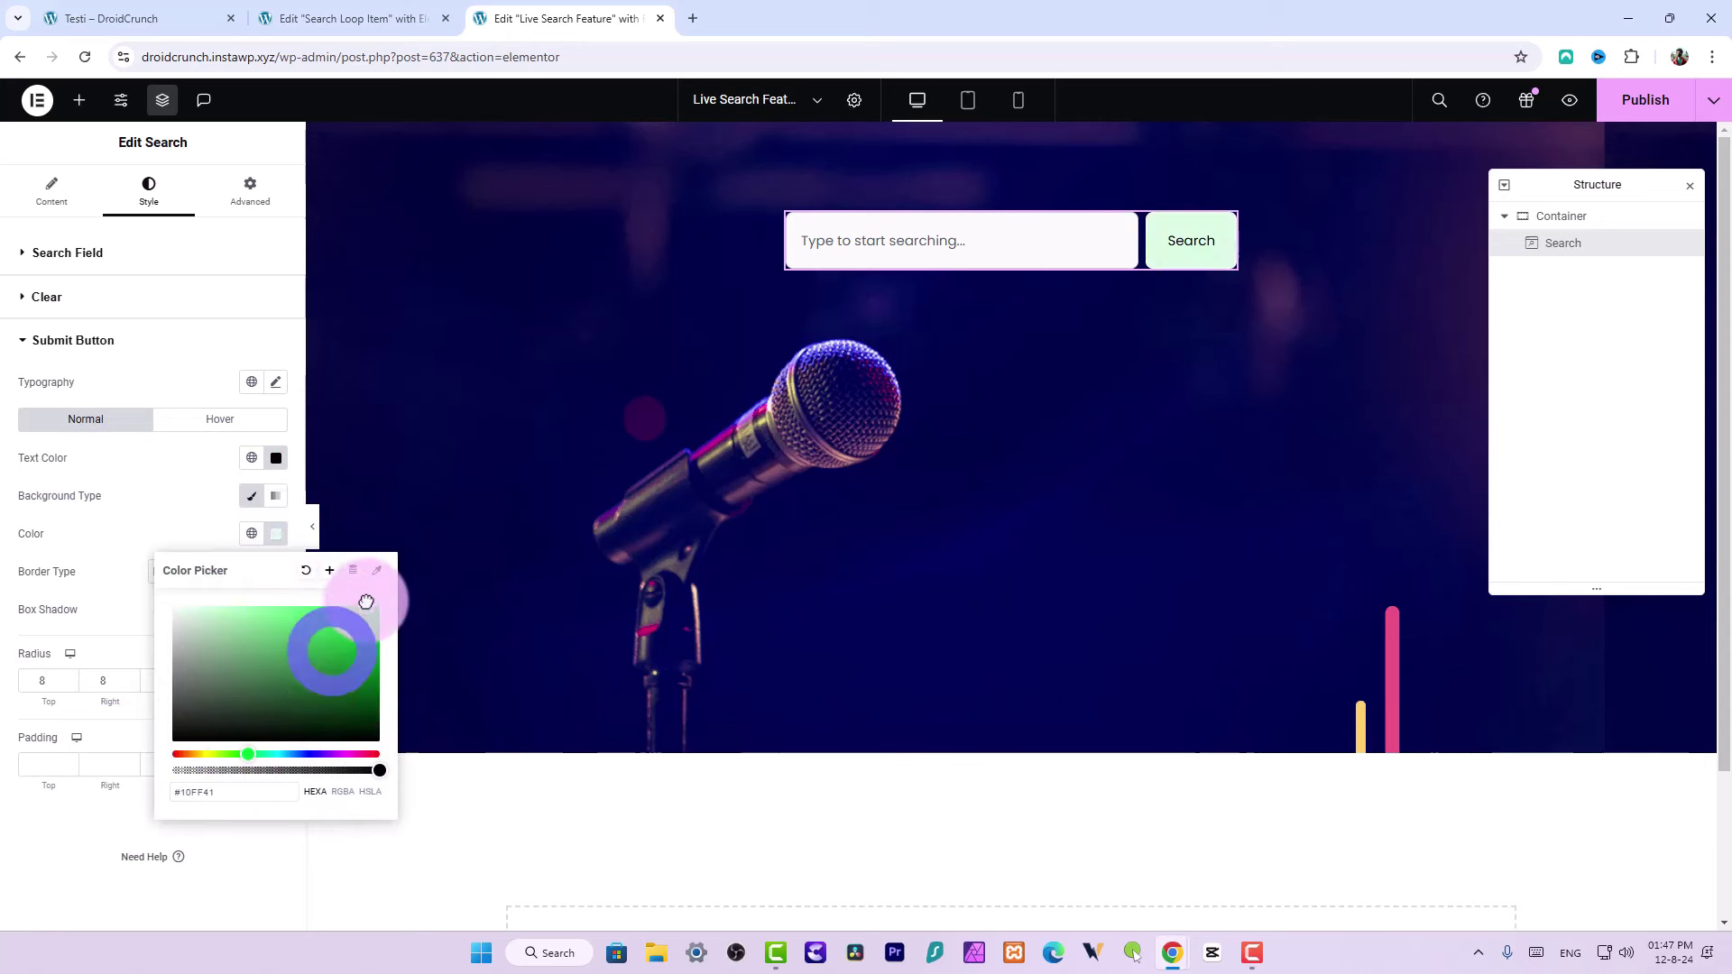
left_click(282, 648)
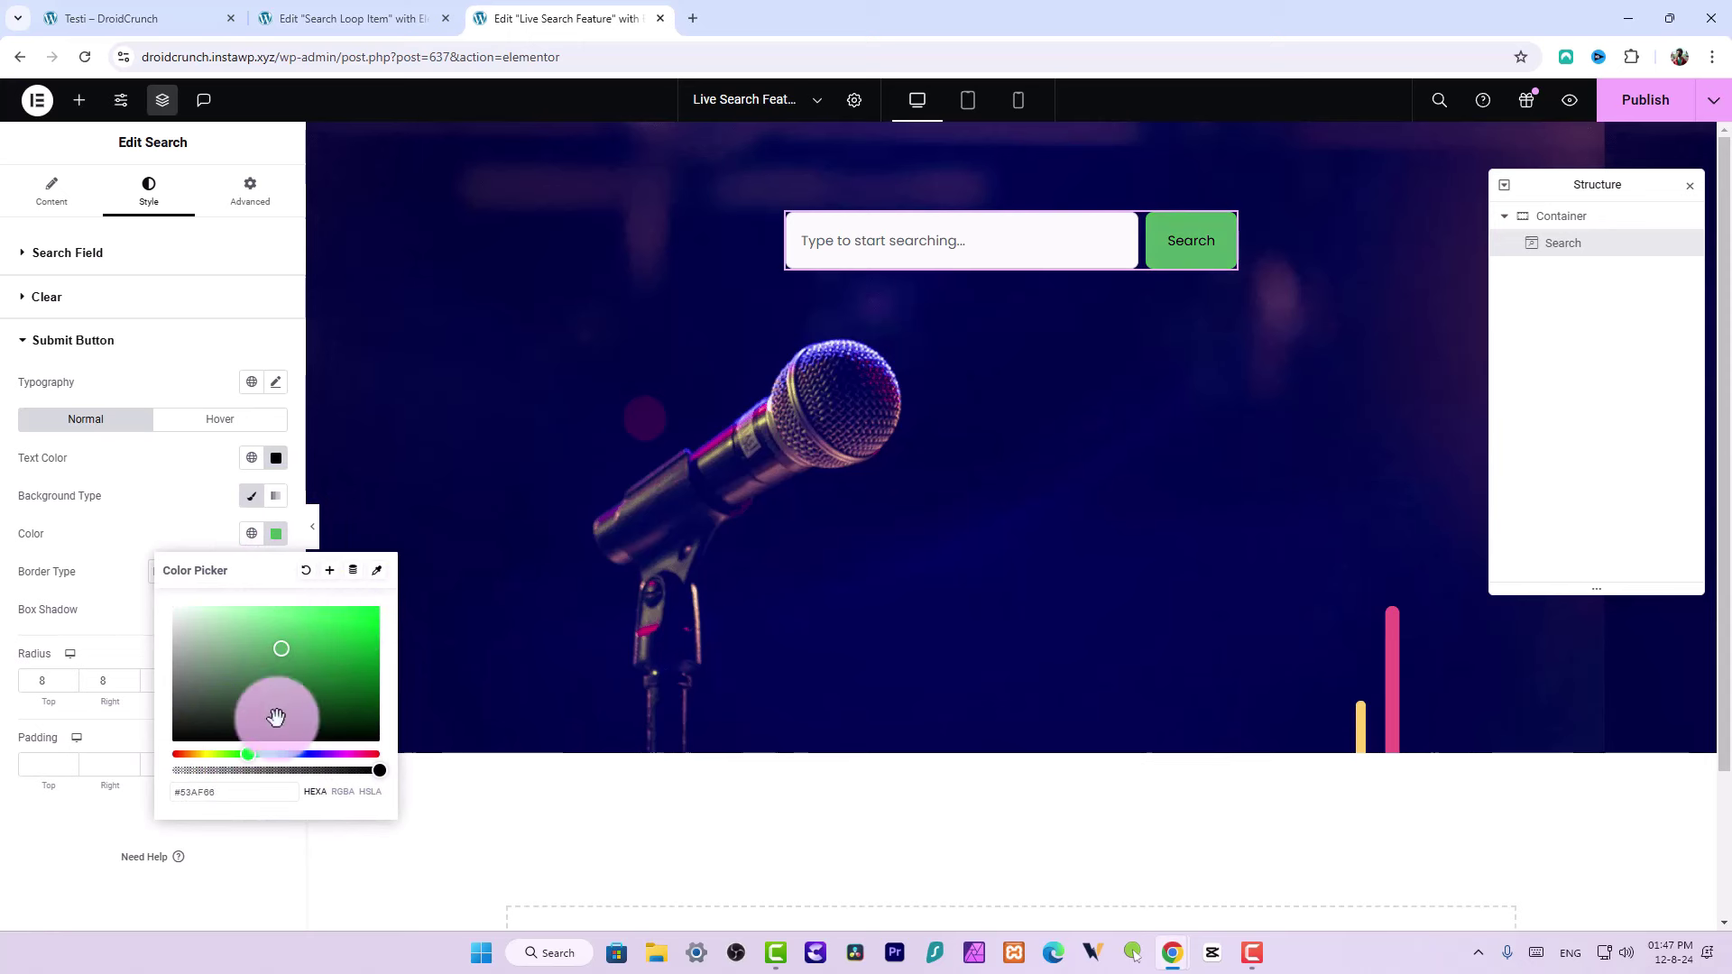
mouse_move(243, 754)
left_mouse_down()
mouse_move(227, 758)
mouse_move(265, 756)
mouse_move(376, 607)
left_mouse_up()
left_click(225, 526)
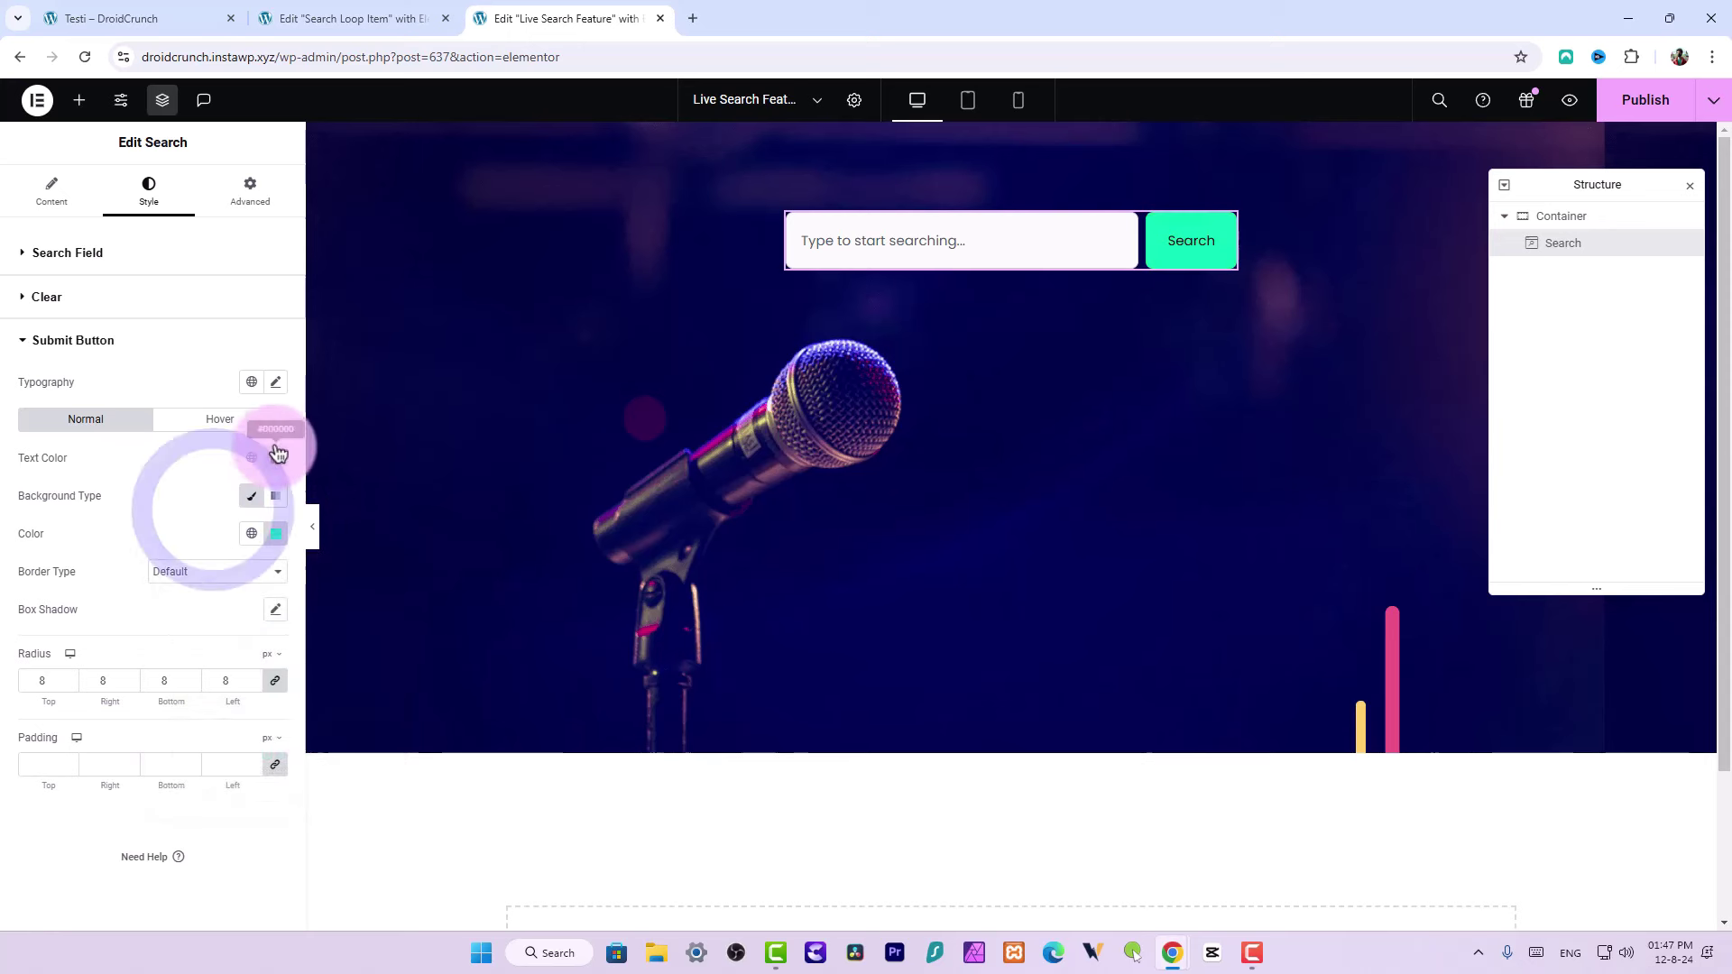
Try white text on the submit button and return the text colour to black
left_click(276, 457)
left_click_drag(220, 553, 106, 461)
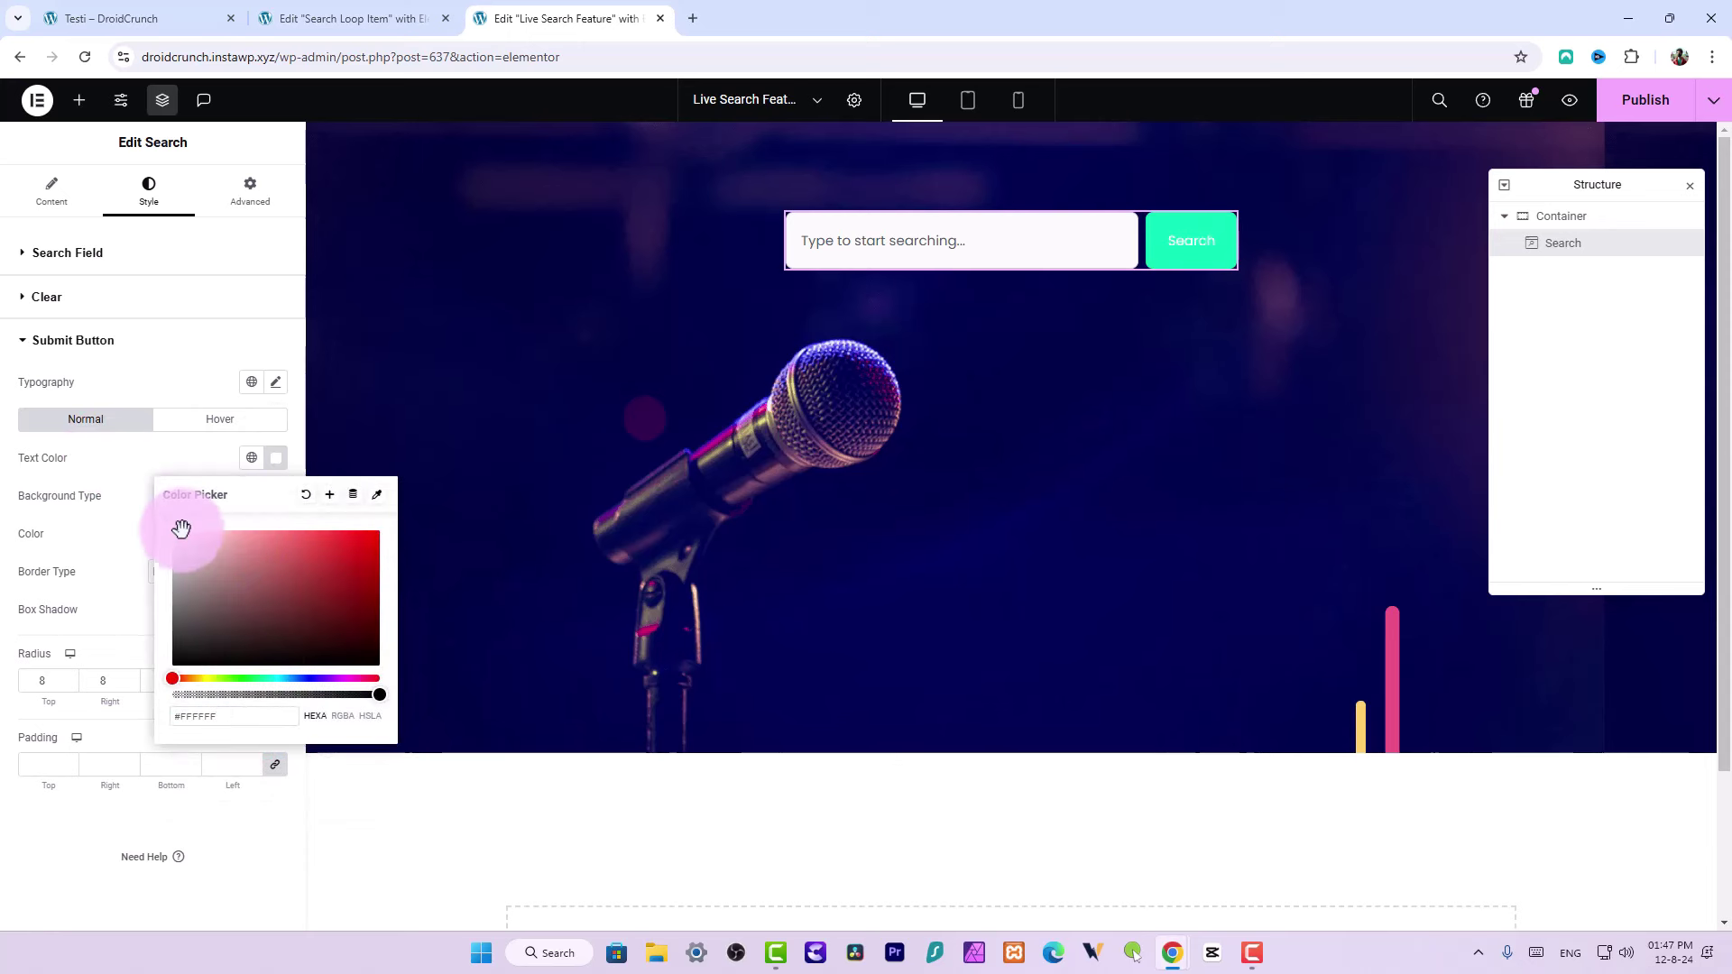
mouse_move(181, 522)
left_mouse_down()
mouse_move(202, 607)
mouse_move(173, 665)
left_mouse_up()
left_click(207, 478)
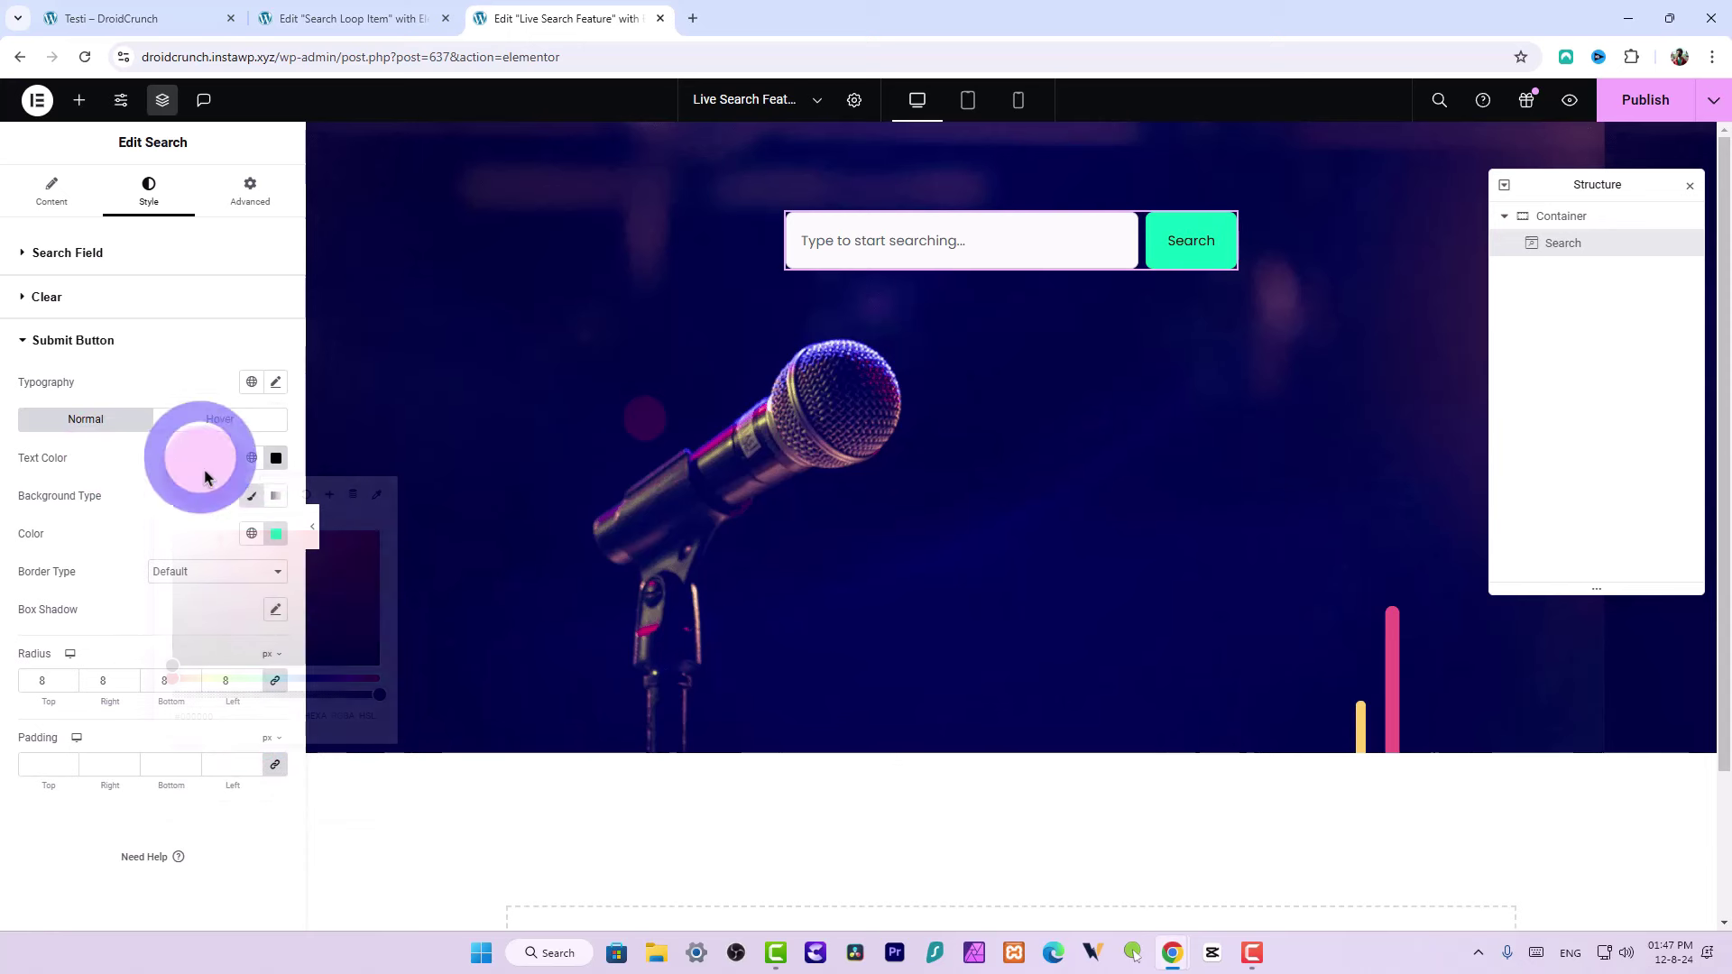
Set the submit button's typography weight to 700 (Bold)
left_click(276, 382)
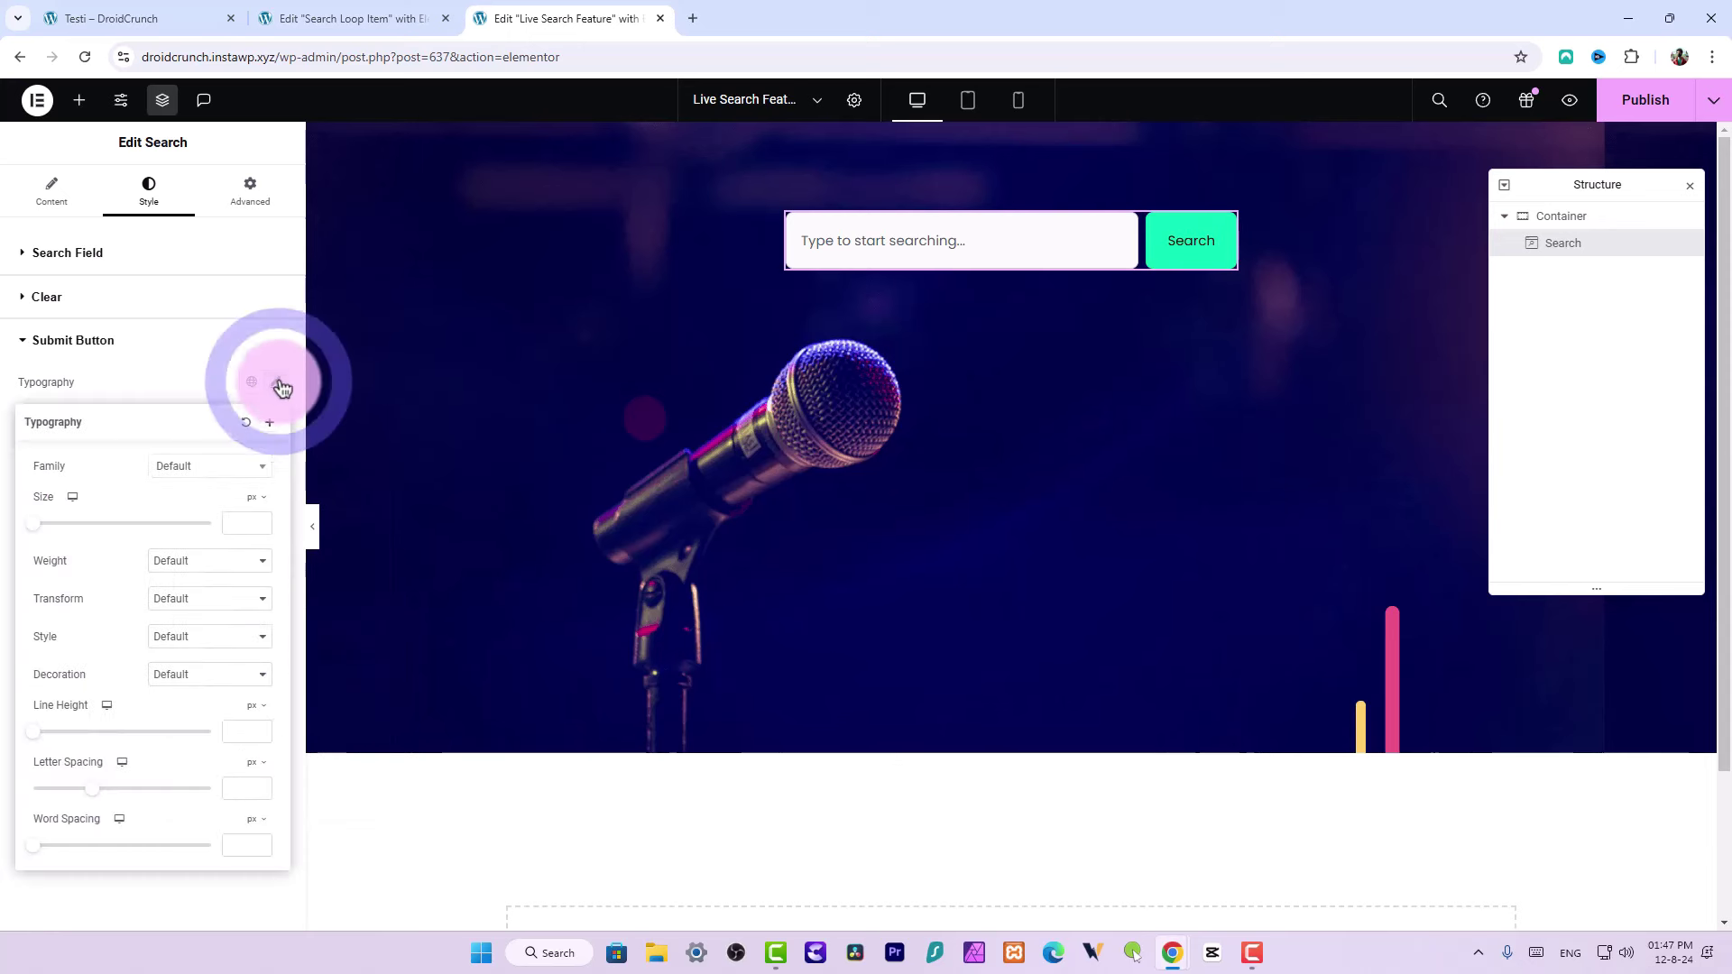
left_click(201, 568)
left_click(188, 658)
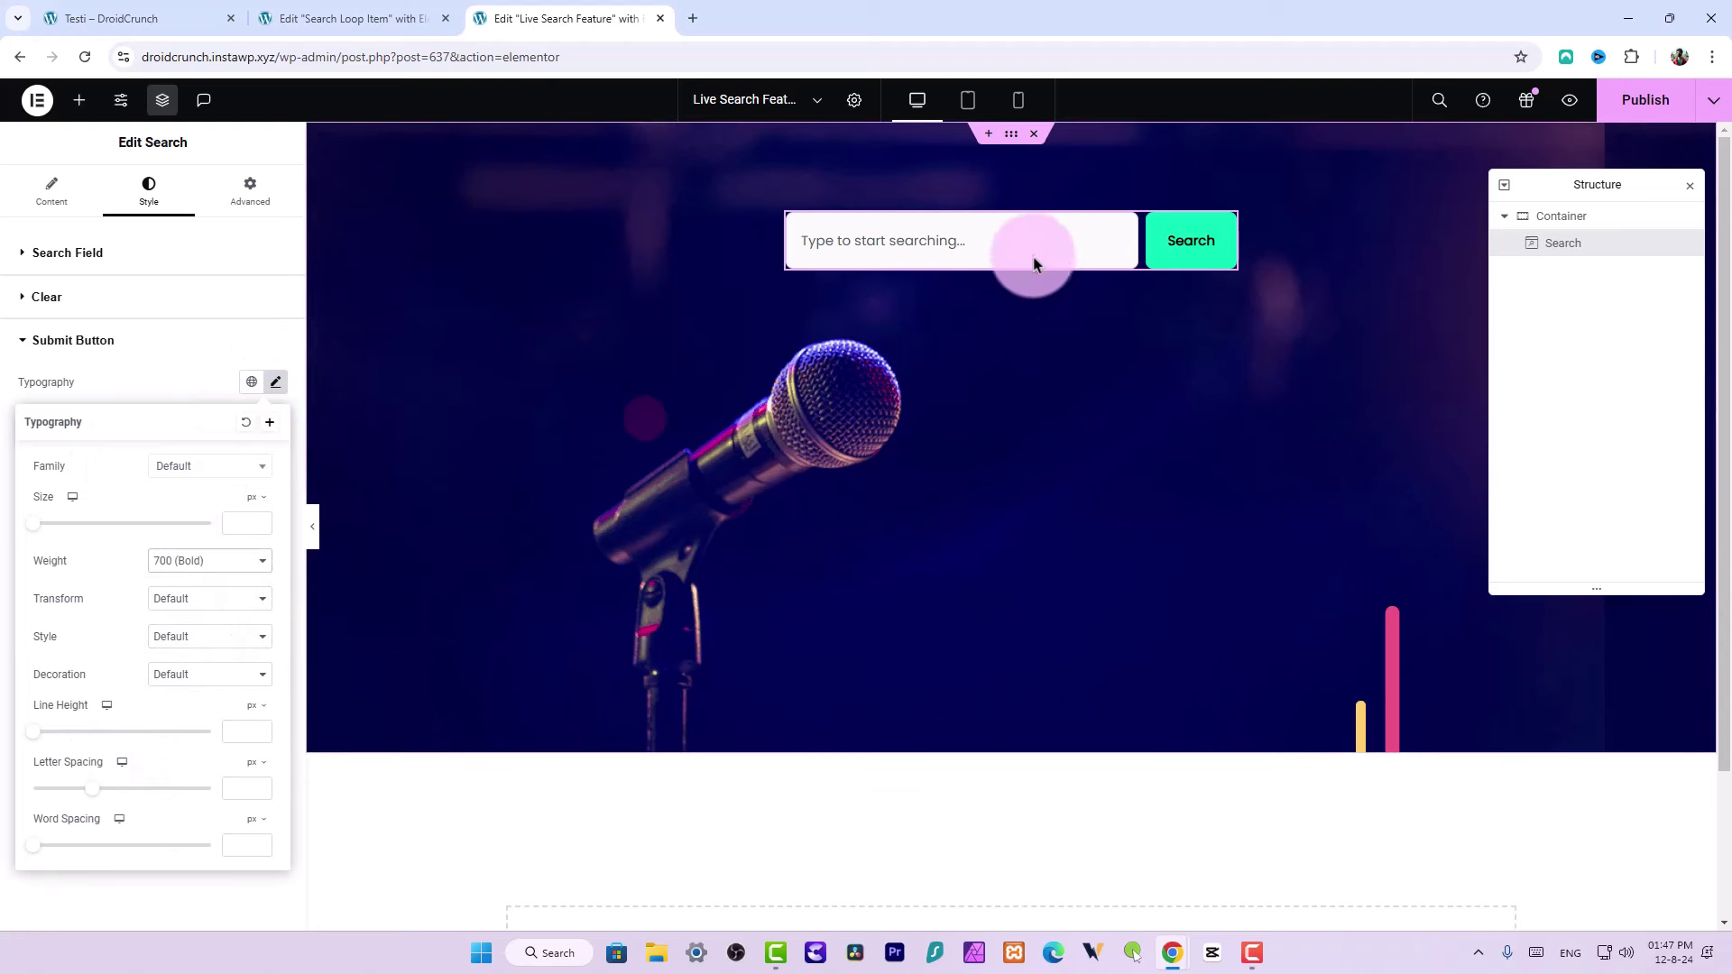
left_click(193, 394)
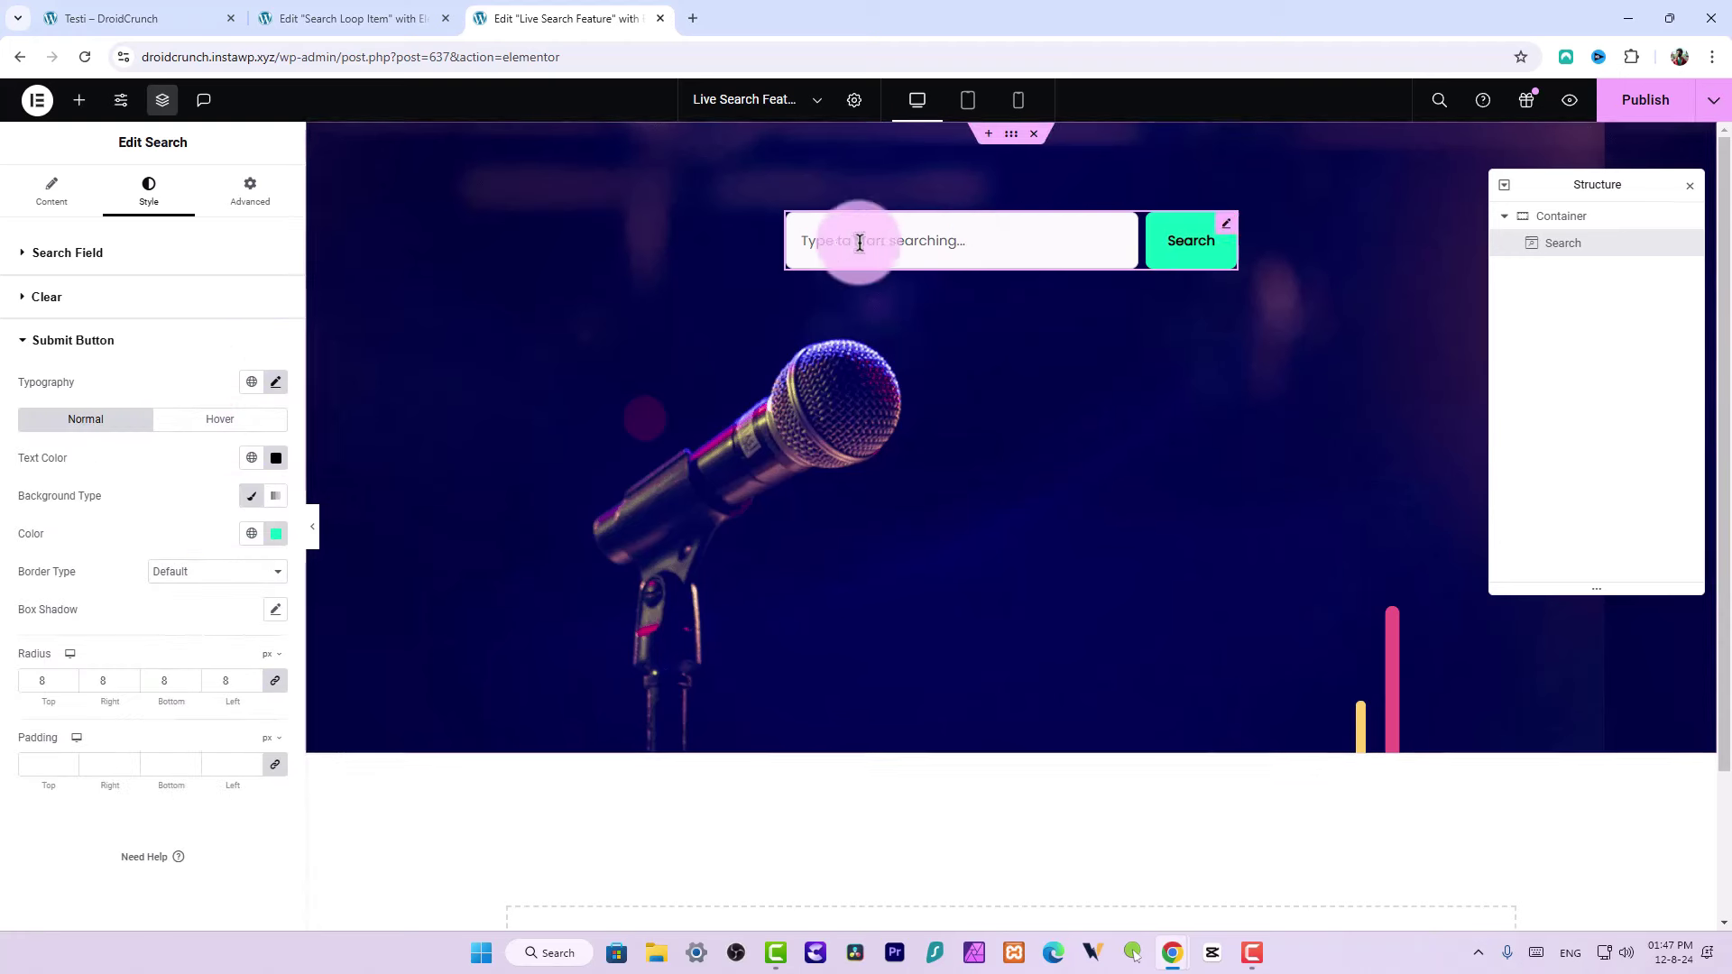
Turn on Live Results for the Search widget and search its template field for "Search Loop"
left_click(55, 191)
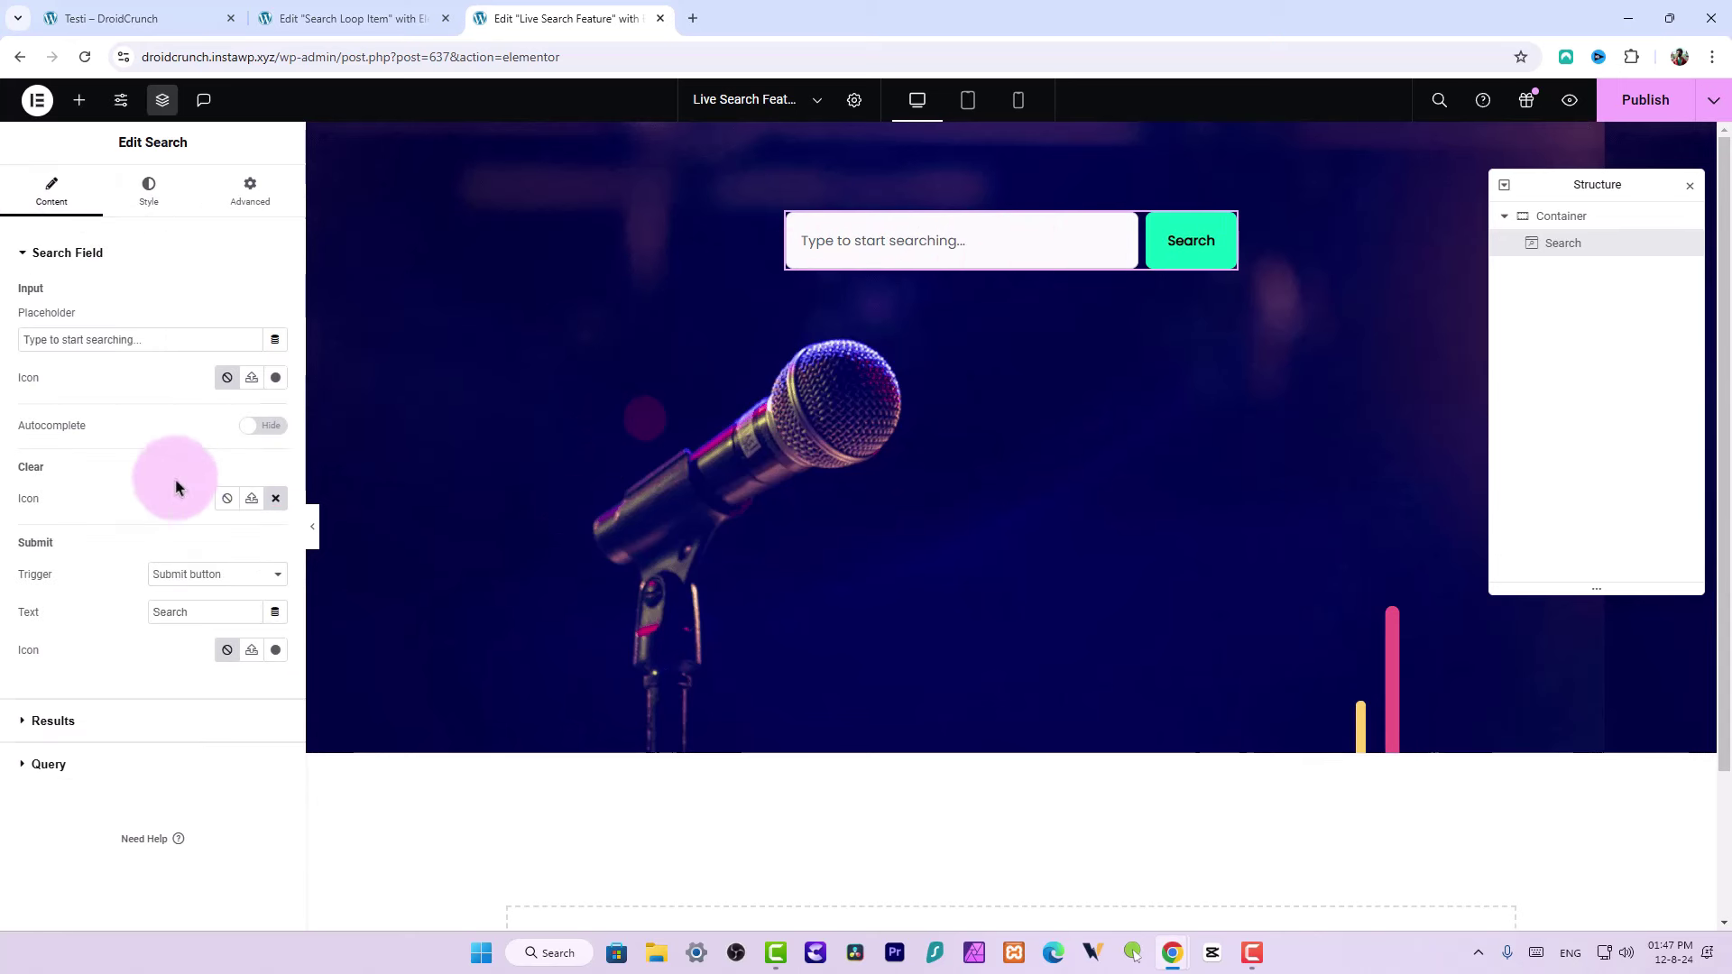
left_click(101, 725)
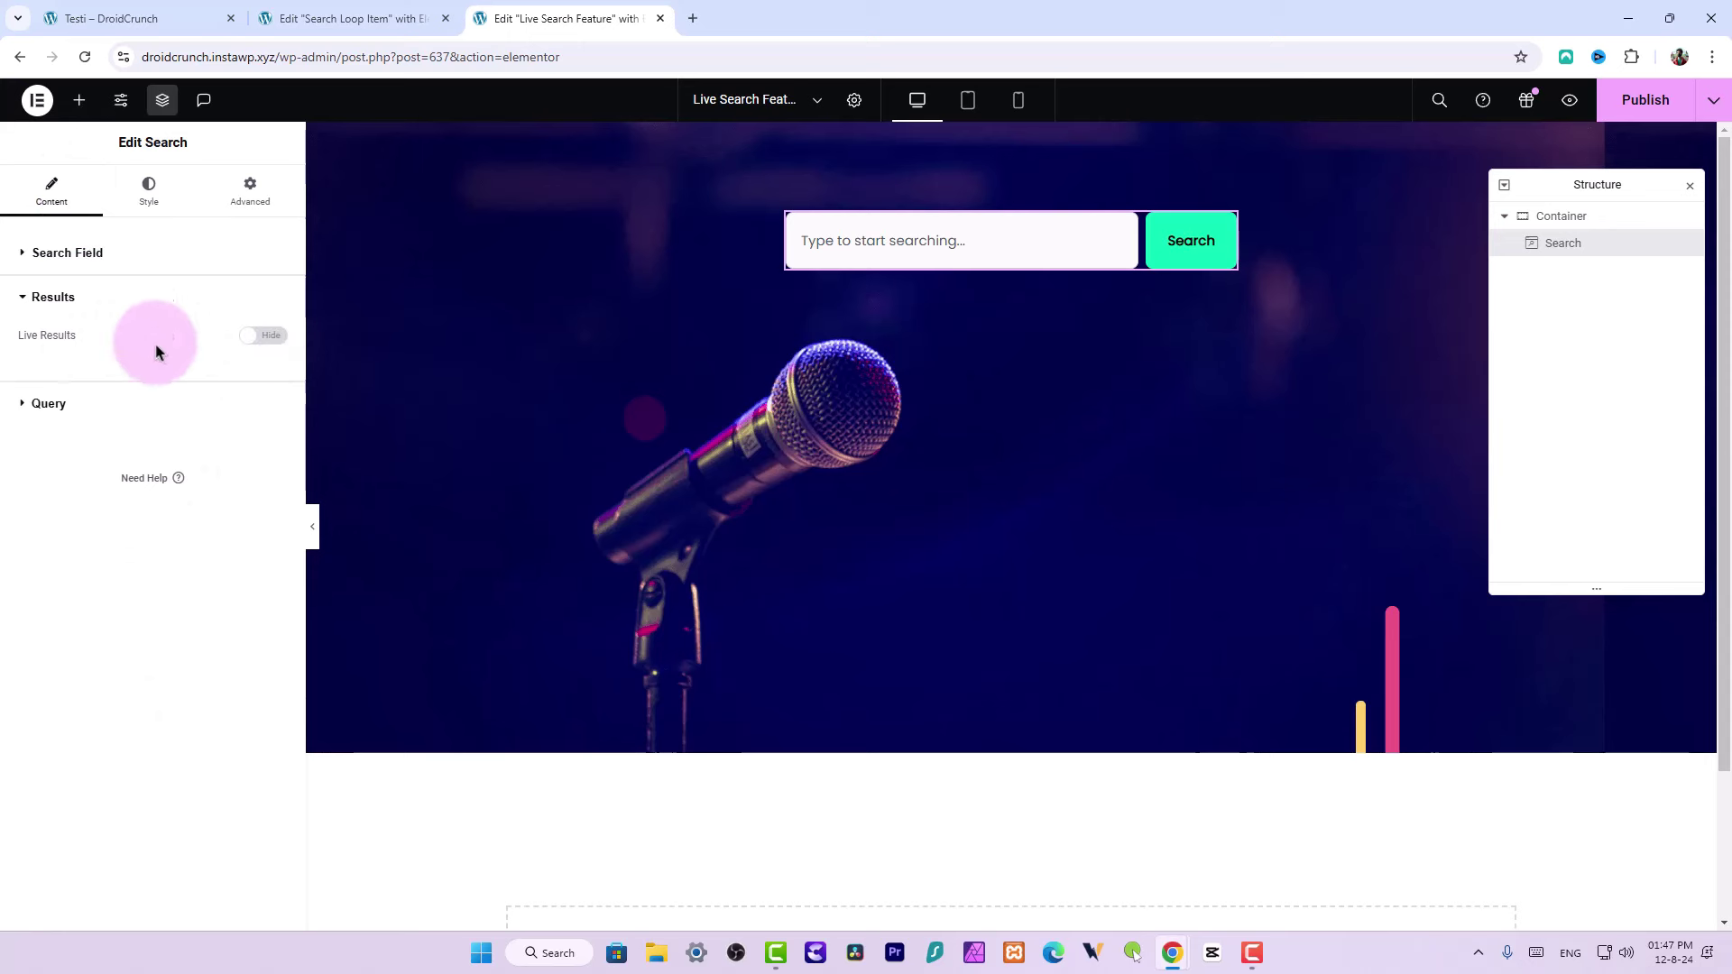
left_click(274, 341)
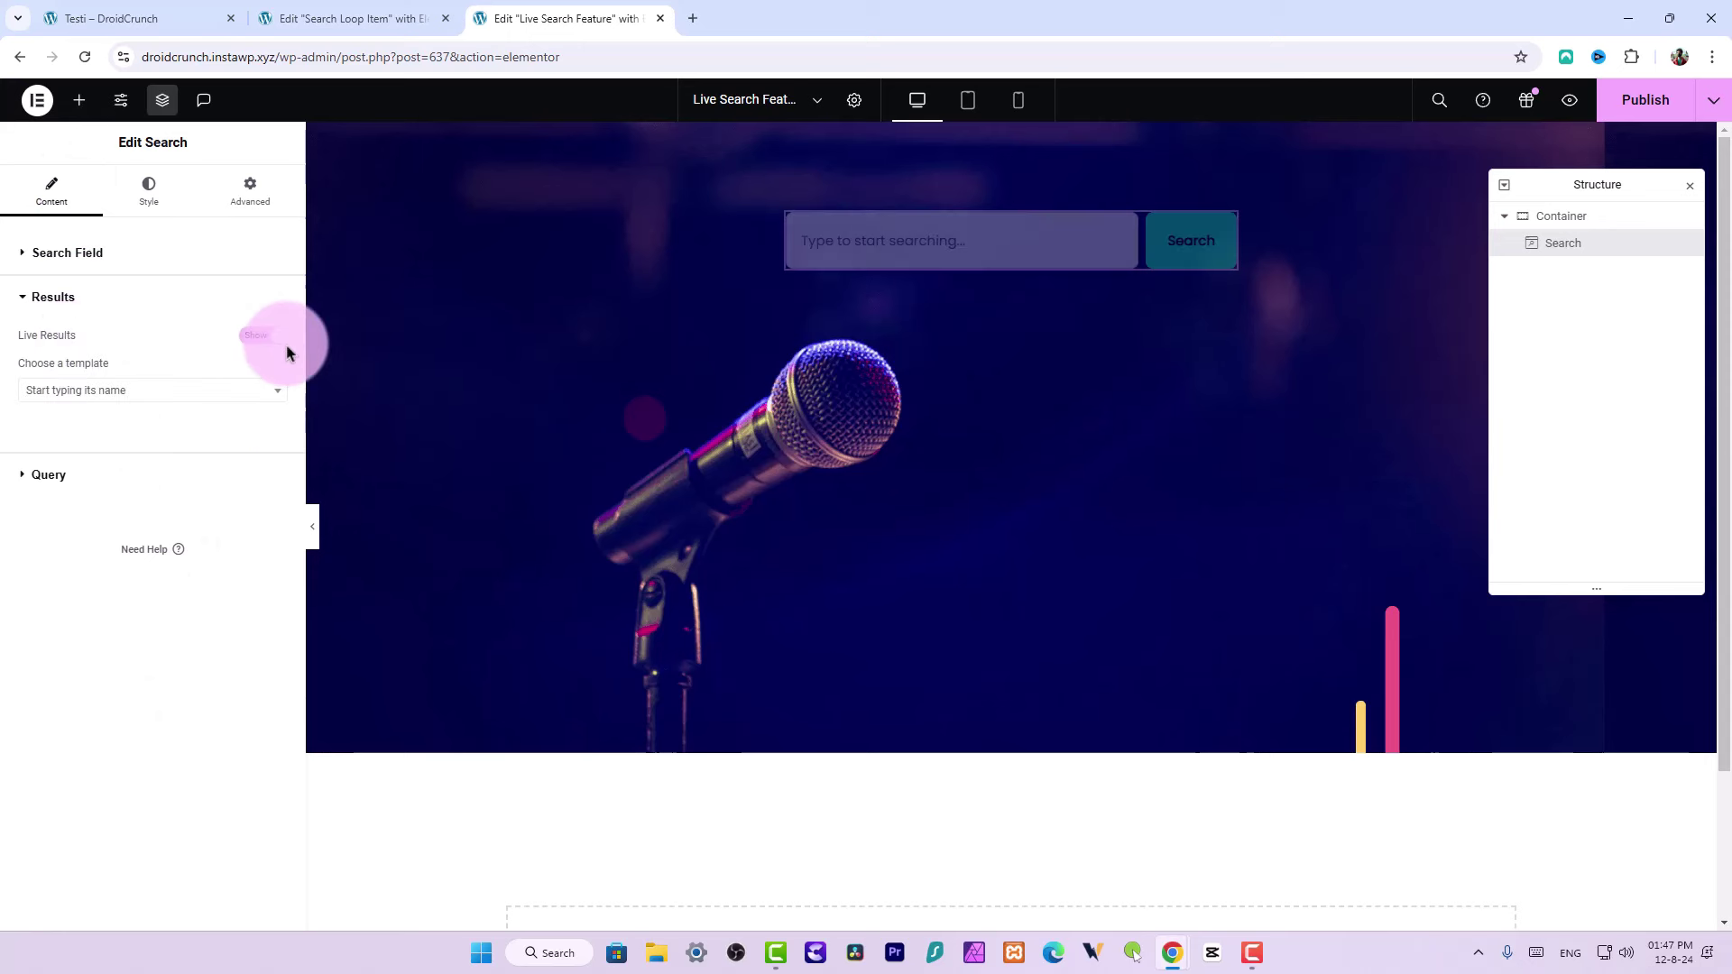
left_click(78, 406)
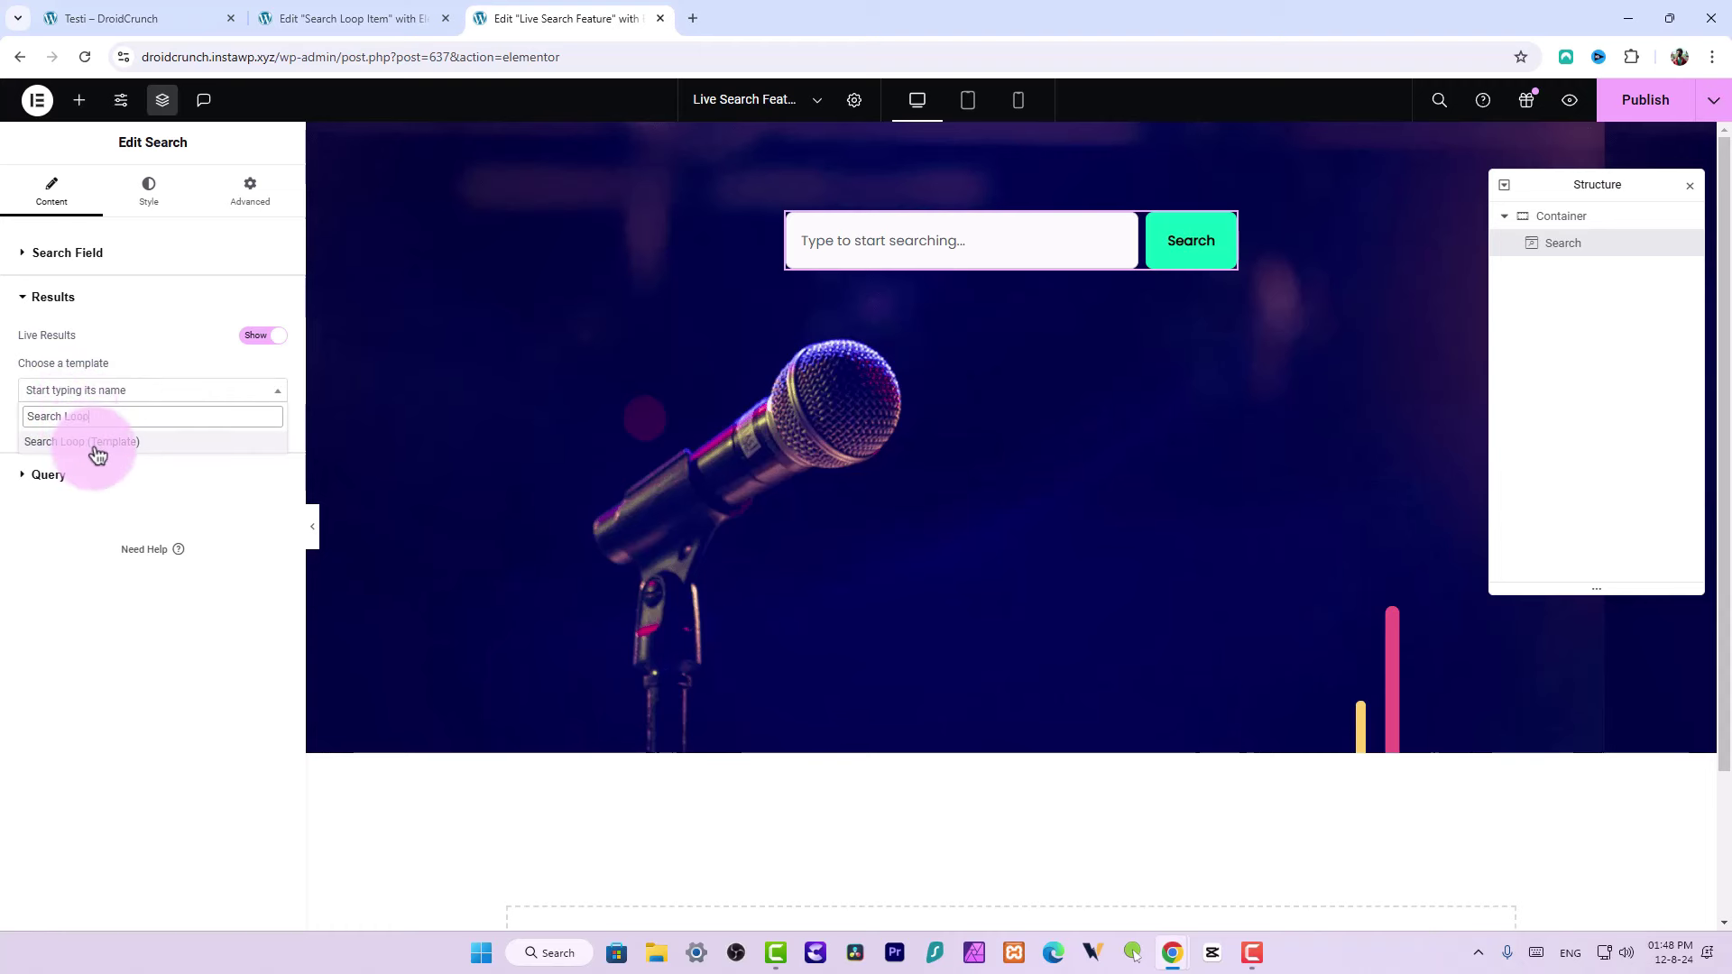
Switch to the Search Loop Item template and add a Flexbox container with a single-column layout
left_click(325, 12)
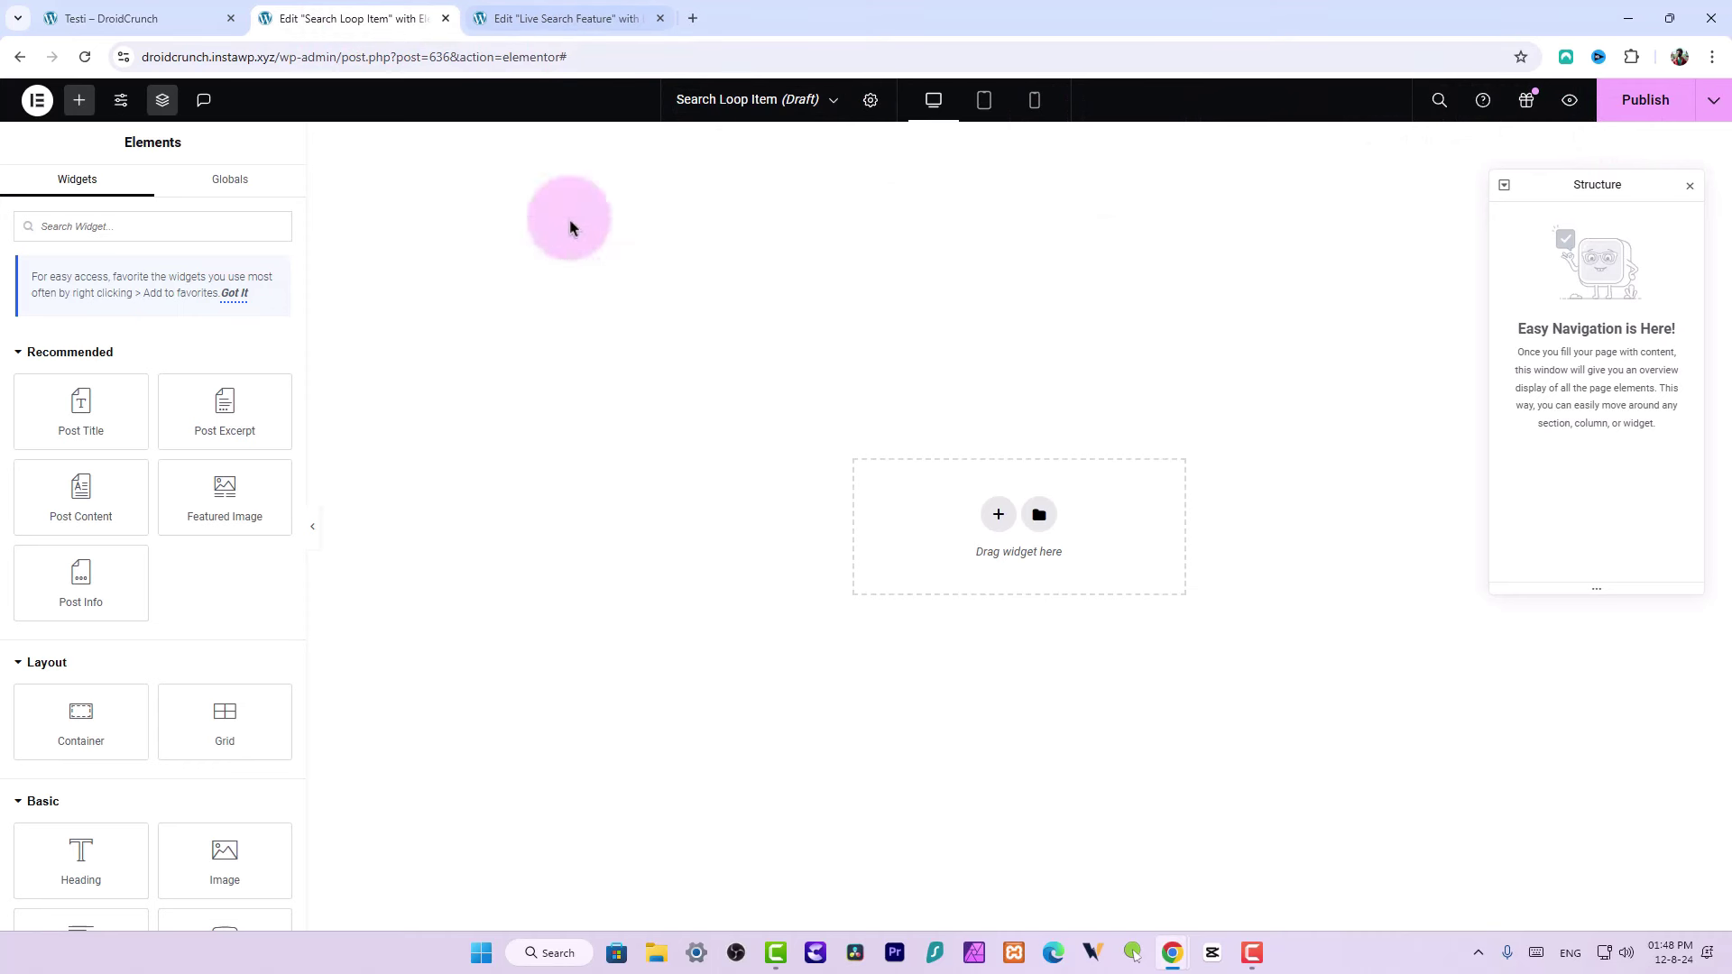
left_click(997, 514)
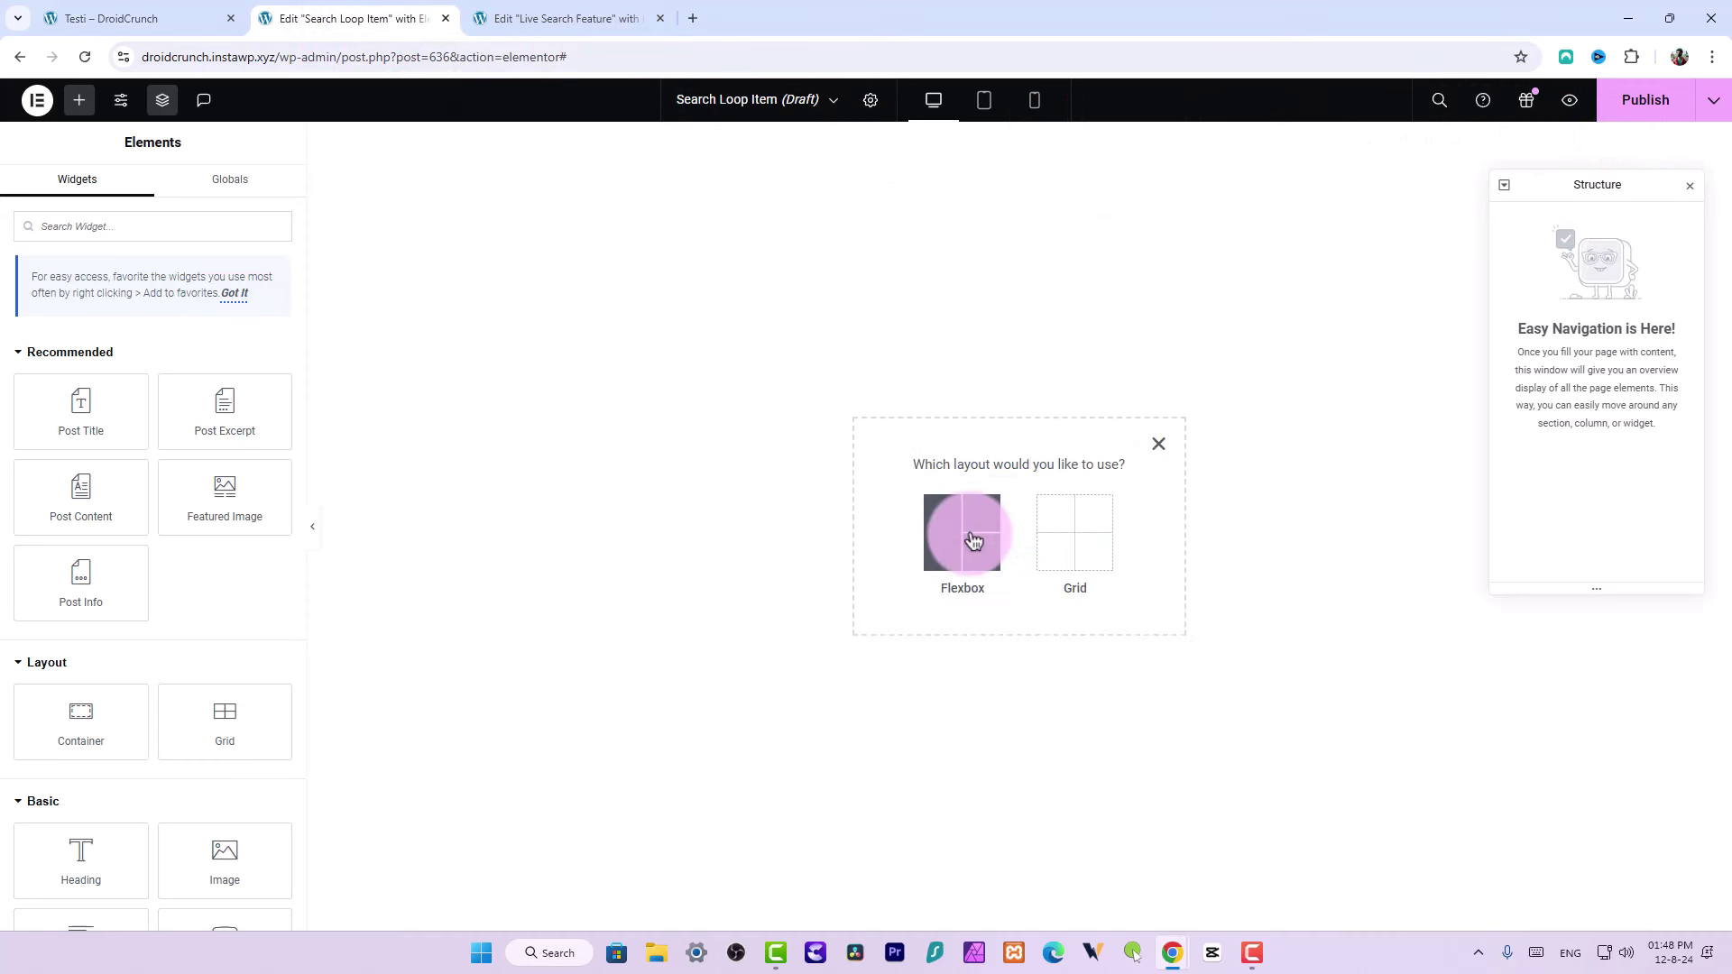
left_click(1155, 456)
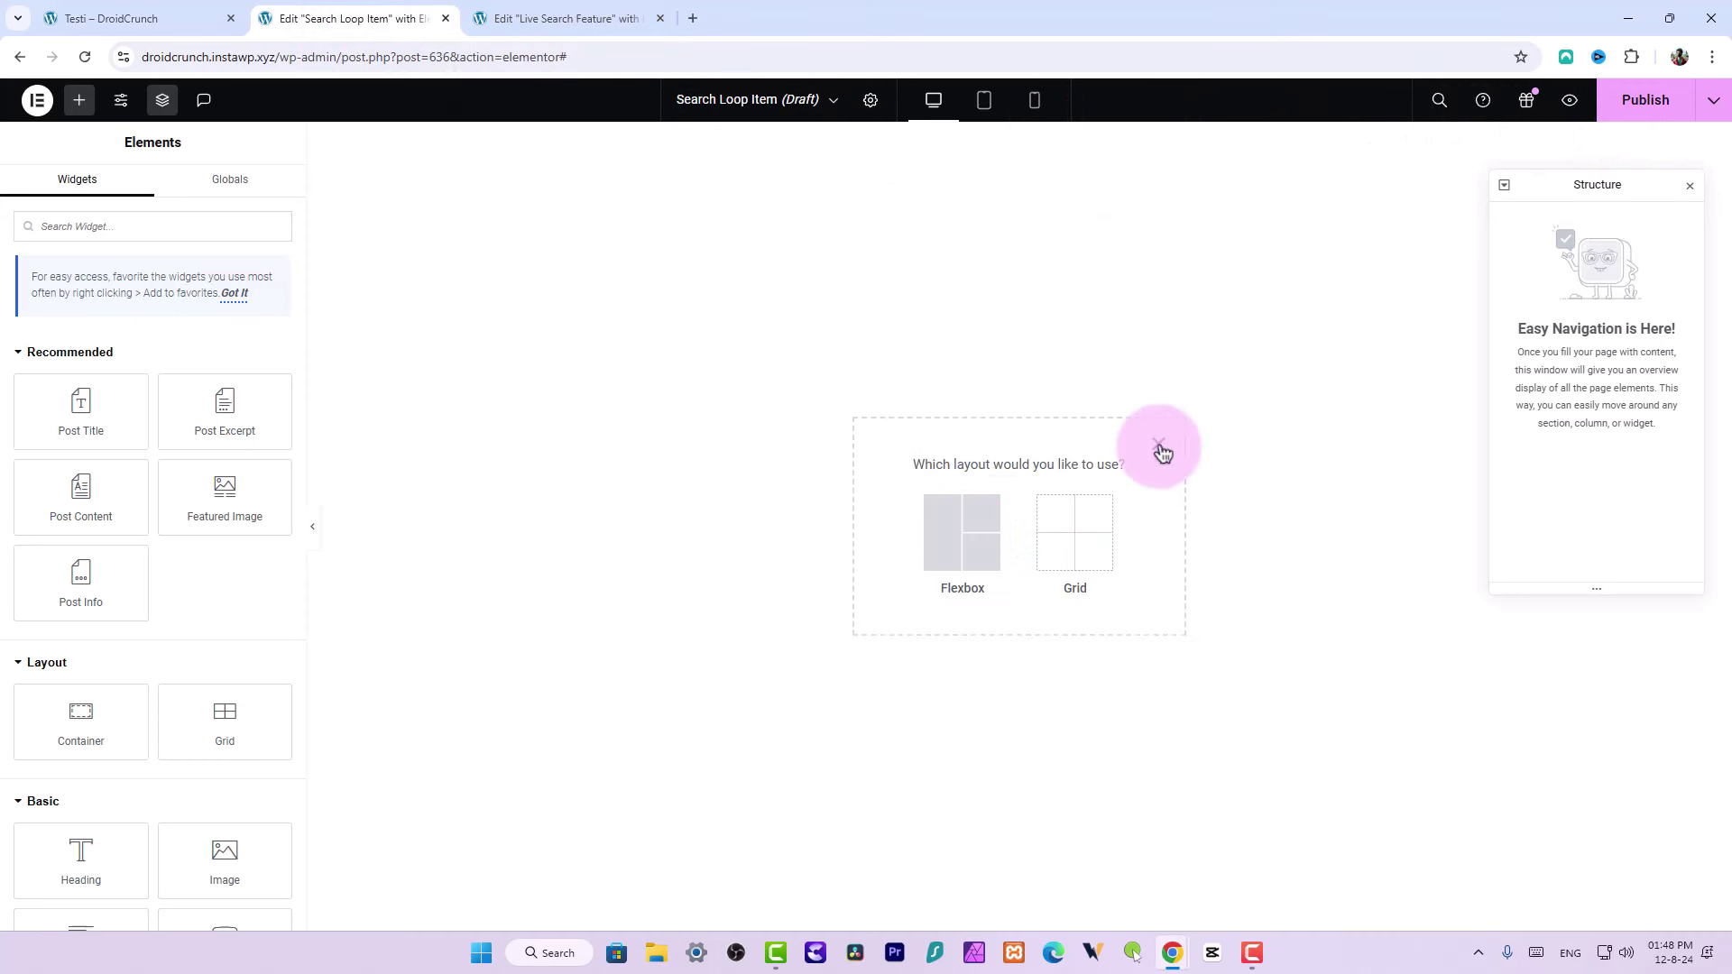
left_click(966, 542)
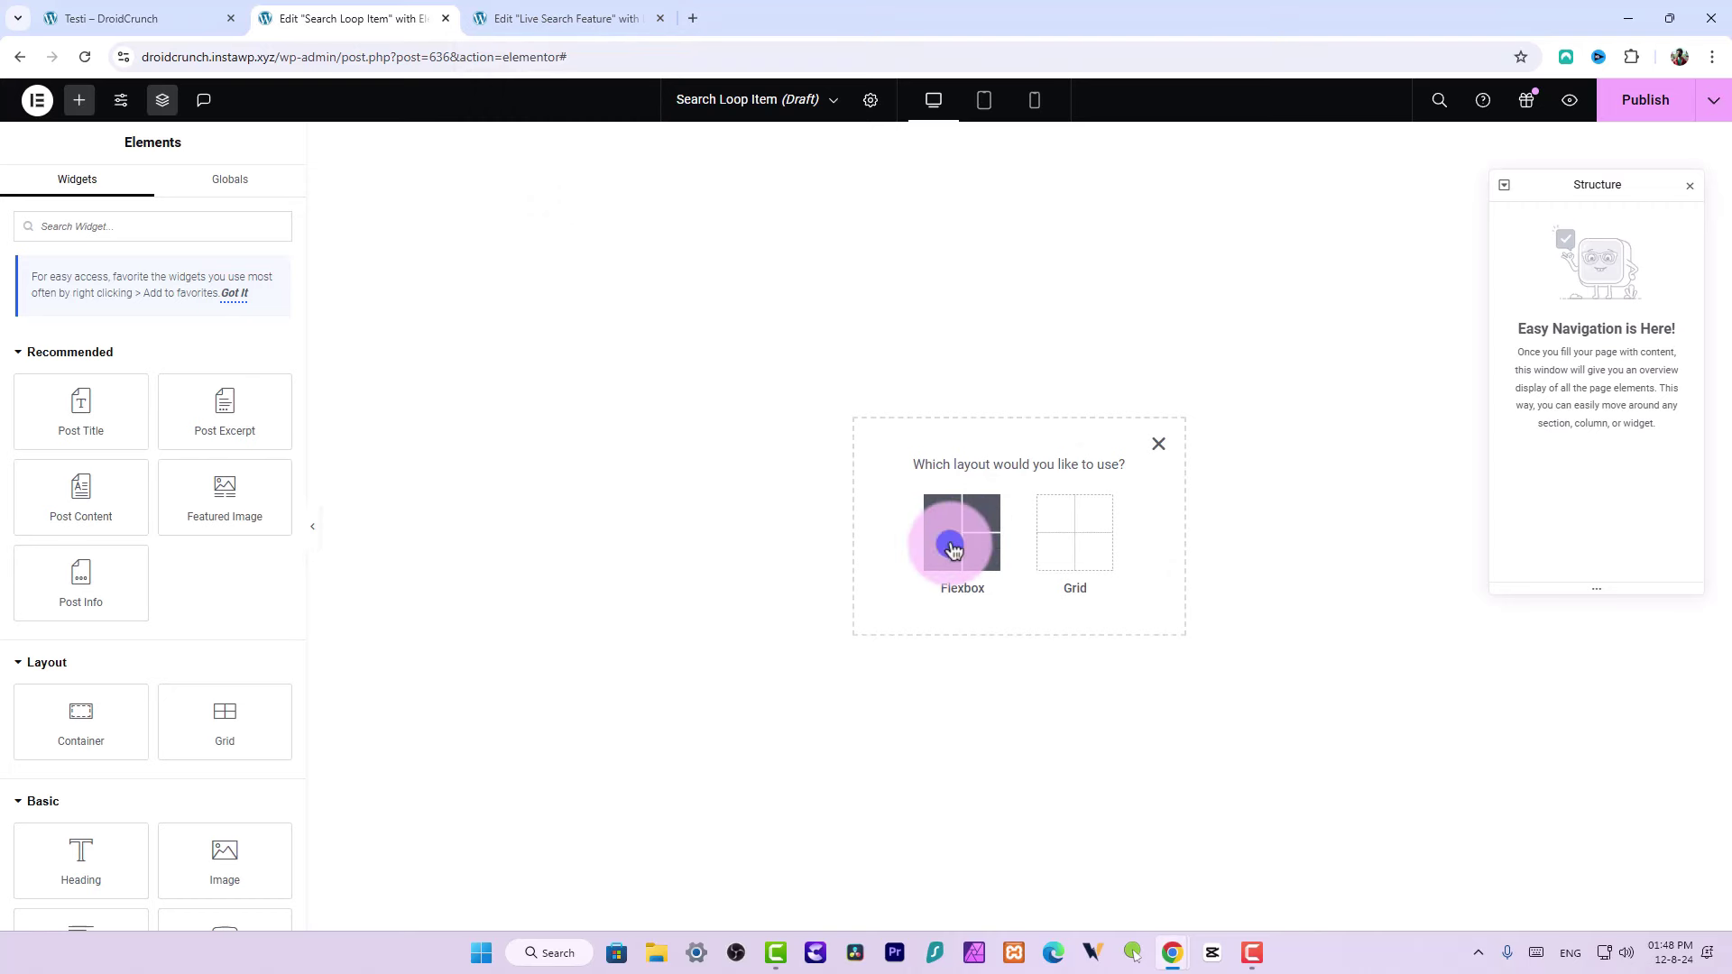
left_click(925, 457)
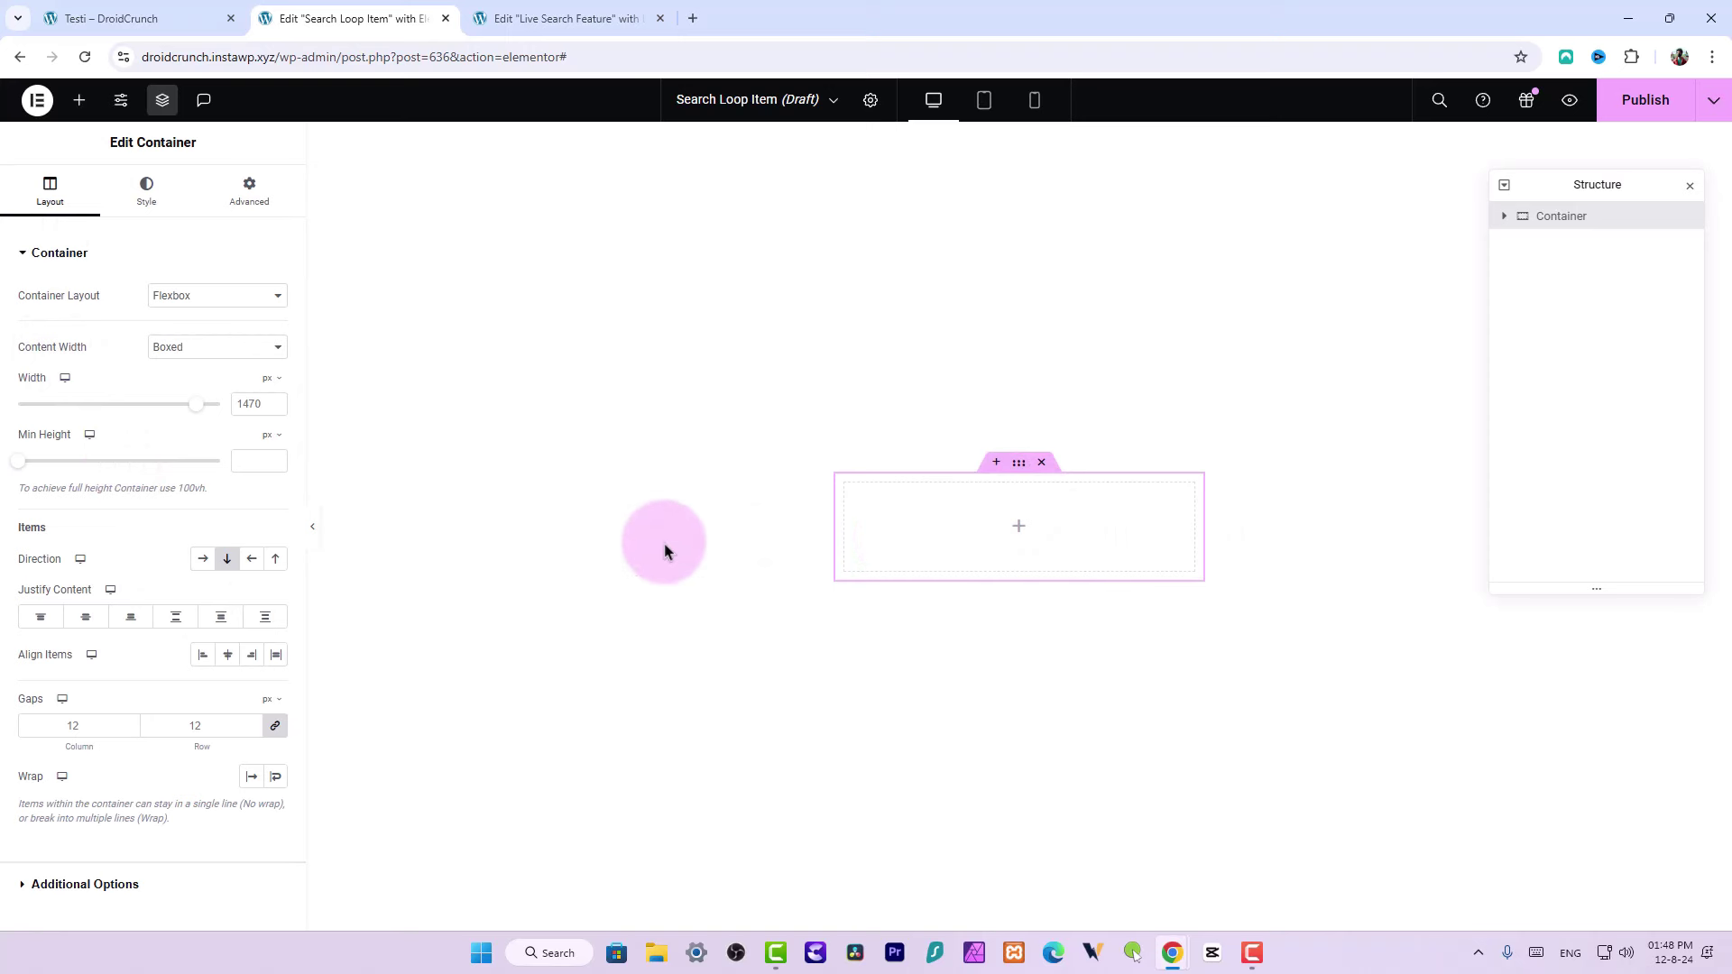
Review the finished live-results example page and the Live Search Feature page, and return to the Search Loop Item template
left_click(108, 18)
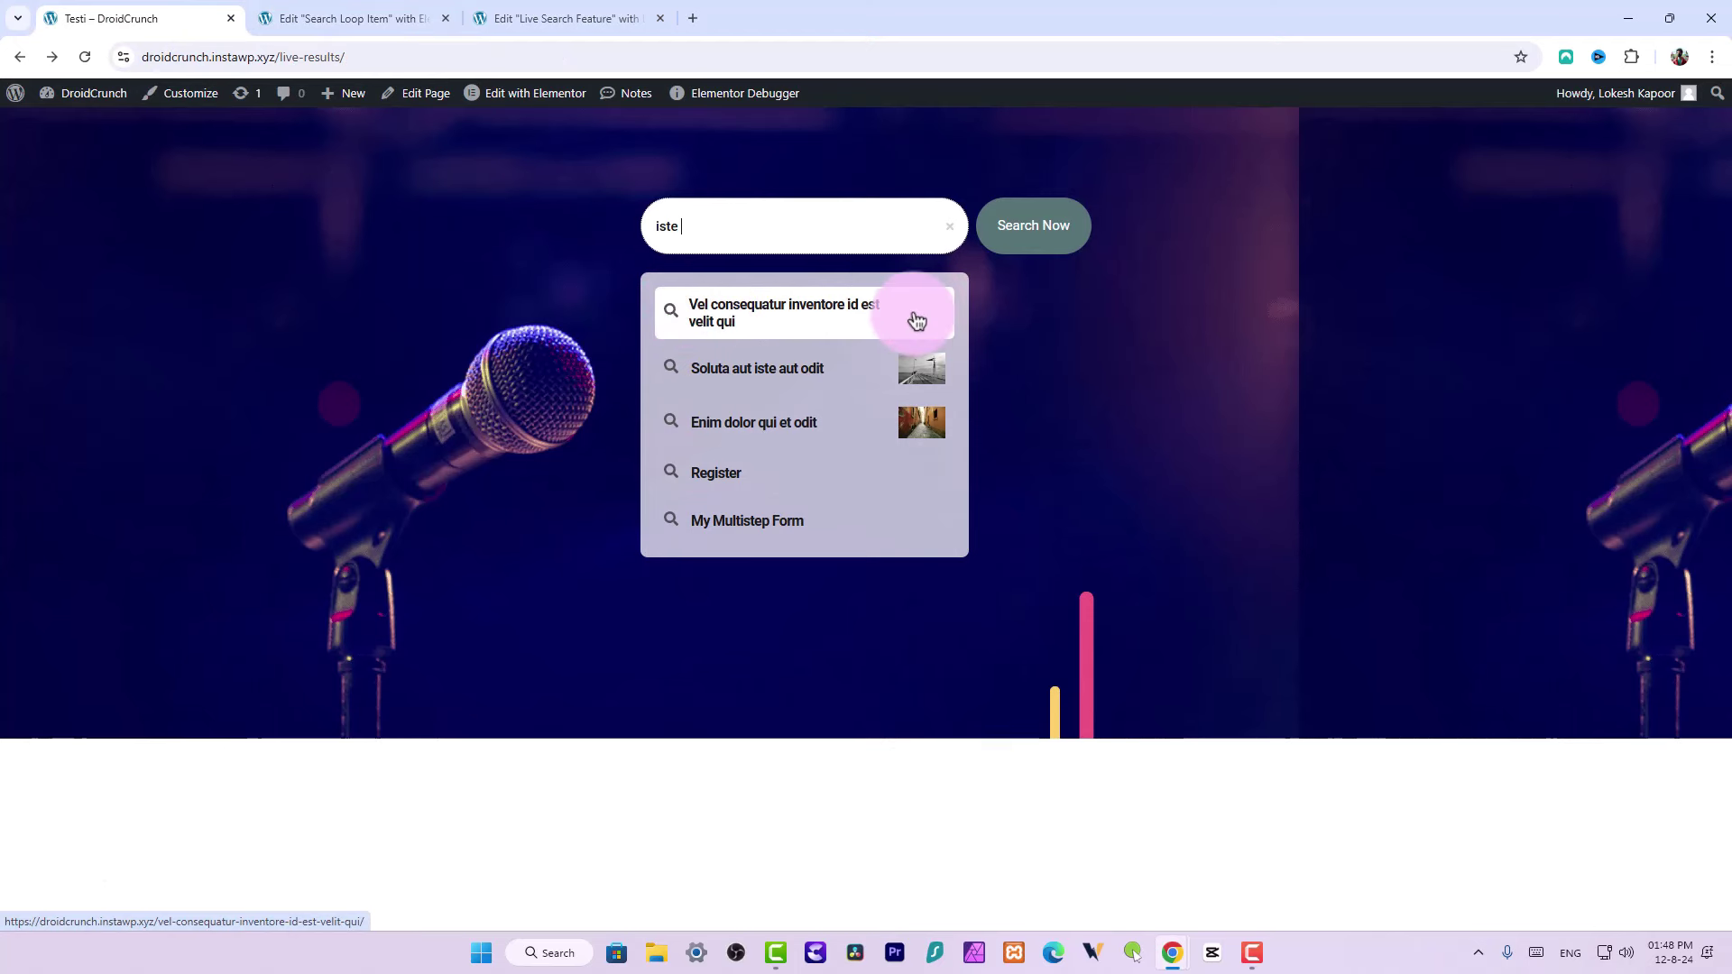
left_click(541, 19)
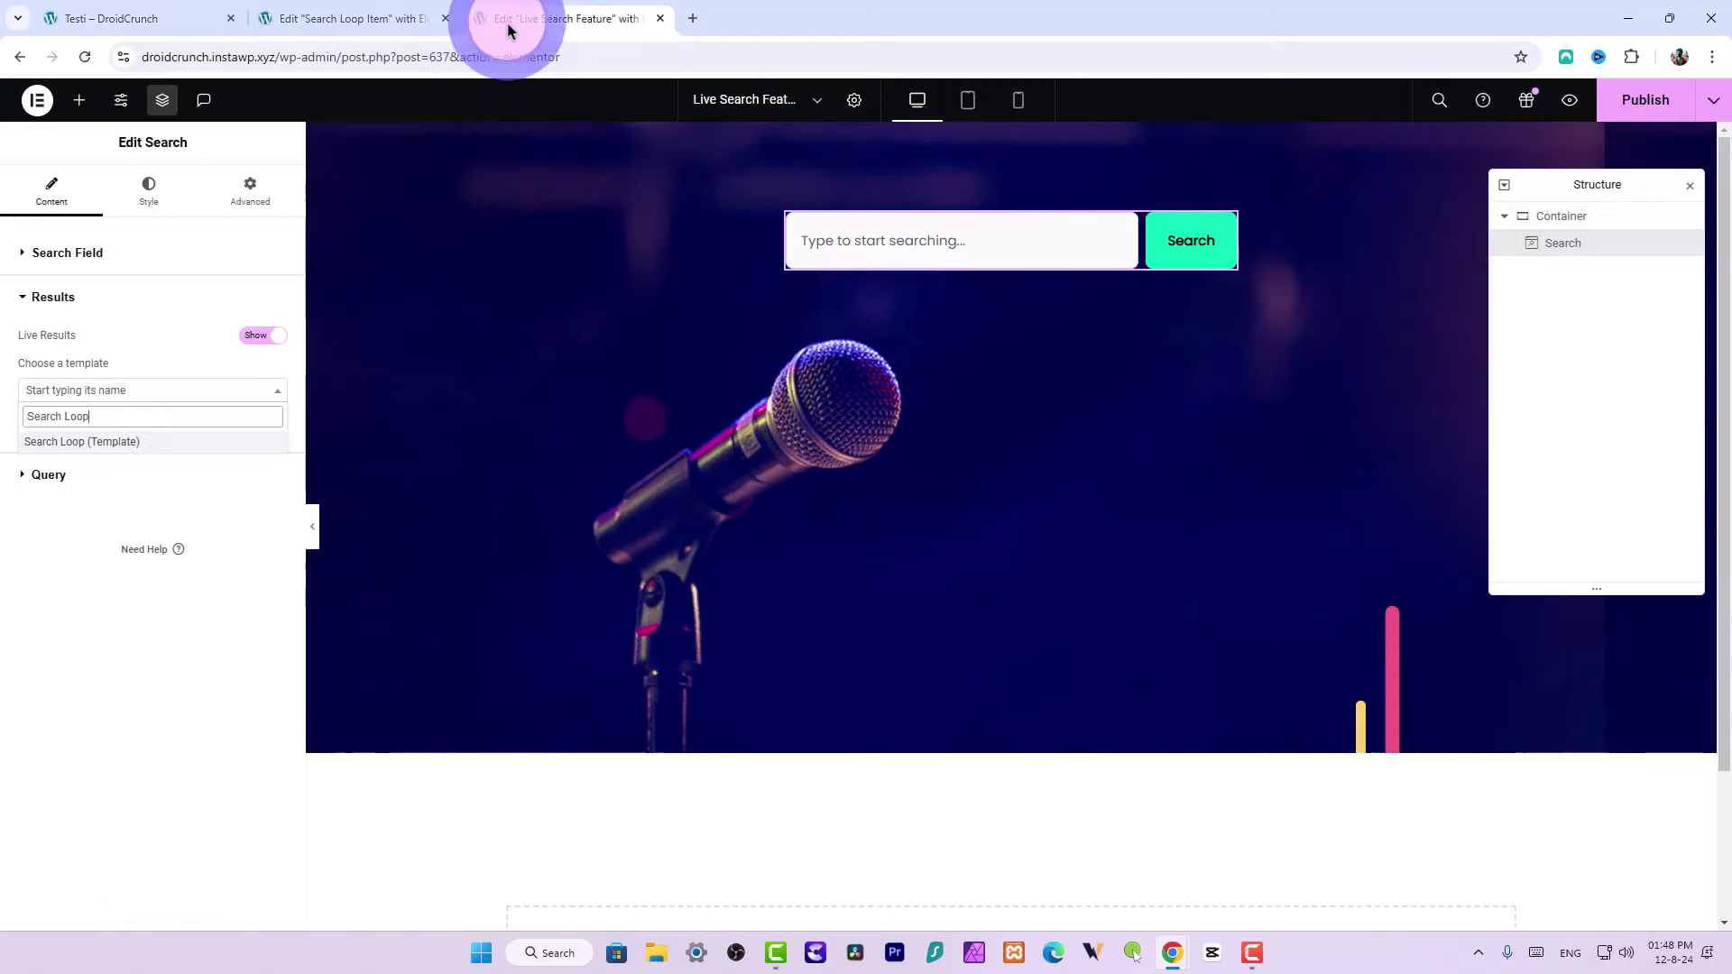
left_click(368, 24)
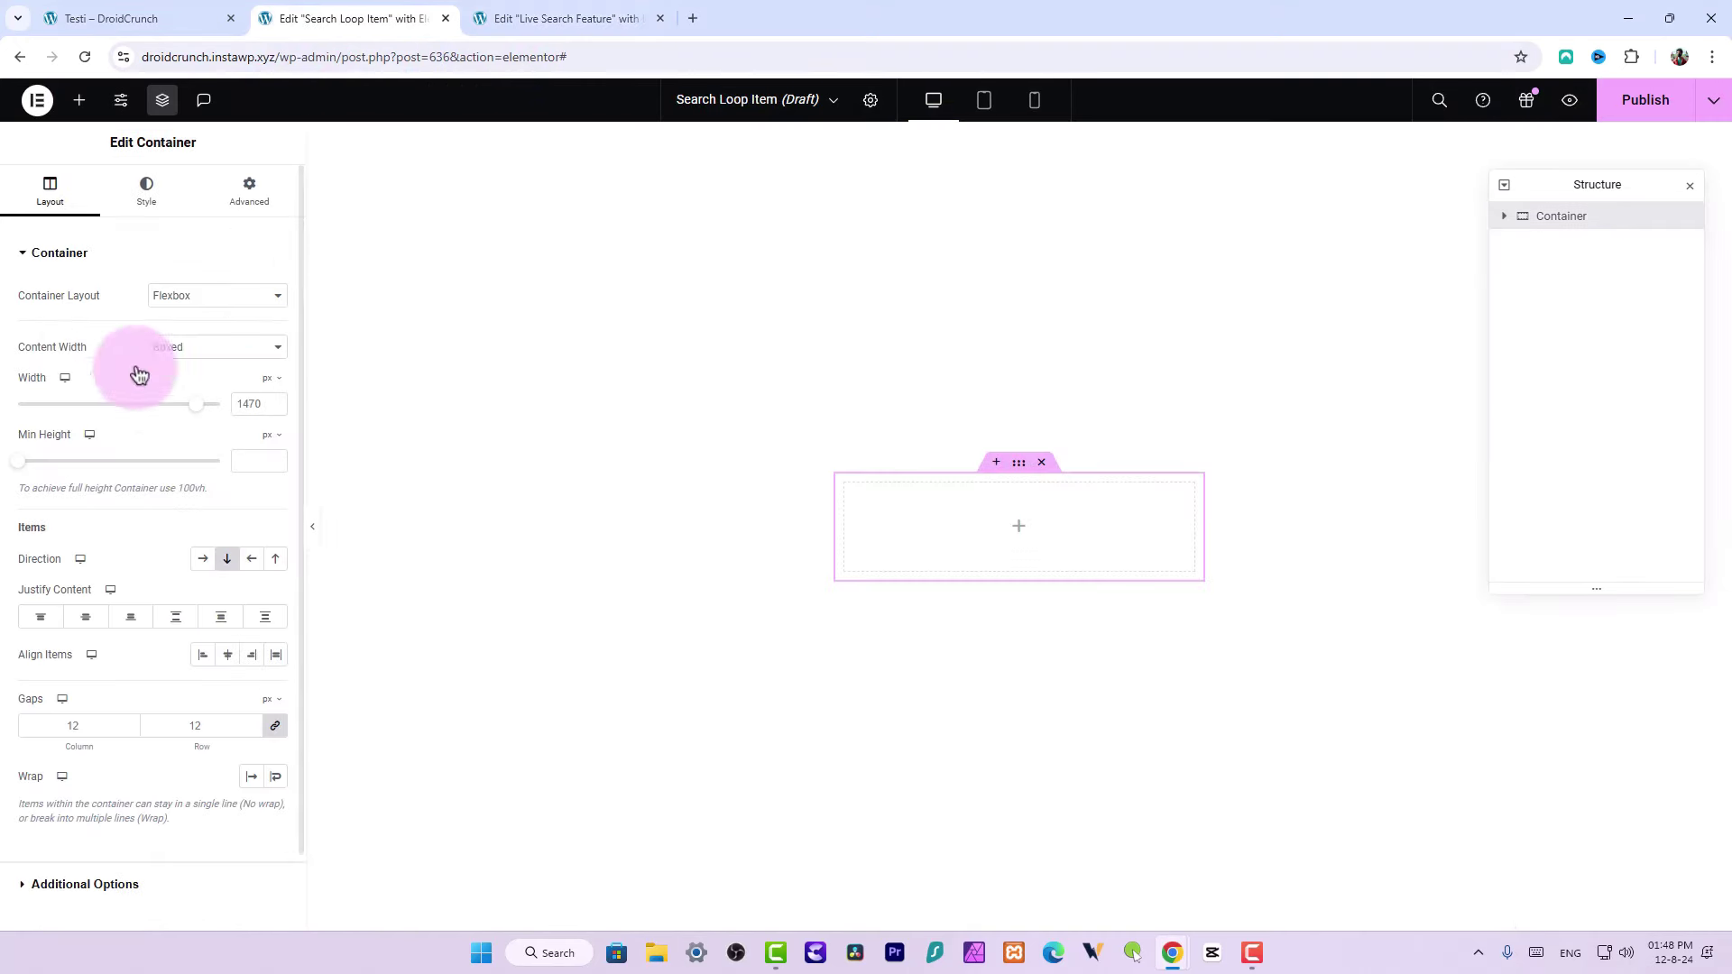
Add an Icon widget to the template's container and a Post Title widget below it
left_click(92, 99)
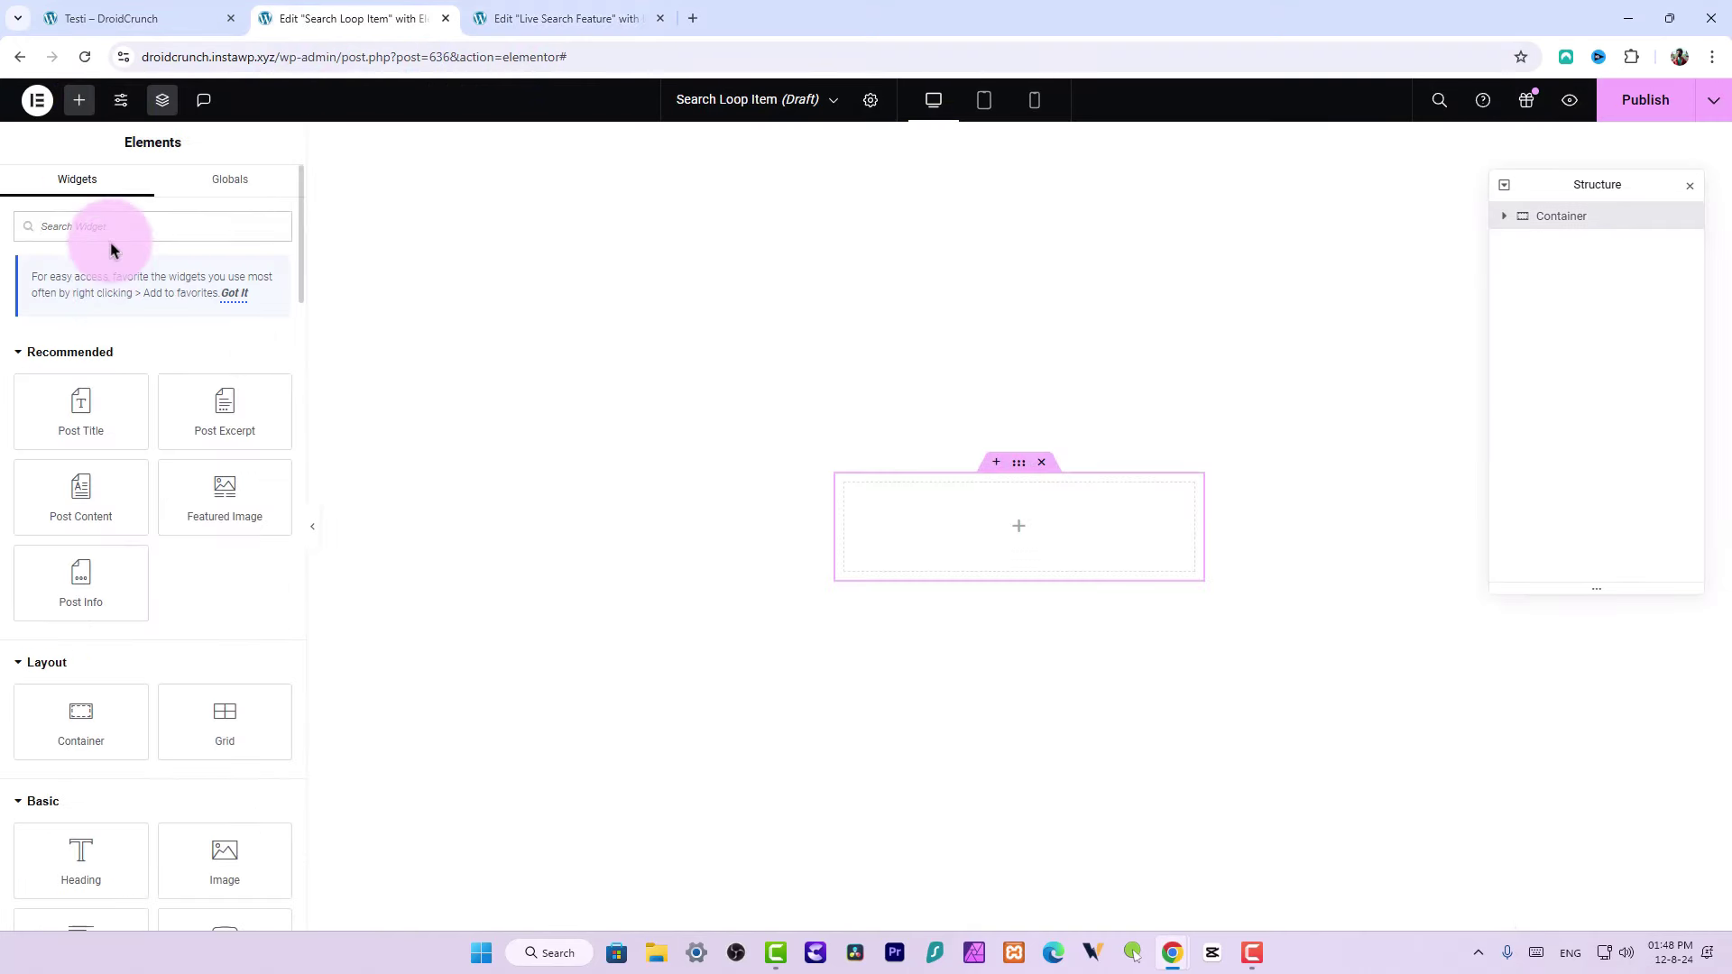
type("icon")
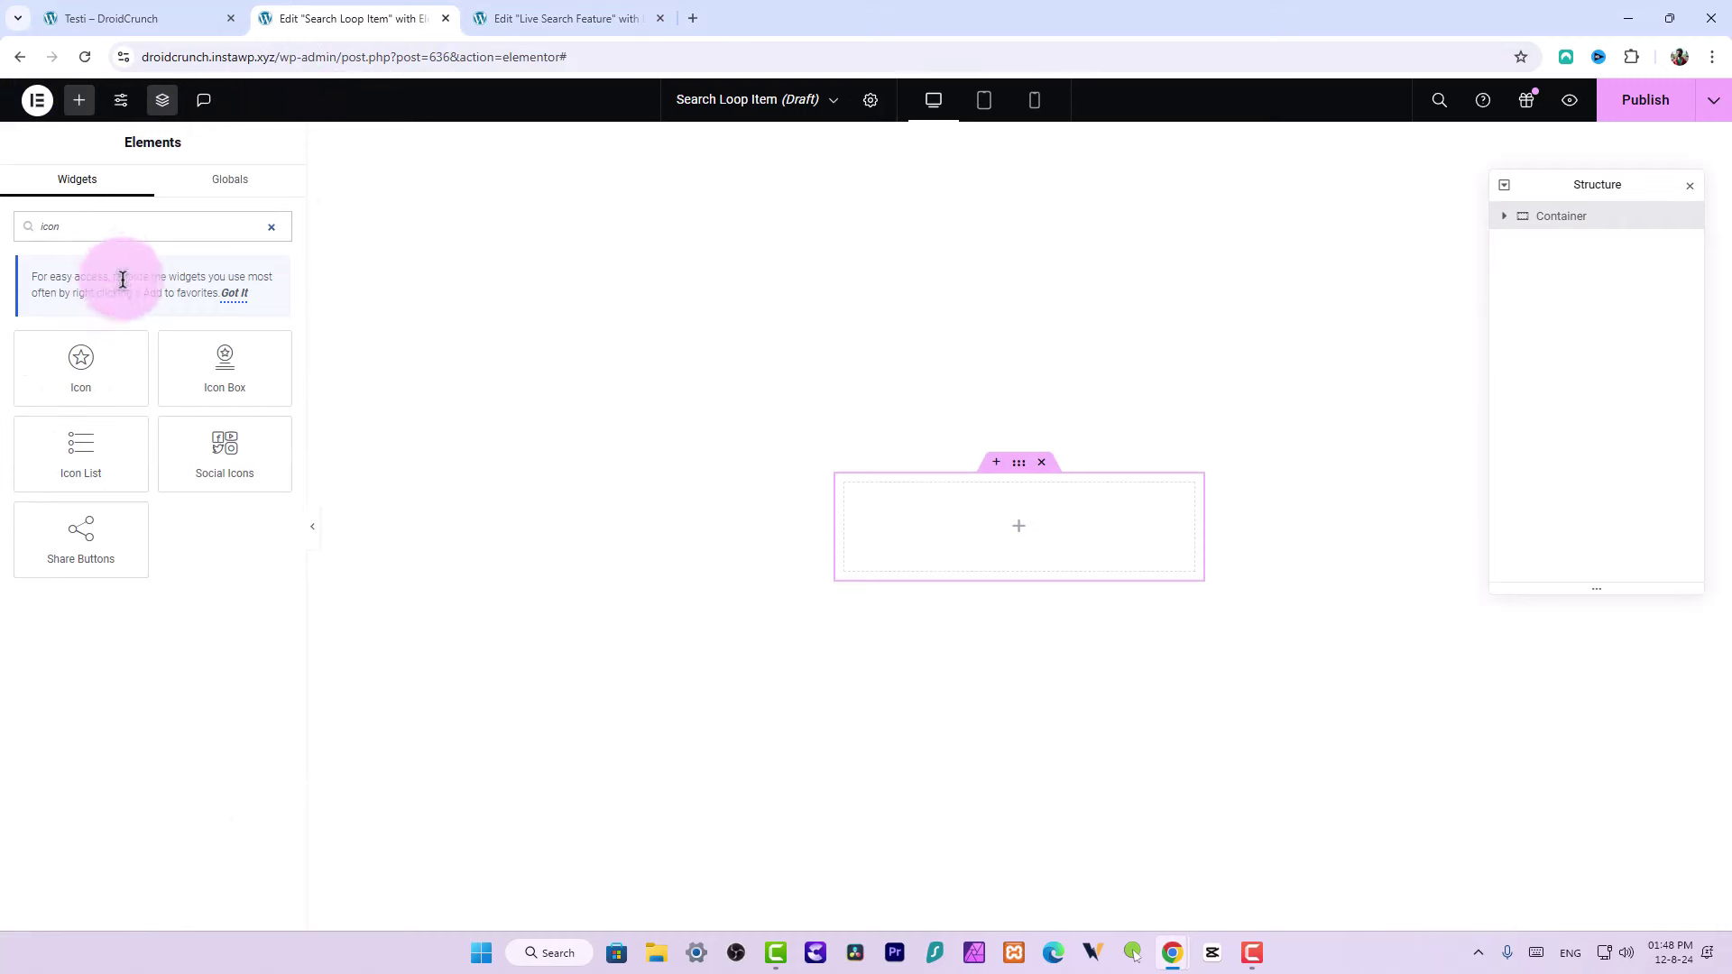
left_click_drag(87, 354, 862, 506)
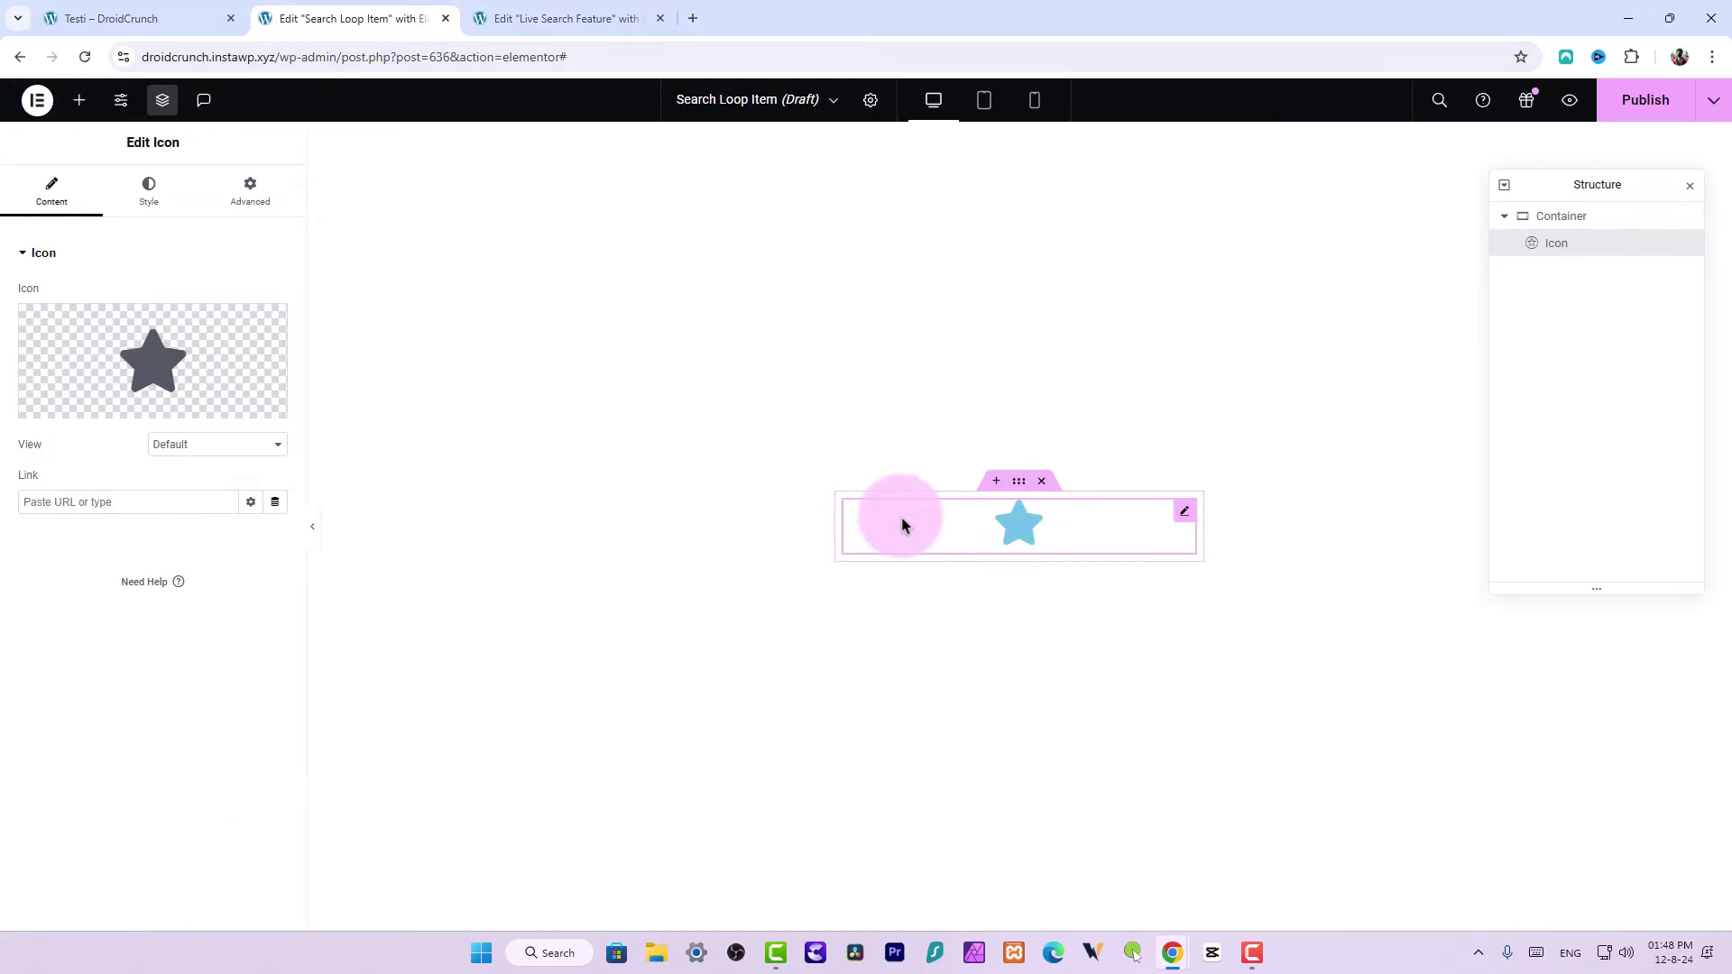
left_click(79, 99)
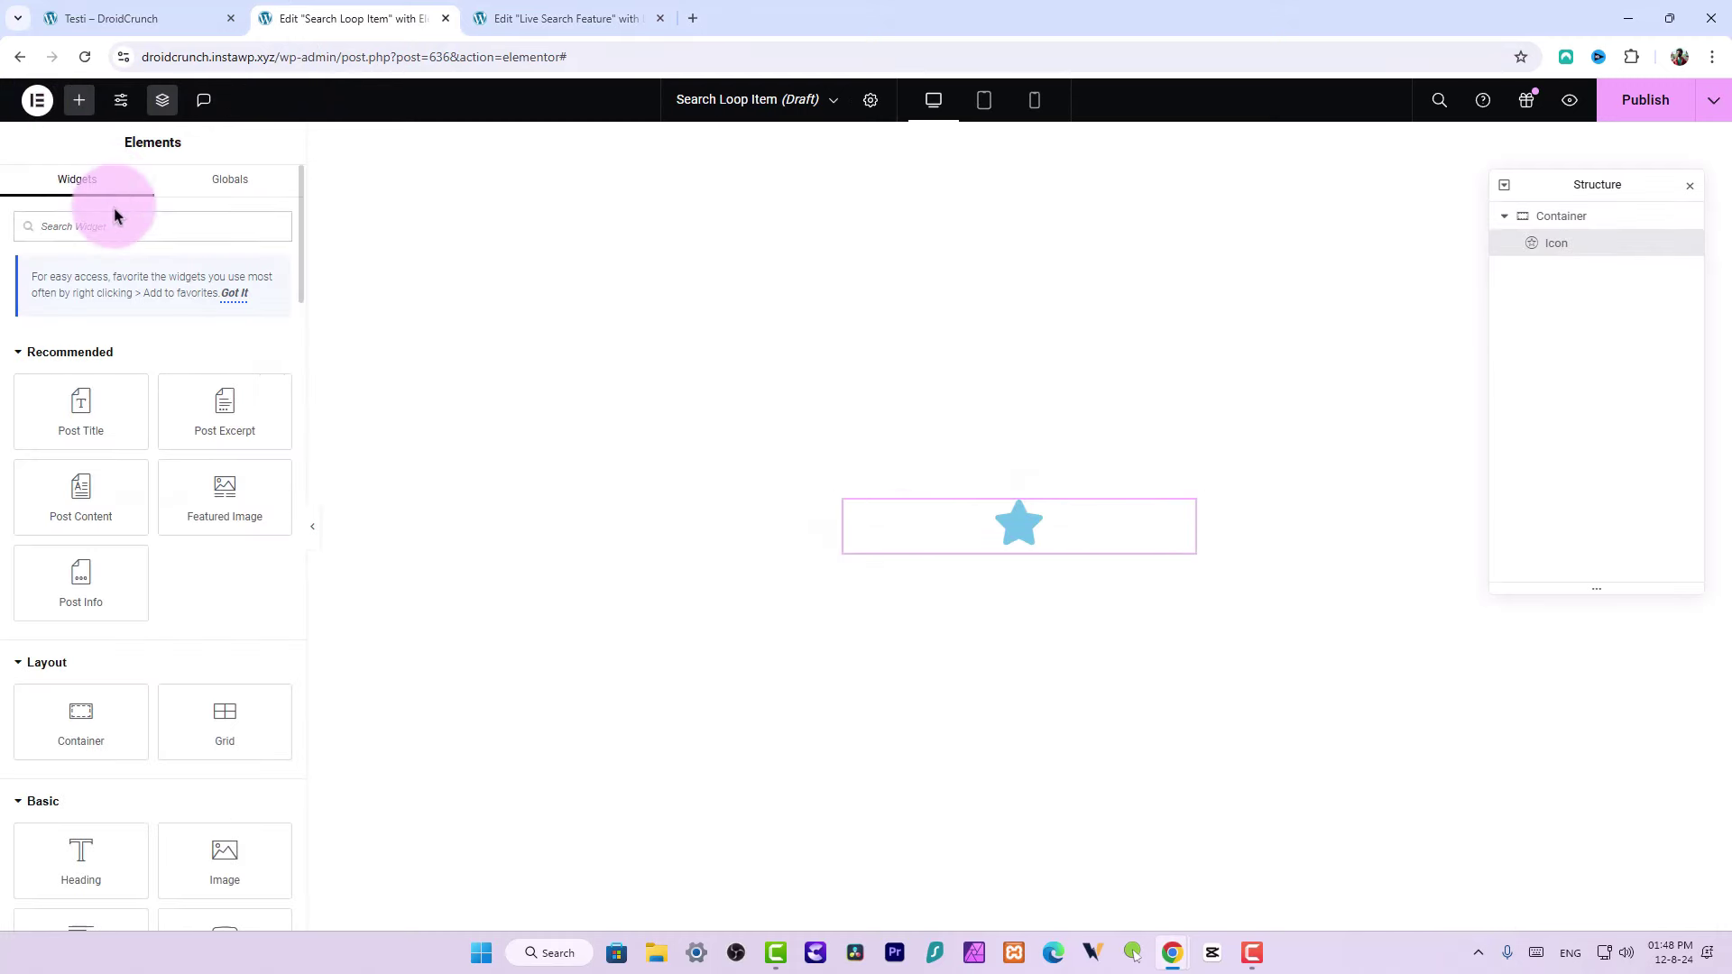
type("title")
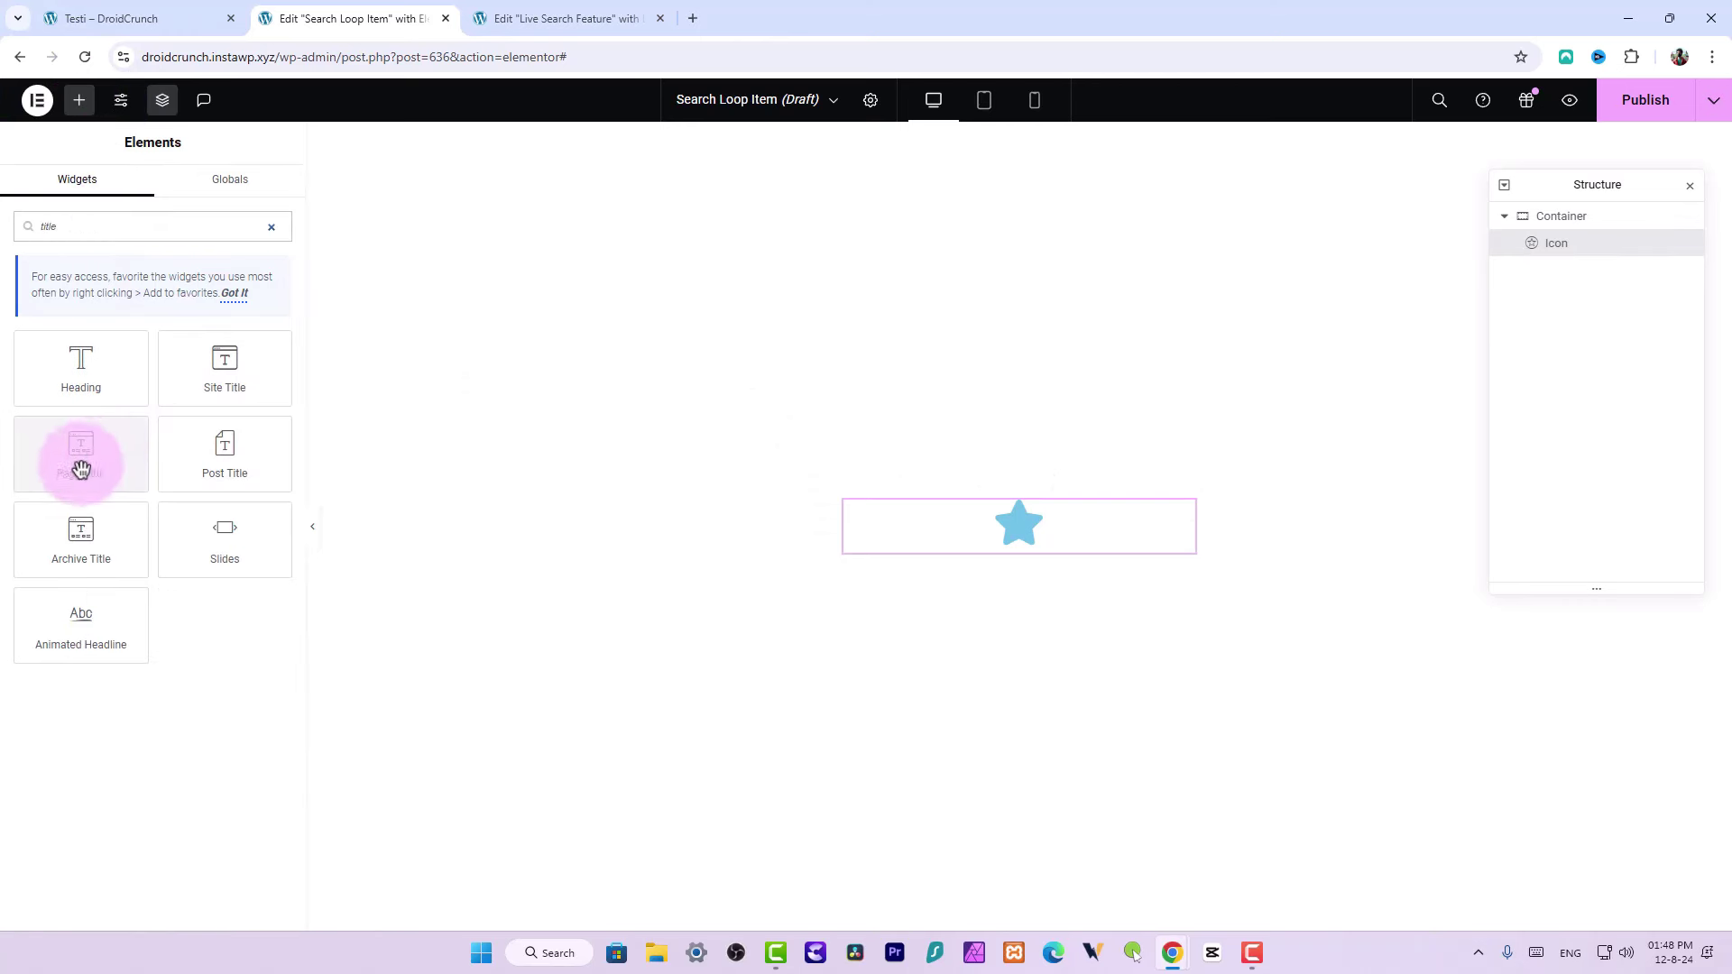
left_click_drag(217, 462, 1038, 546)
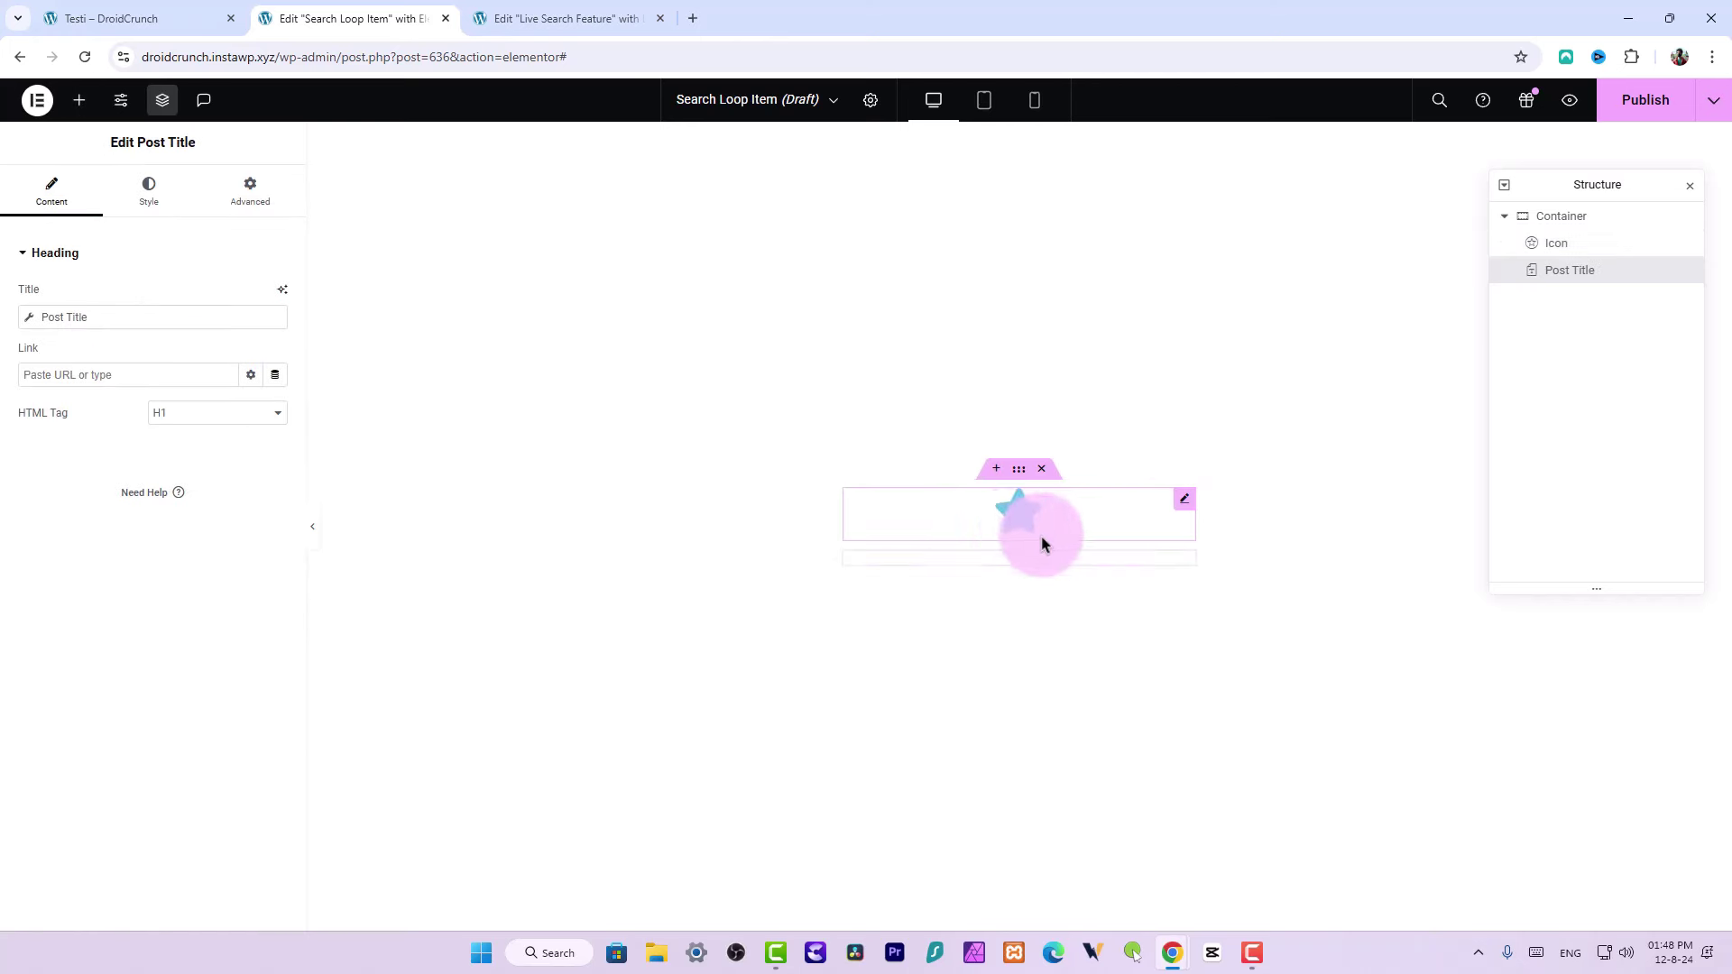
Add a Featured Image widget below the post title and set the container's direction to Row - horizontal
left_click(80, 100)
type("feat")
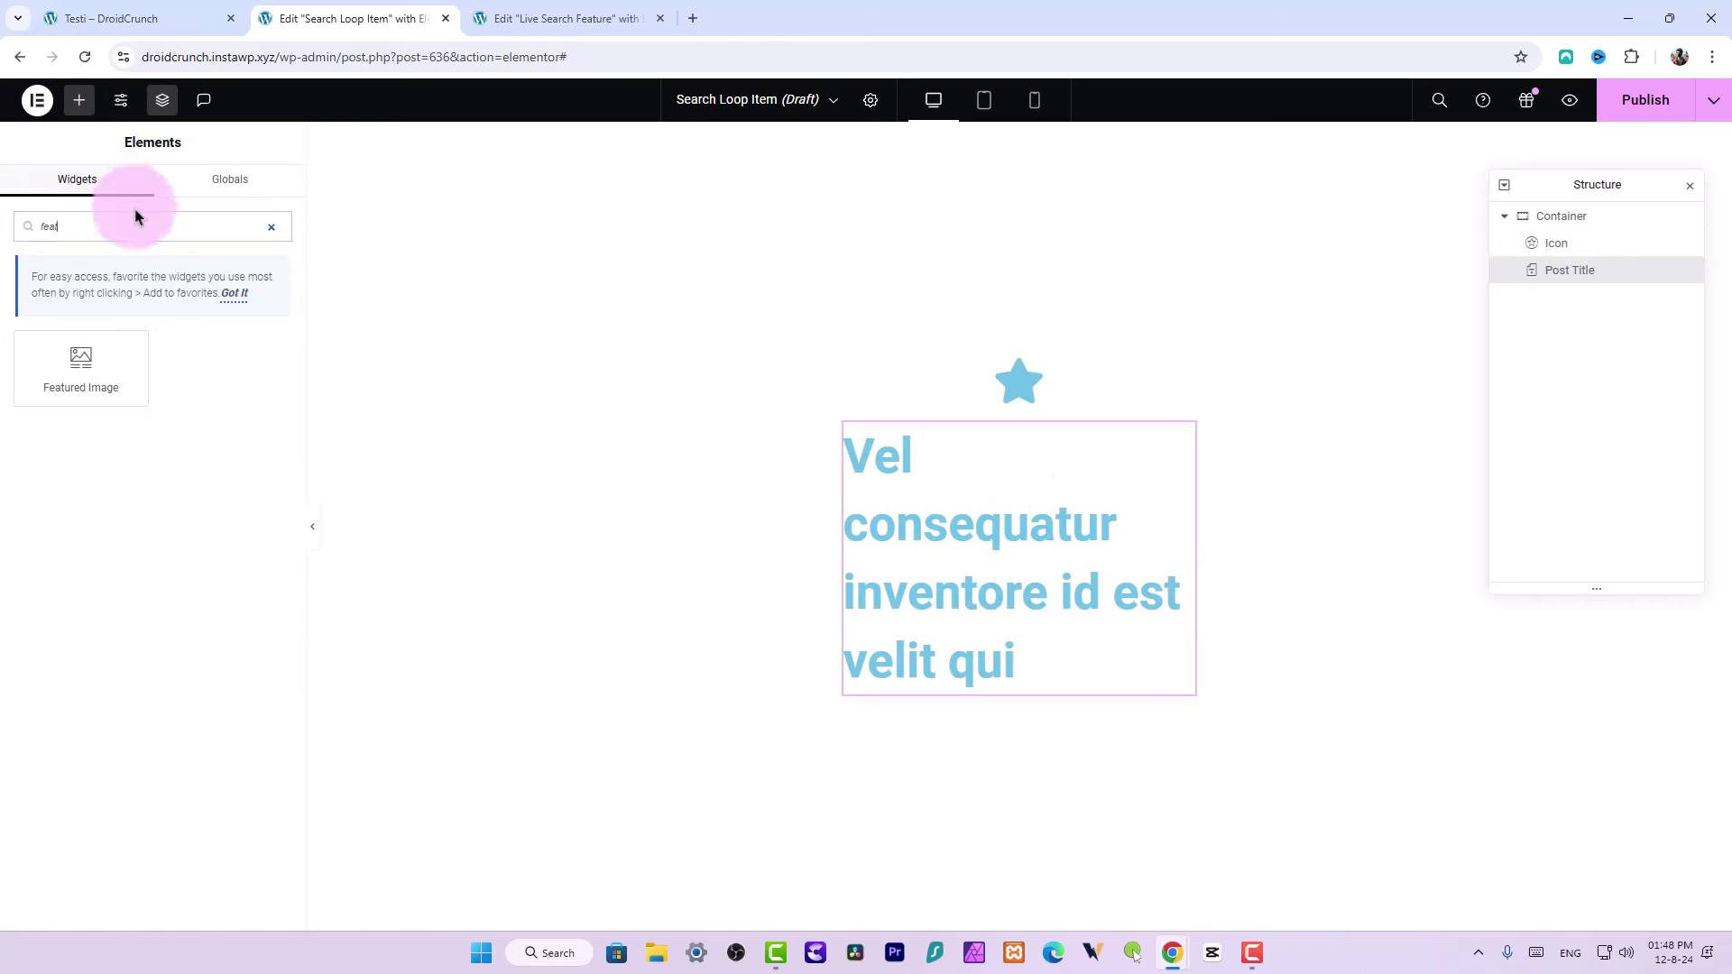
left_click_drag(80, 365, 987, 641)
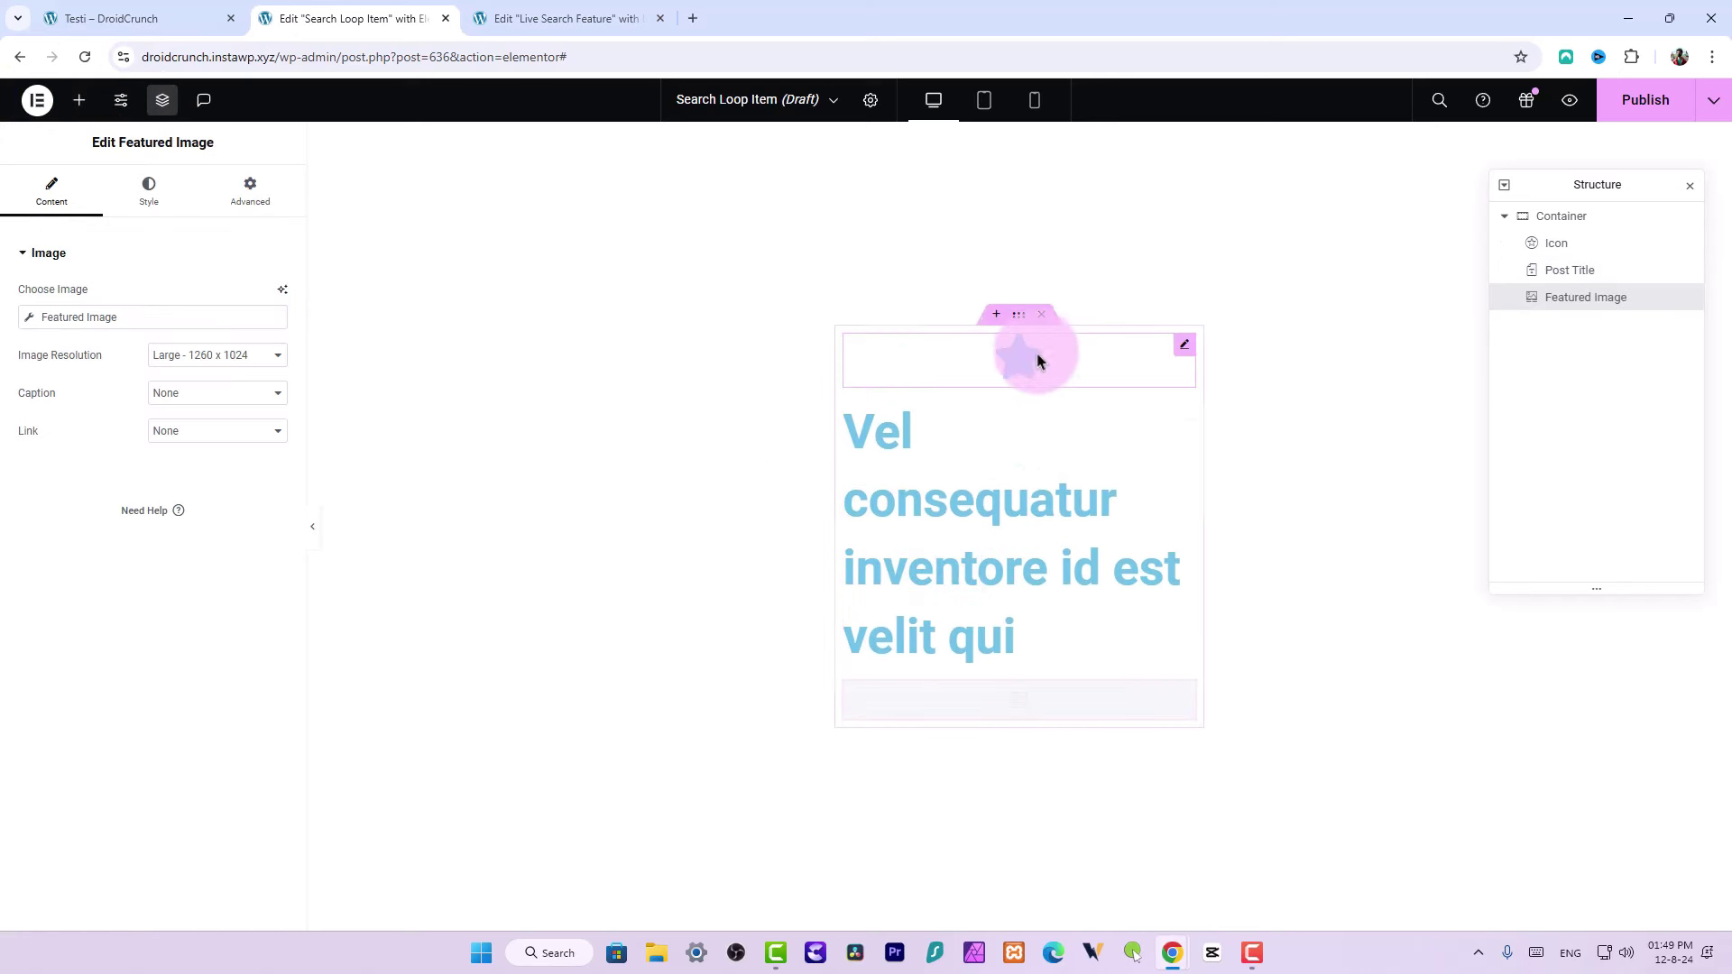
left_click(1572, 221)
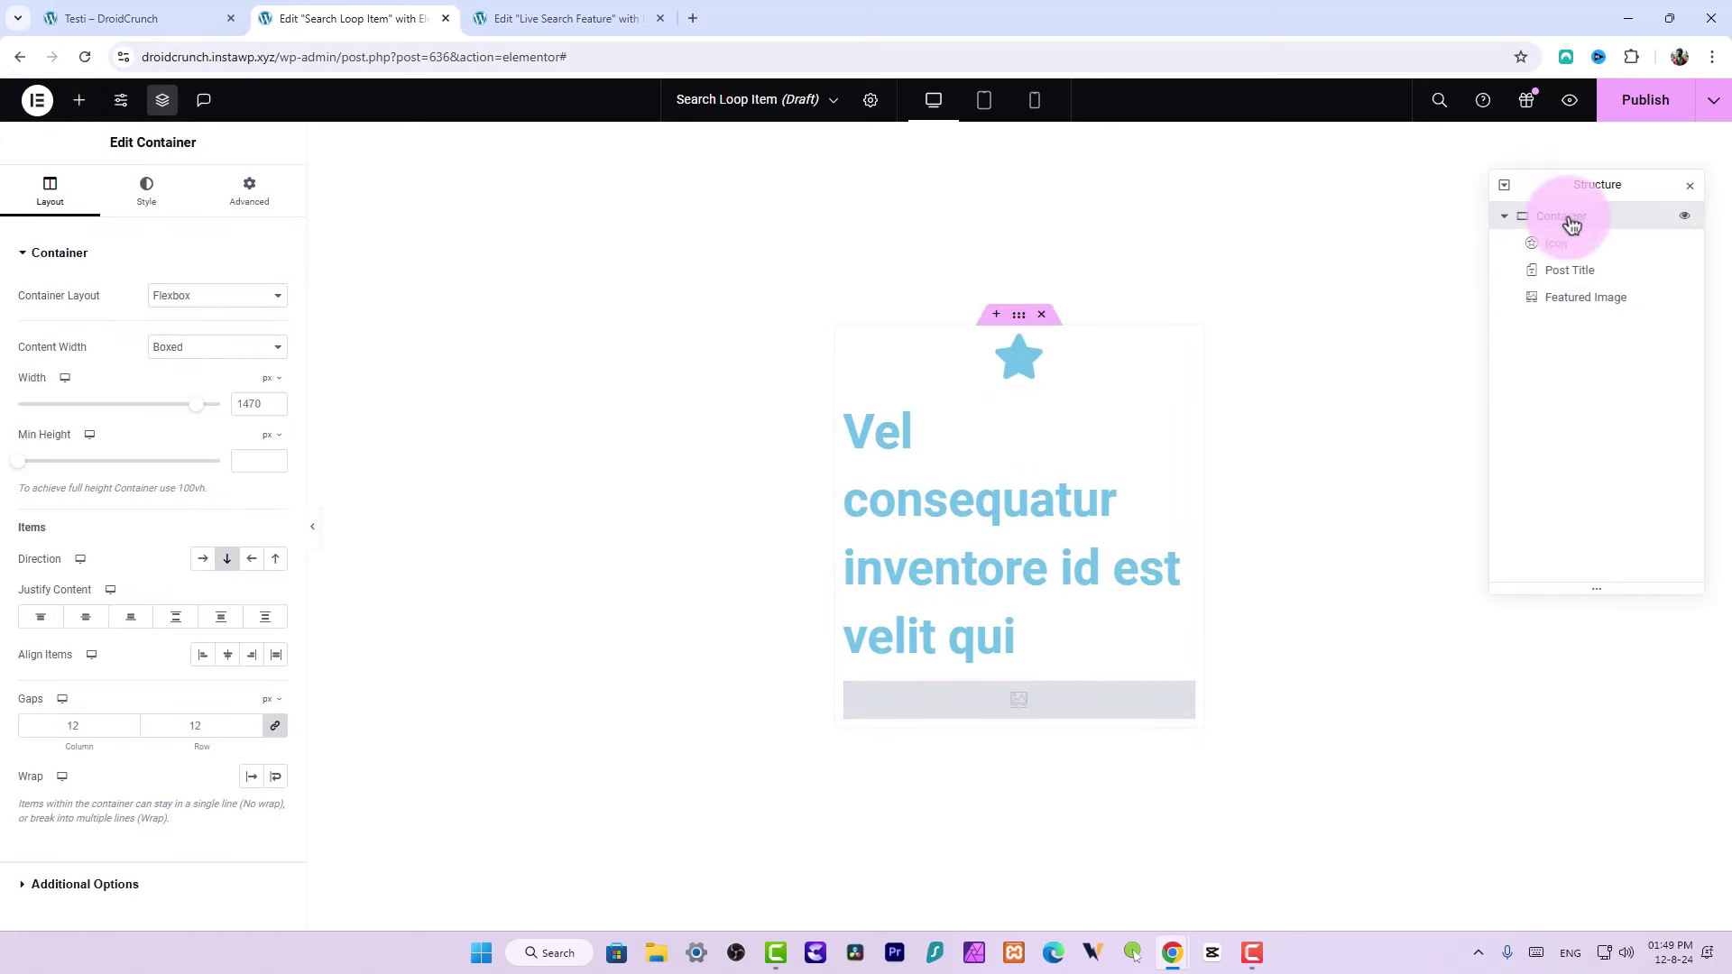
left_click(203, 558)
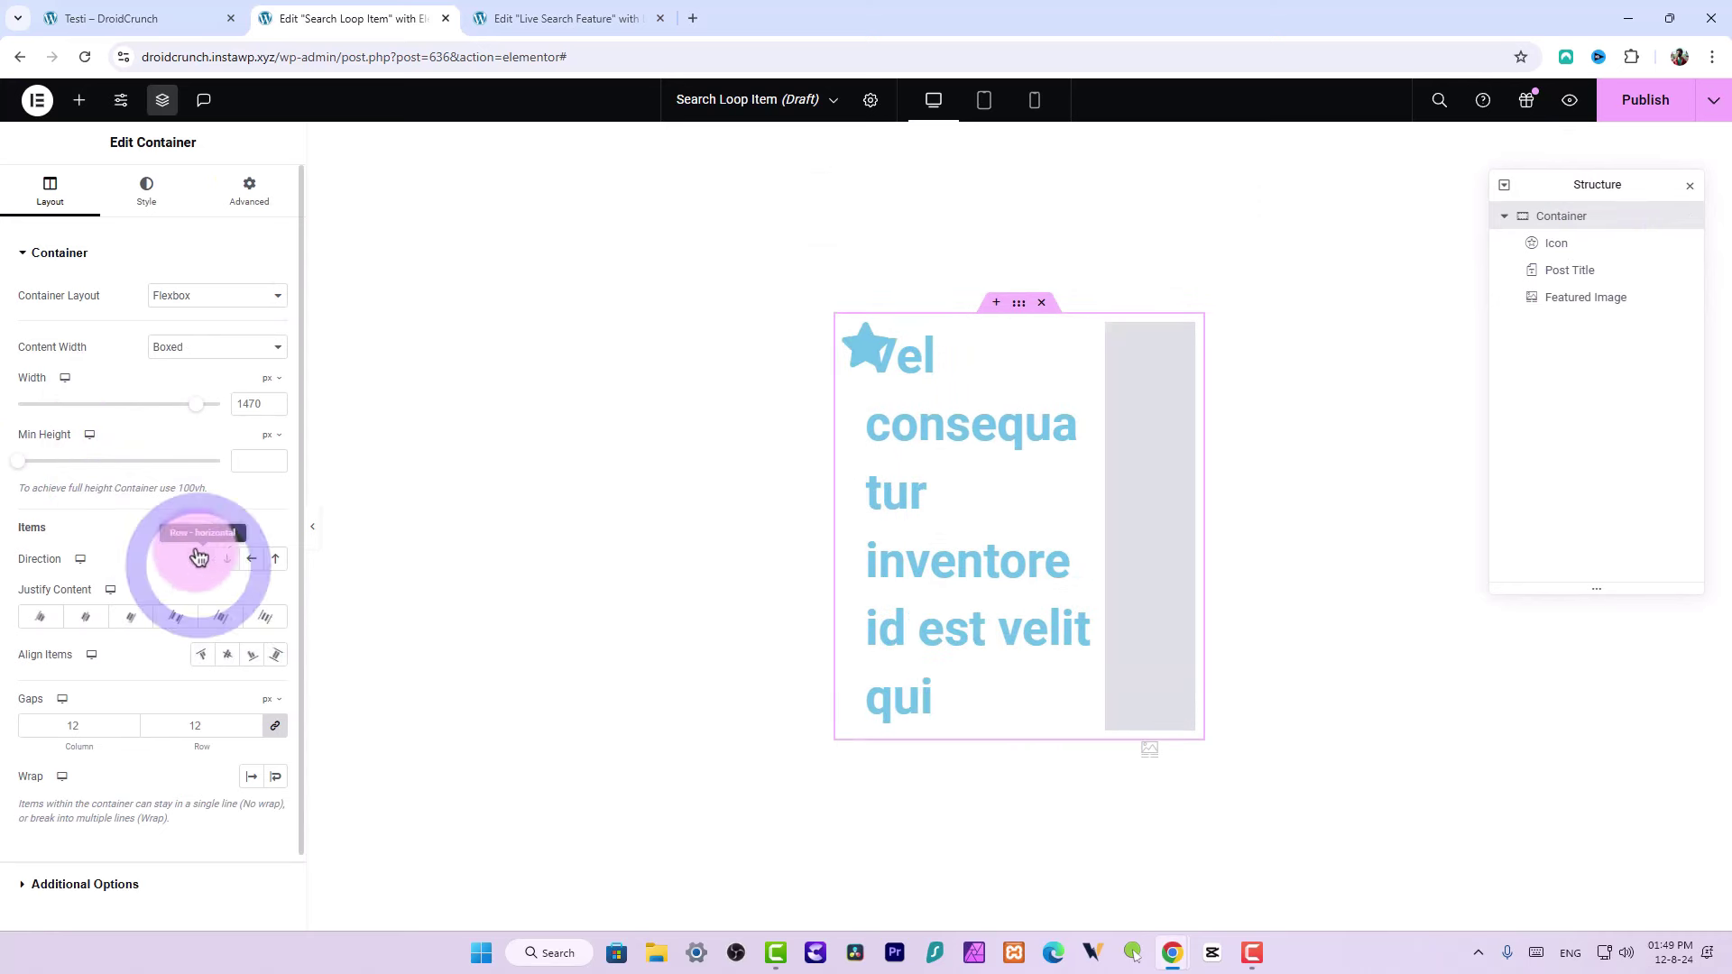
Change the star icon's primary colour to near-black #272727
left_click(855, 359)
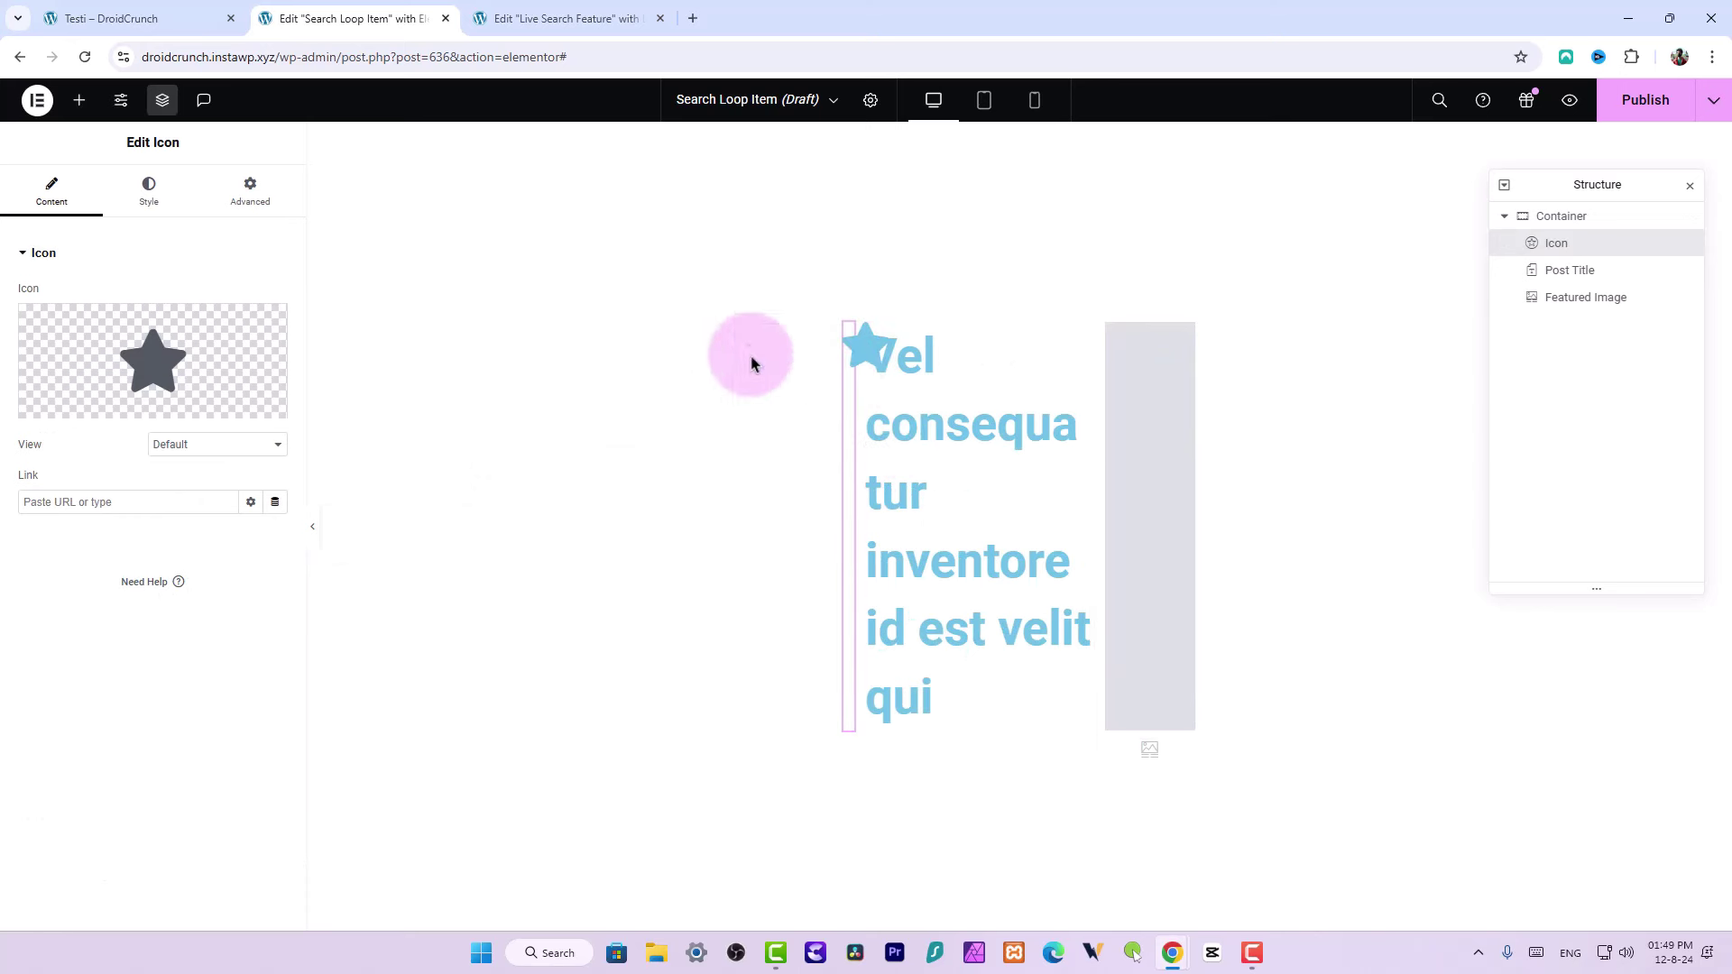
left_click(149, 190)
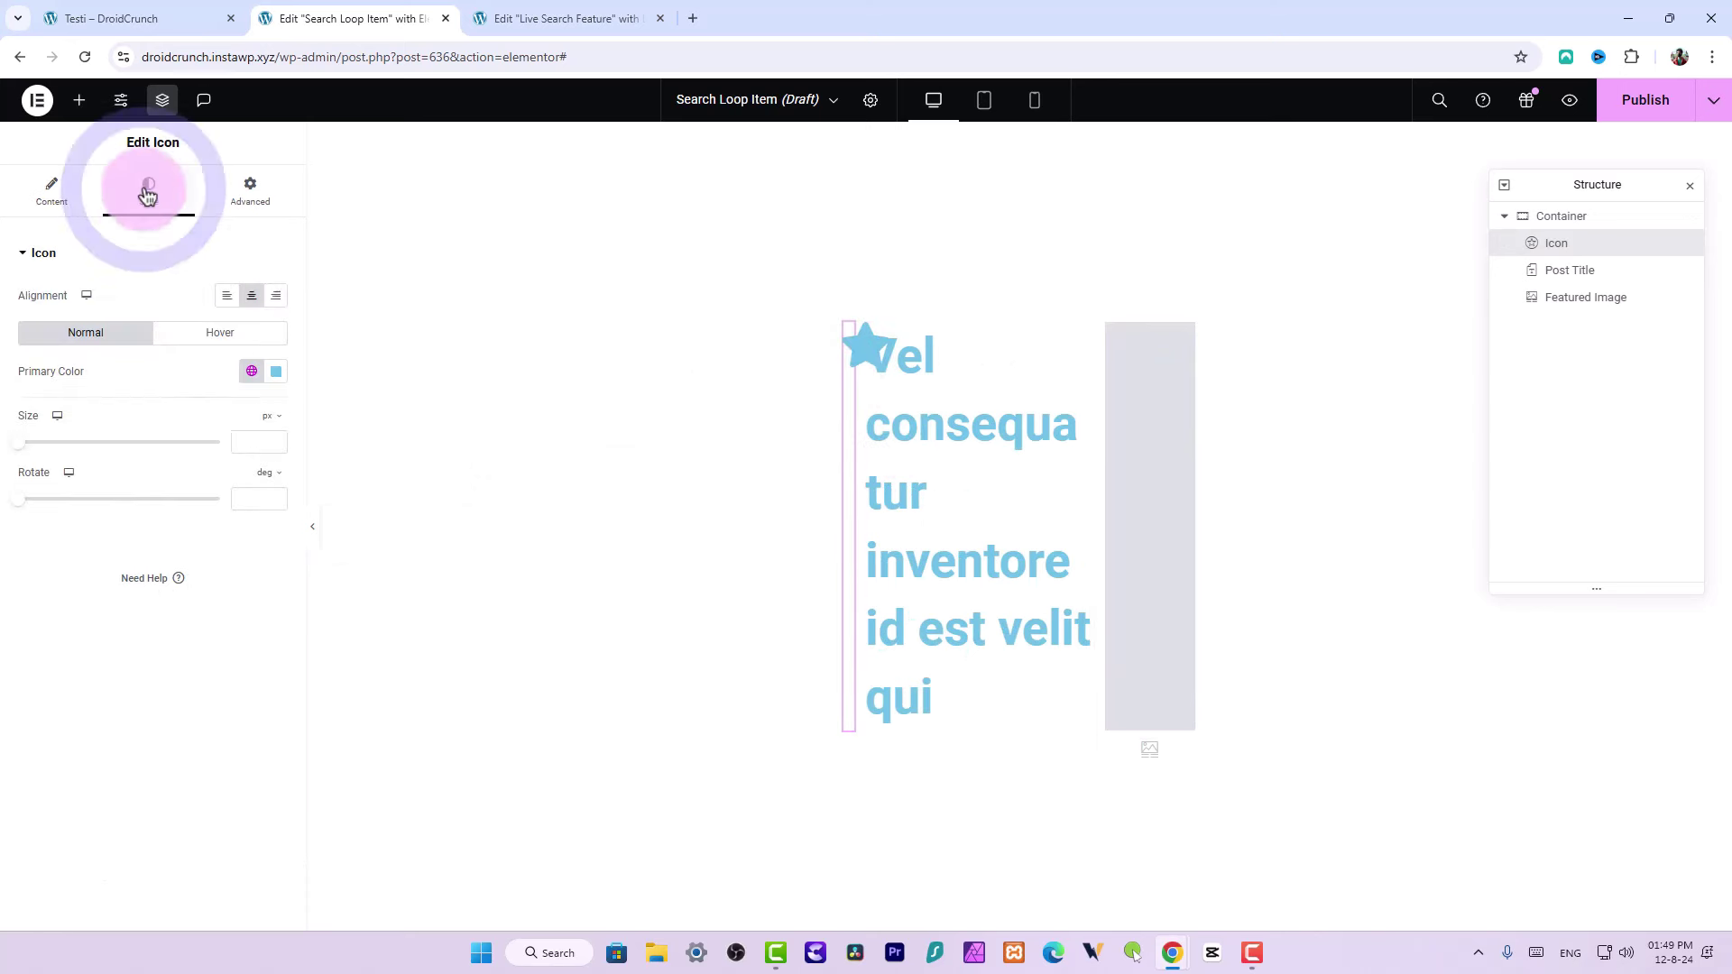
left_click(278, 384)
left_click_drag(229, 502, 162, 549)
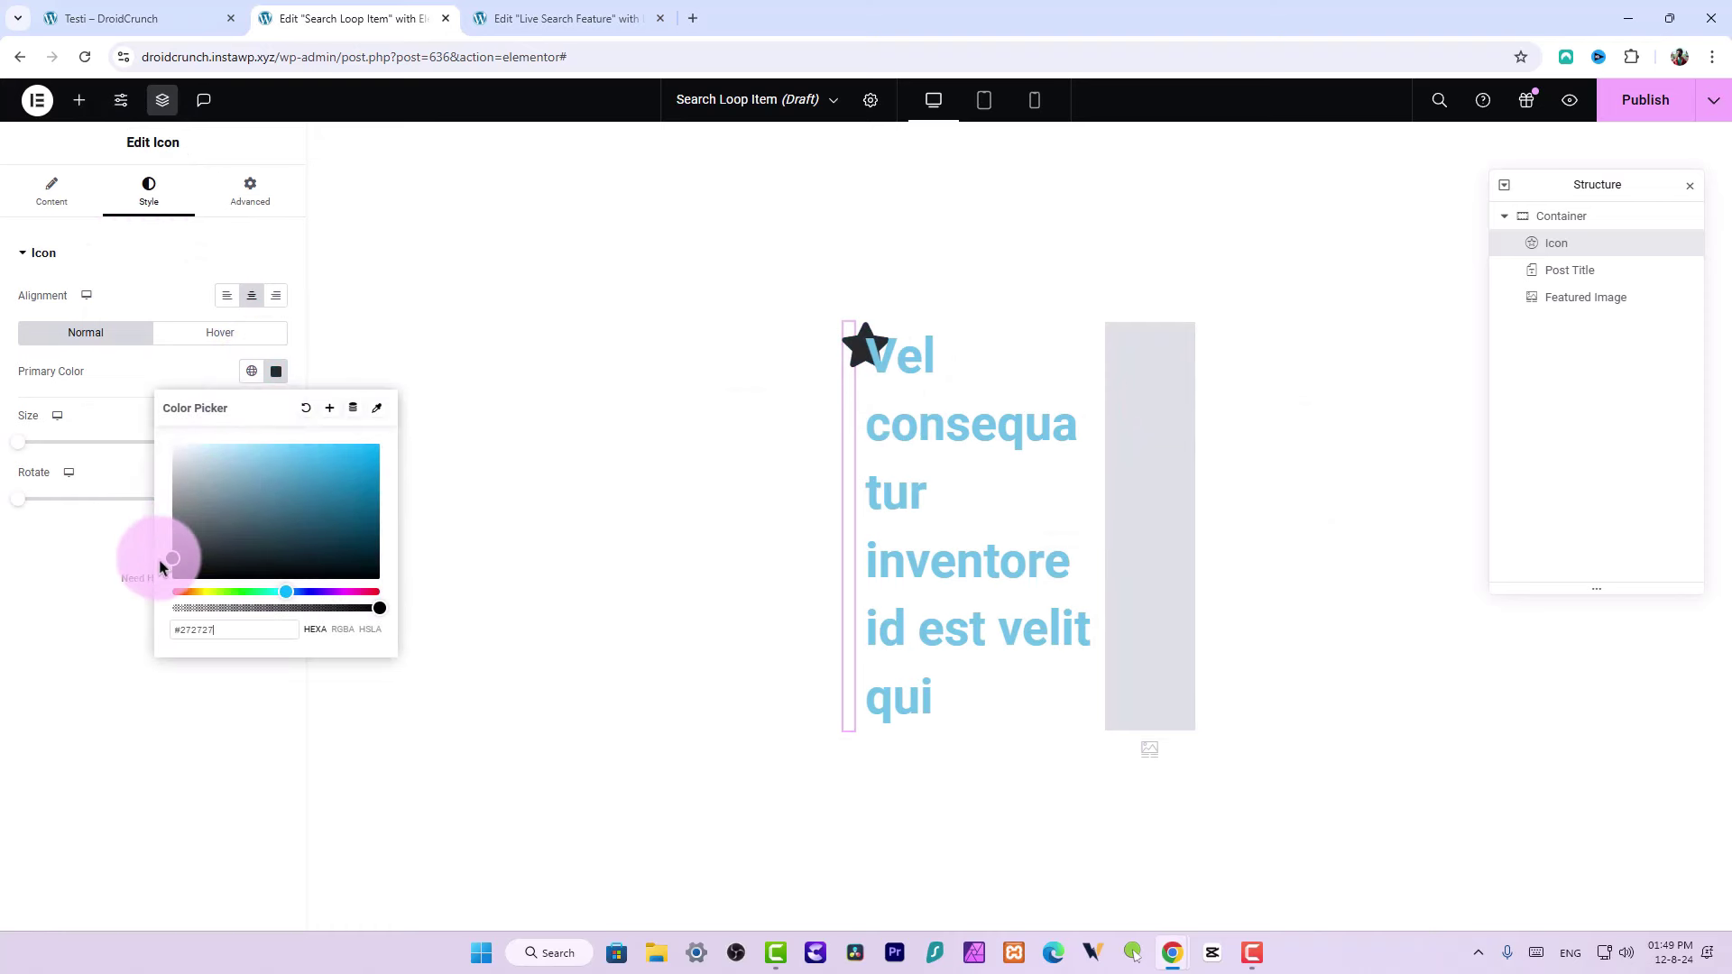
left_click(155, 359)
Replace the star with the Search magnifier icon from the icon library and set its size to 23 px
left_click(90, 193)
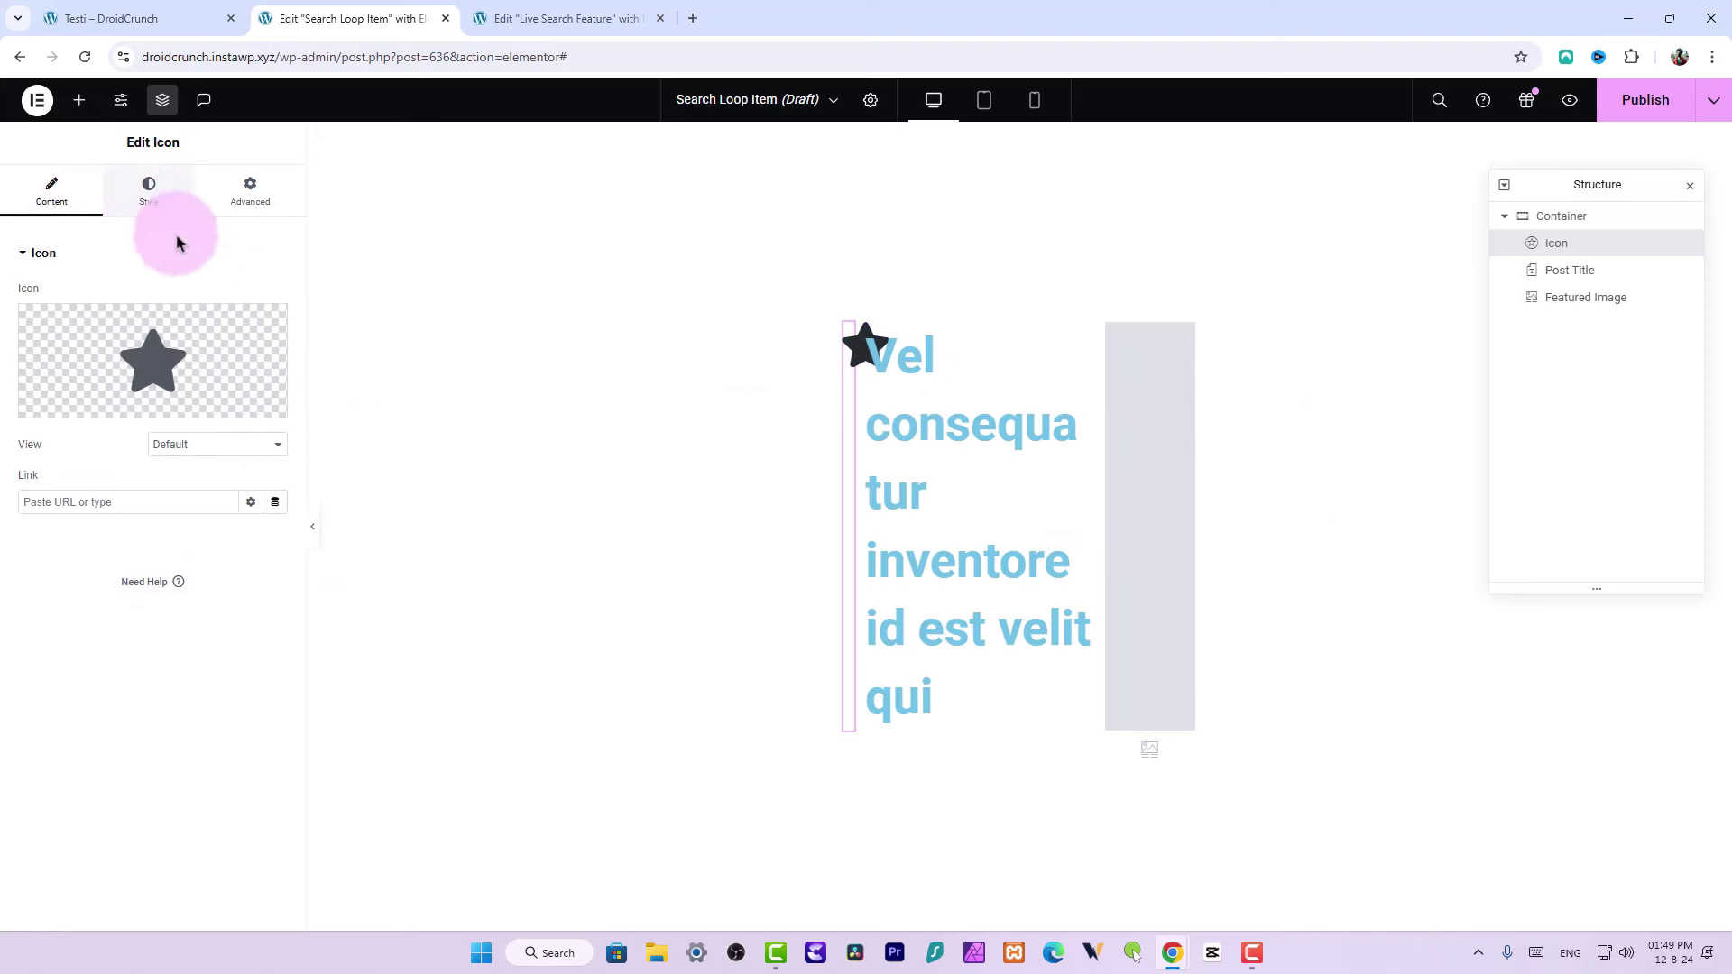
left_click(193, 333)
left_click(922, 229)
type("searc")
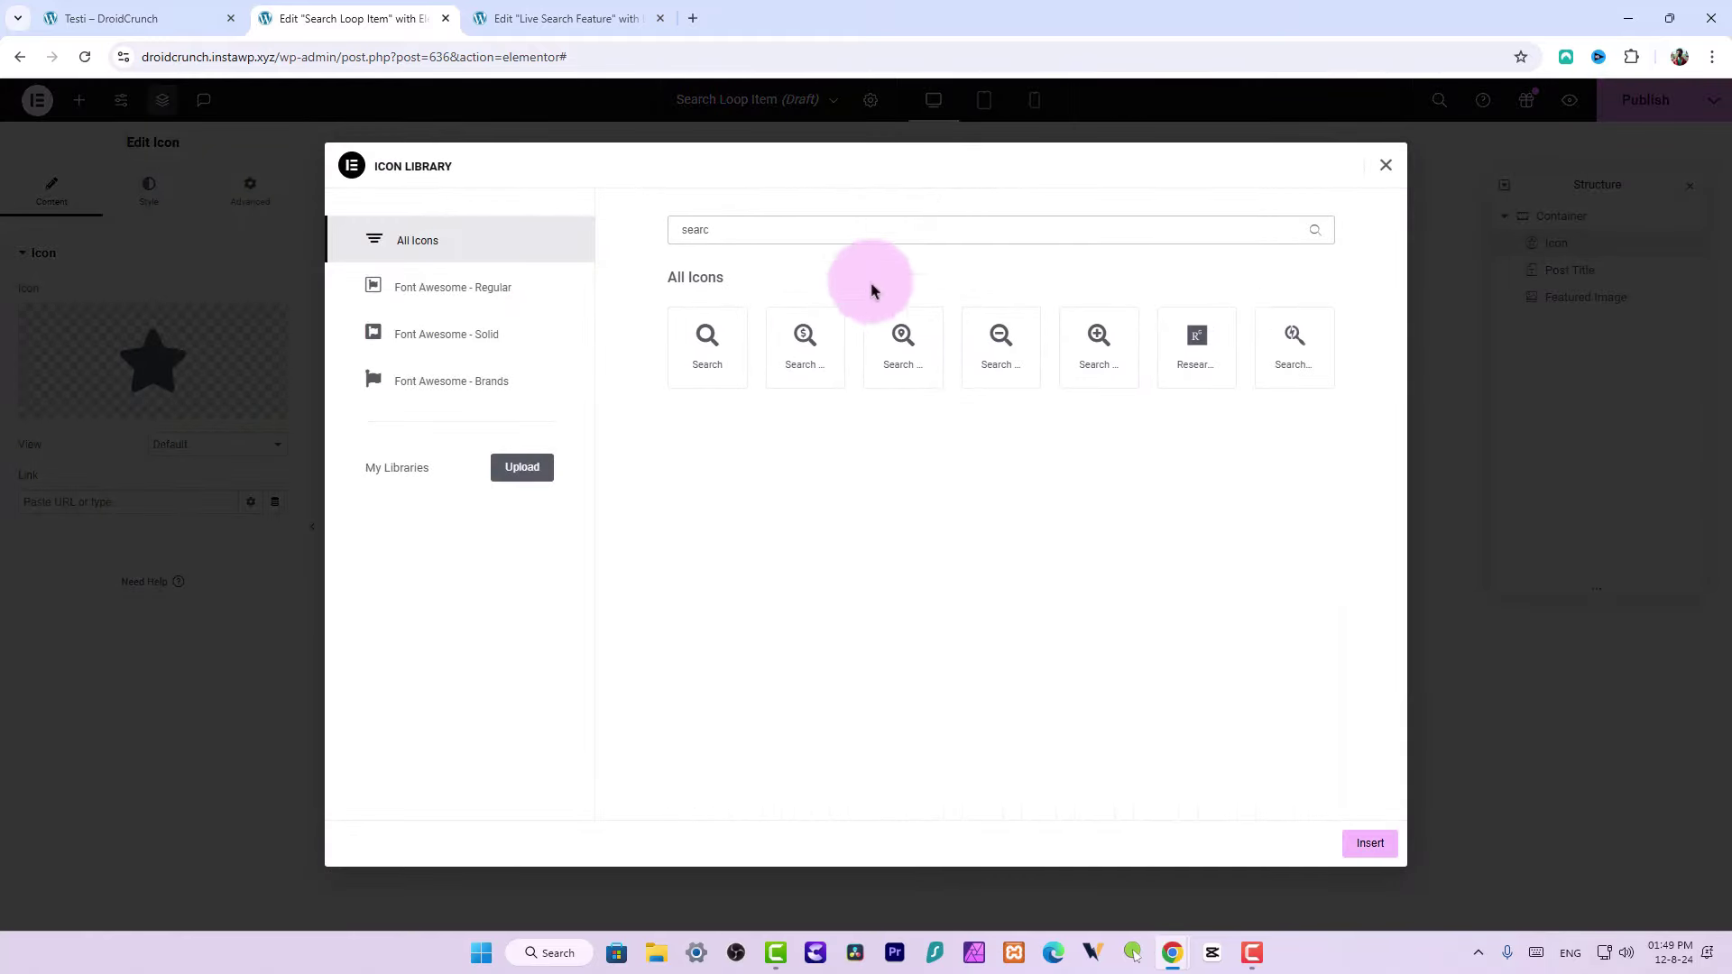
left_click(732, 339)
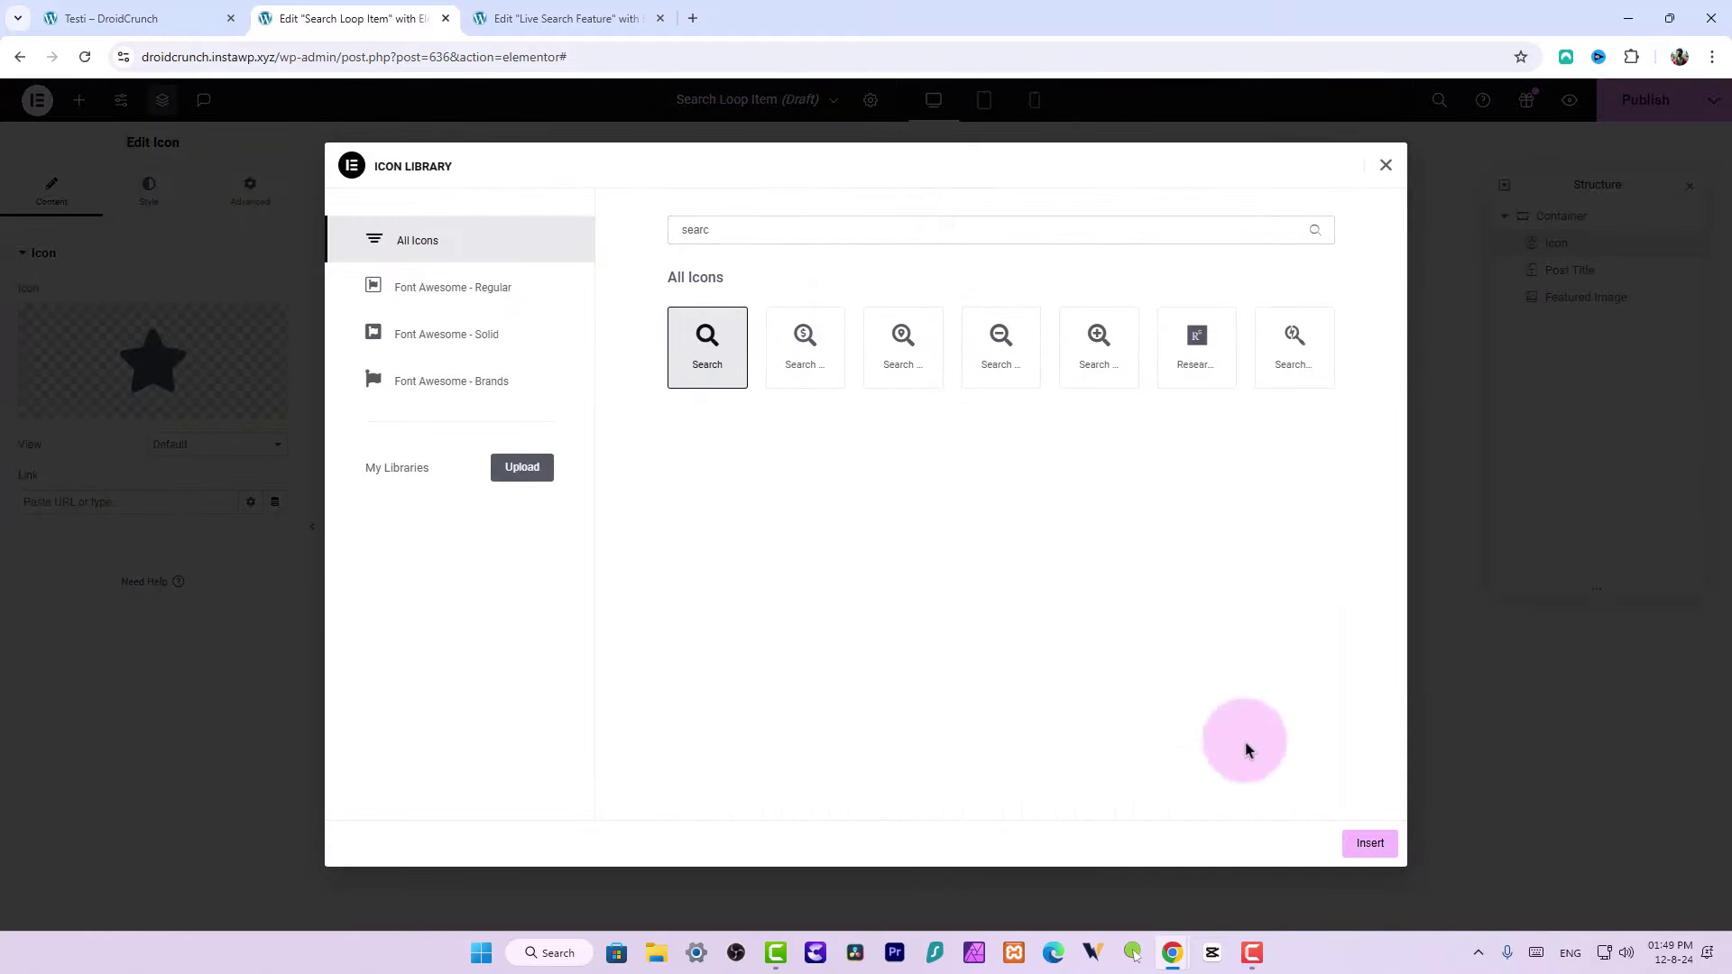
left_click(1360, 839)
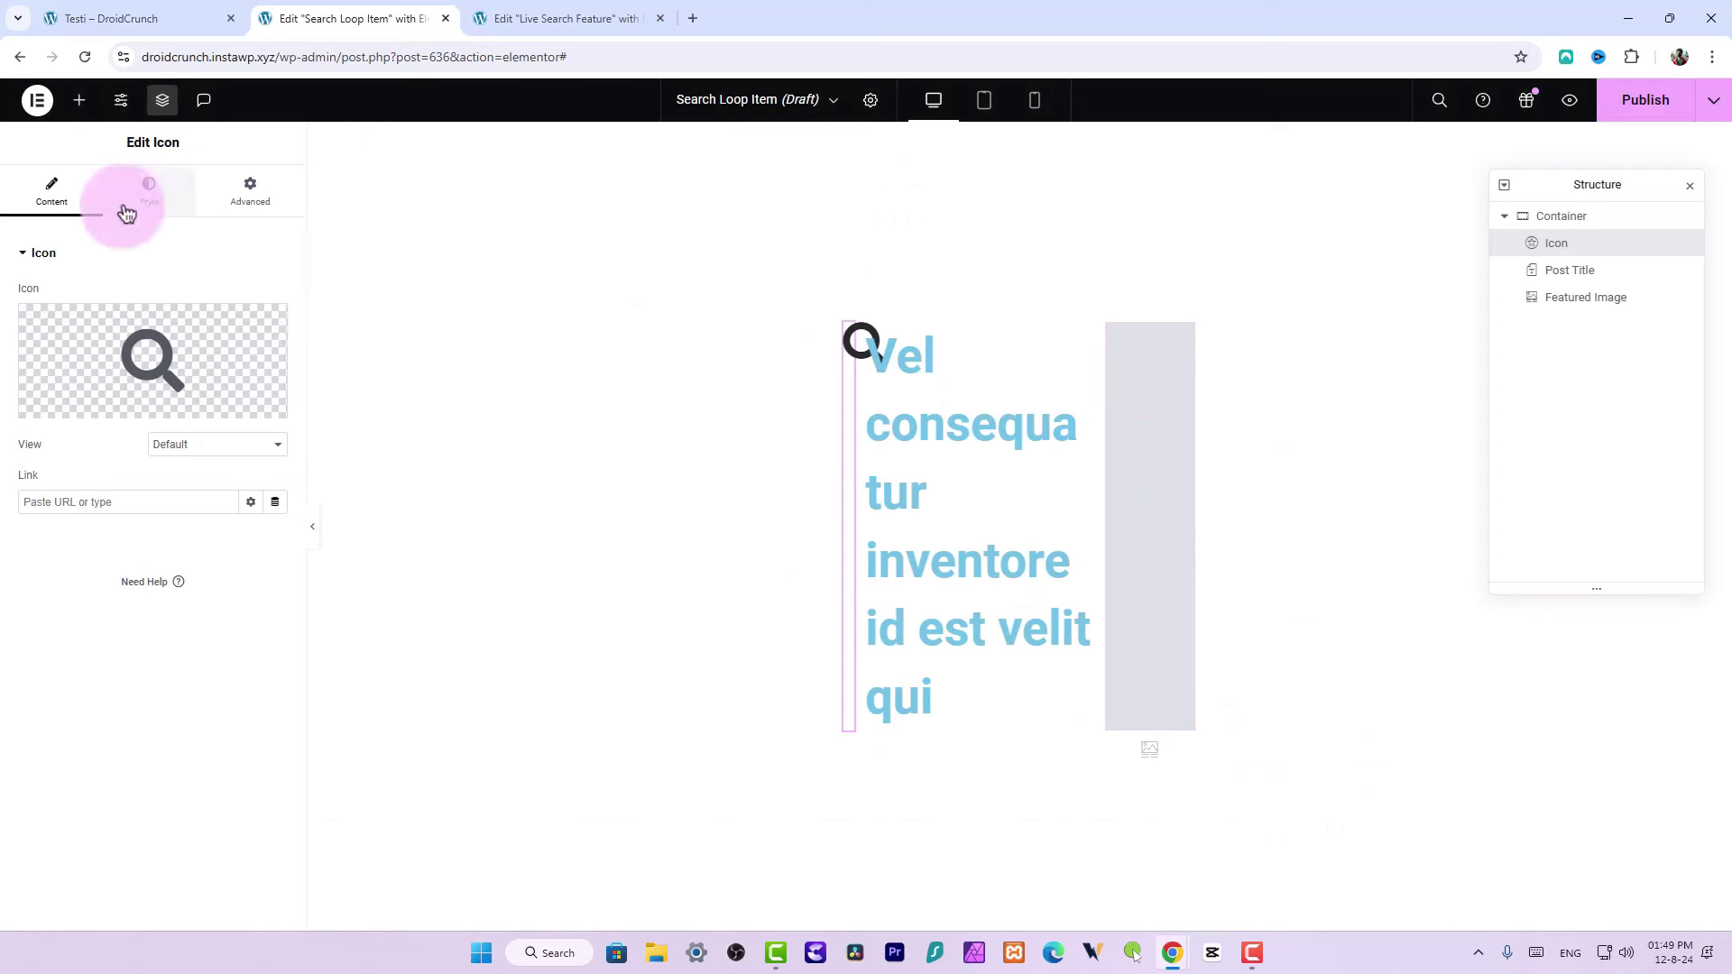
left_click(133, 206)
left_click_drag(19, 442, 35, 451)
Reduce the post title's typography size to about 16 px
left_click(911, 370)
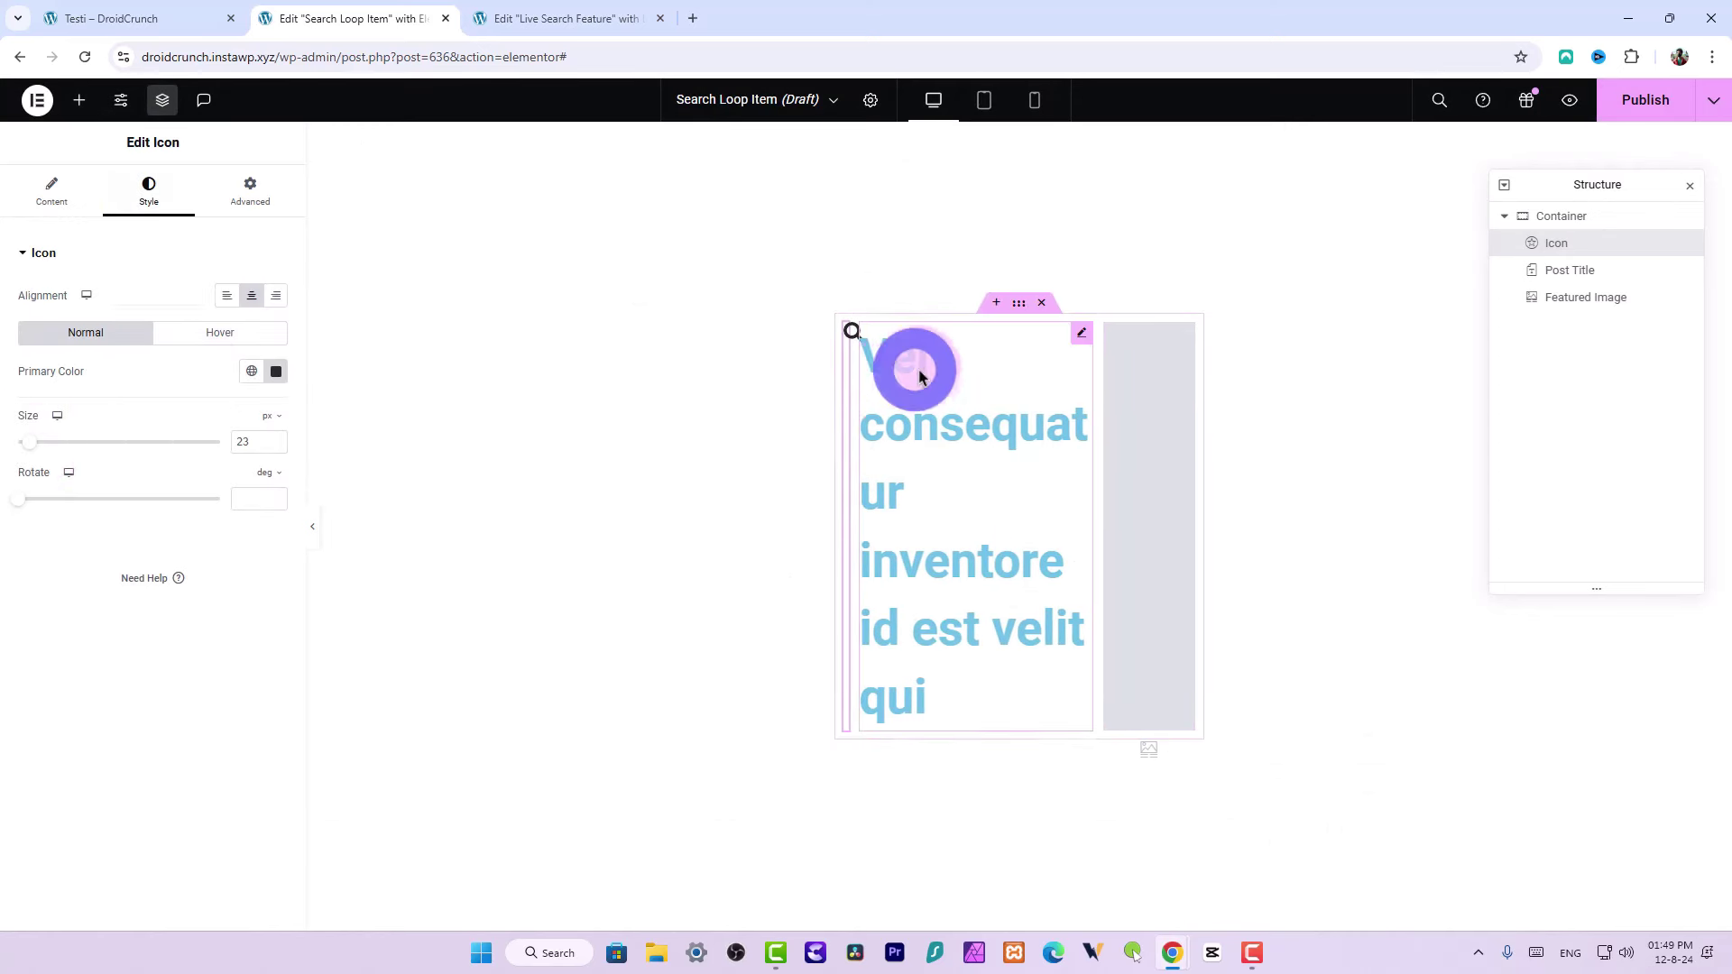
left_click(121, 195)
left_click(275, 371)
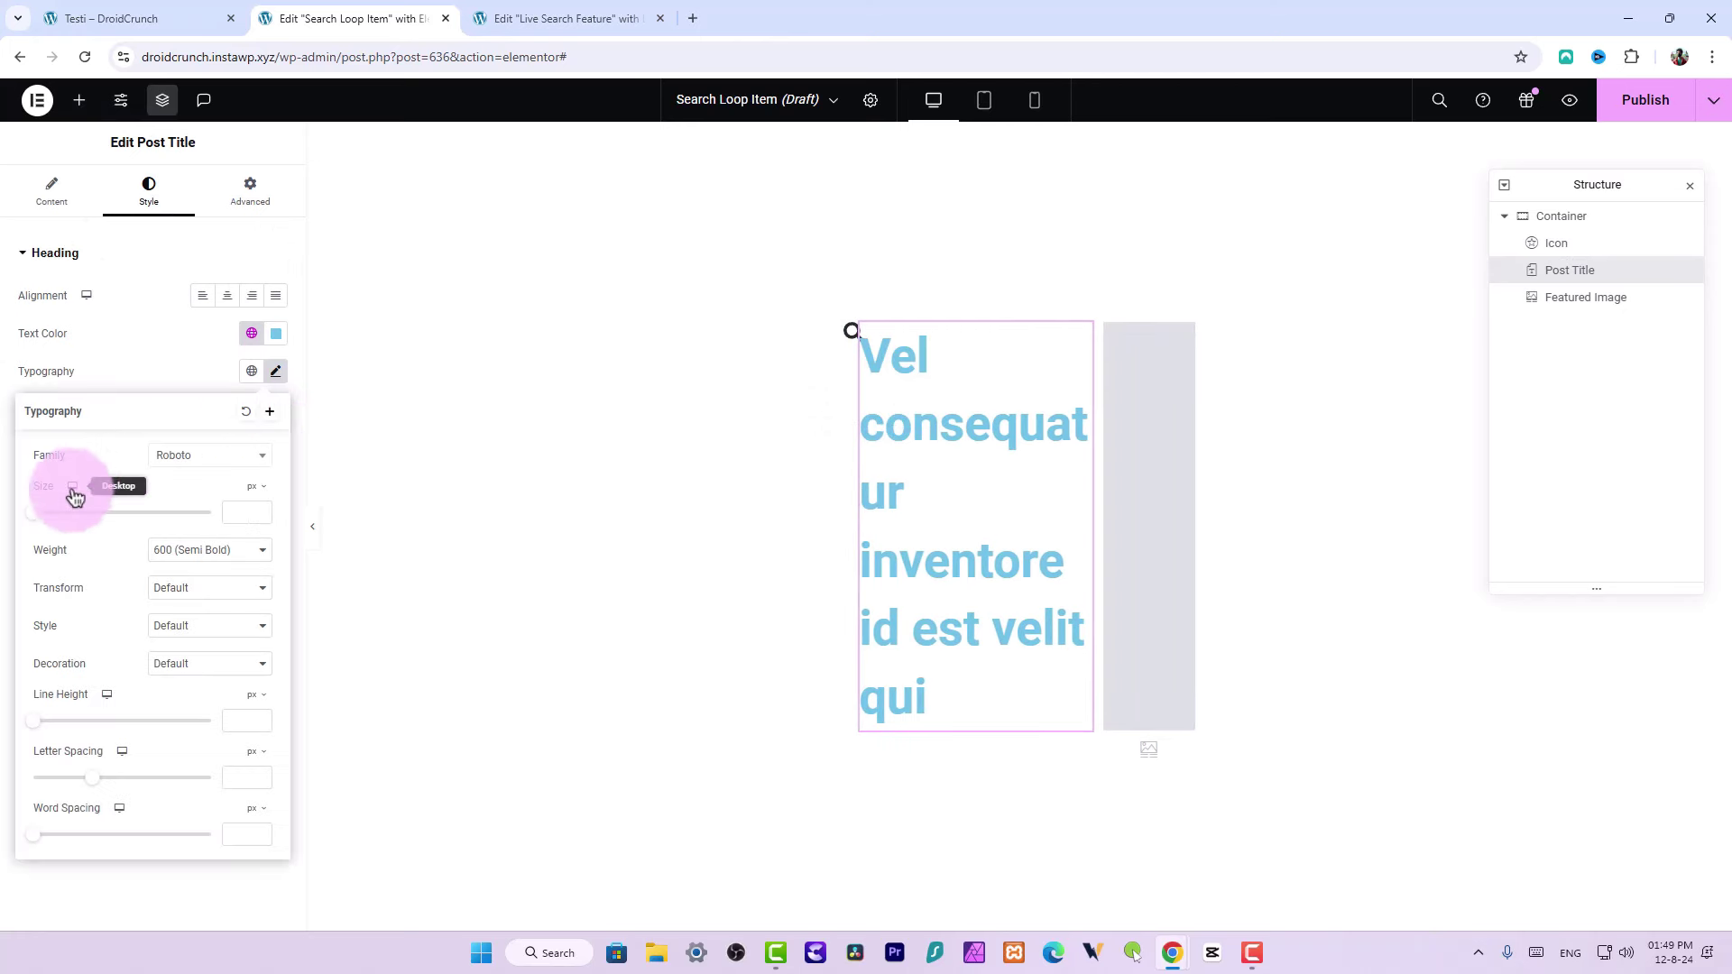
left_click_drag(28, 518, 43, 519)
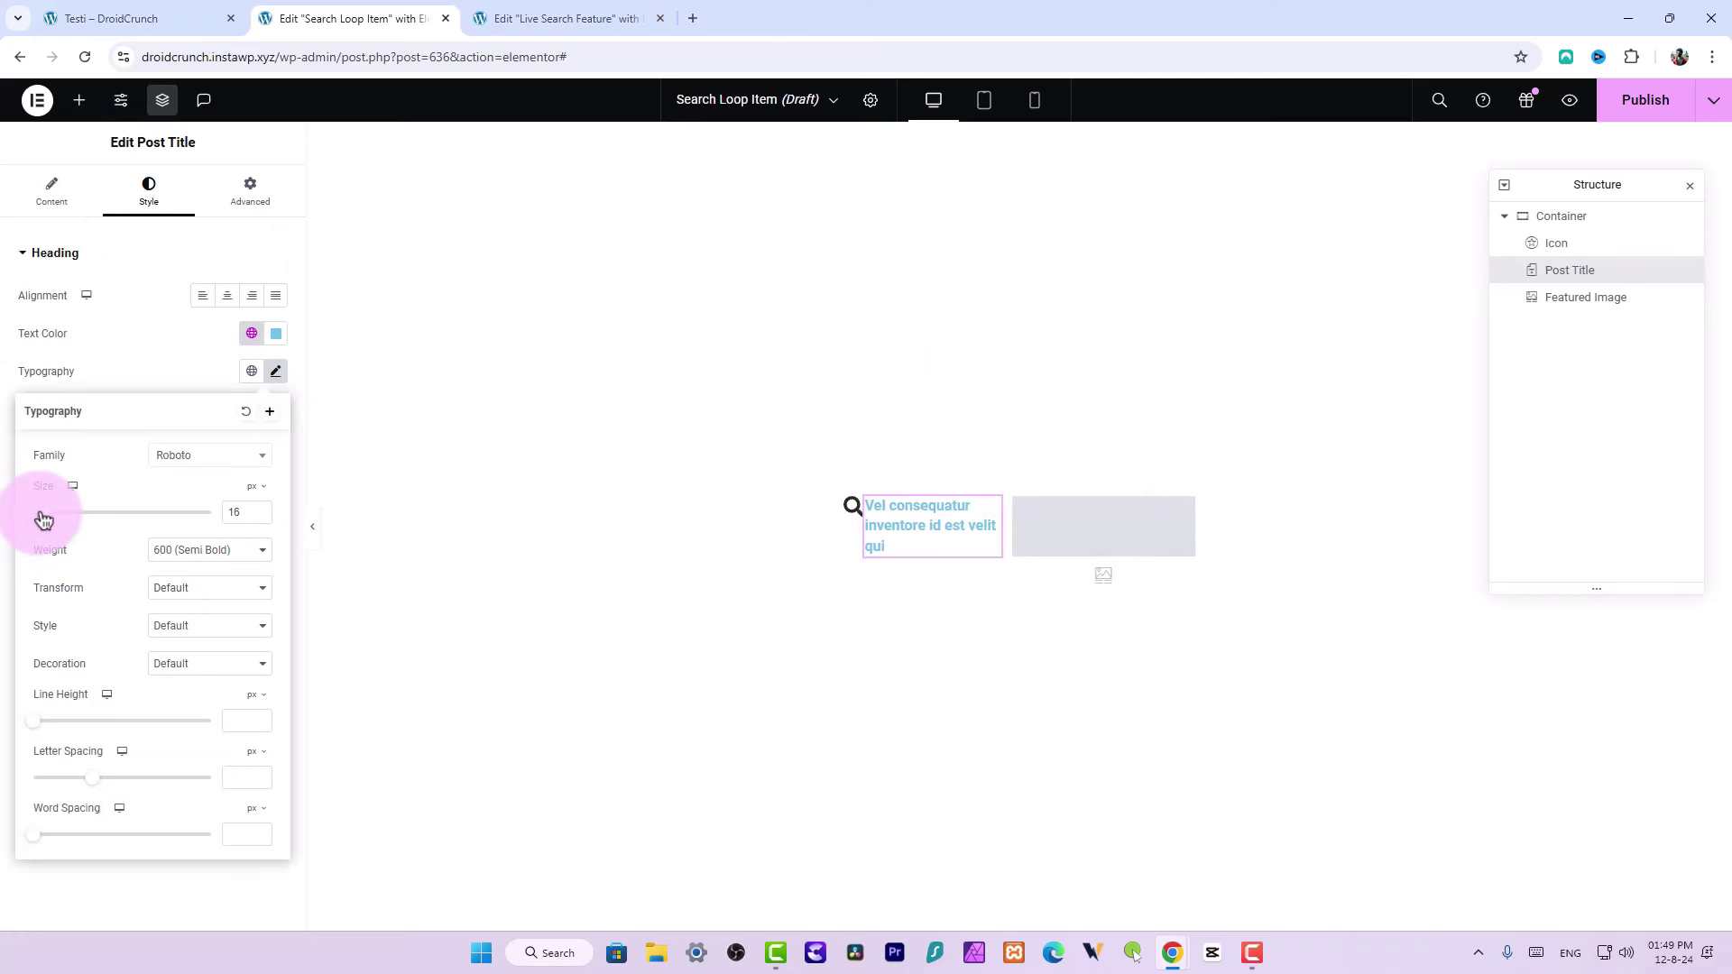
left_click(171, 332)
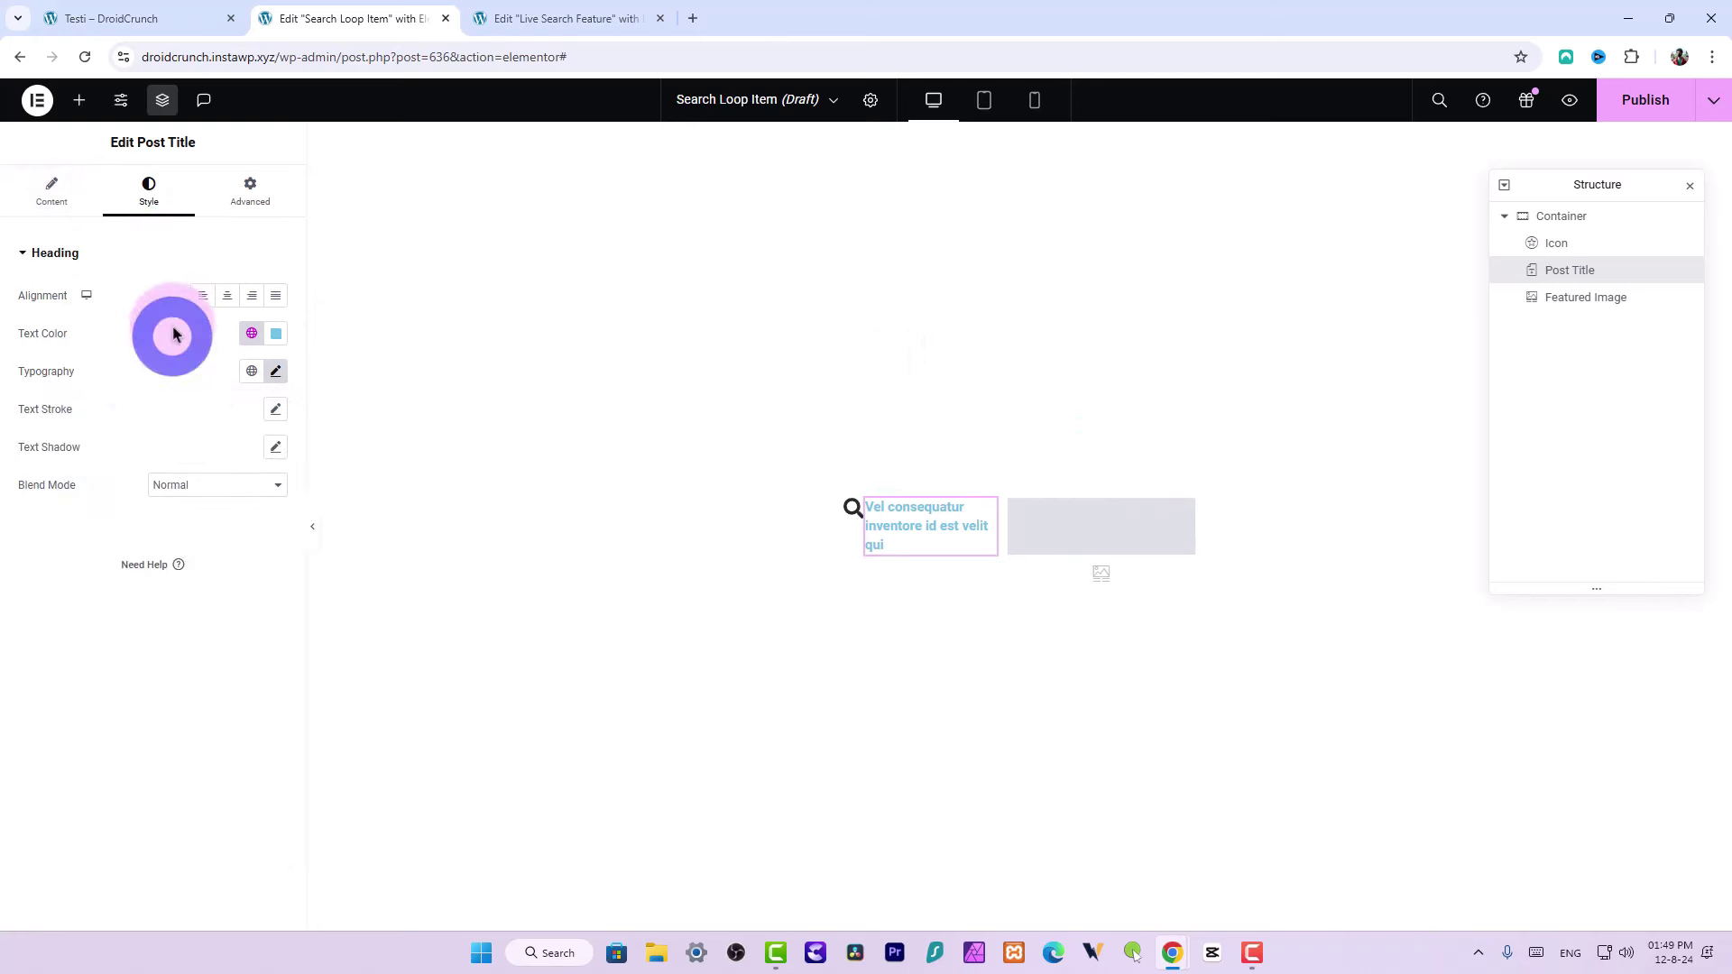
Change the post title's text colour to black
left_click(277, 338)
left_click_drag(189, 469, 136, 565)
left_click(93, 607)
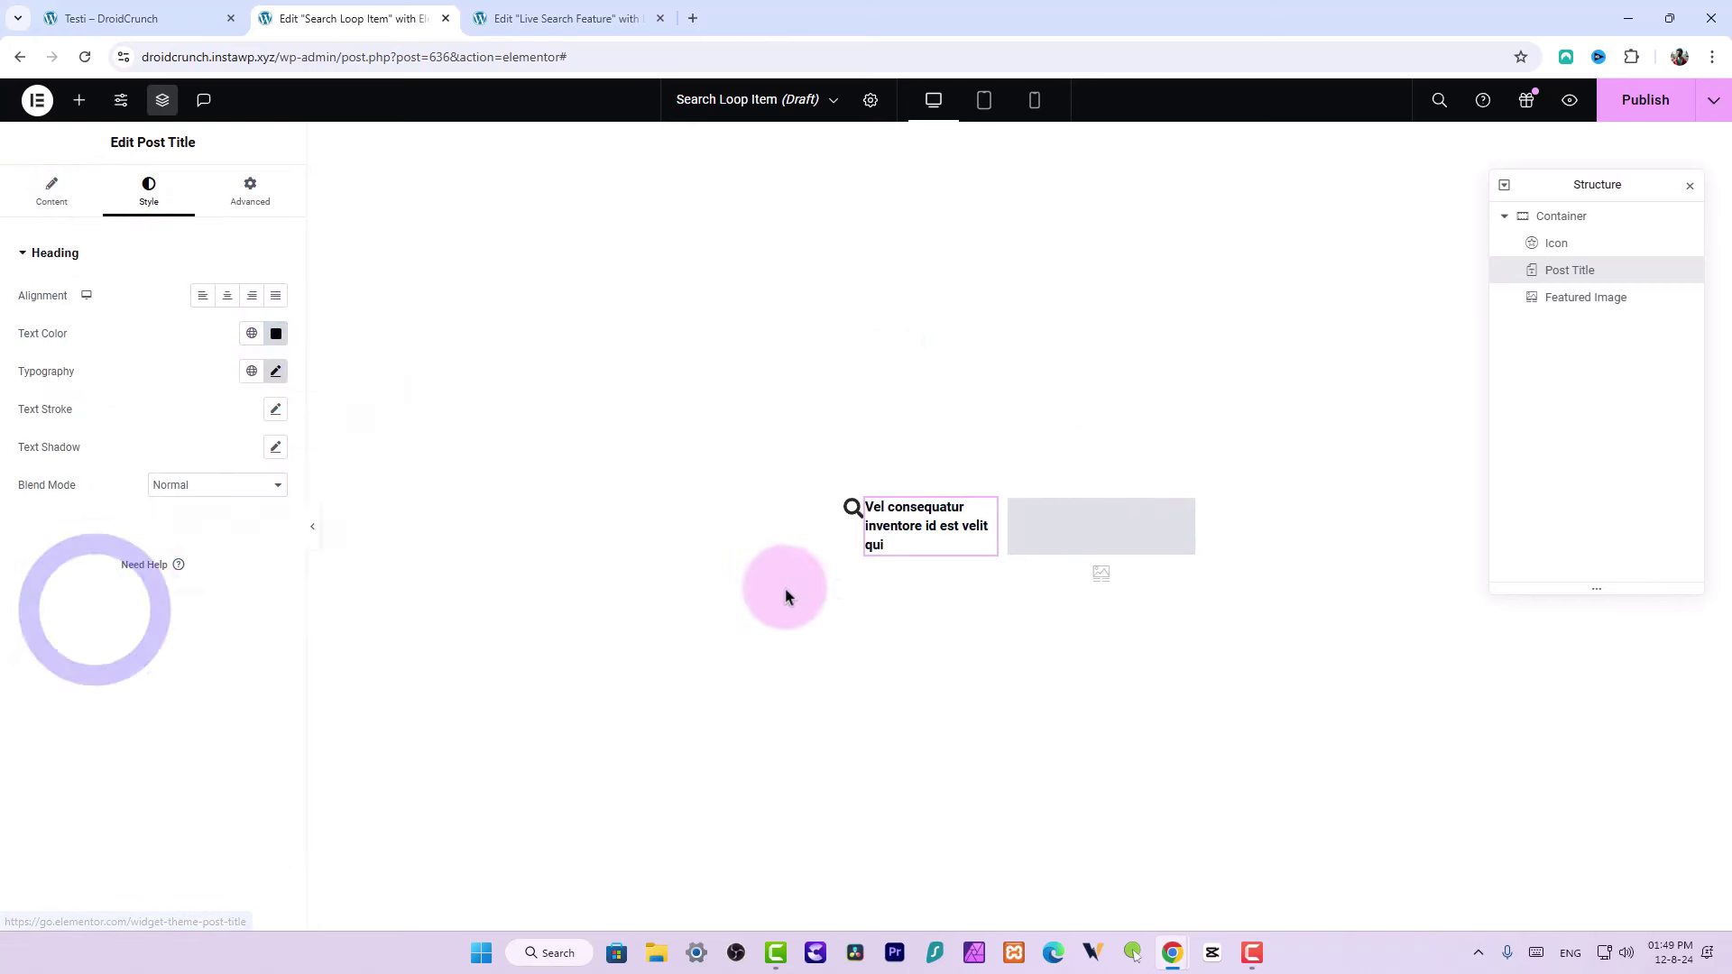
Set the featured image's resolution to Full
left_click(1082, 542)
left_click(153, 199)
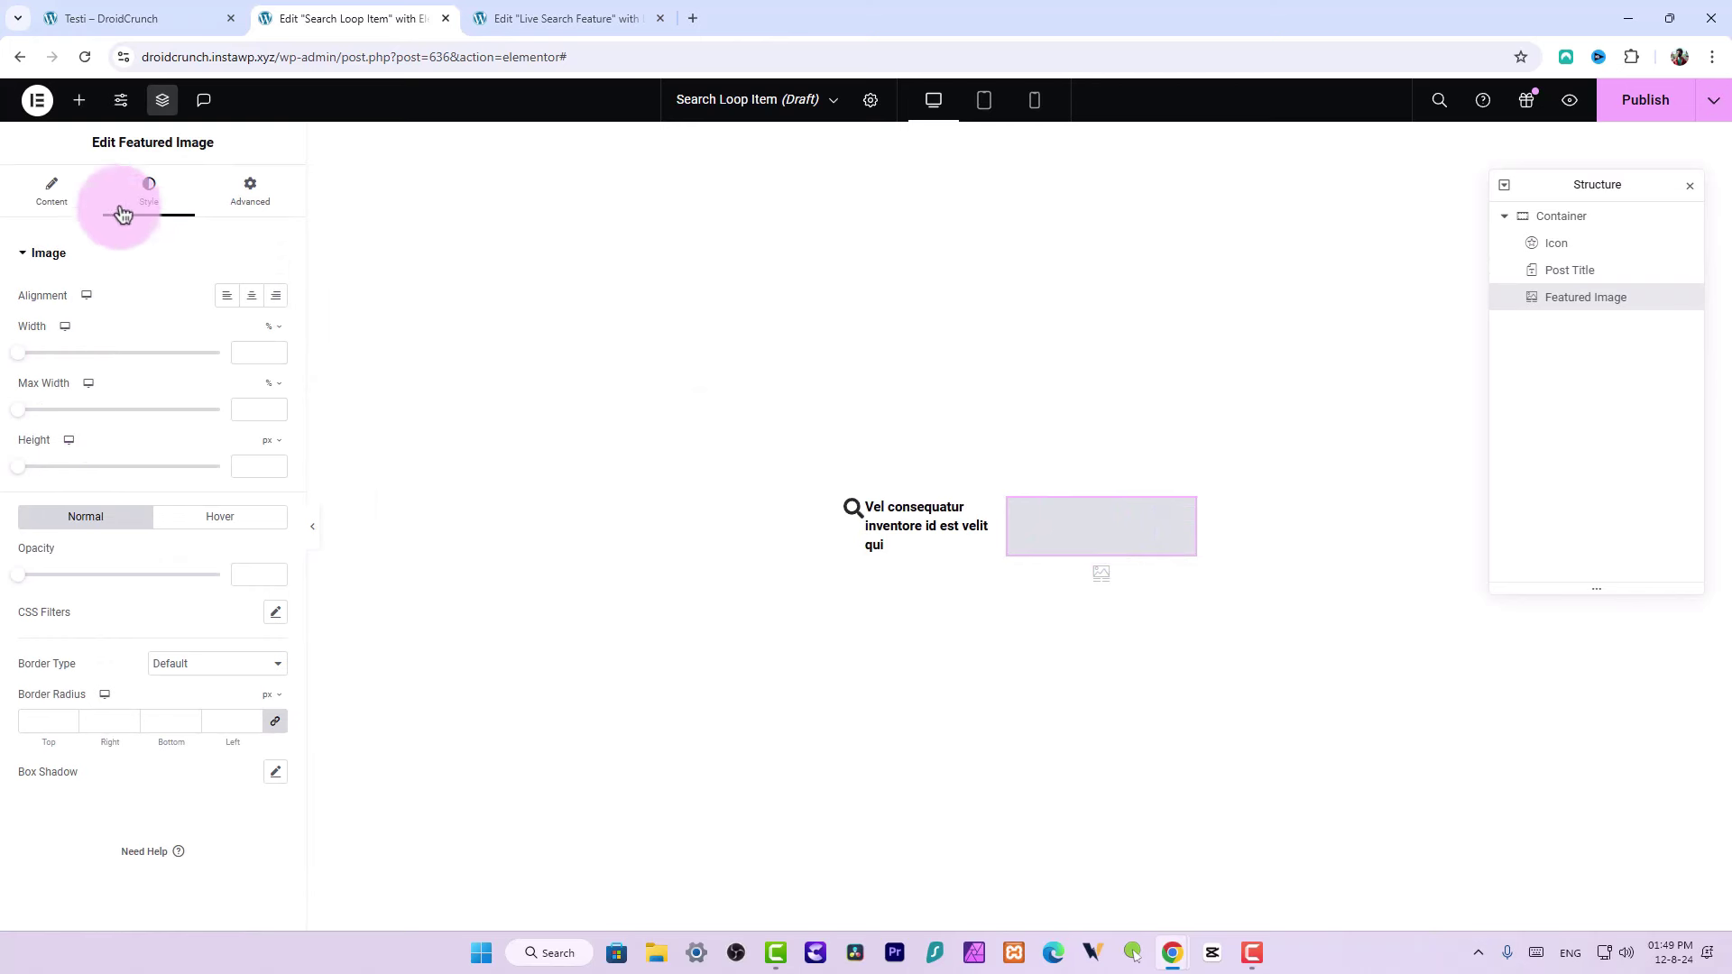
left_click(55, 203)
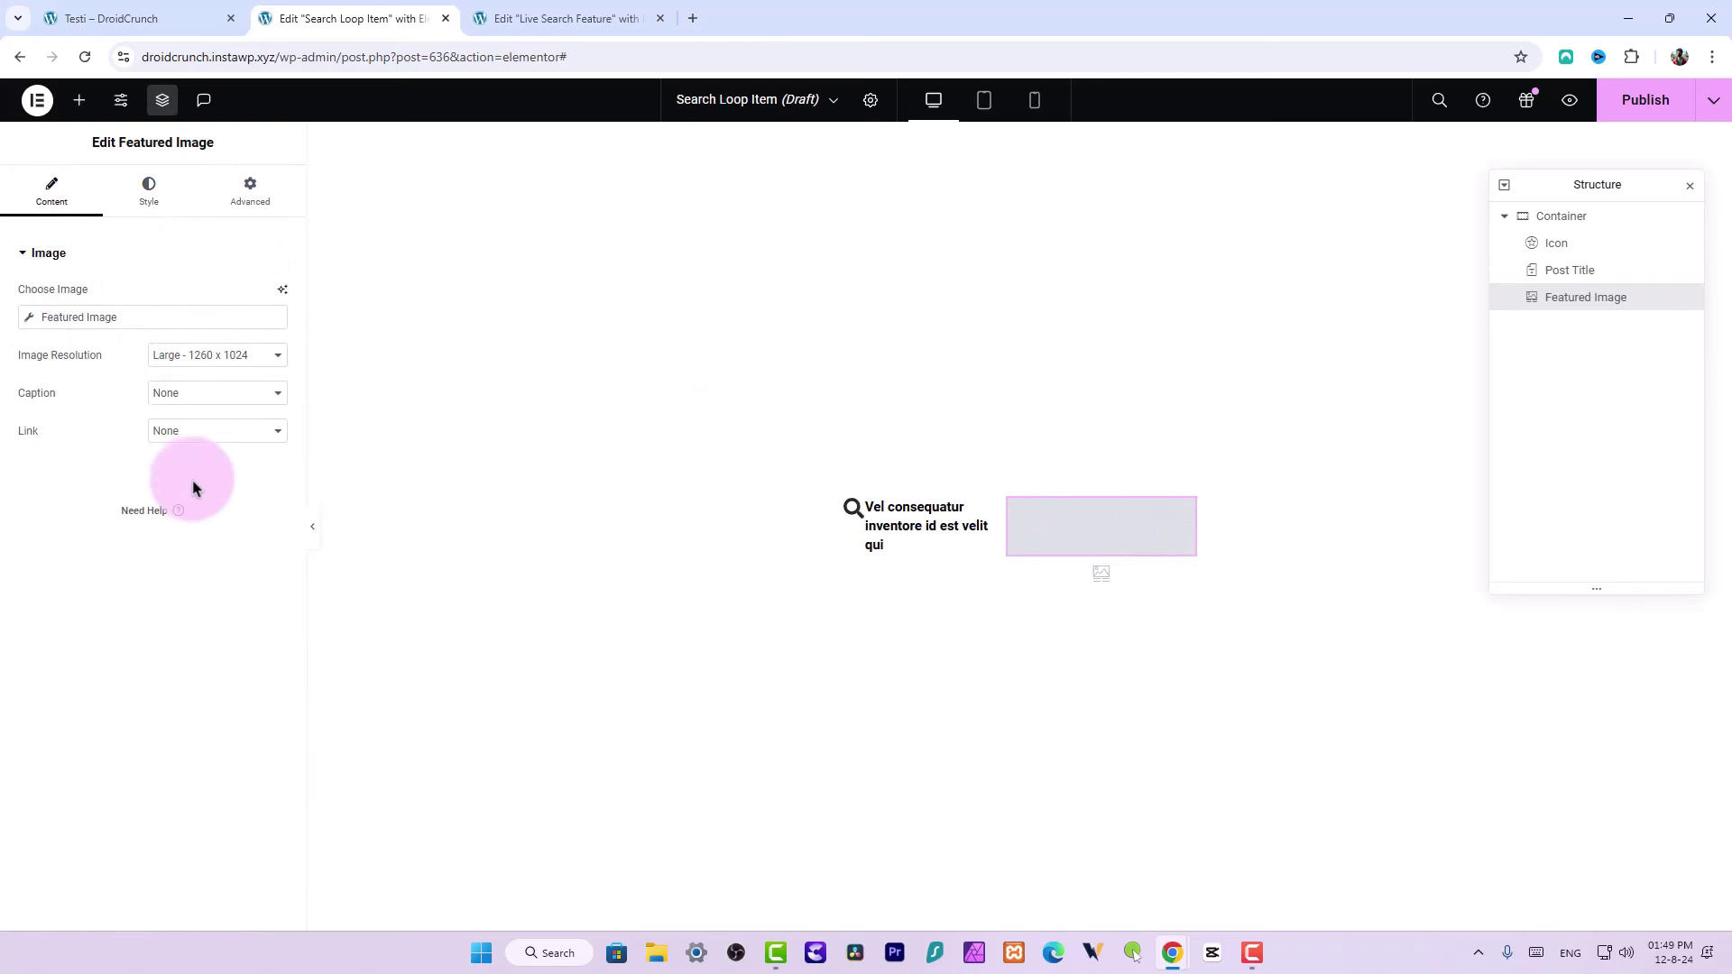
left_click(193, 358)
left_click(193, 460)
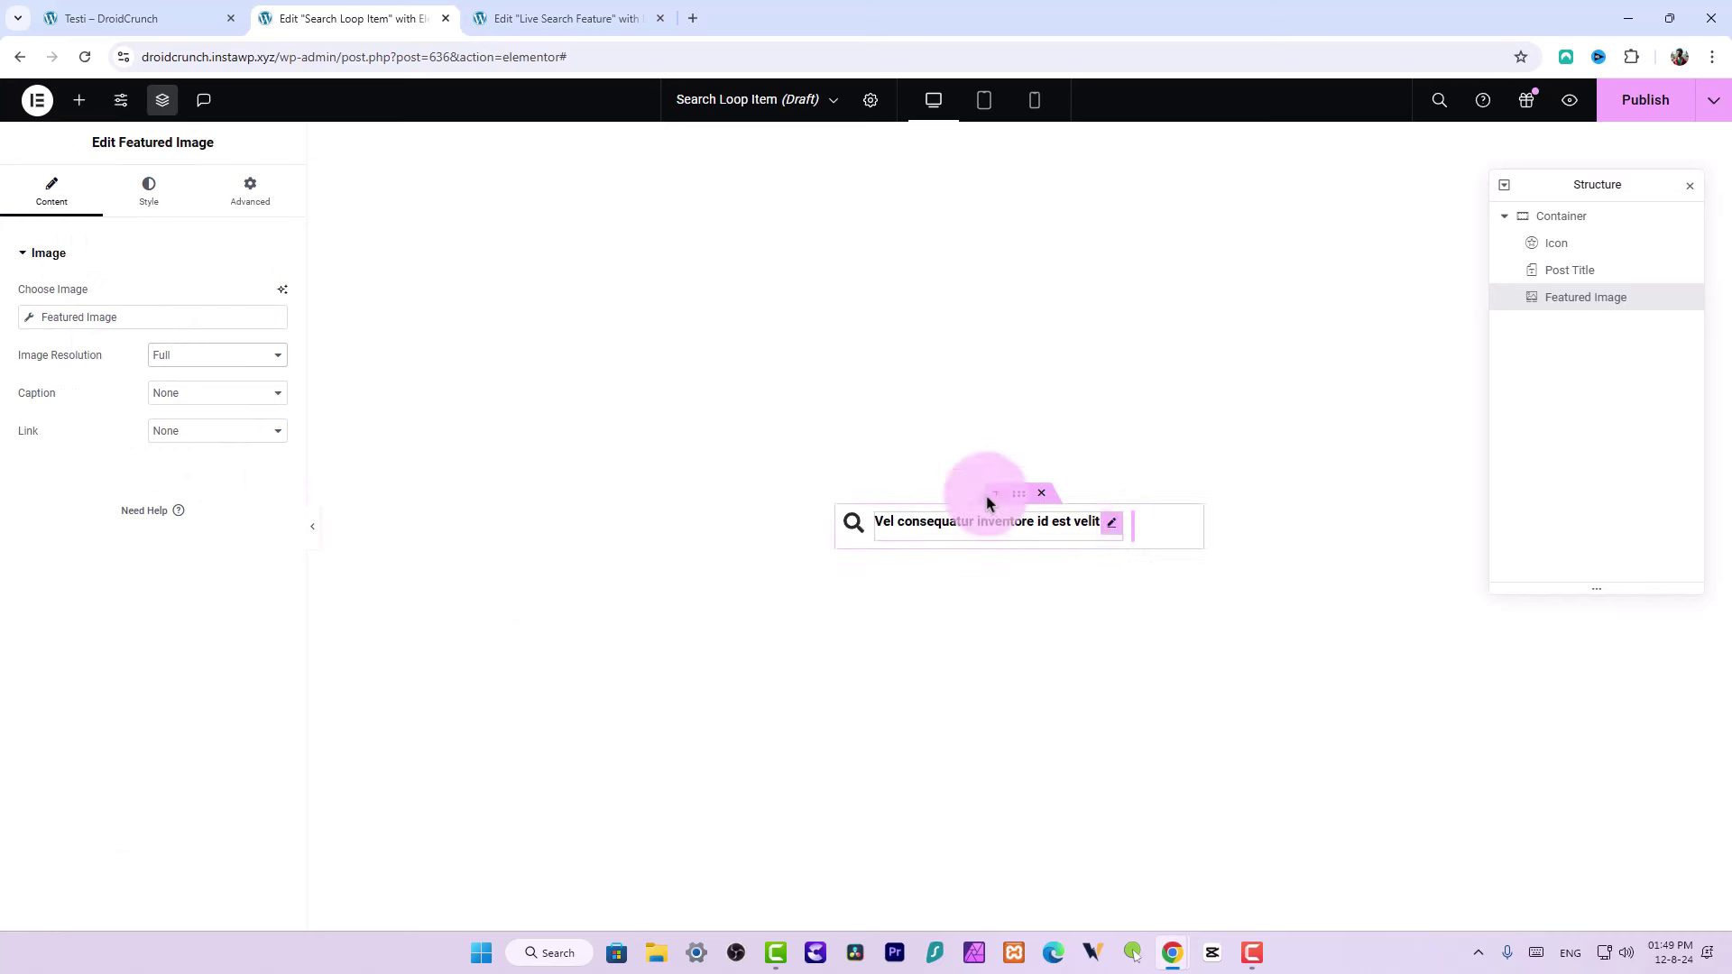
Set the featured image's width to 15%, using the finished live search page as reference
left_click(150, 193)
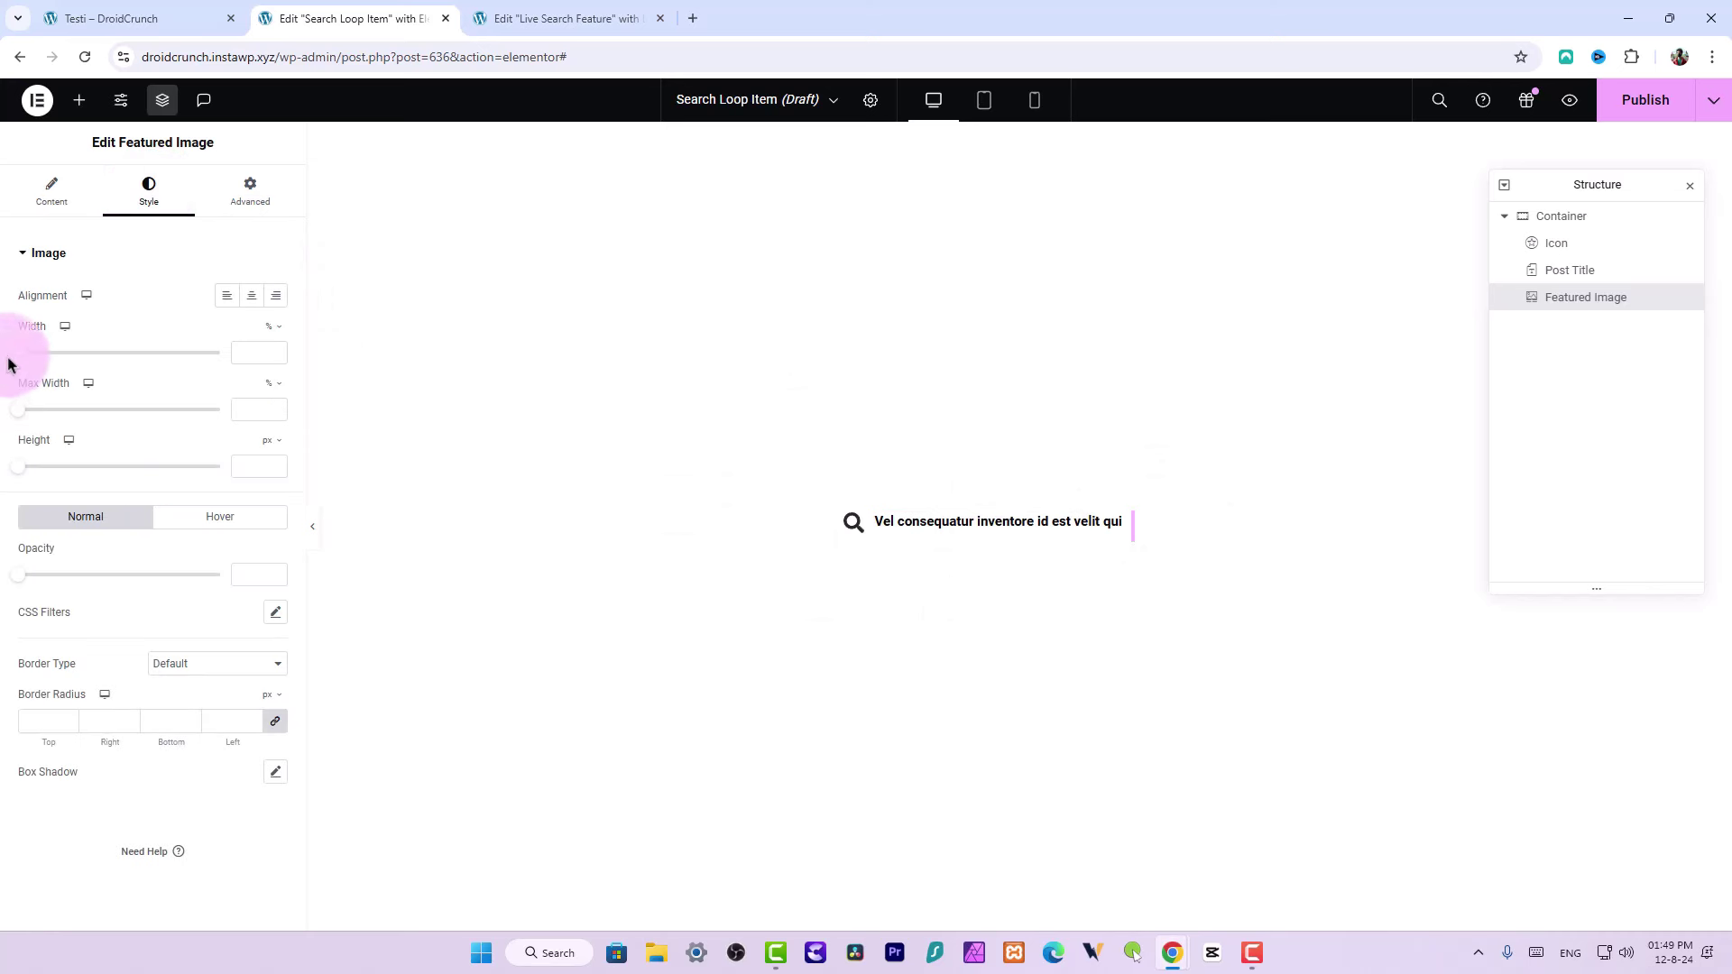
mouse_move(18, 352)
left_mouse_down()
mouse_move(251, 350)
mouse_move(42, 358)
left_mouse_up()
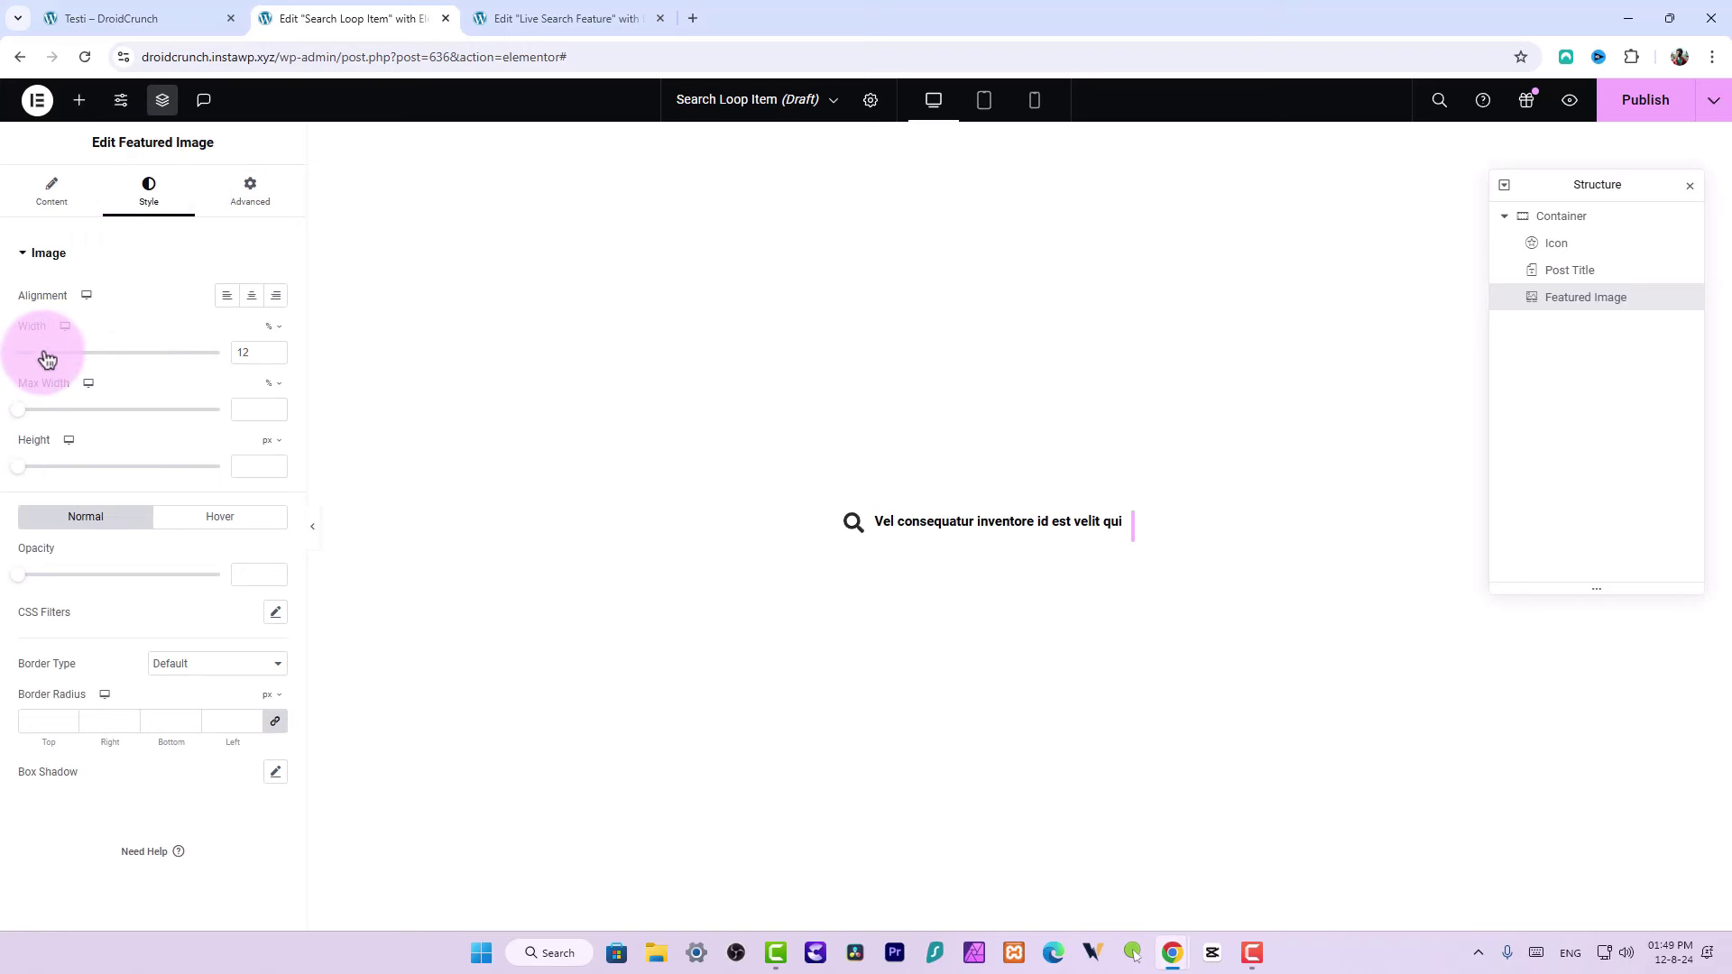
left_click_drag(52, 358, 47, 362)
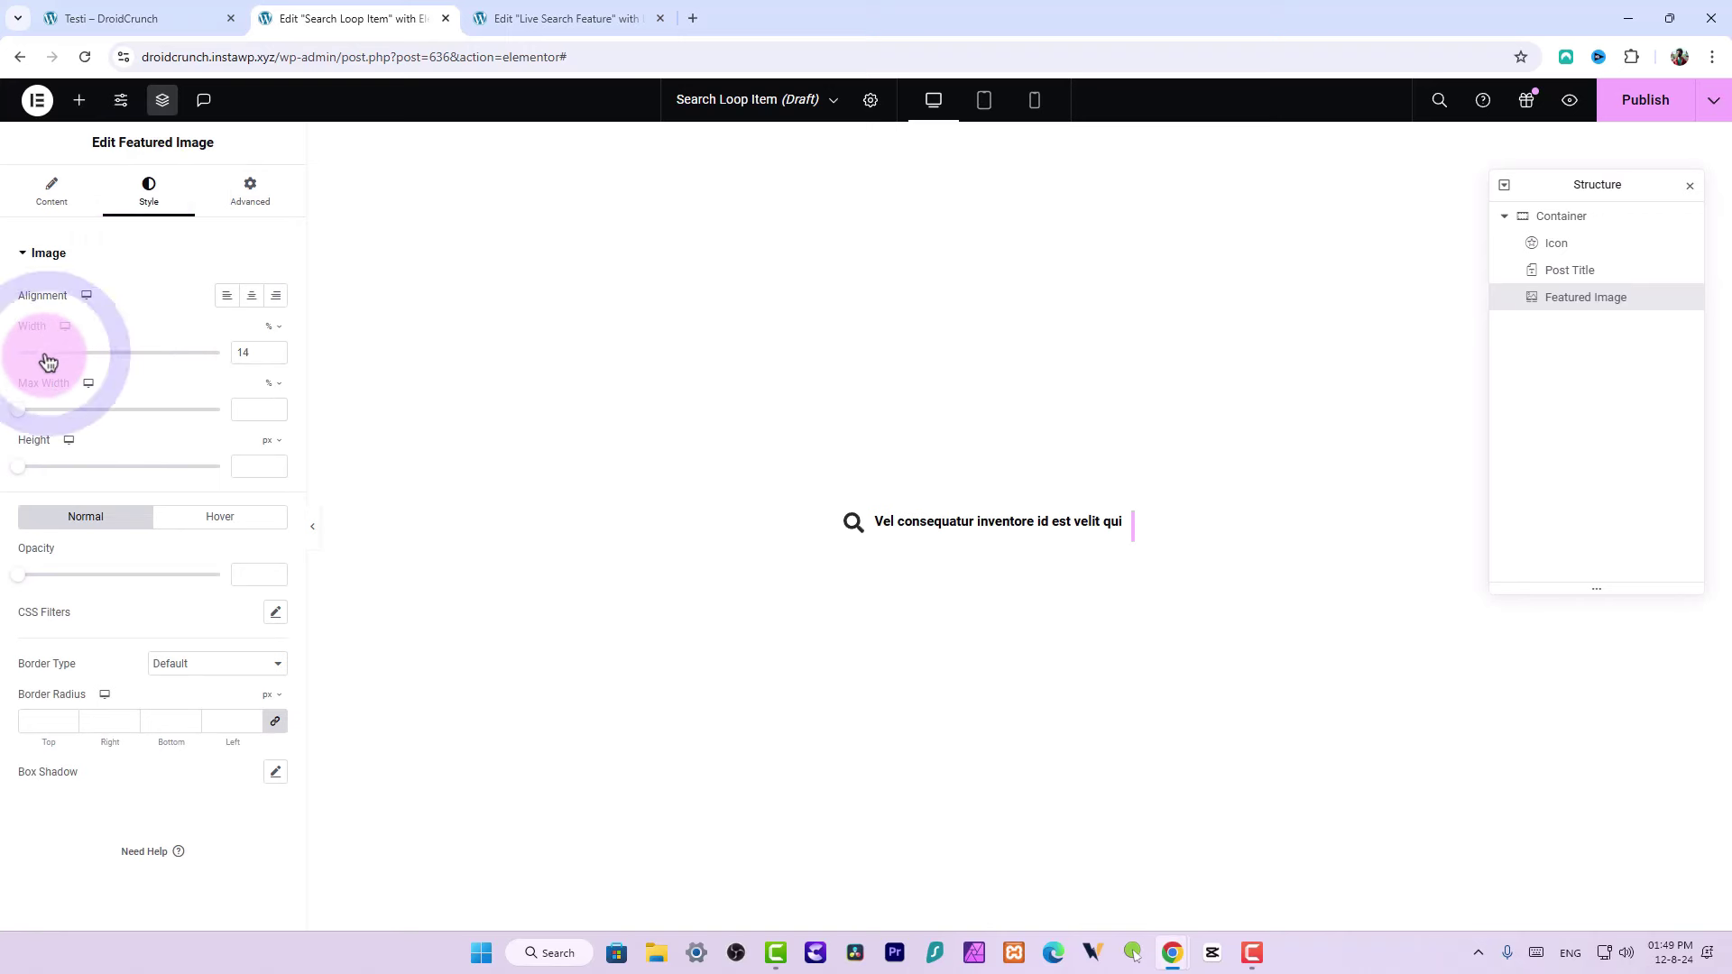
left_click(160, 12)
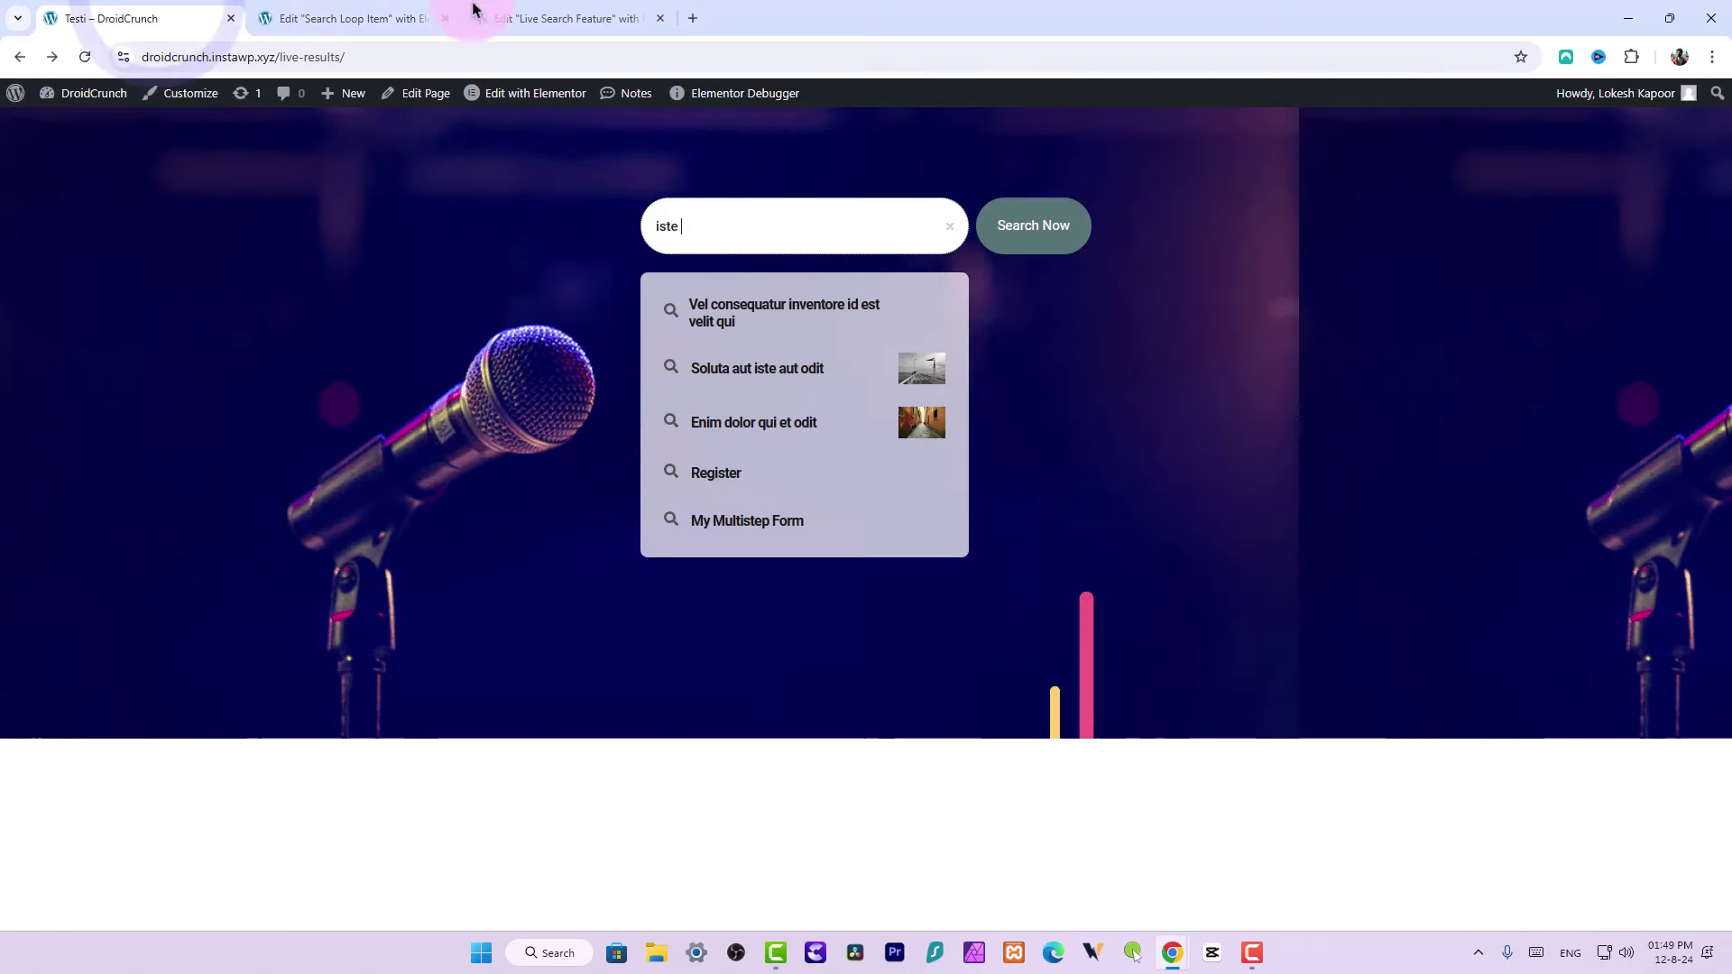
left_click(561, 18)
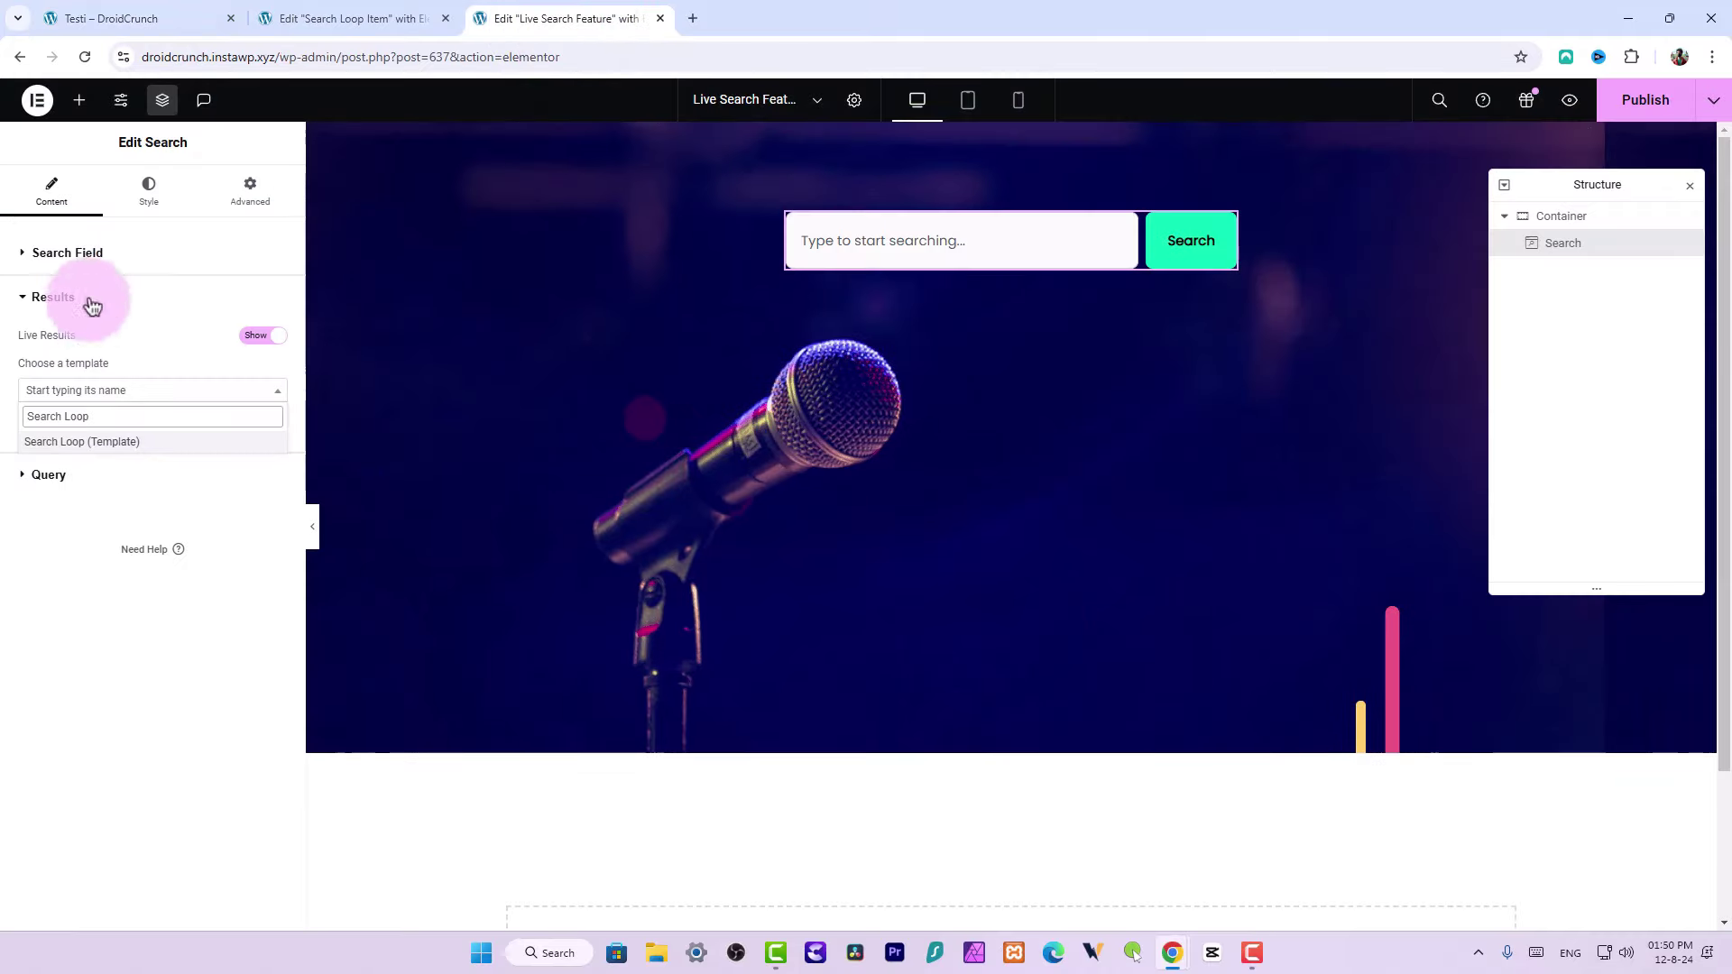
left_click(300, 11)
left_click(203, 13)
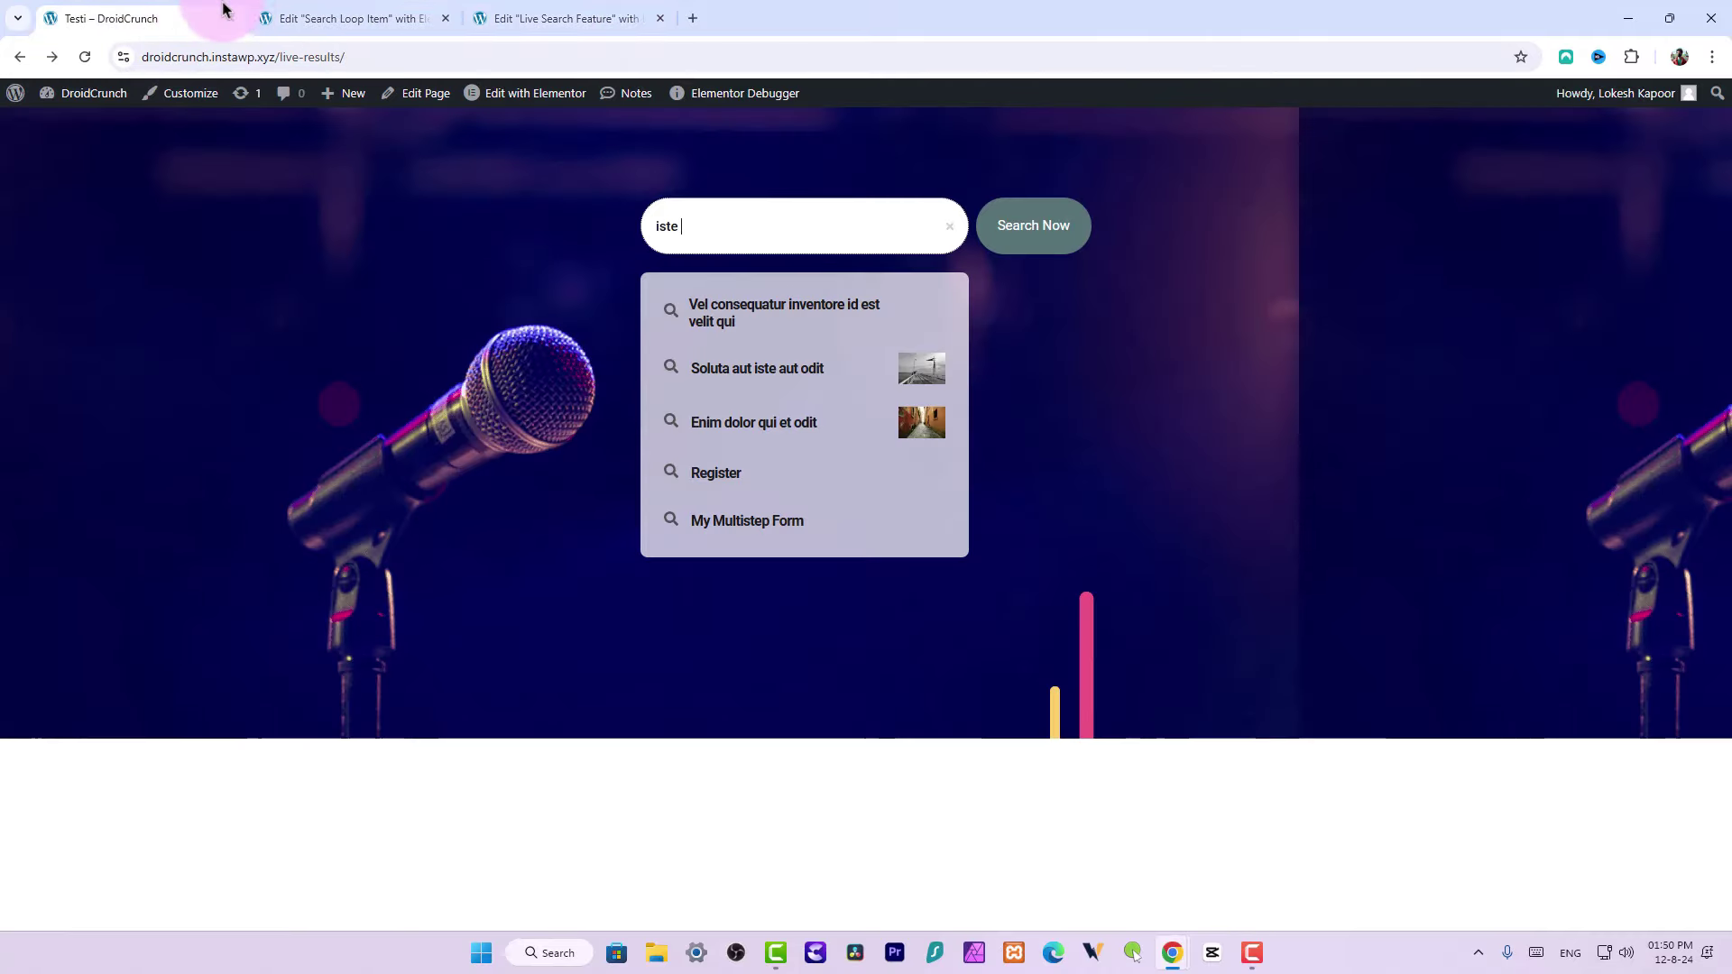
left_click(301, 11)
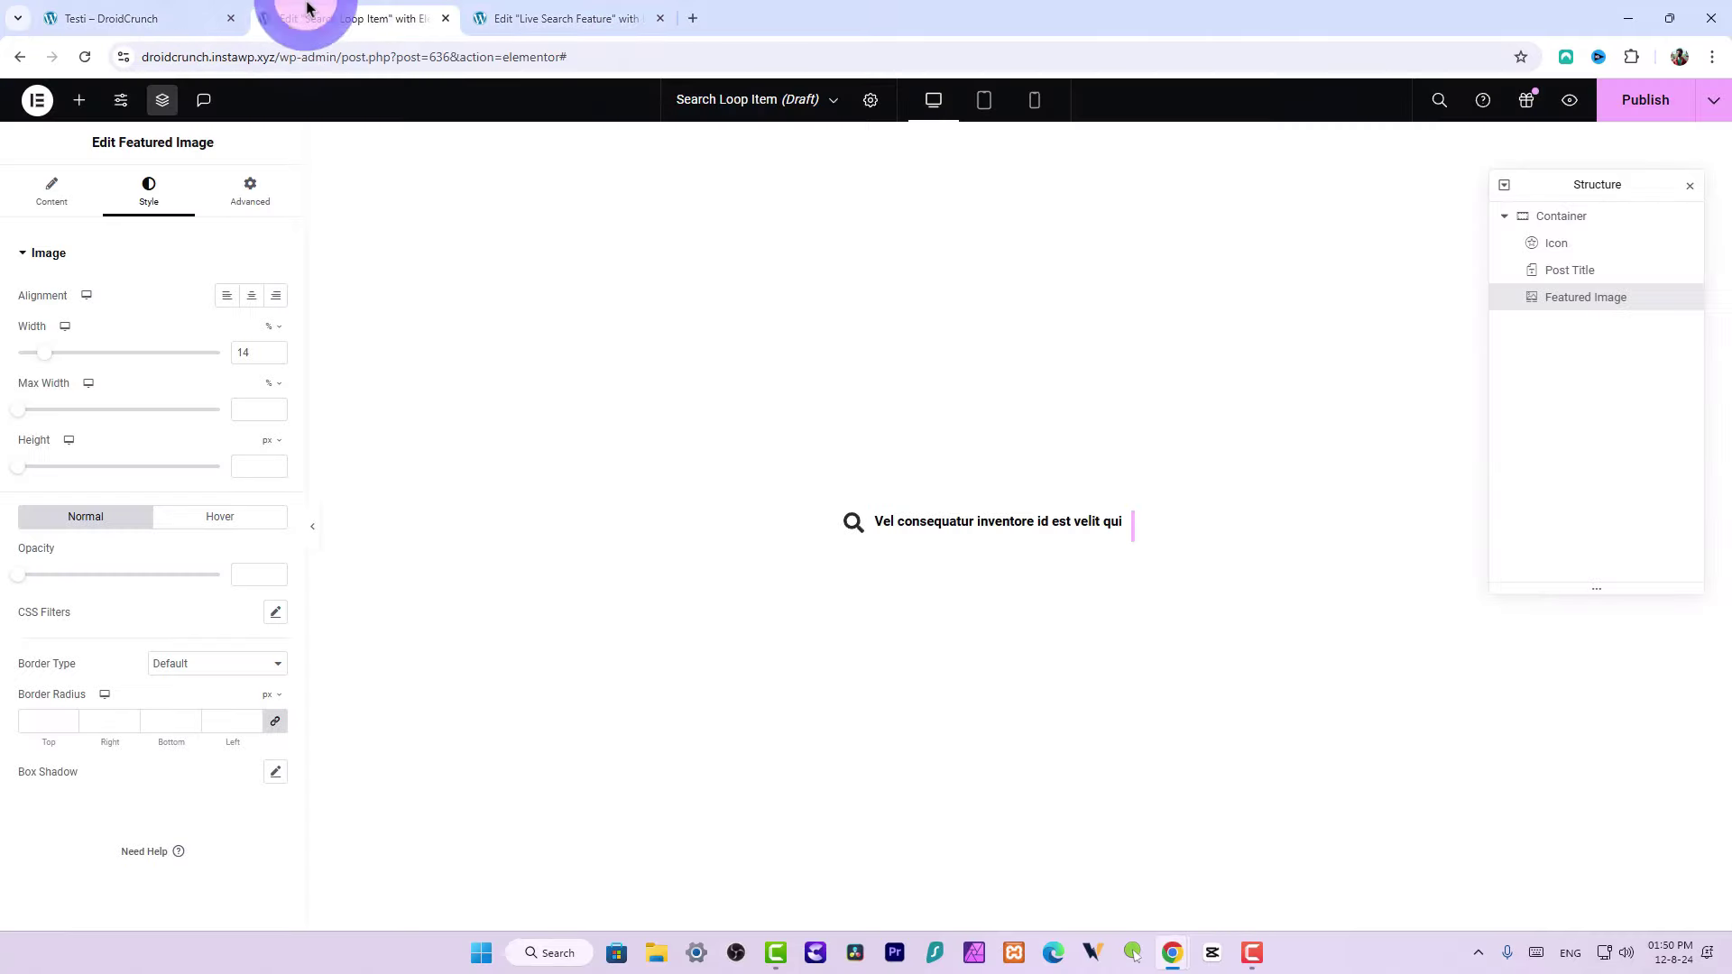
left_click(242, 351)
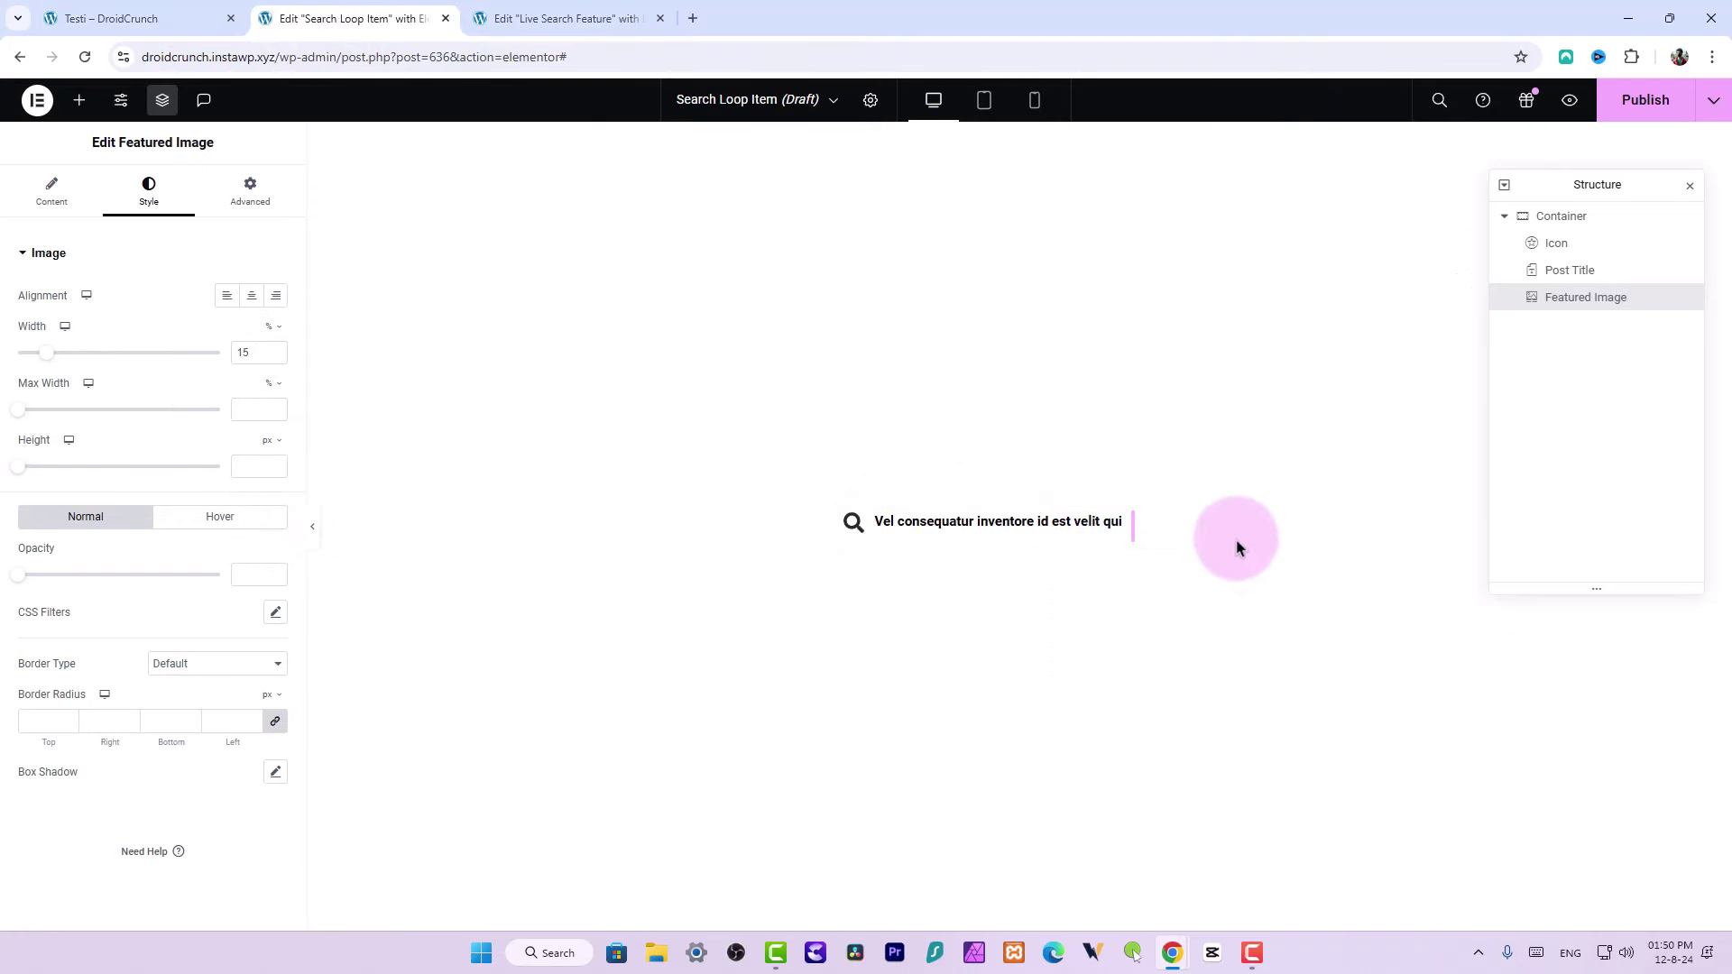
Align the container's items to the centre across the row
left_click(936, 529)
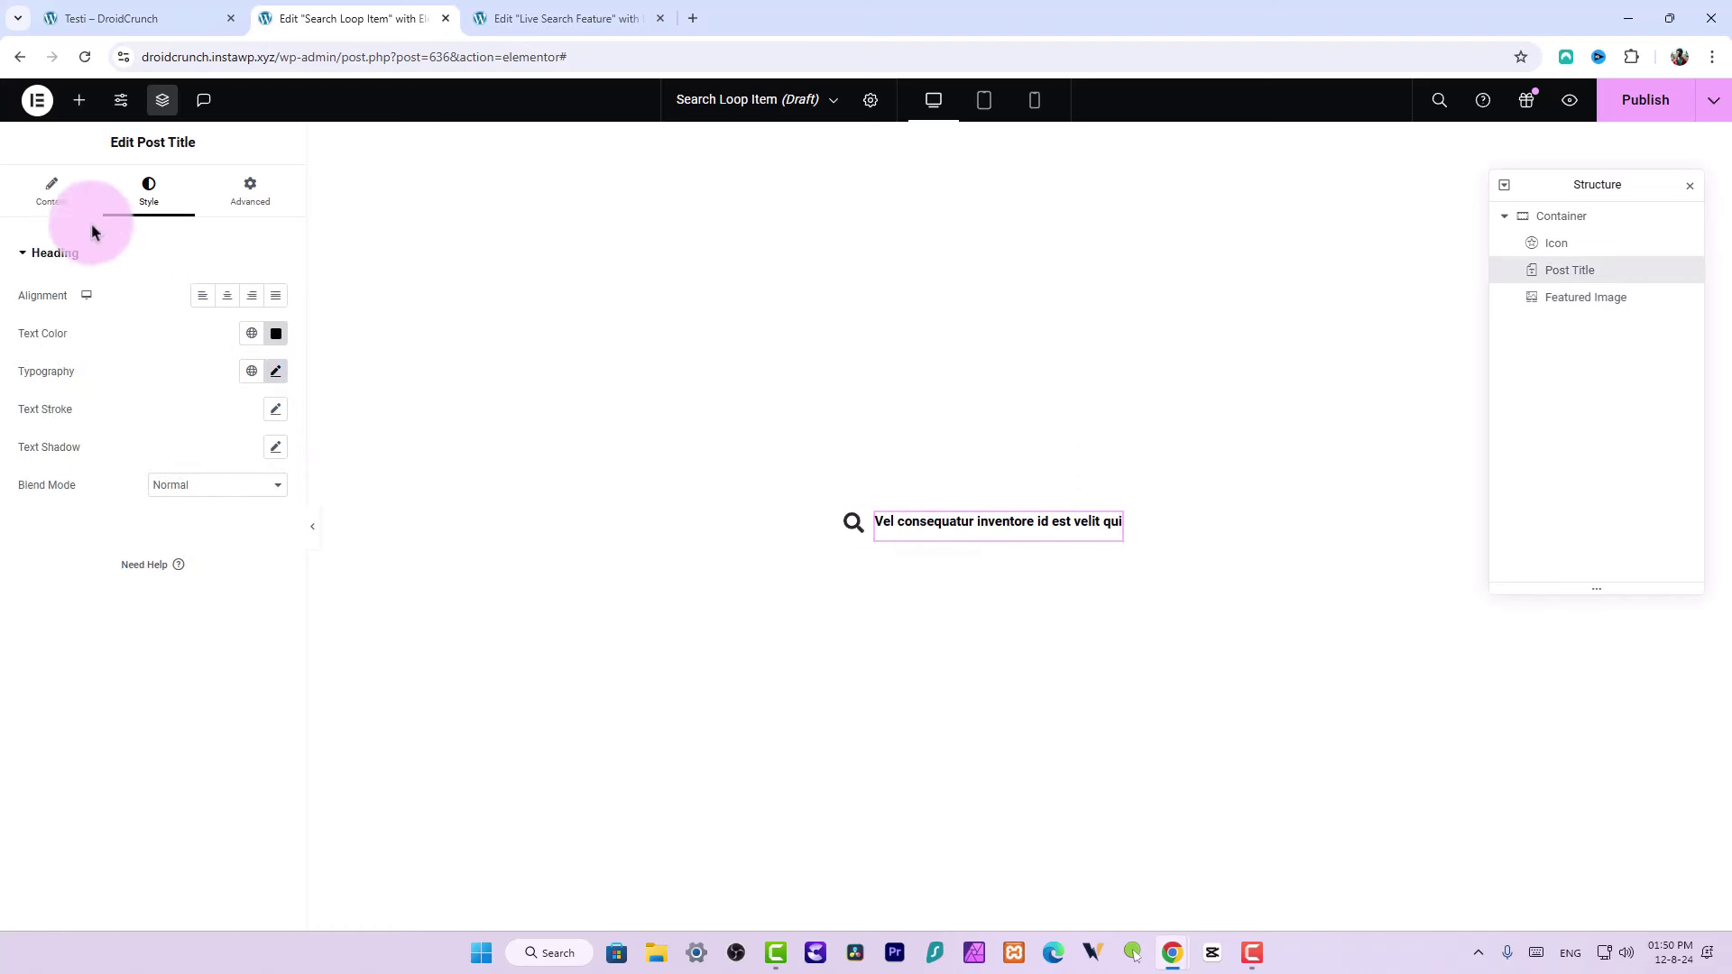
left_click(50, 192)
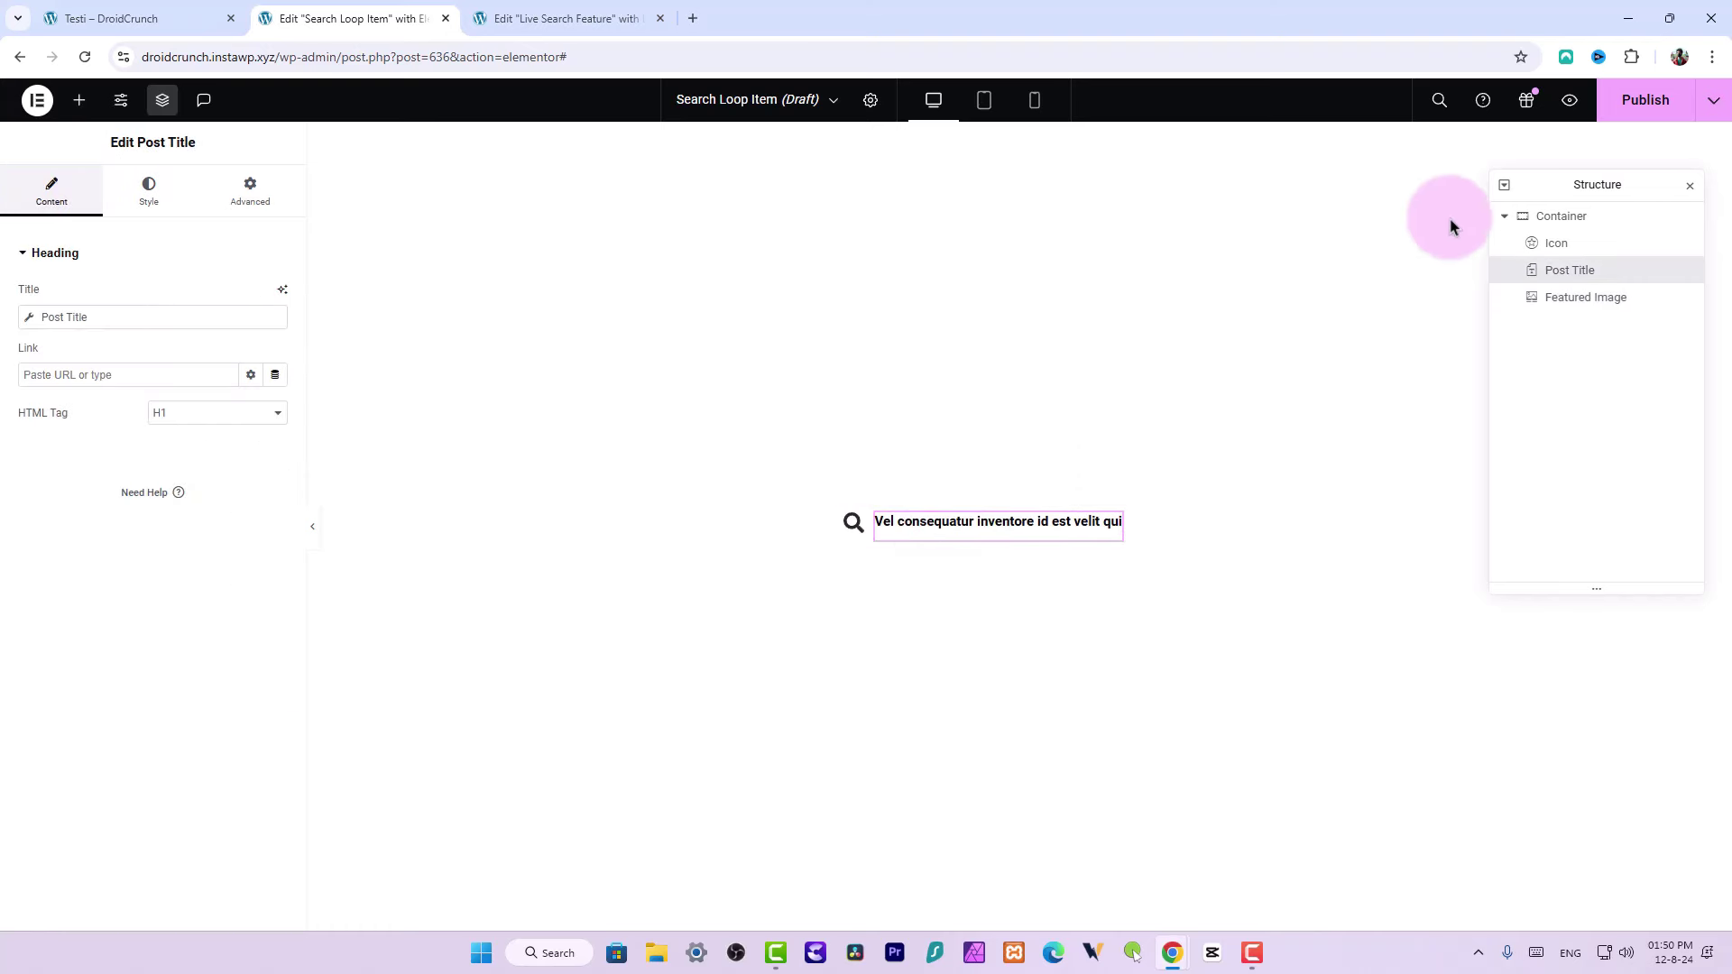
left_click(1517, 216)
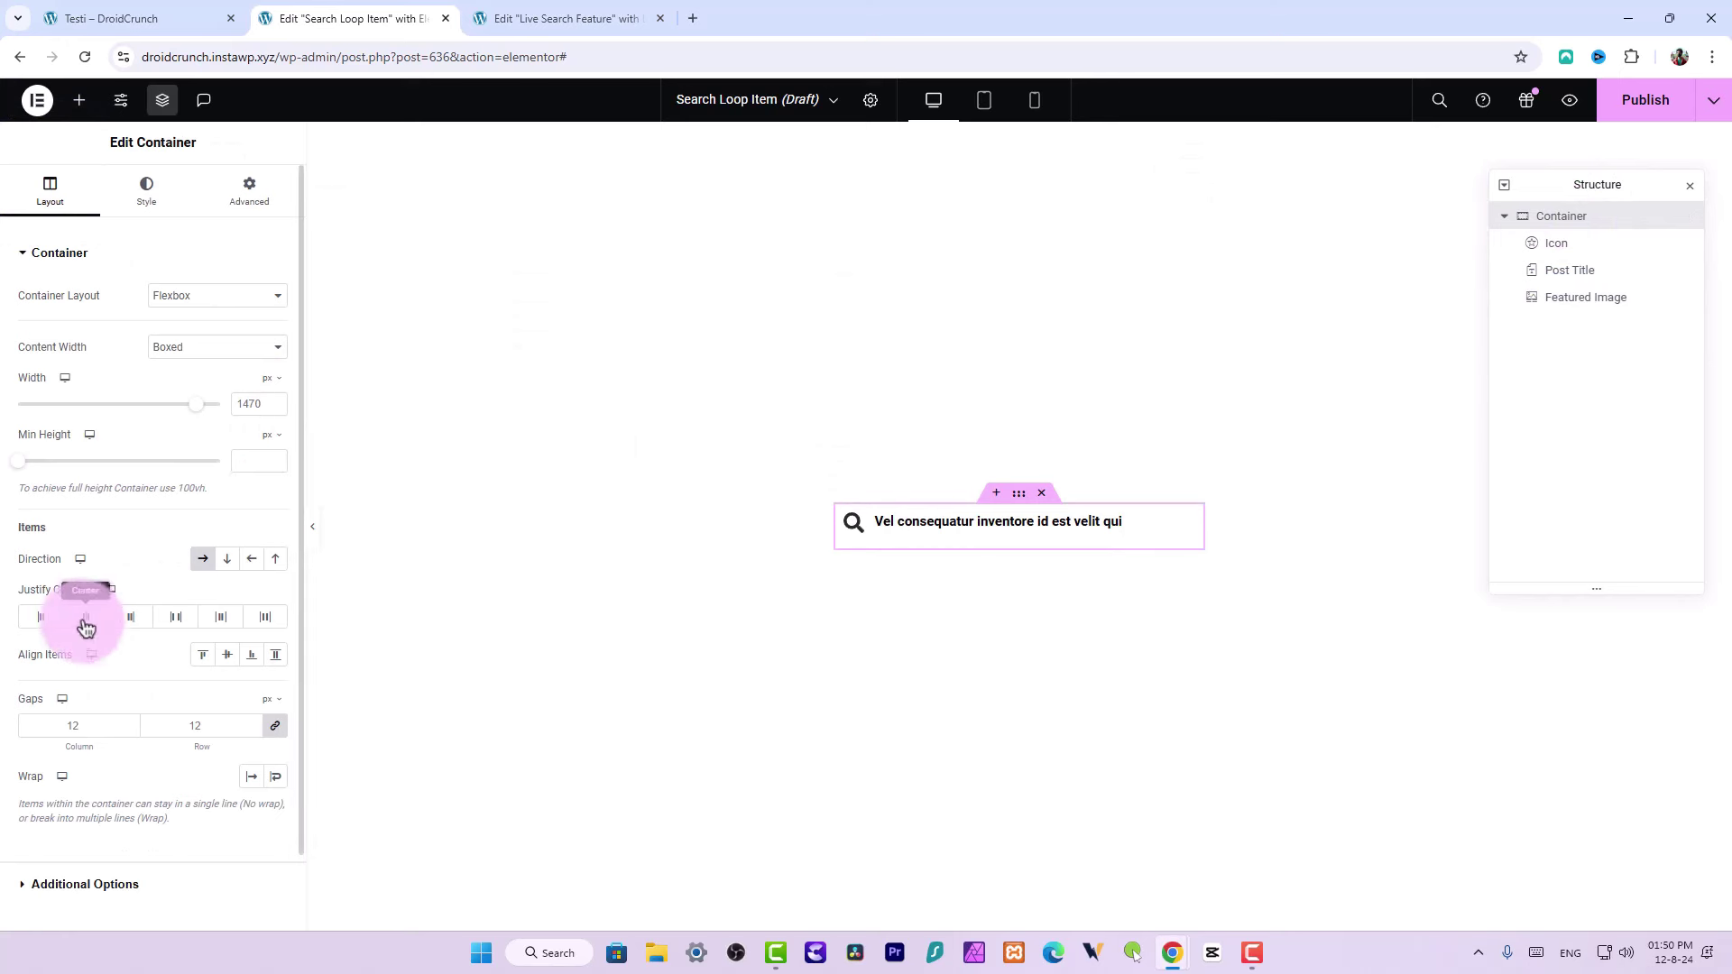
left_click(227, 656)
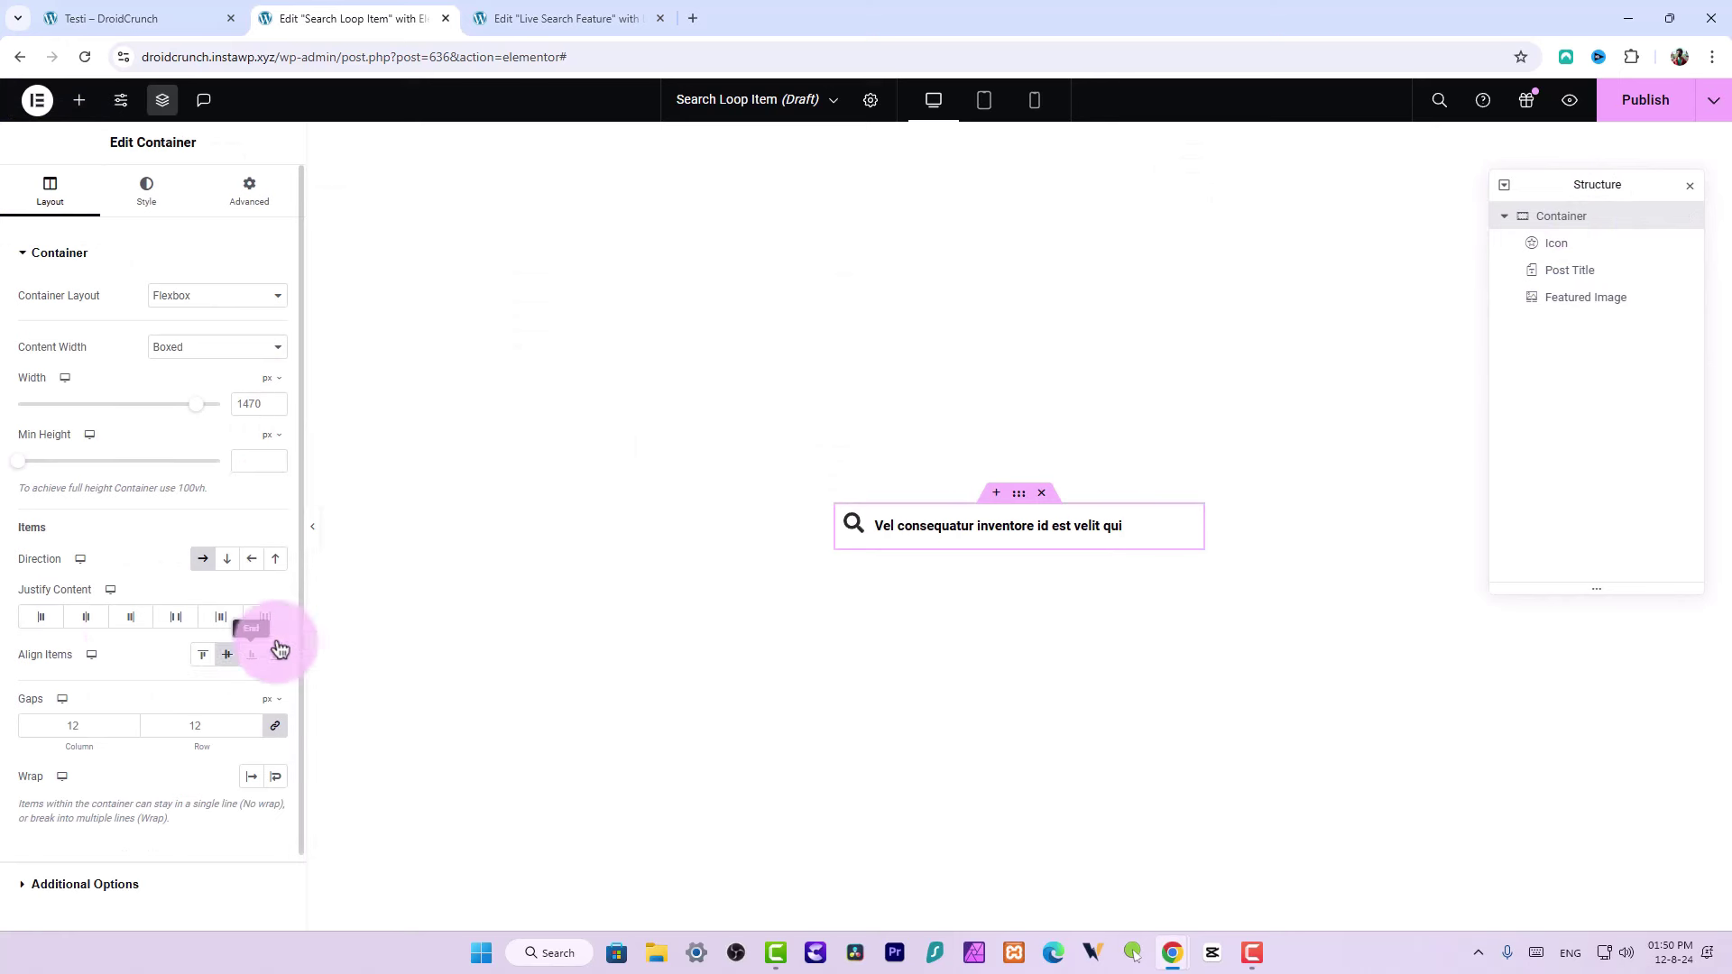
Reduce the magnifier icon's size to 18 px
left_click(863, 532)
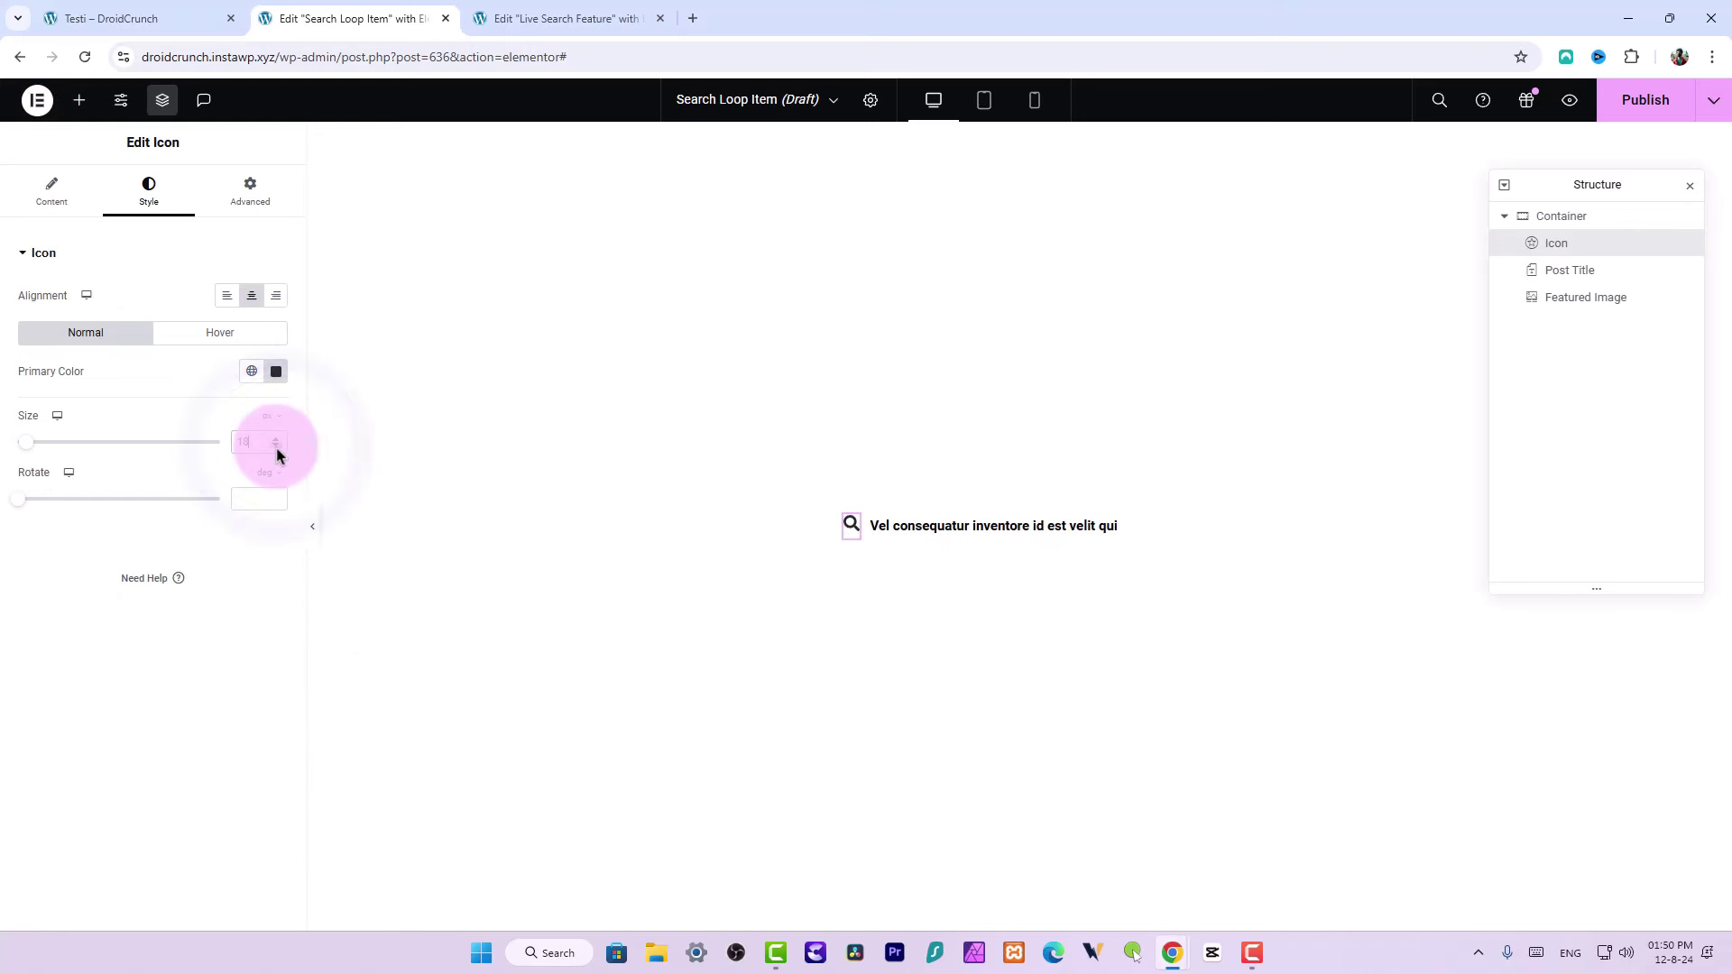
left_click(74, 207)
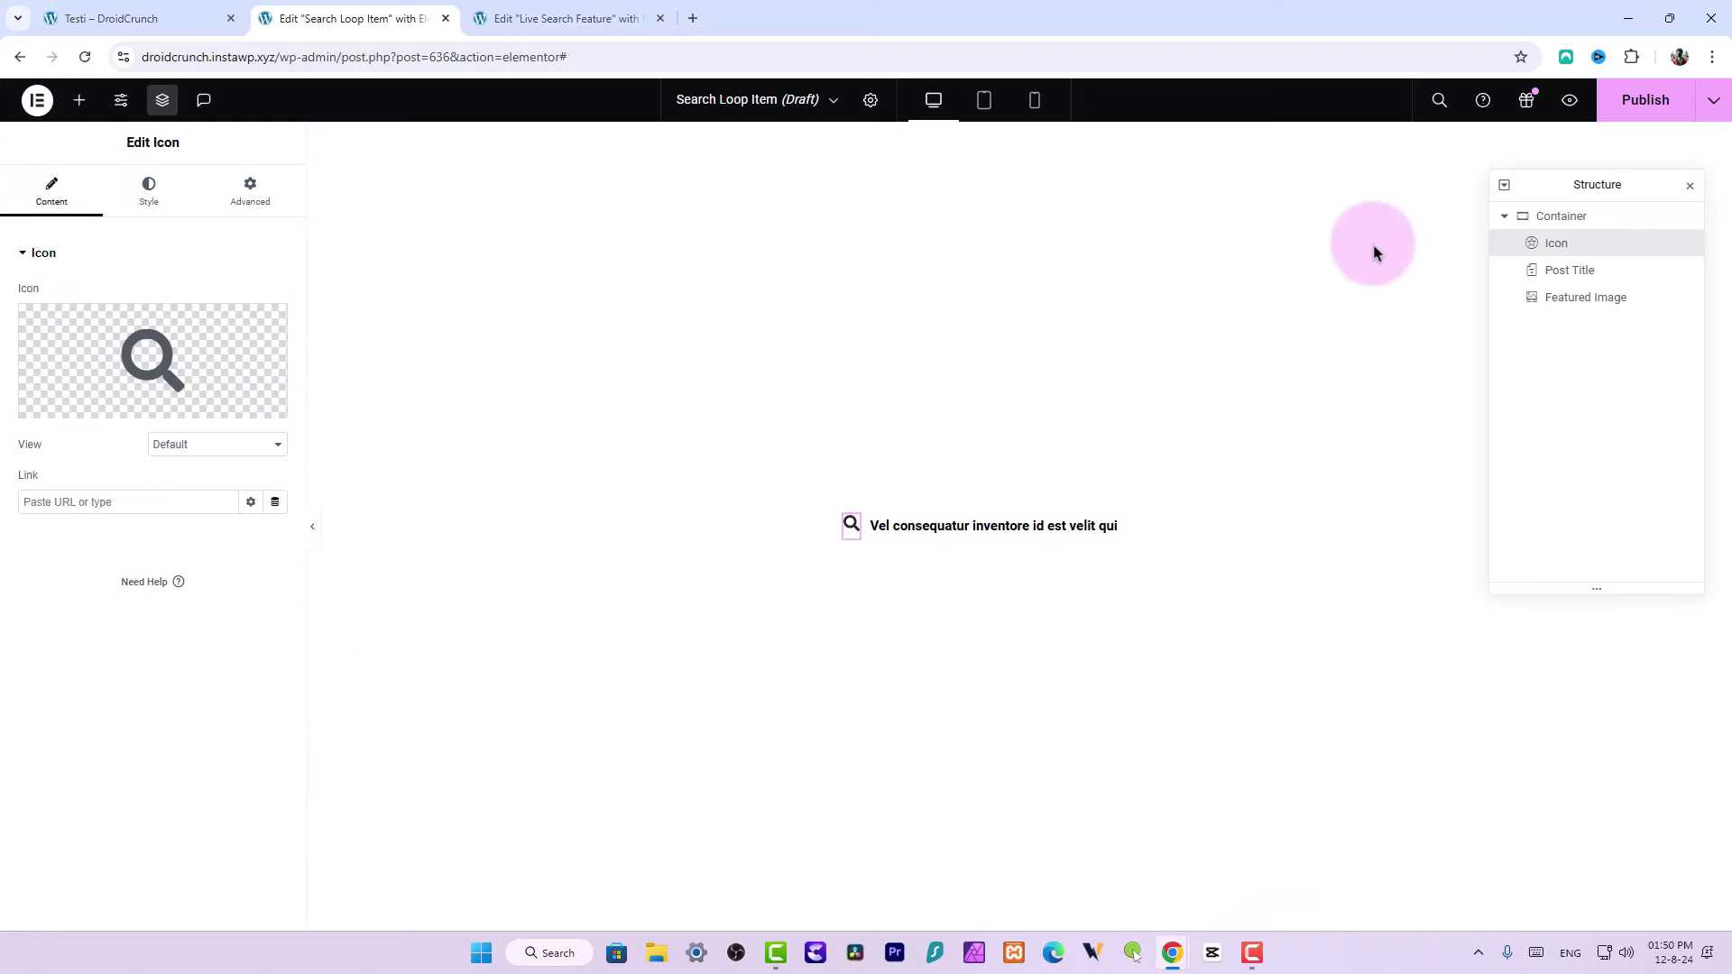
left_click(155, 196)
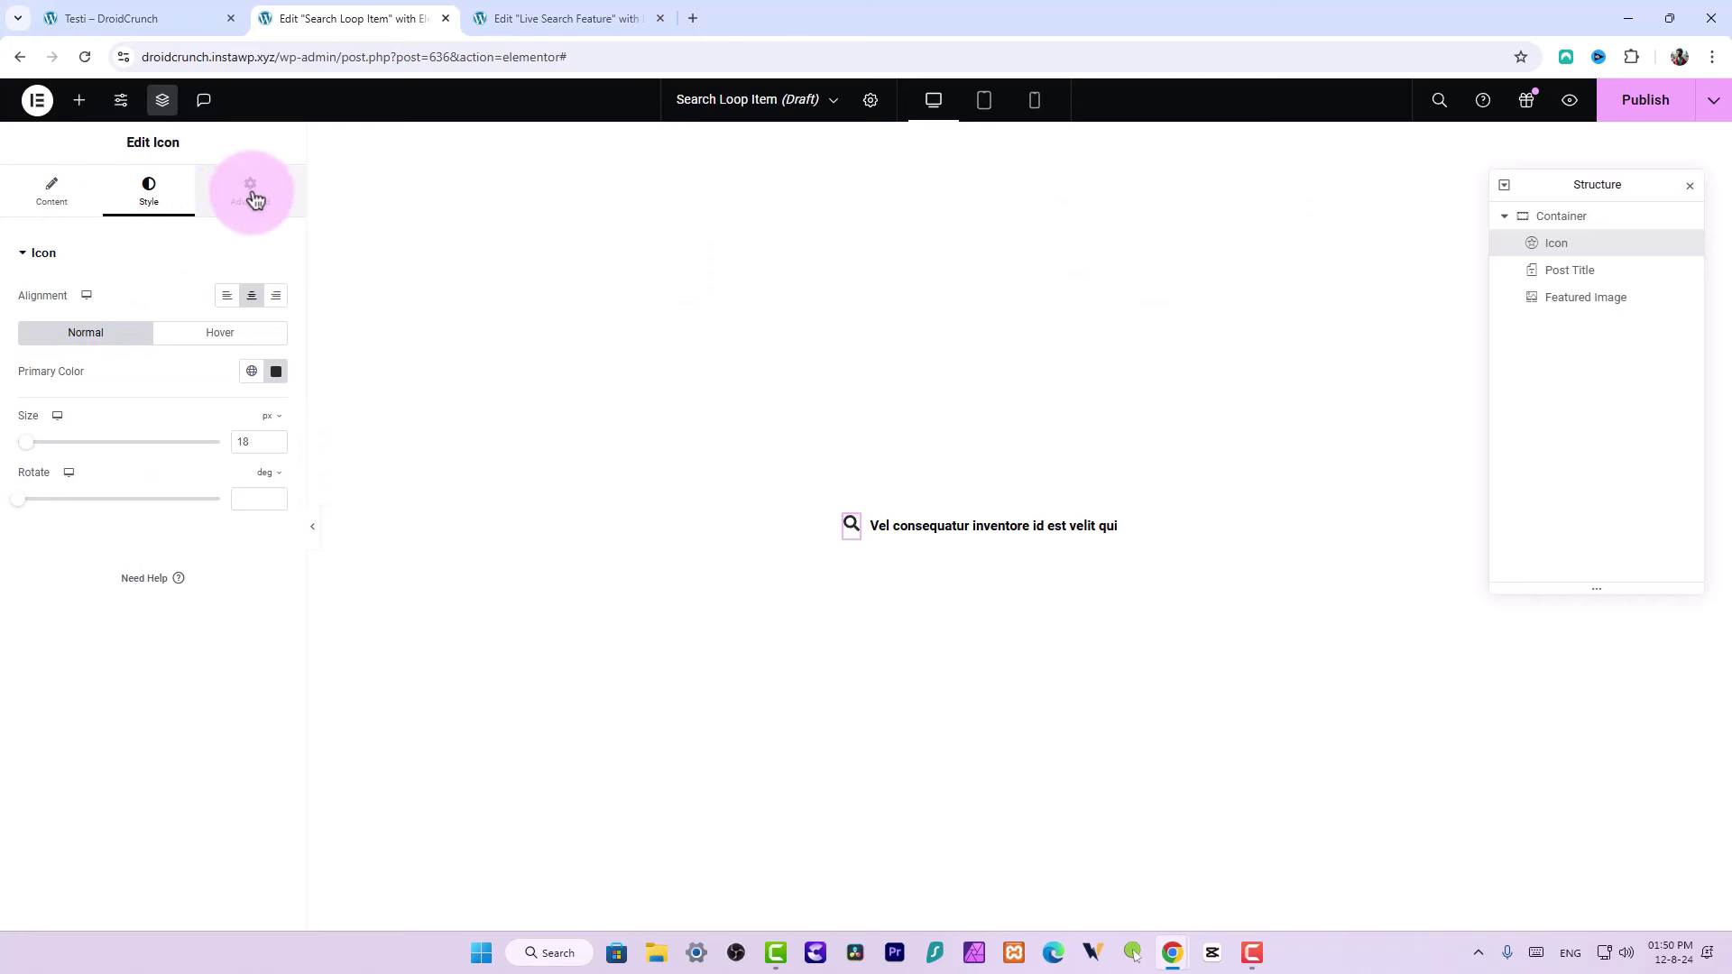
Unlink the magnifier icon's padding values and set only the top padding to 6 px
left_click(253, 194)
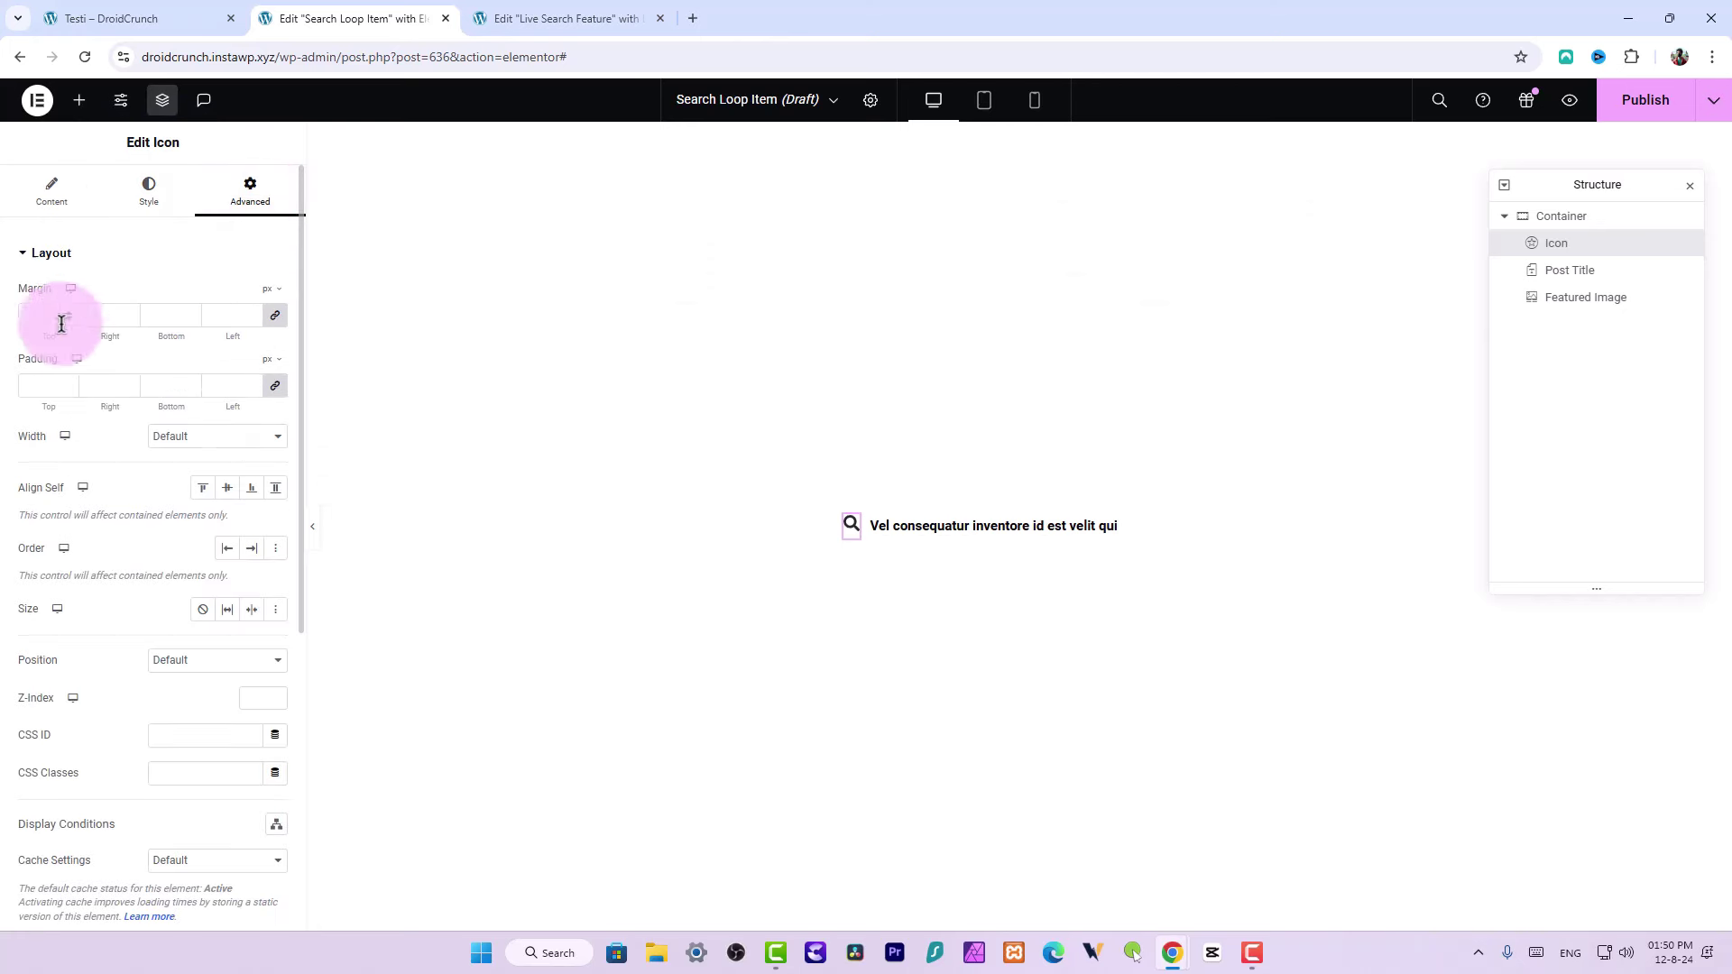
left_click(278, 388)
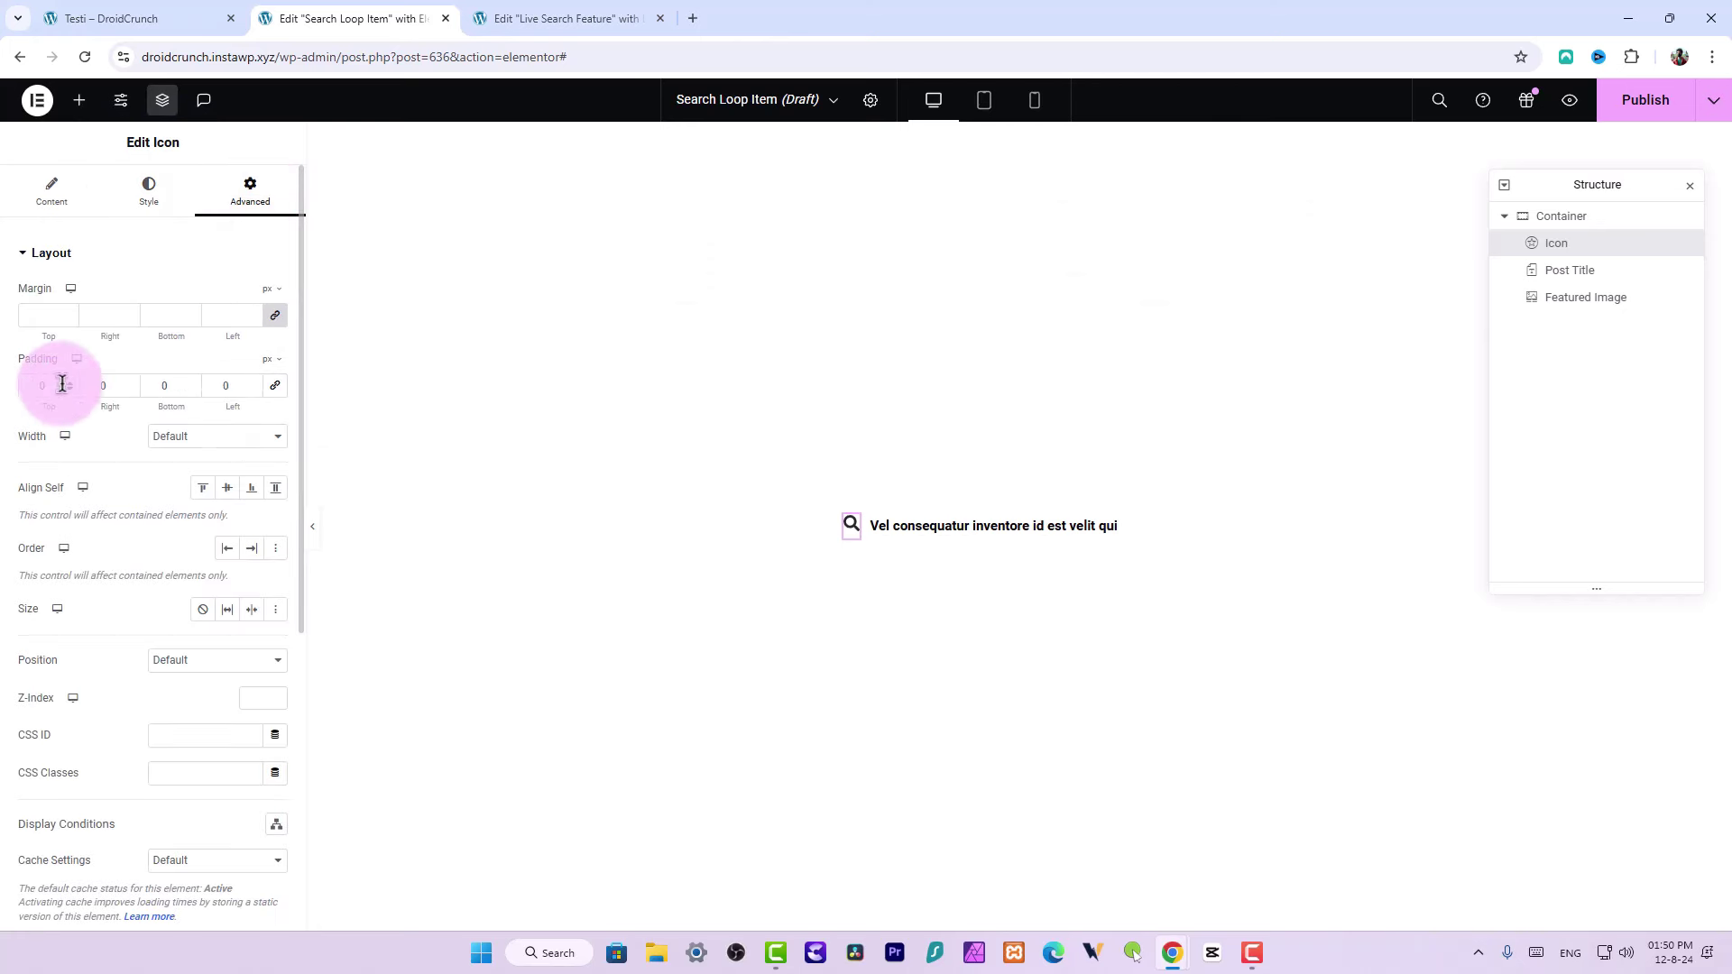
left_click(68, 386)
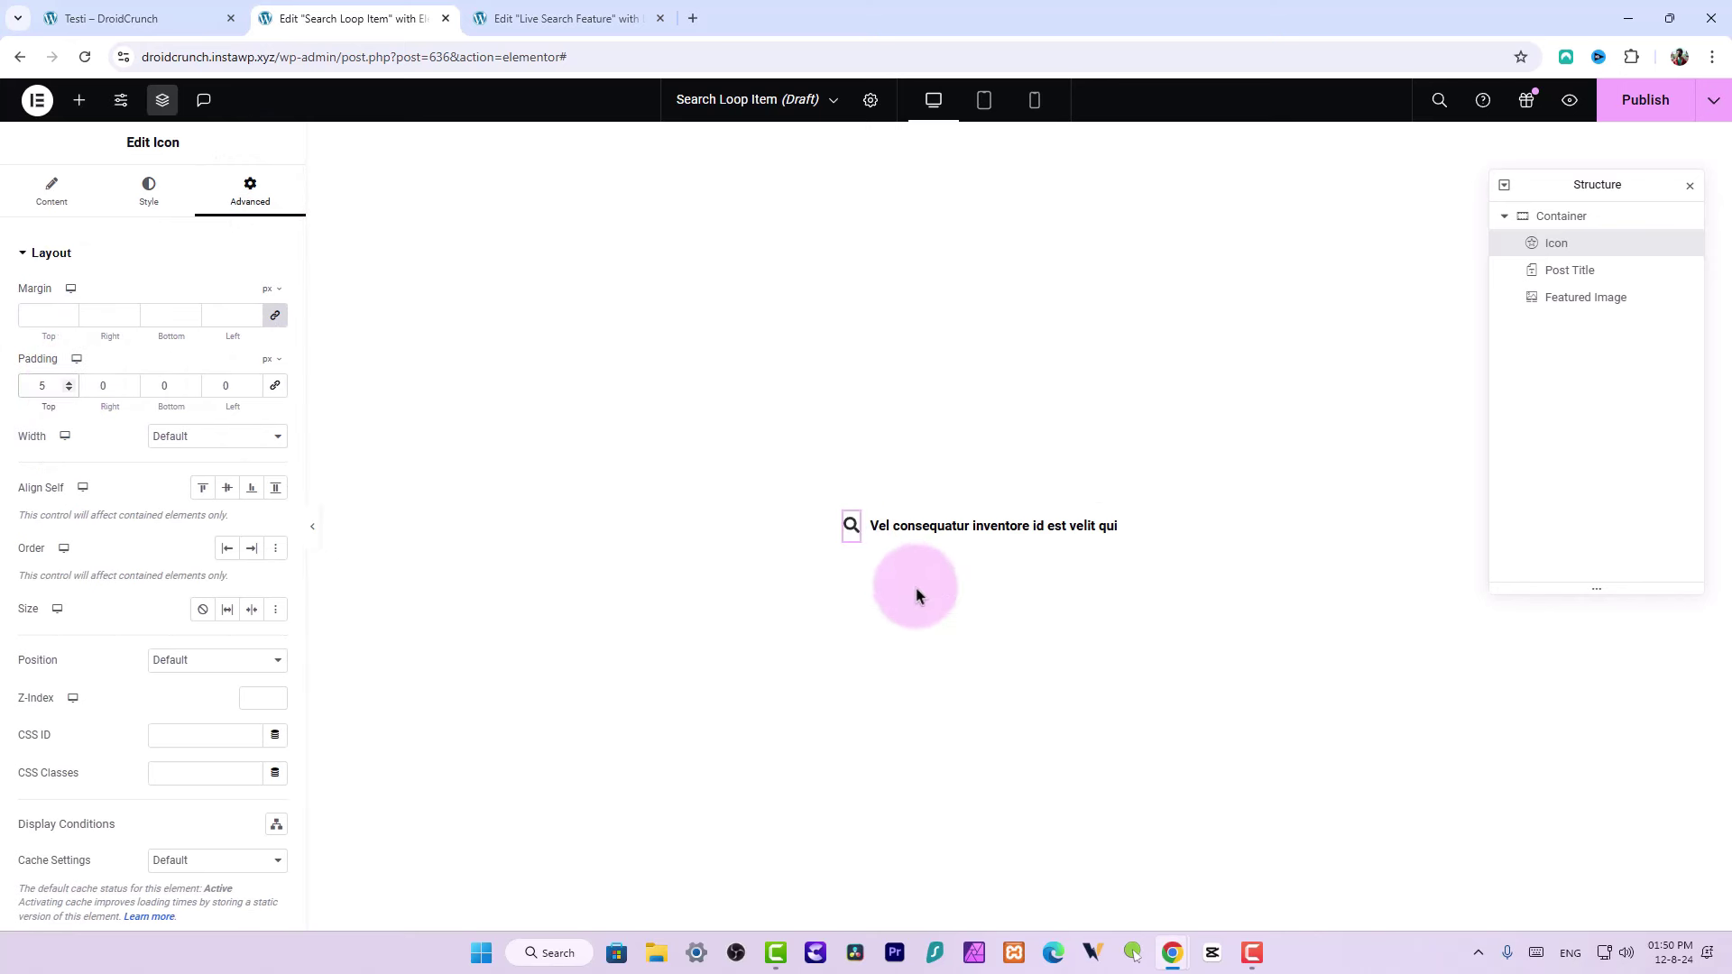
left_click(69, 383)
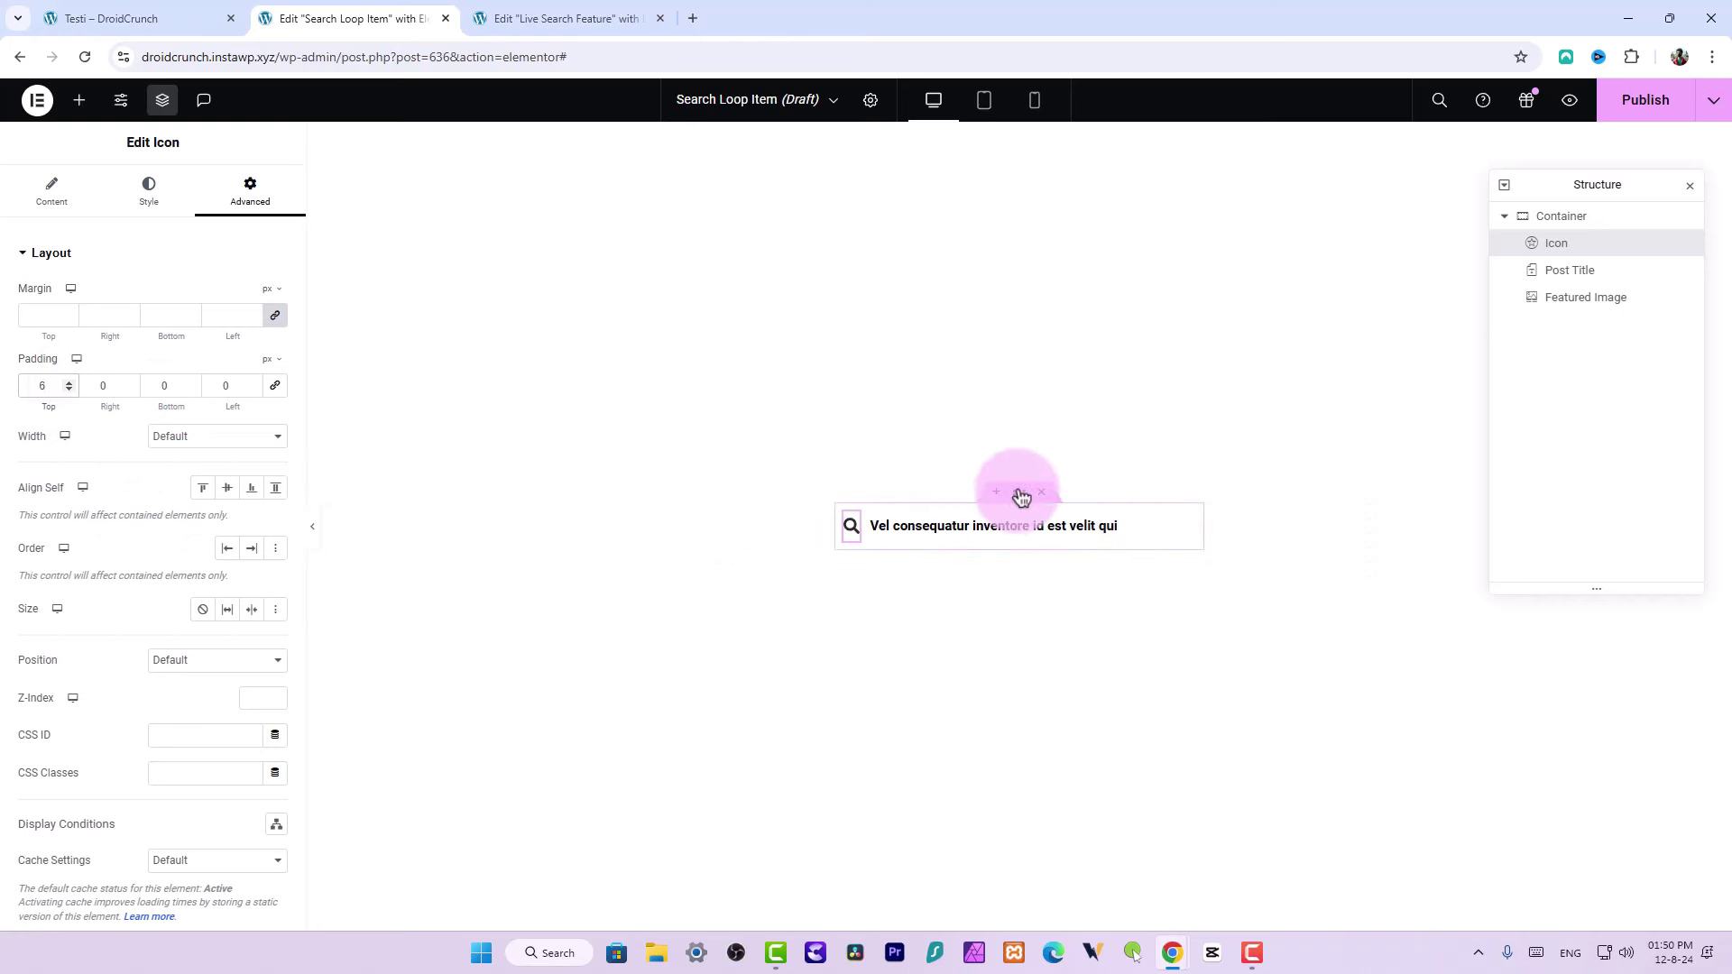
Review the background and hover highlight of the live results on the finished search page
left_click(1020, 498)
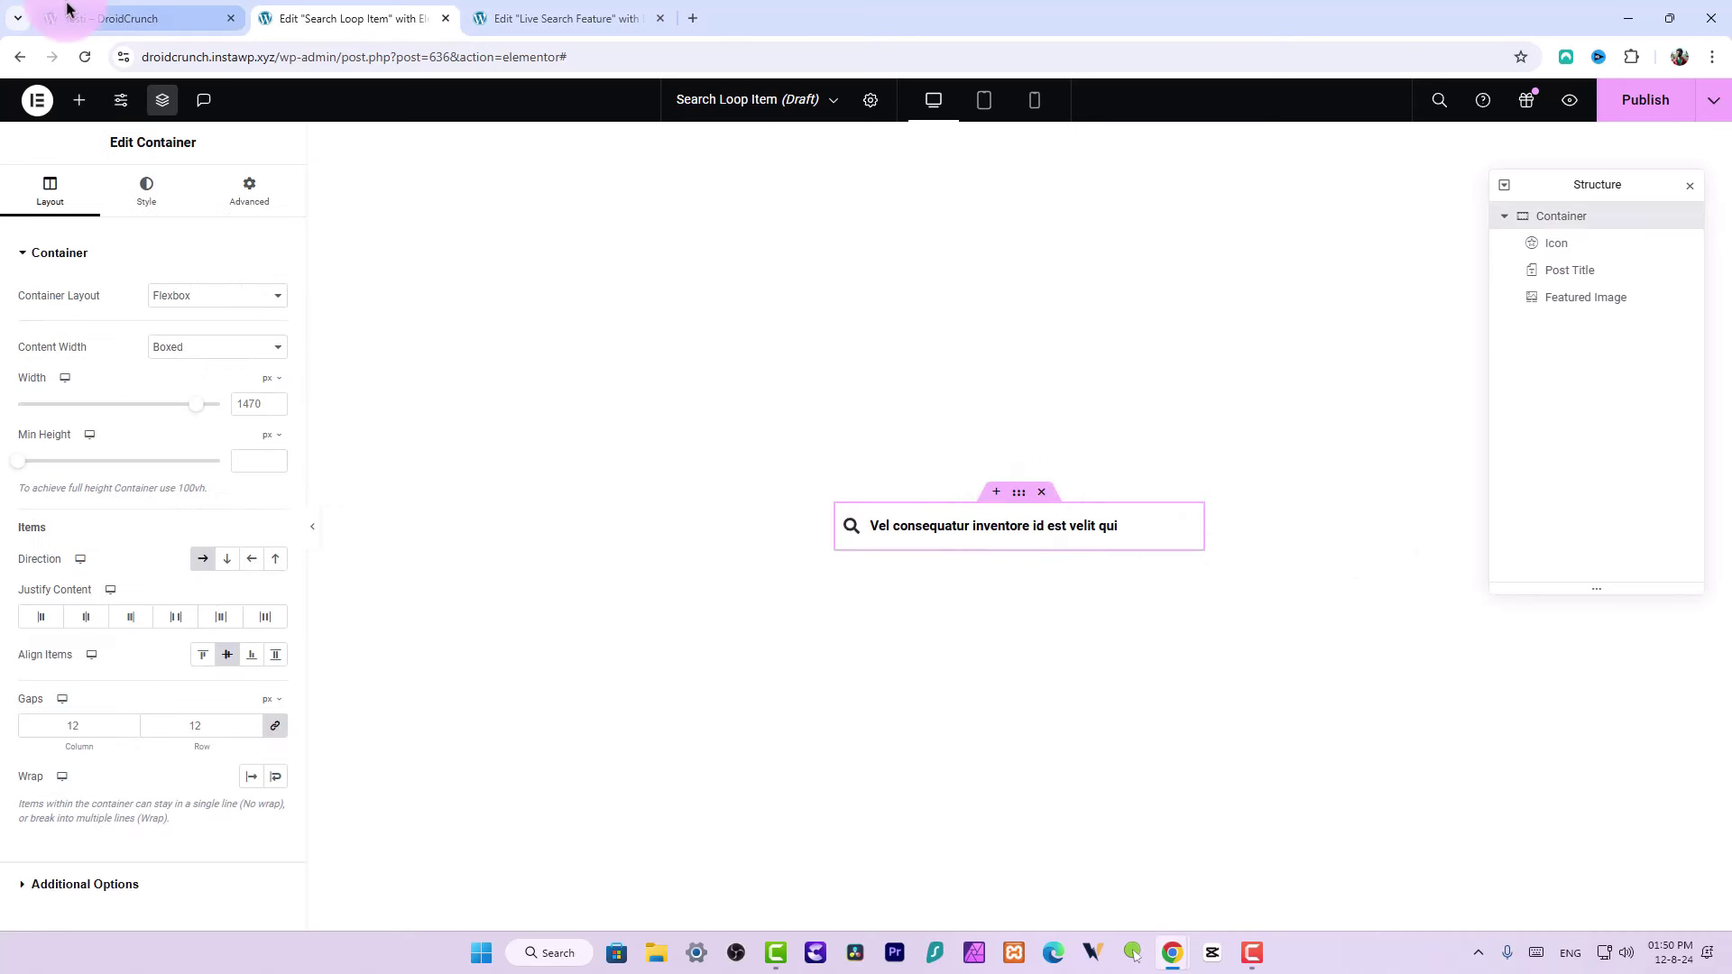
left_click(163, 11)
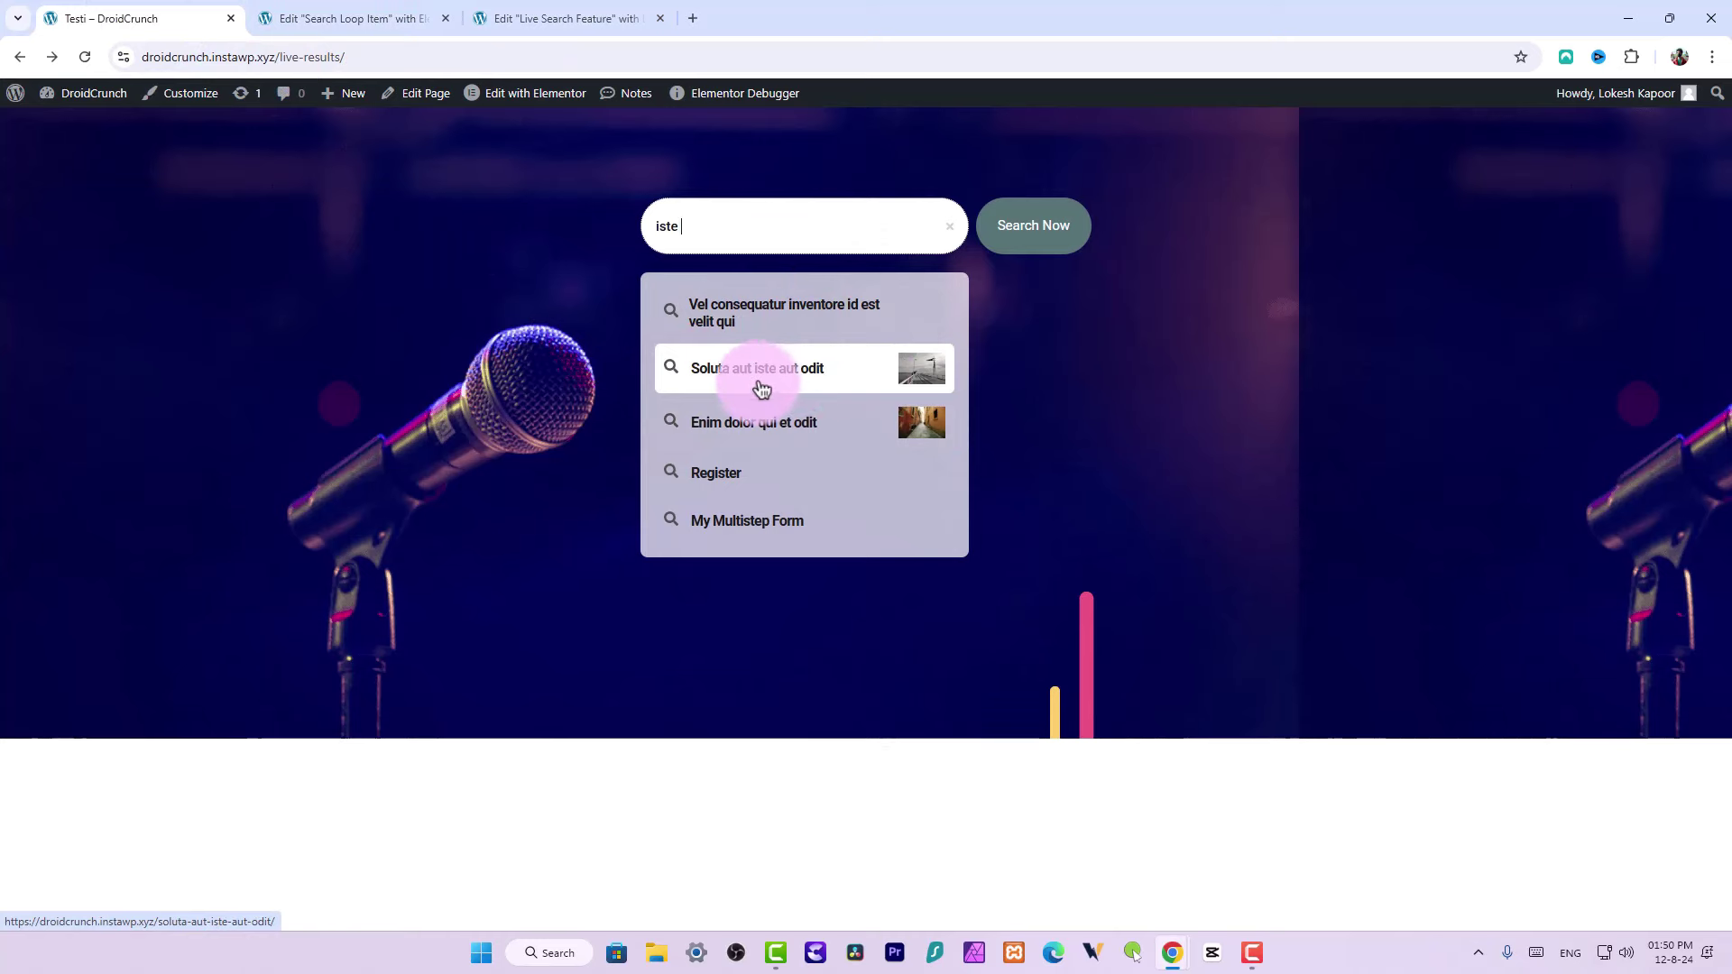
left_click(591, 20)
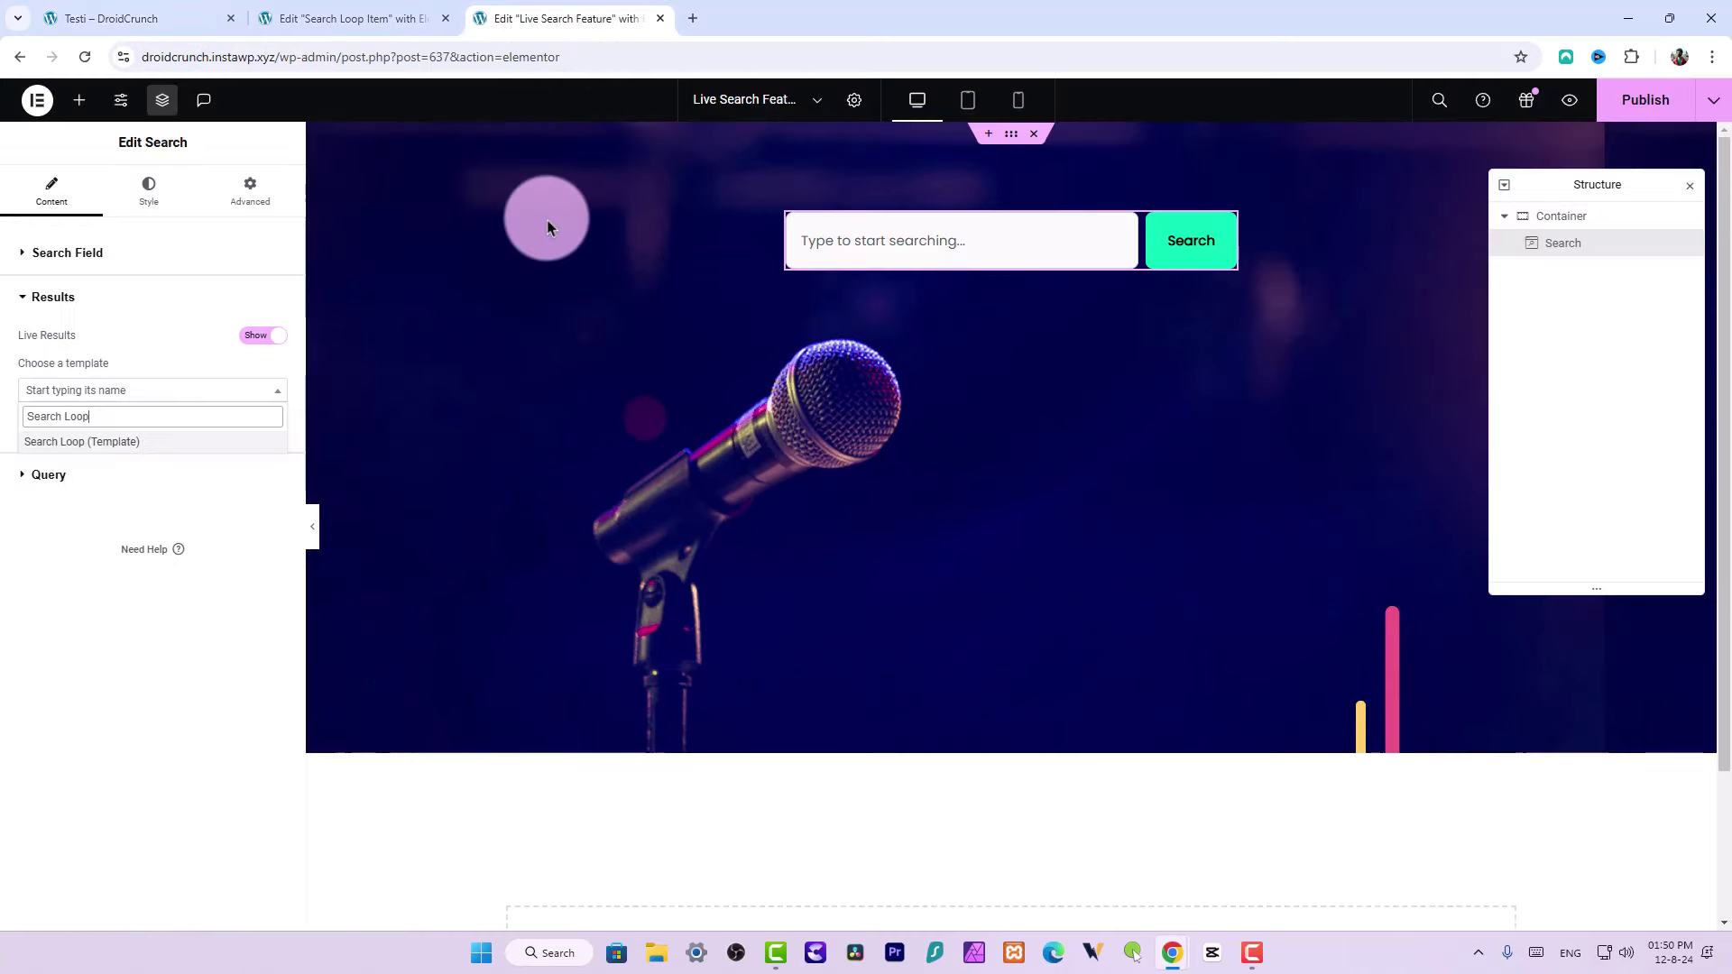
left_click(410, 16)
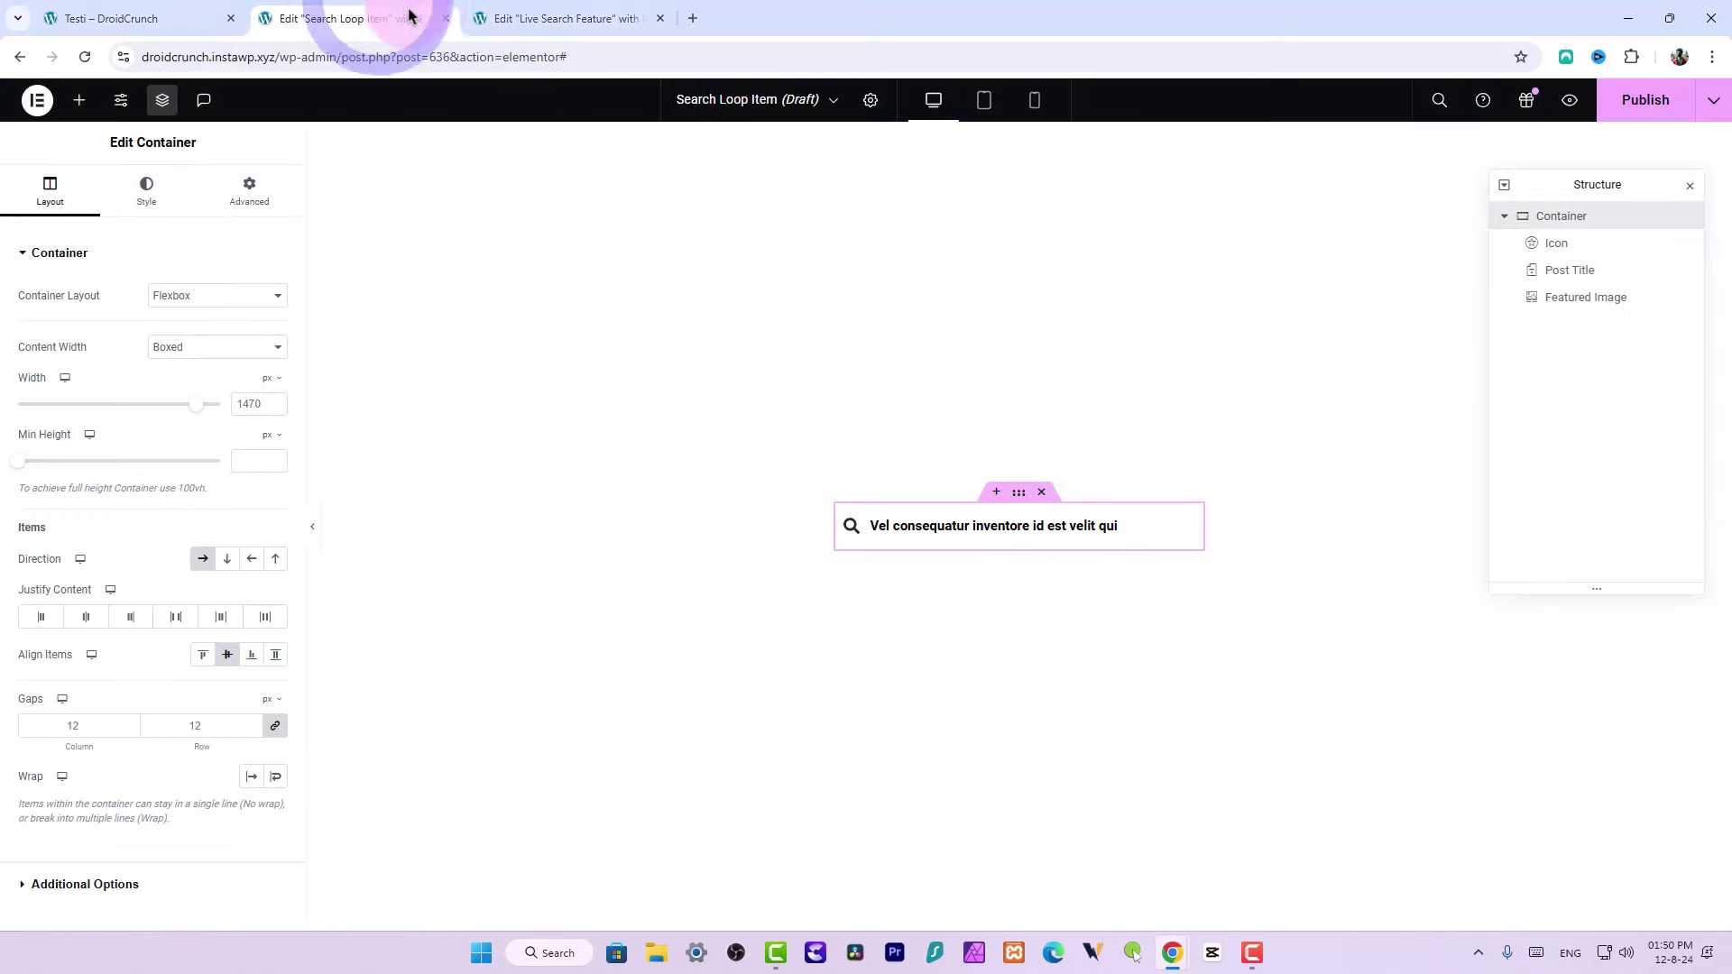
Choose the Classic background type for the container's normal and hover states, with white #FFFFFF as the hover colour
left_click(151, 200)
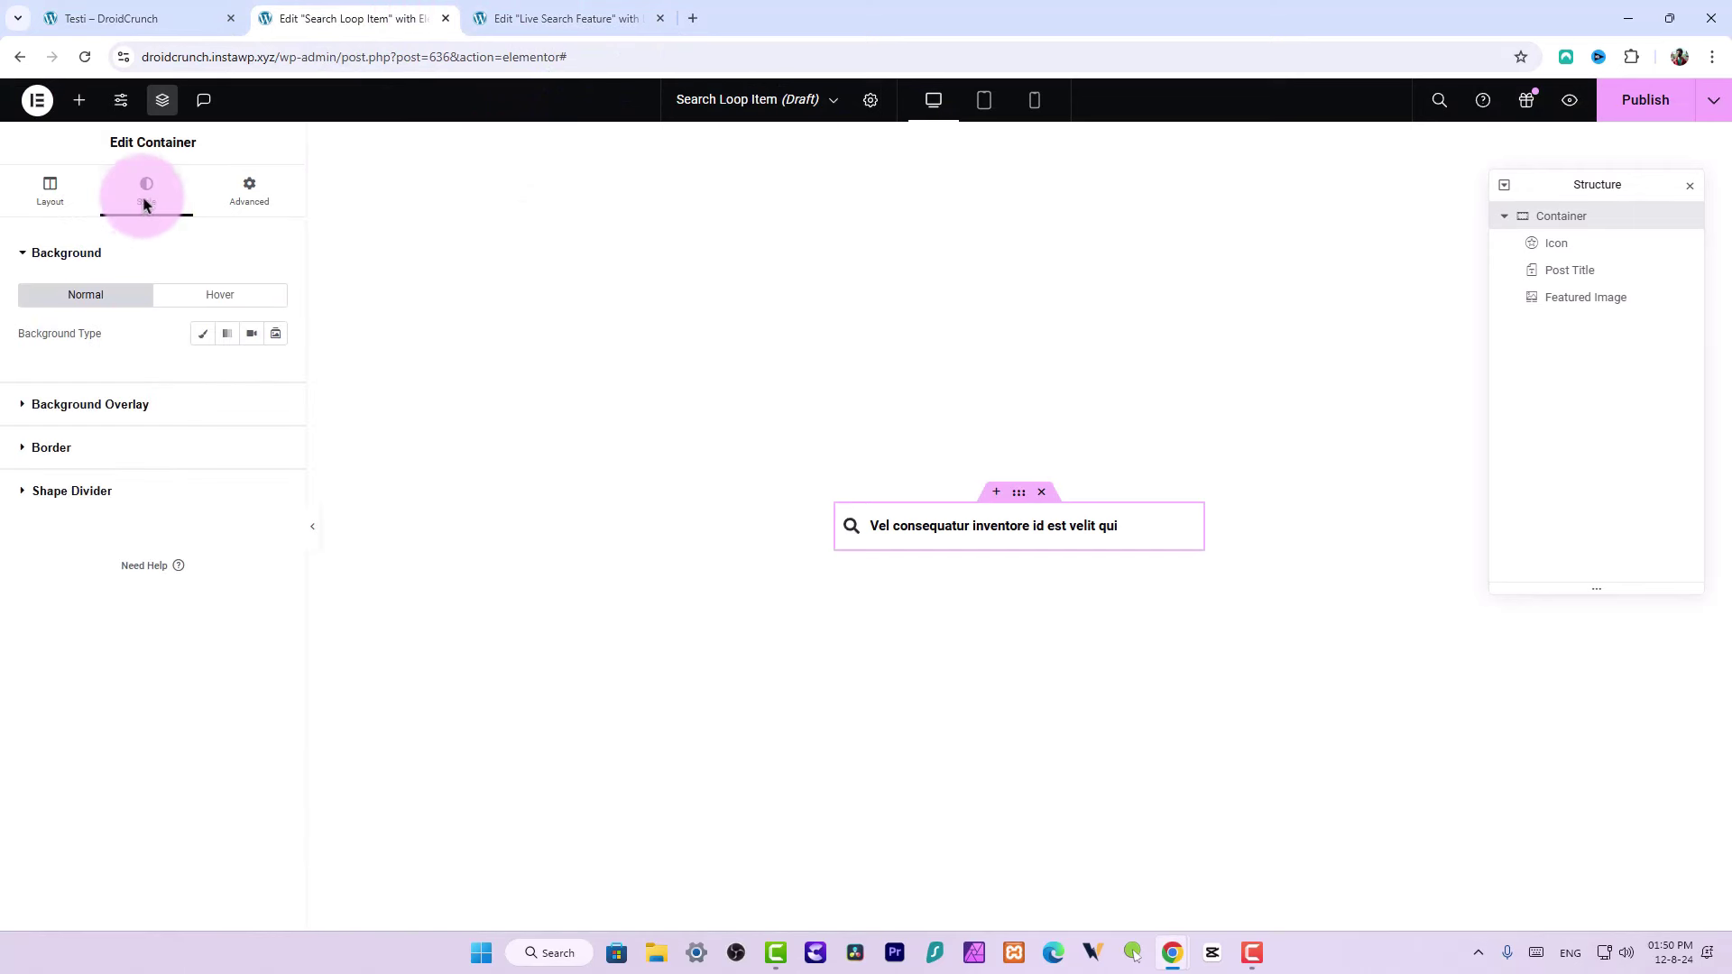
left_click(202, 339)
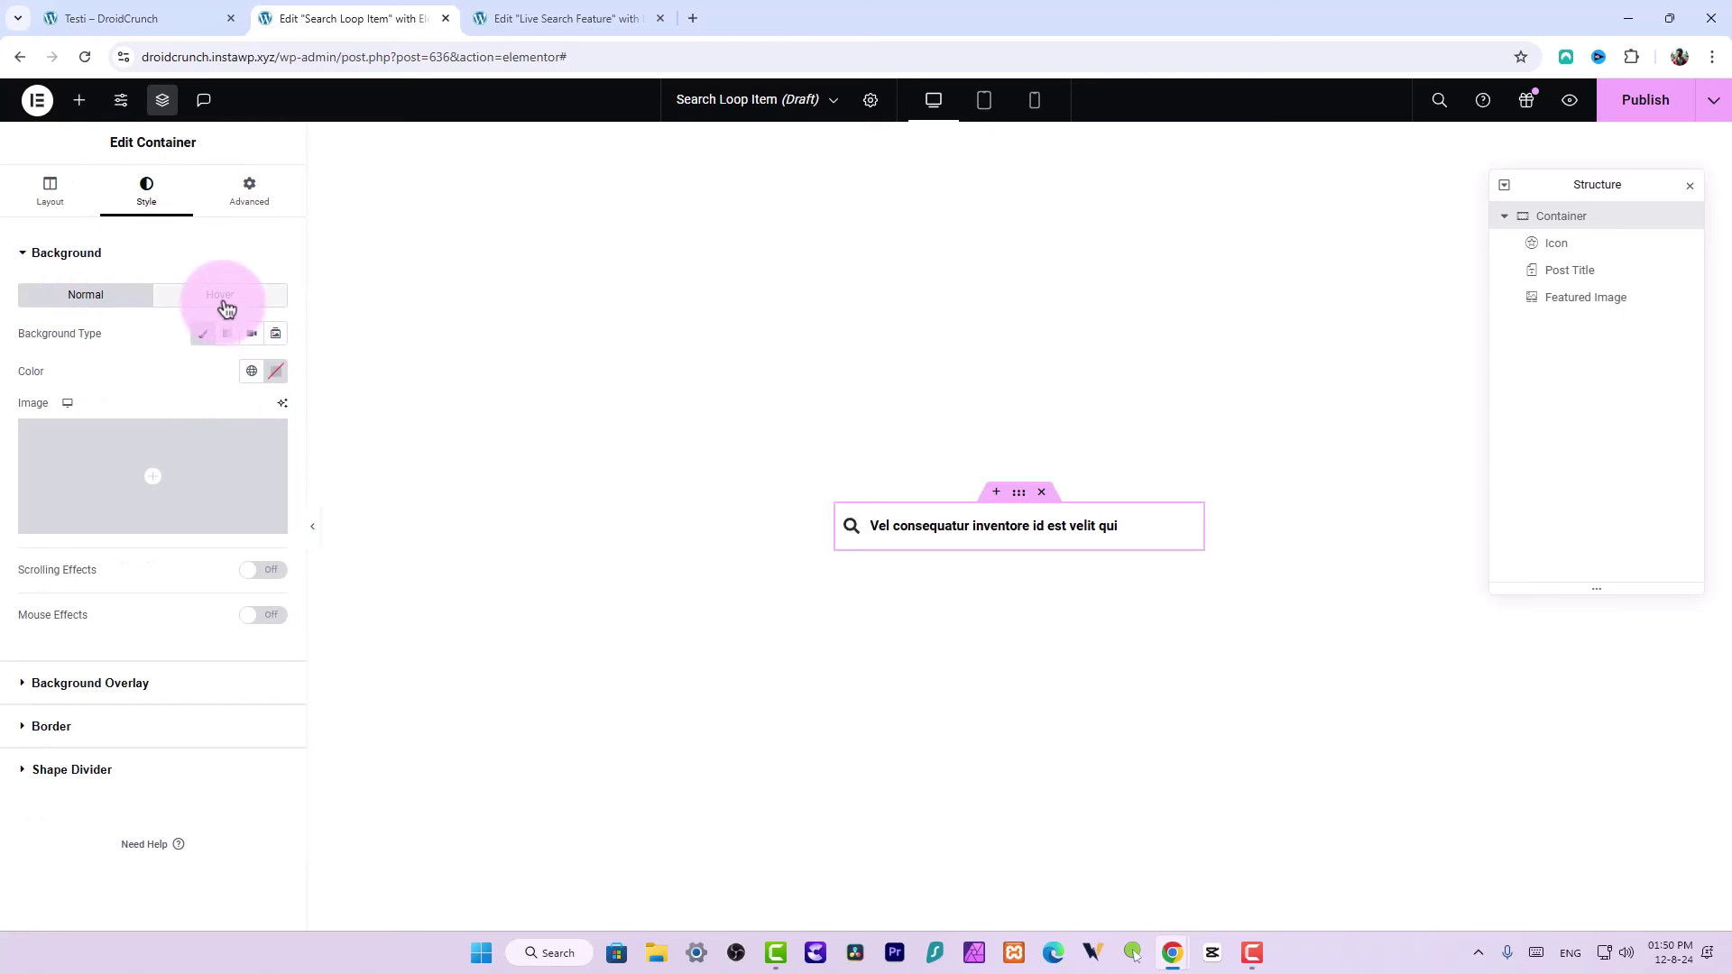
left_click(225, 305)
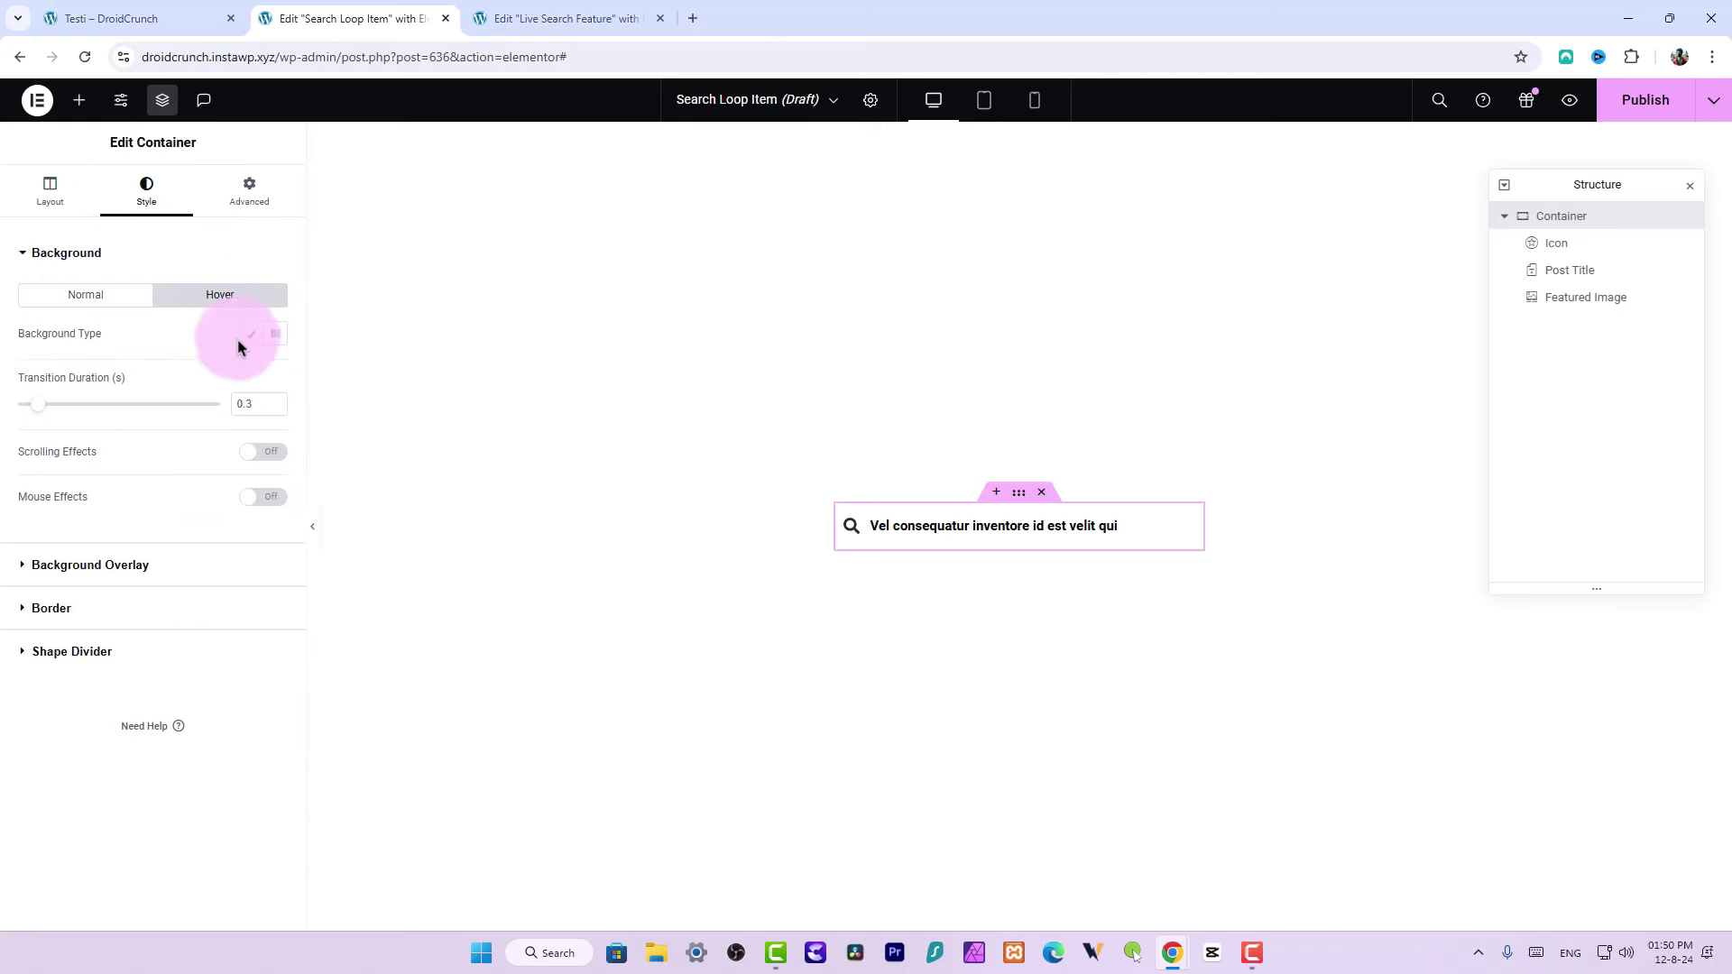
left_click(252, 334)
left_click(276, 371)
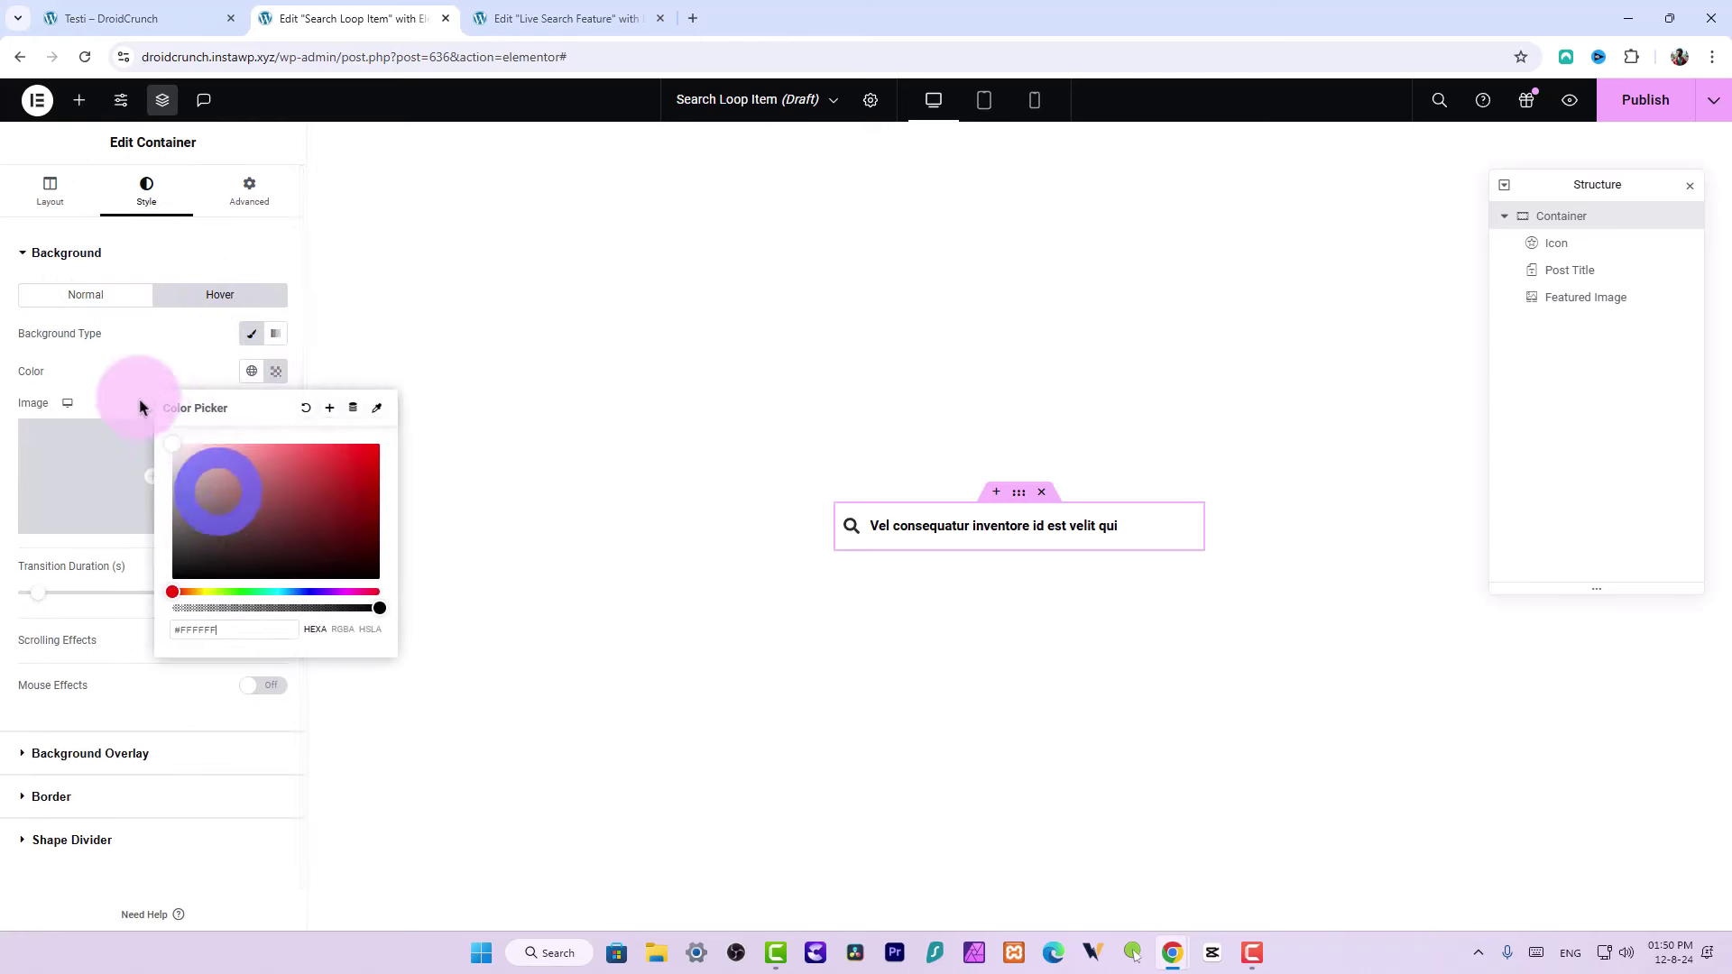
Set the container's normal background colour to semi-transparent white #FFFFFF5C
left_click(95, 298)
left_click(272, 373)
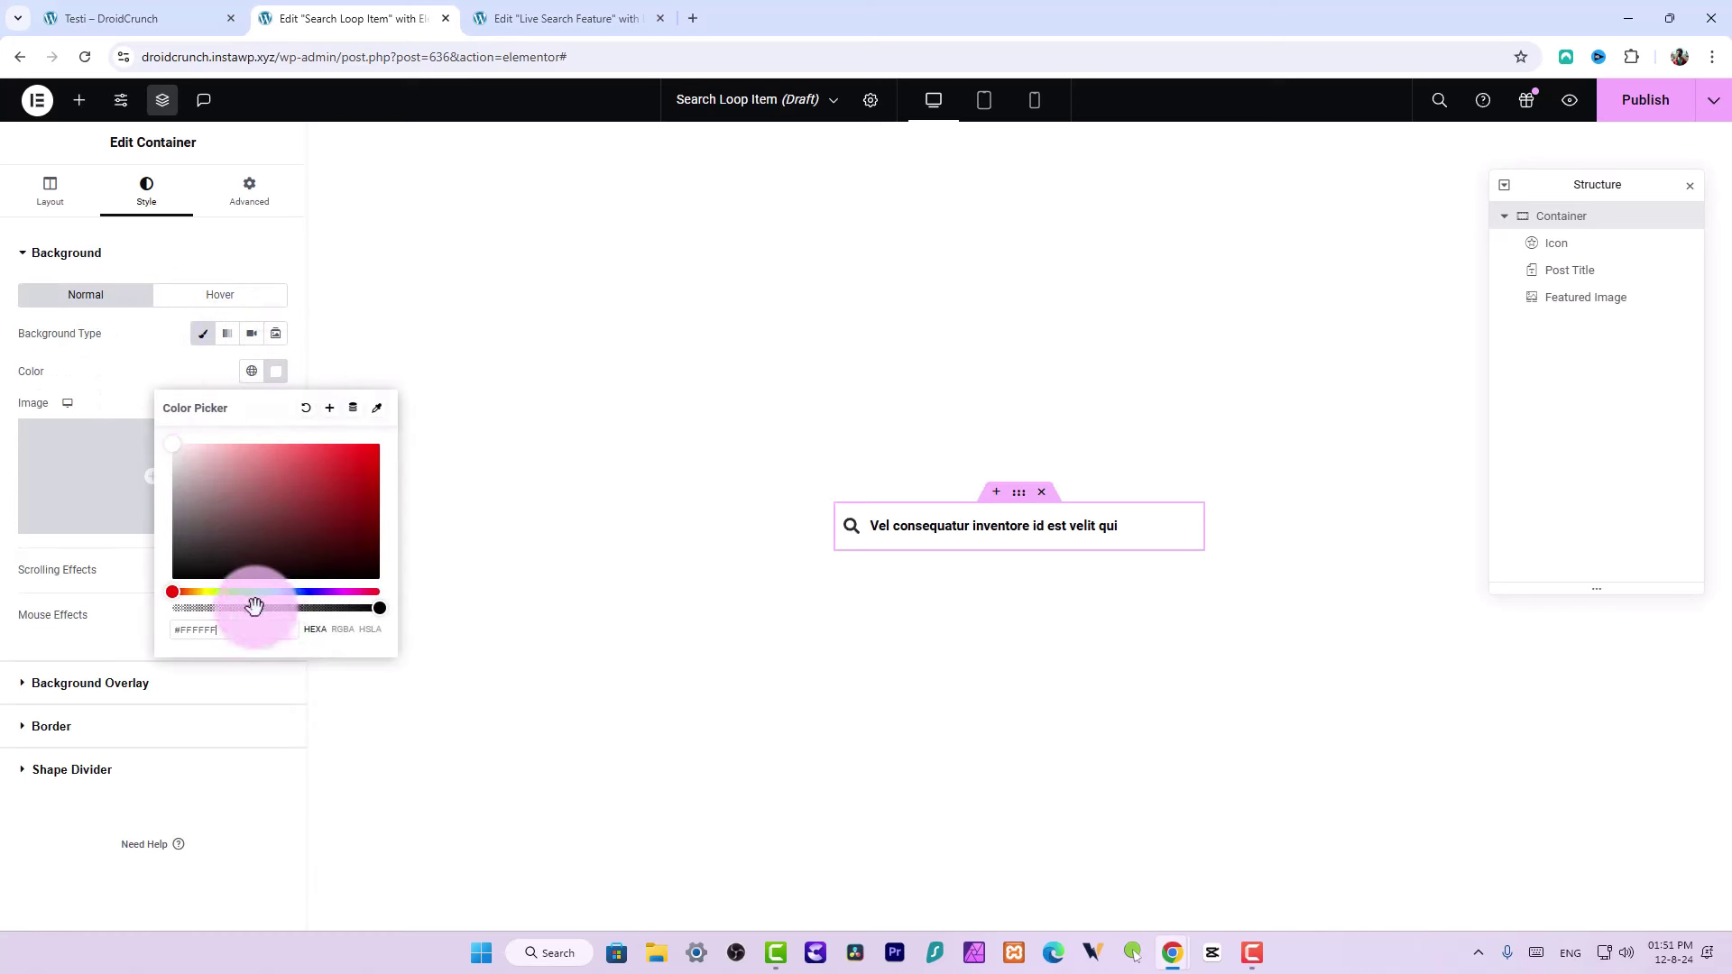
left_click_drag(255, 605, 249, 610)
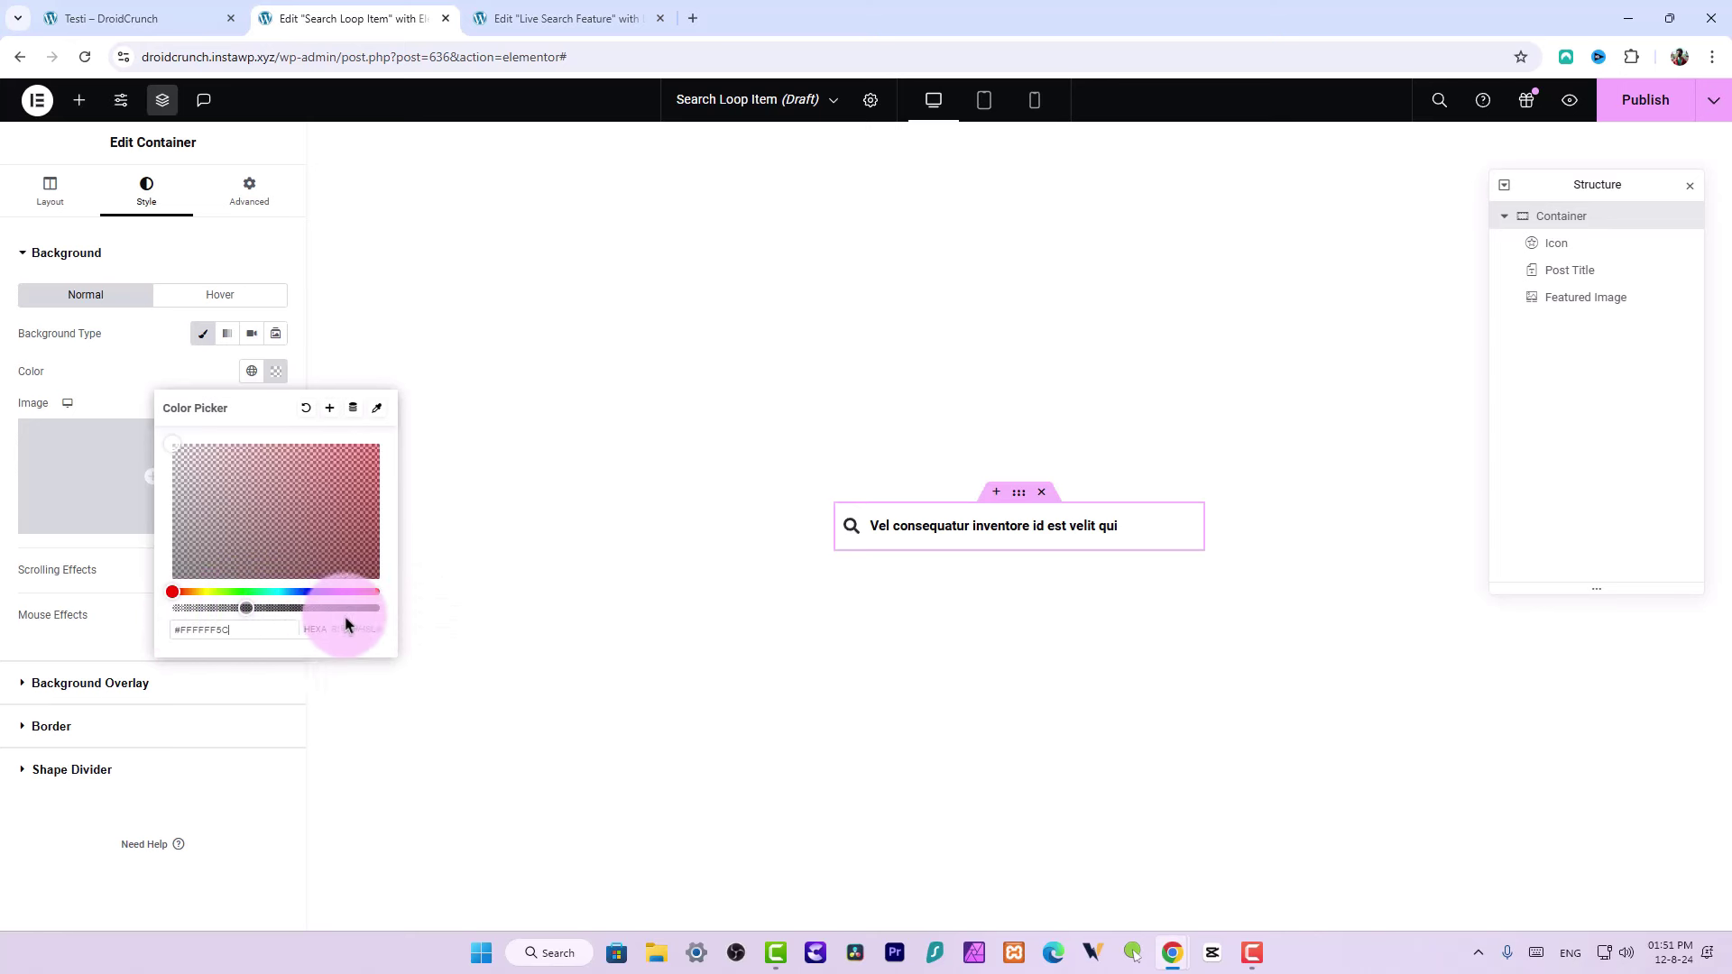
left_click(178, 384)
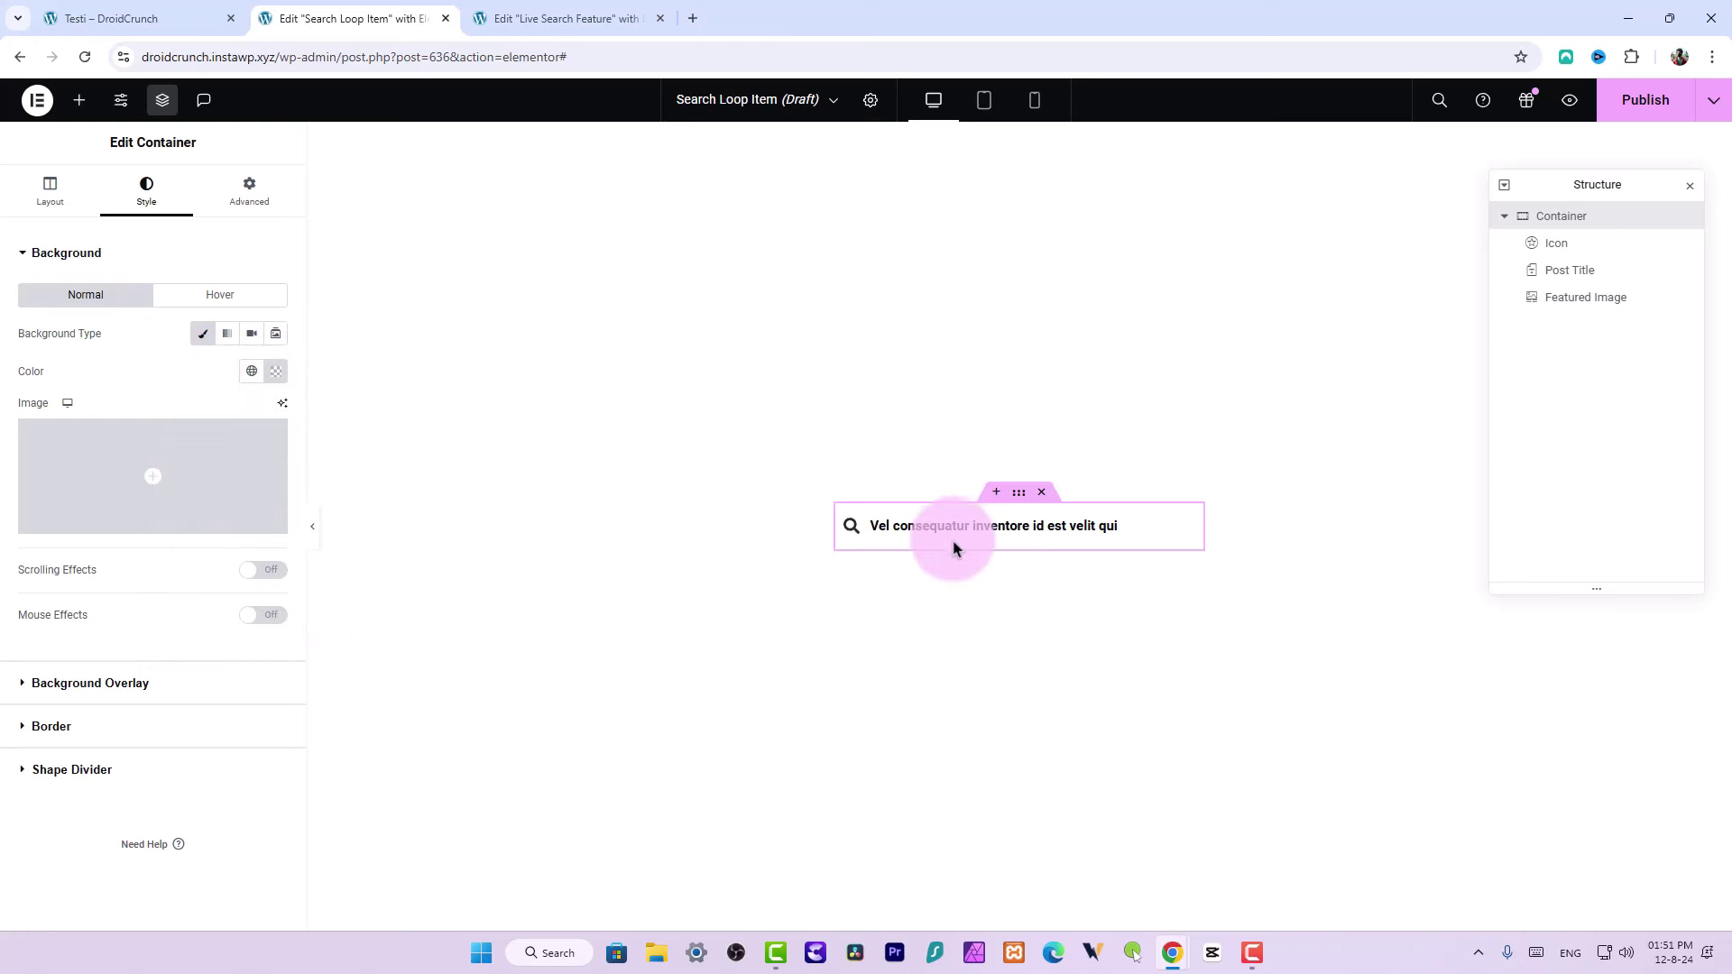
left_click(275, 371)
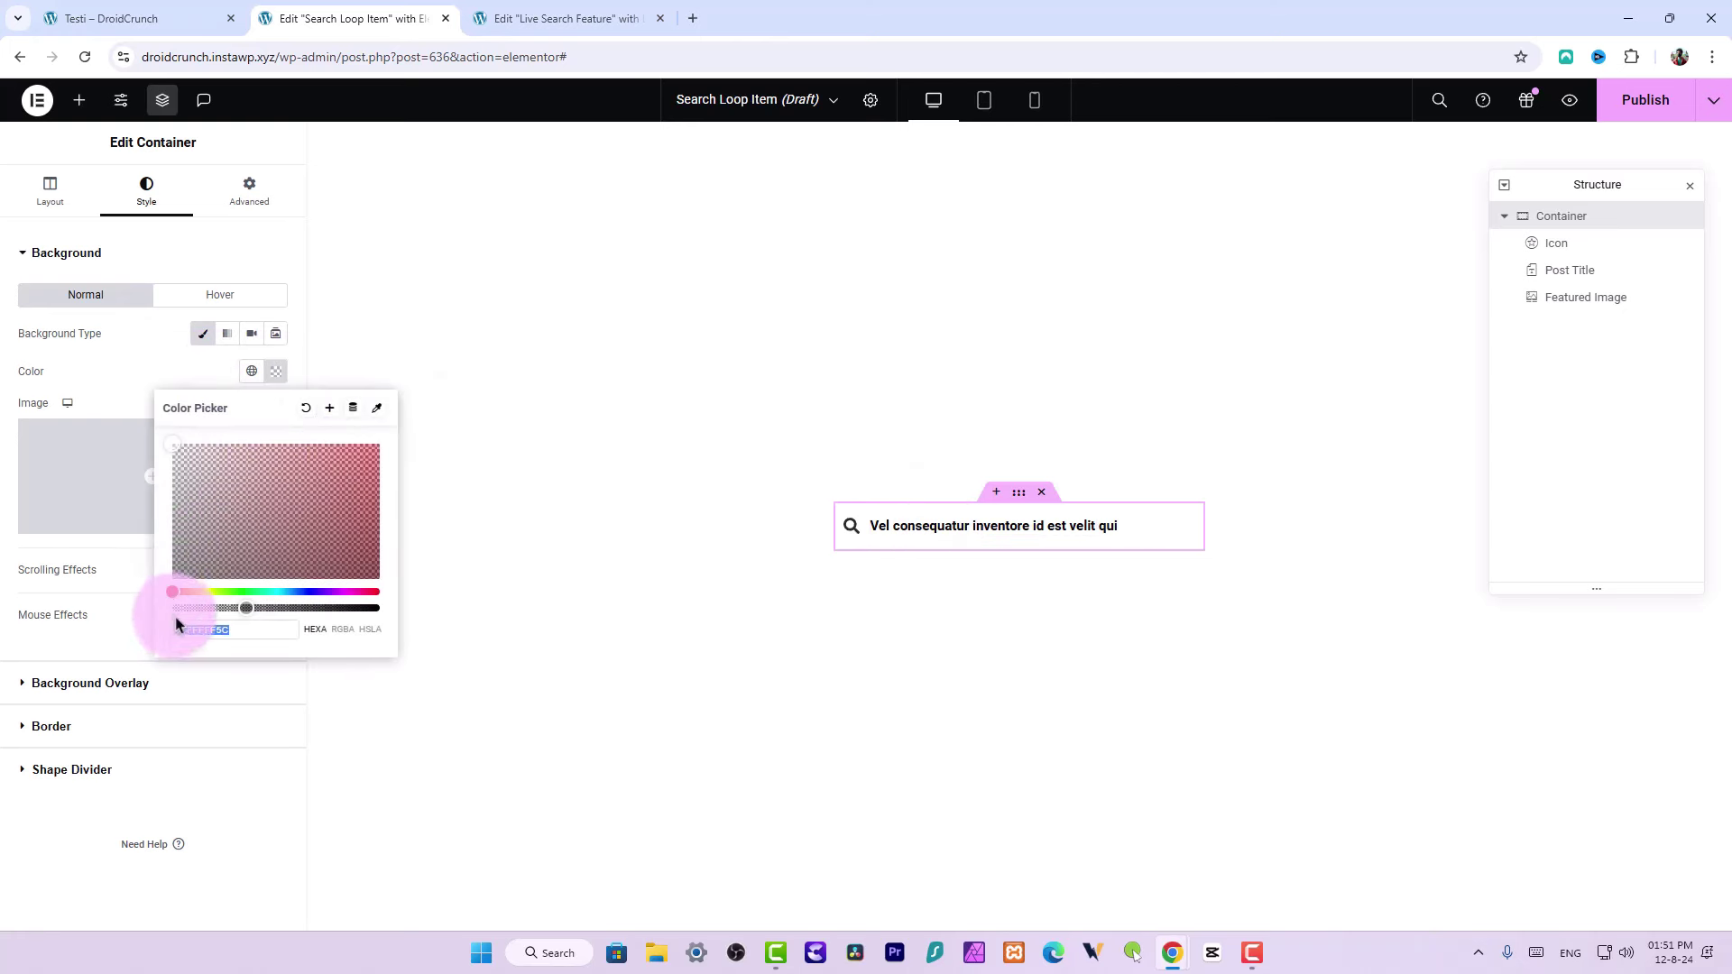
left_click(136, 359)
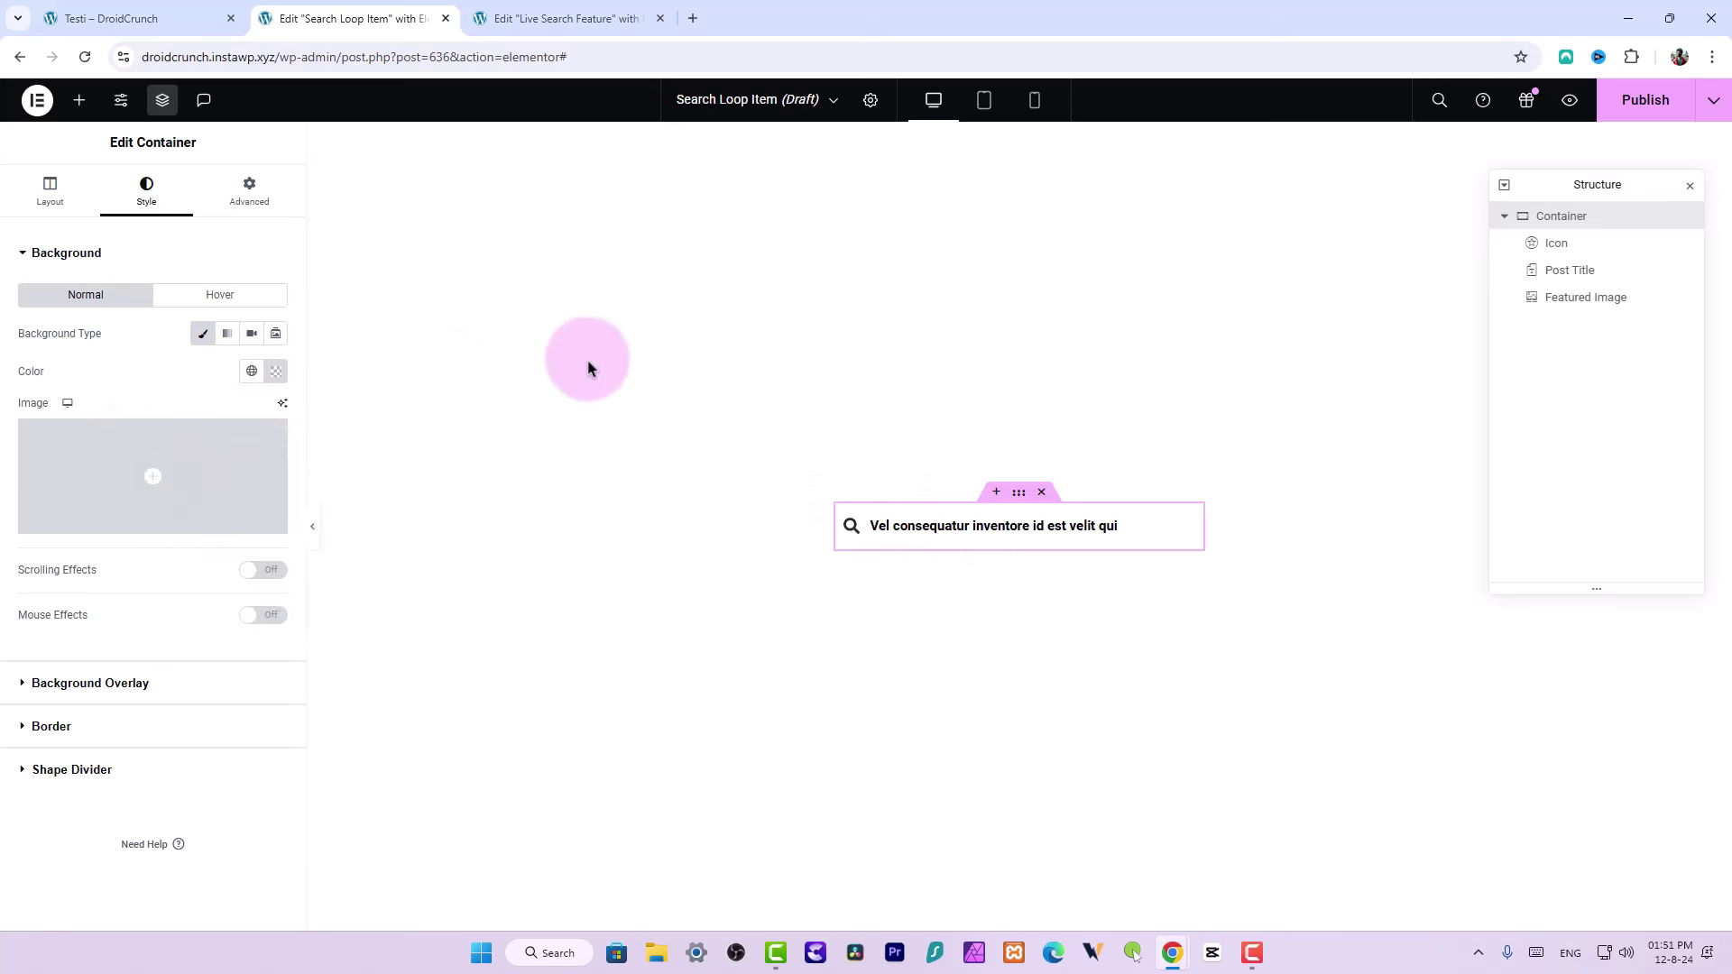
Publish the loop item template and assign Search Loop Item as the Search widget's live results template on the Live Search Feature page
left_click(1640, 115)
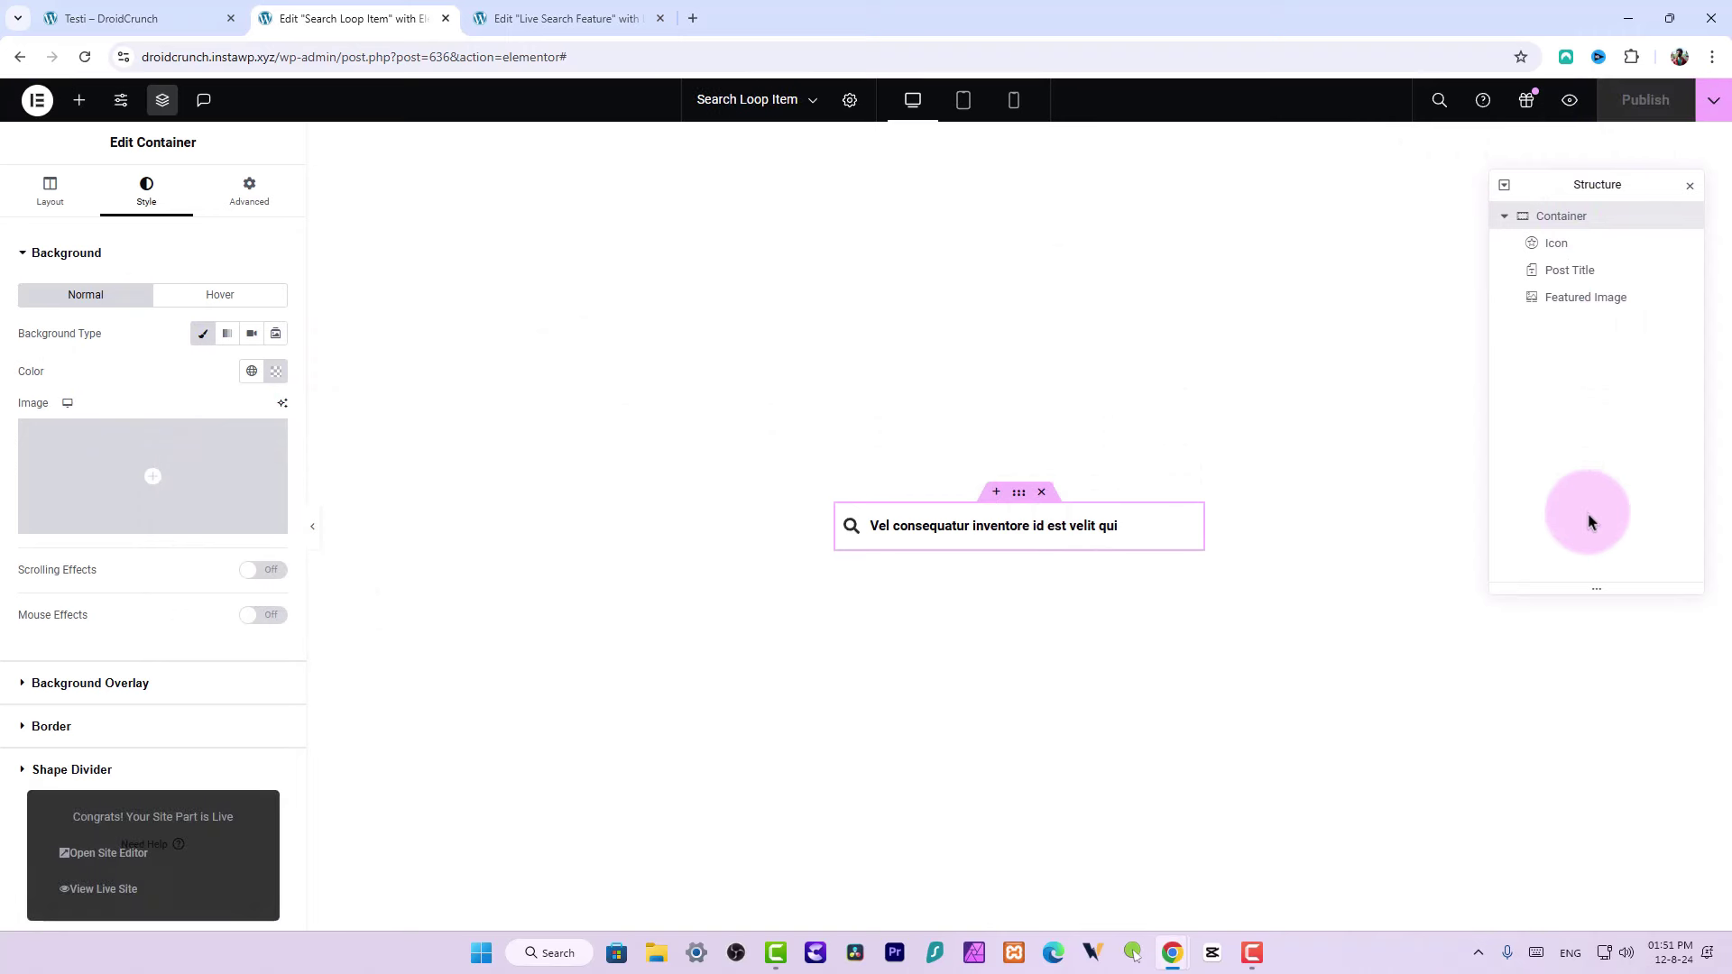
left_click(609, 23)
left_click(157, 398)
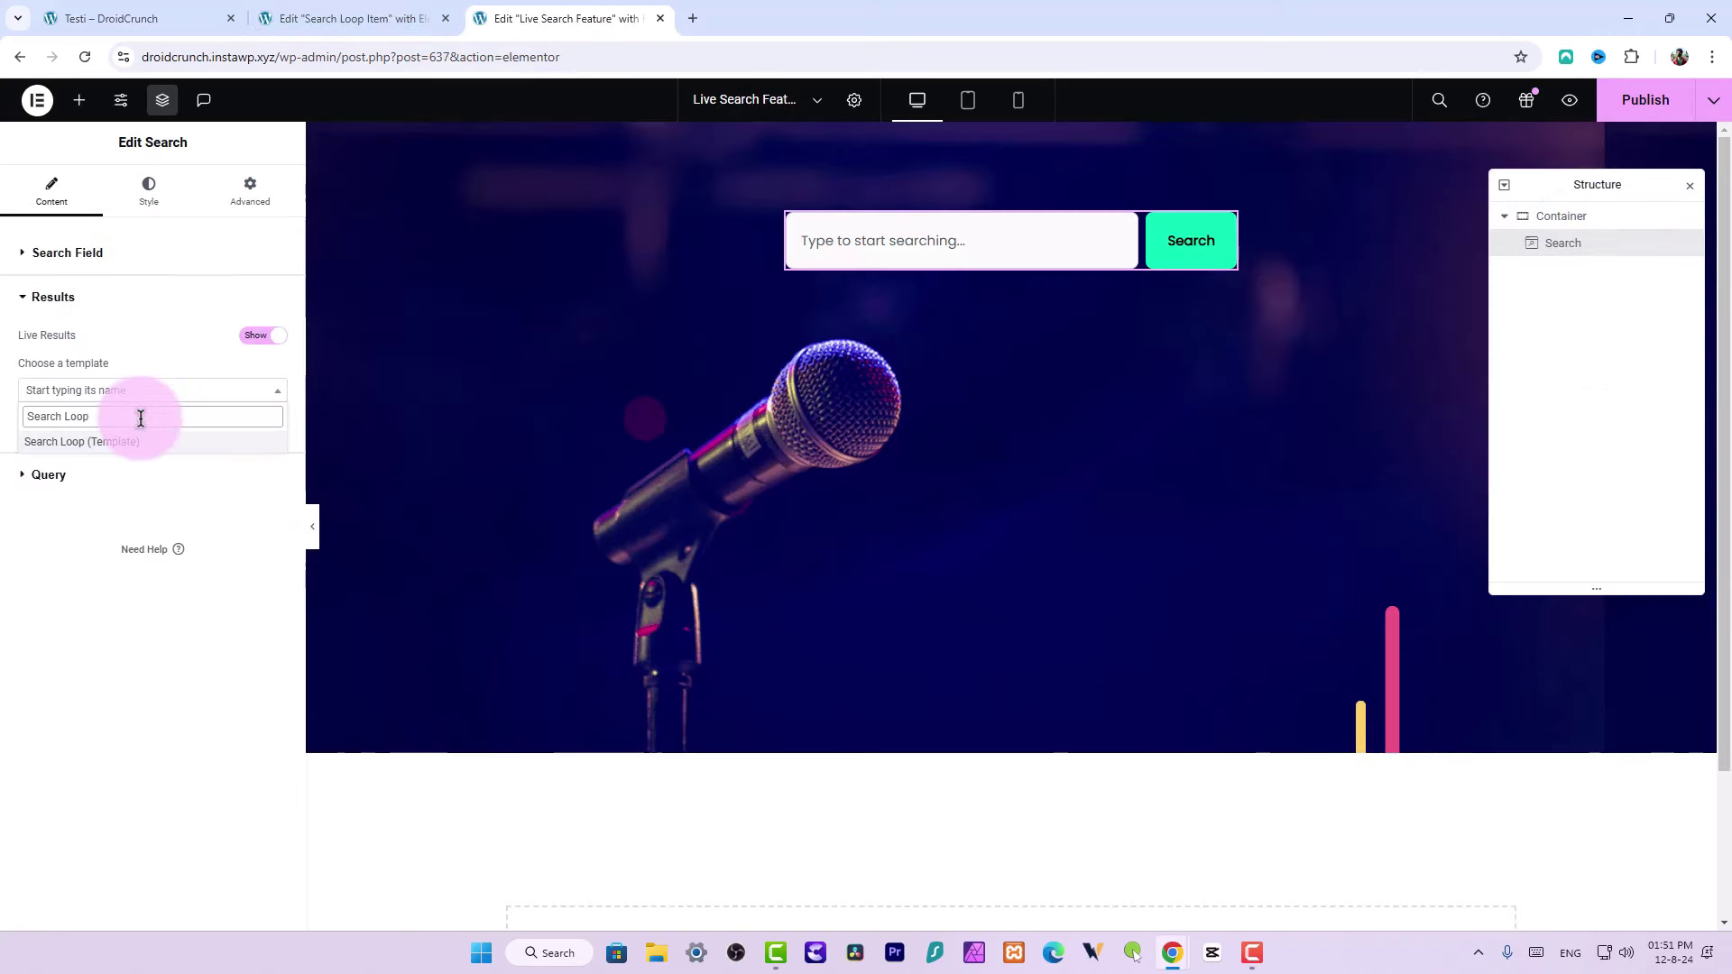
type("Search Loop")
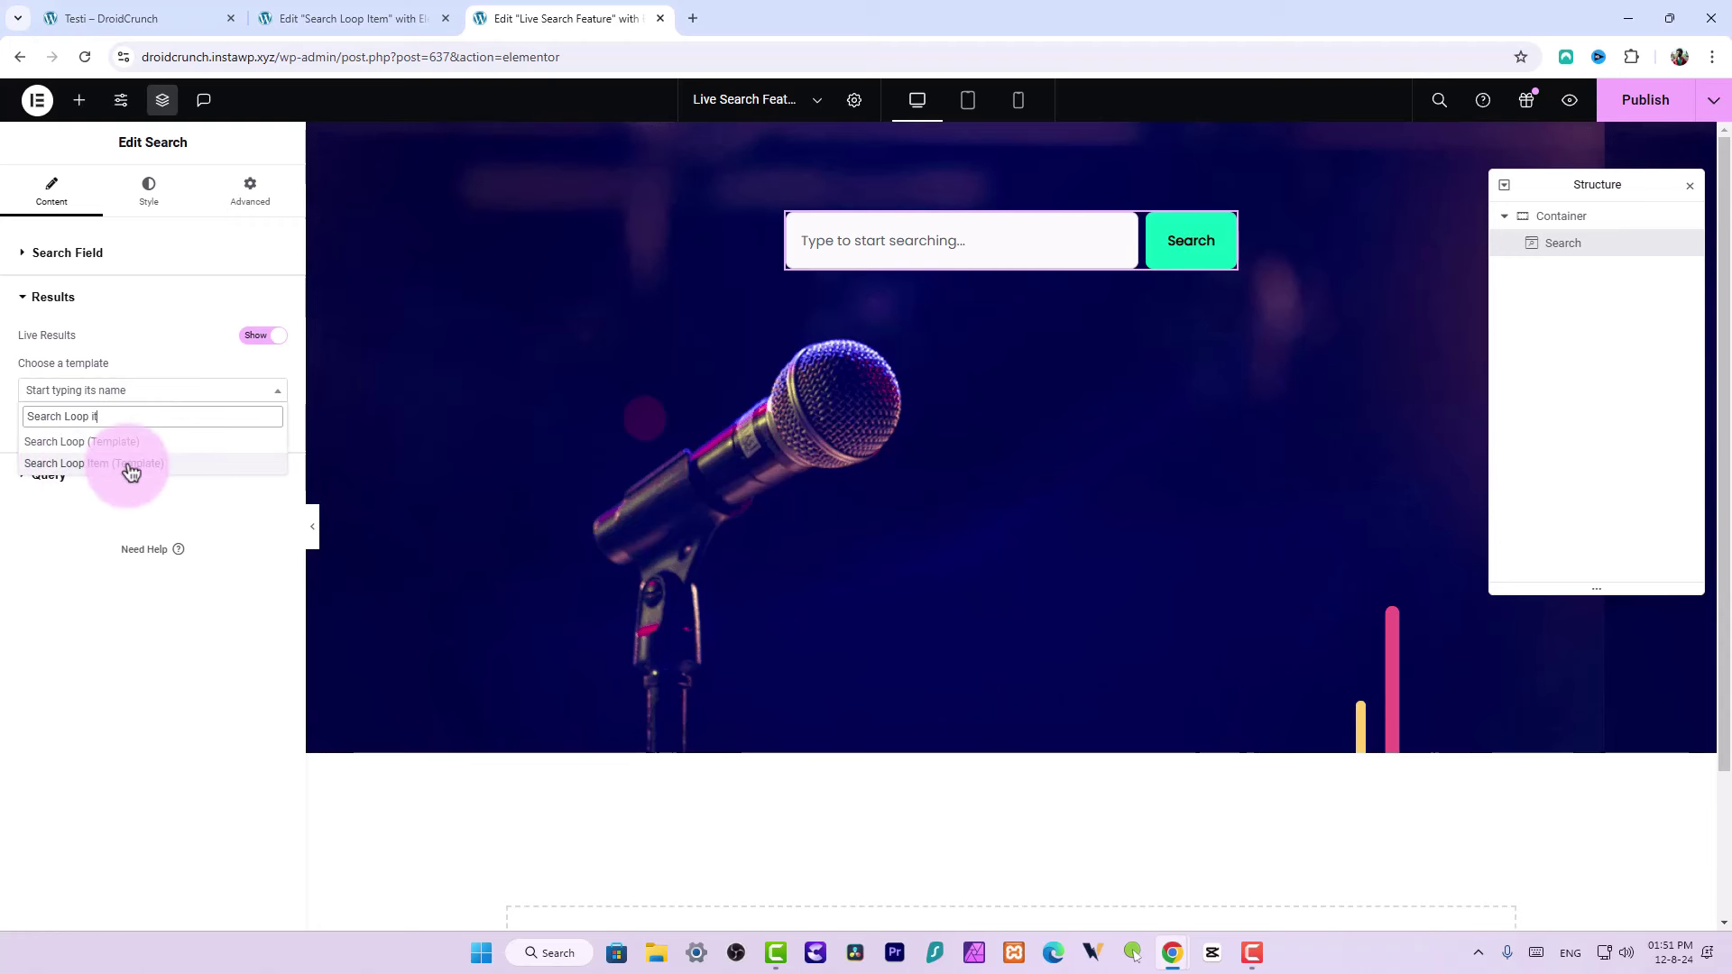
left_click(135, 467)
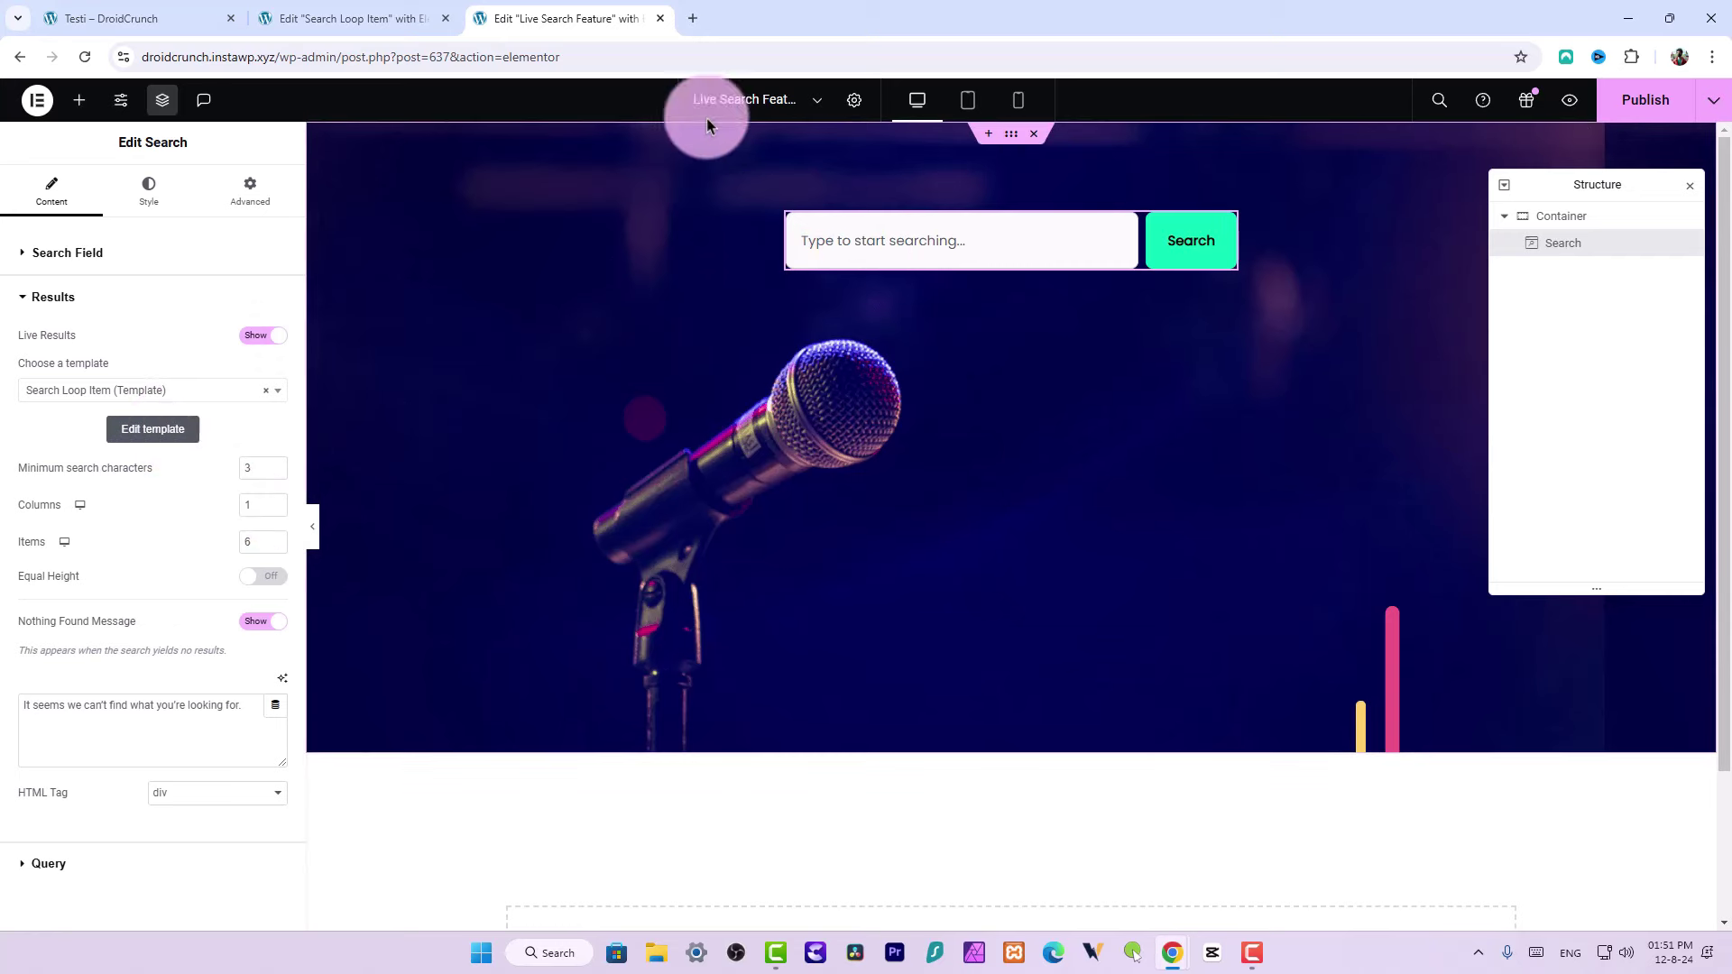
Examine the finished search page's results, then the Search widget's nothing-found message and its Query source and include options
left_click(207, 18)
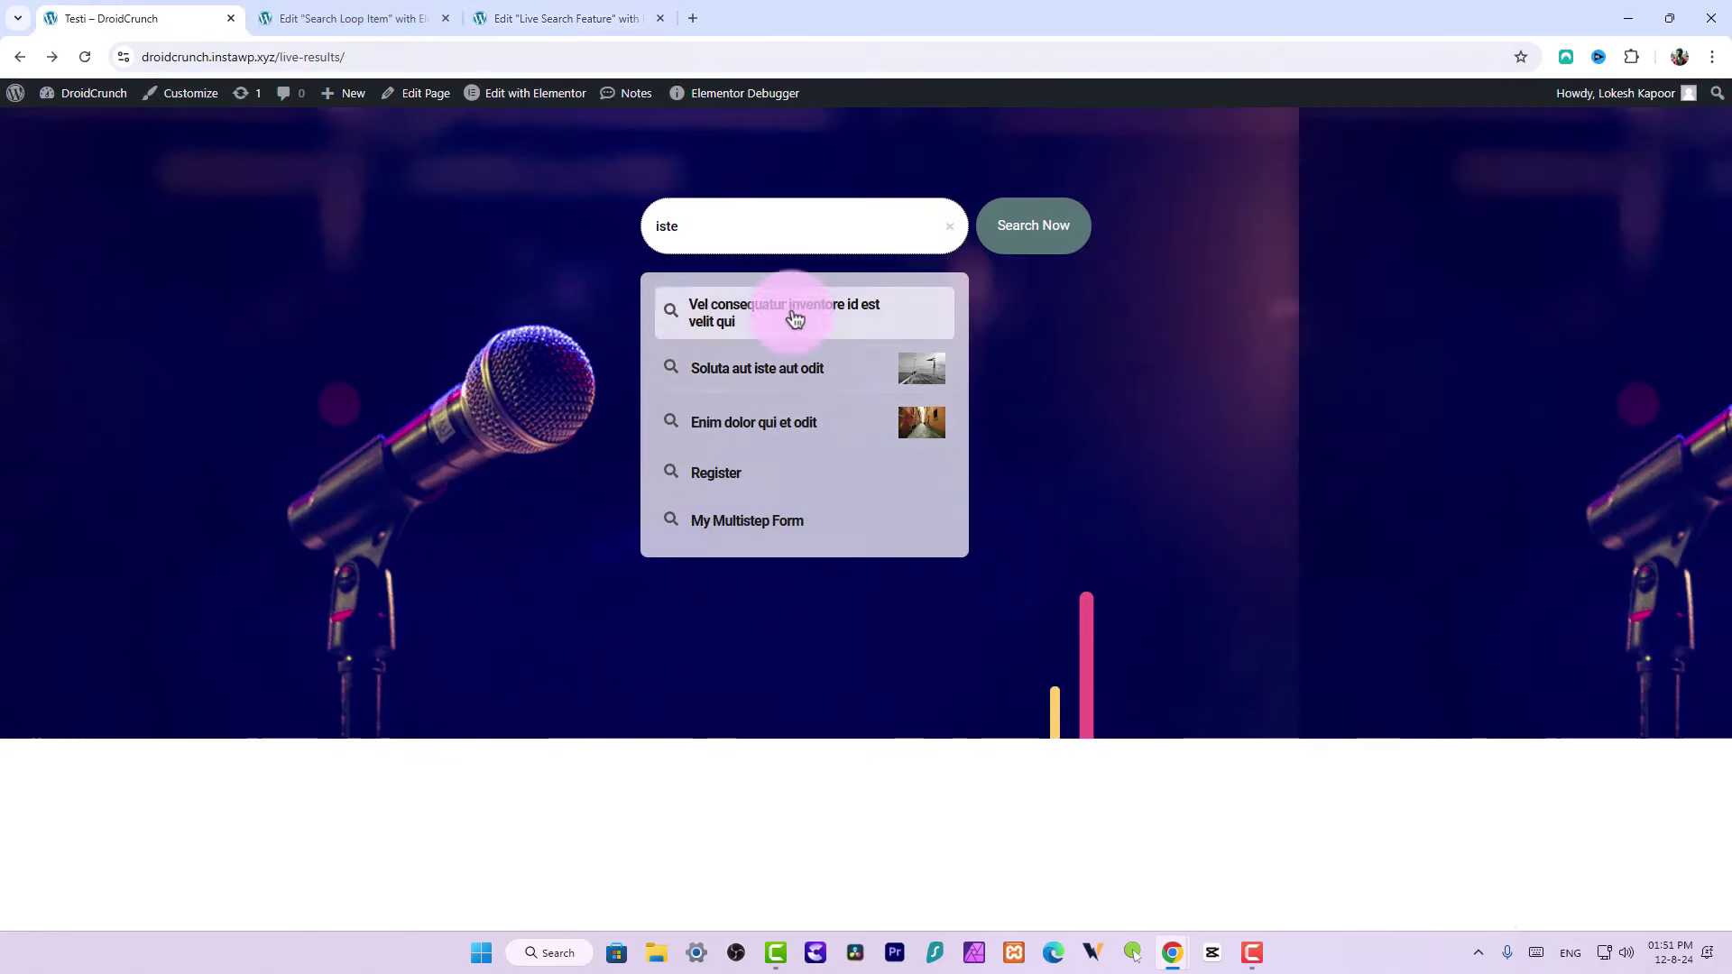
left_click(536, 18)
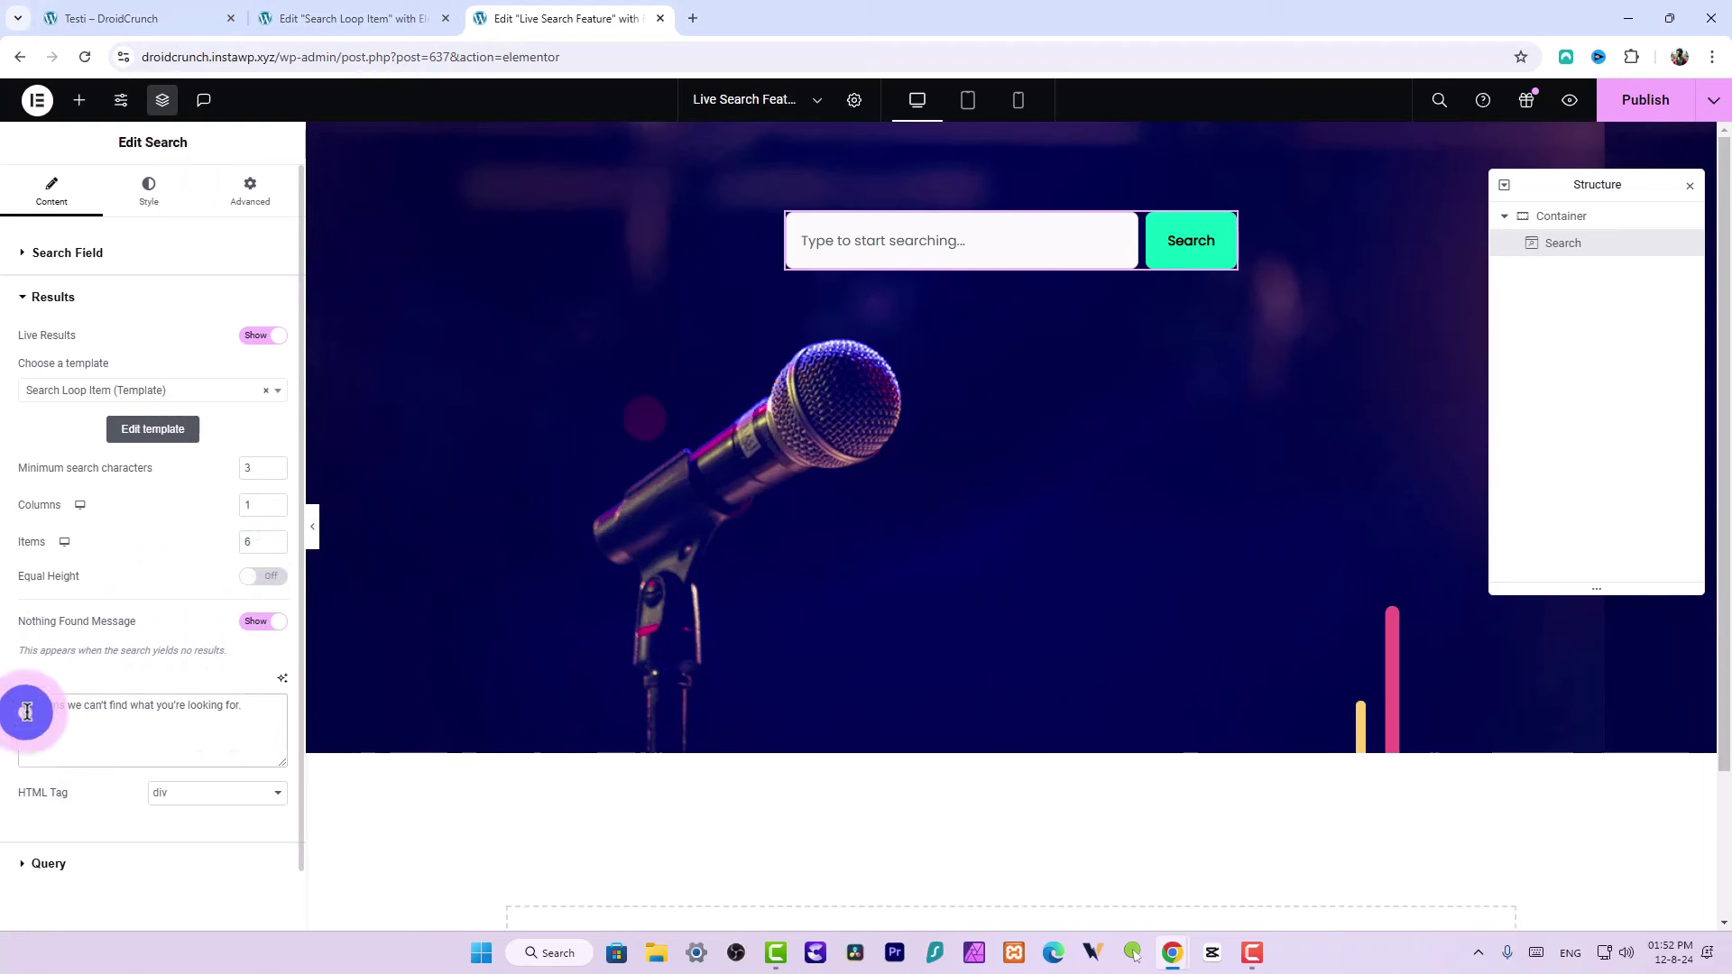
left_click_drag(27, 707, 244, 715)
left_click(248, 719)
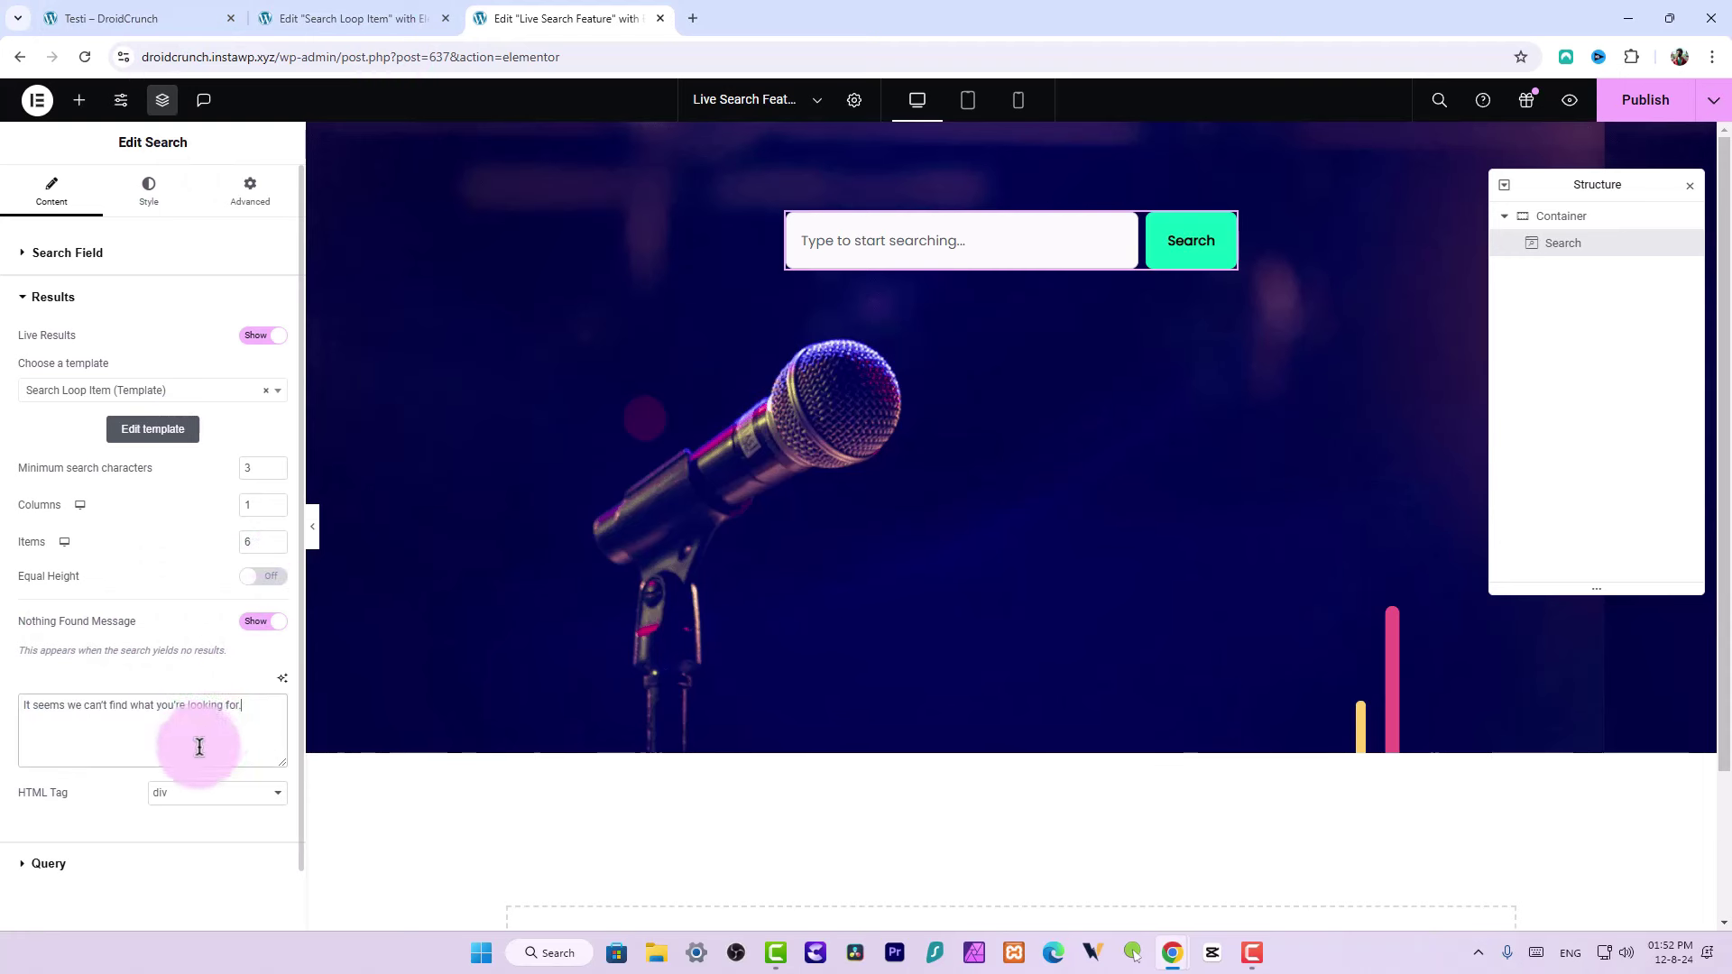
left_click(117, 864)
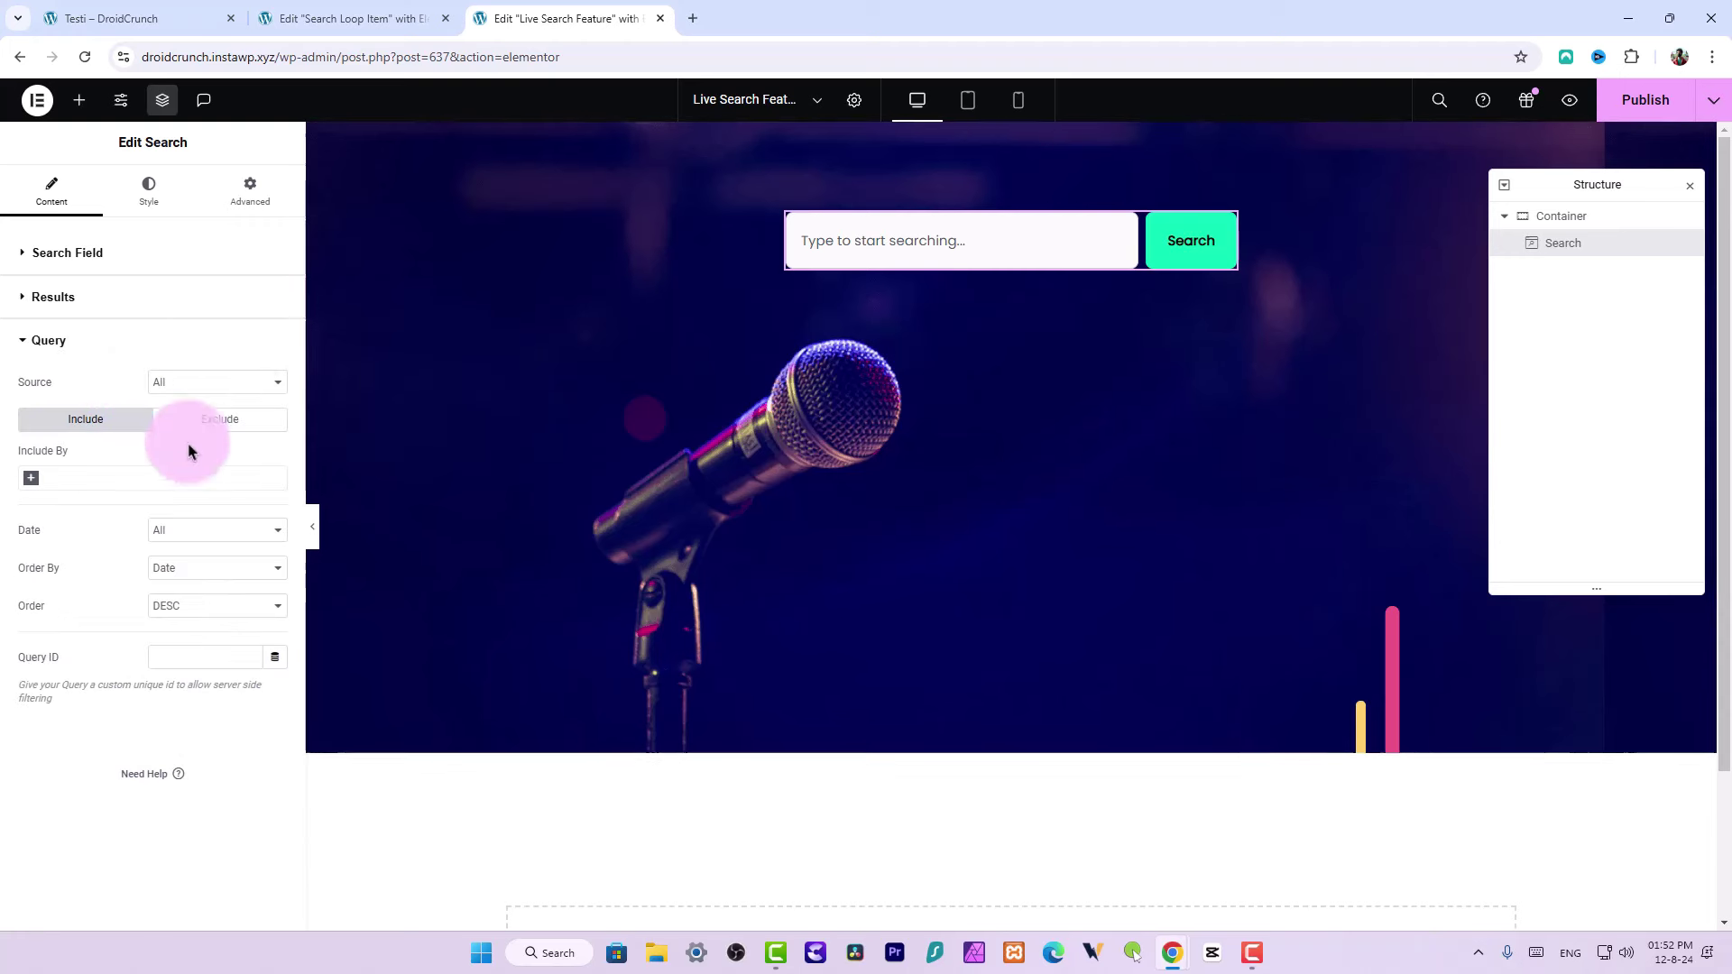
left_click(53, 485)
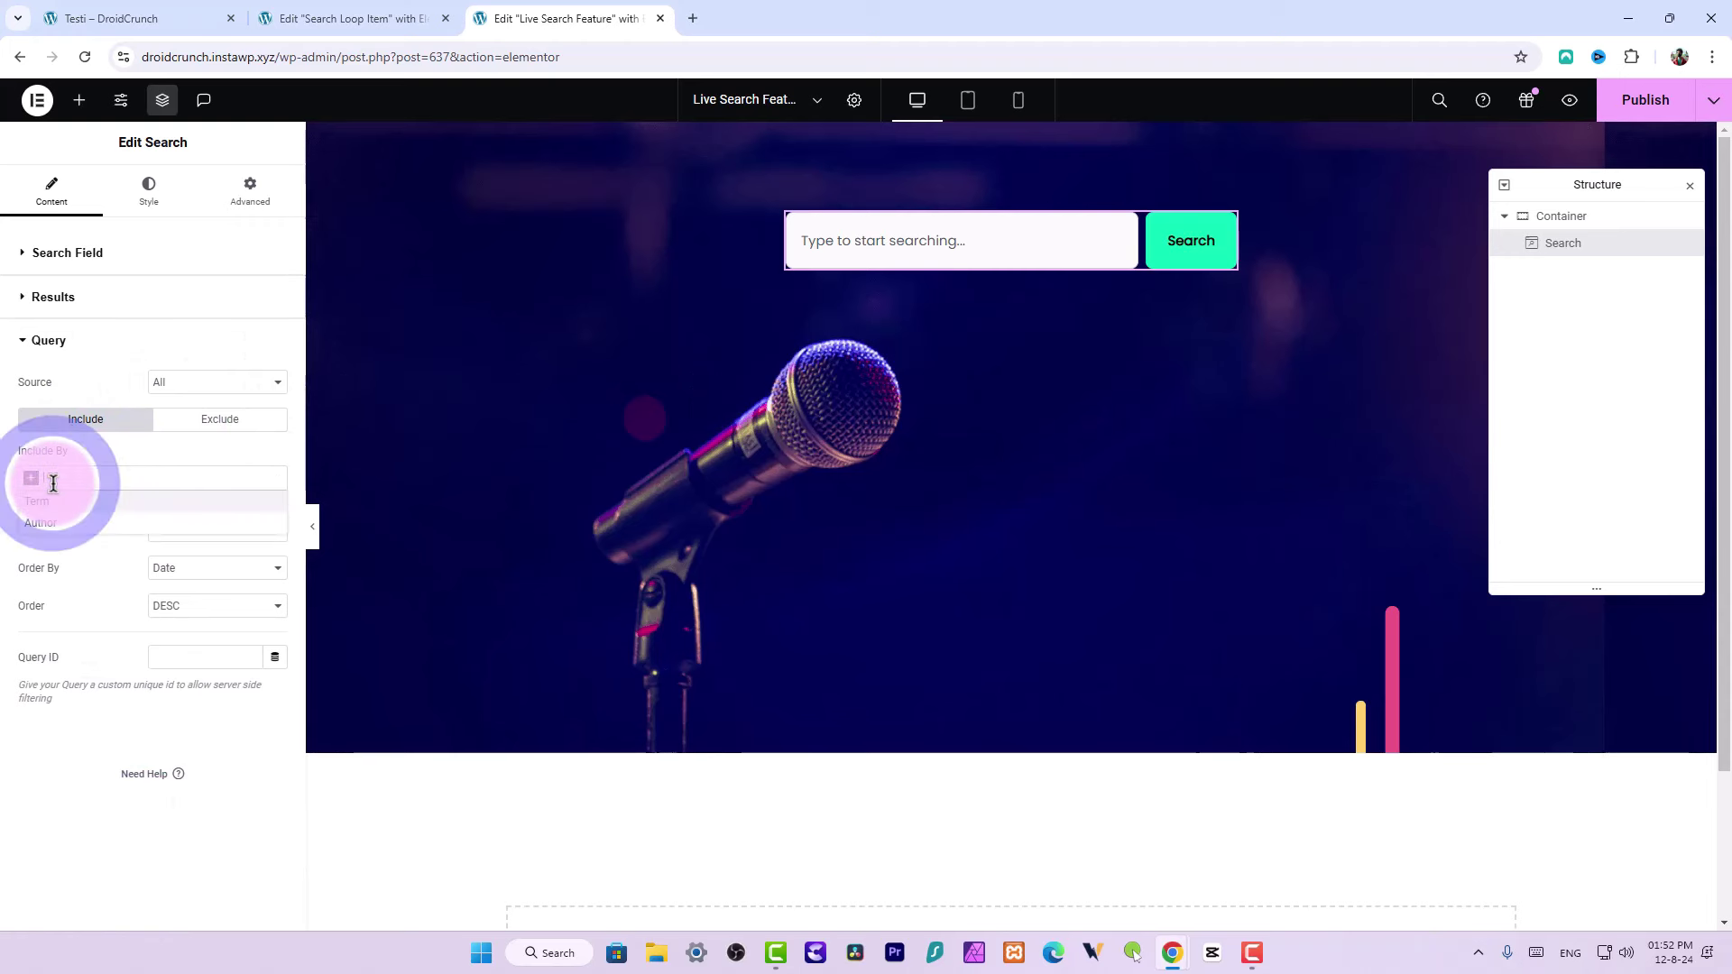
left_click(65, 552)
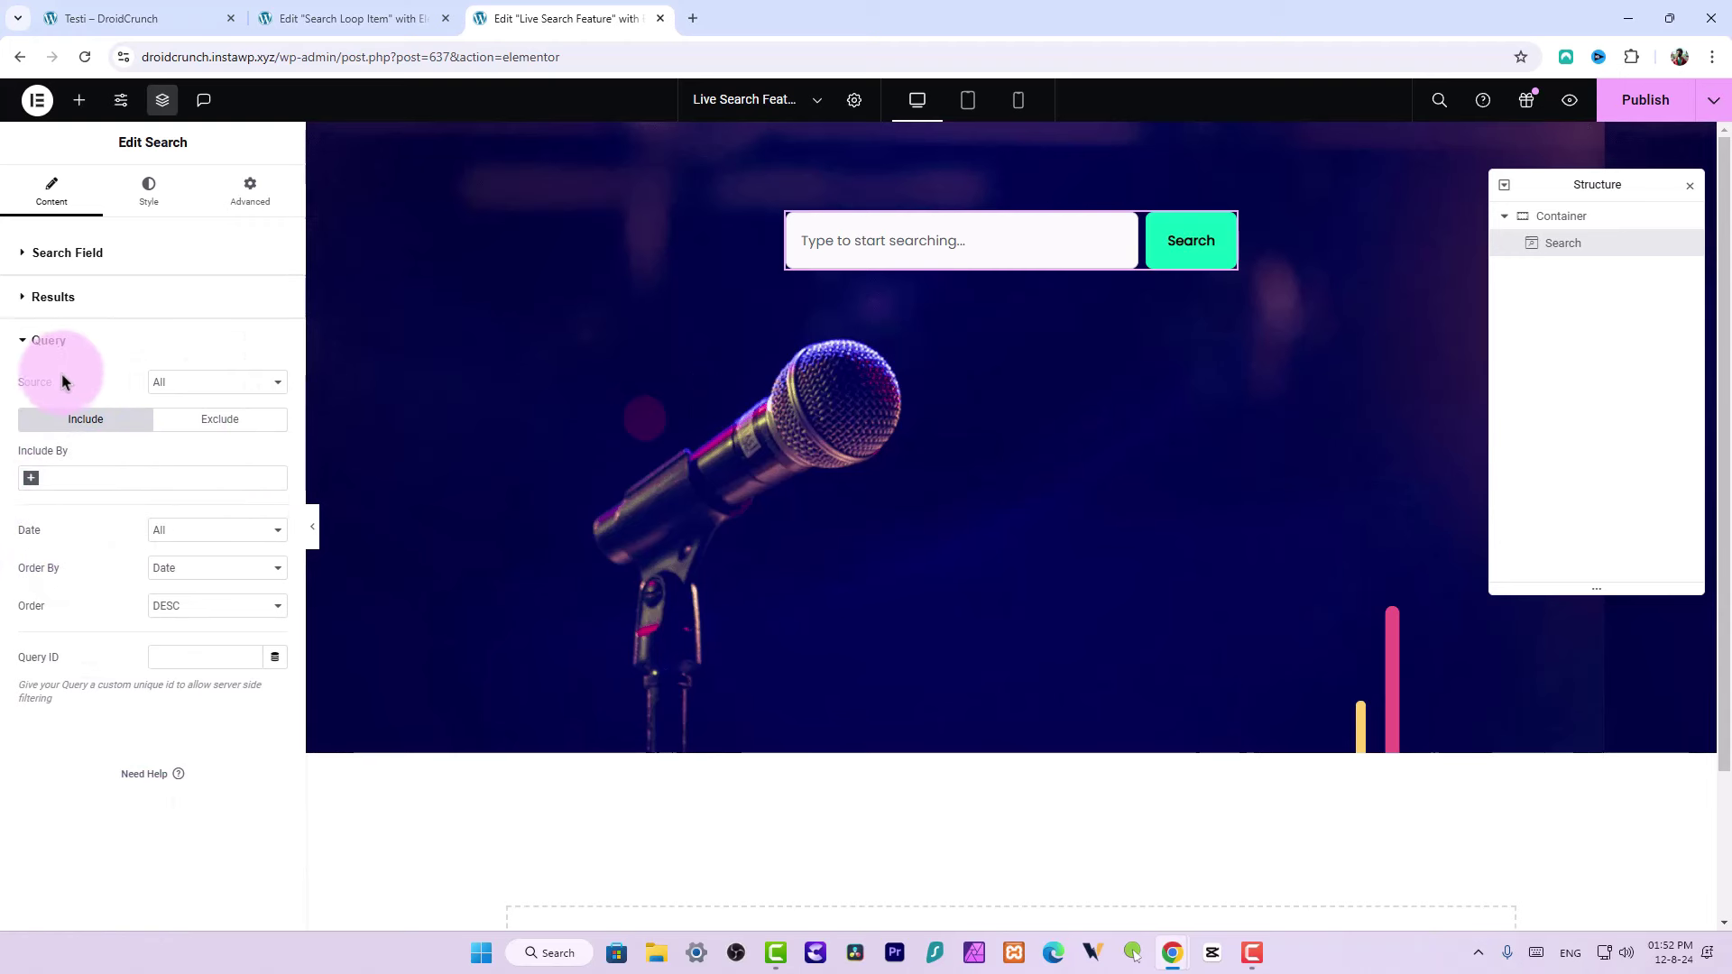
left_click(63, 290)
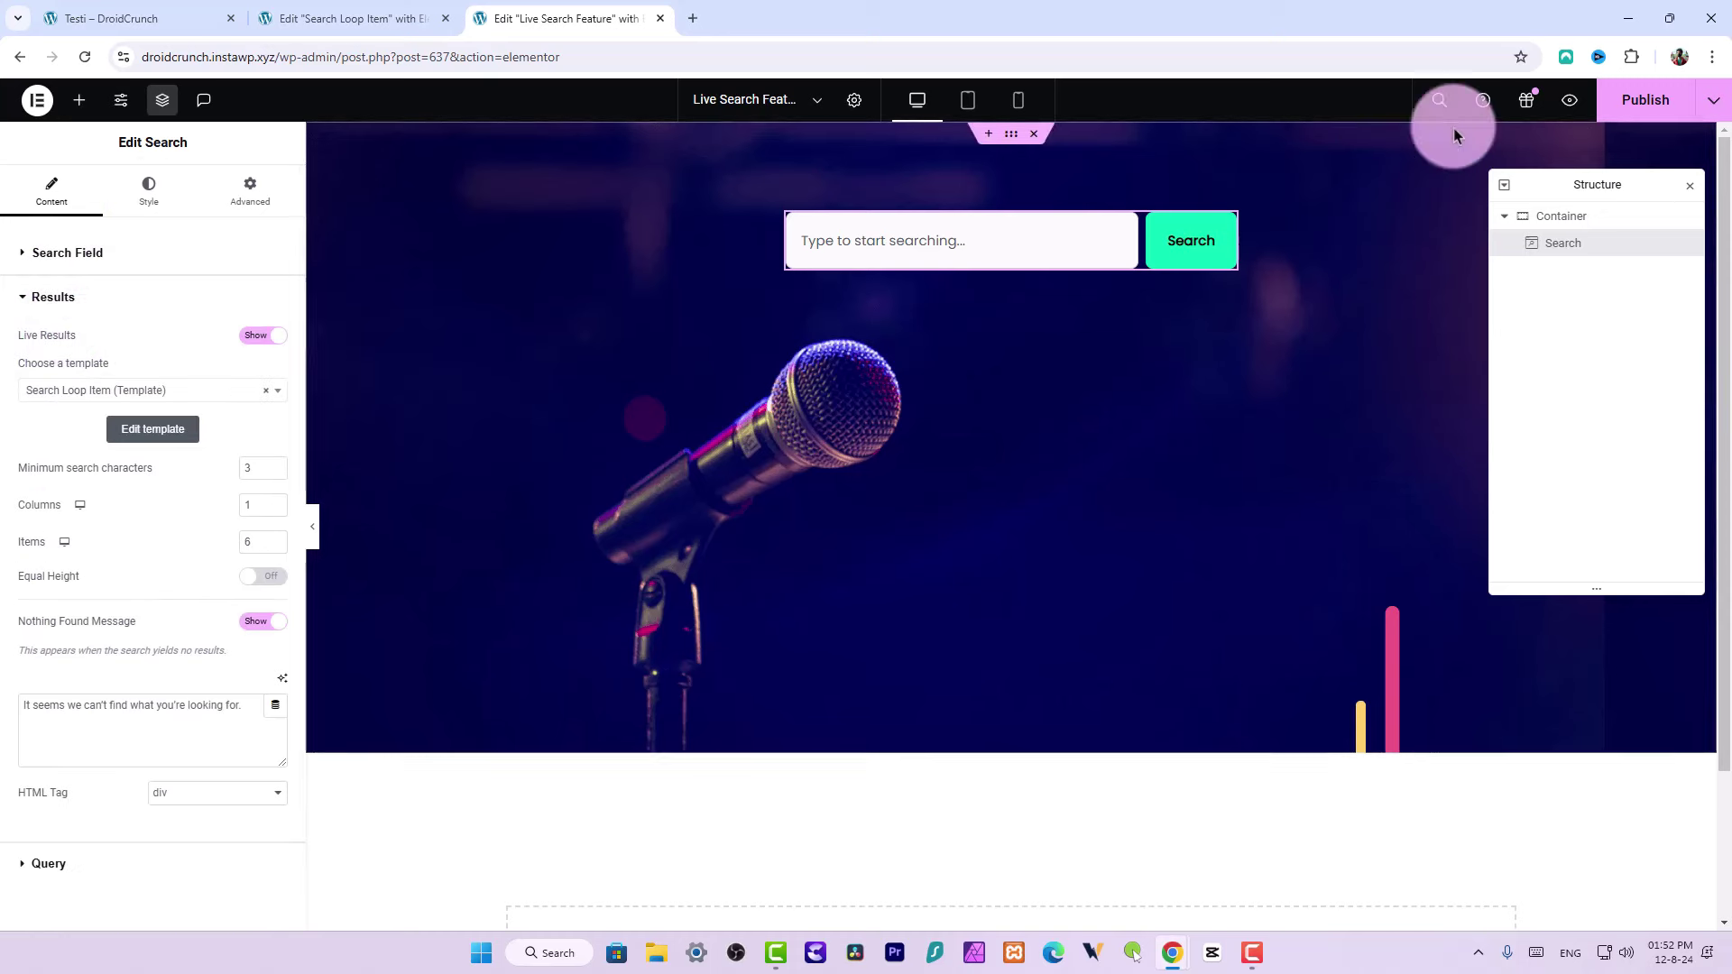
Publish the Live Search Feature page, open it at its plain address without preview parameters and search for "iste"
left_click(1635, 96)
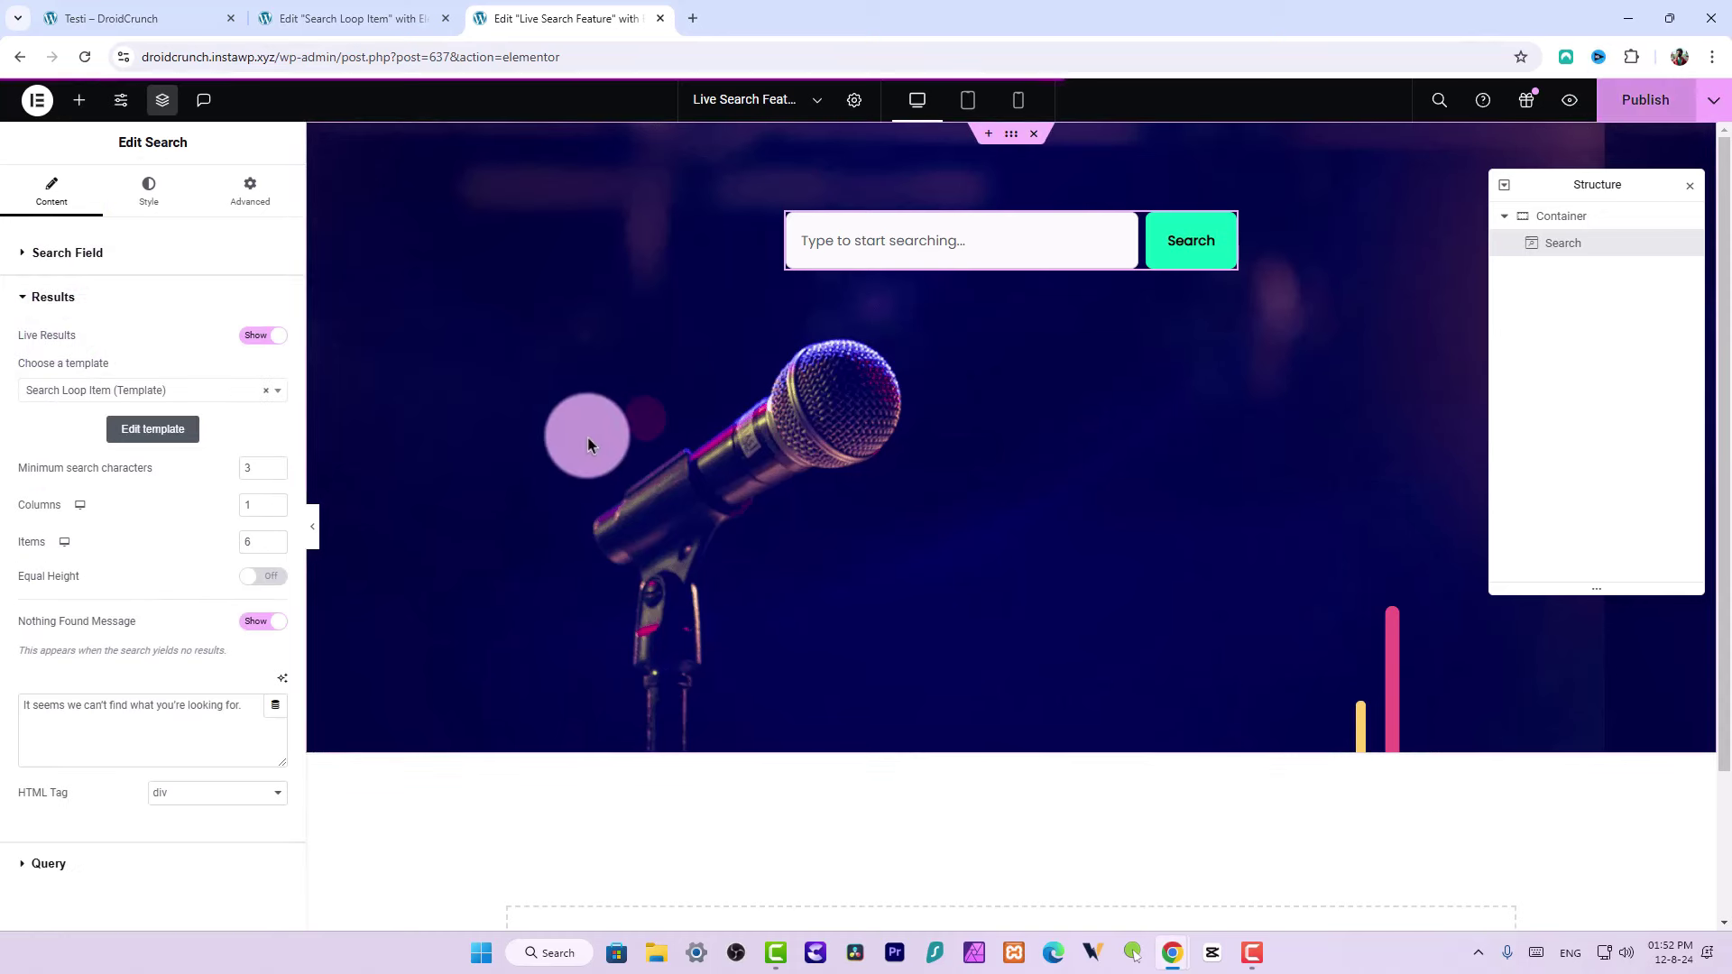
left_click(1572, 101)
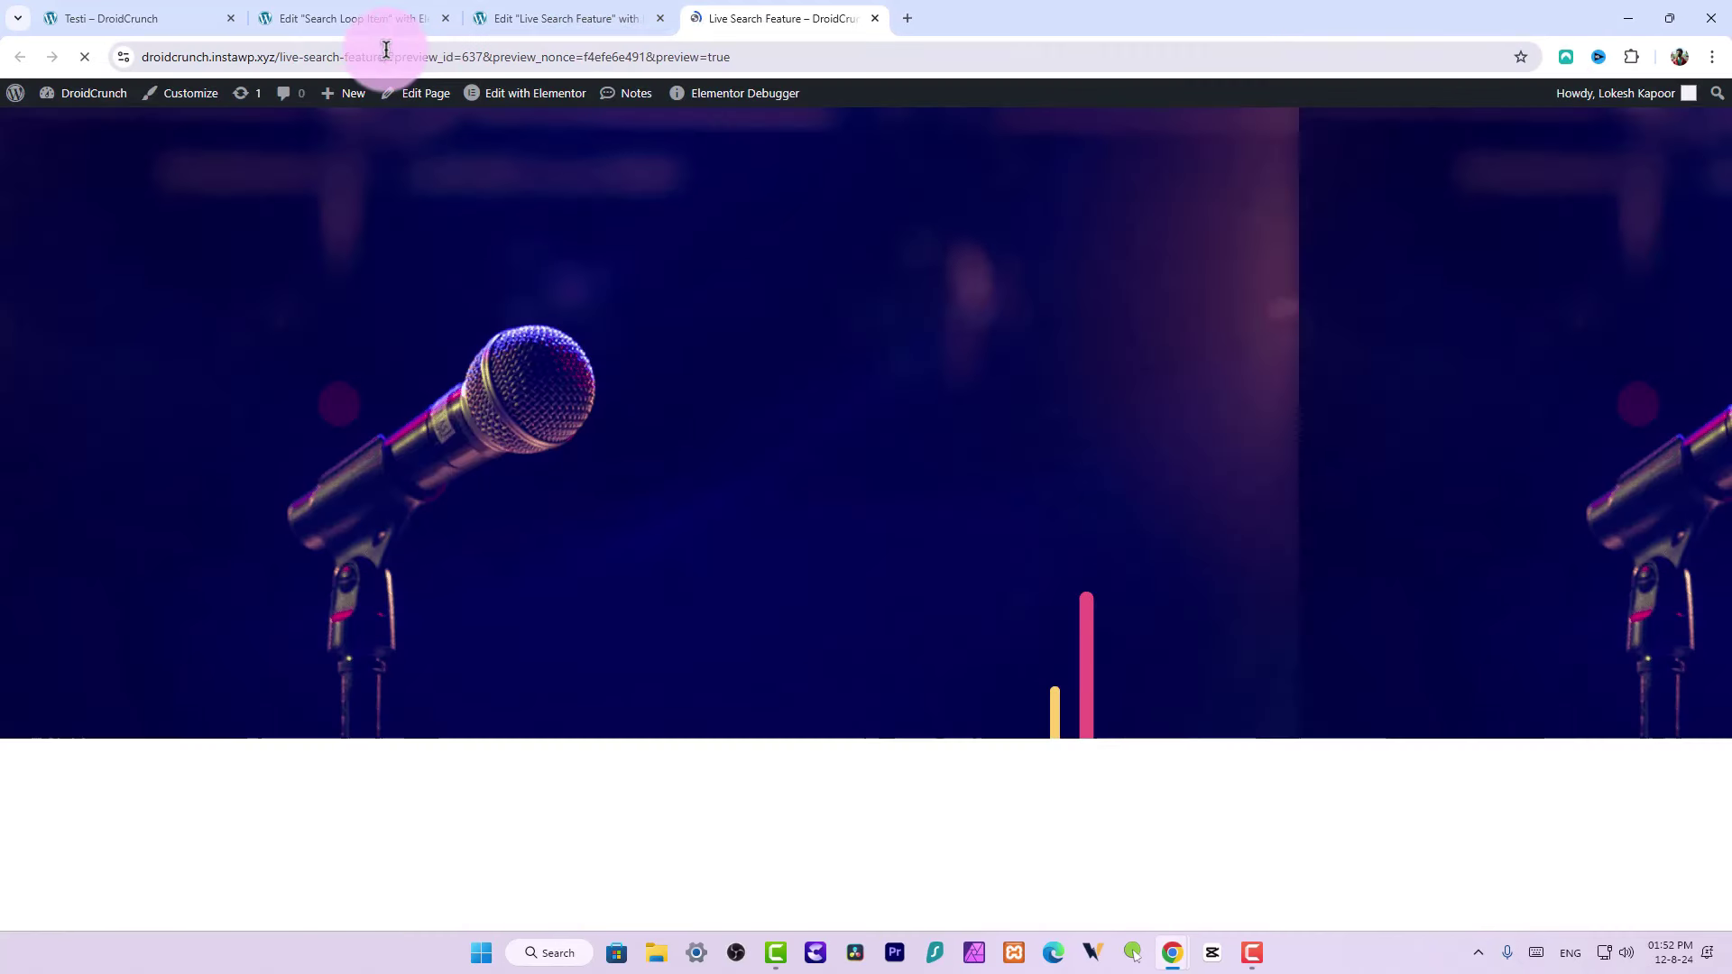
left_click_drag(386, 48, 1069, 112)
key("BackSpace")
key("Return")
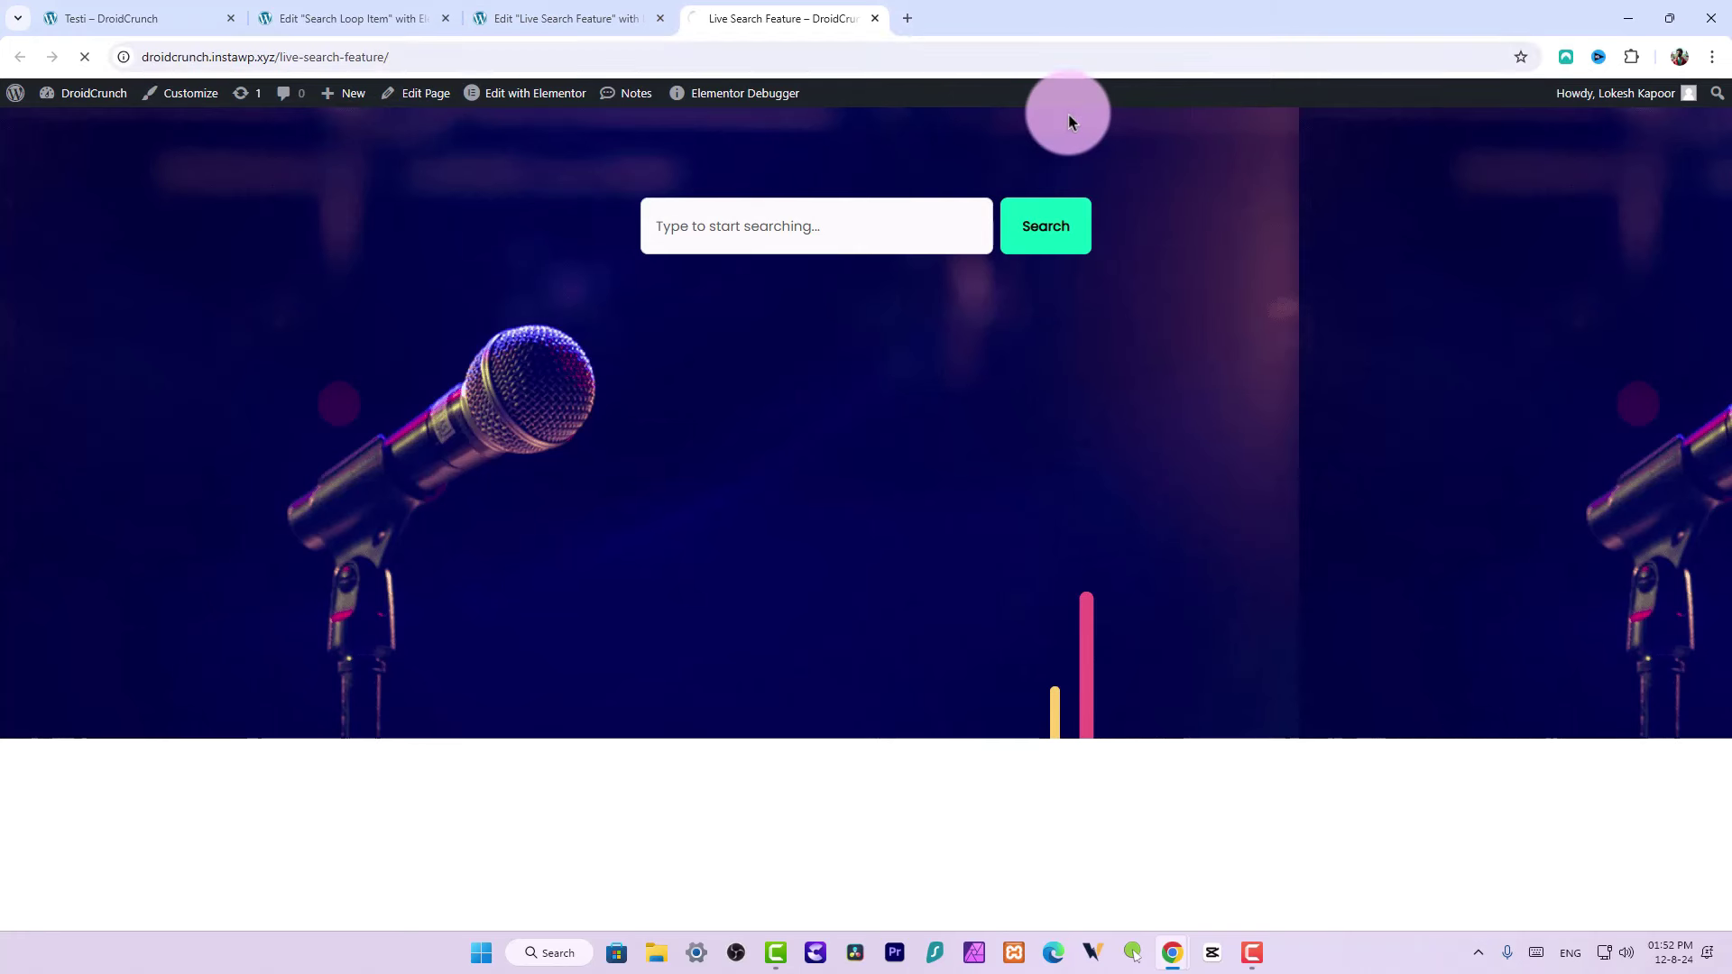
left_click(855, 207)
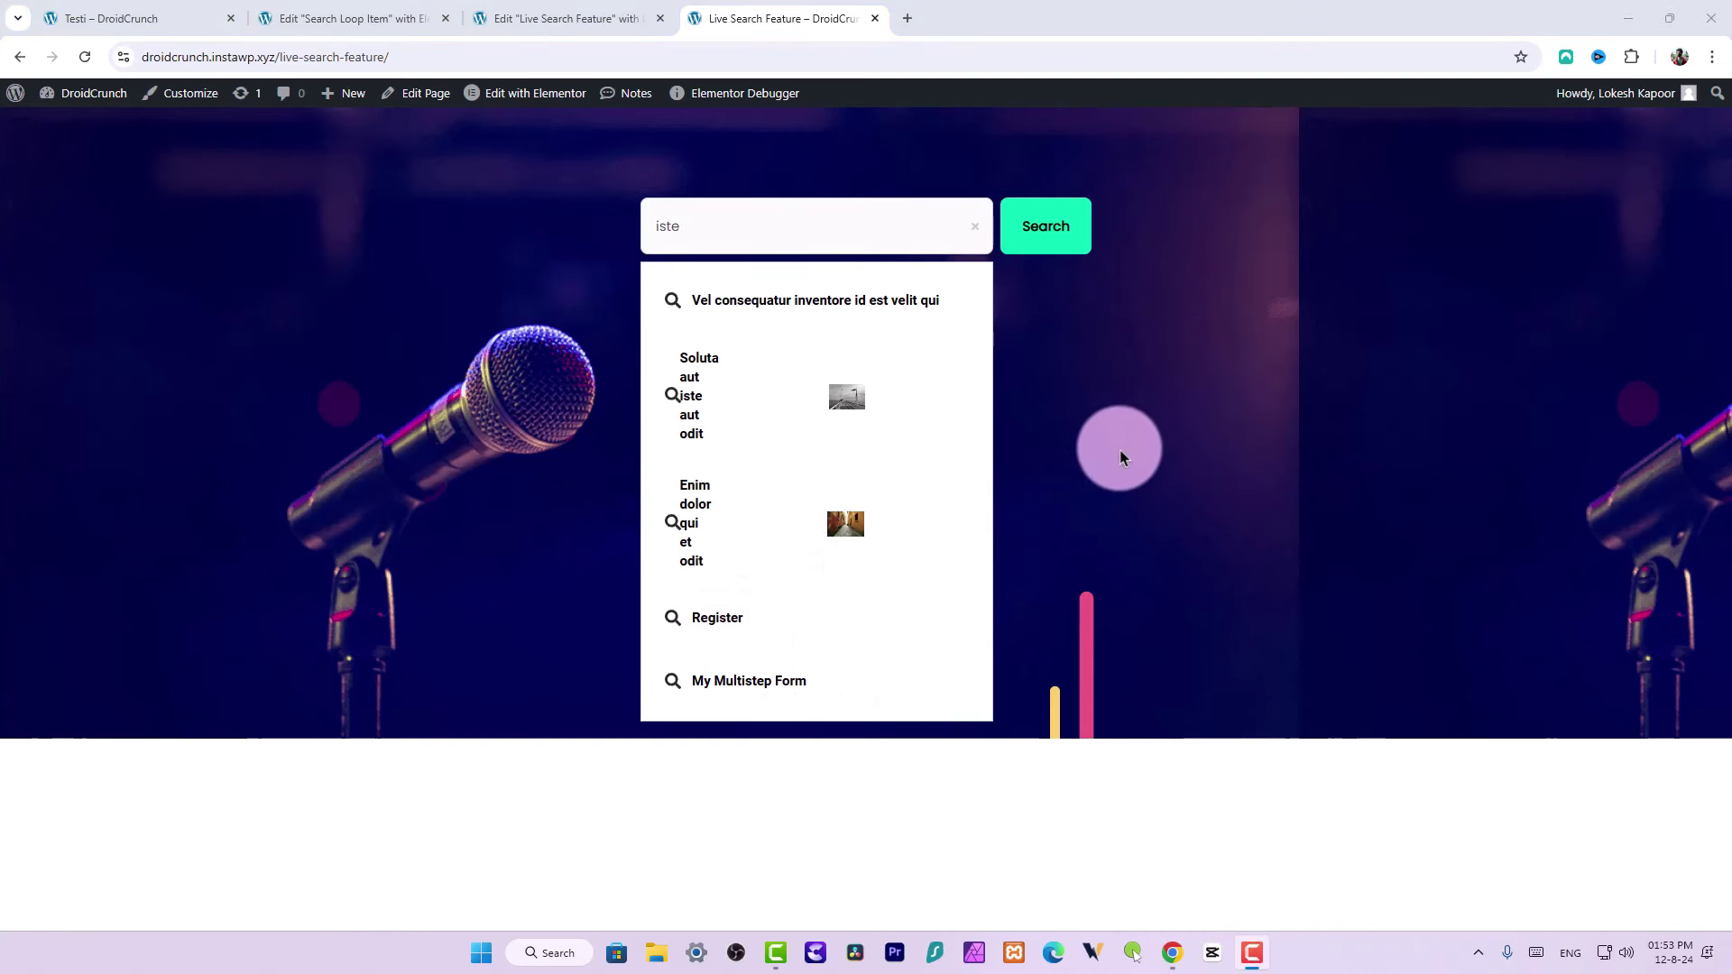
Switch to the Search Loop Item template and add two nested containers inside its outer container
left_click(533, 26)
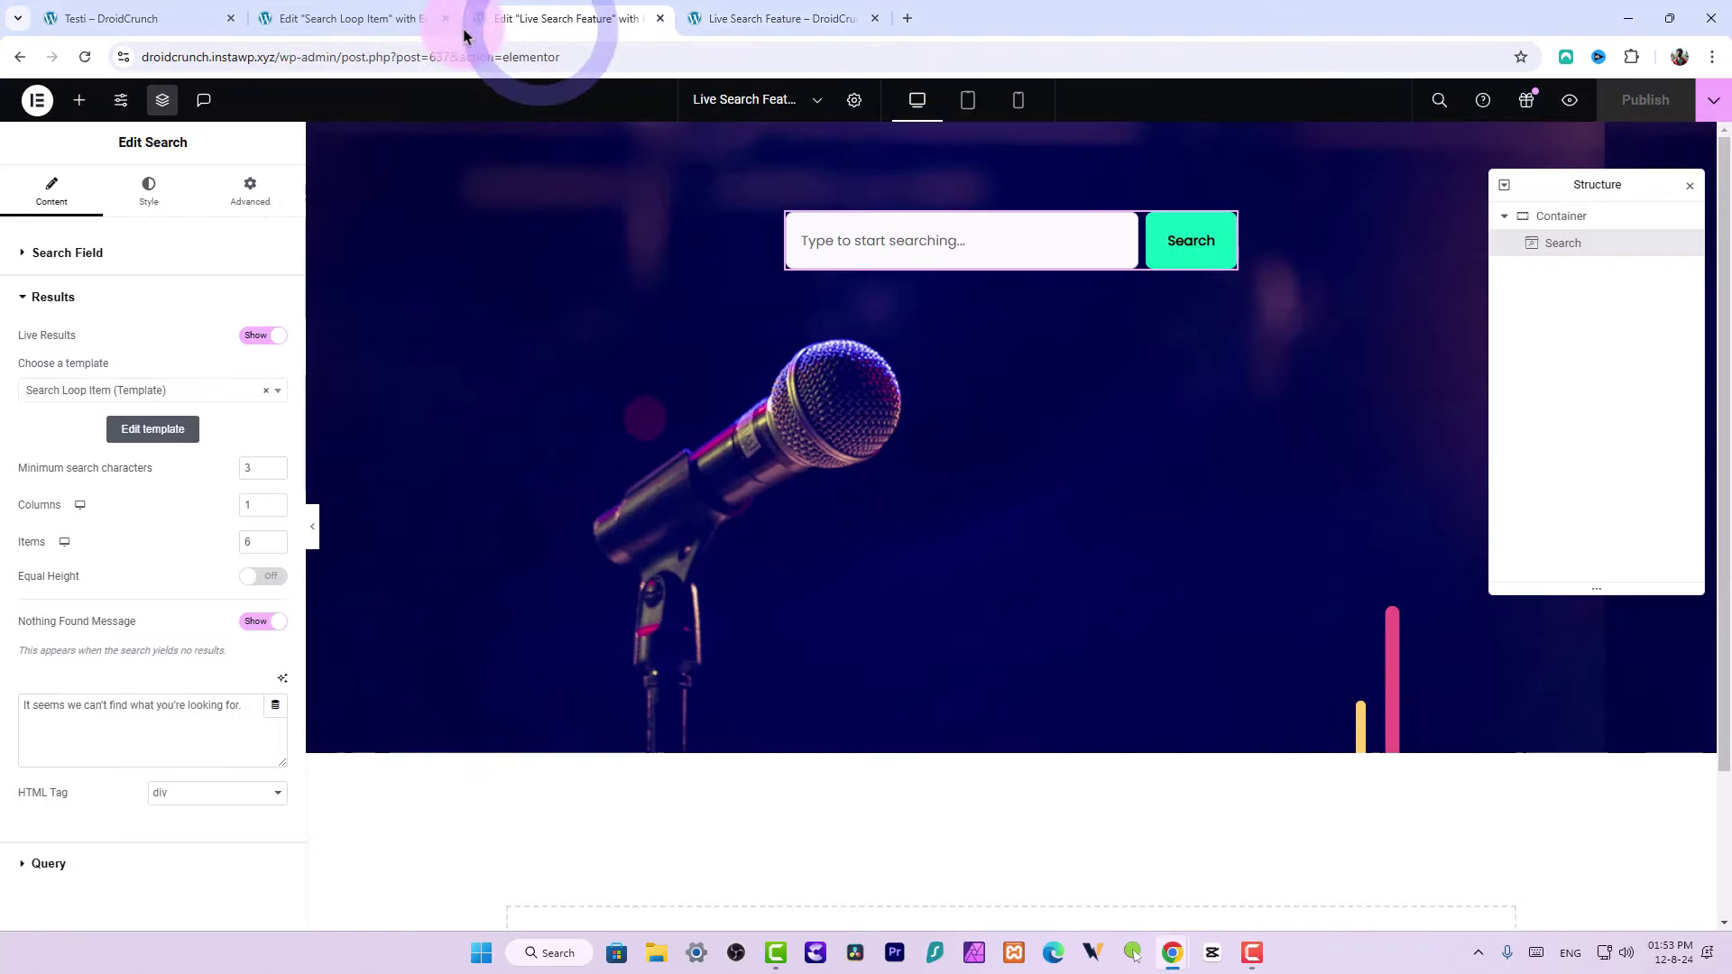
left_click(378, 23)
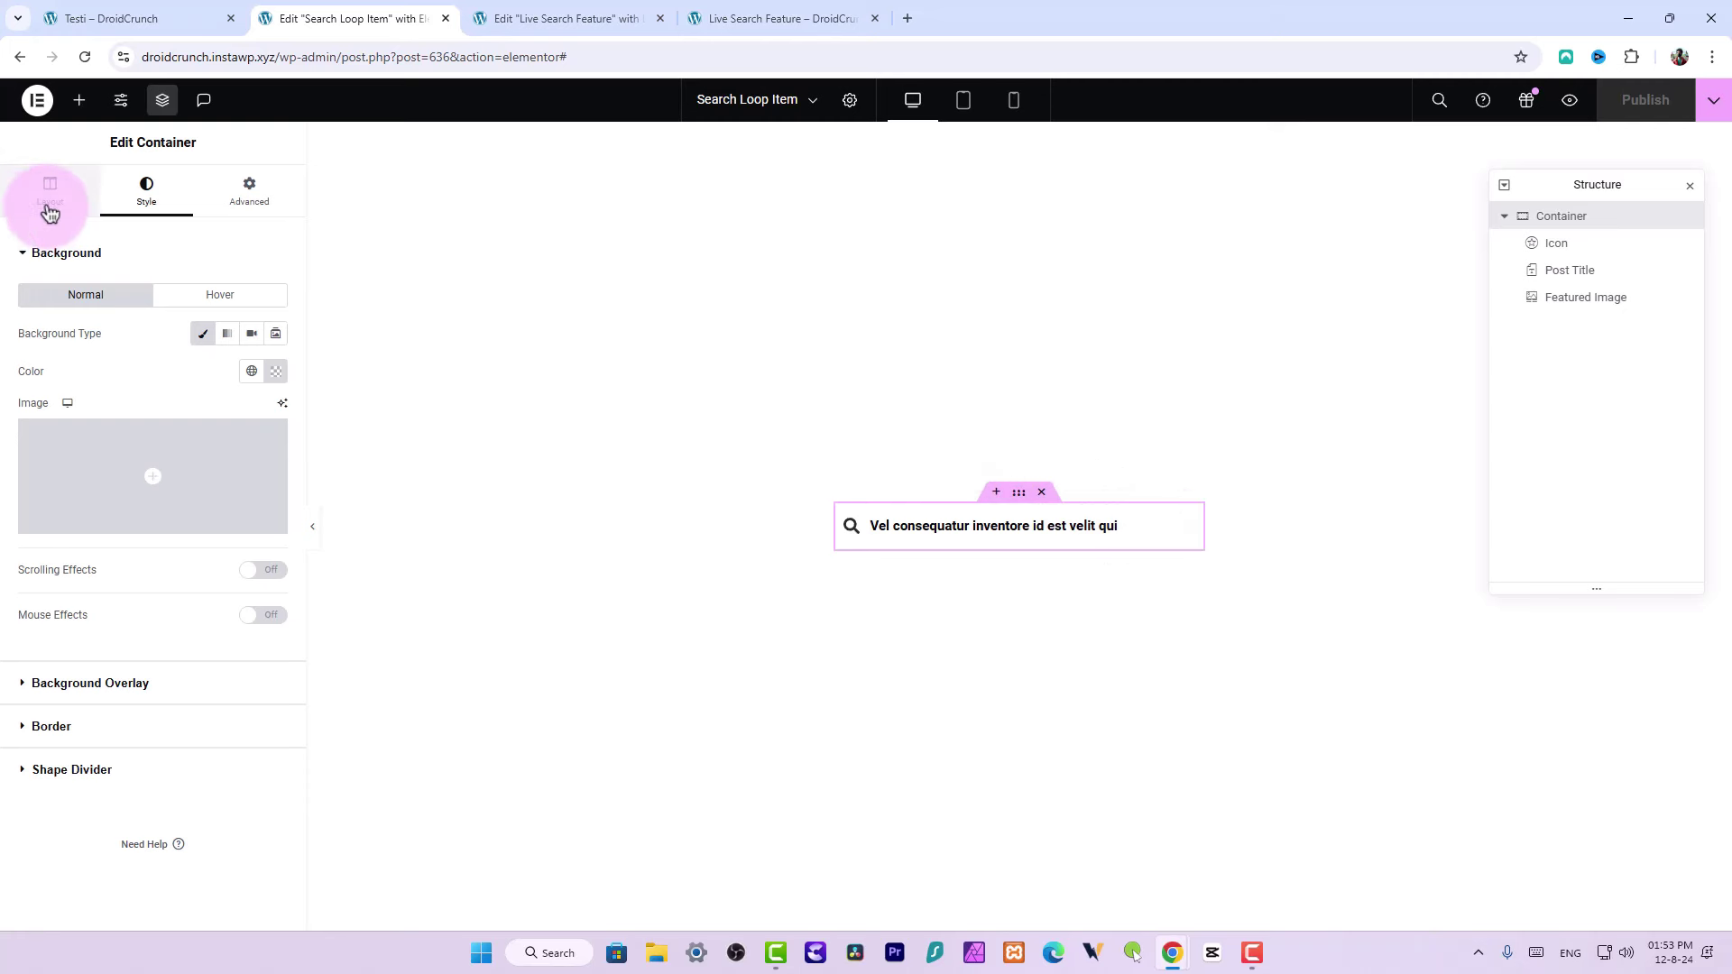
left_click(80, 100)
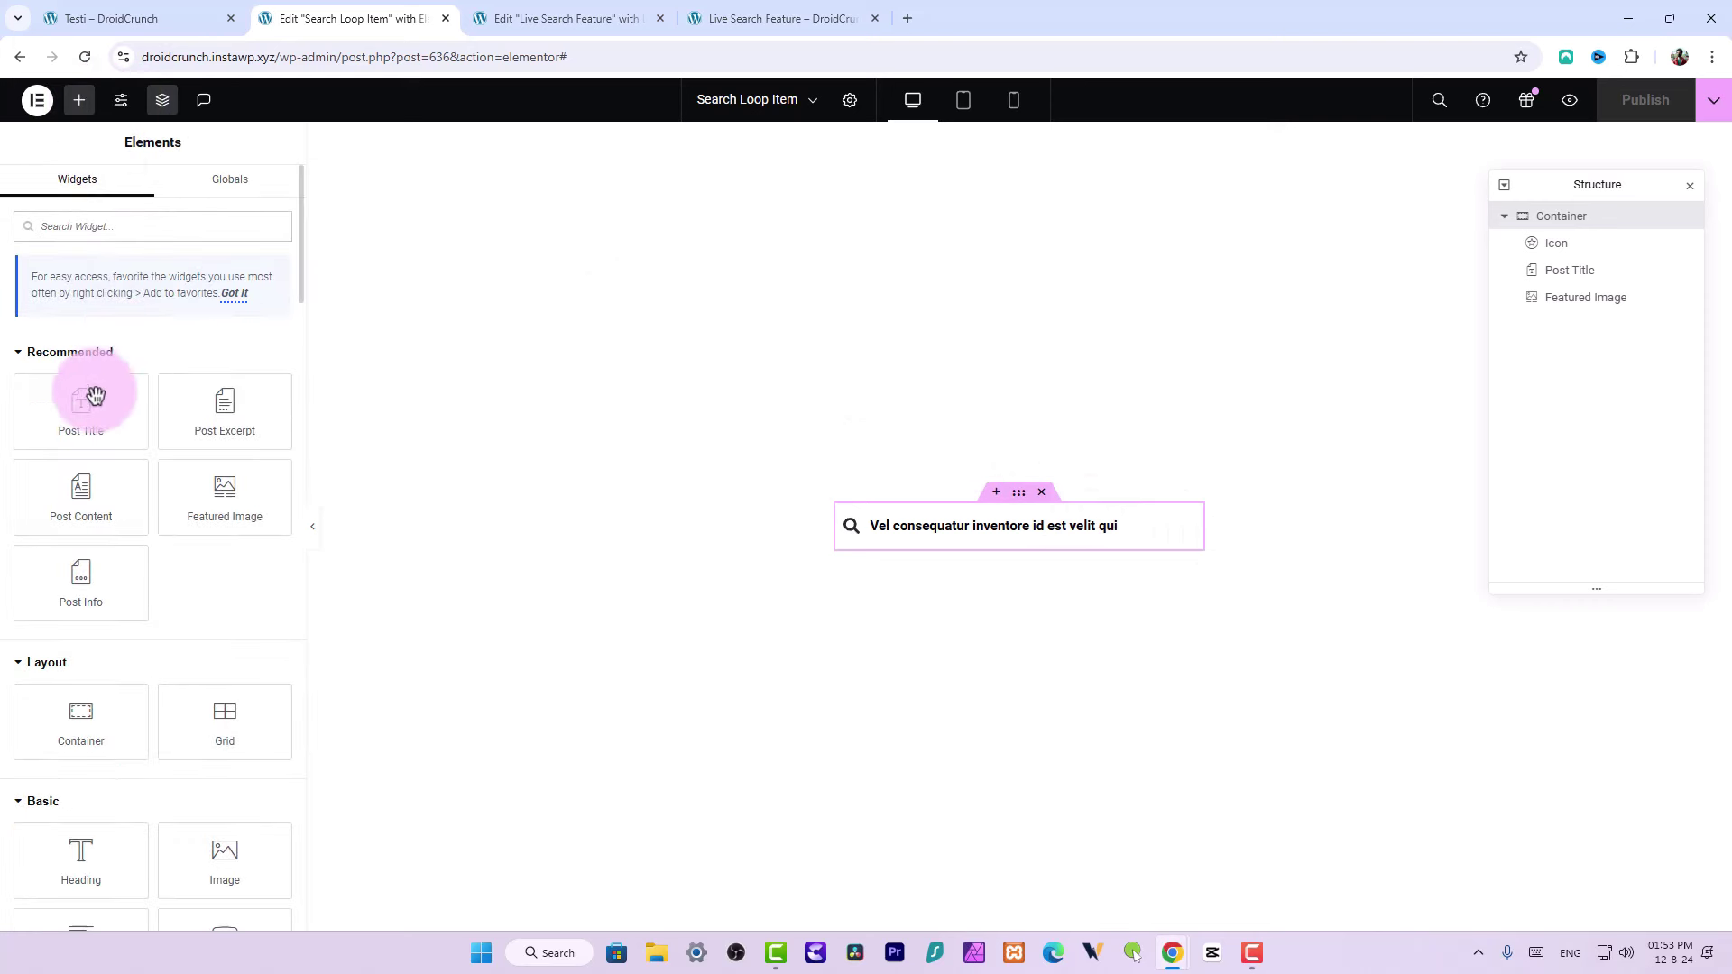
left_click_drag(122, 722, 893, 519)
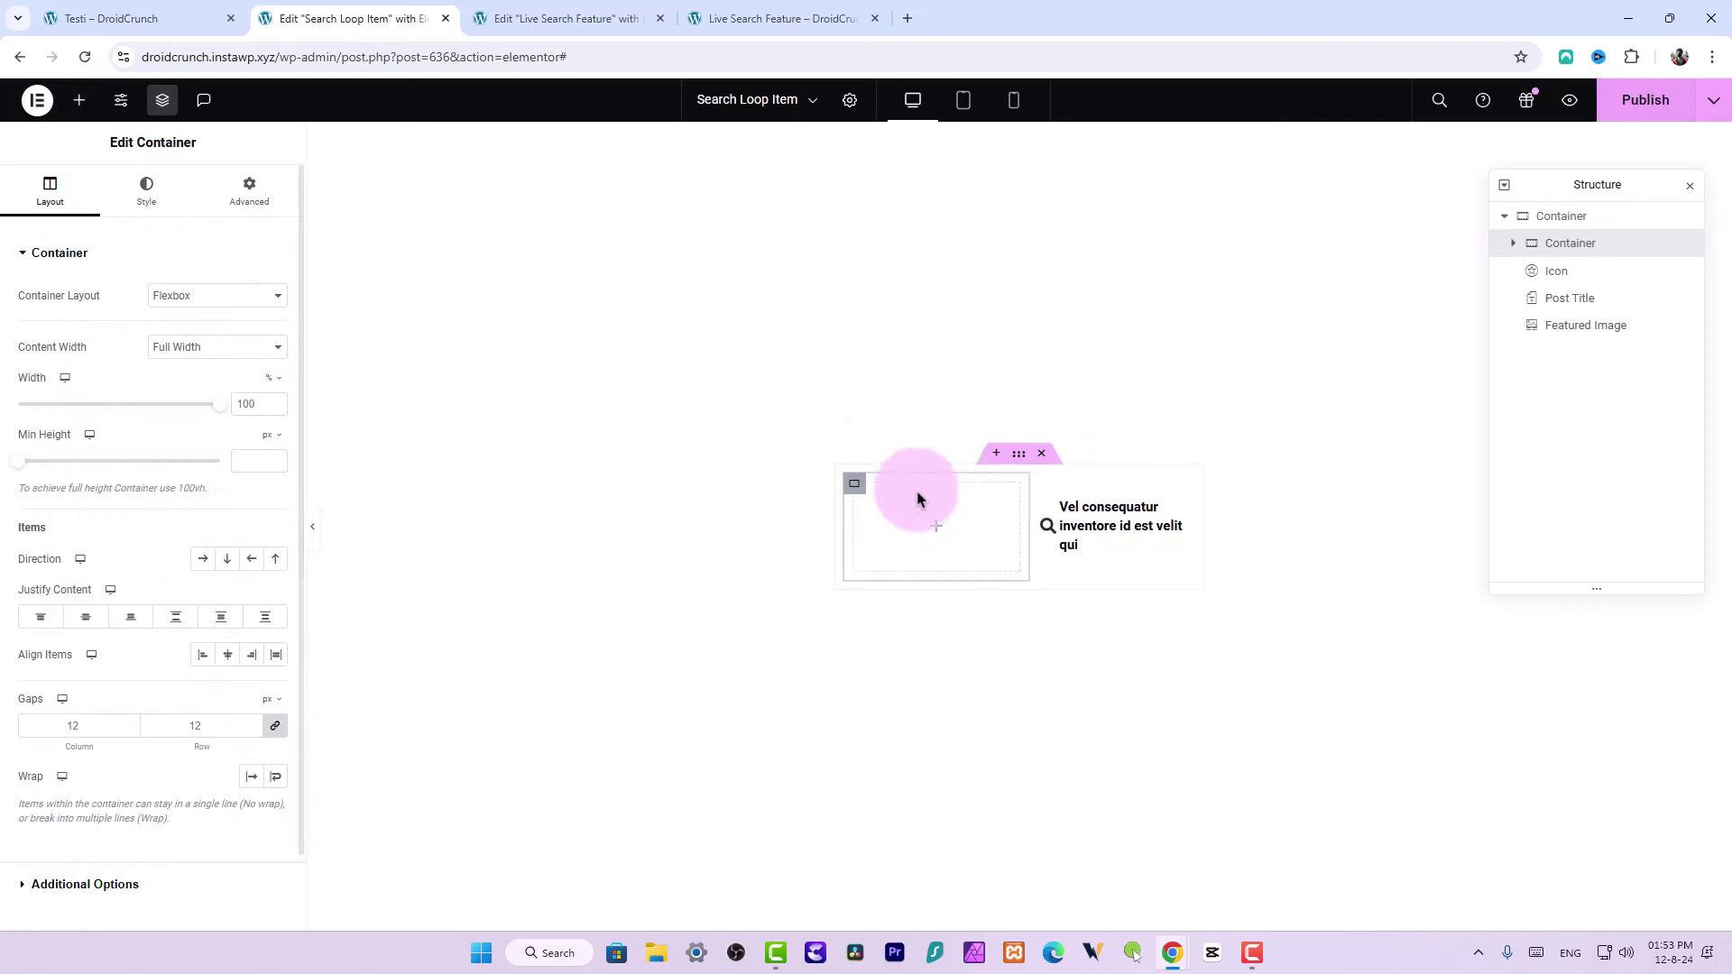
right_click(854, 486)
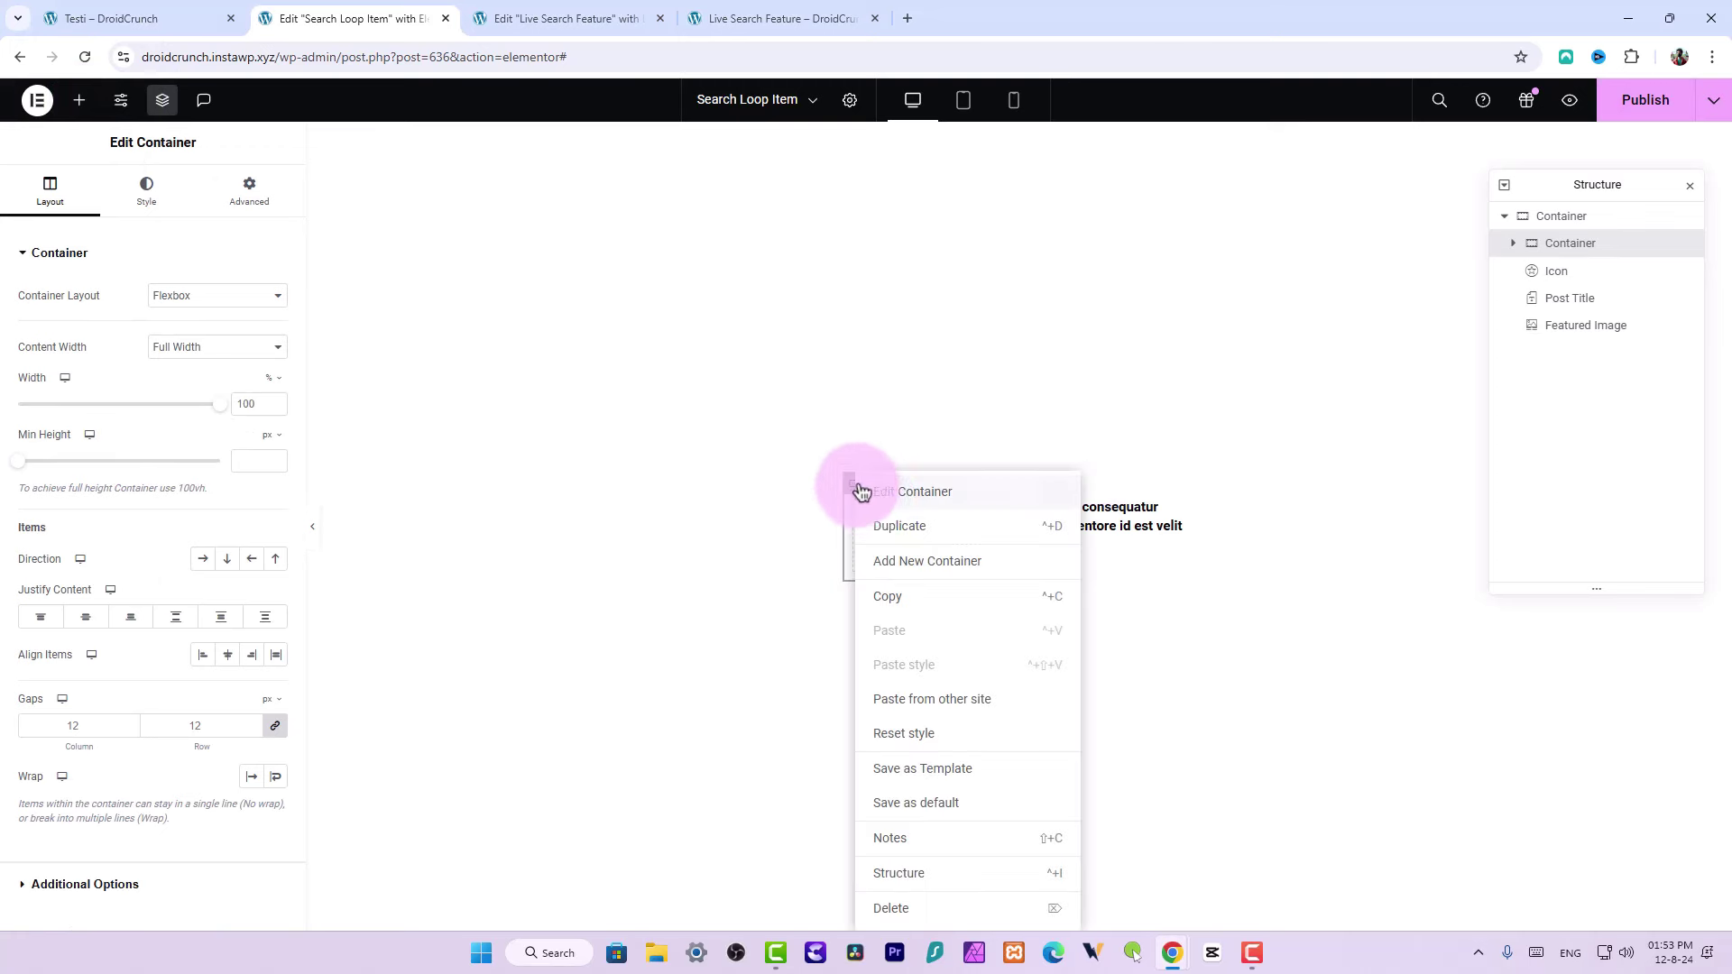
left_click(919, 563)
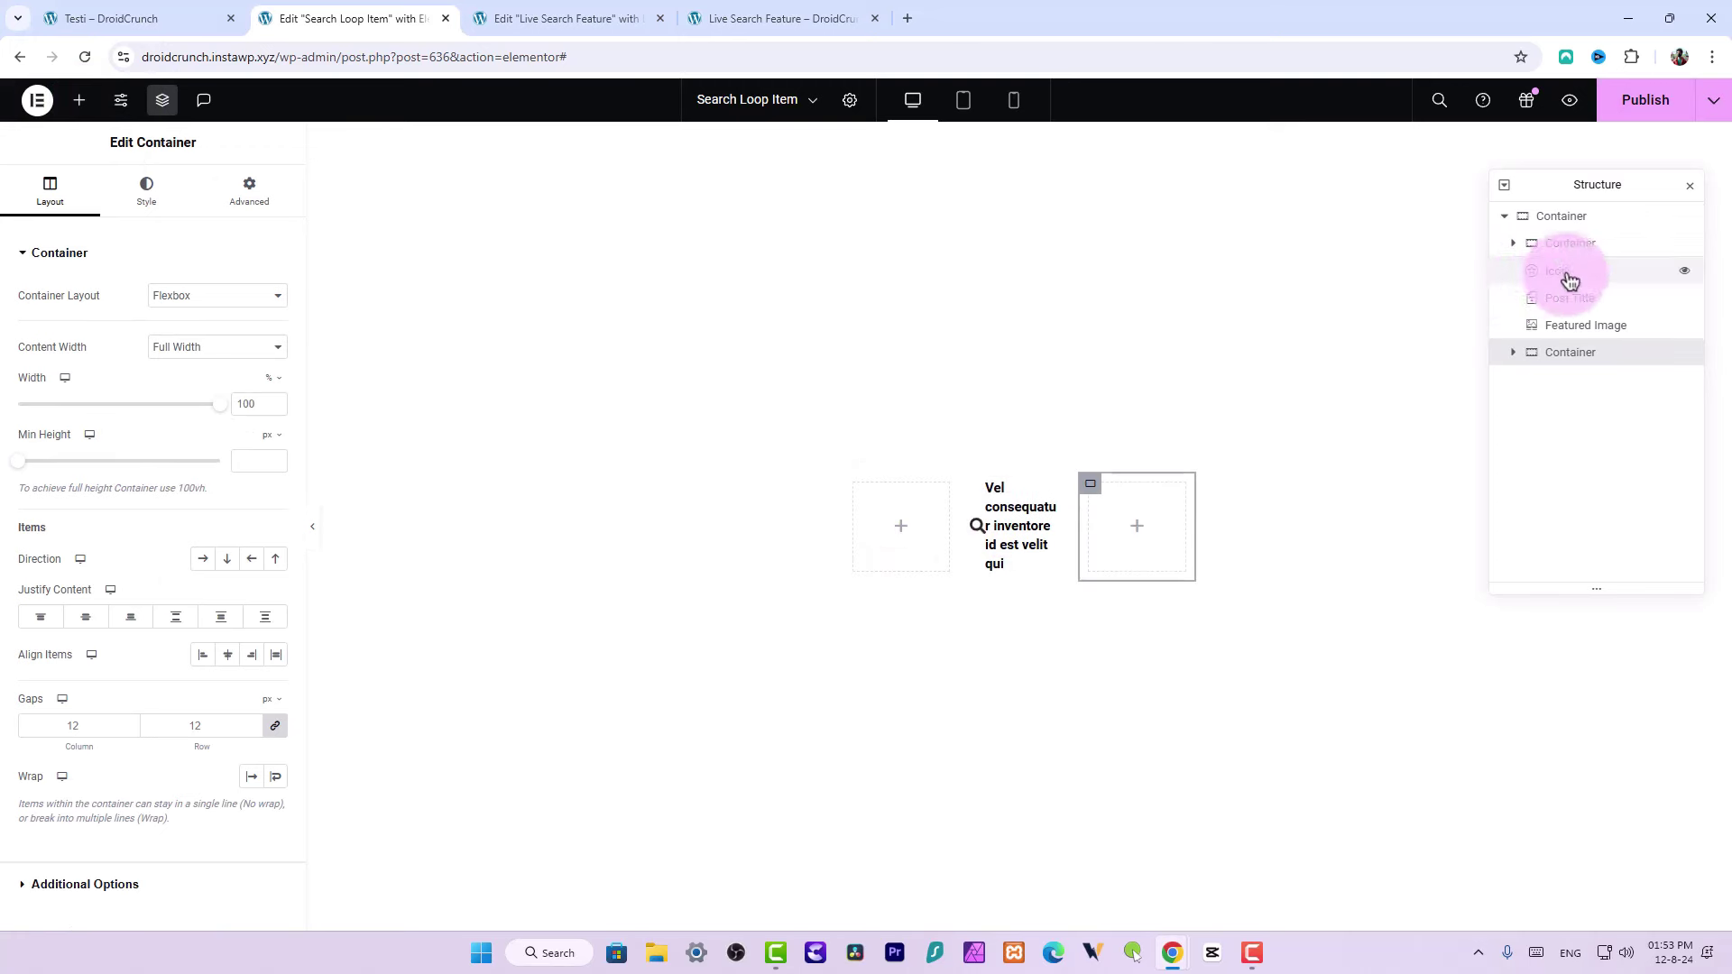
Move the Icon and Post Title into the first nested container and the Featured Image into the second
left_click_drag(1570, 280, 1658, 415)
left_click_drag(1578, 348, 1631, 445)
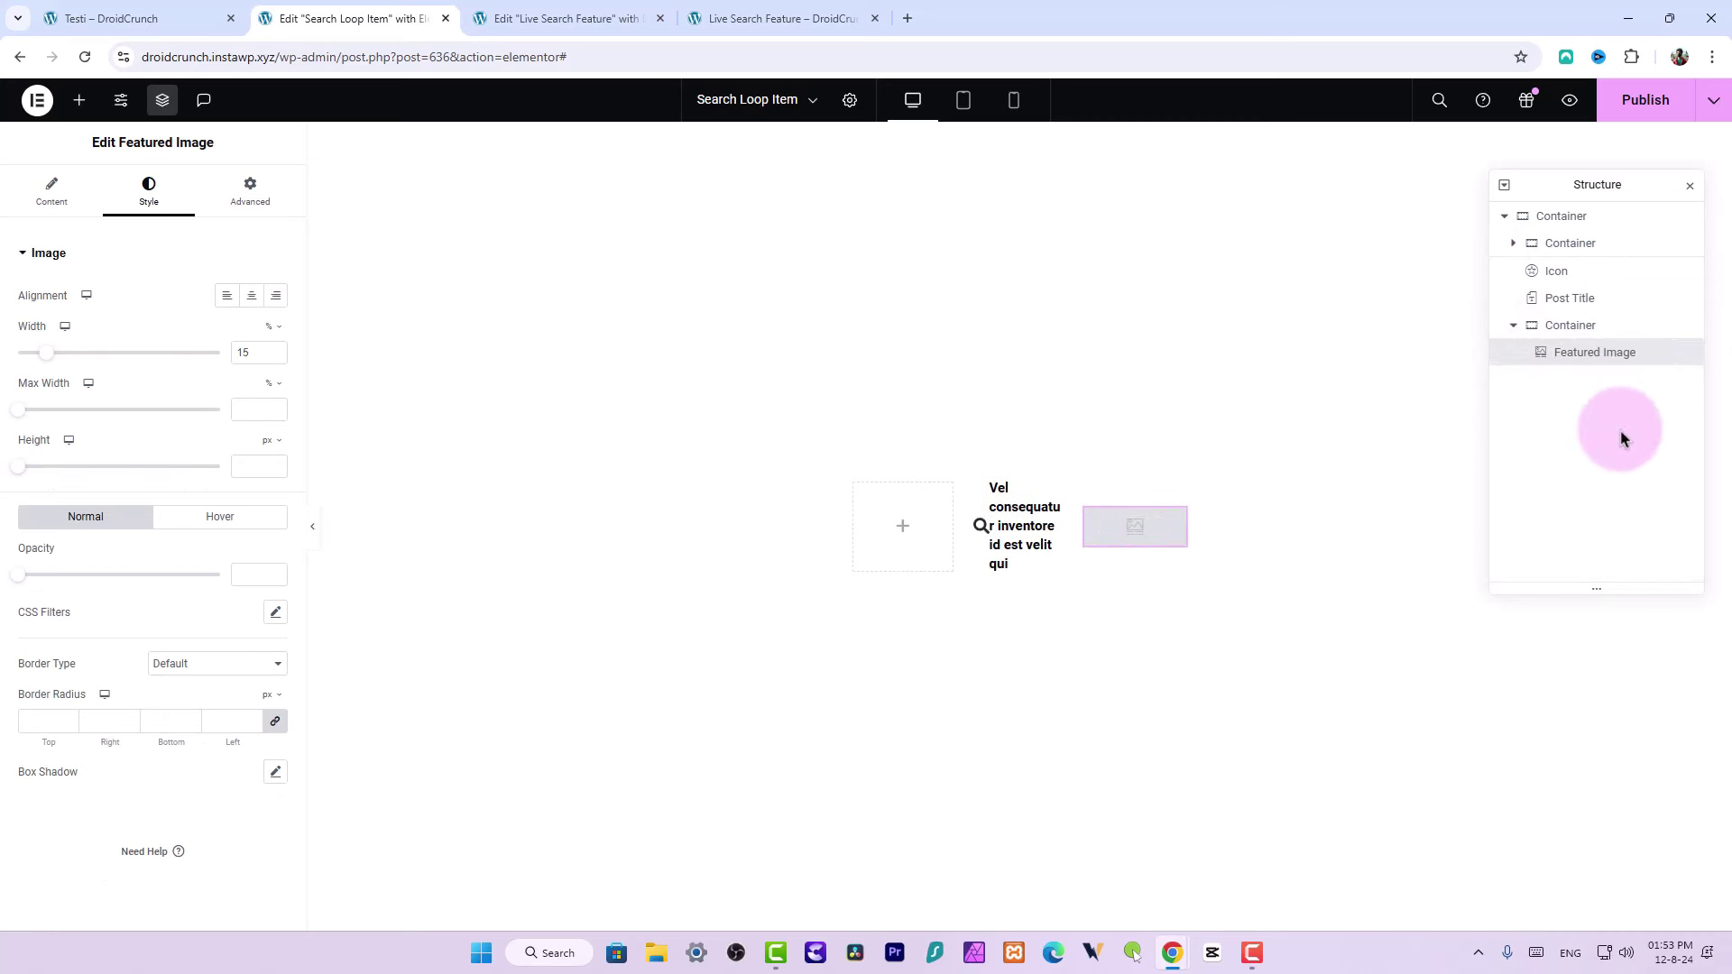
left_click_drag(1519, 255, 1577, 311)
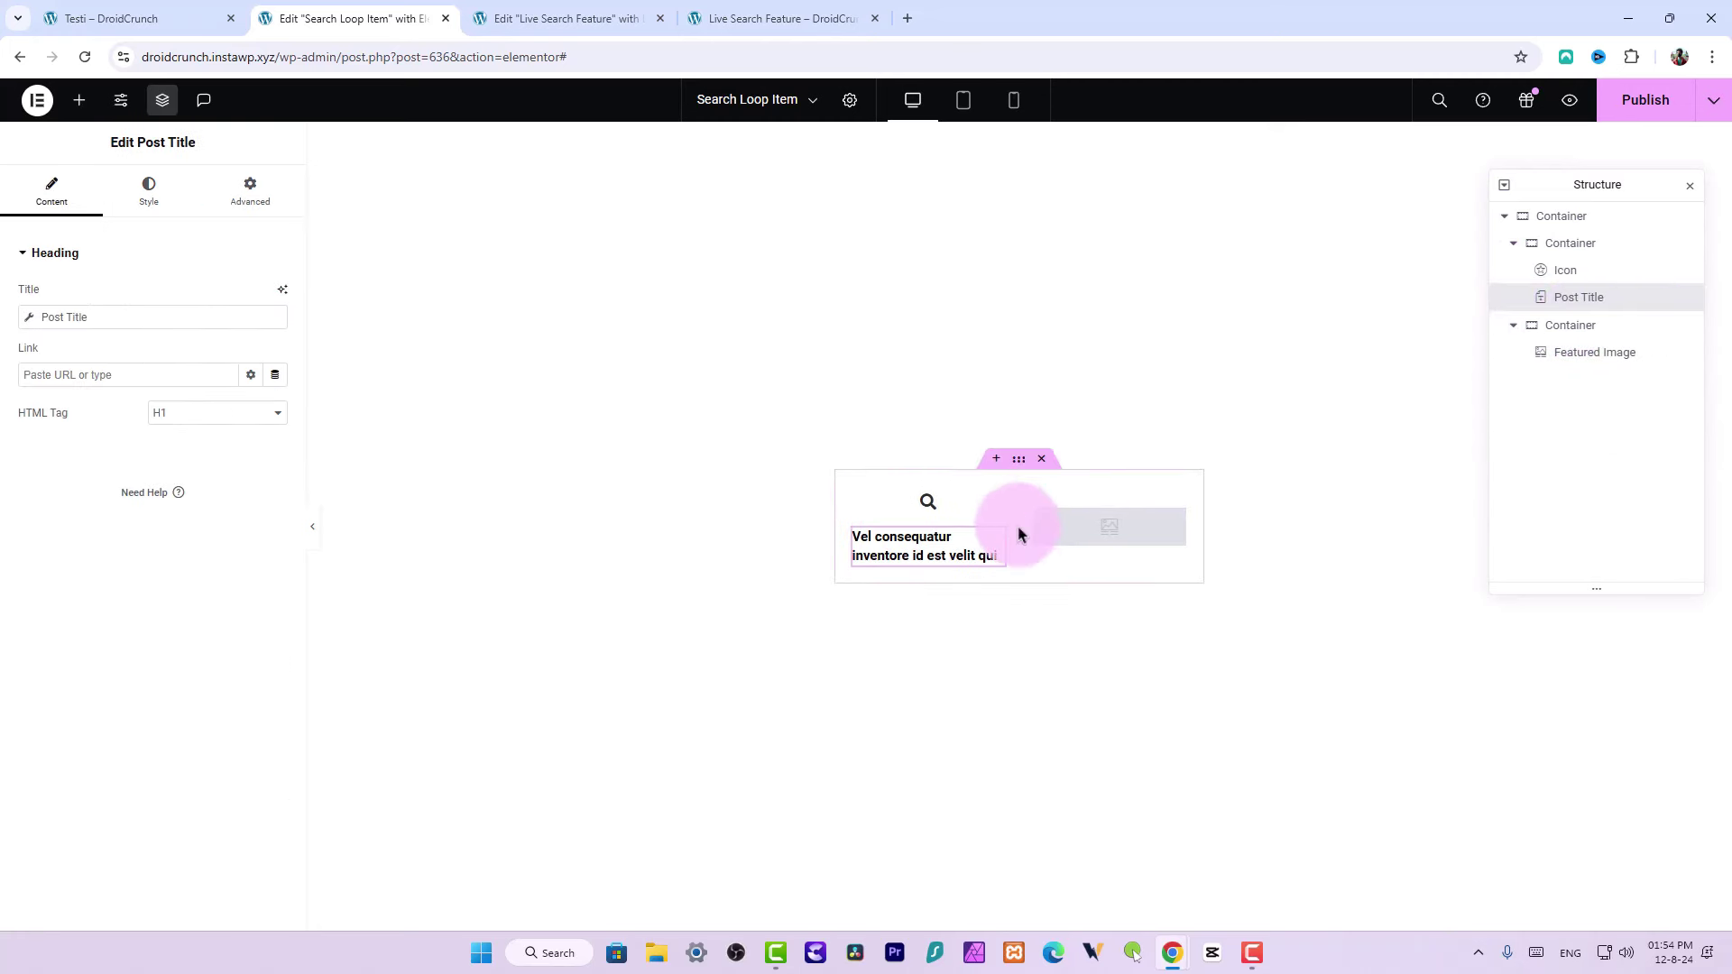
Widen the first nested container to about 70.5% and set its items' direction to horizontal row
left_click_drag(1013, 524, 1089, 539)
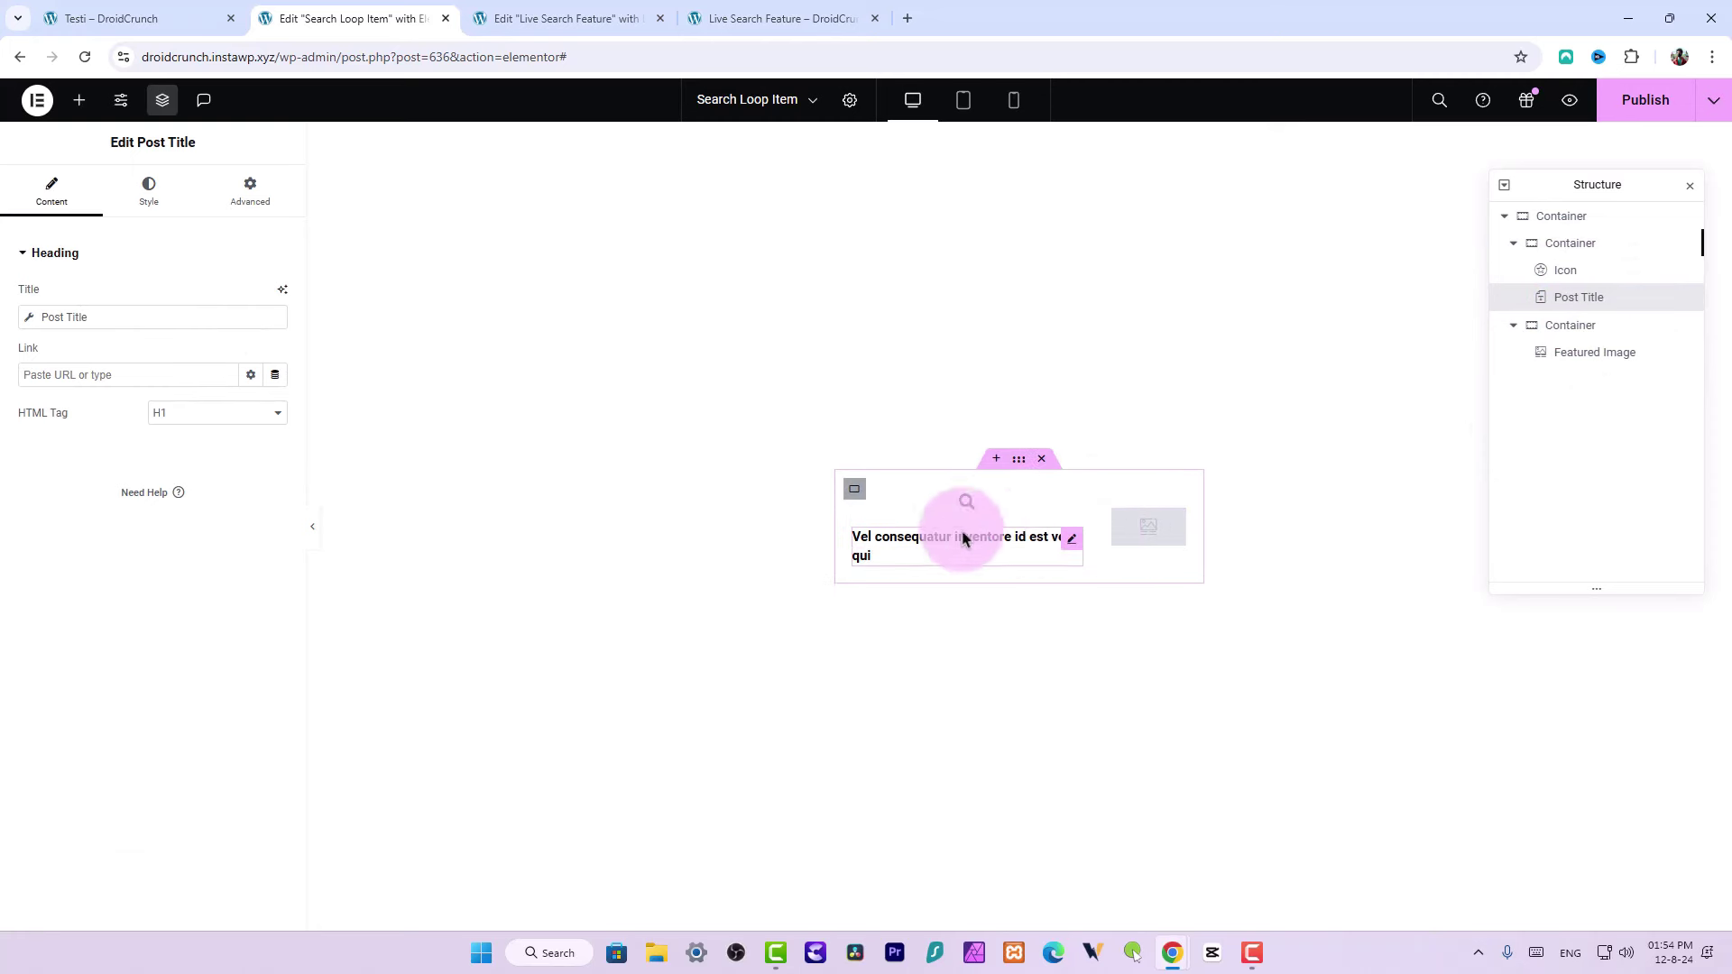
left_click(856, 491)
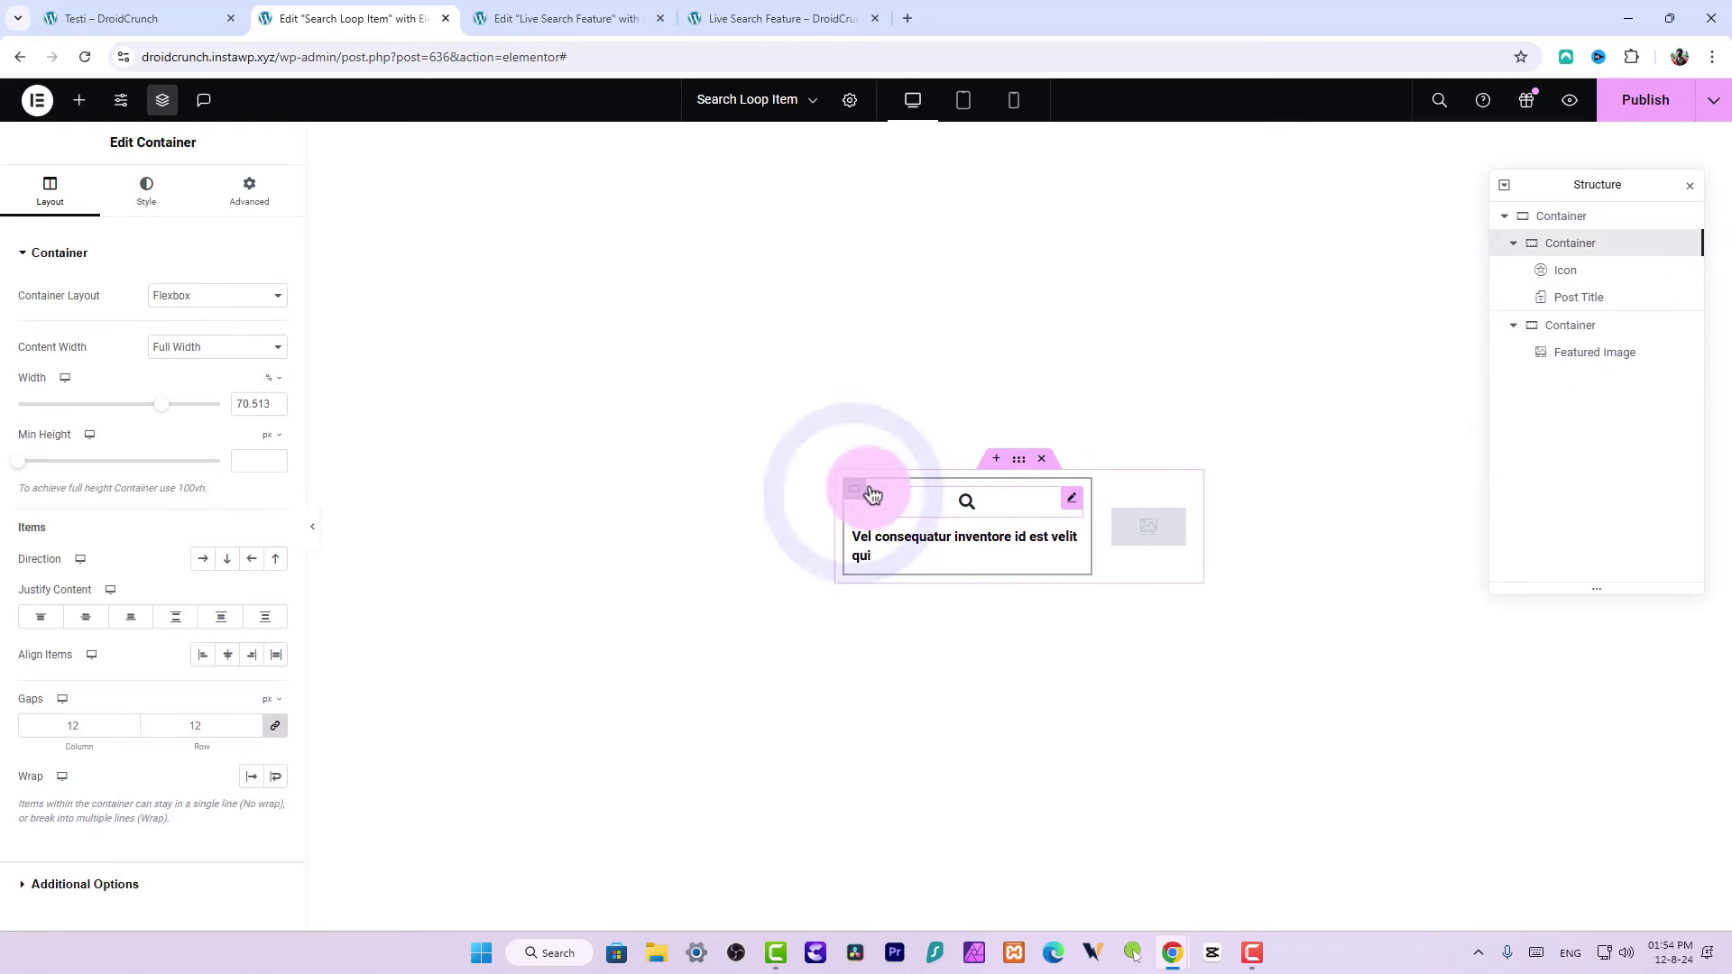
left_click(203, 561)
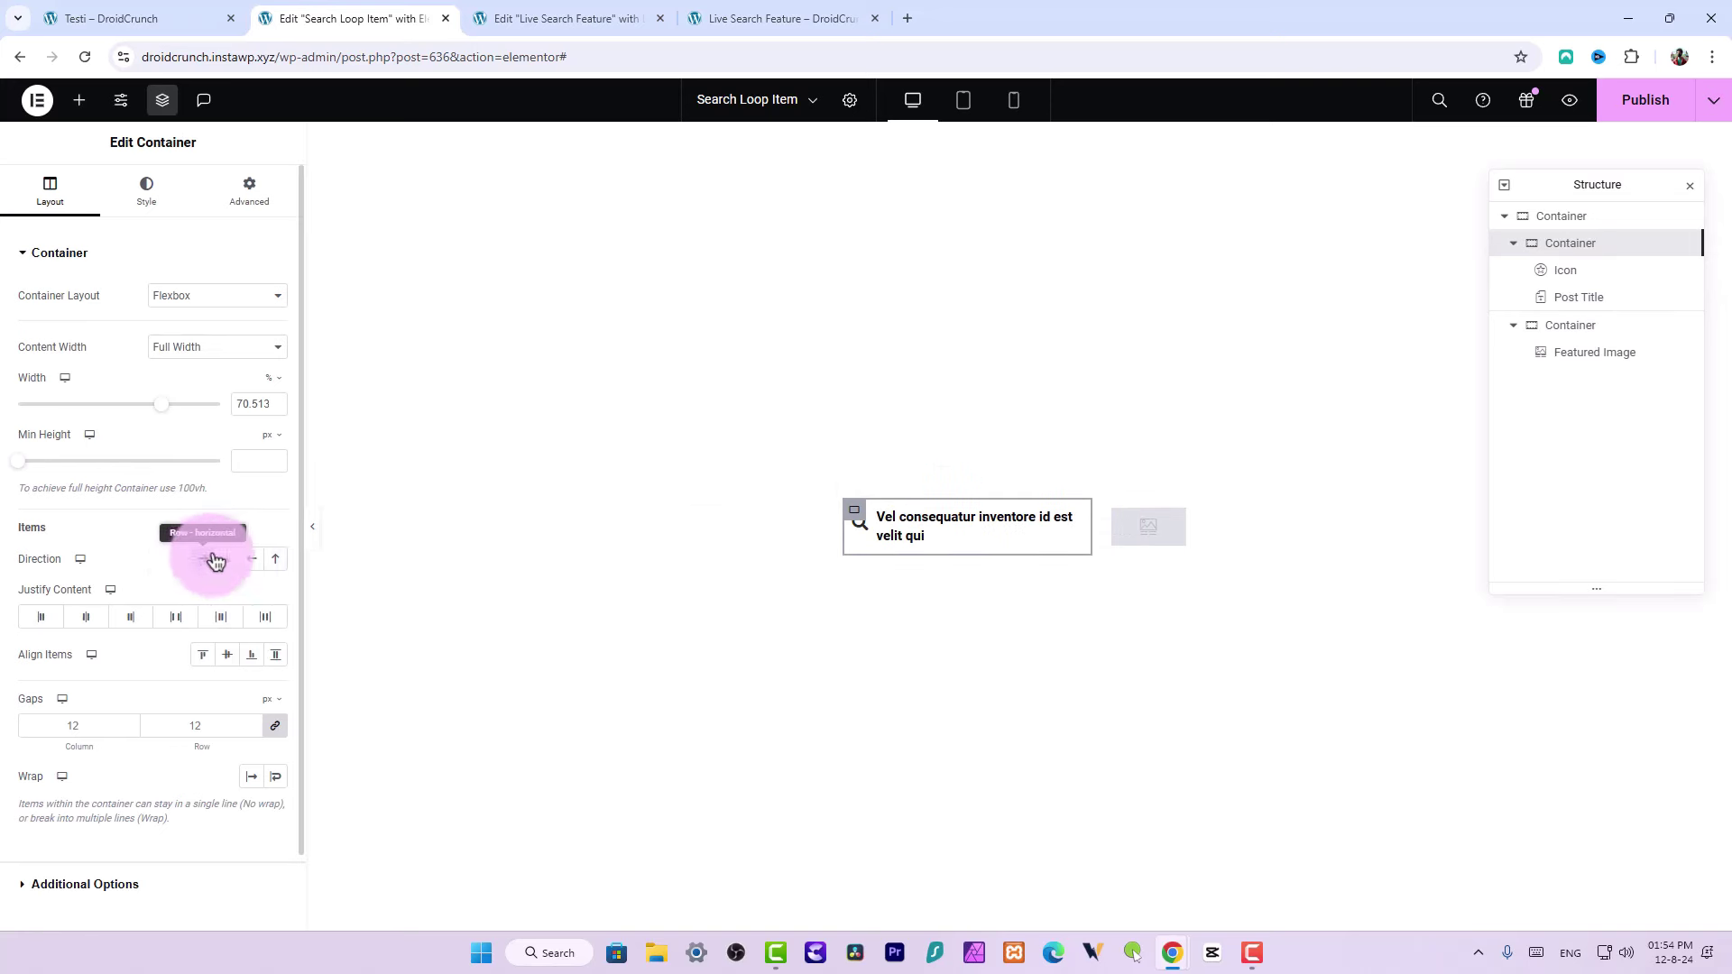
Clear the Featured Image's width value so the field is empty
left_click(1151, 539)
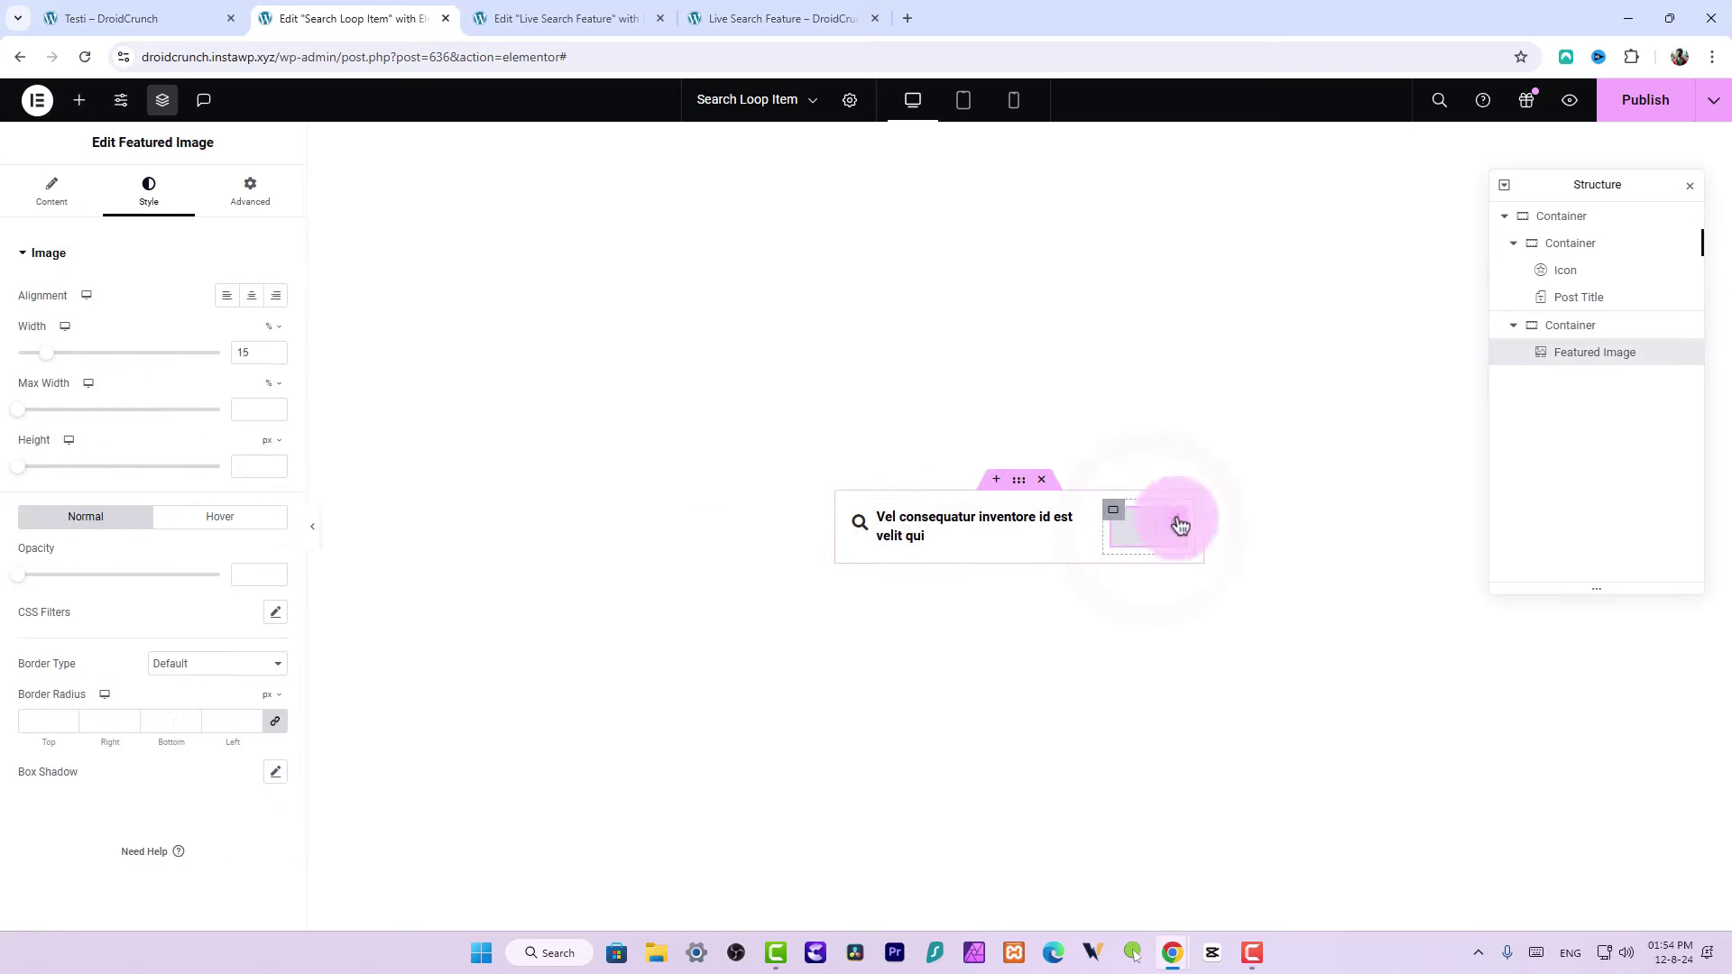
left_click(244, 350)
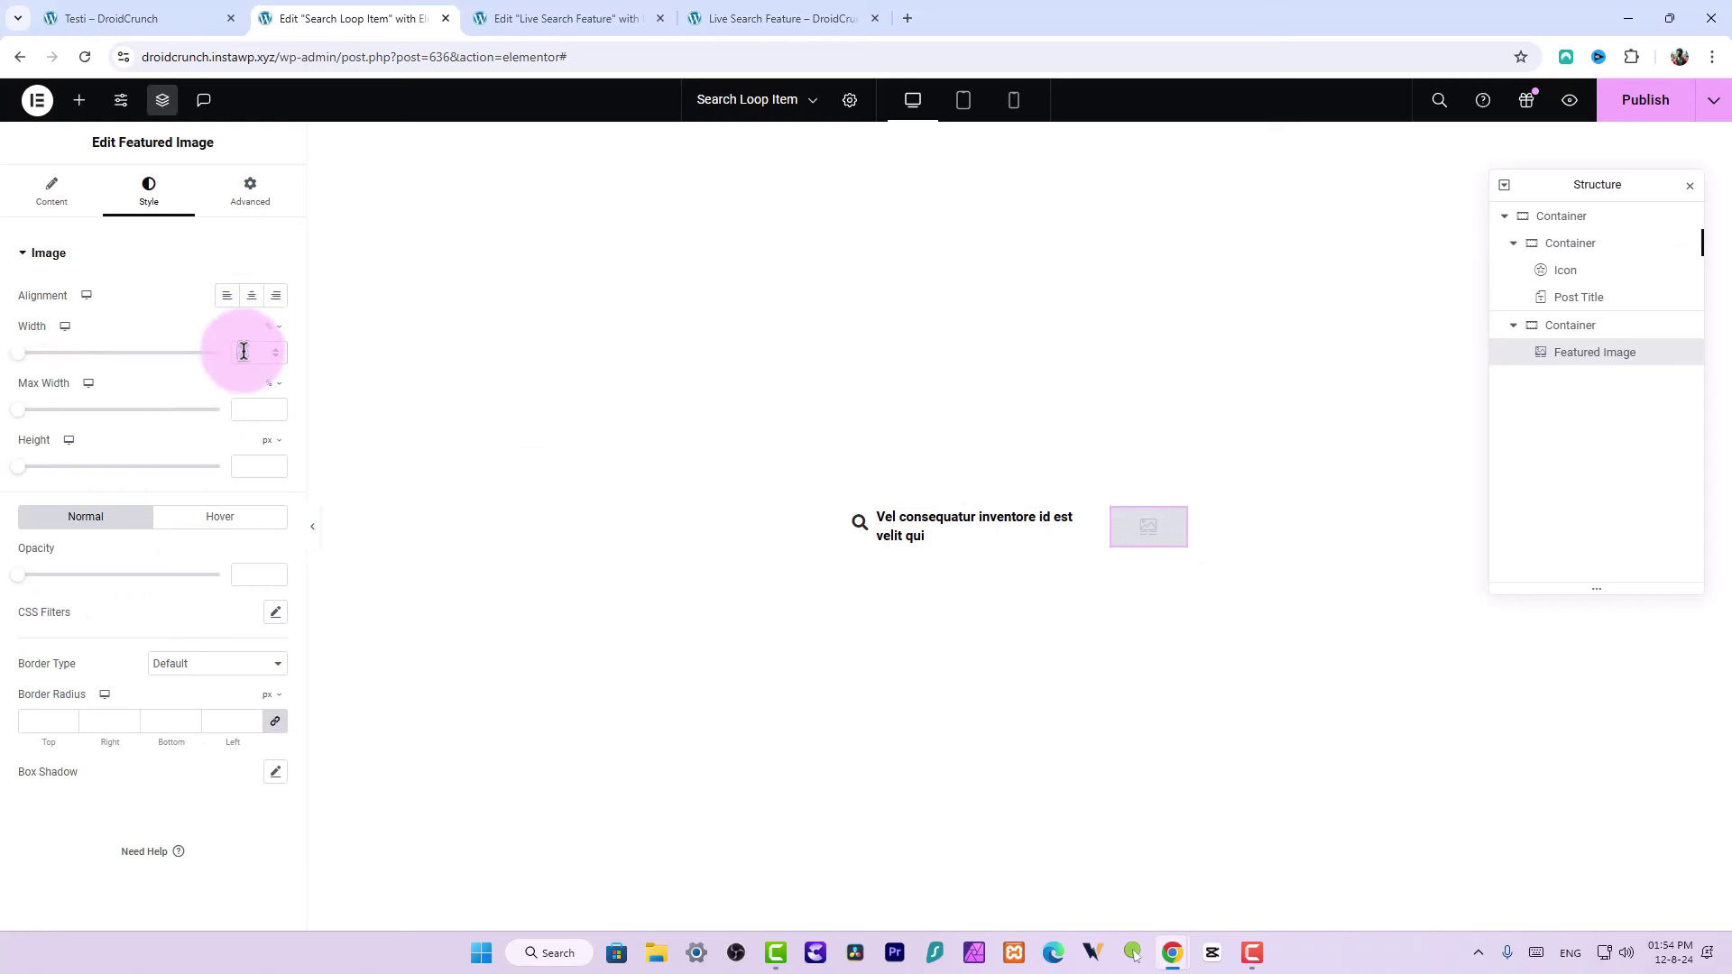
left_click(76, 207)
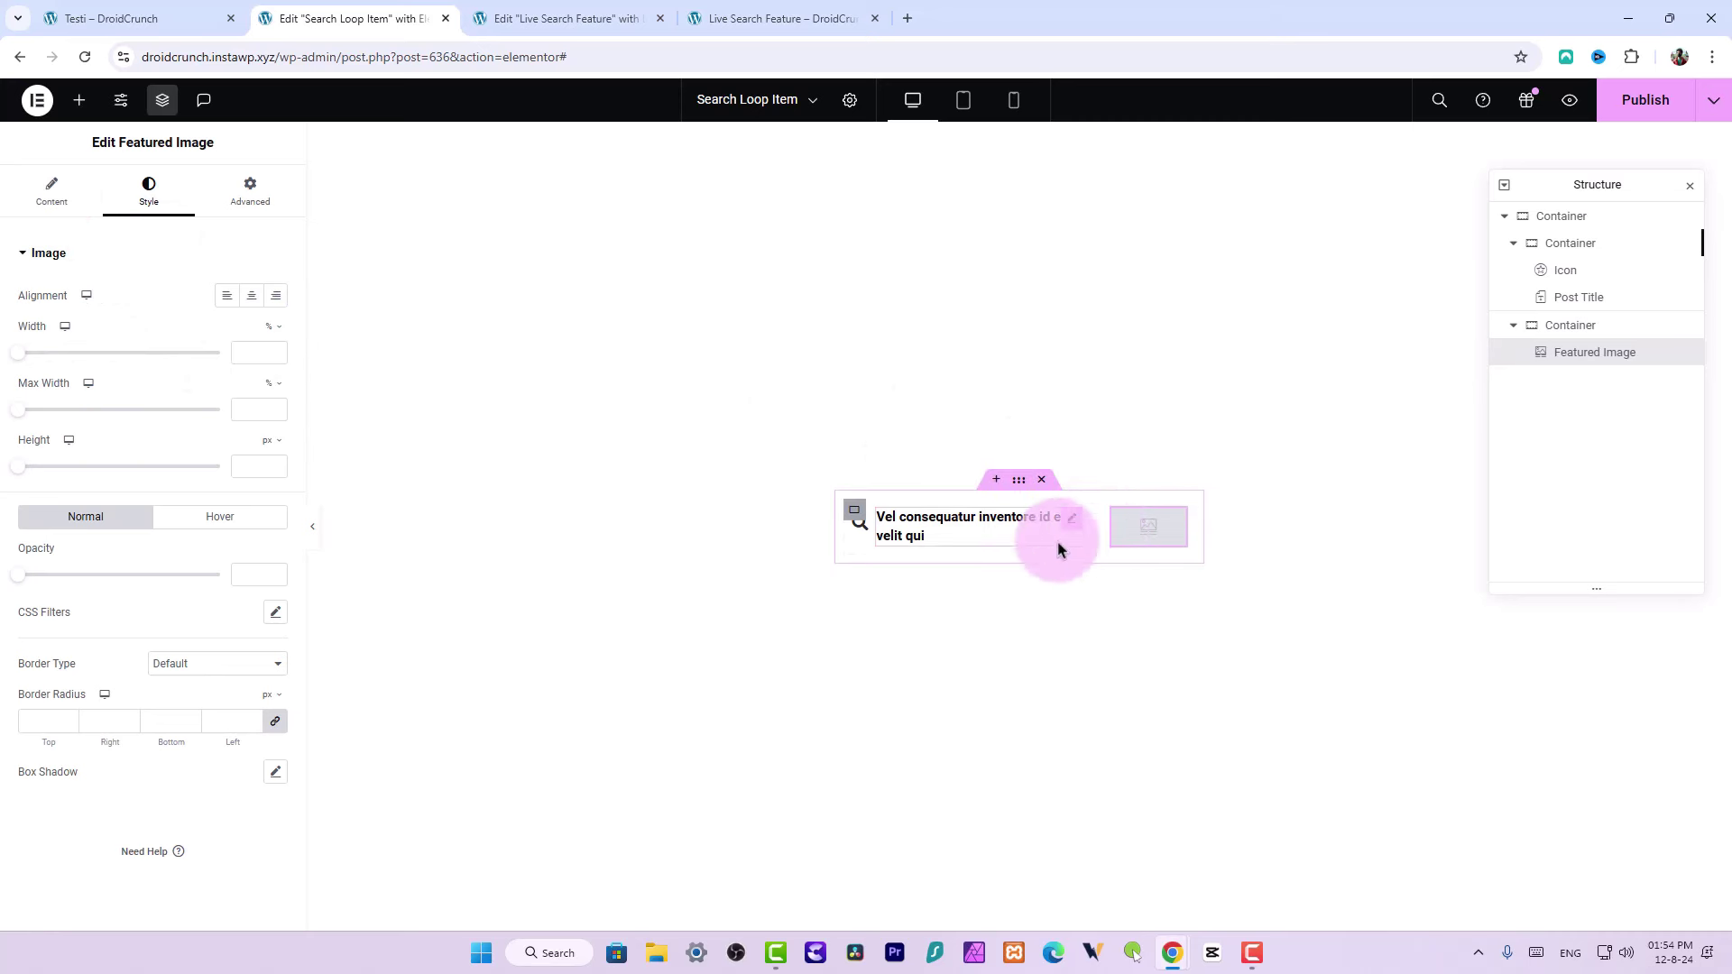
Check the outer container's layout settings and publish the updated Search Loop Item template
left_click(1582, 223)
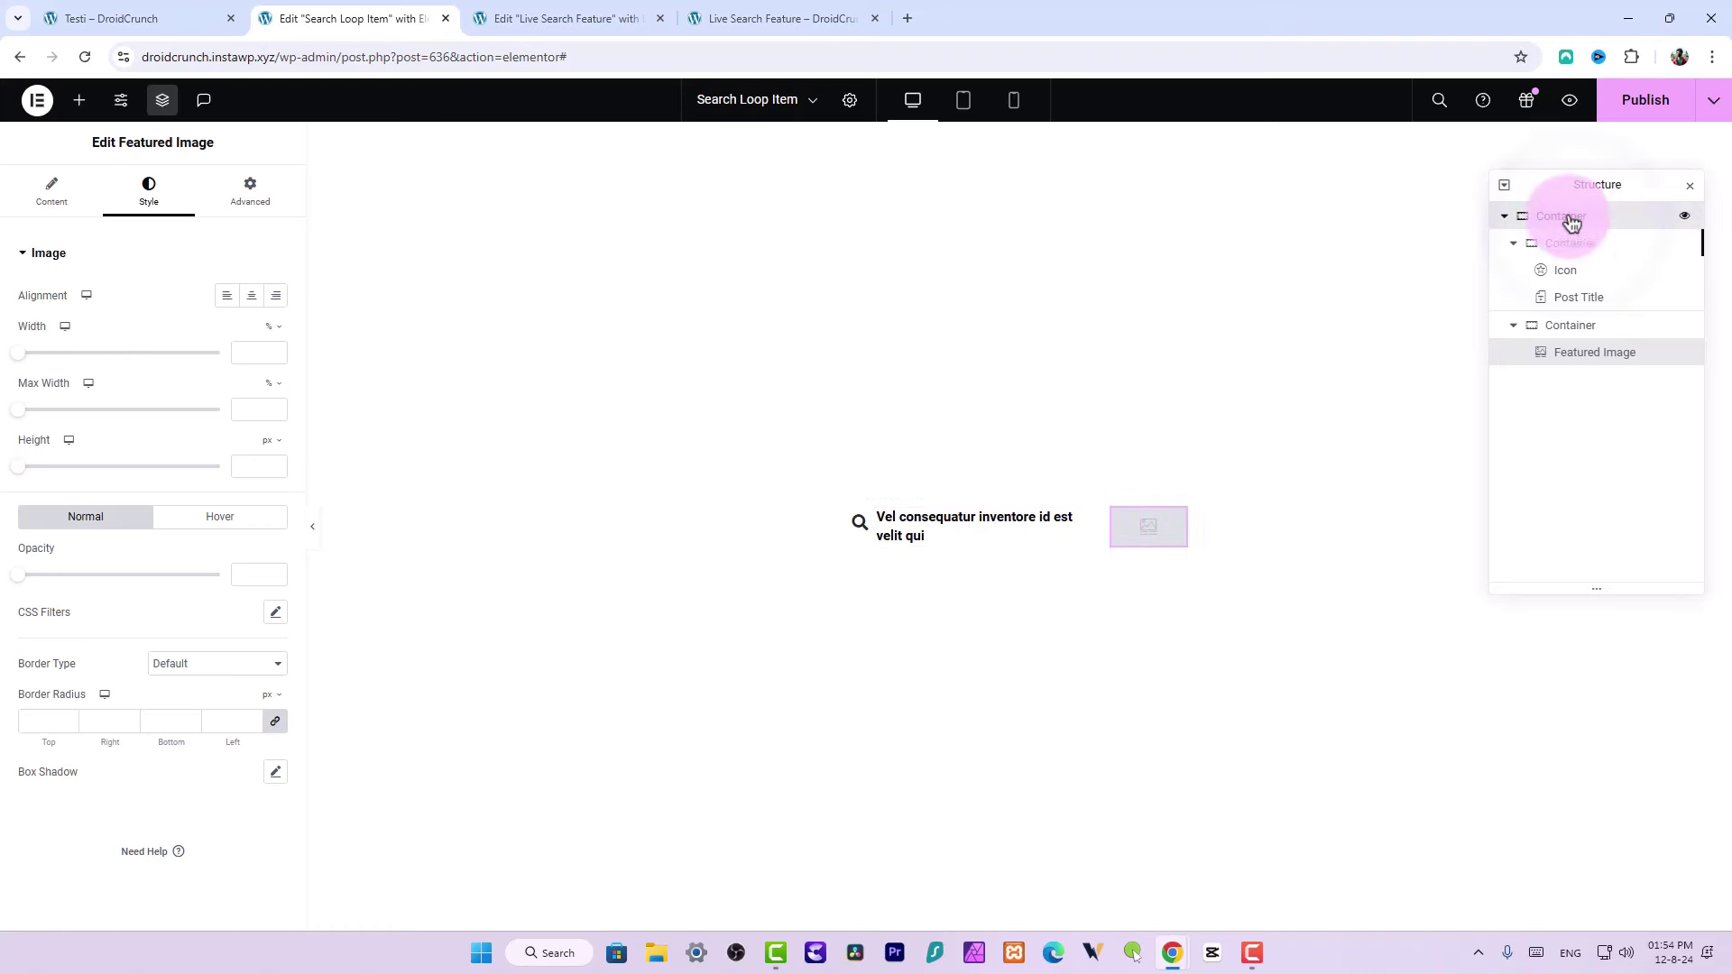
left_click(54, 190)
scroll(65, 677, "down", 1)
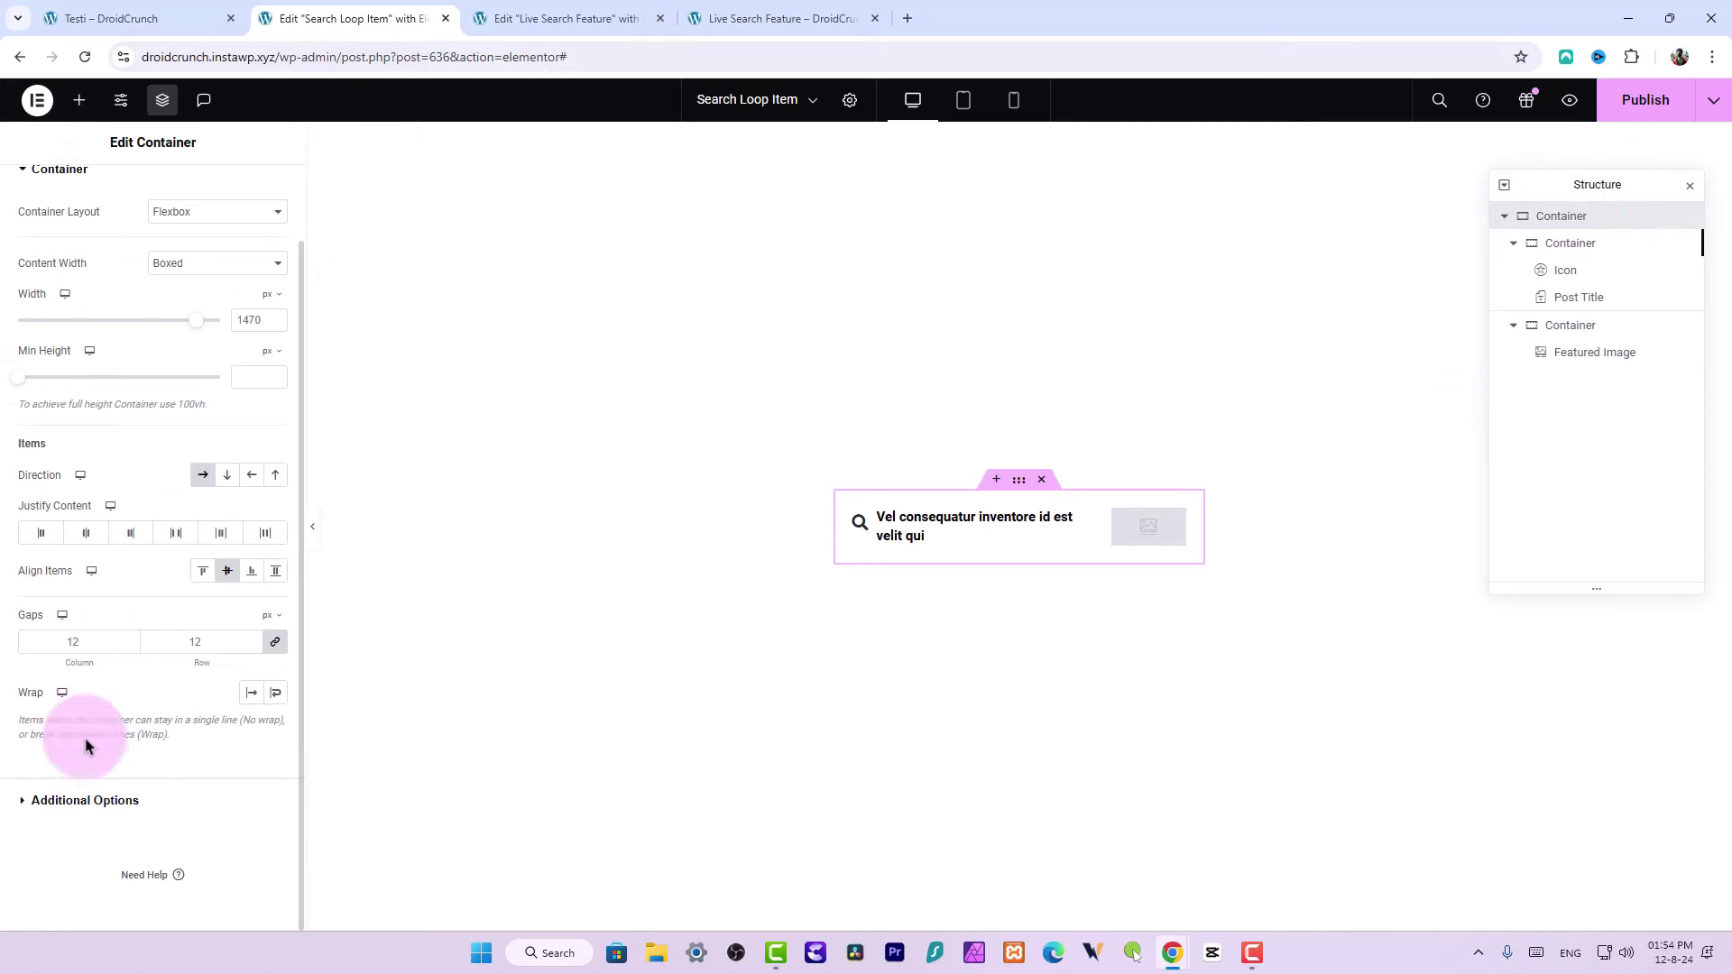
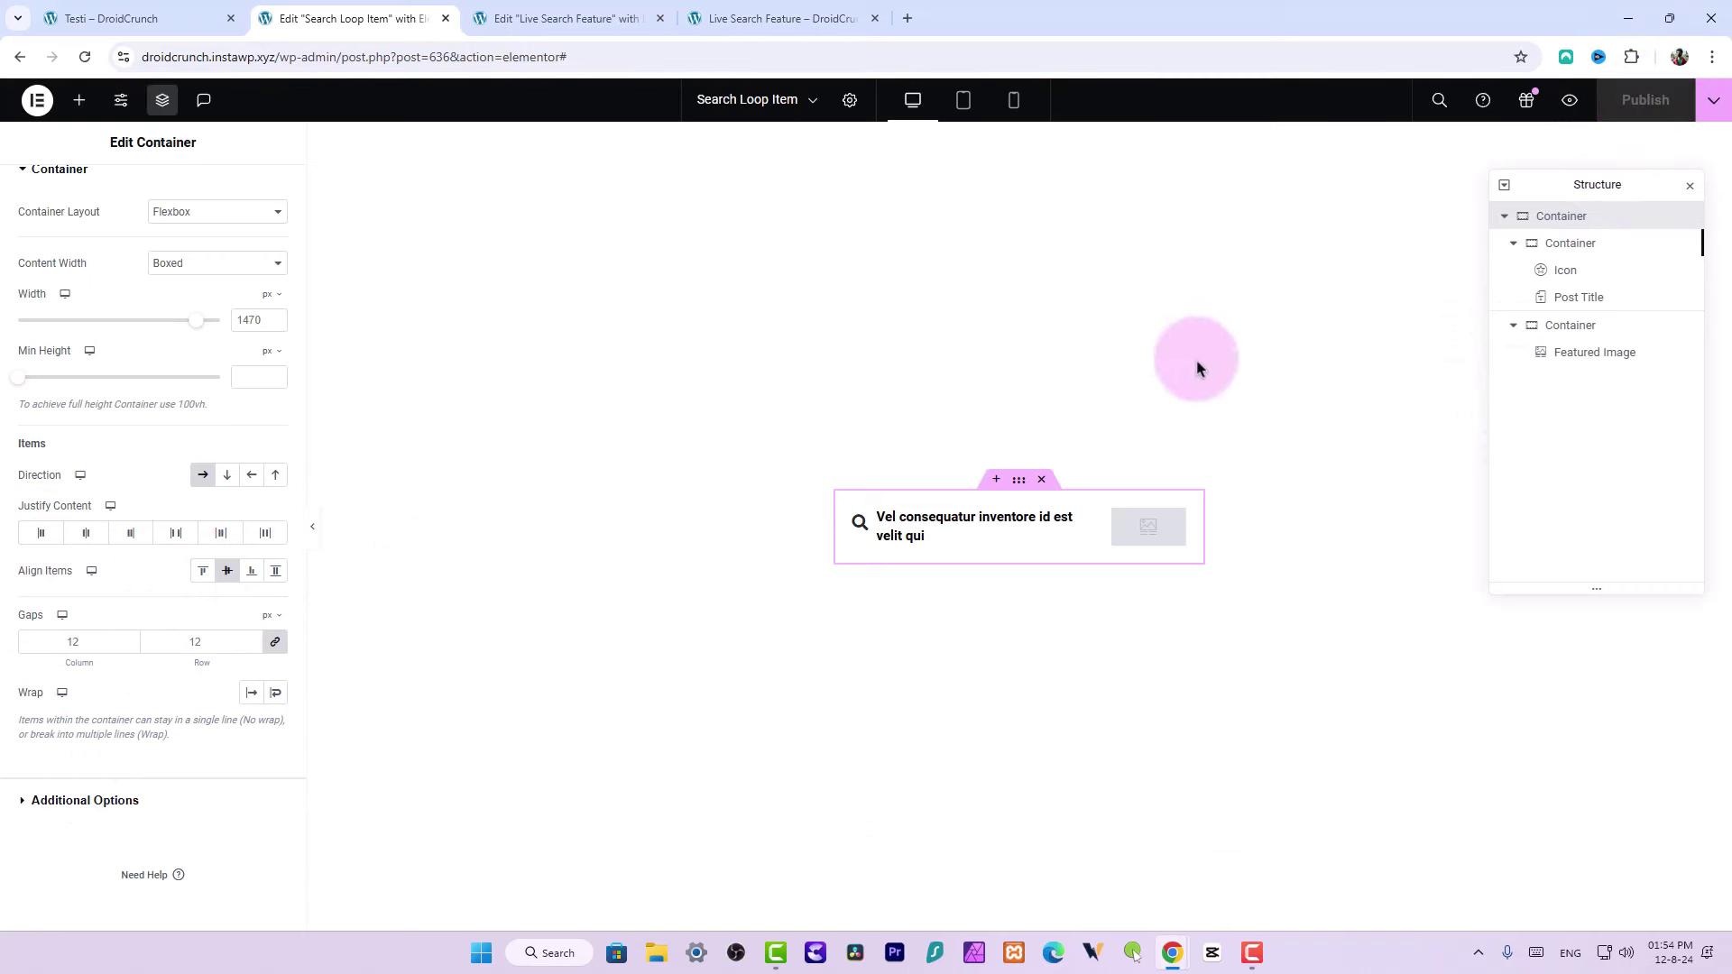
left_click(1182, 348)
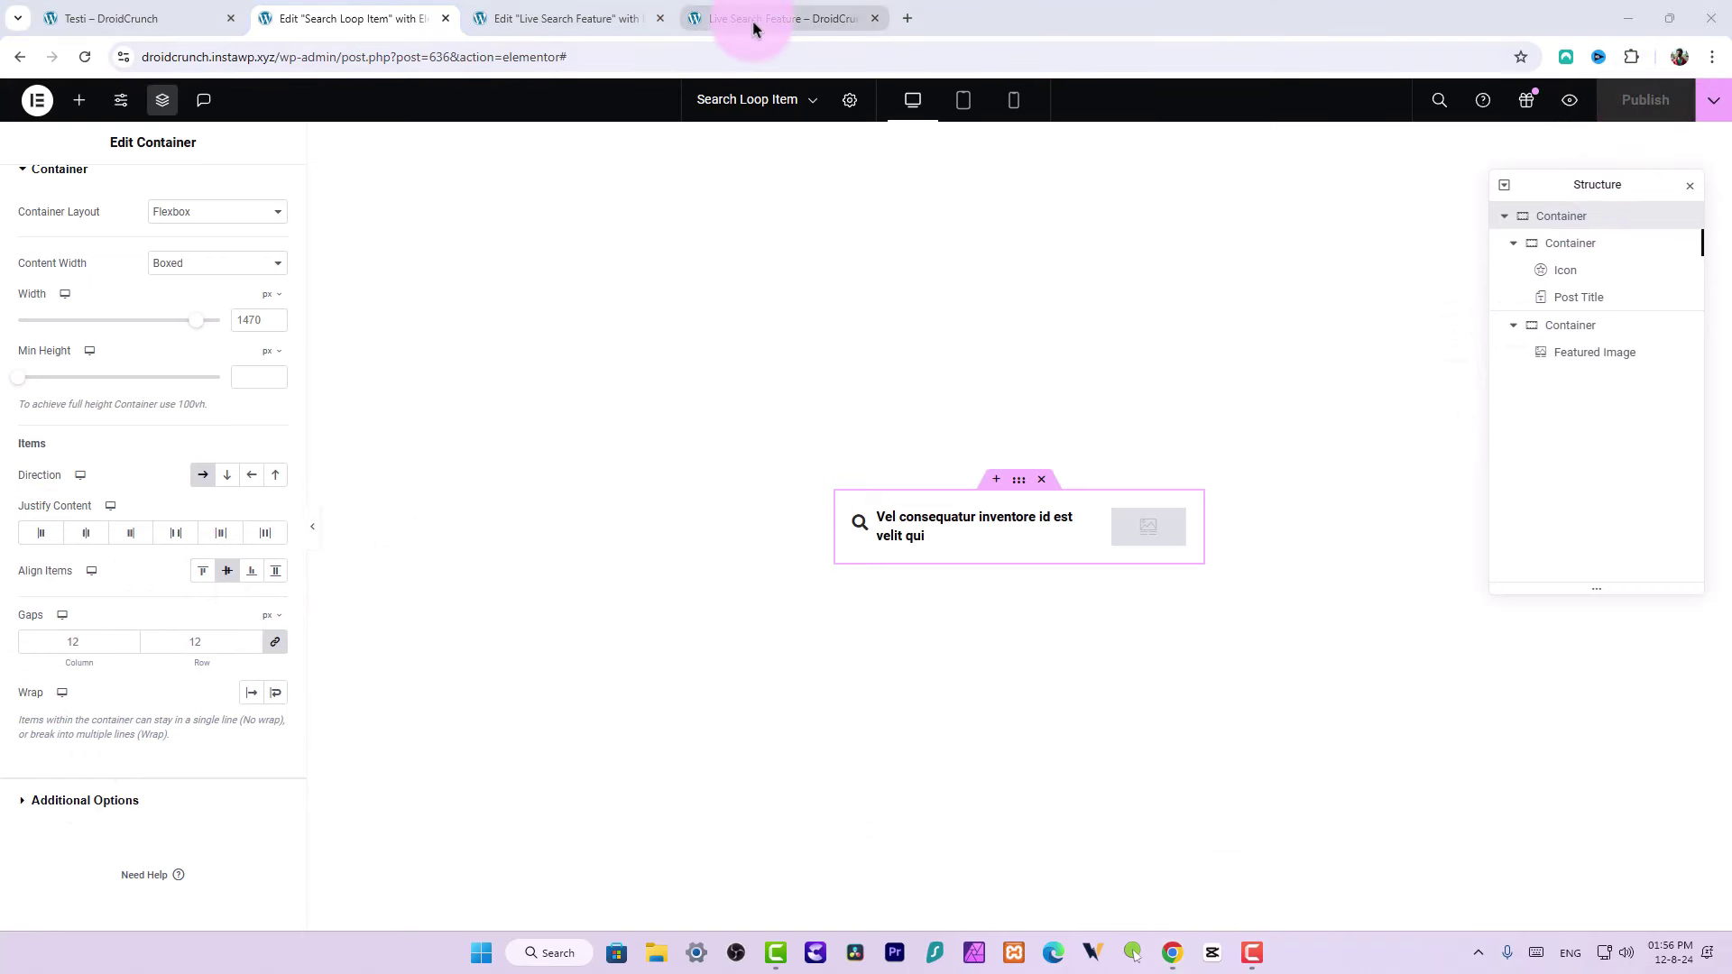
Reload the published Live Search Feature page and search for "iste" to check the updated result layout
left_click(758, 18)
right_click(756, 19)
left_click(792, 158)
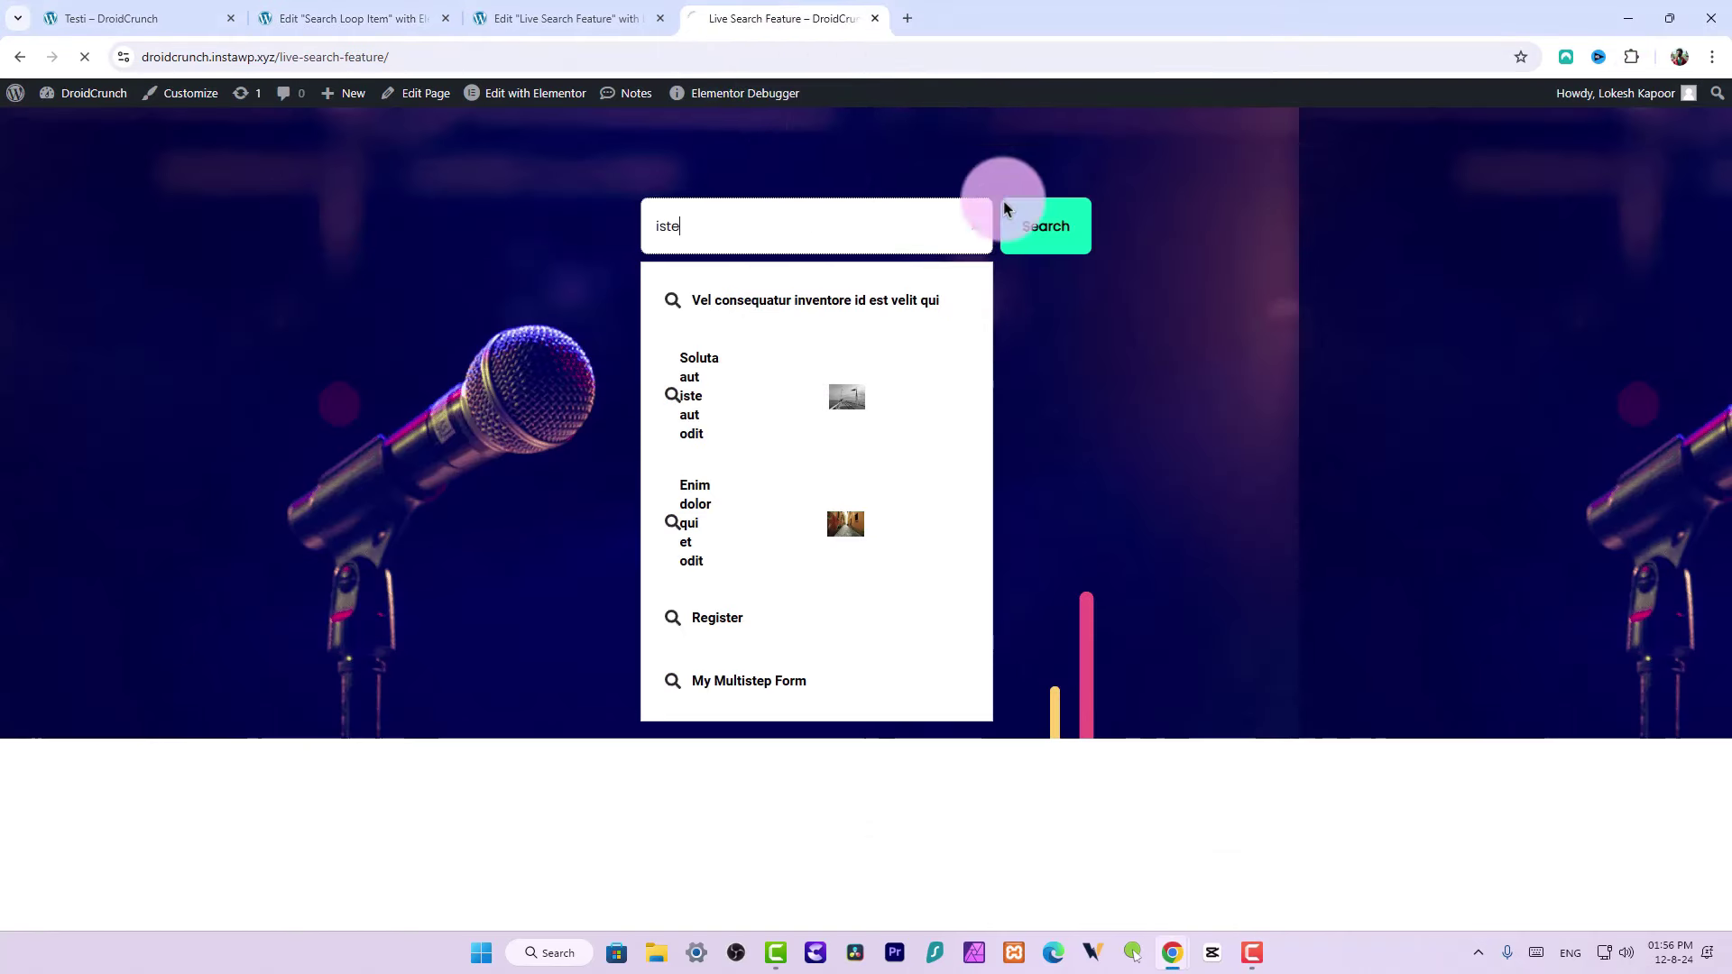
left_click(806, 237)
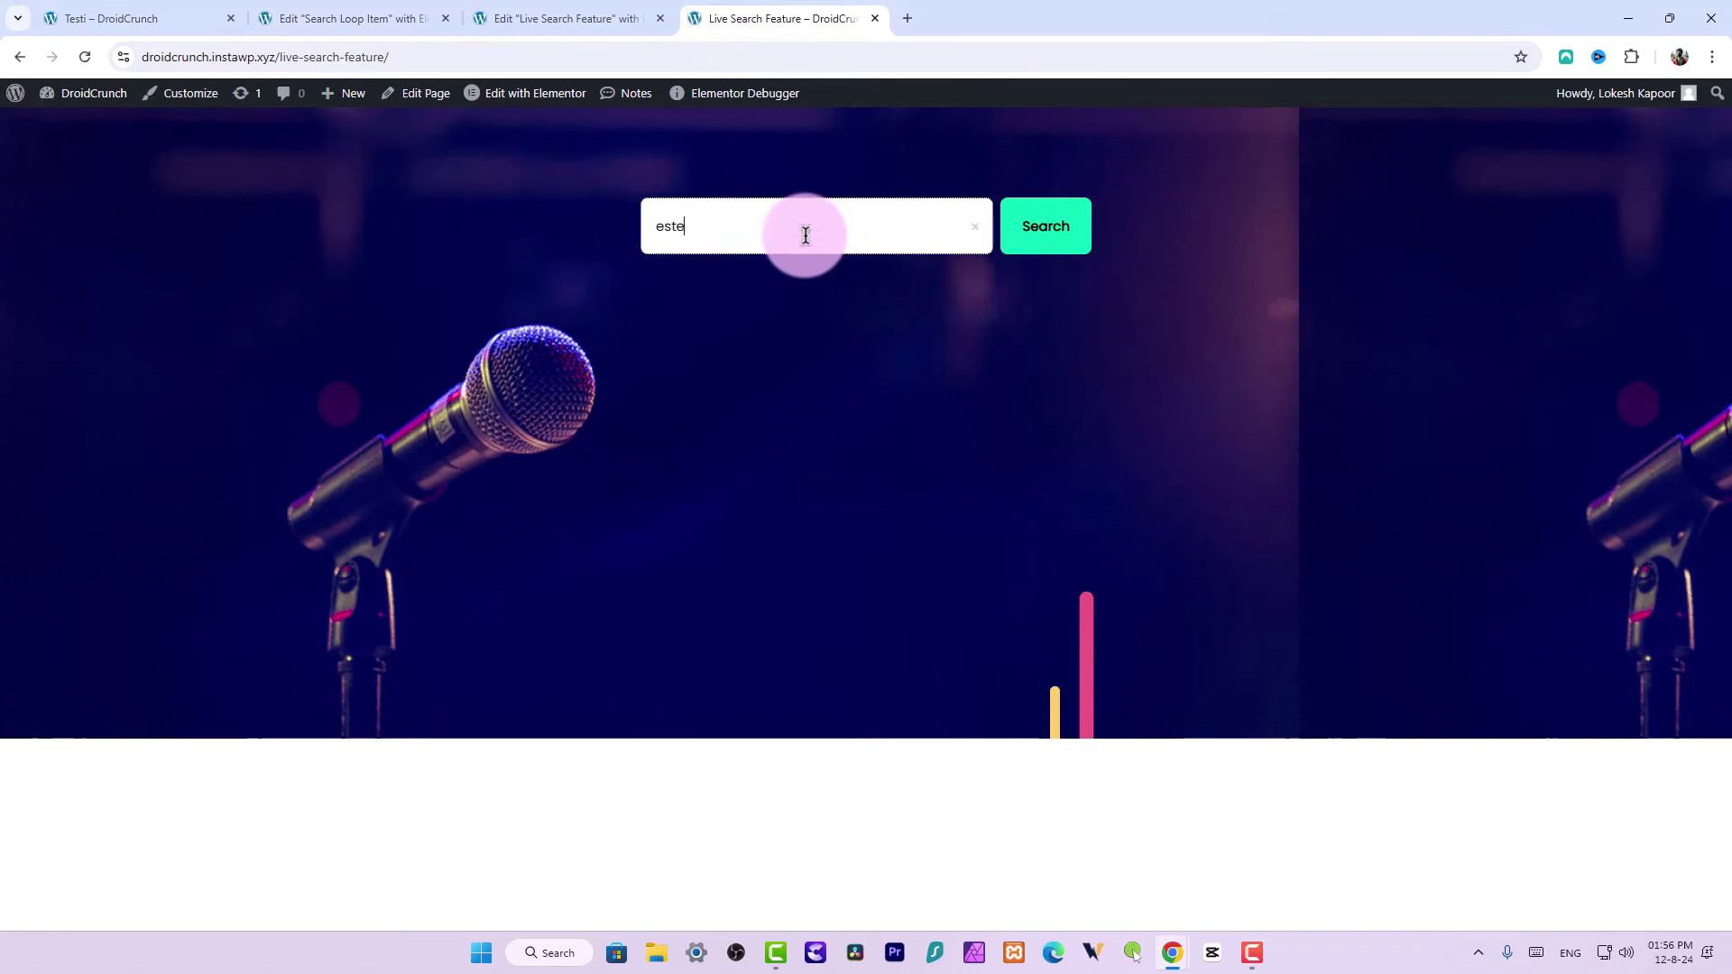
key("BackSpace")
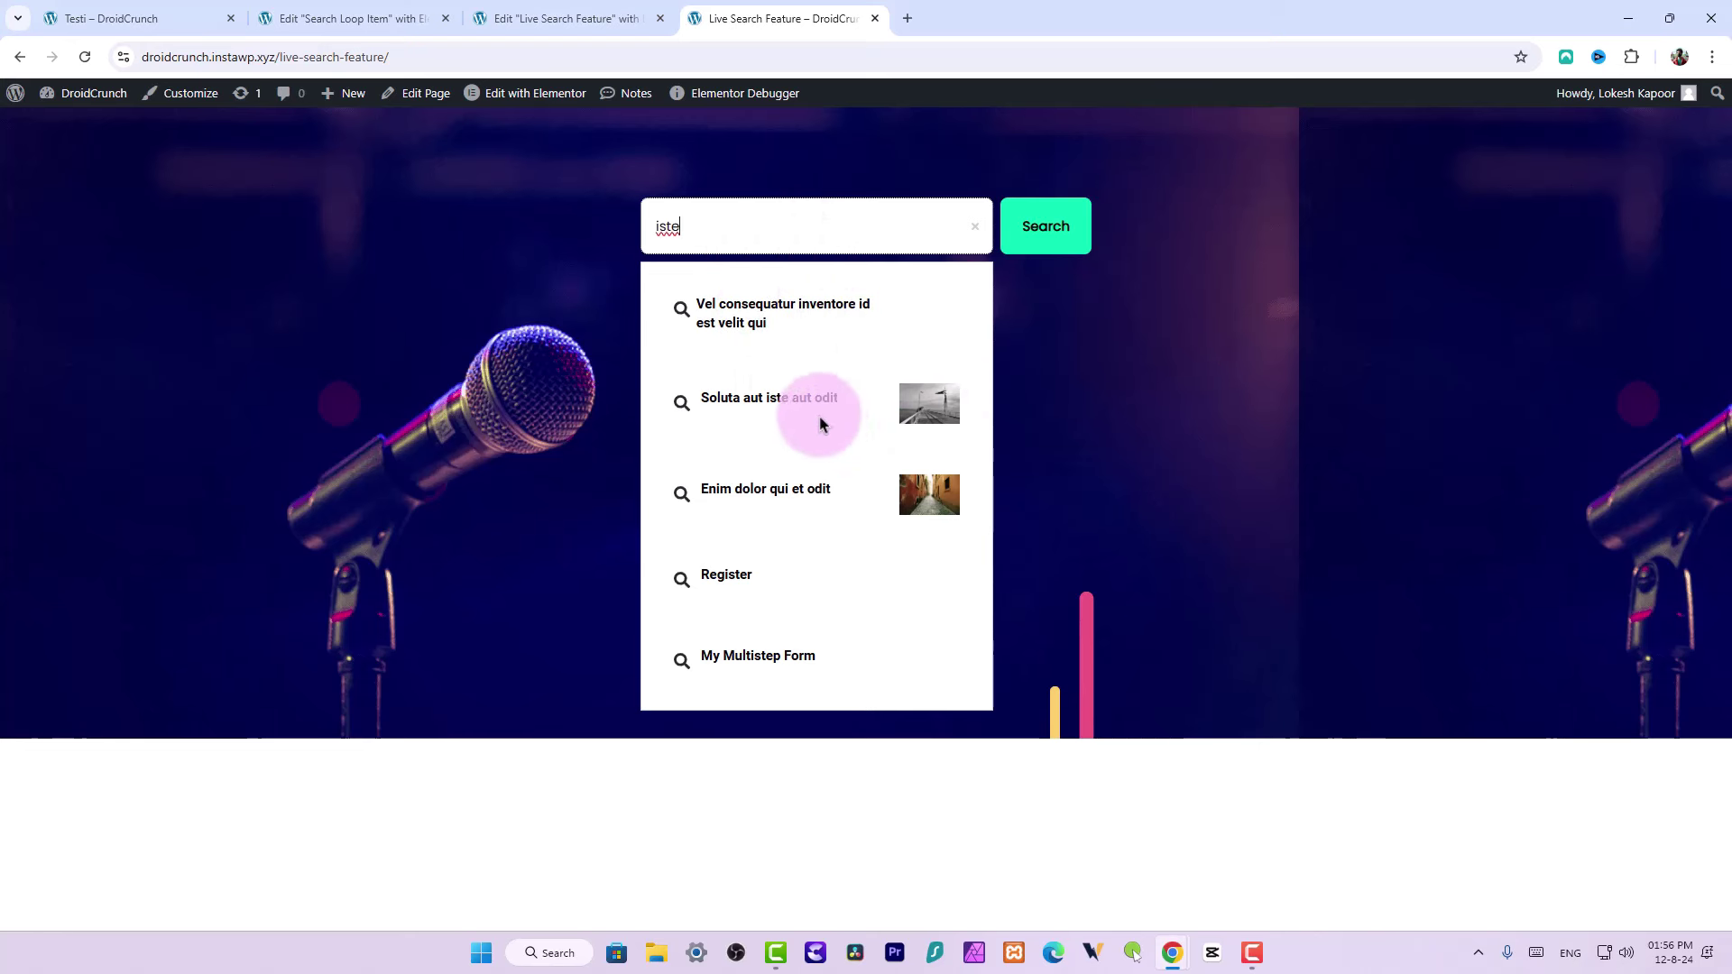
Set the border radius of the Search widget's results box to 8 px on all four corners
left_click(568, 20)
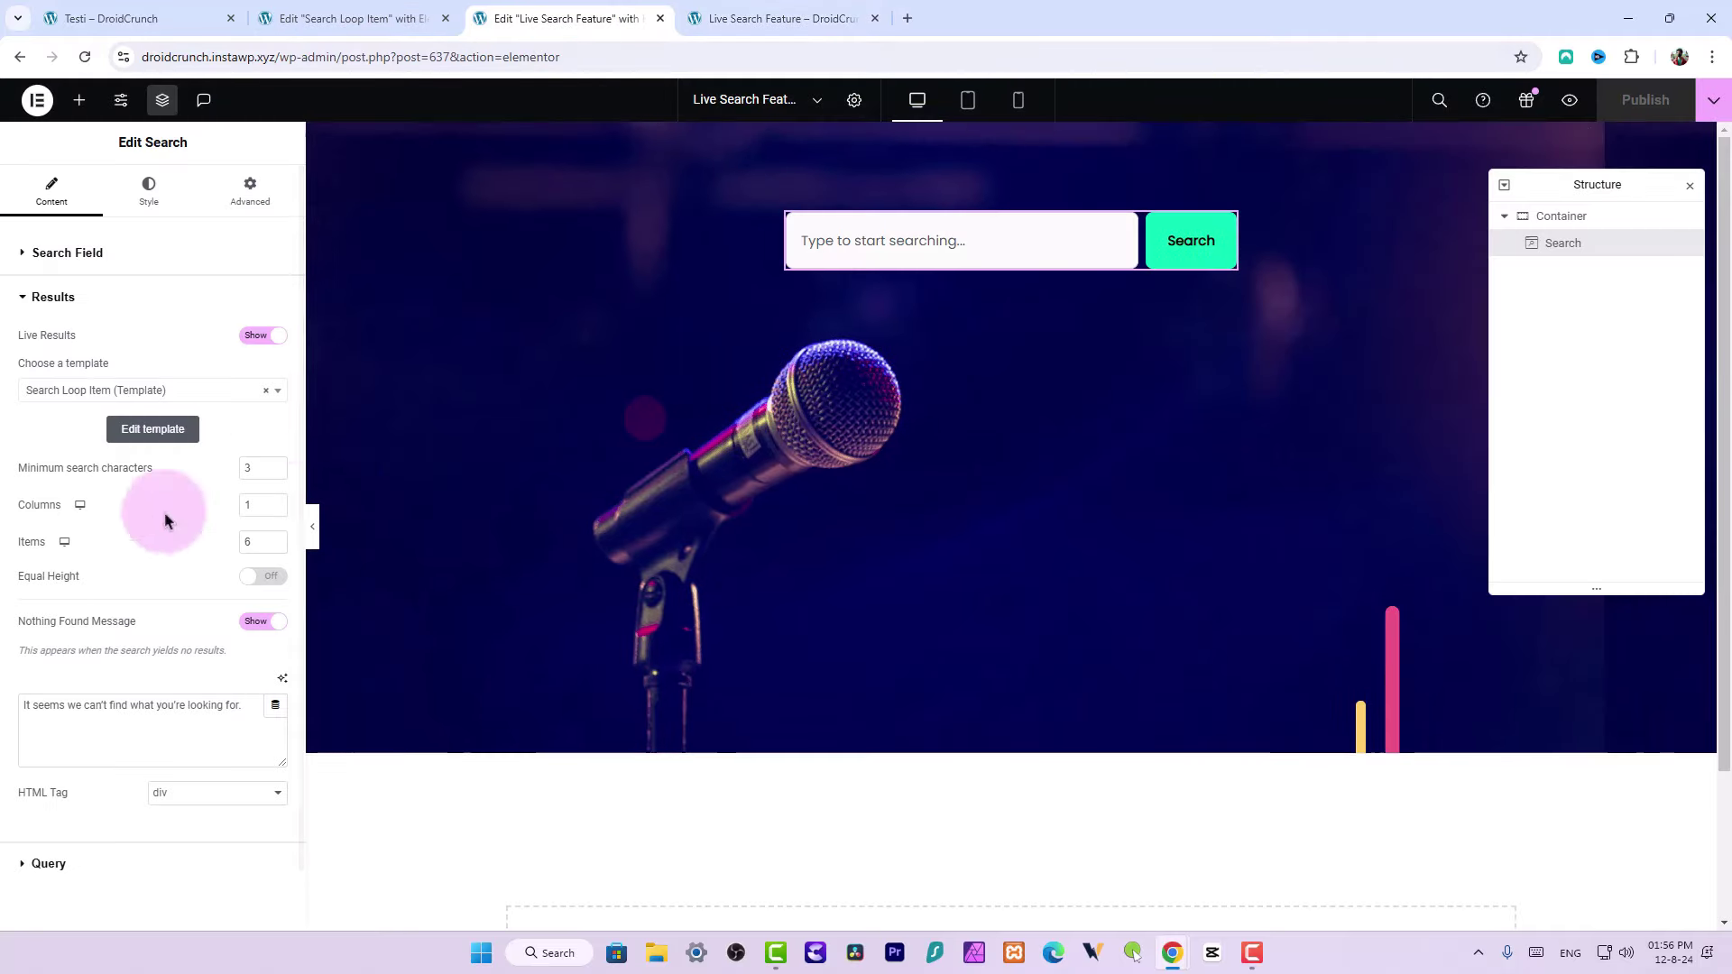
left_click(128, 211)
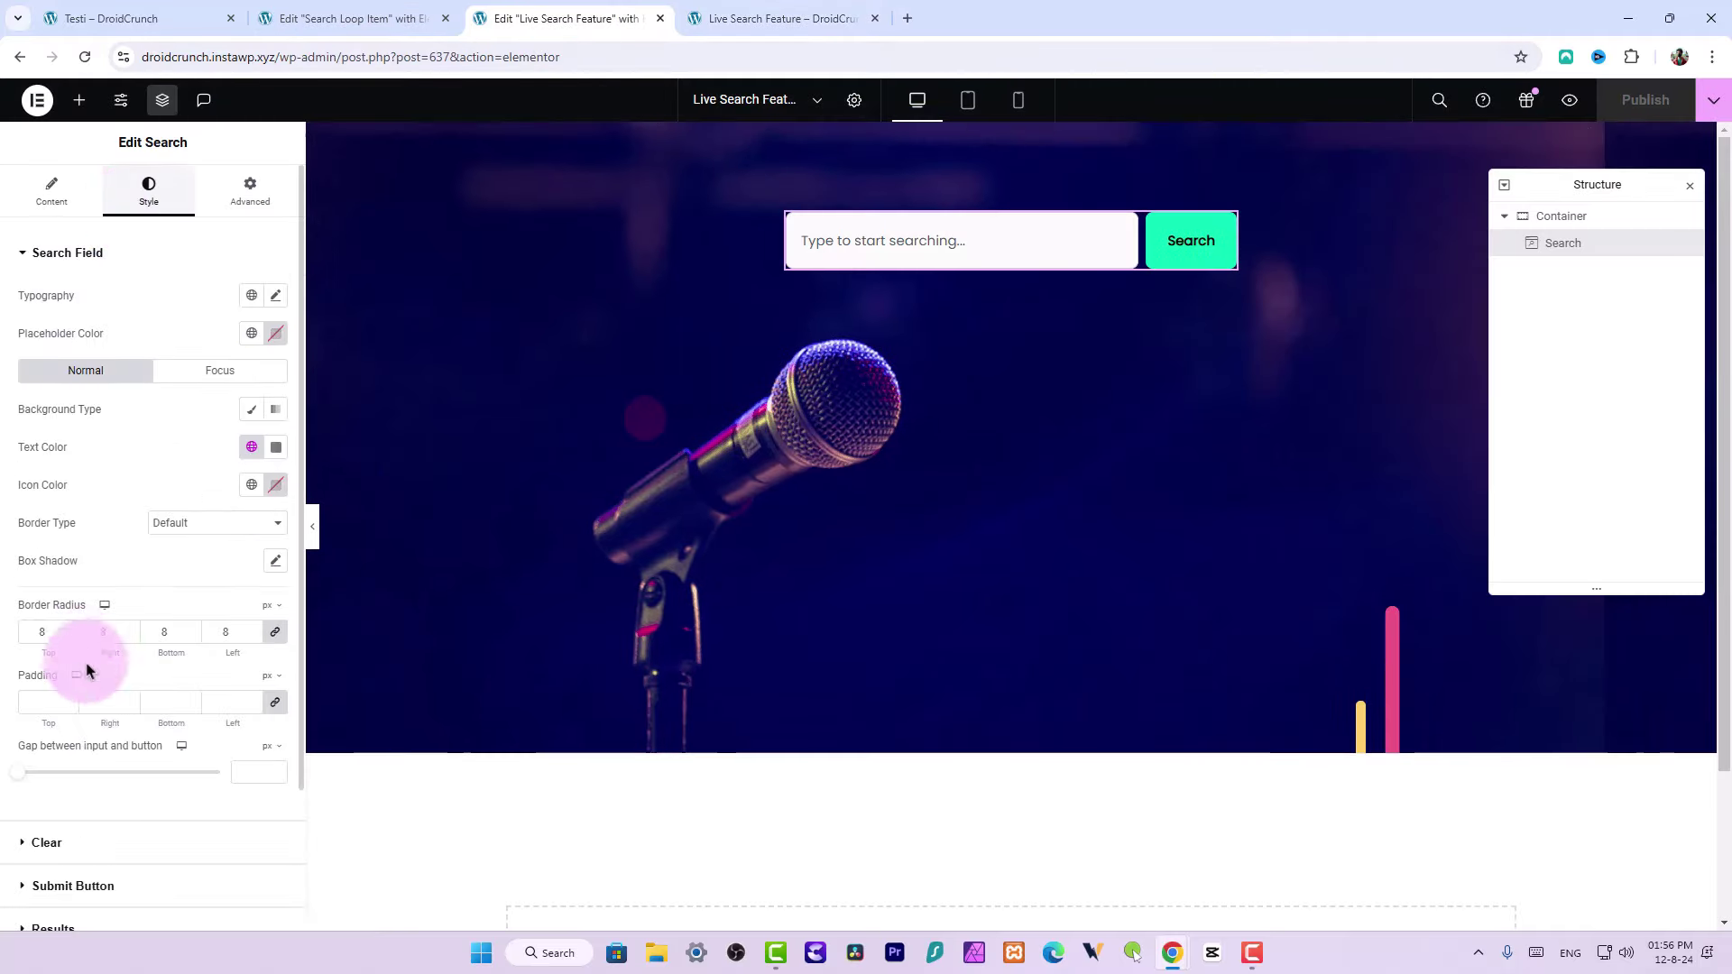
scroll(112, 831, "down", 2)
left_click(78, 754)
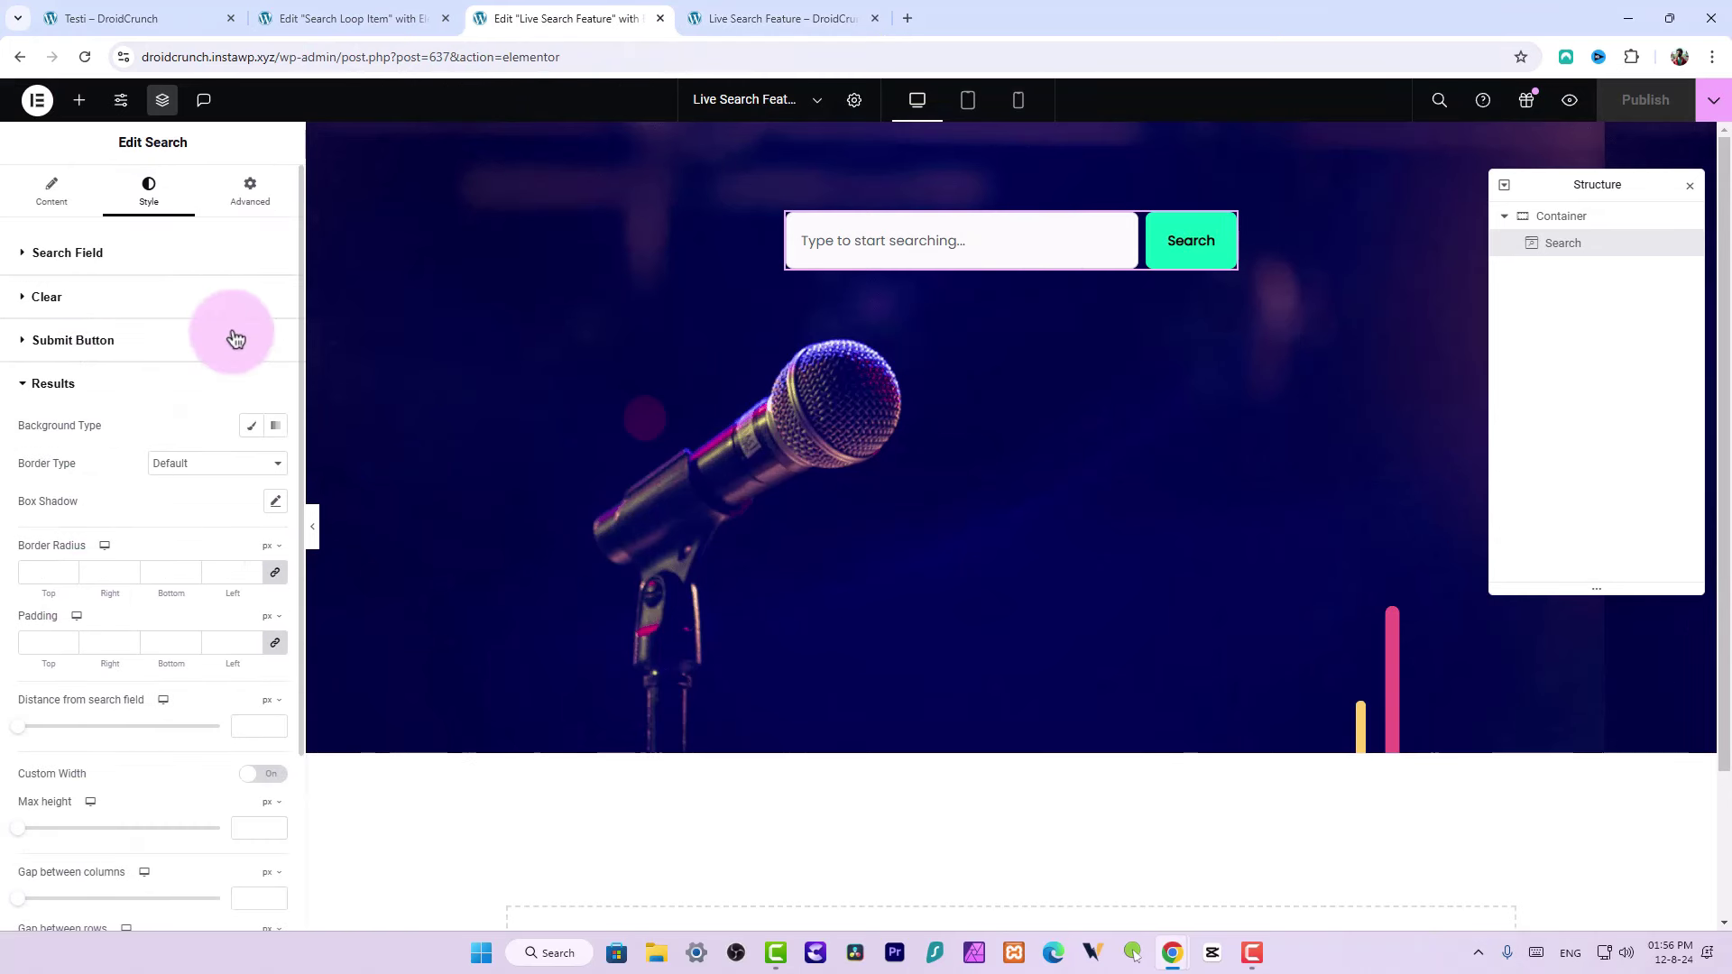
scroll(118, 545, "down", 3)
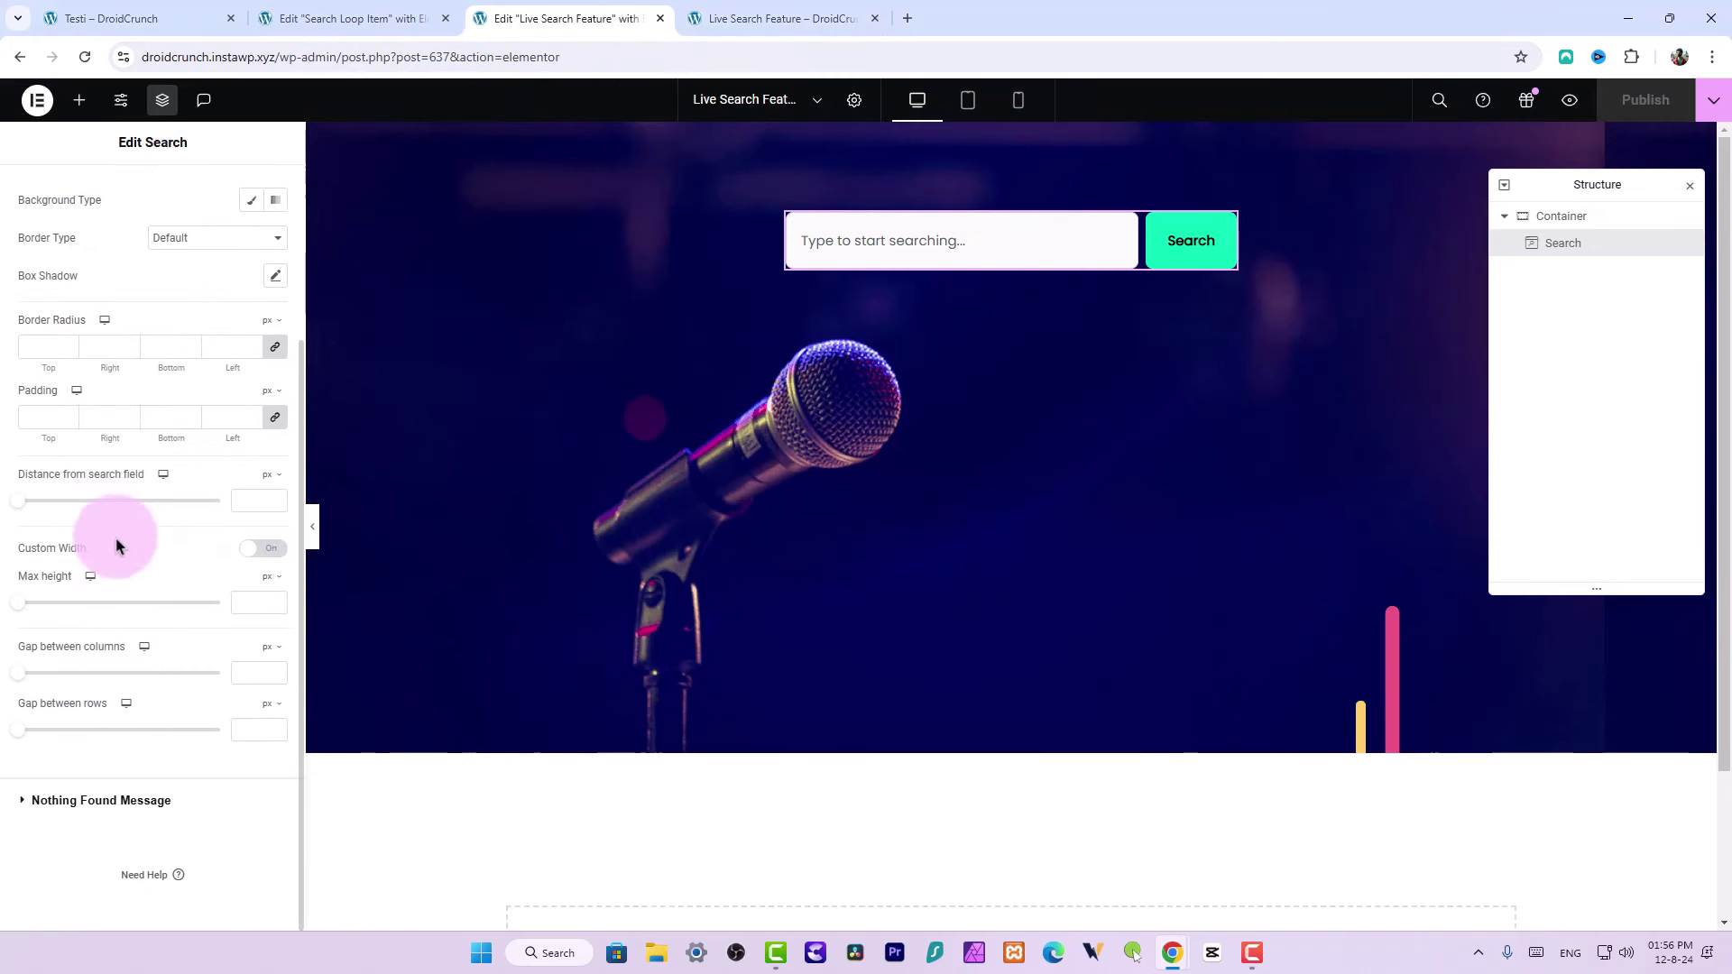
left_click(67, 345)
left_click(67, 345)
left_click(66, 345)
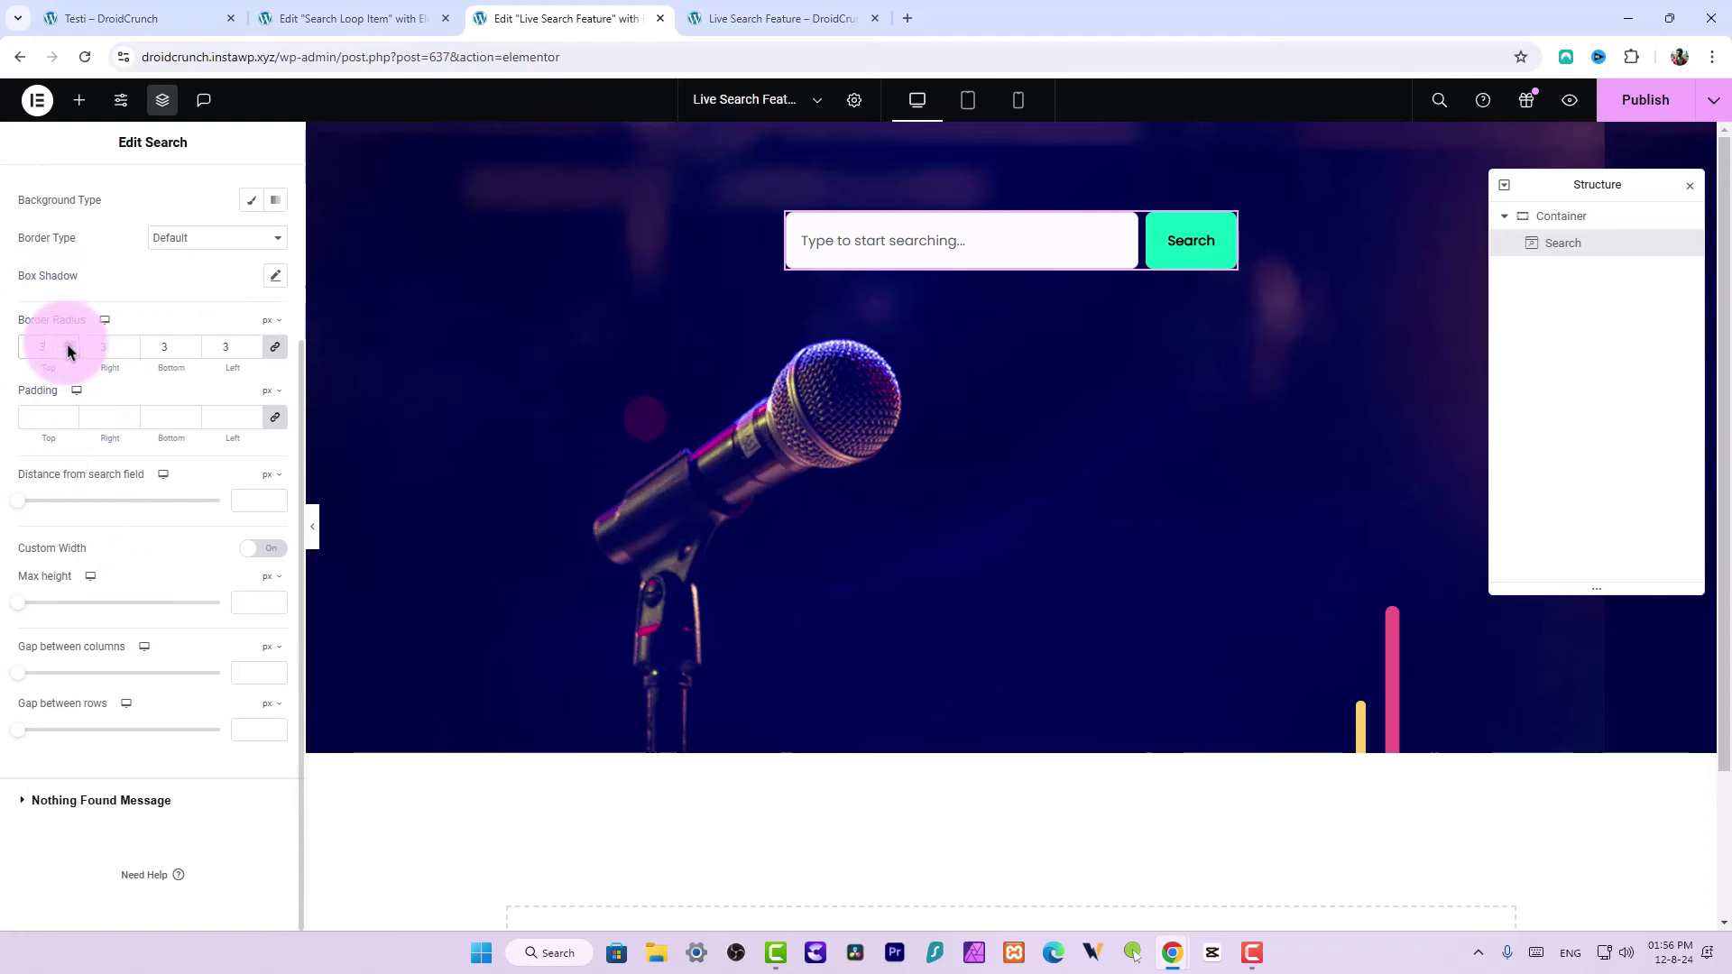
left_click(70, 344)
left_click(69, 344)
left_click(71, 344)
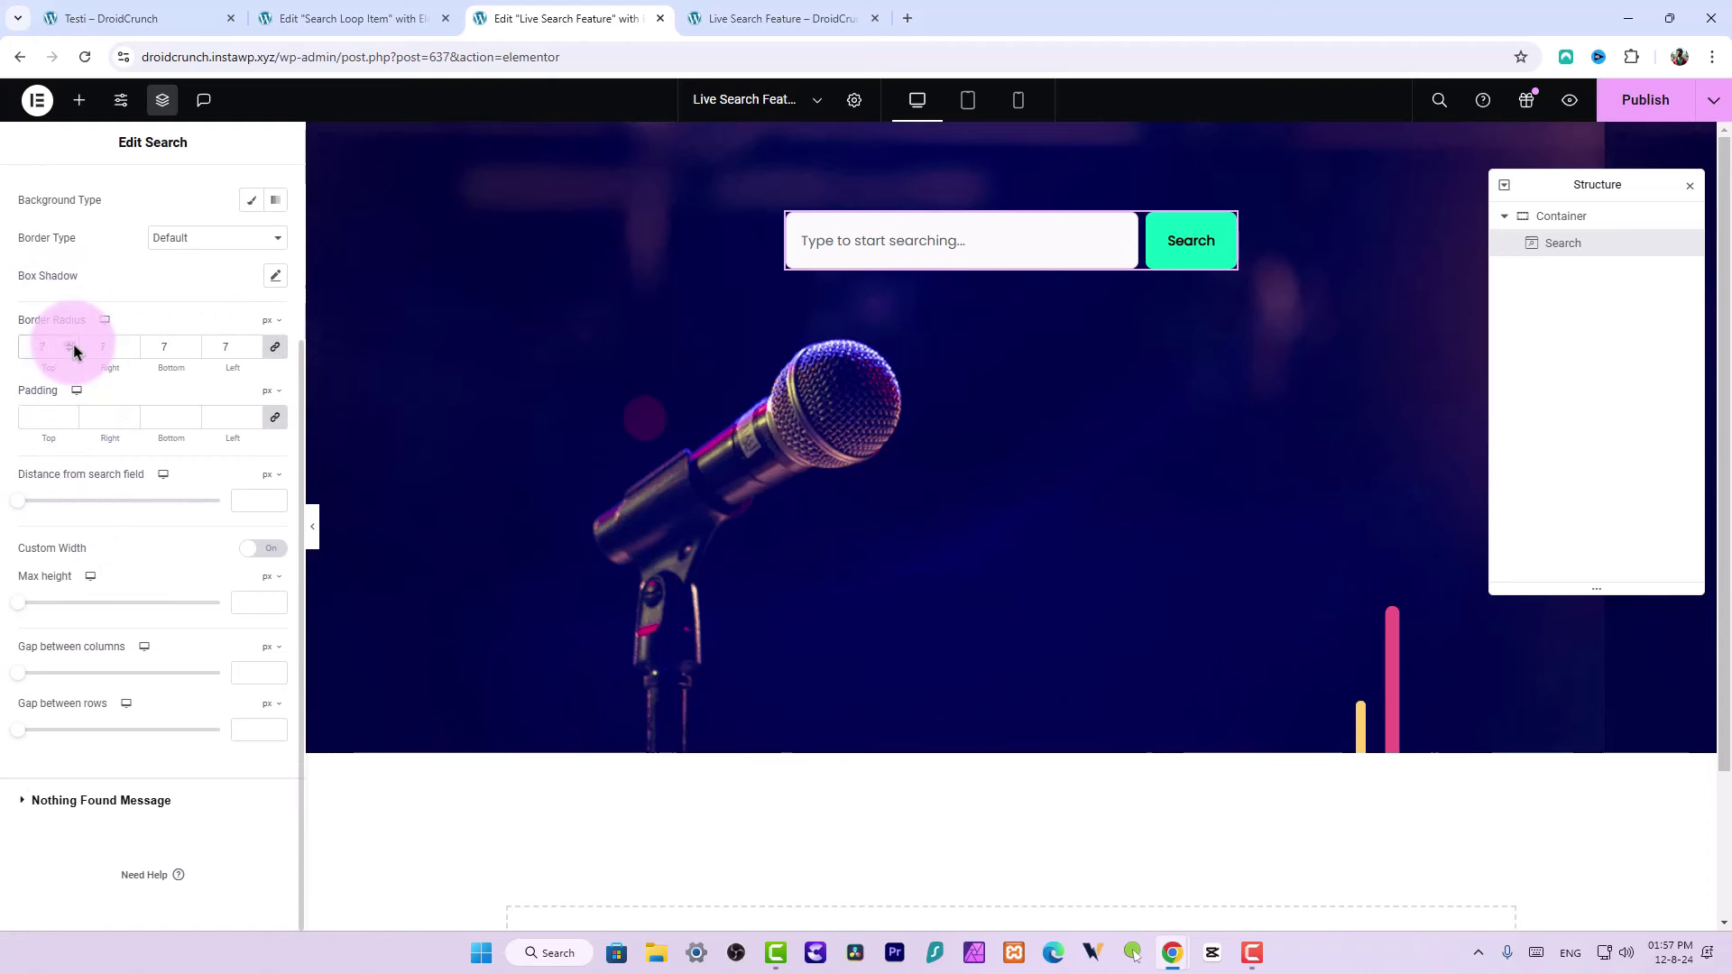
left_click(70, 344)
Check the result spacing on the live page and set the Search widget's results gap between rows to 5 px
left_click(787, 18)
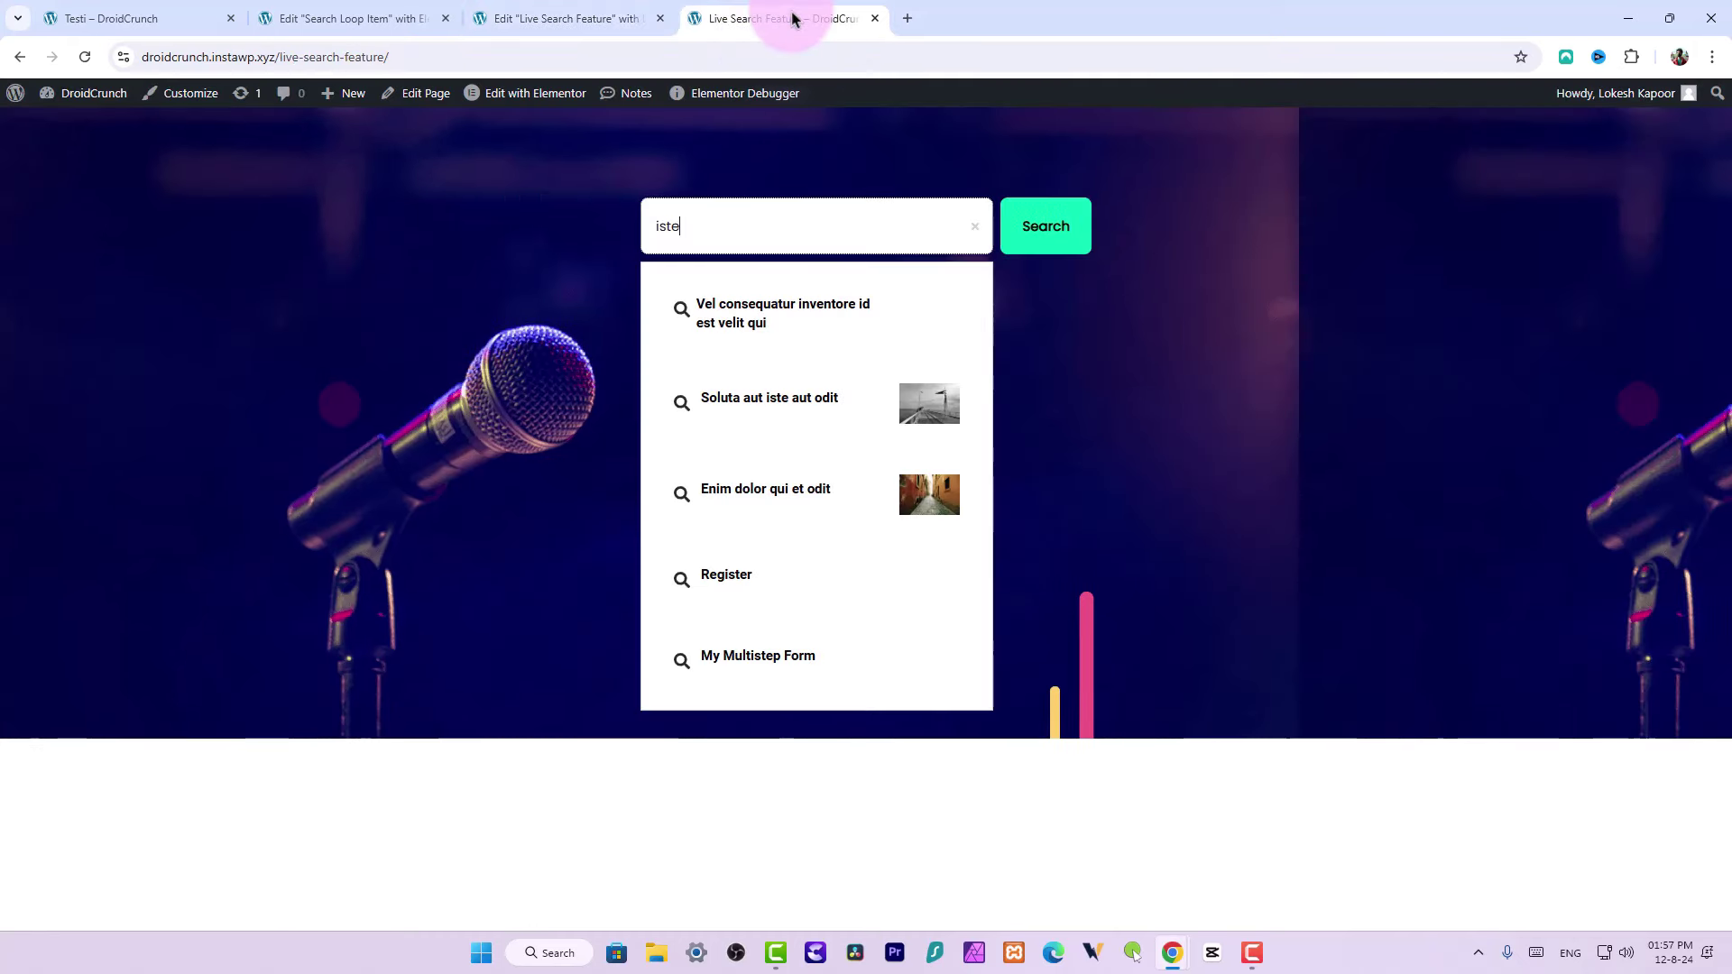
left_click(627, 29)
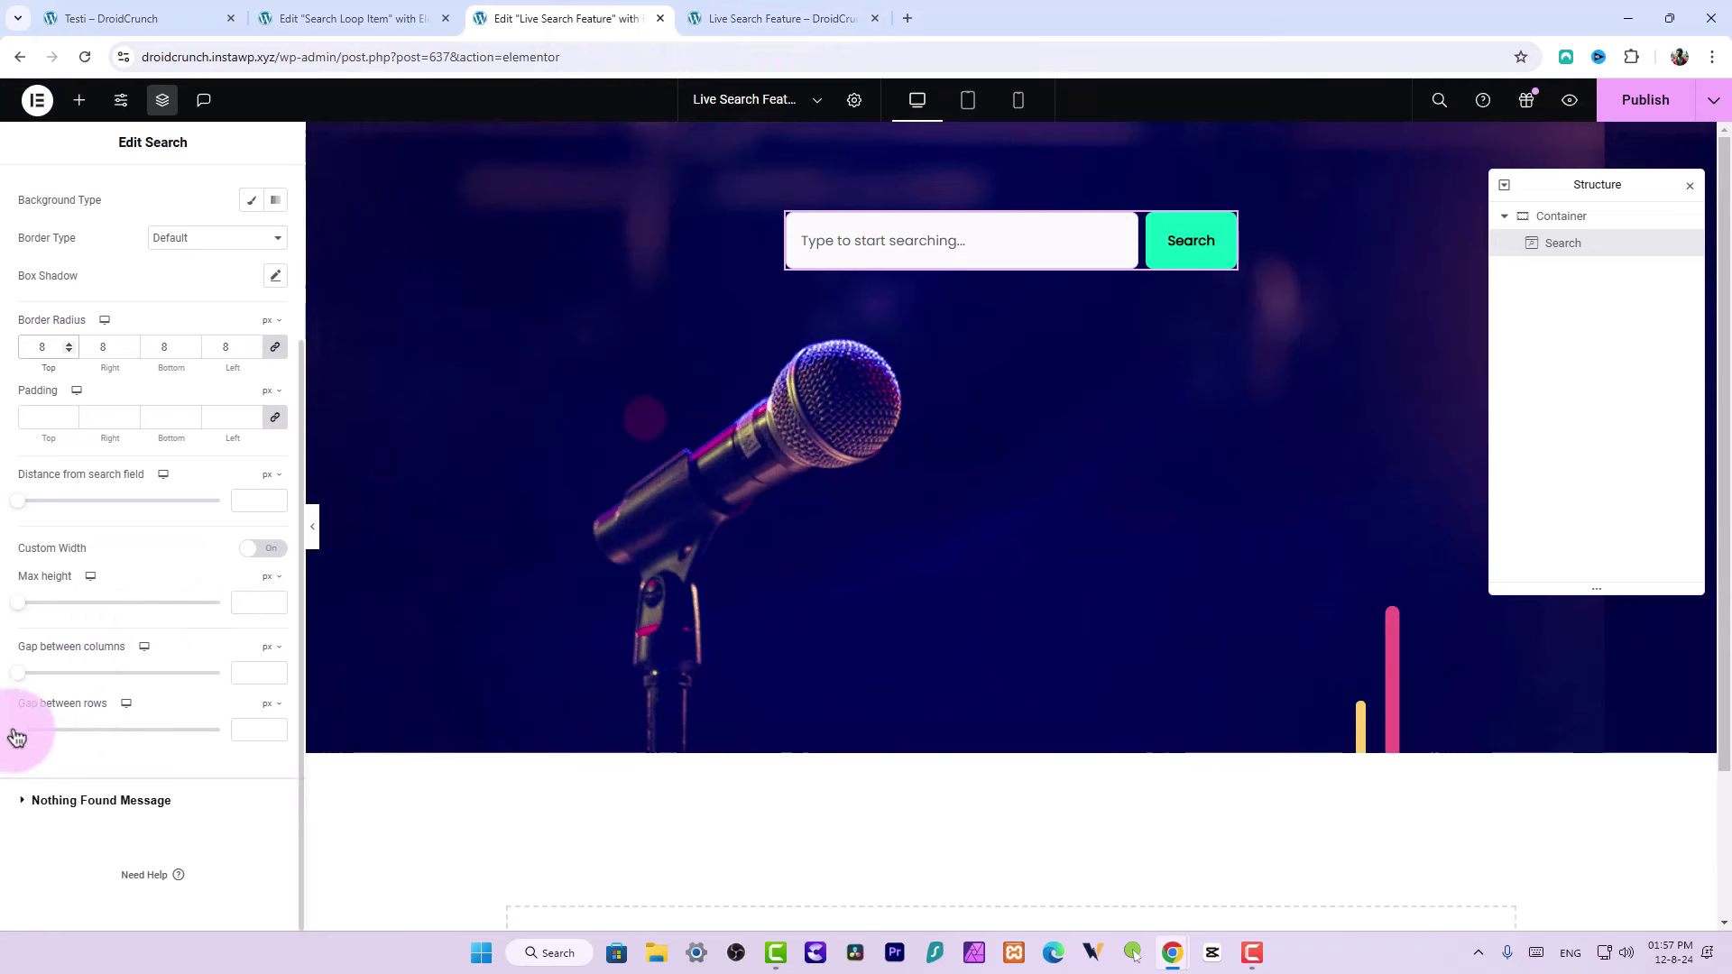
left_click_drag(30, 738, 32, 738)
left_click(247, 762)
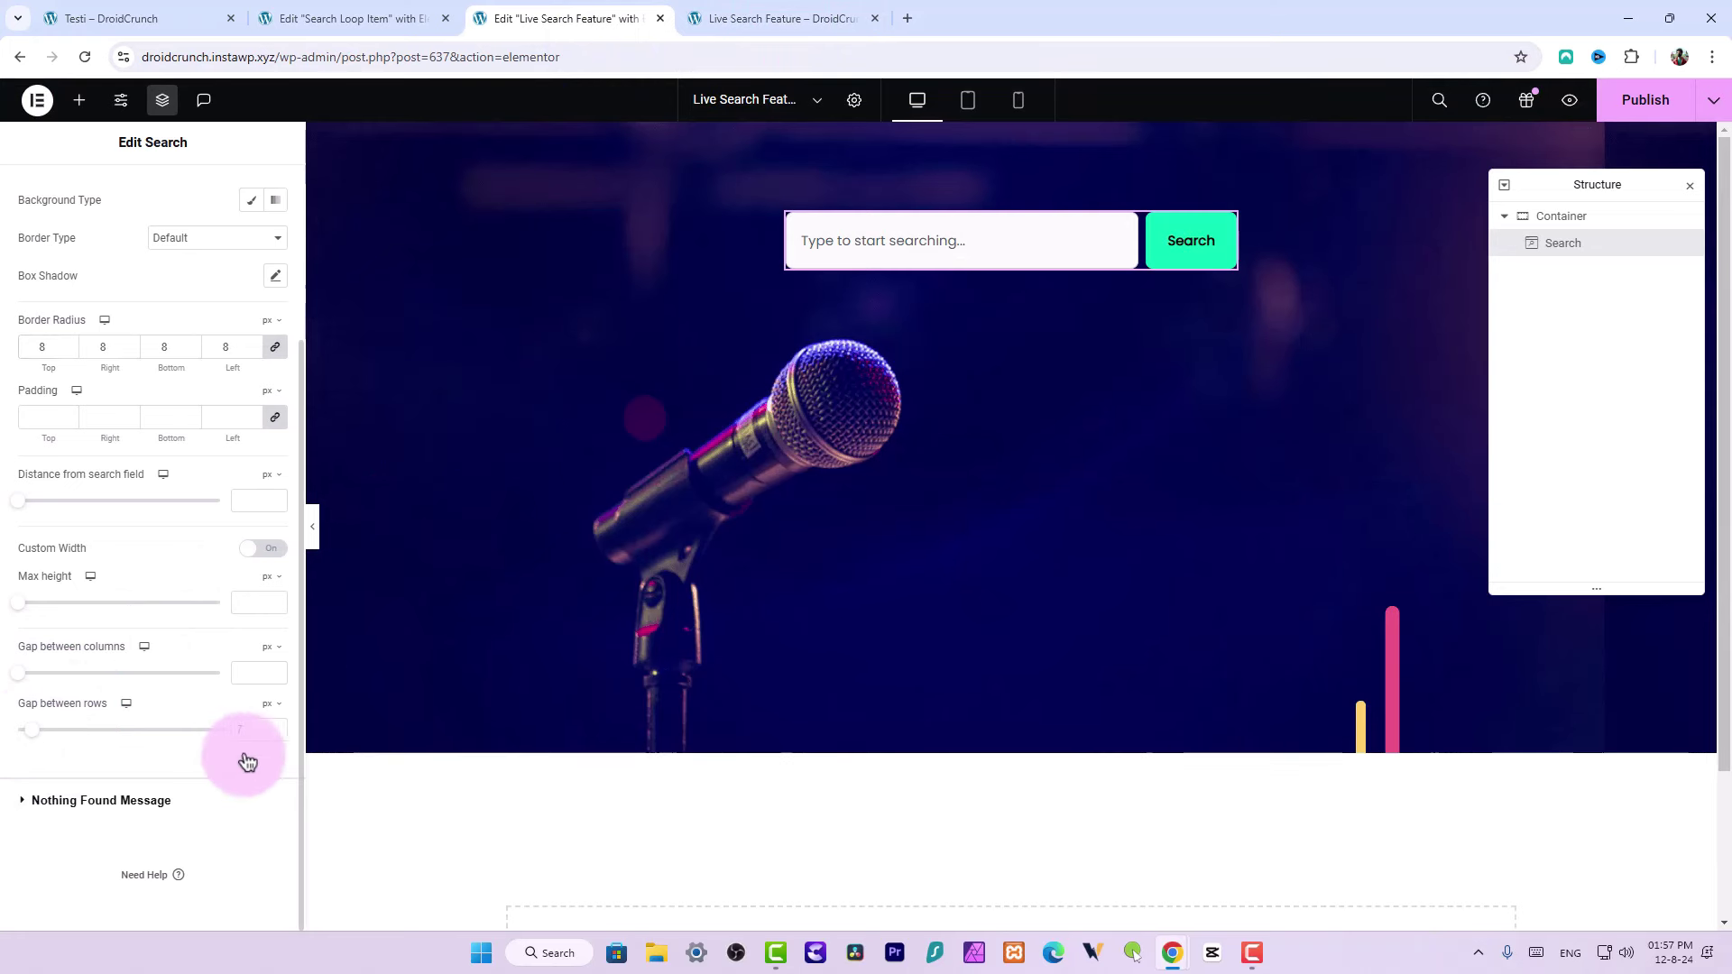
left_click(275, 736)
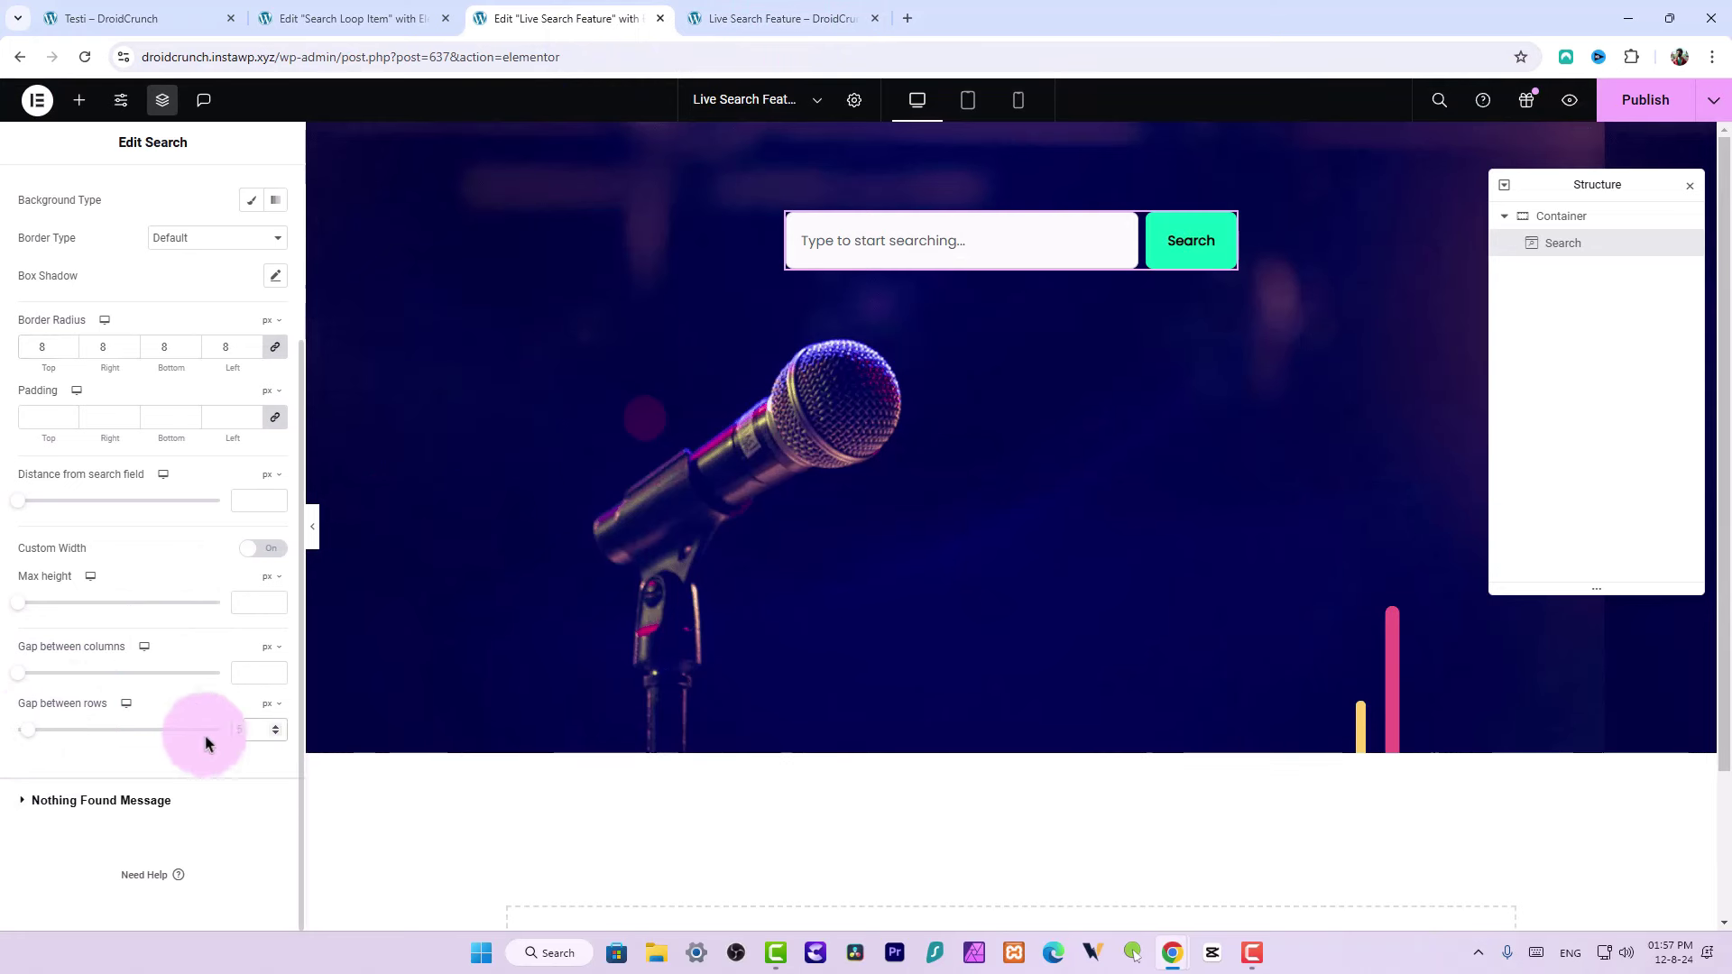
Give the Search widget's results box a classic semi-transparent white background and publish the page
scroll(99, 464, "up", 1)
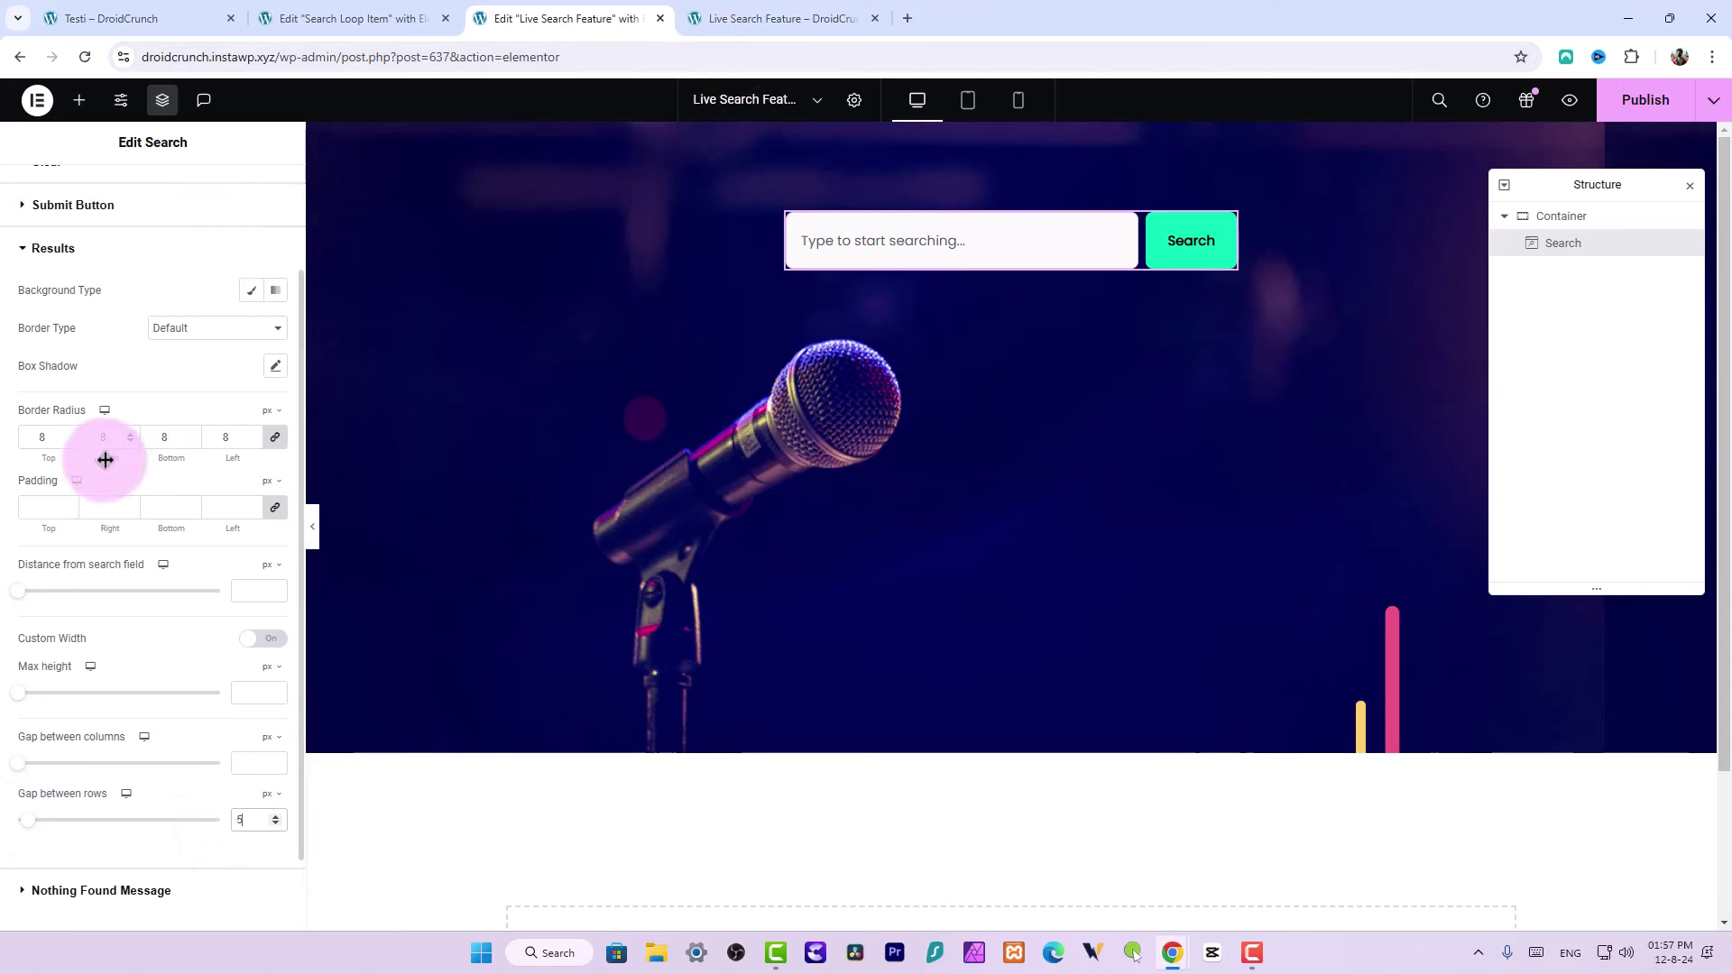
left_click(252, 291)
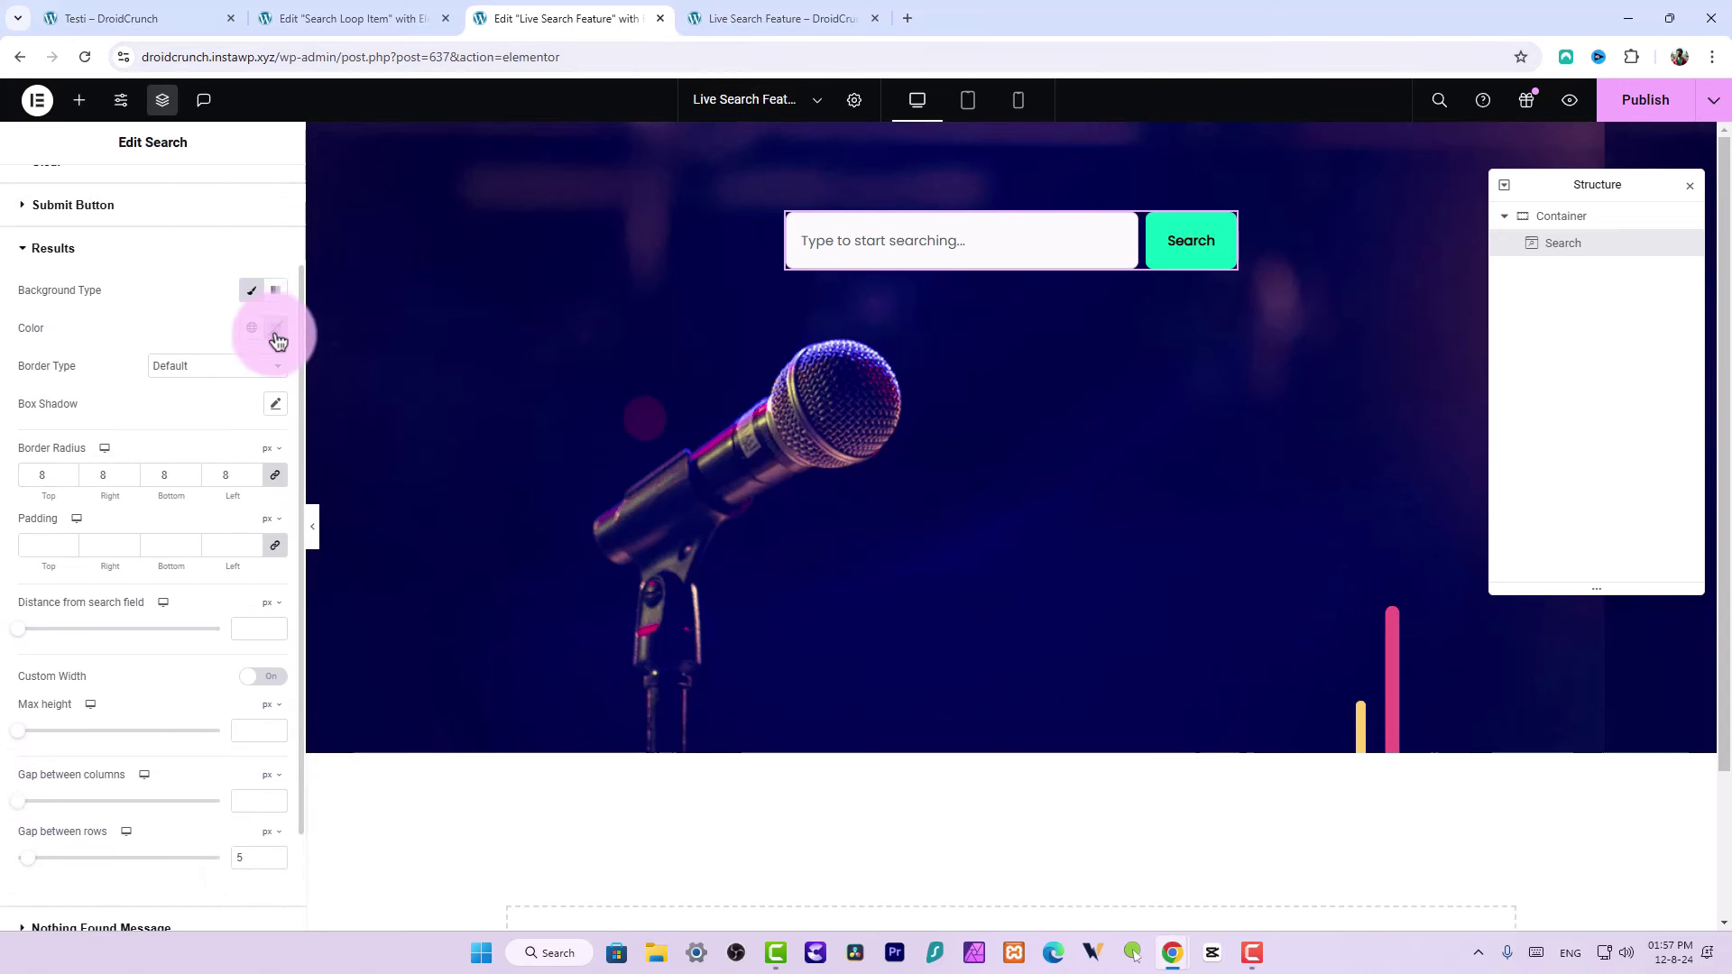
left_click(275, 331)
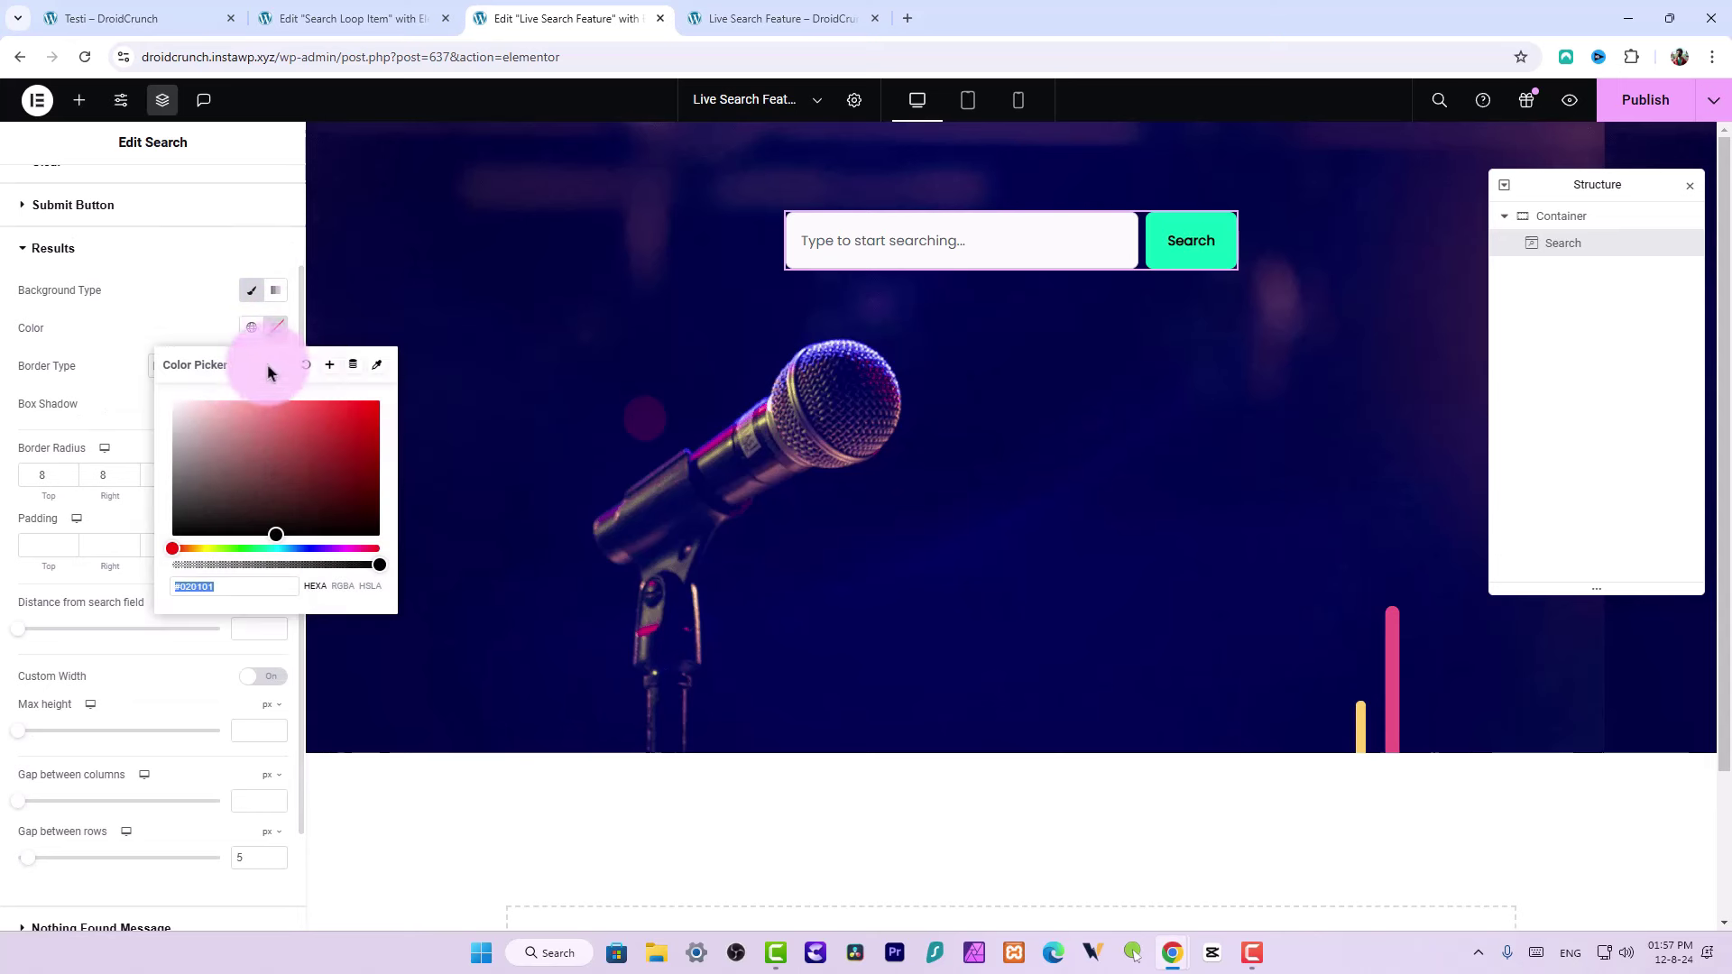
left_click(144, 386)
left_click(275, 327)
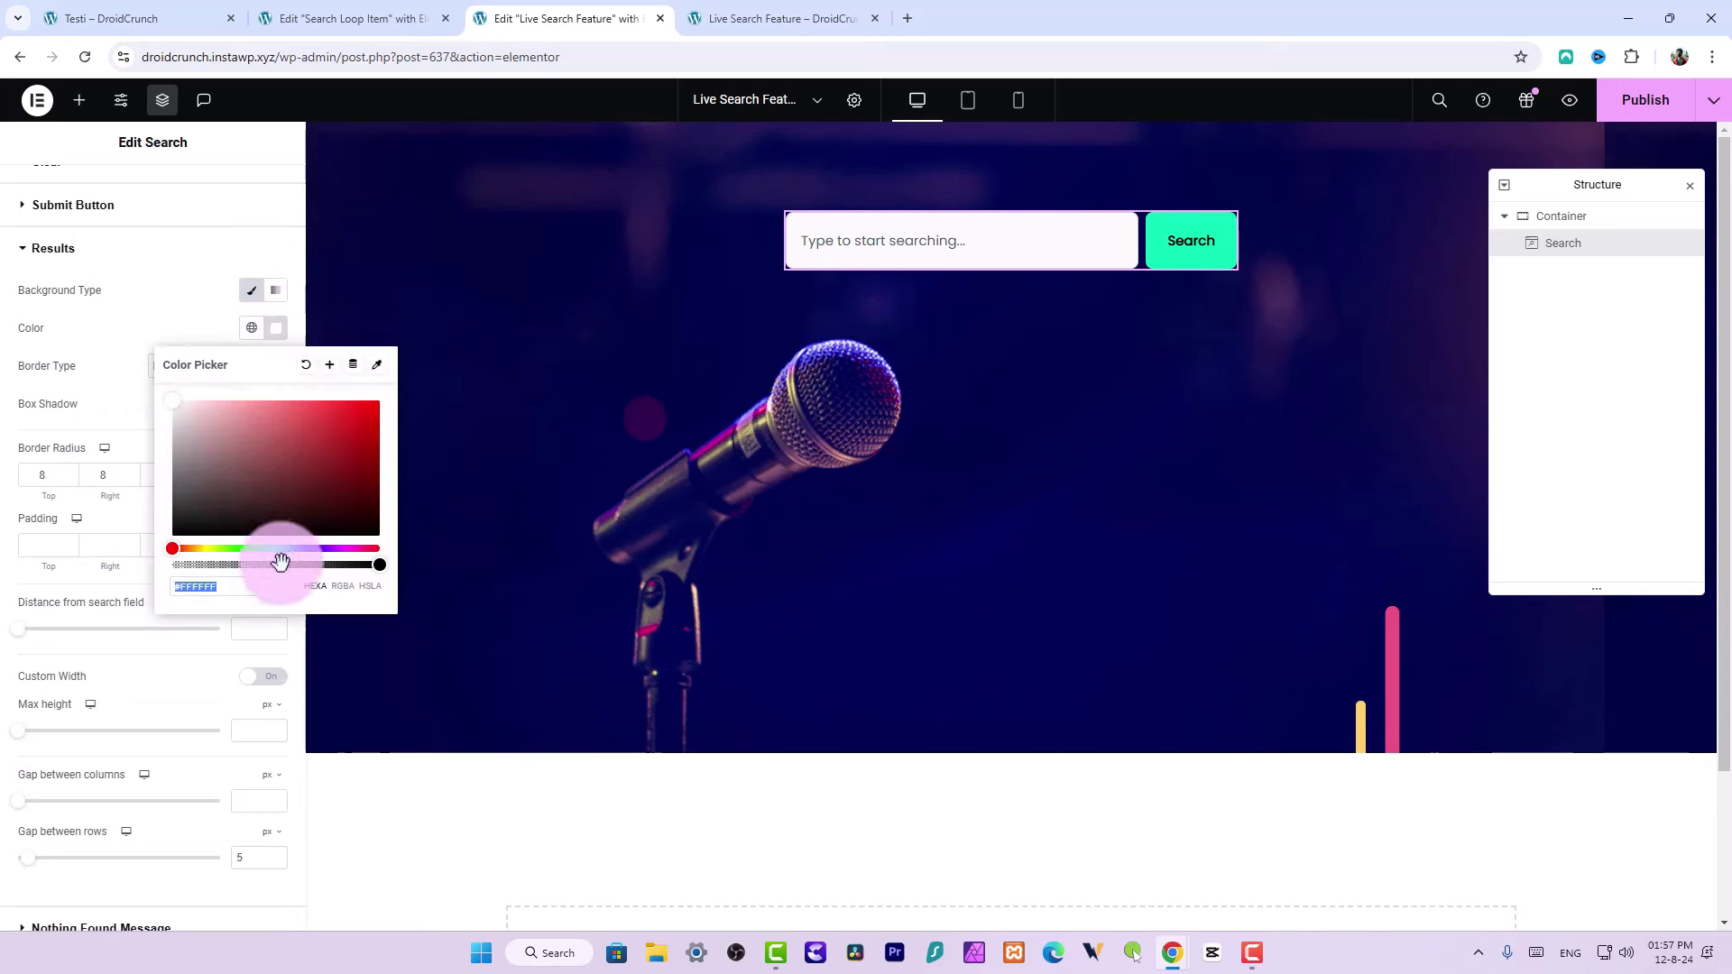
left_click_drag(281, 562, 223, 564)
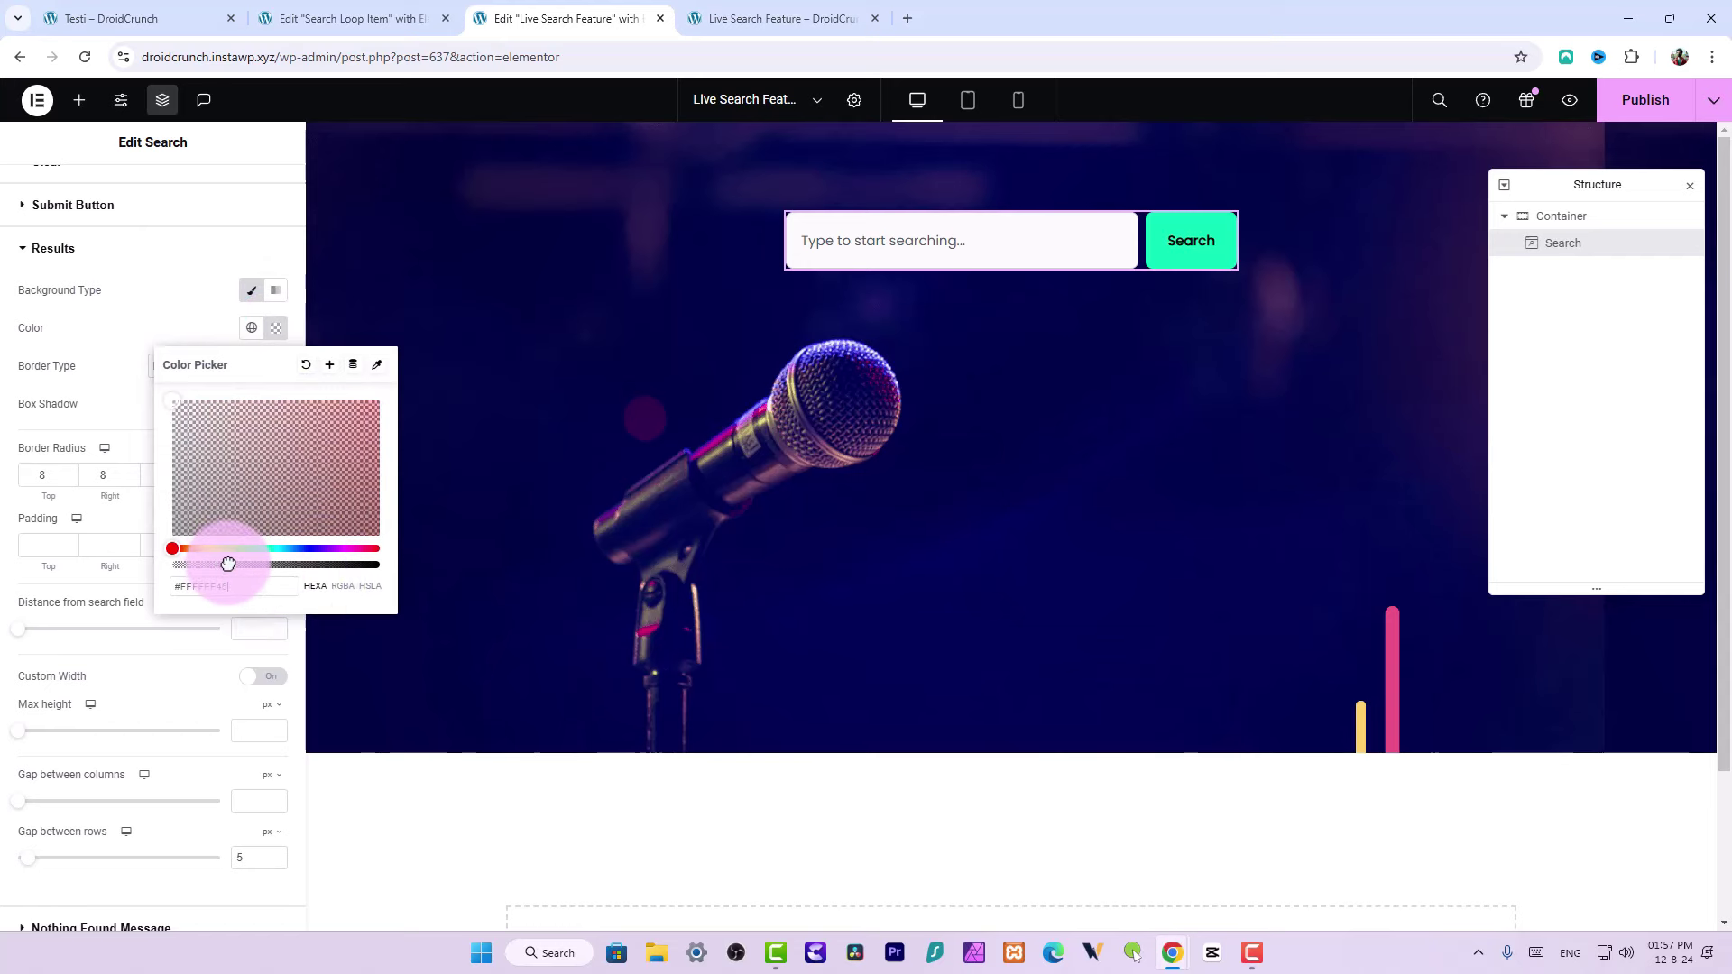
left_click(186, 329)
left_click(1610, 100)
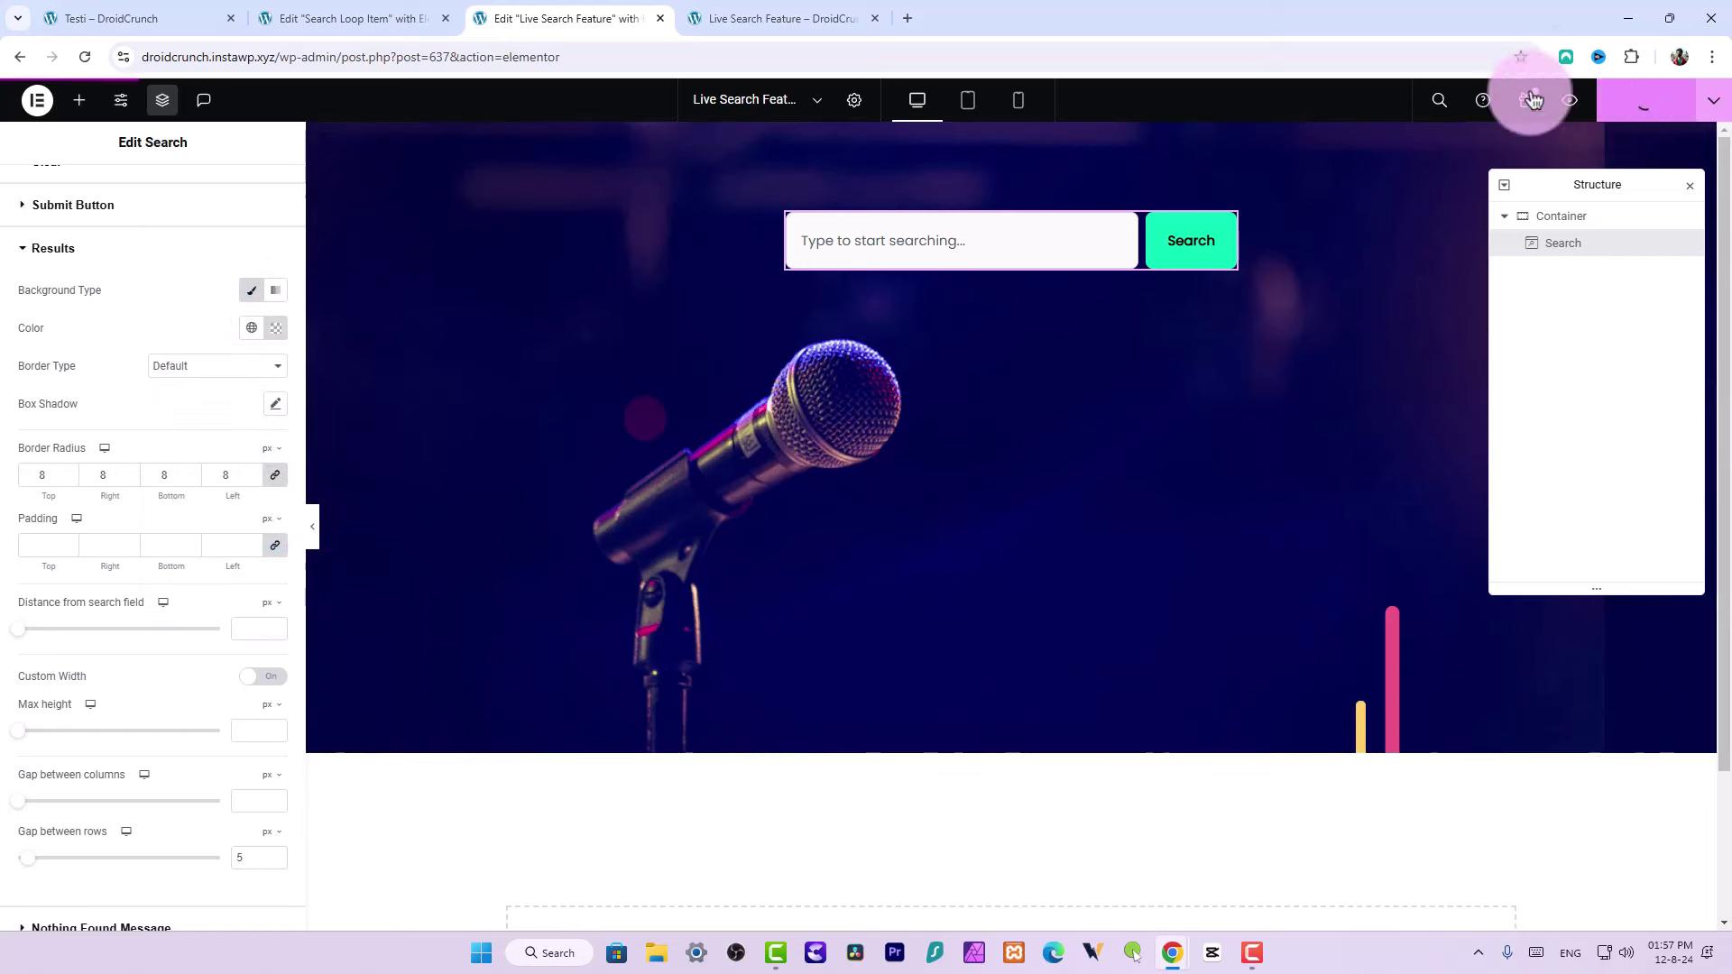
View the finished example's results box on the Testi page and reload the Live Search Feature preview for comparison
left_click(138, 18)
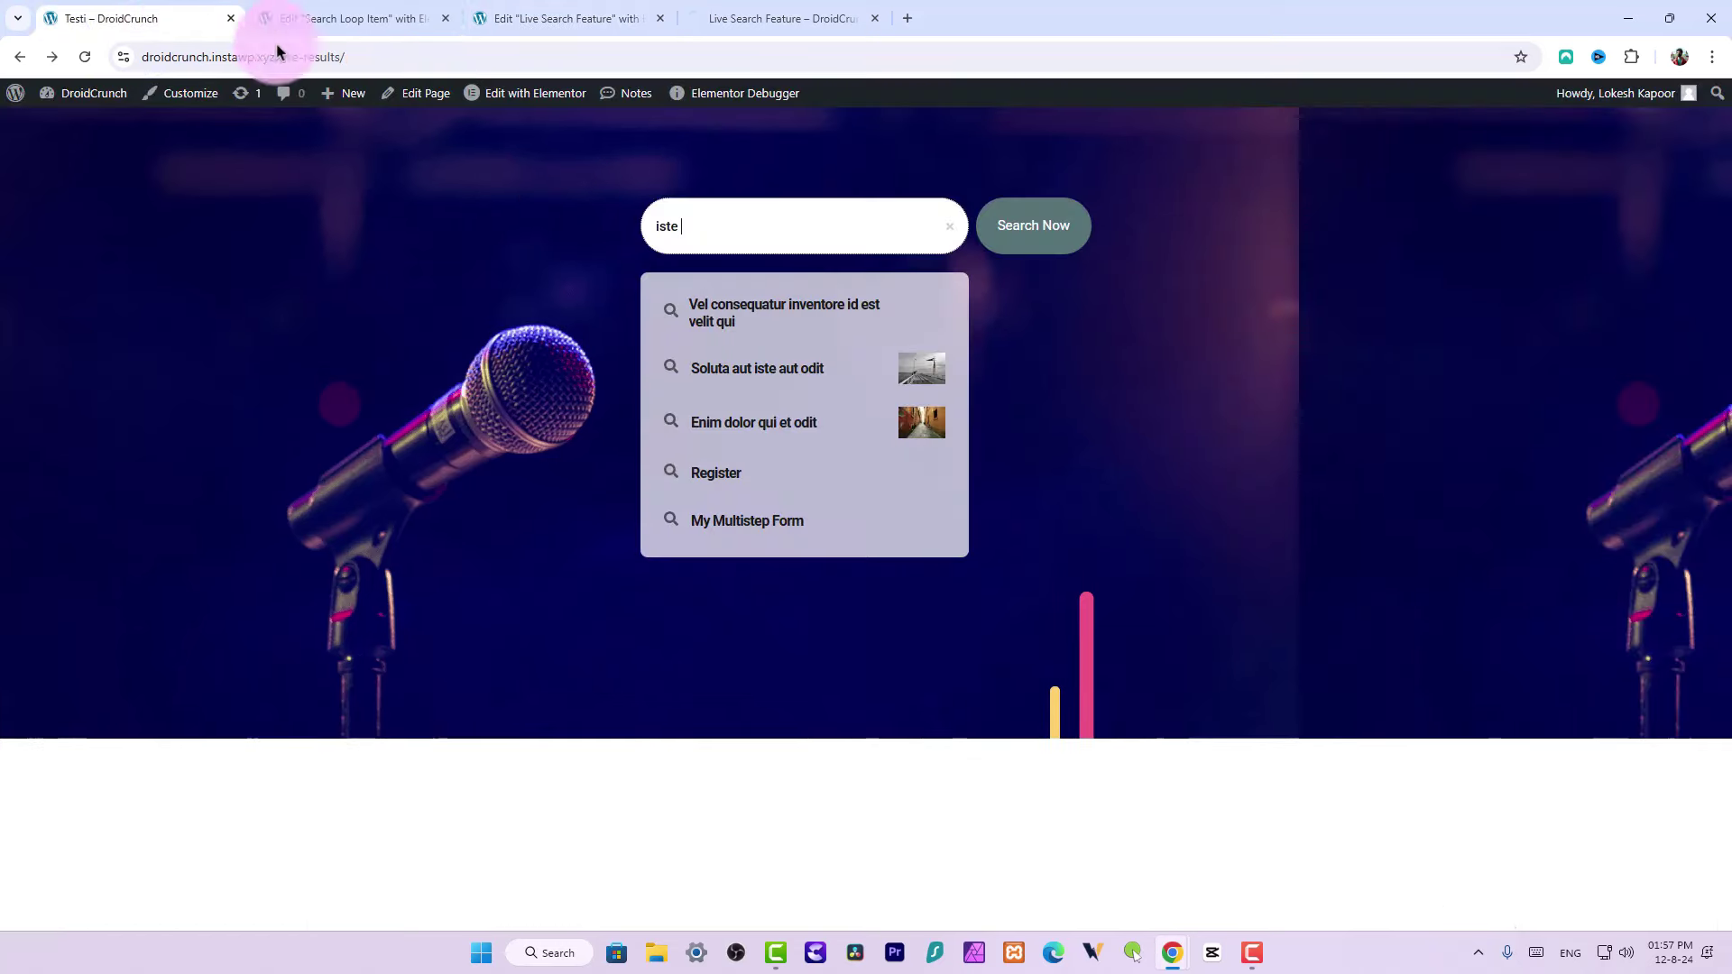
left_click(799, 32)
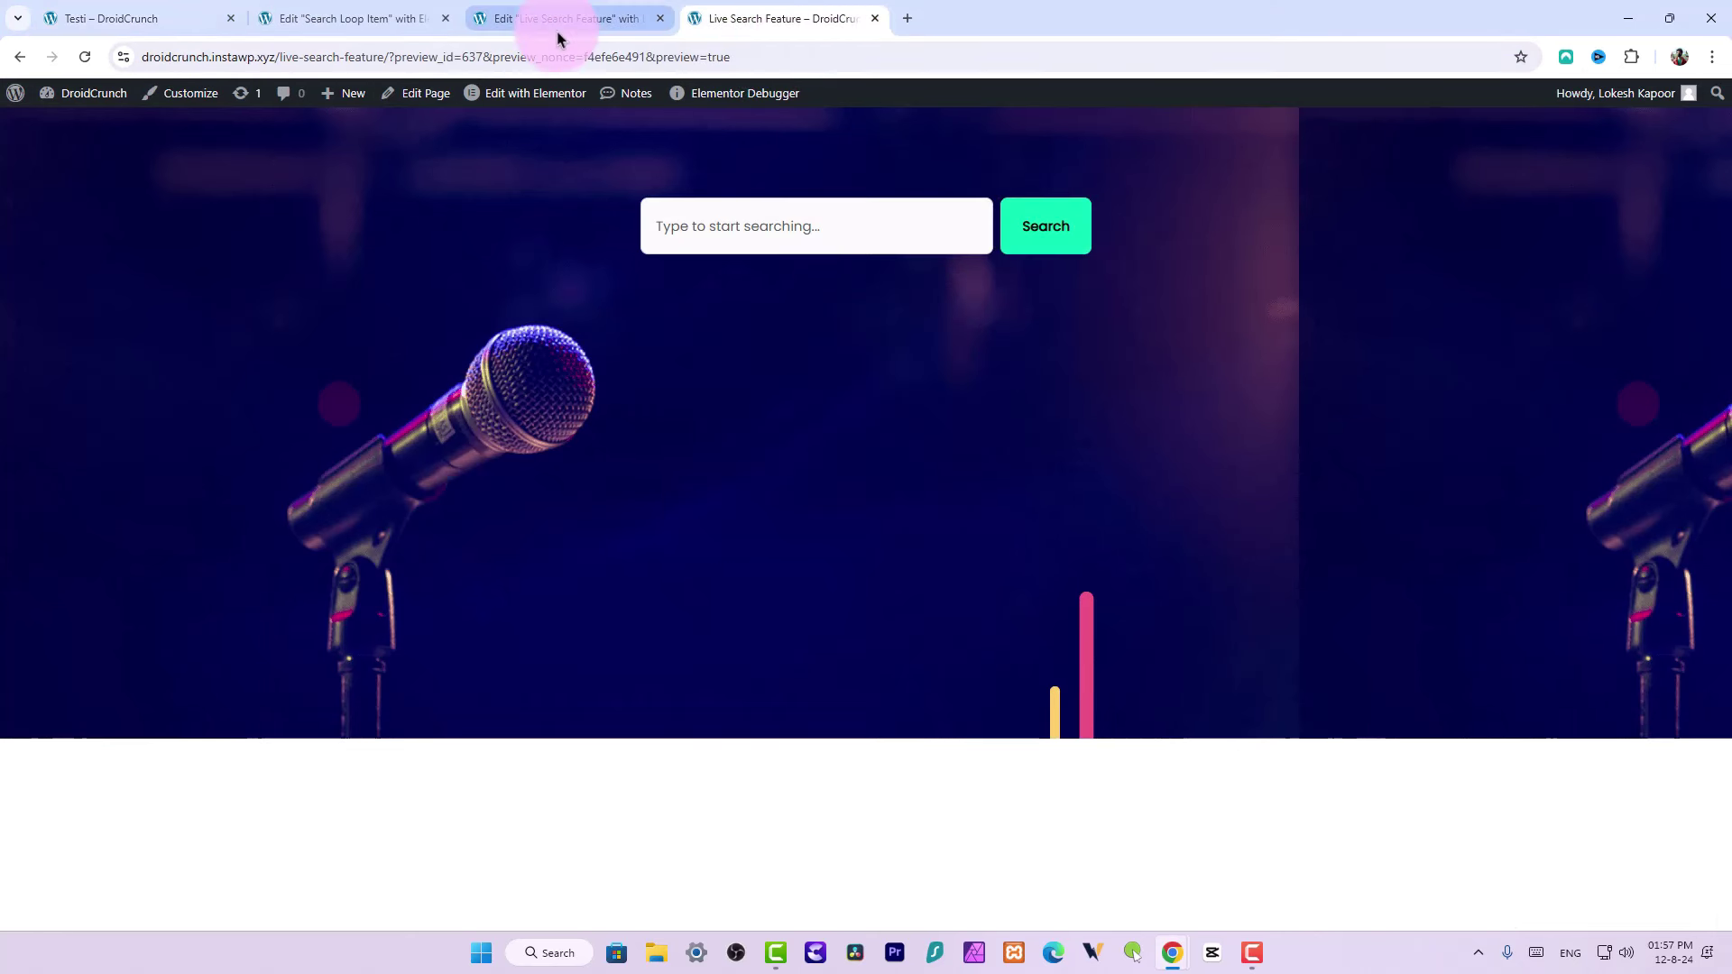
right_click(774, 23)
left_click(819, 169)
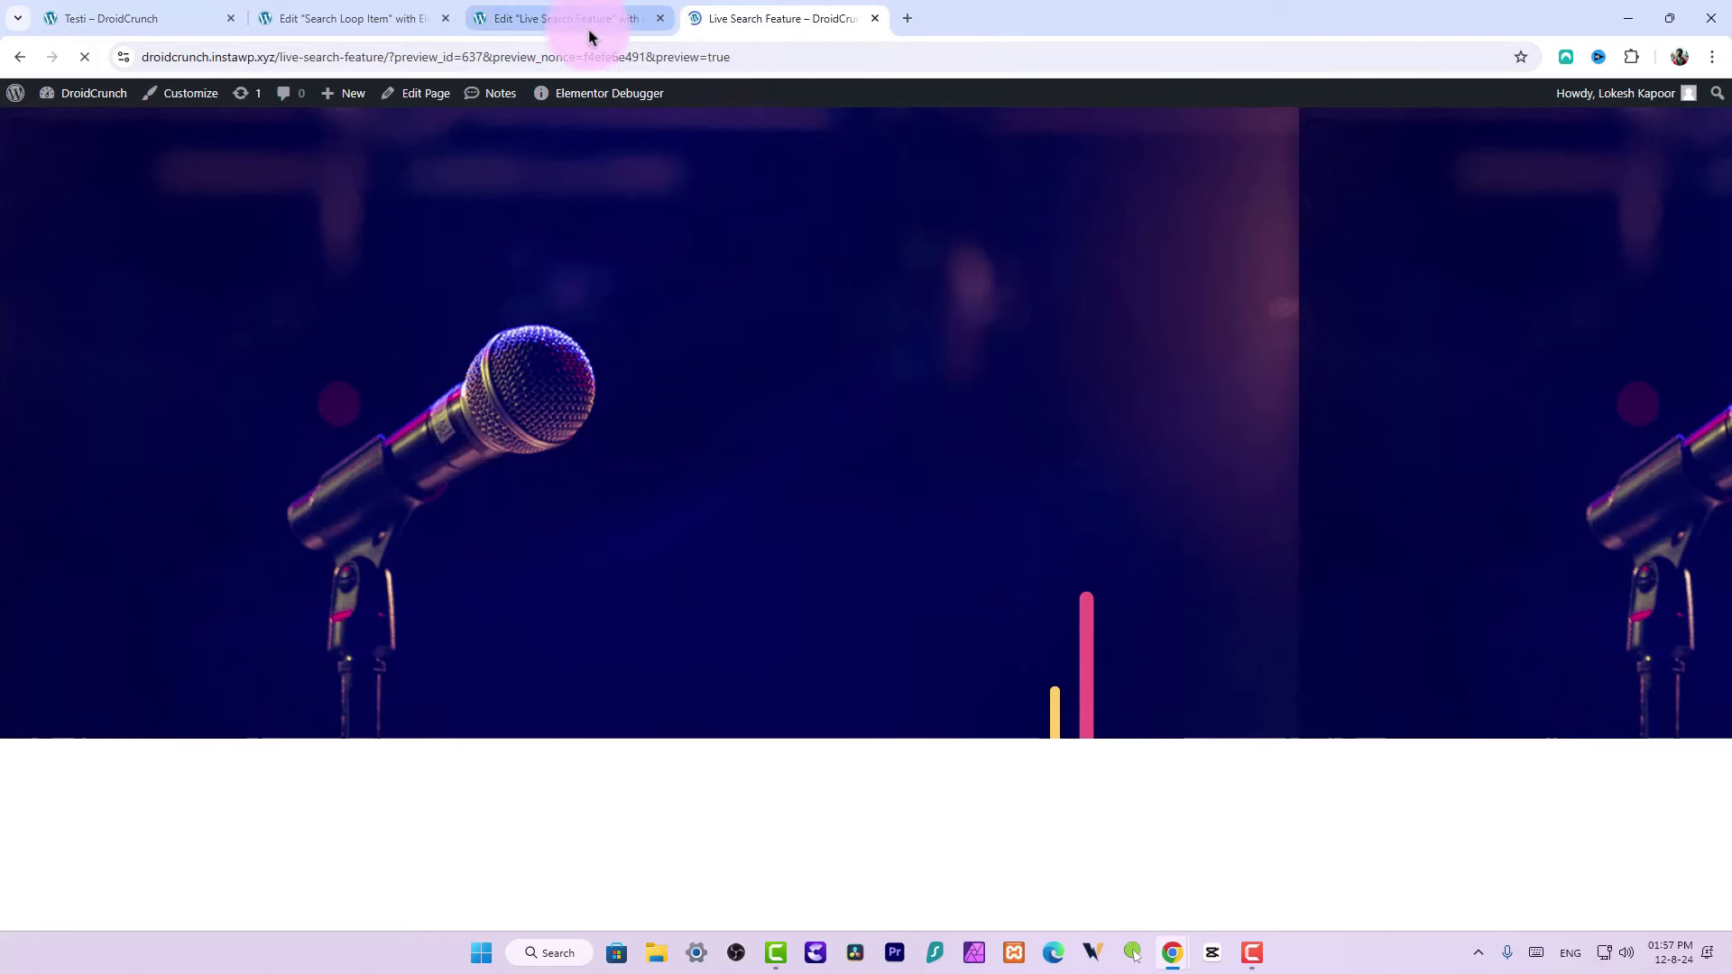
Set the outer container's normal background color to fully transparent #FFFFFF00 in the Search Loop Item template and publish it
left_click(515, 18)
left_click(374, 27)
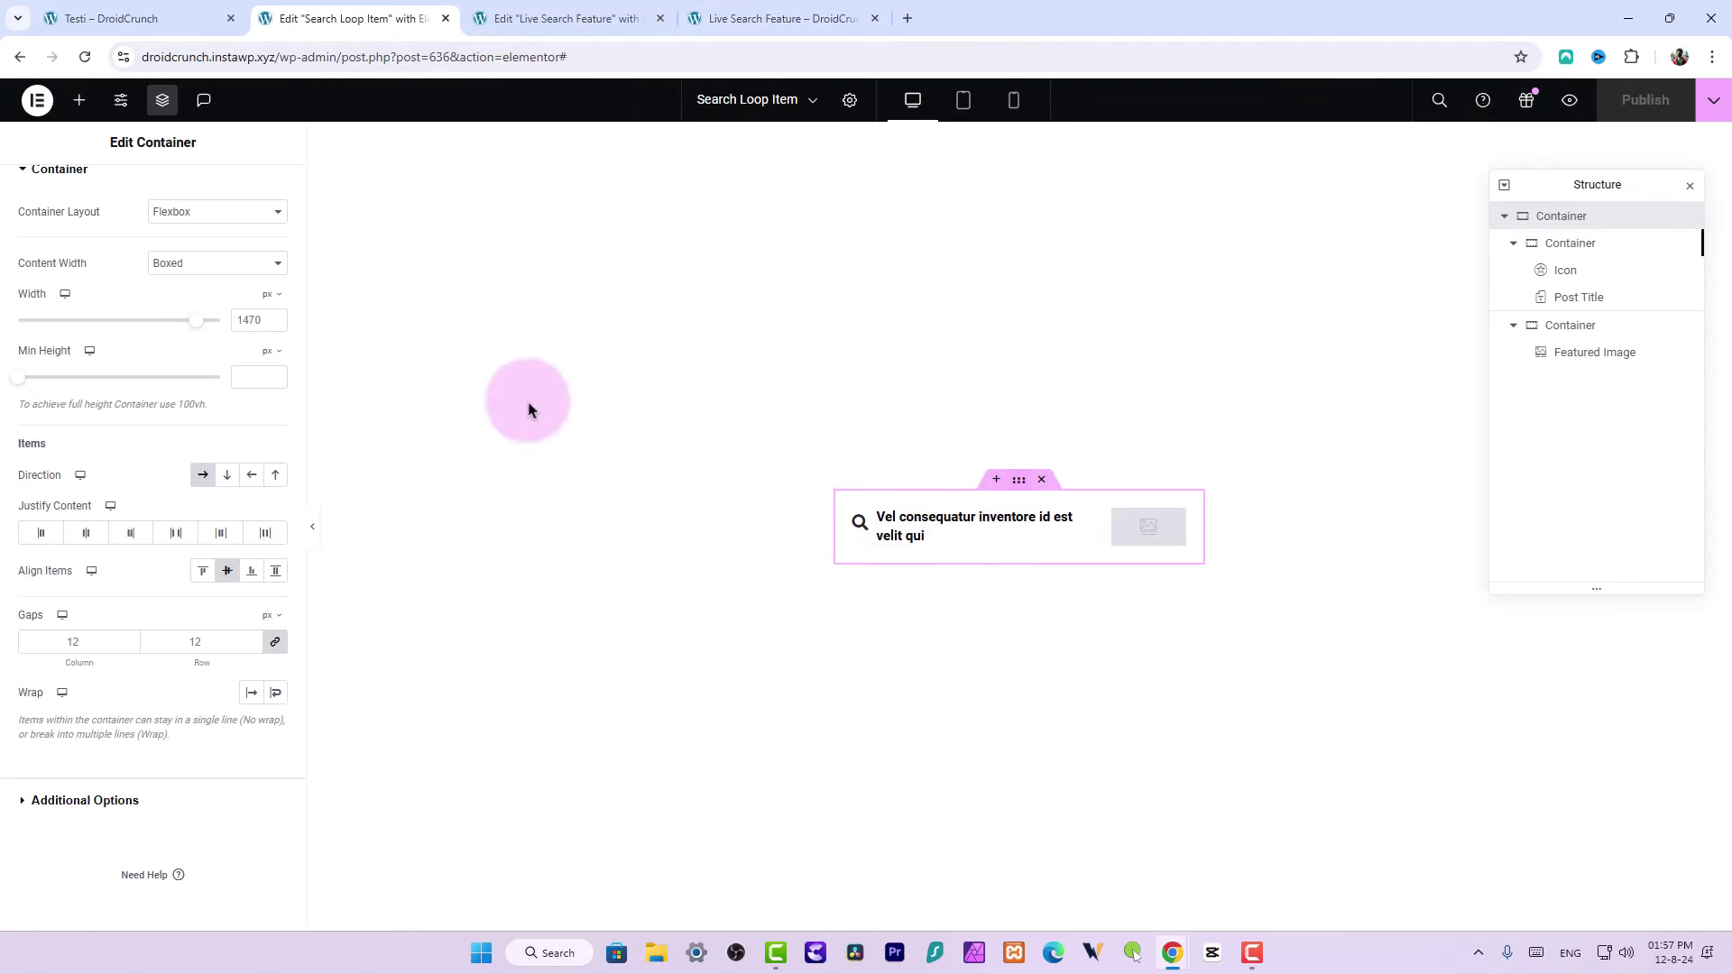
scroll(180, 253, "up", 1)
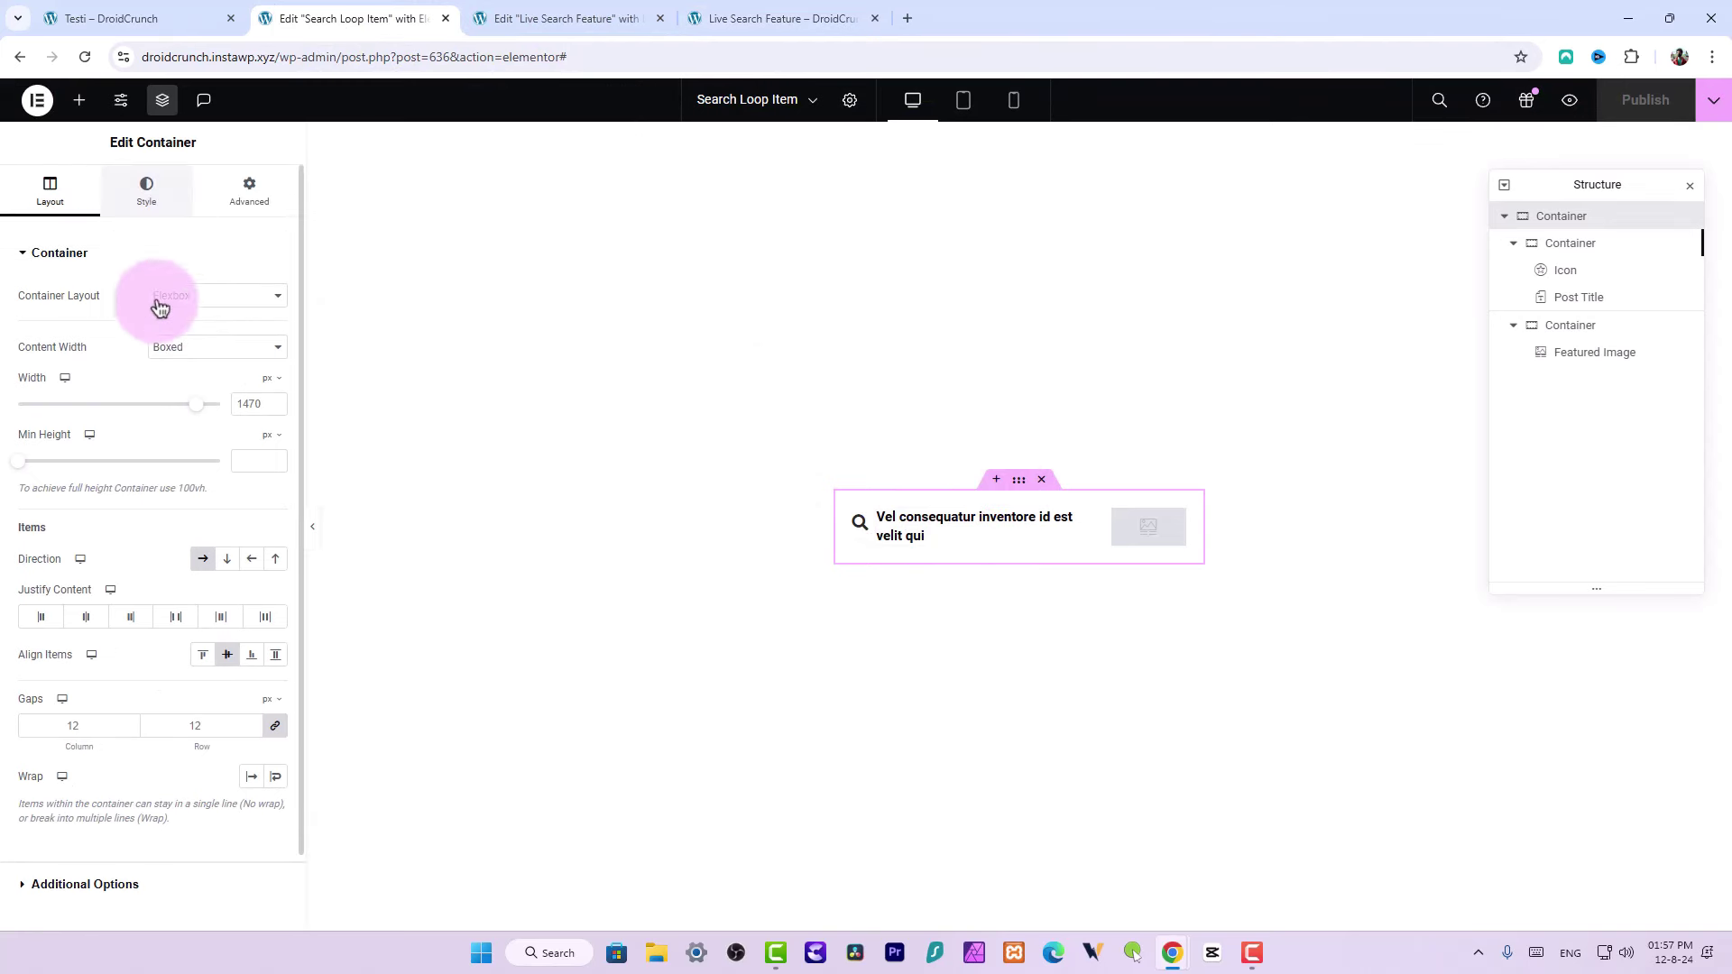
left_click(147, 192)
left_click(276, 371)
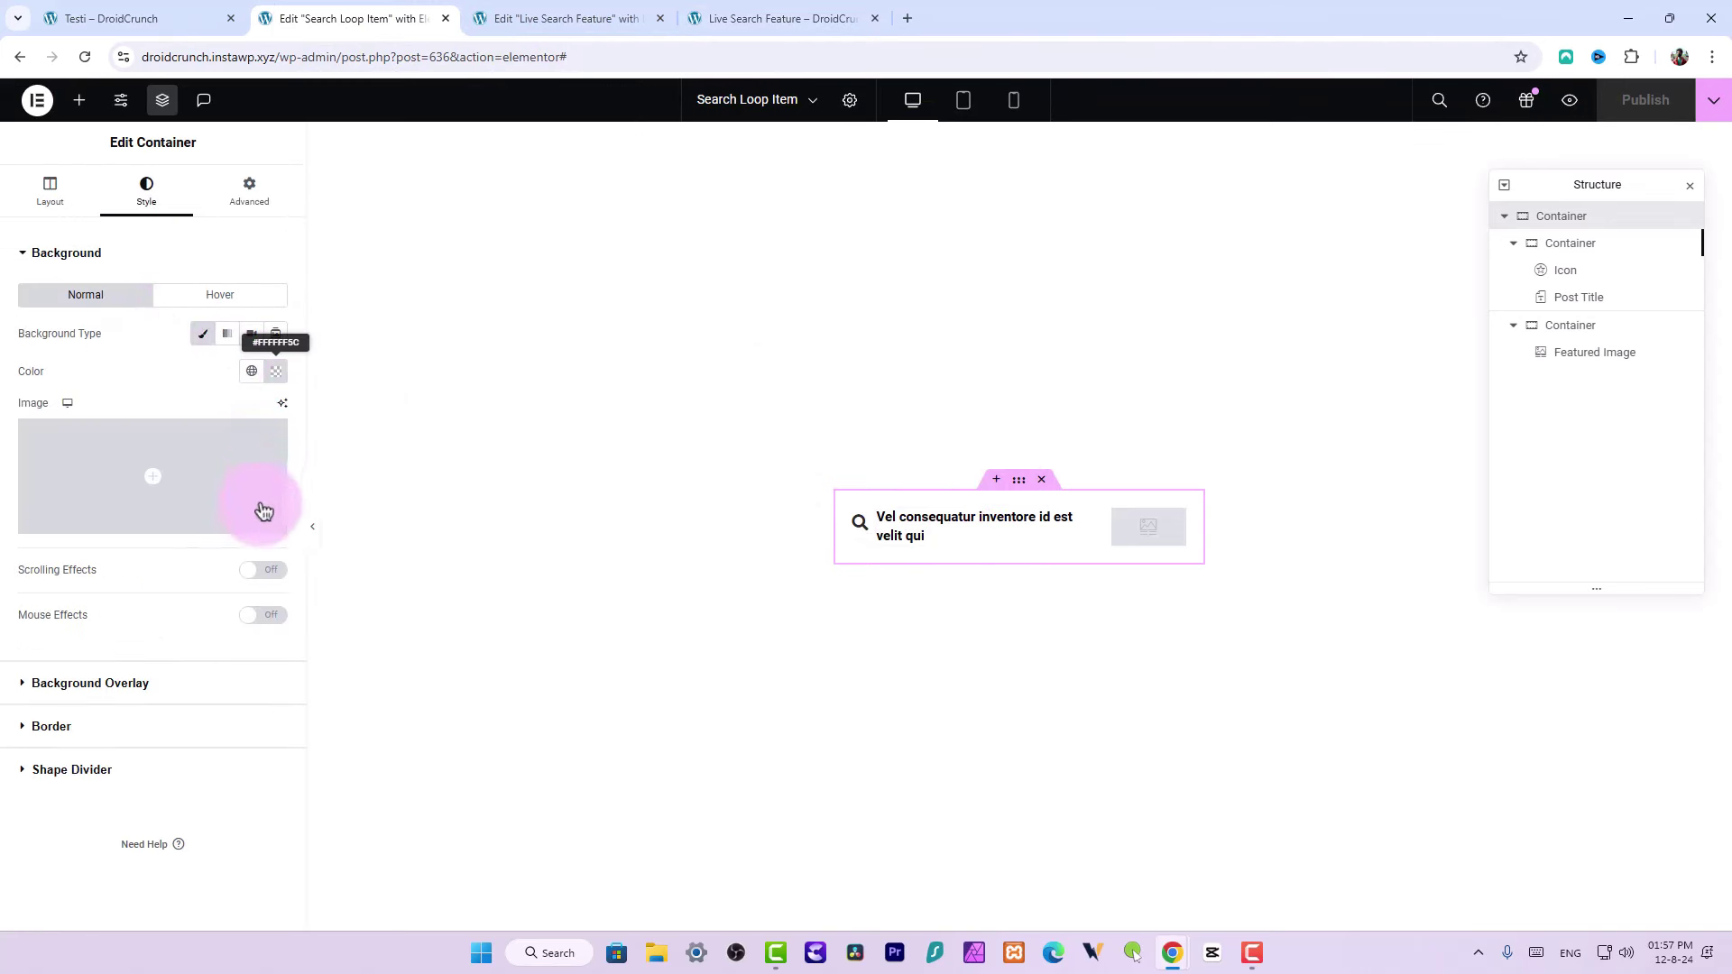
left_click_drag(240, 606, 164, 603)
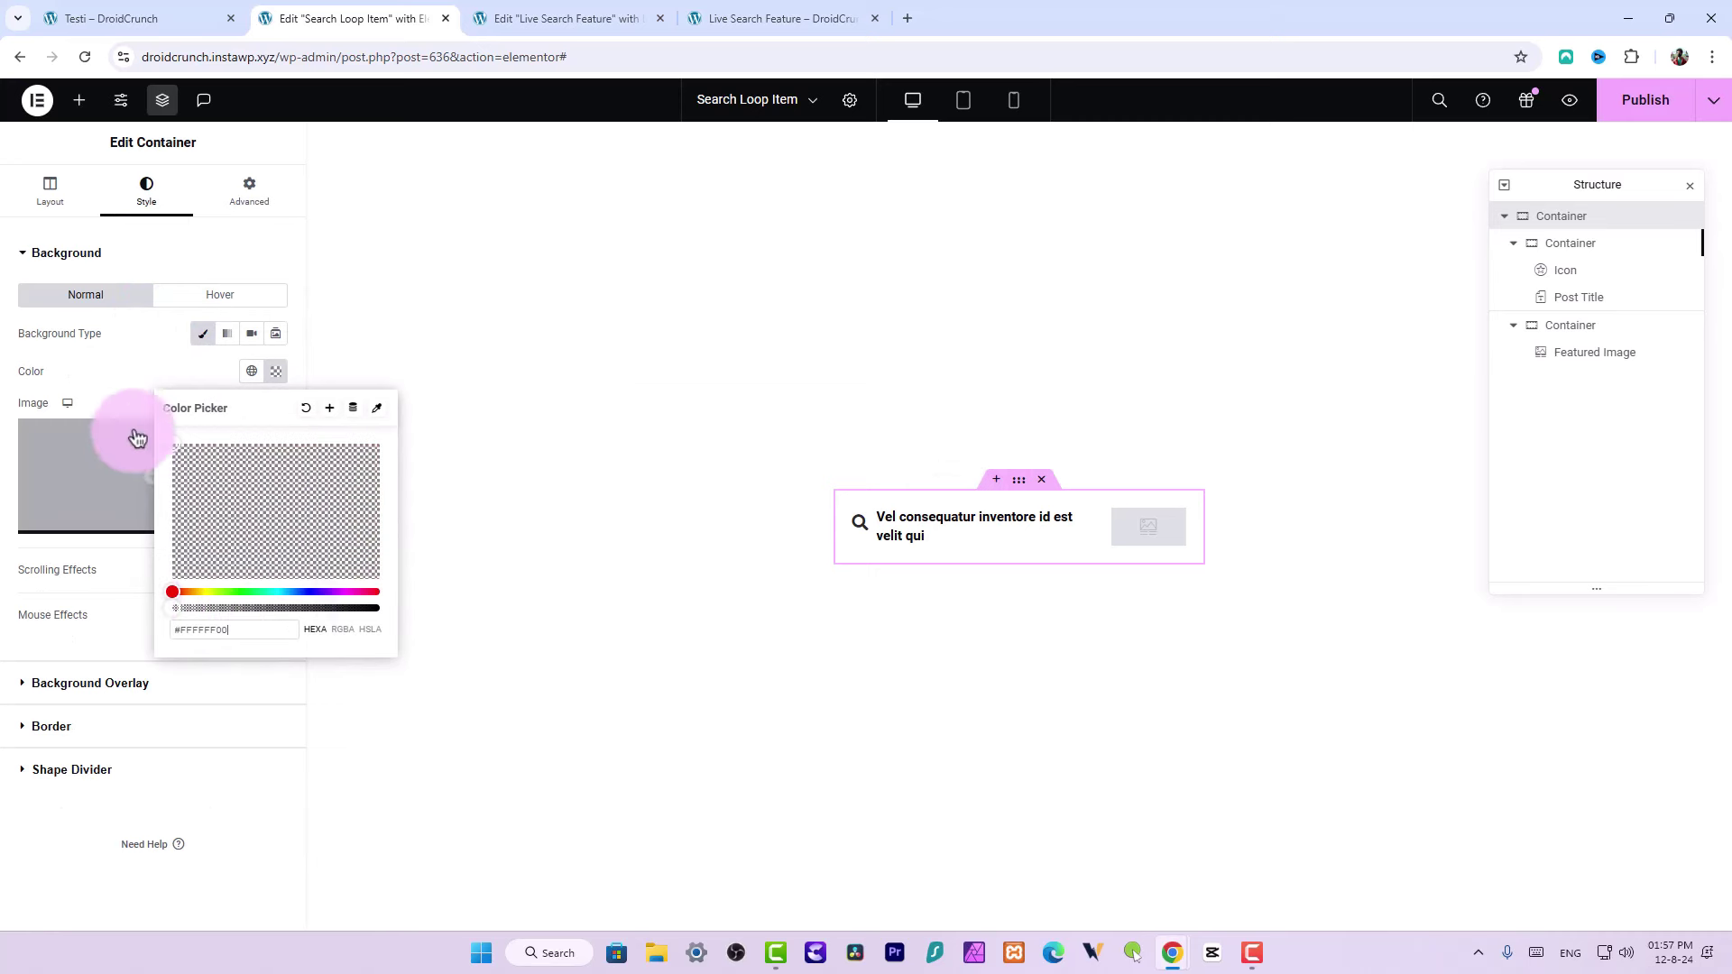
left_click(142, 355)
left_click(1644, 100)
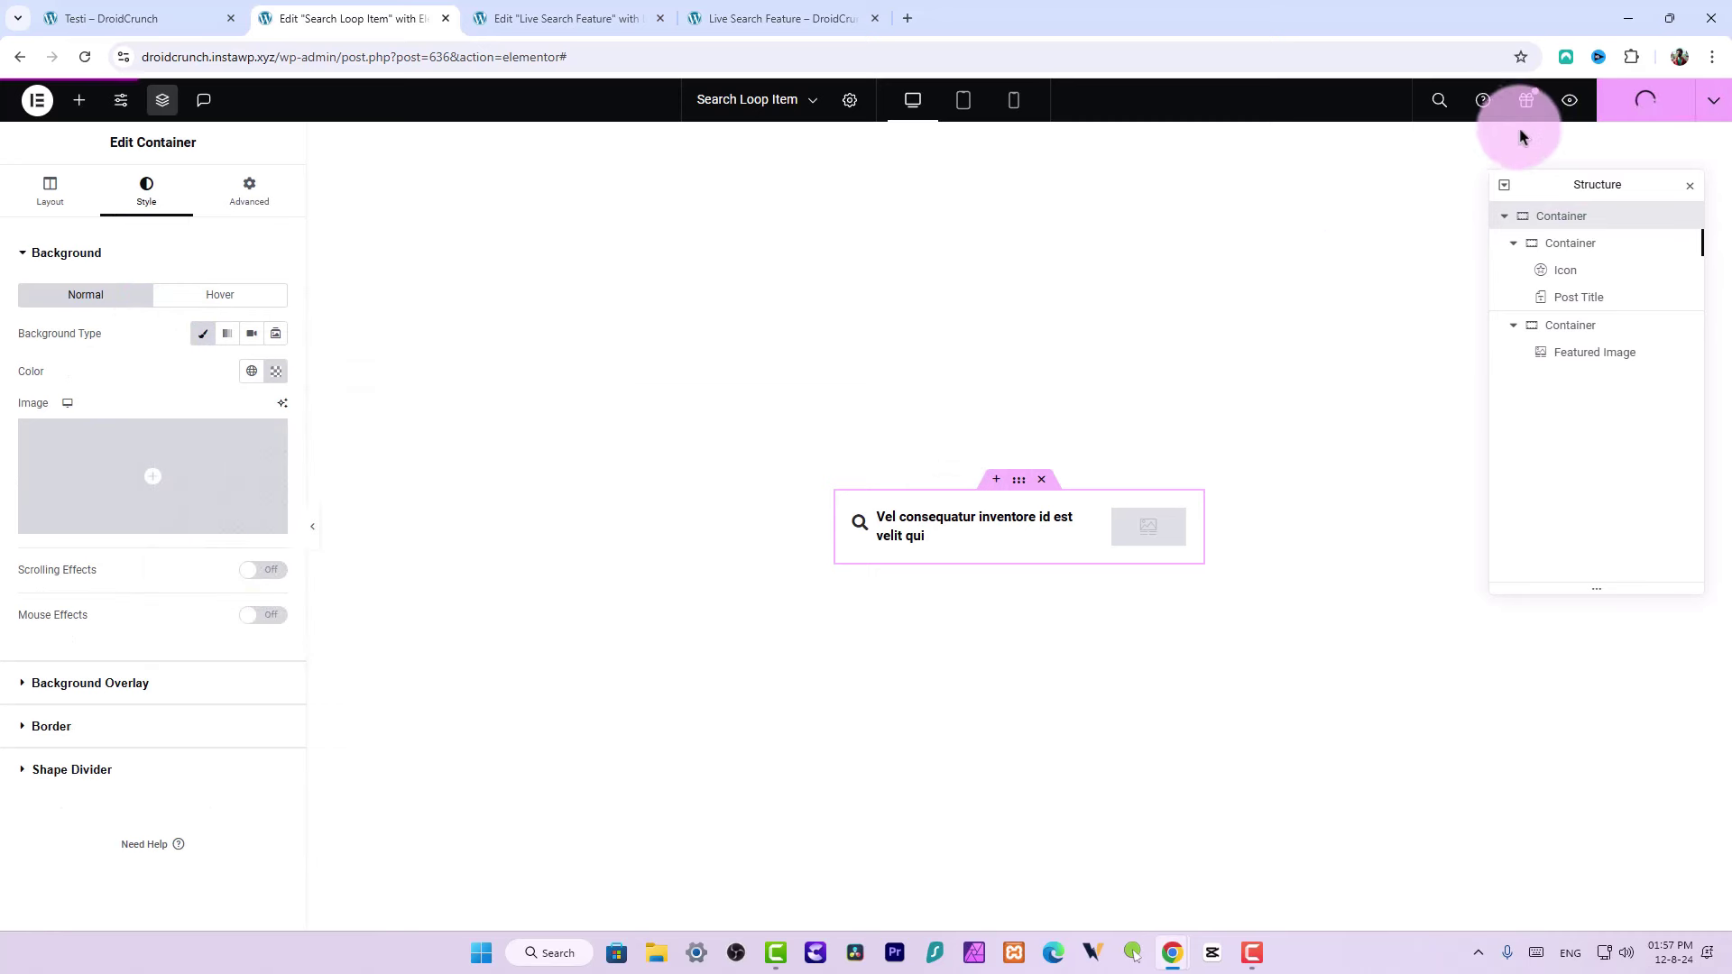
Search for "iste" on the Live Search Feature page and compare its result background and hover effect with the Testi page
left_click(750, 16)
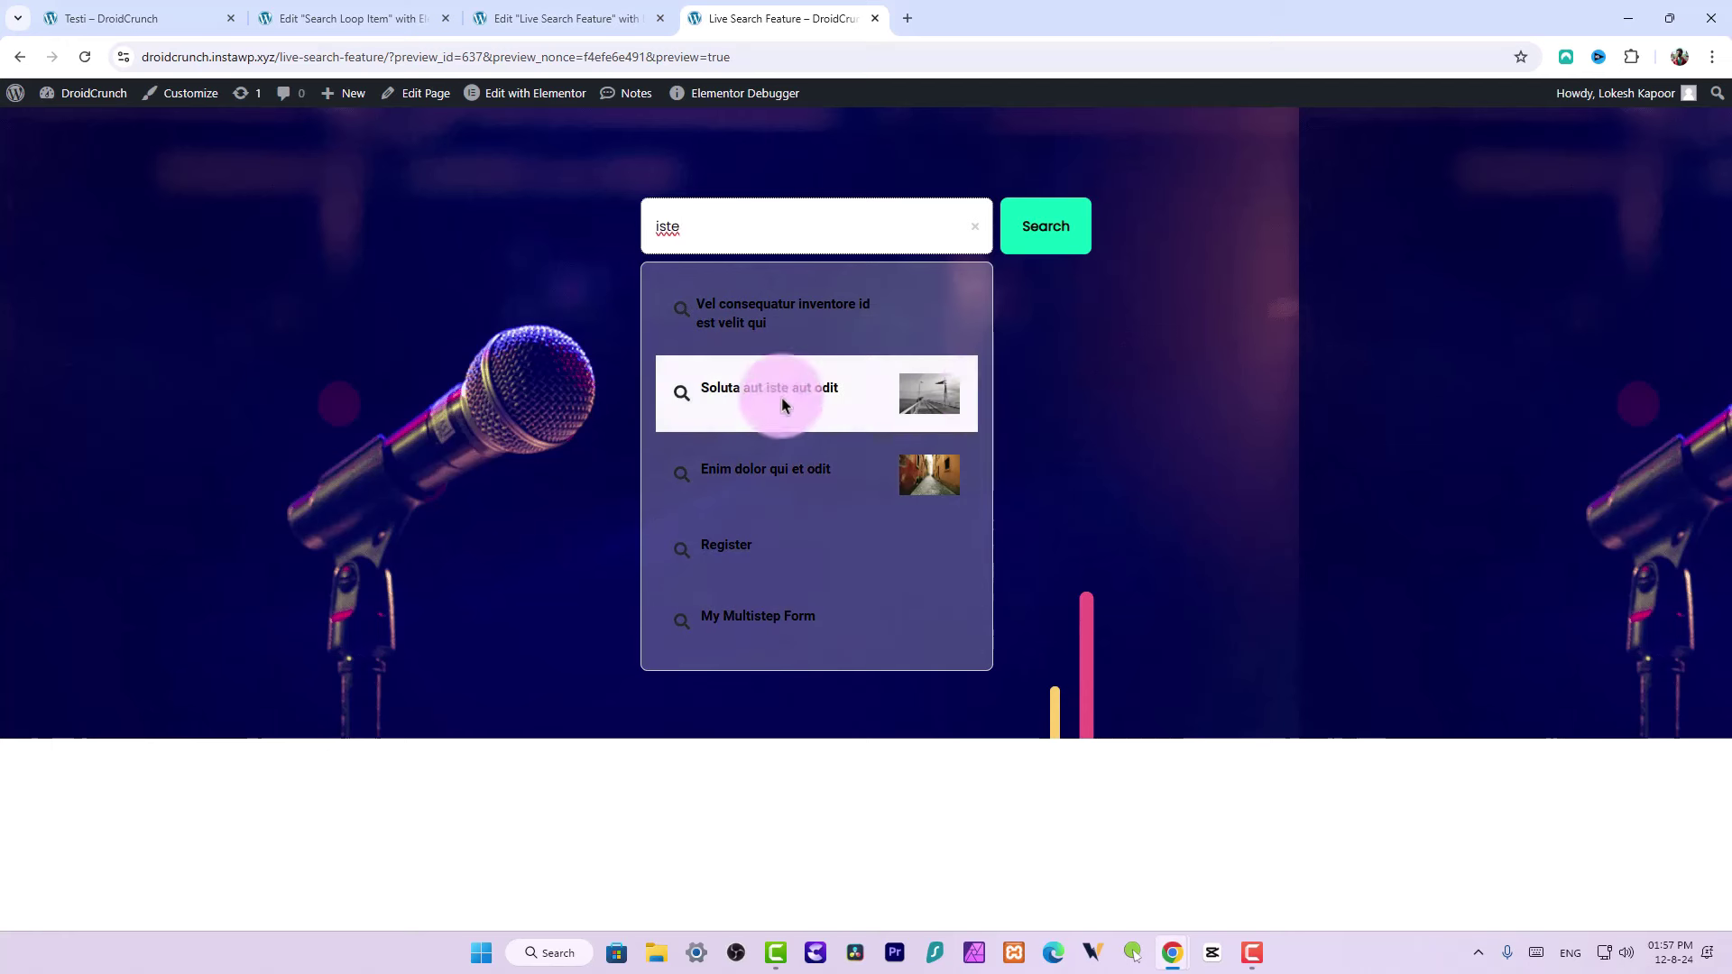
left_click(106, 18)
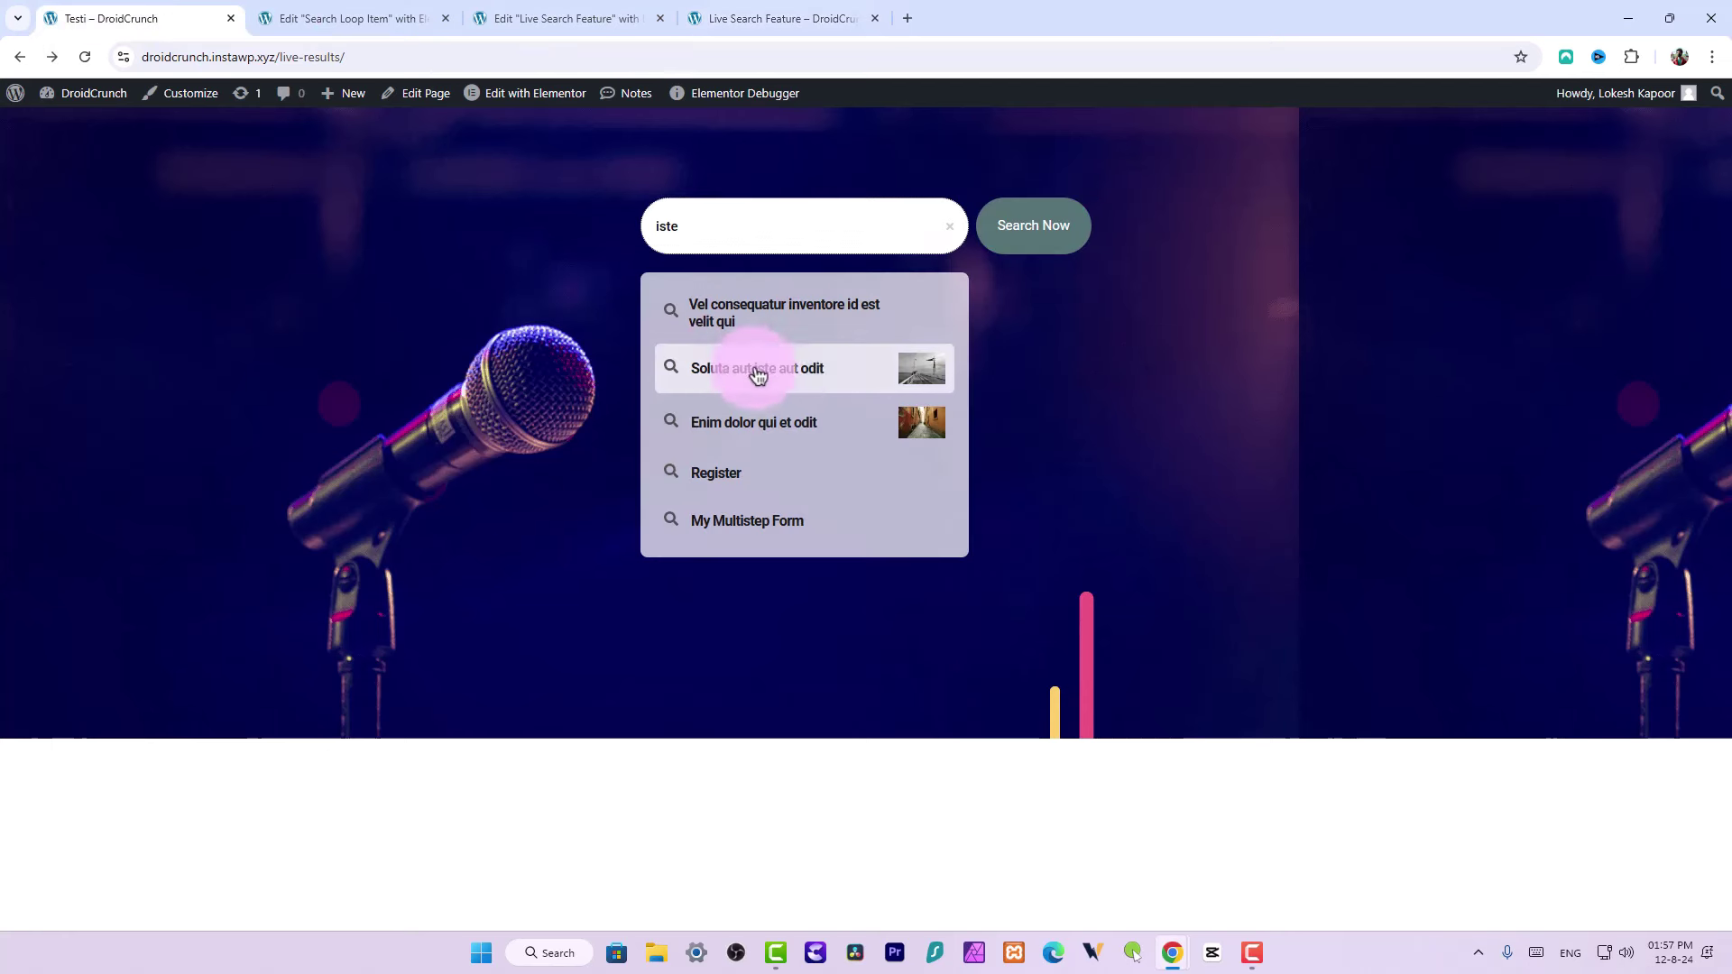
left_click(803, 16)
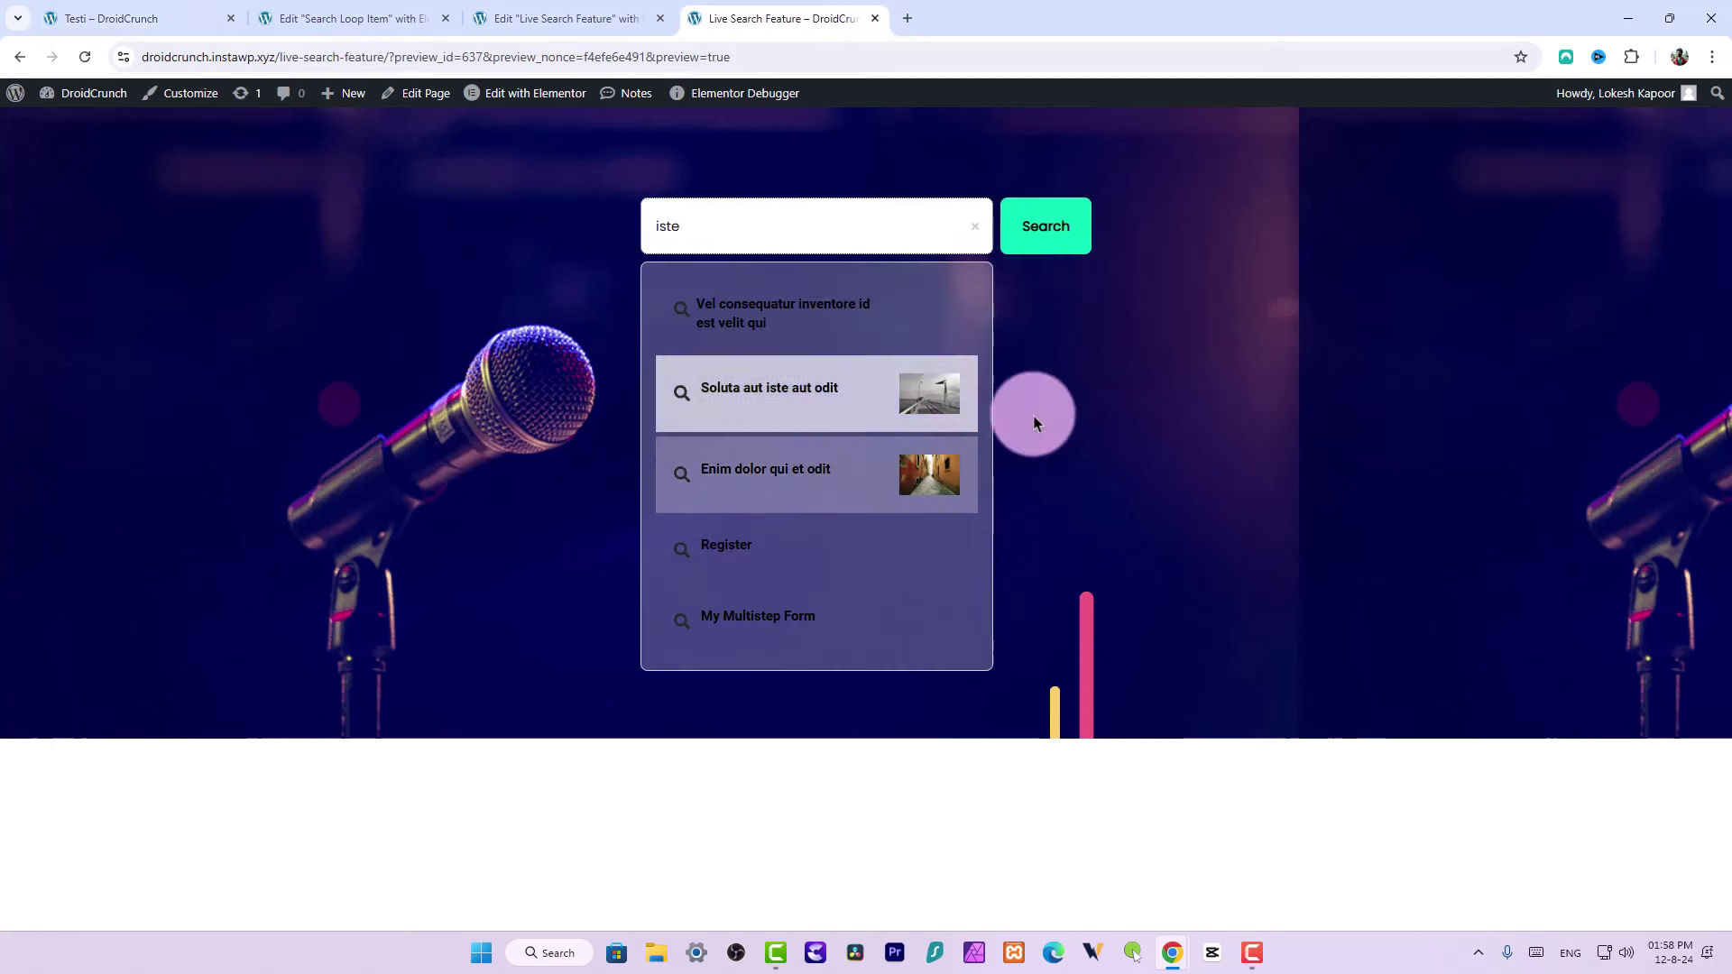
left_click(543, 17)
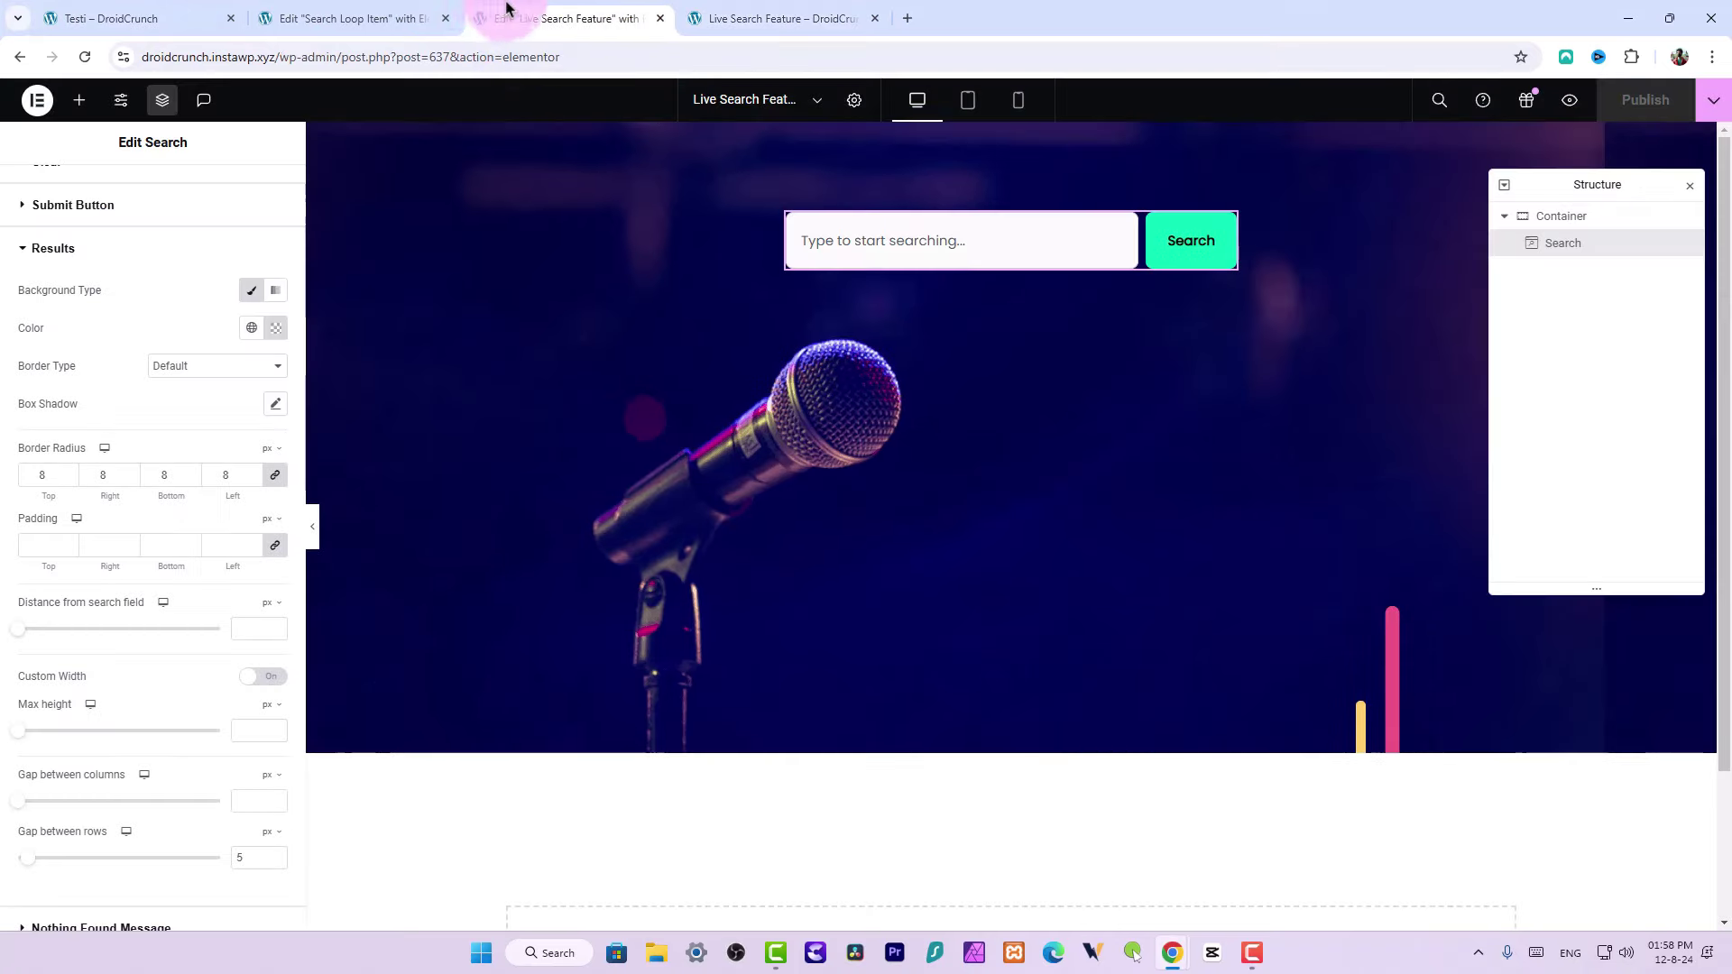
left_click(171, 15)
left_click(340, 15)
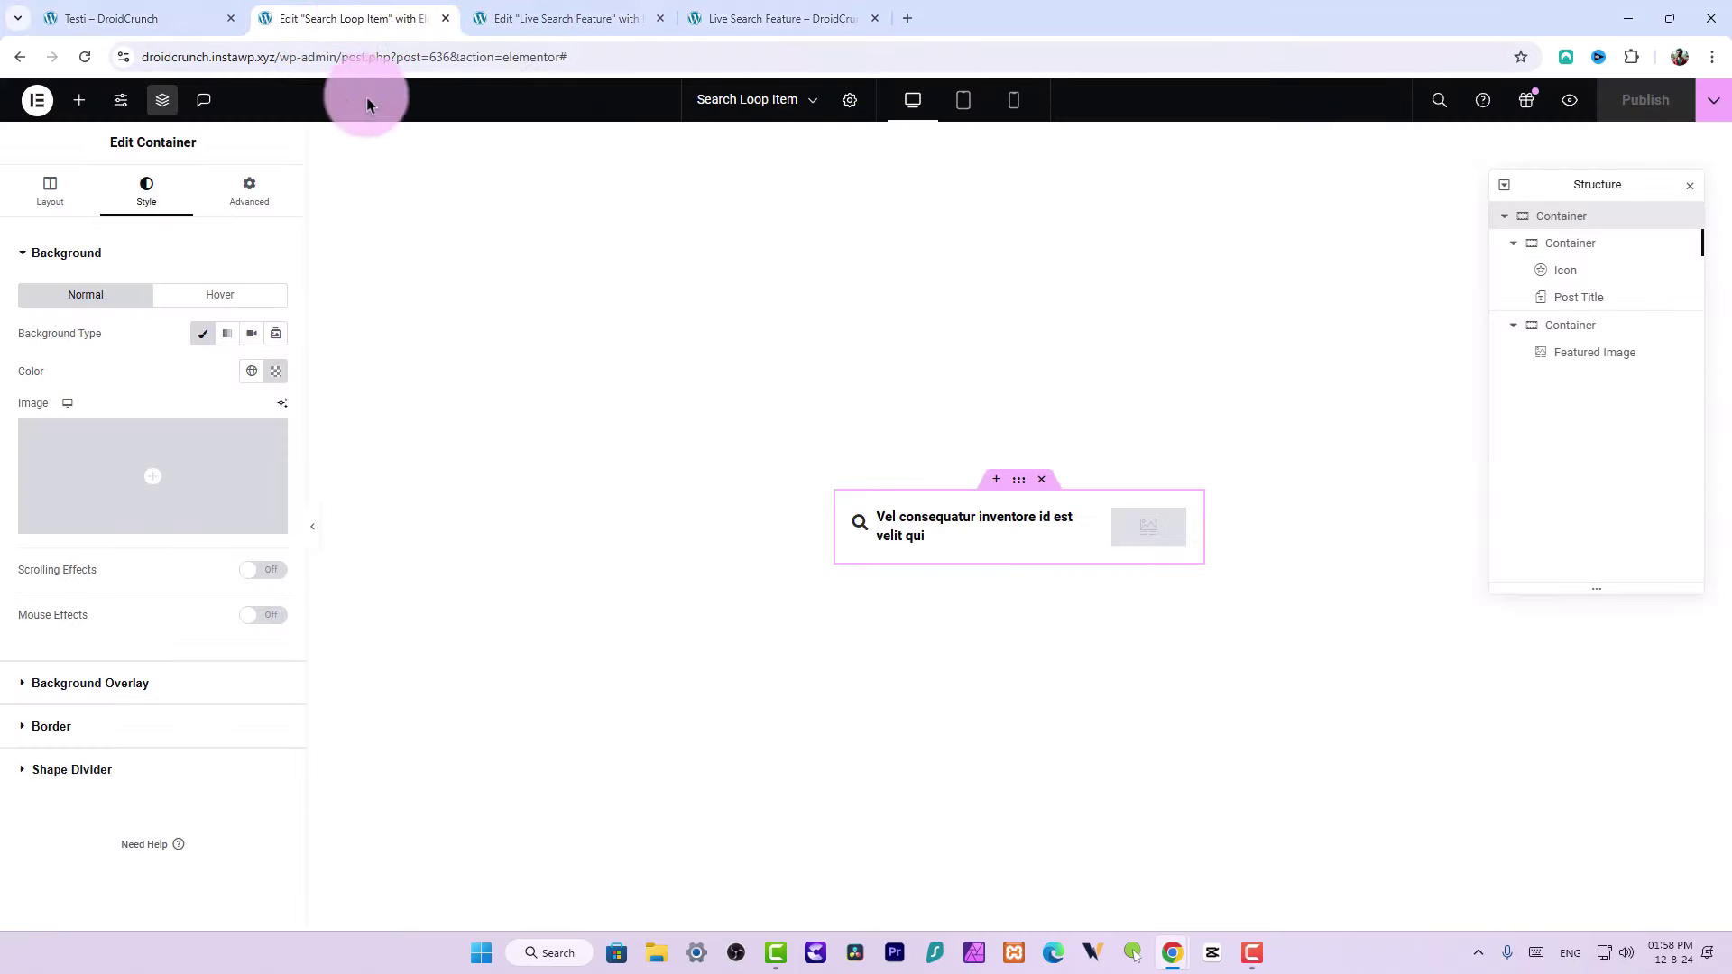
Raise the opacity of the Search widget's results background color to #FFFFFF82 on the Live Search Feature page
left_click(566, 20)
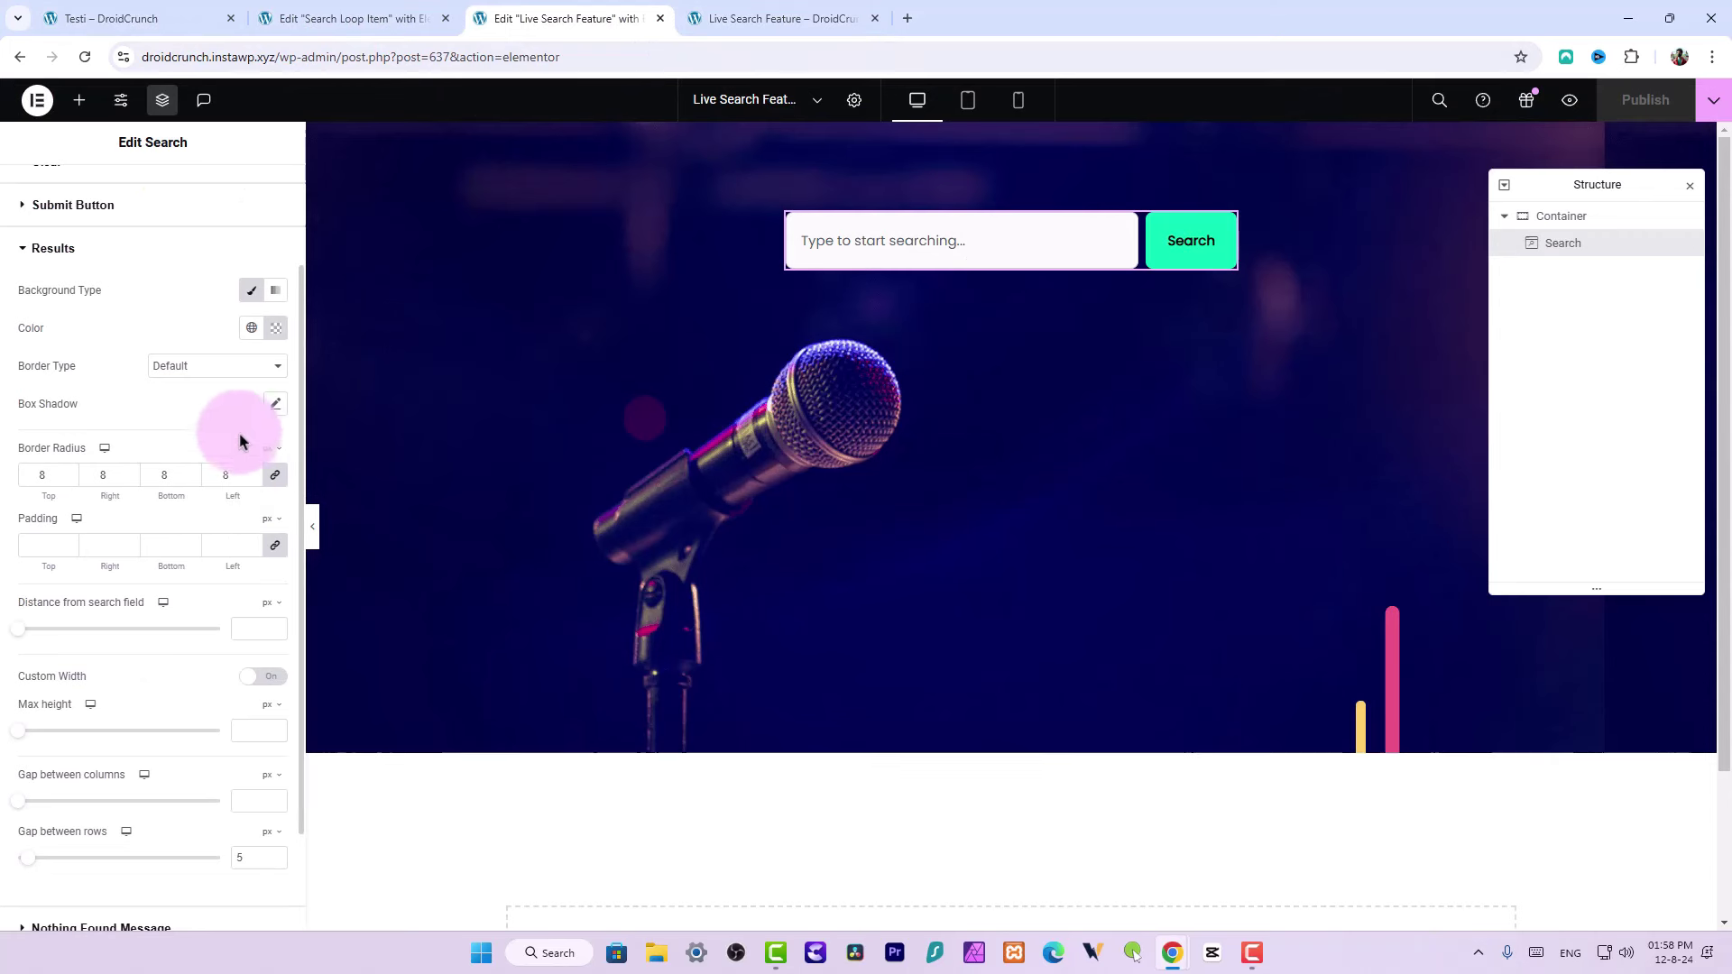
left_click(277, 329)
left_click(242, 566)
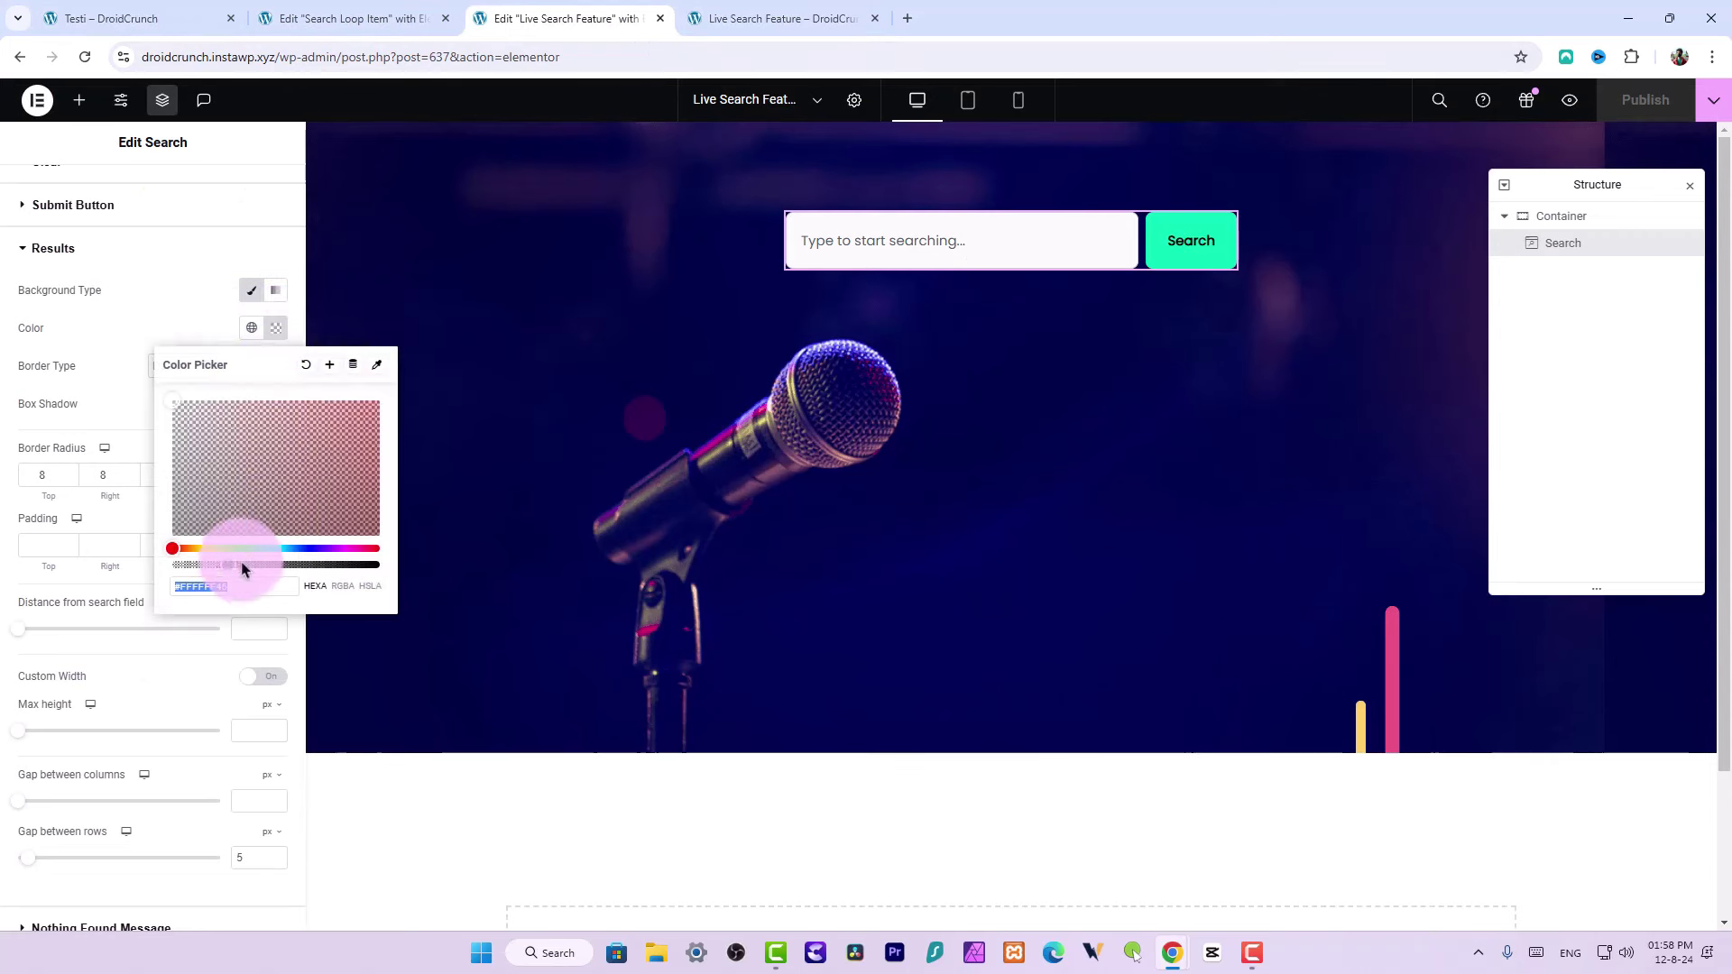
left_click_drag(236, 567, 275, 566)
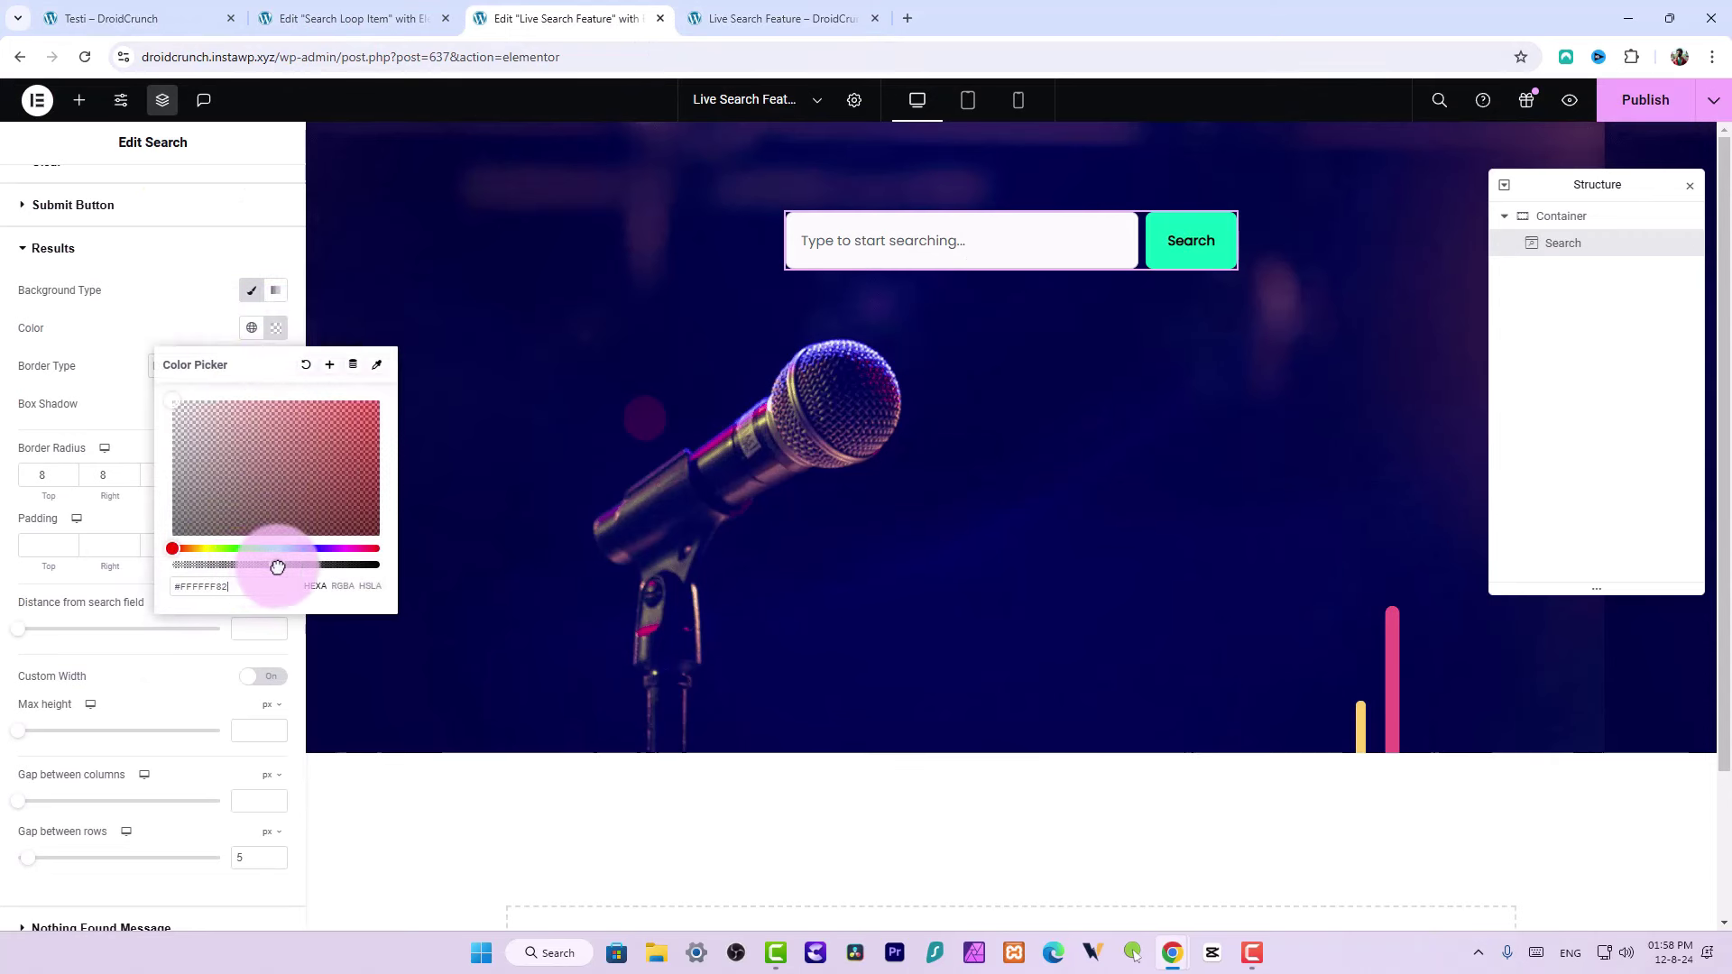
Publish the Live Search Feature page, reload its preview, and search for "iste" to check the results background
left_click(1647, 101)
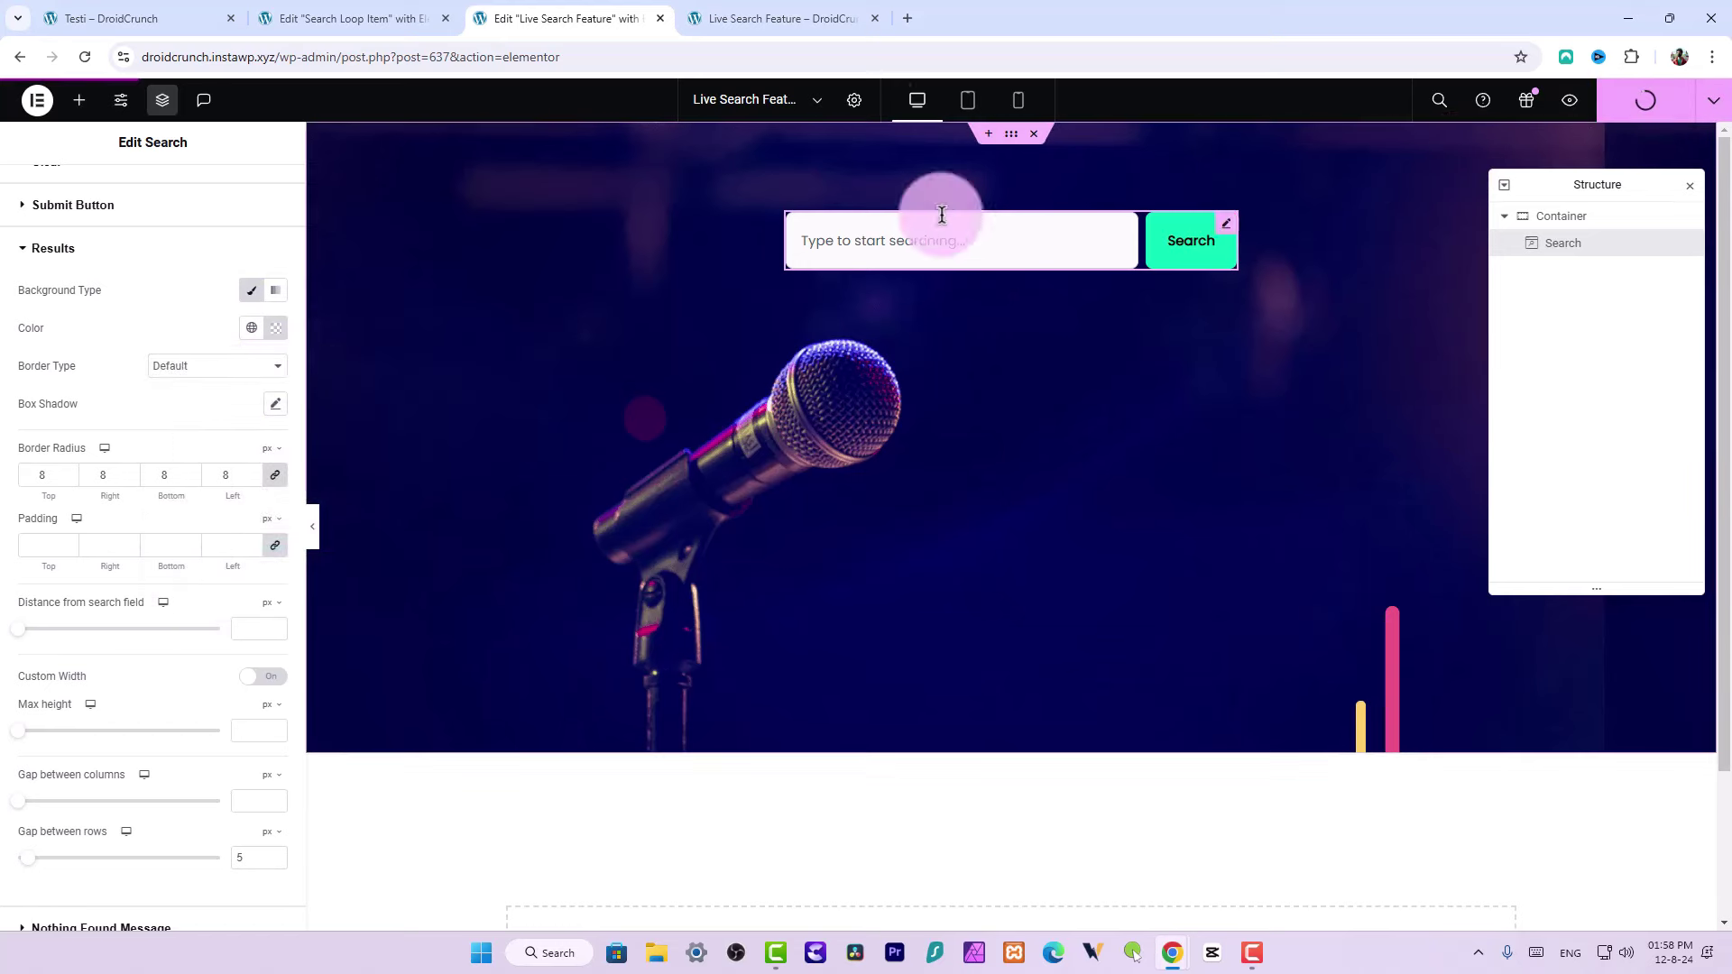
left_click(789, 20)
right_click(797, 25)
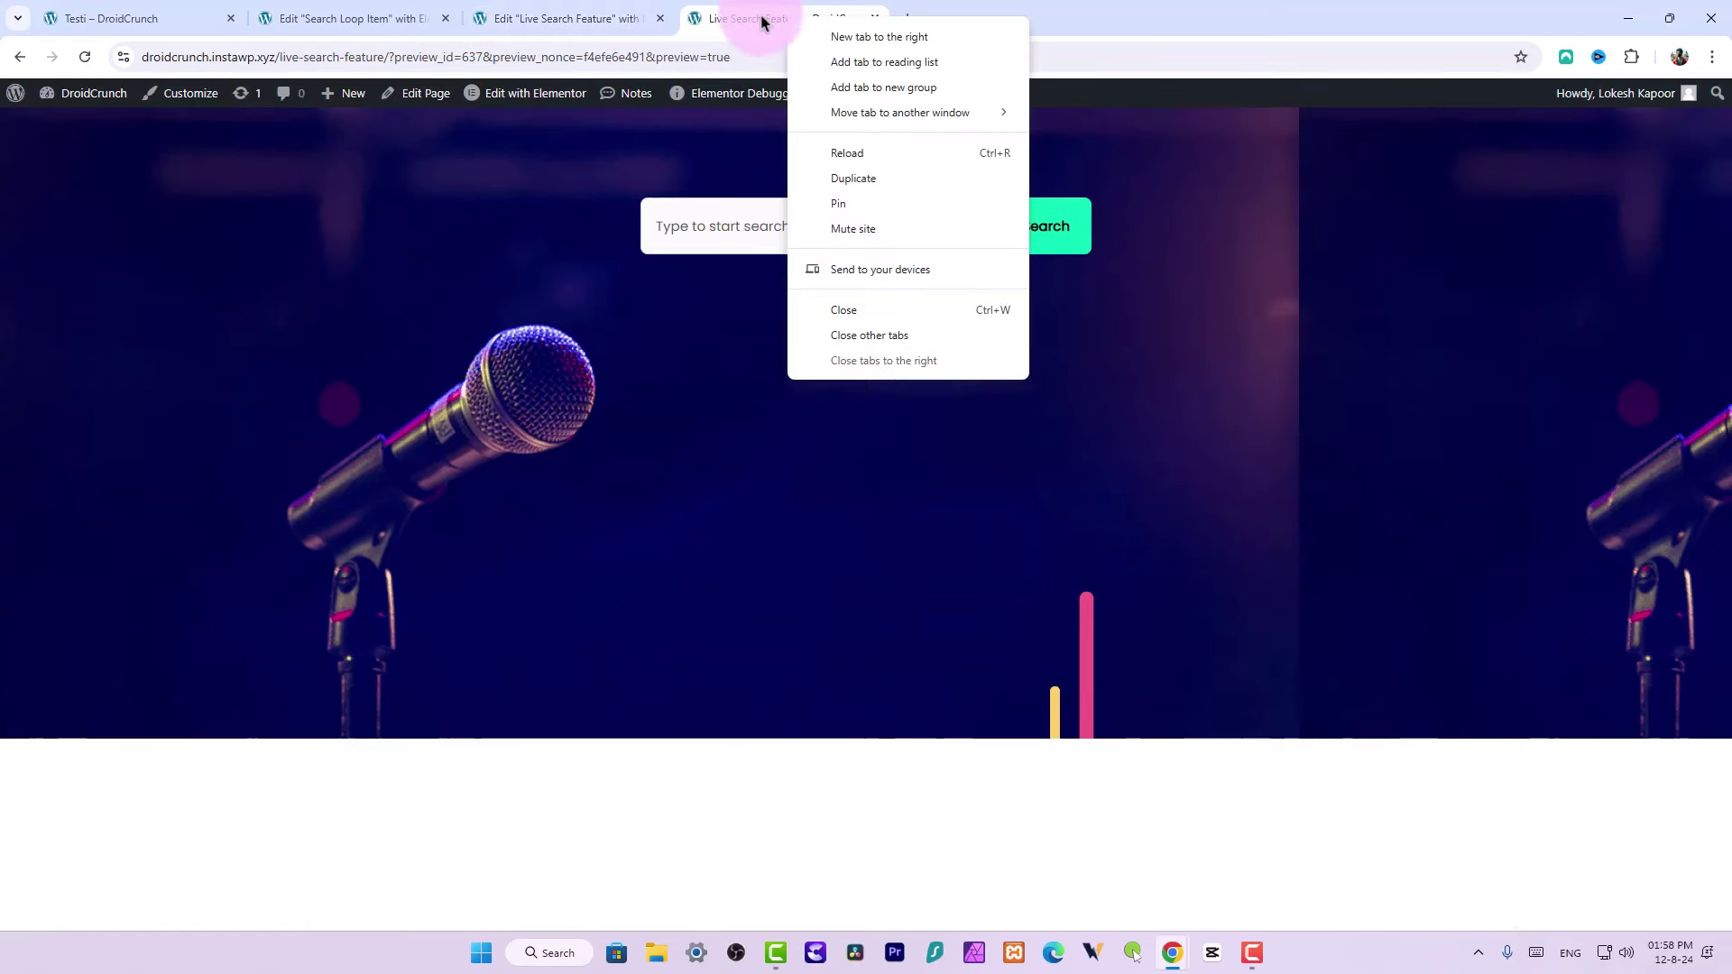
left_click(754, 193)
left_click(748, 233)
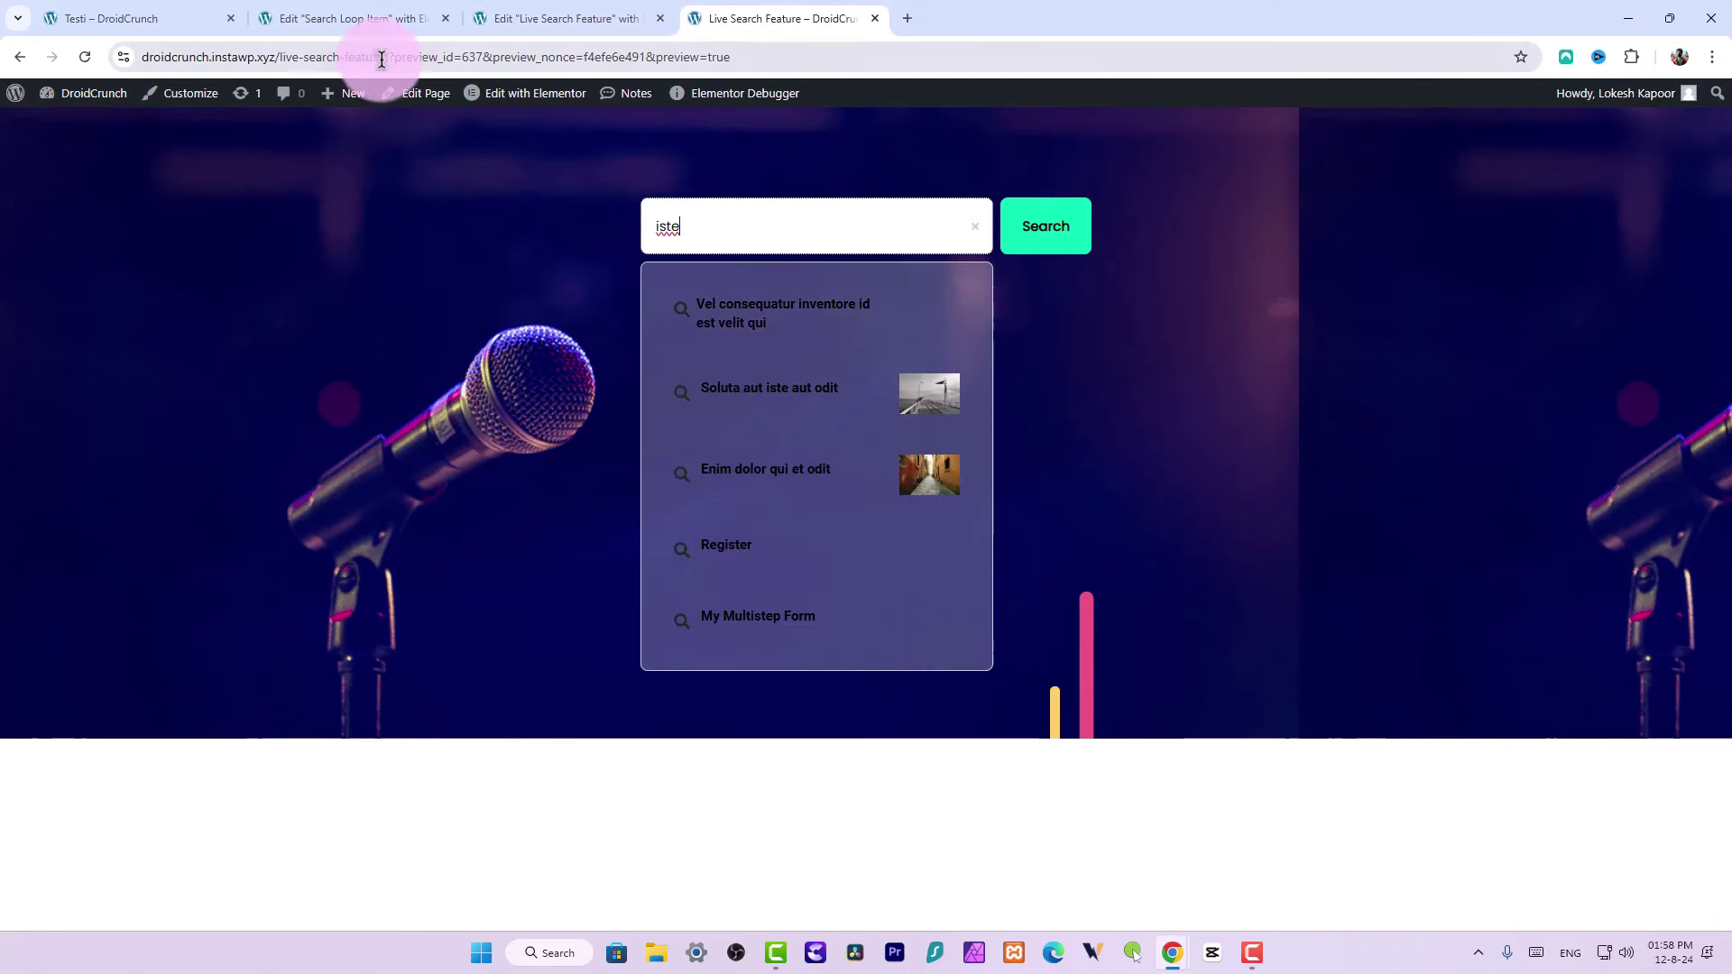
Load the Live Search Feature page at its plain /live-search-feature/ address without preview parameters and search for "iste"
left_click_drag(381, 60, 1037, 174)
key("BackSpace")
key("Return")
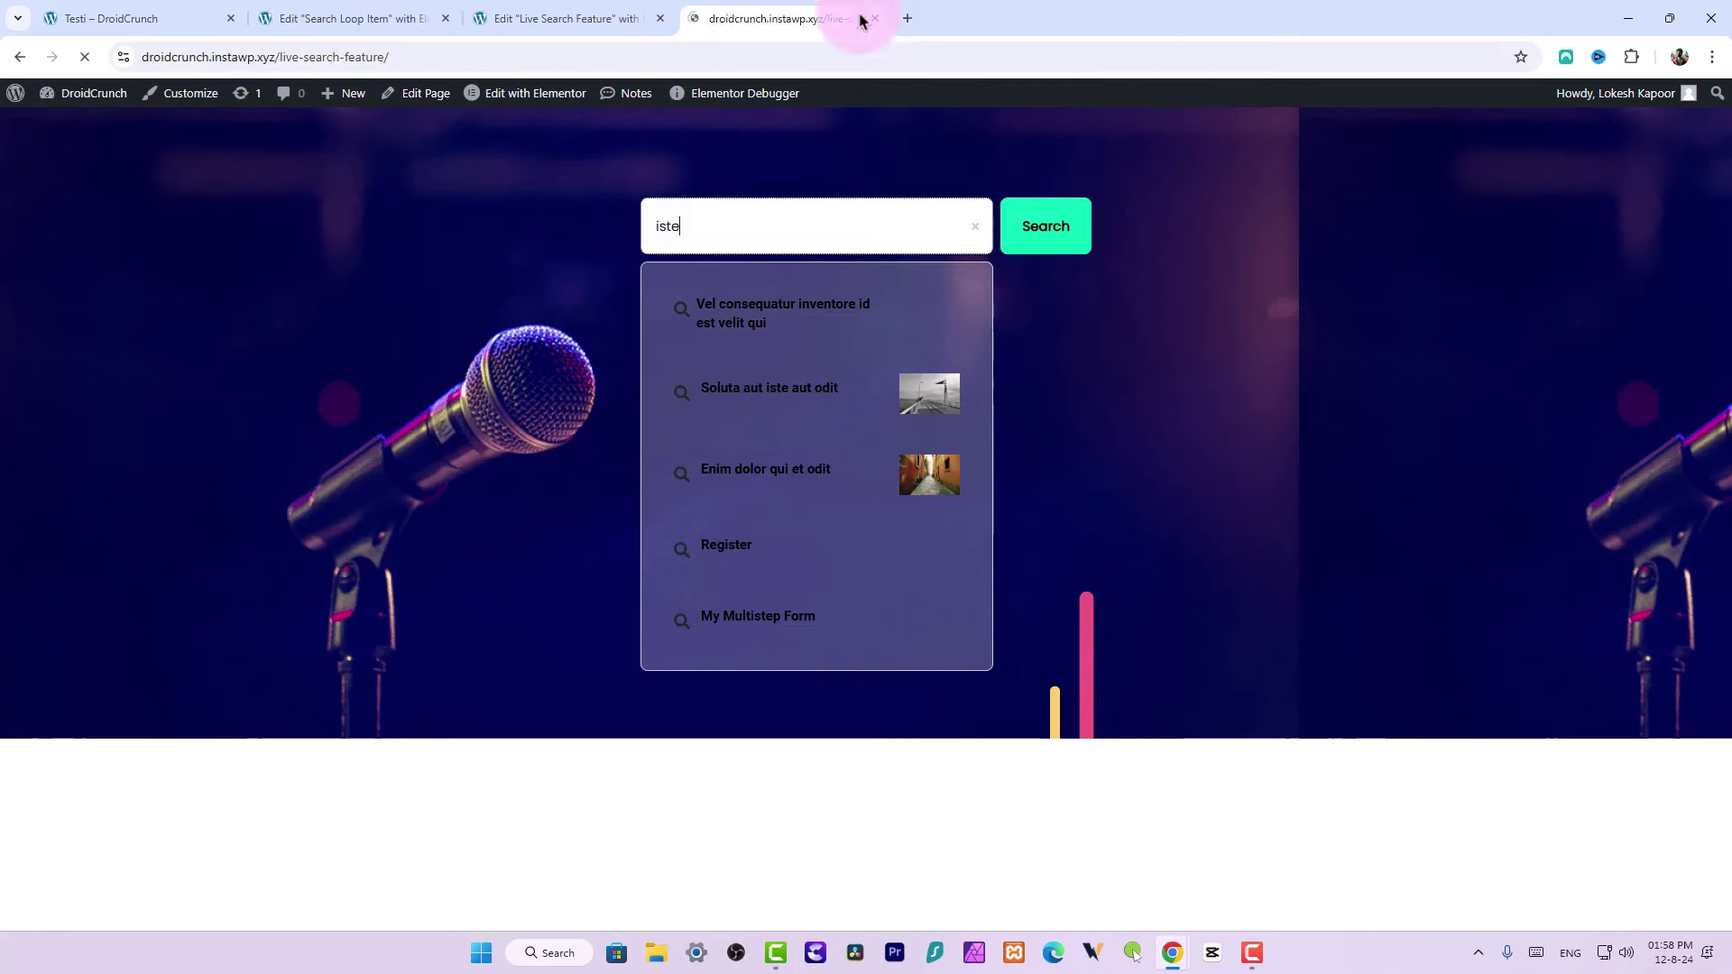
left_click(604, 16)
left_click(763, 13)
left_click(771, 231)
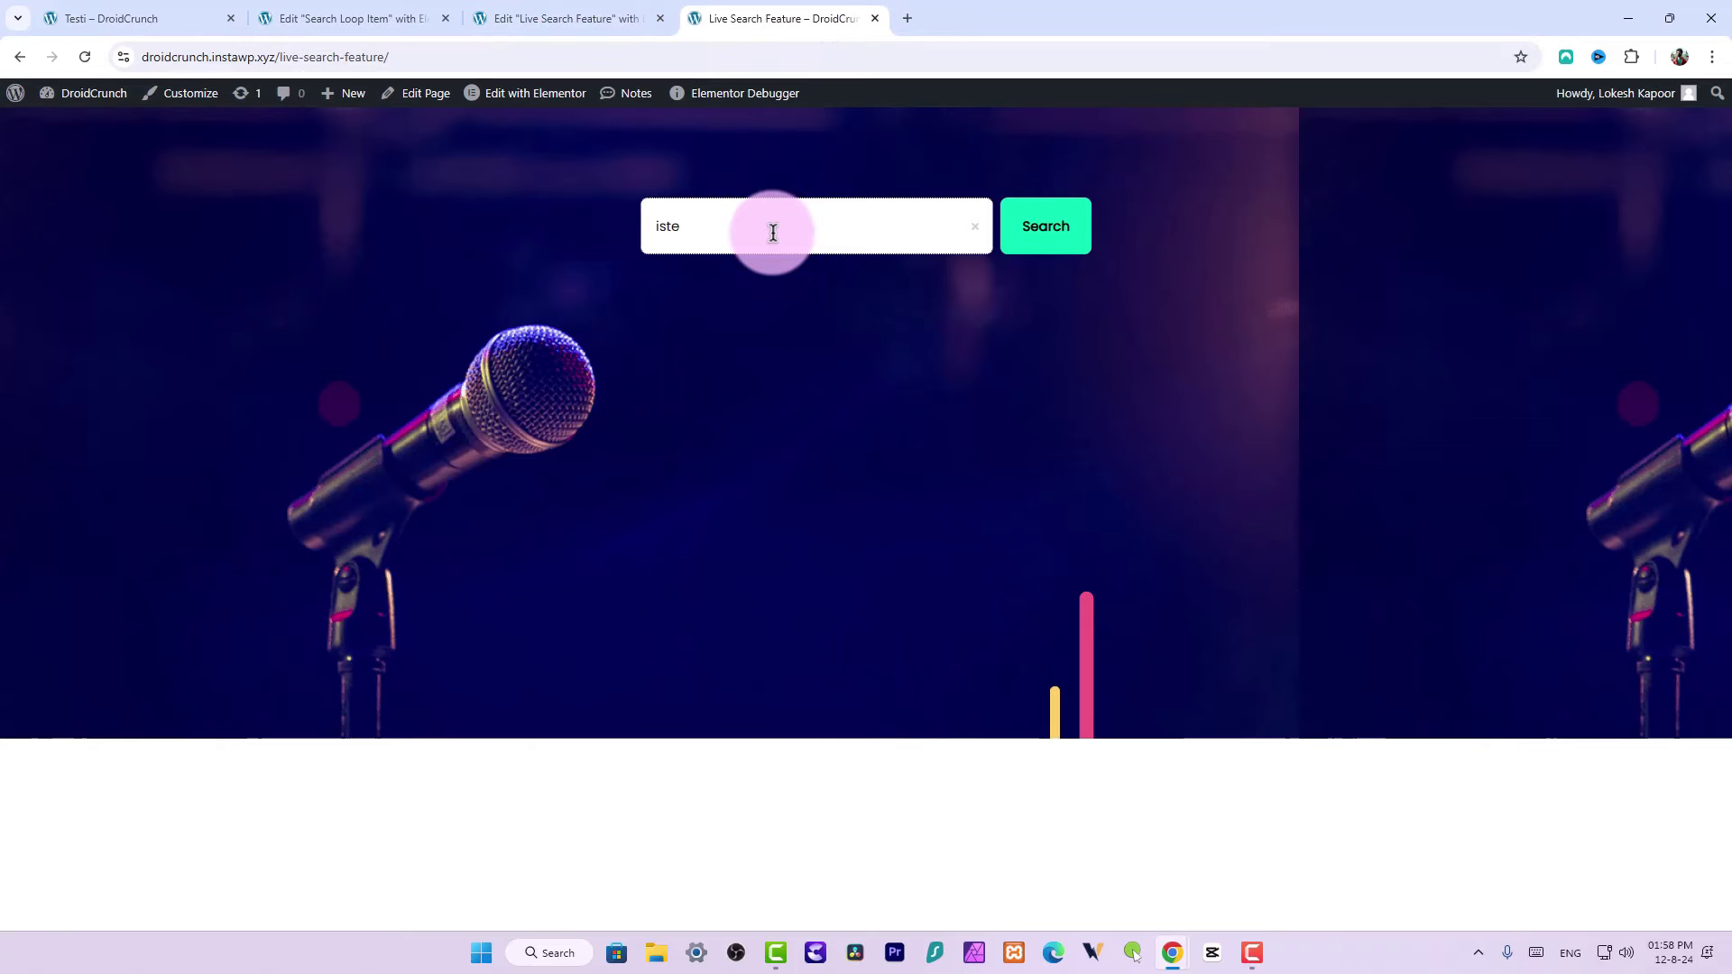
type("iste")
Raise the opacity of the Search widget's white results background further, publish the page, and check it with an "iste" search
left_click(636, 18)
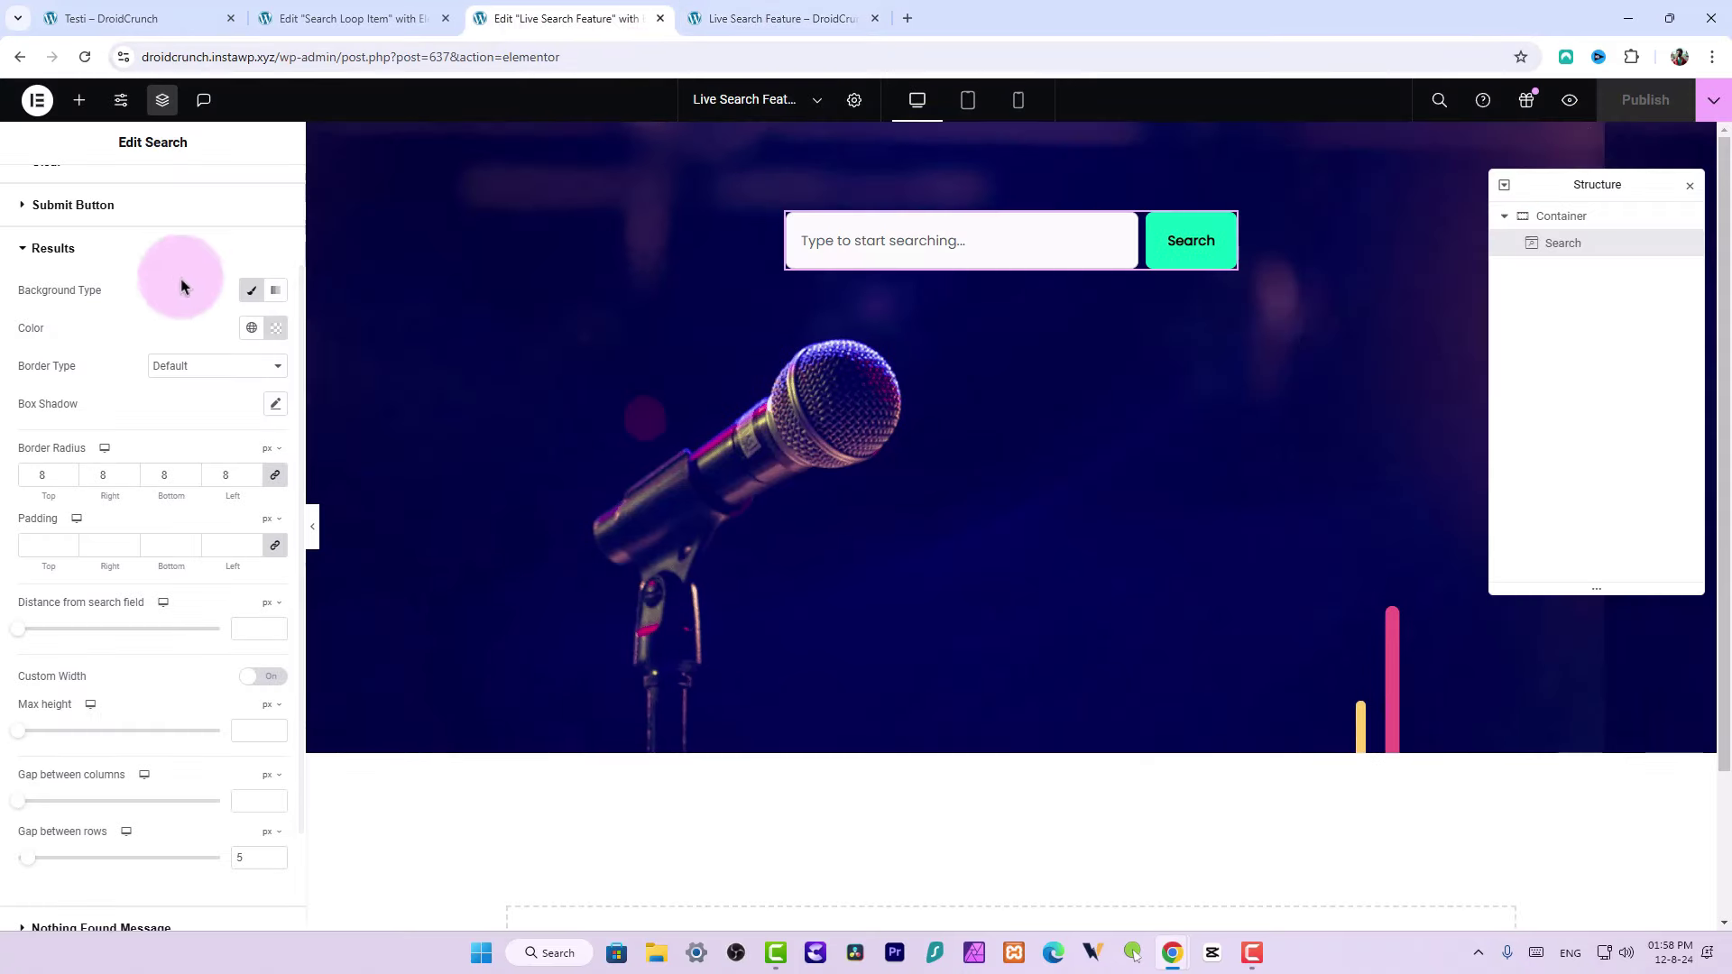
left_click(285, 335)
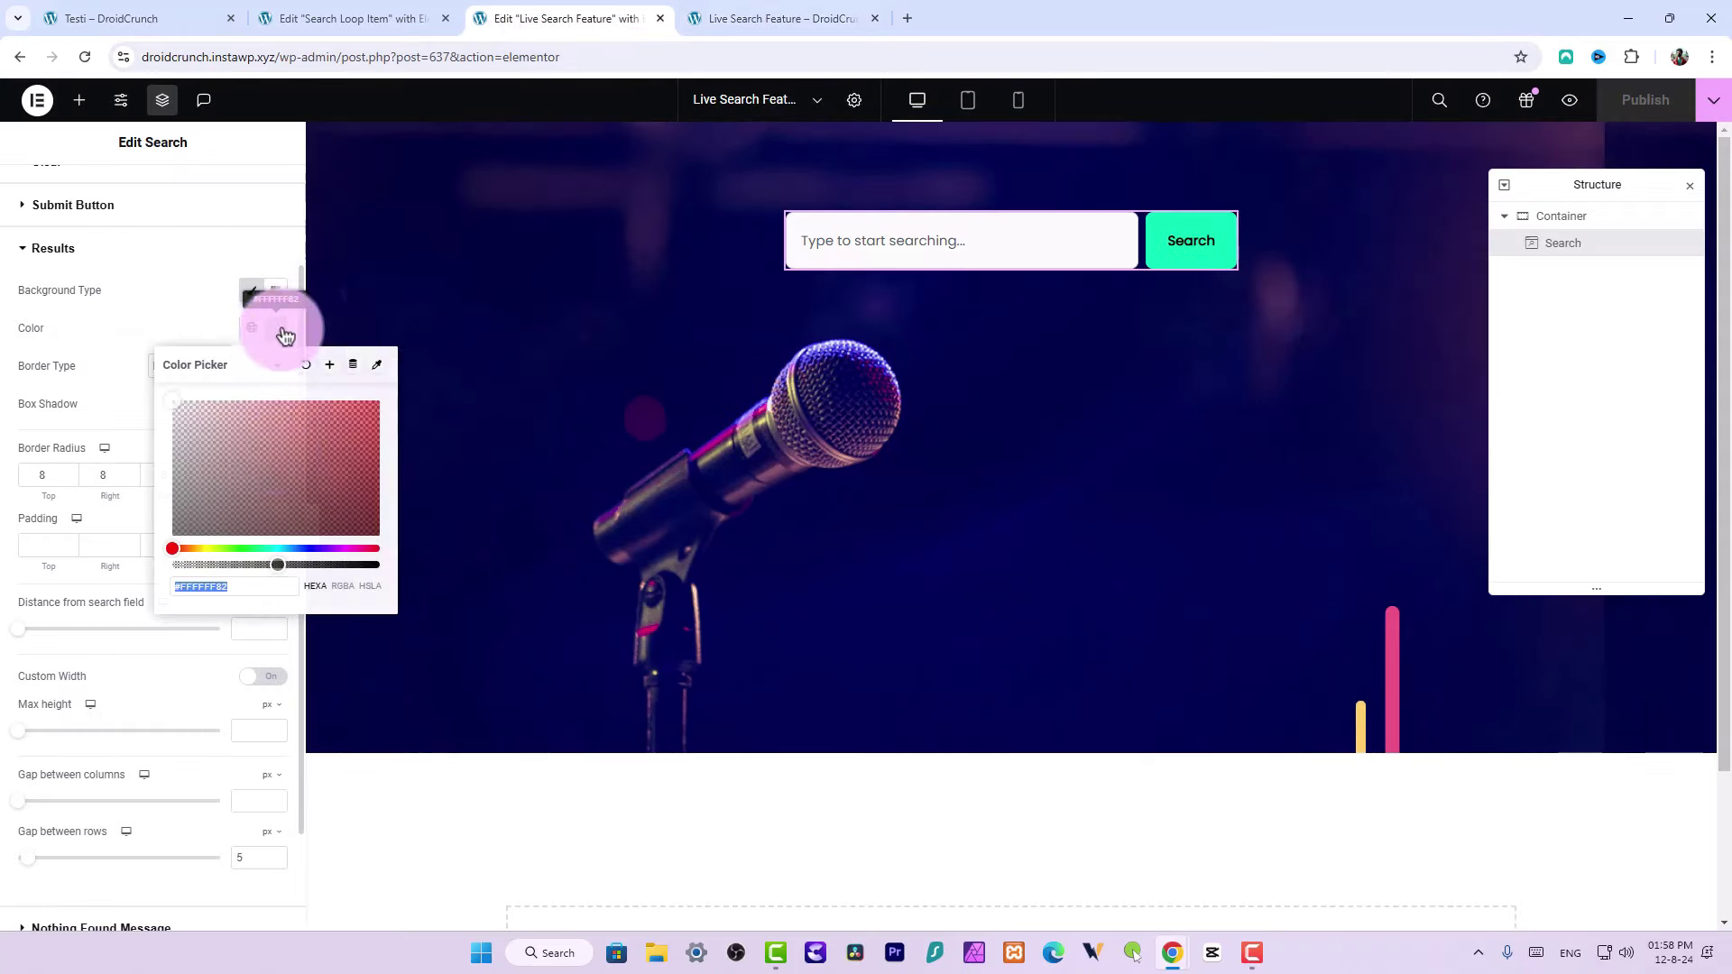
left_click_drag(302, 561, 339, 569)
left_click(1647, 97)
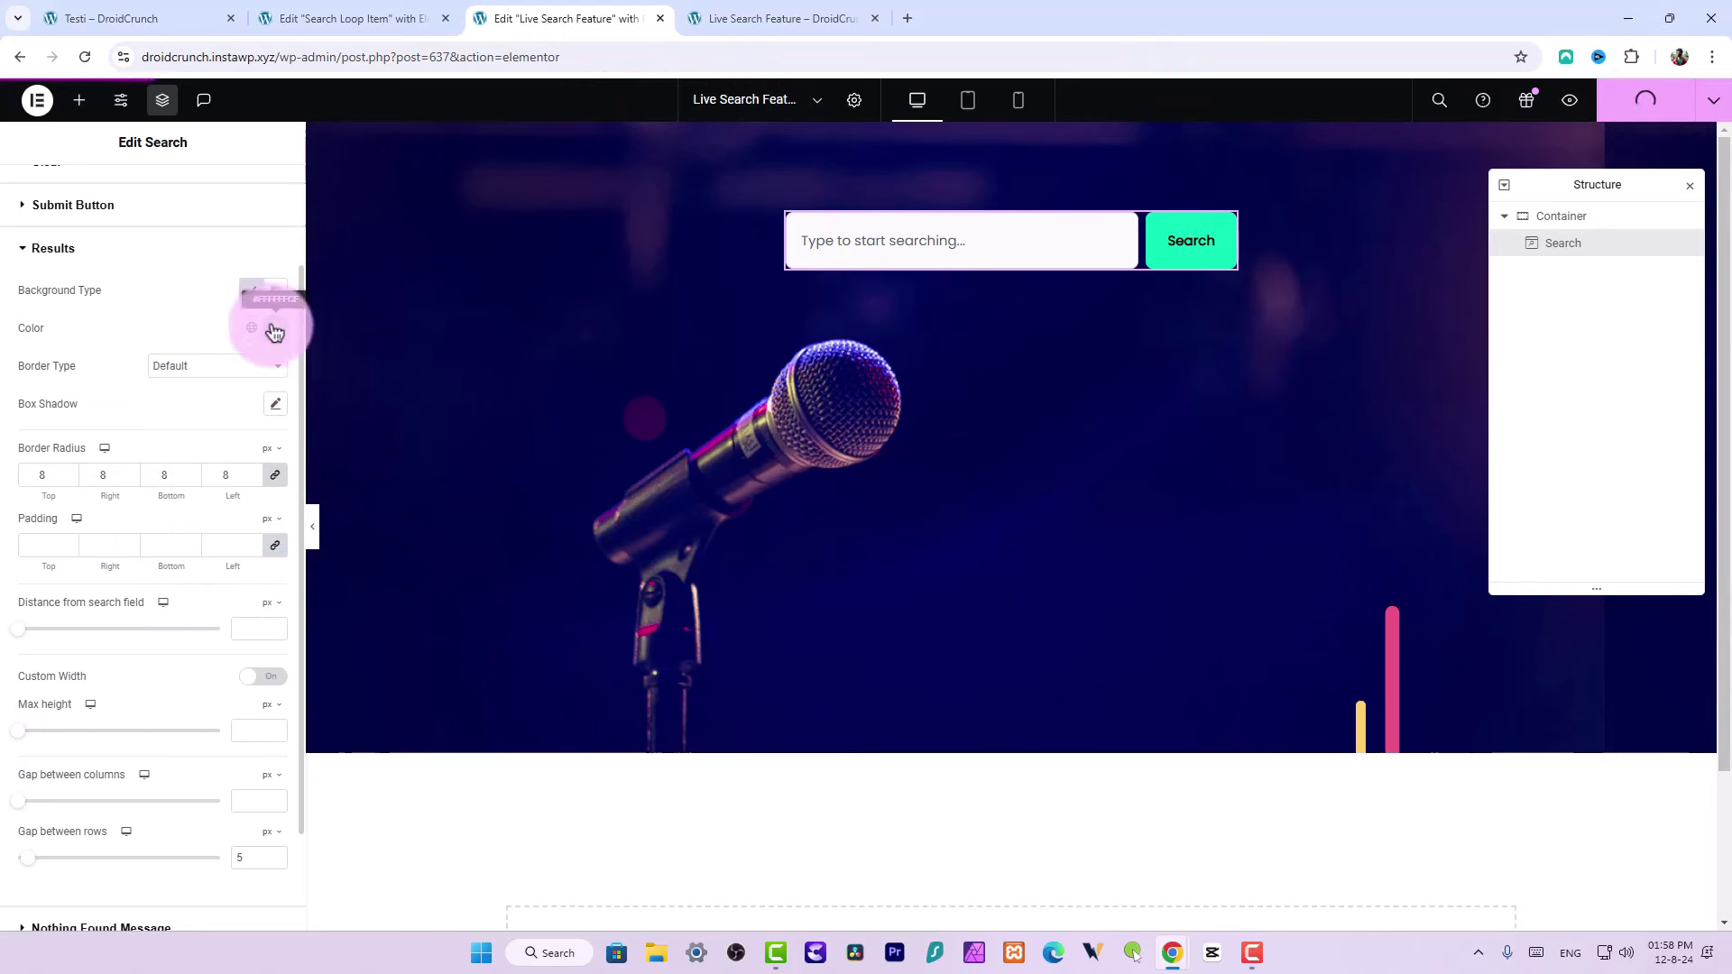
left_click(773, 19)
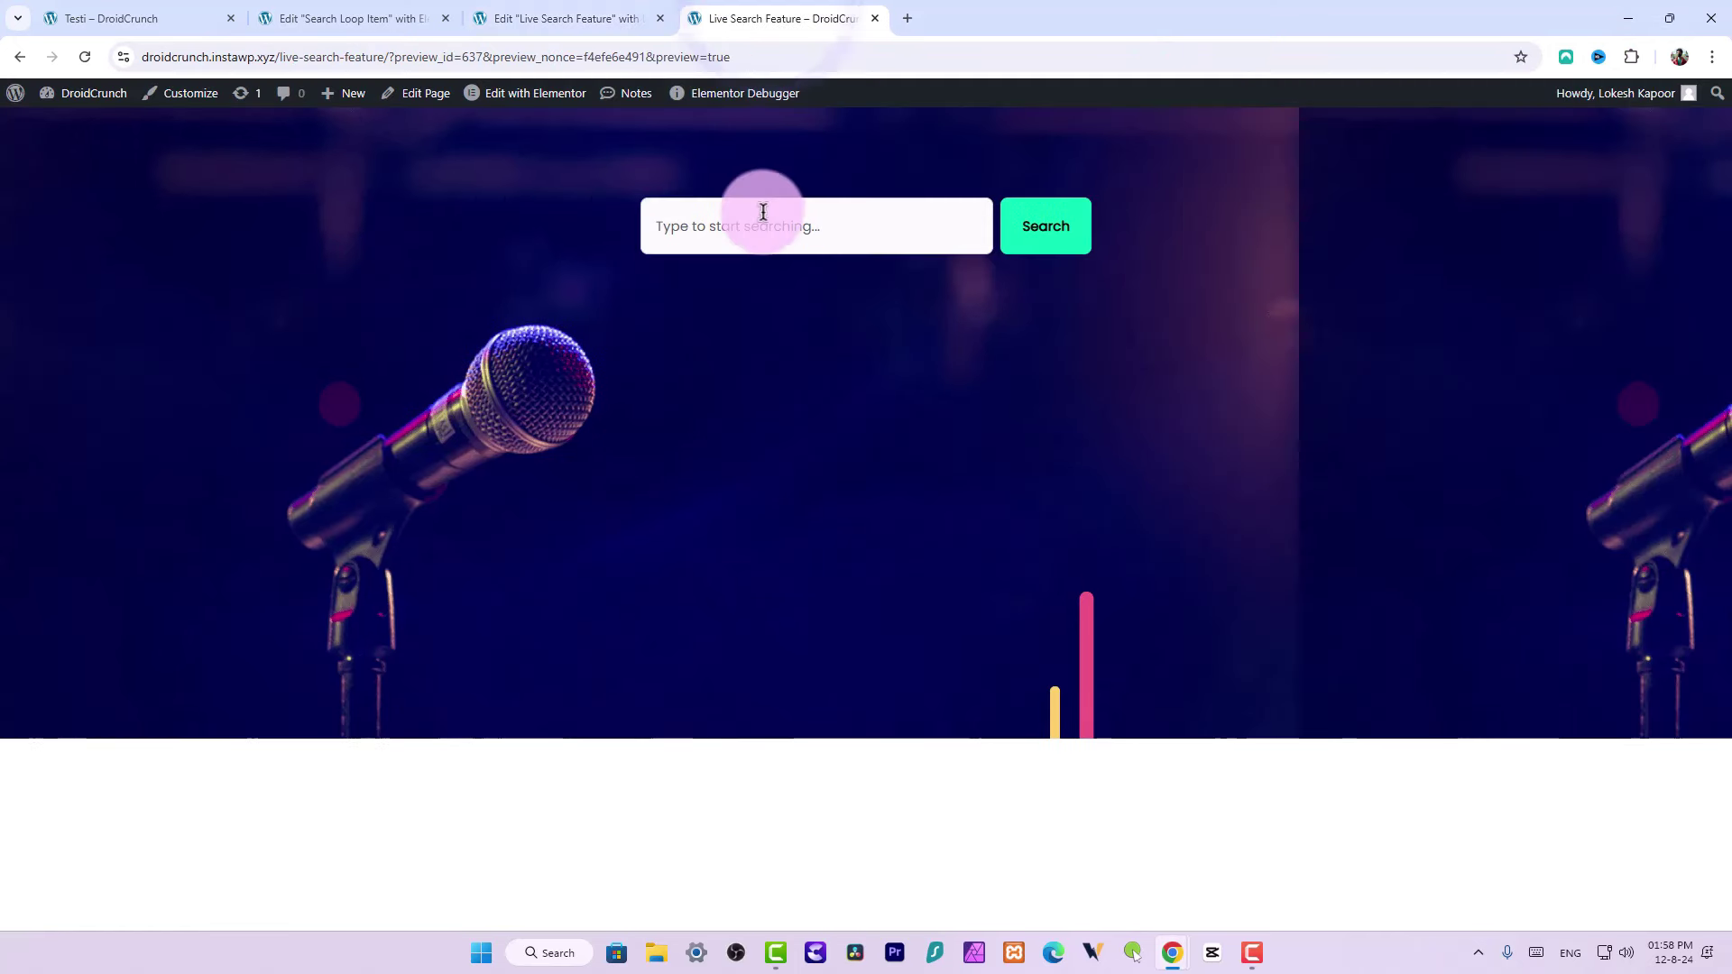
left_click(762, 221)
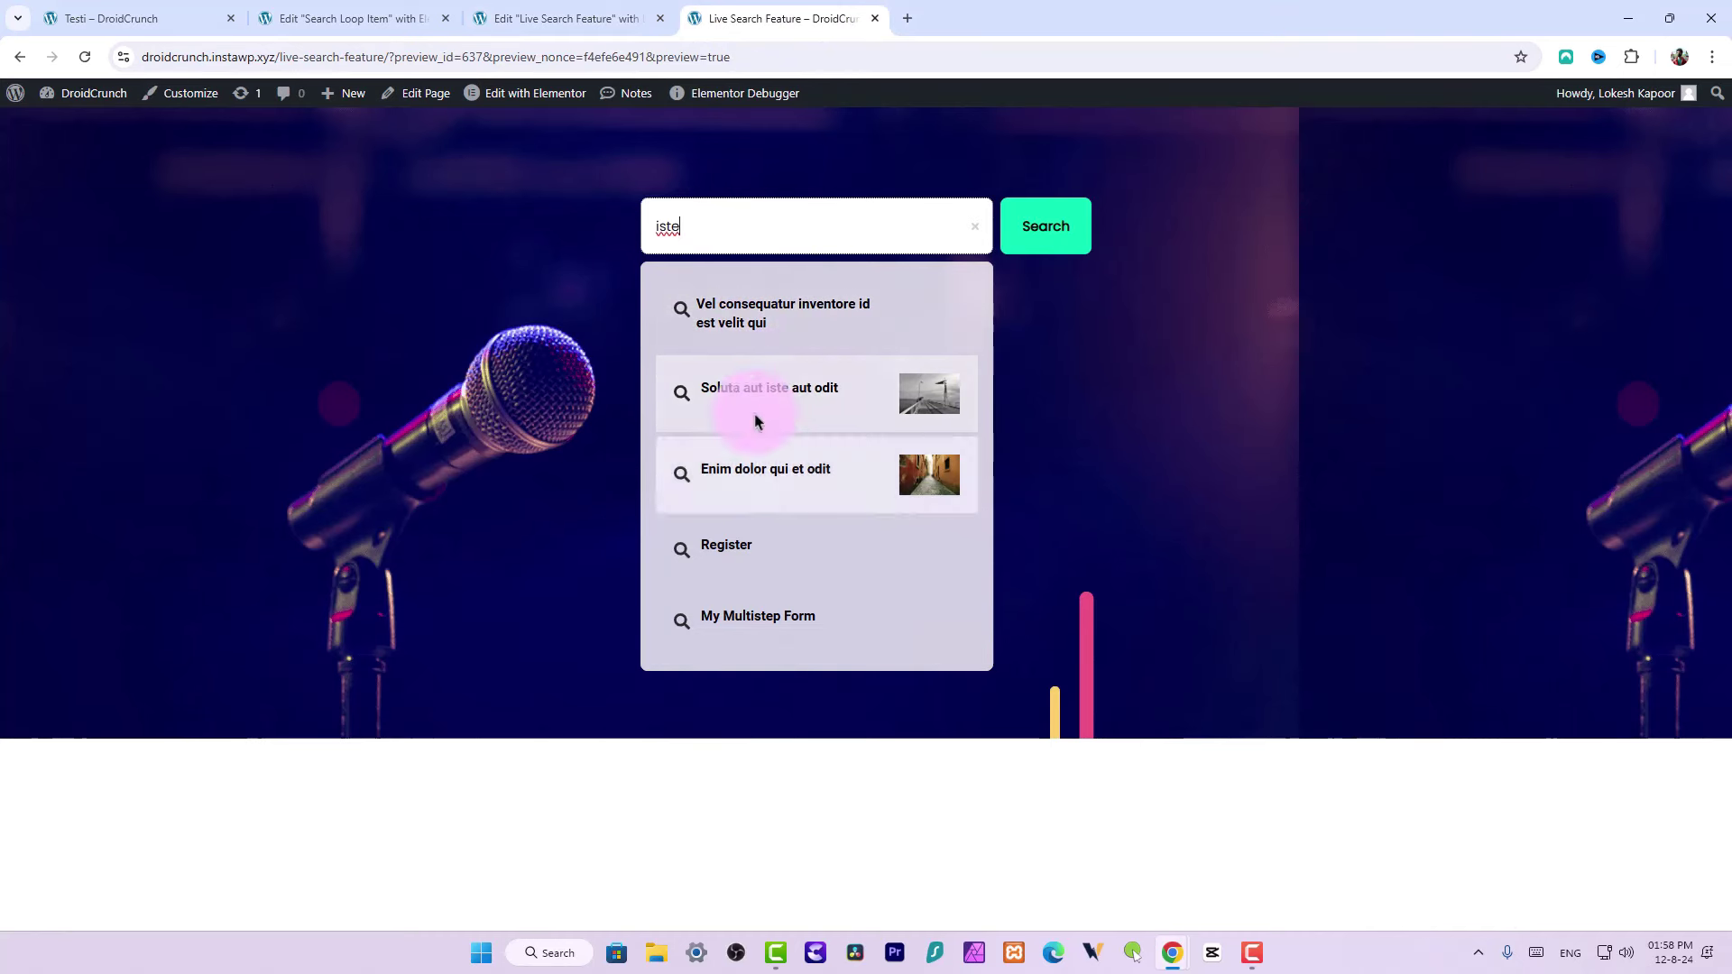
Set the padding to 0 px on both inner containers in the Search Loop Item template
left_click(338, 16)
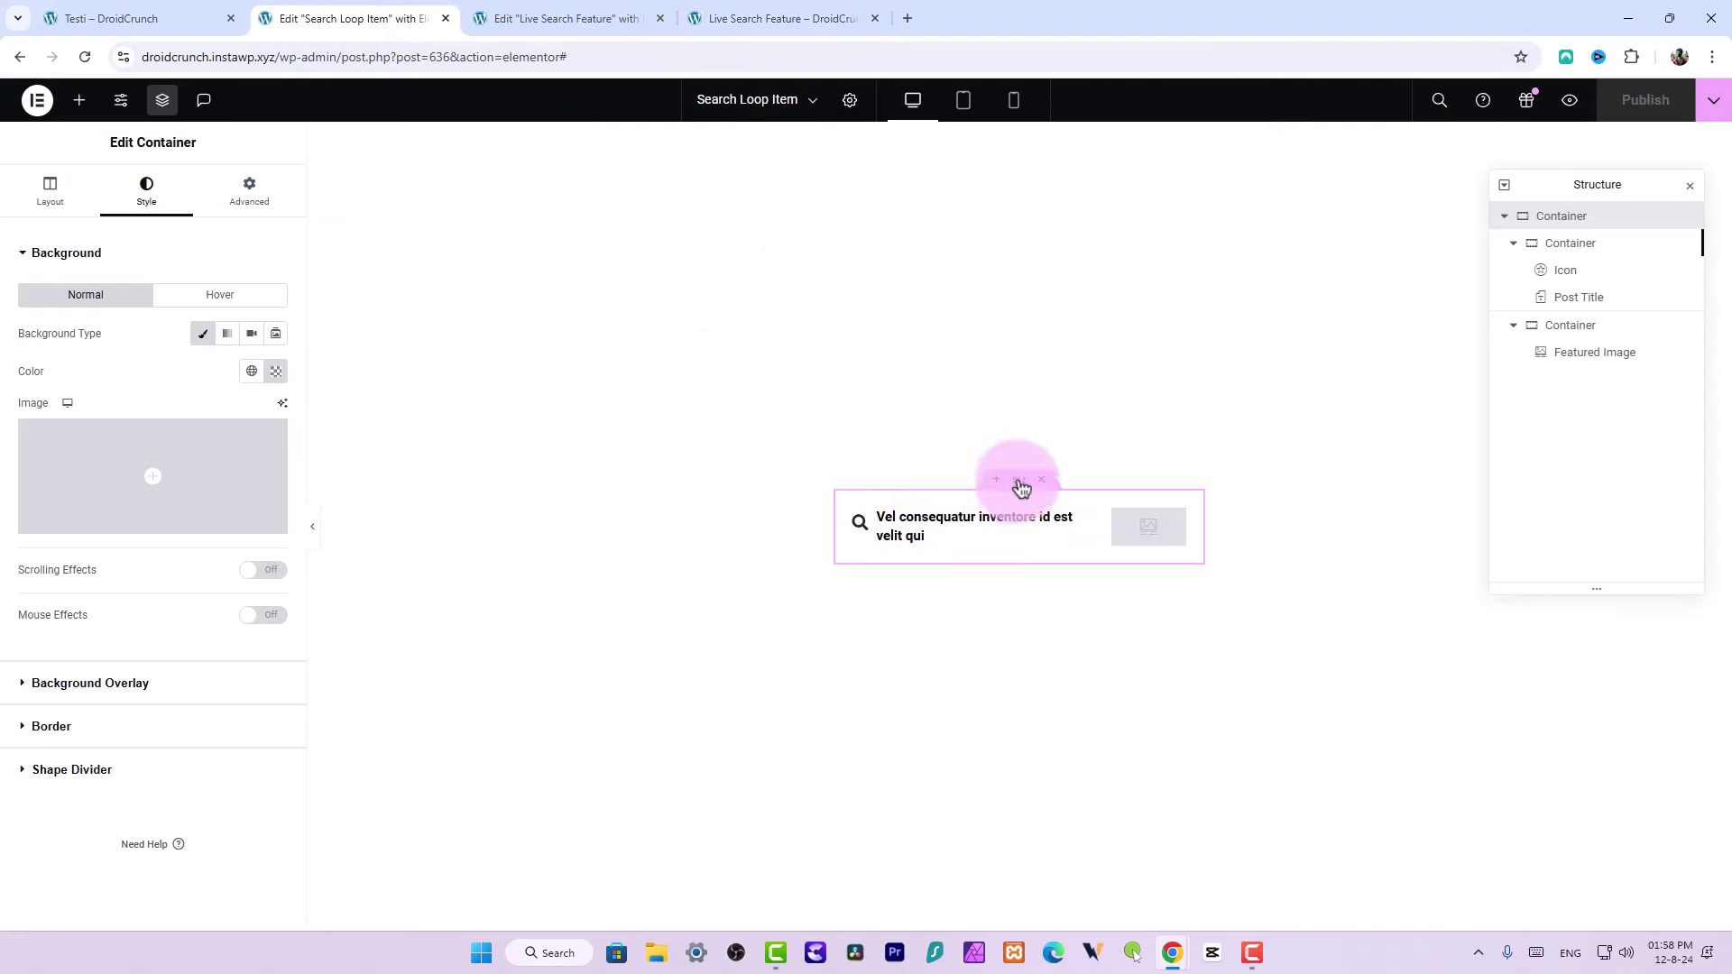
left_click(859, 512)
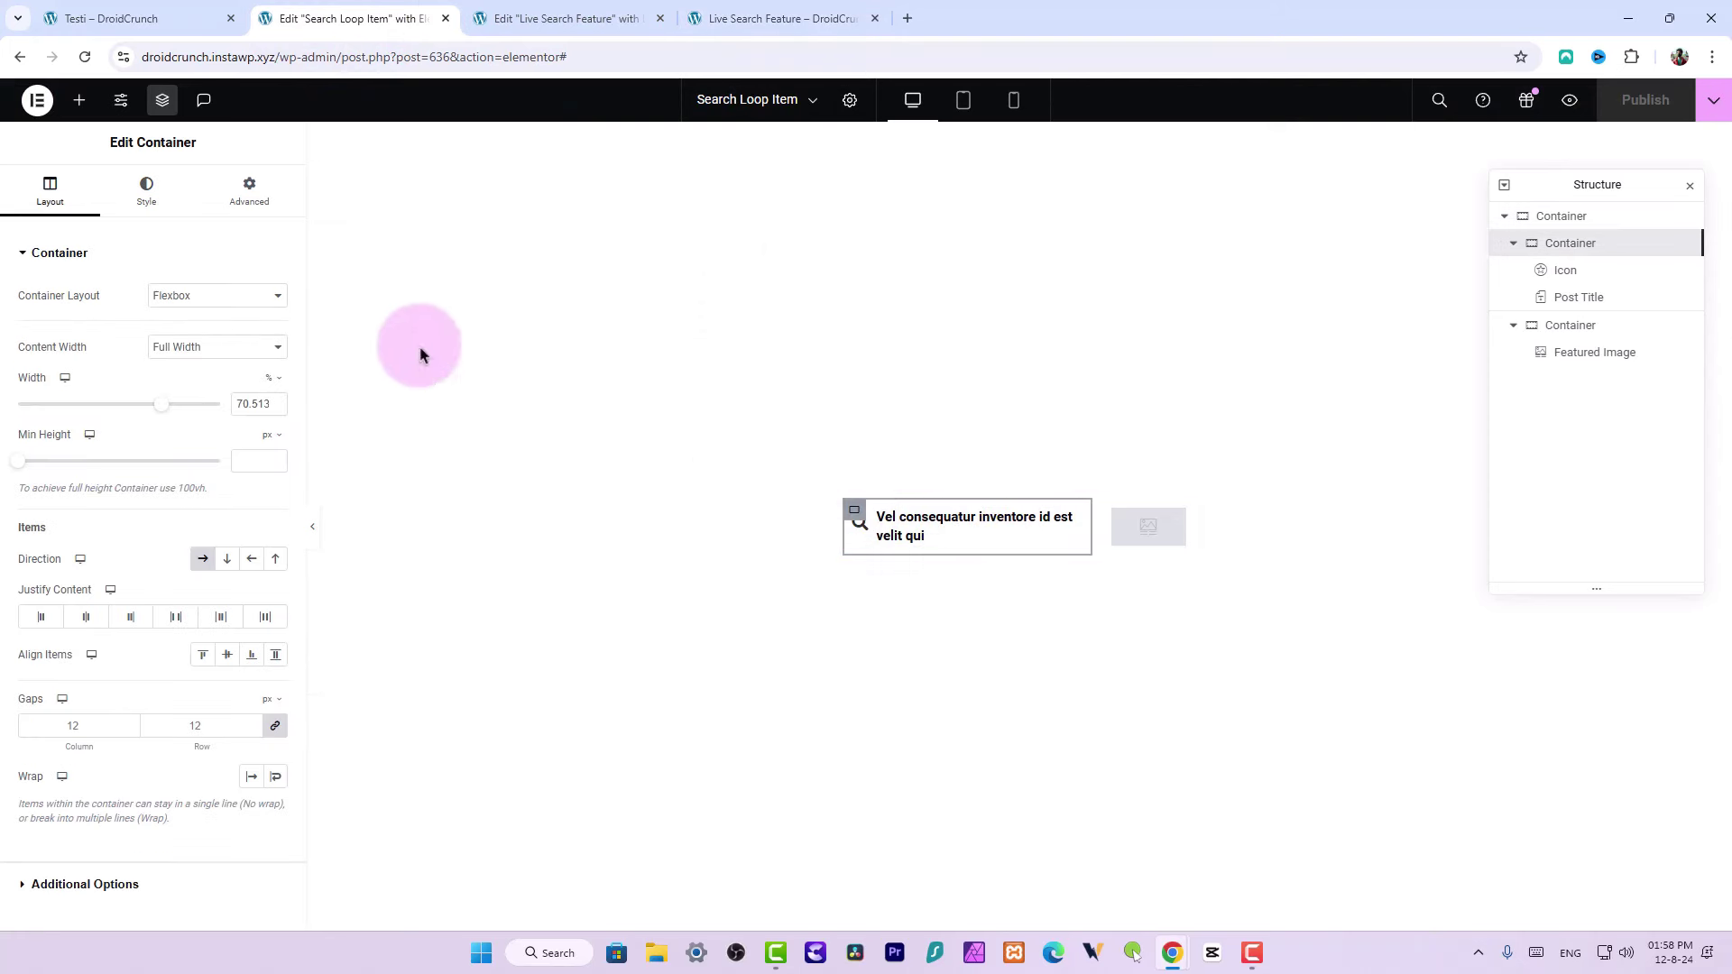
left_click(222, 193)
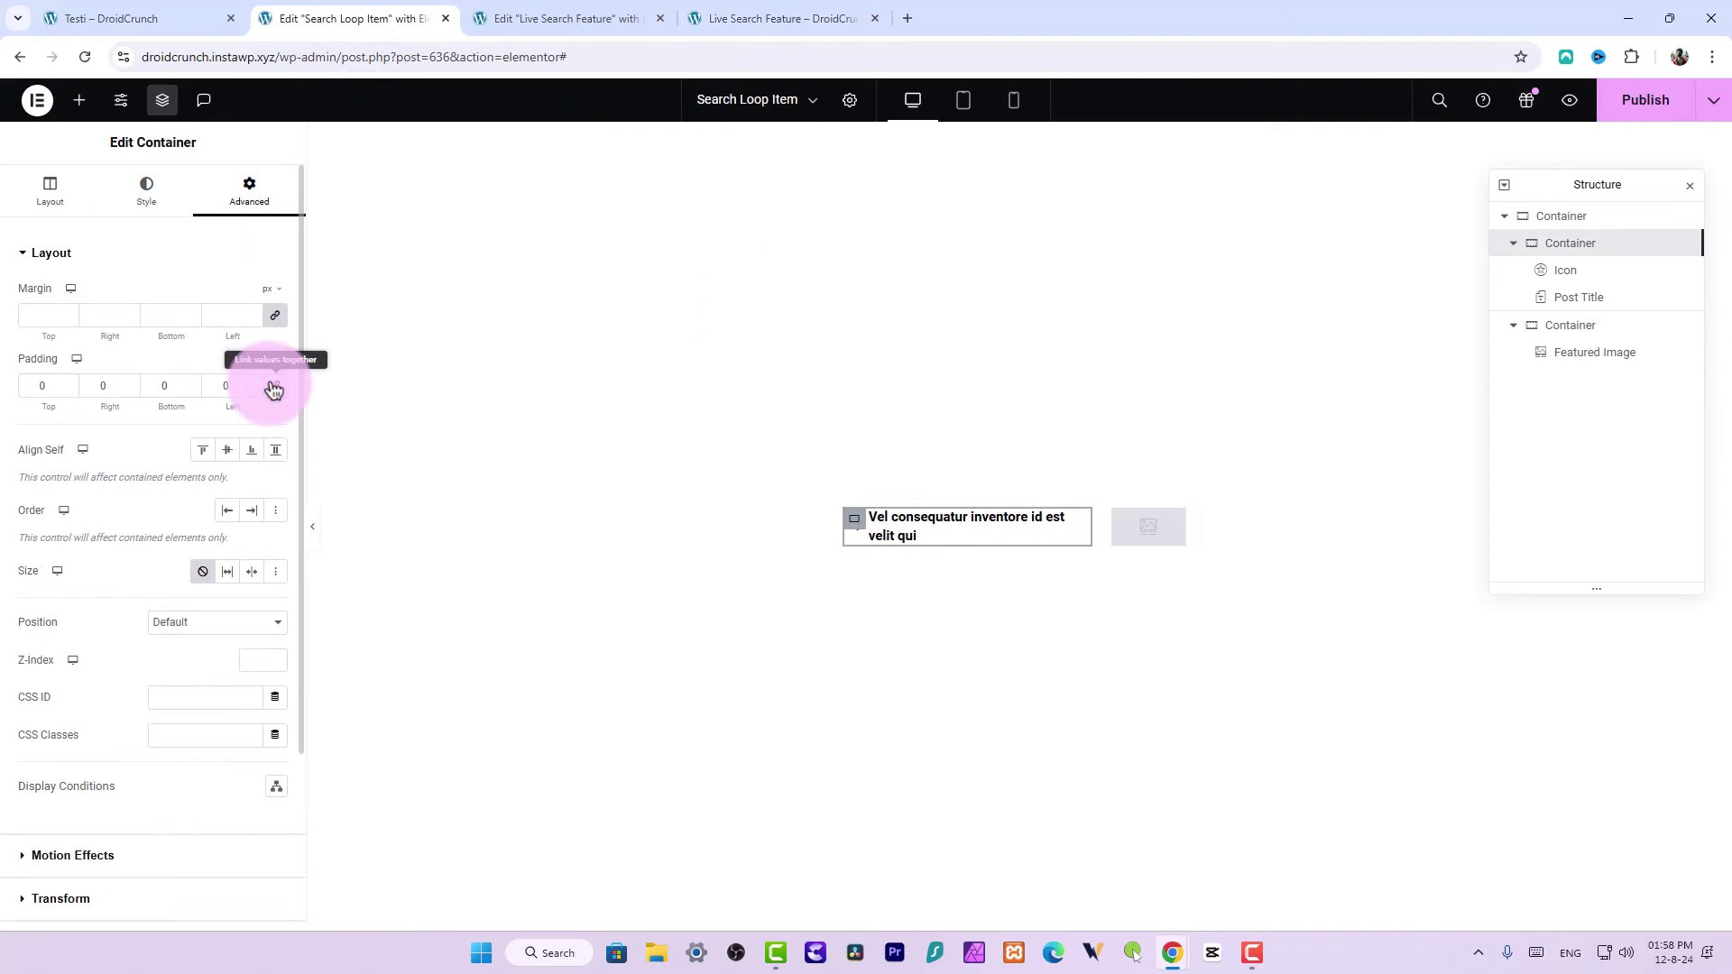
left_click(1117, 511)
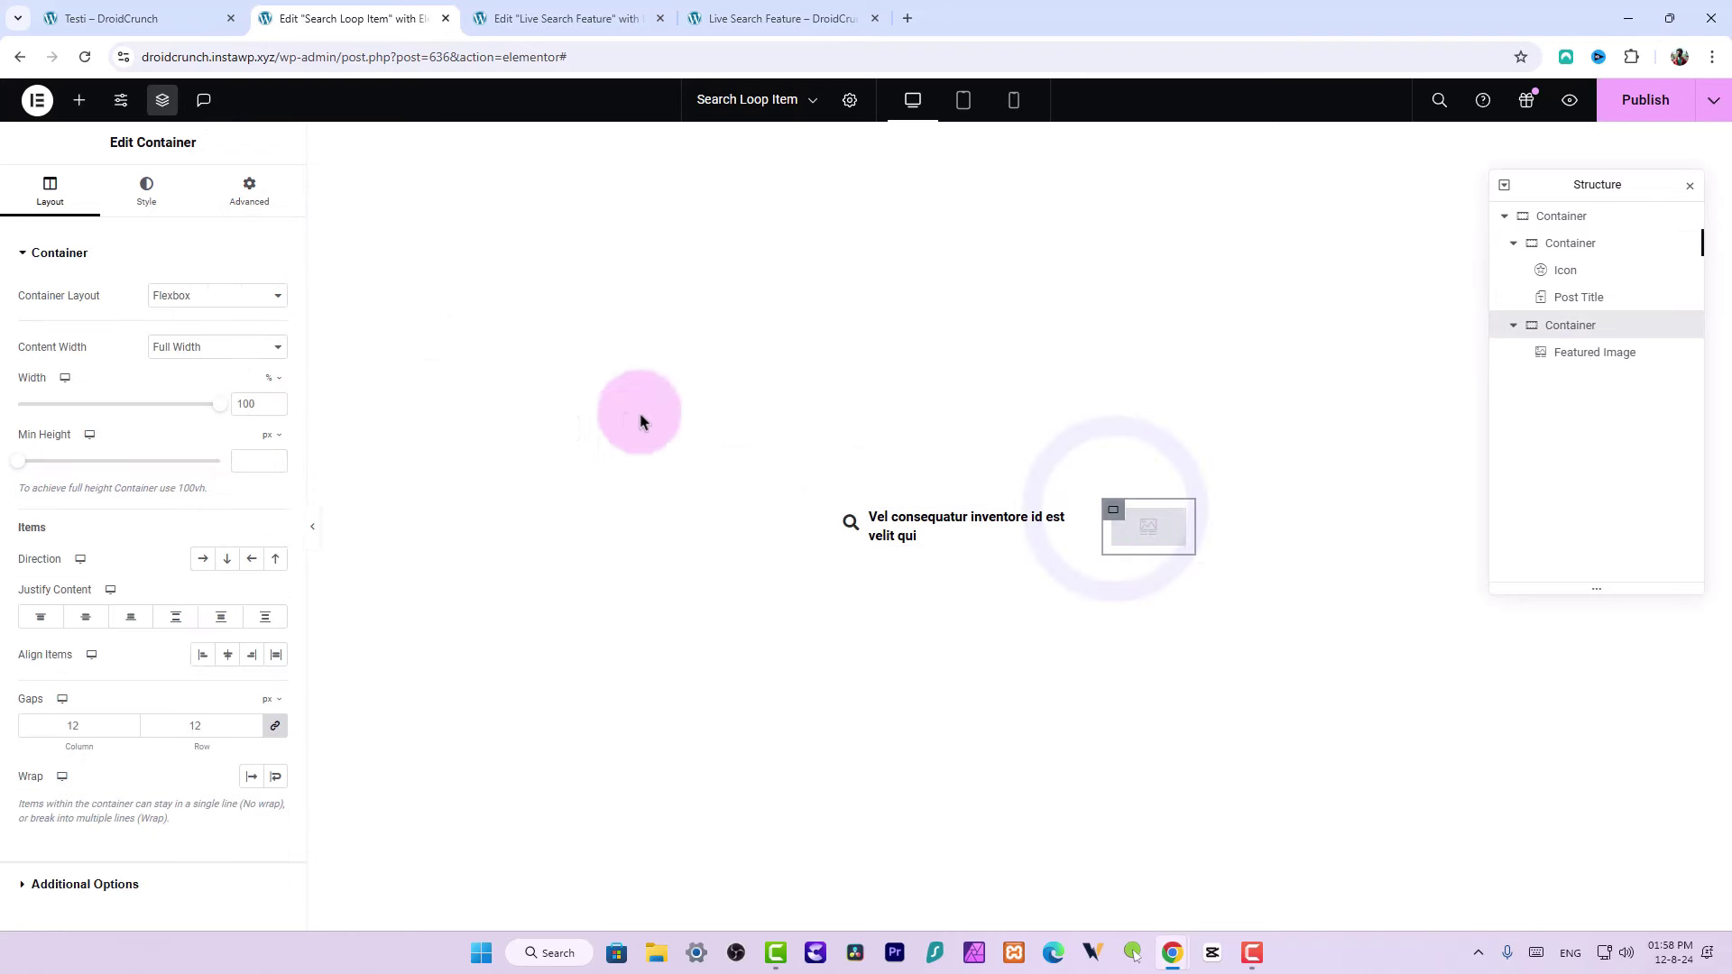
left_click(249, 190)
left_click(276, 386)
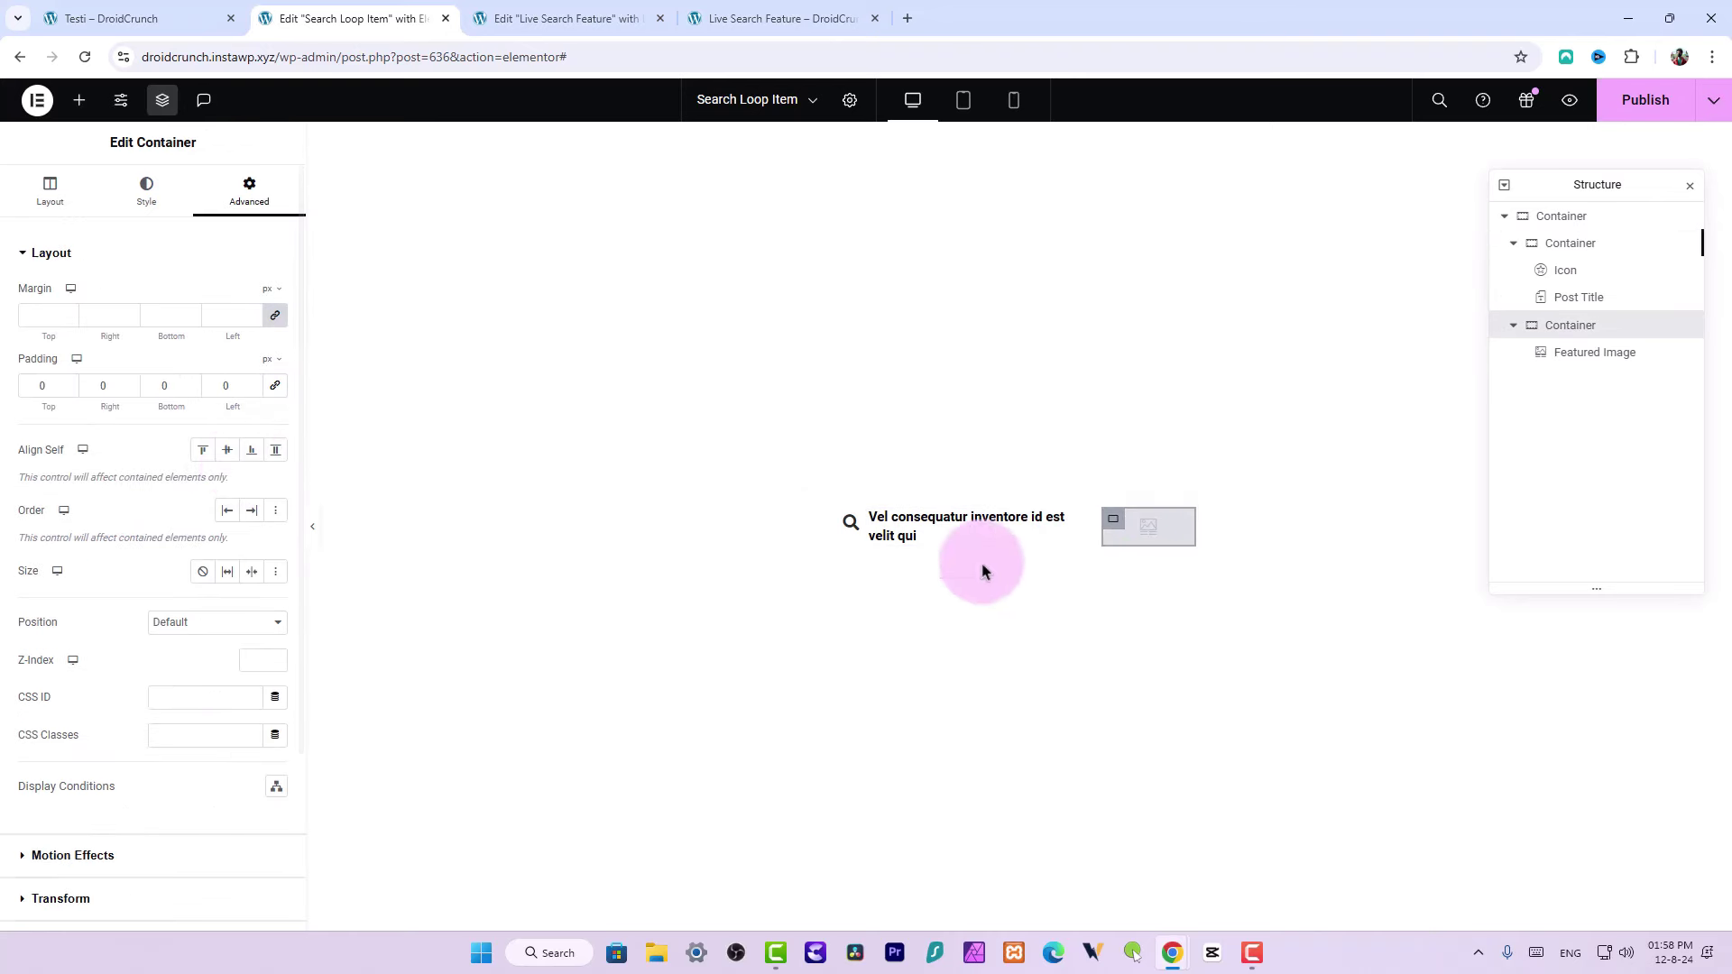
Review the outer container's advanced, style and layout settings and publish the Search Loop Item template
left_click(1010, 492)
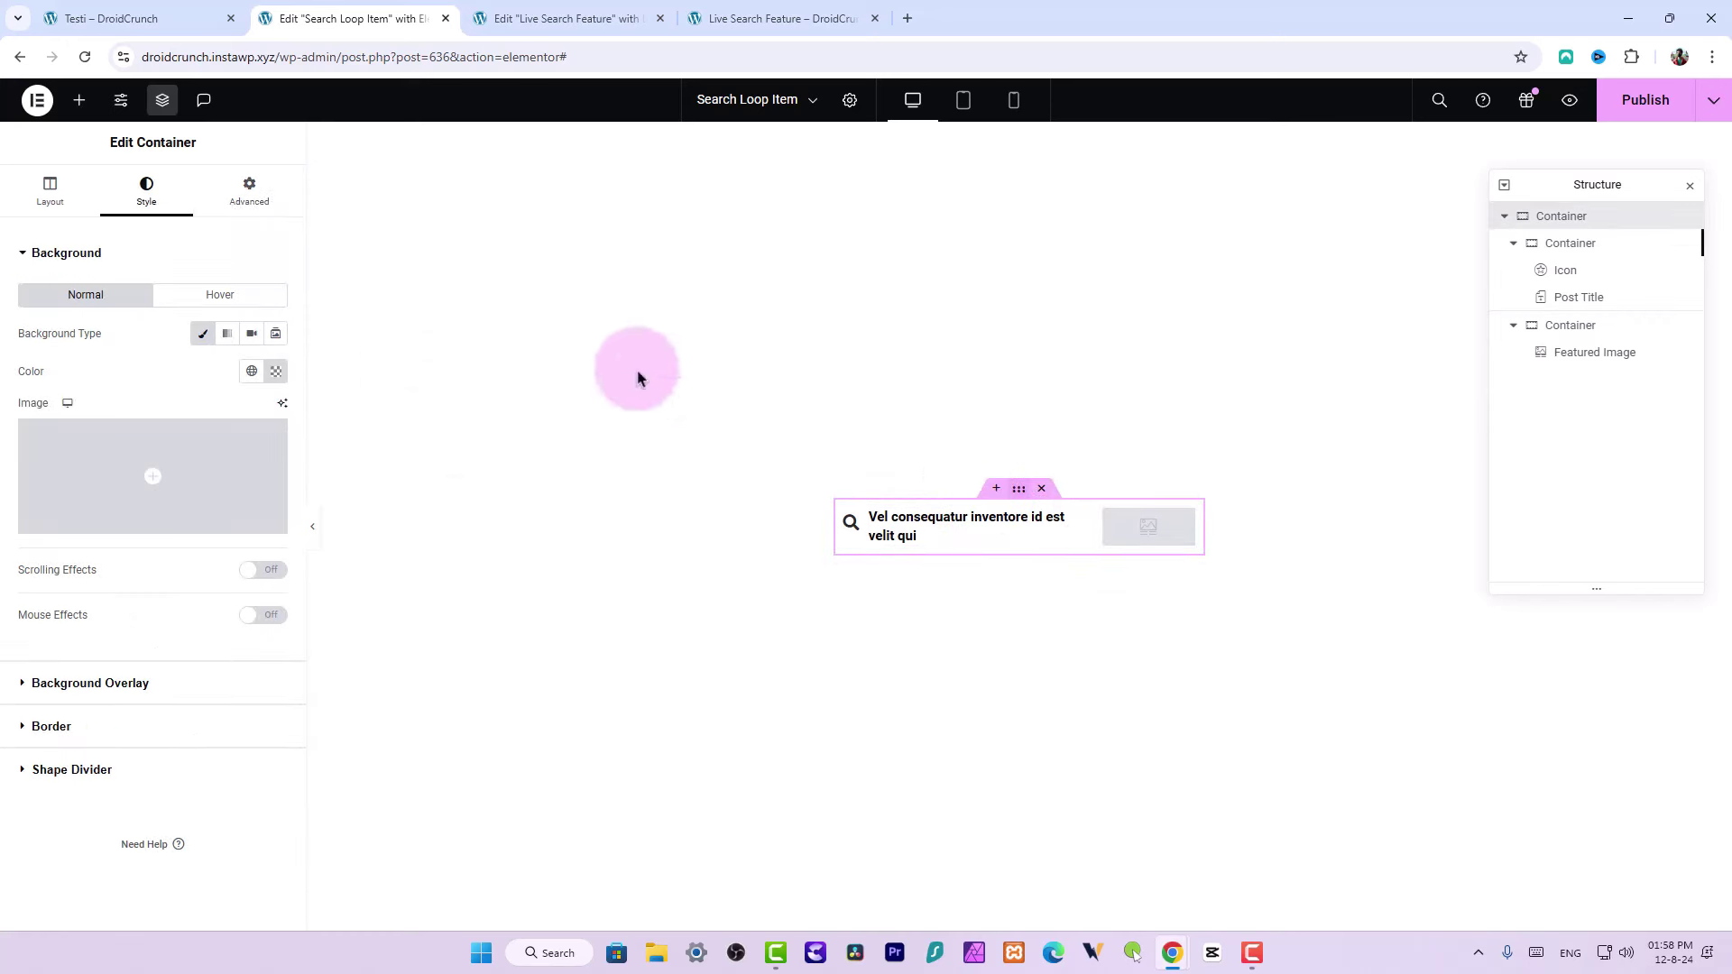
left_click(217, 196)
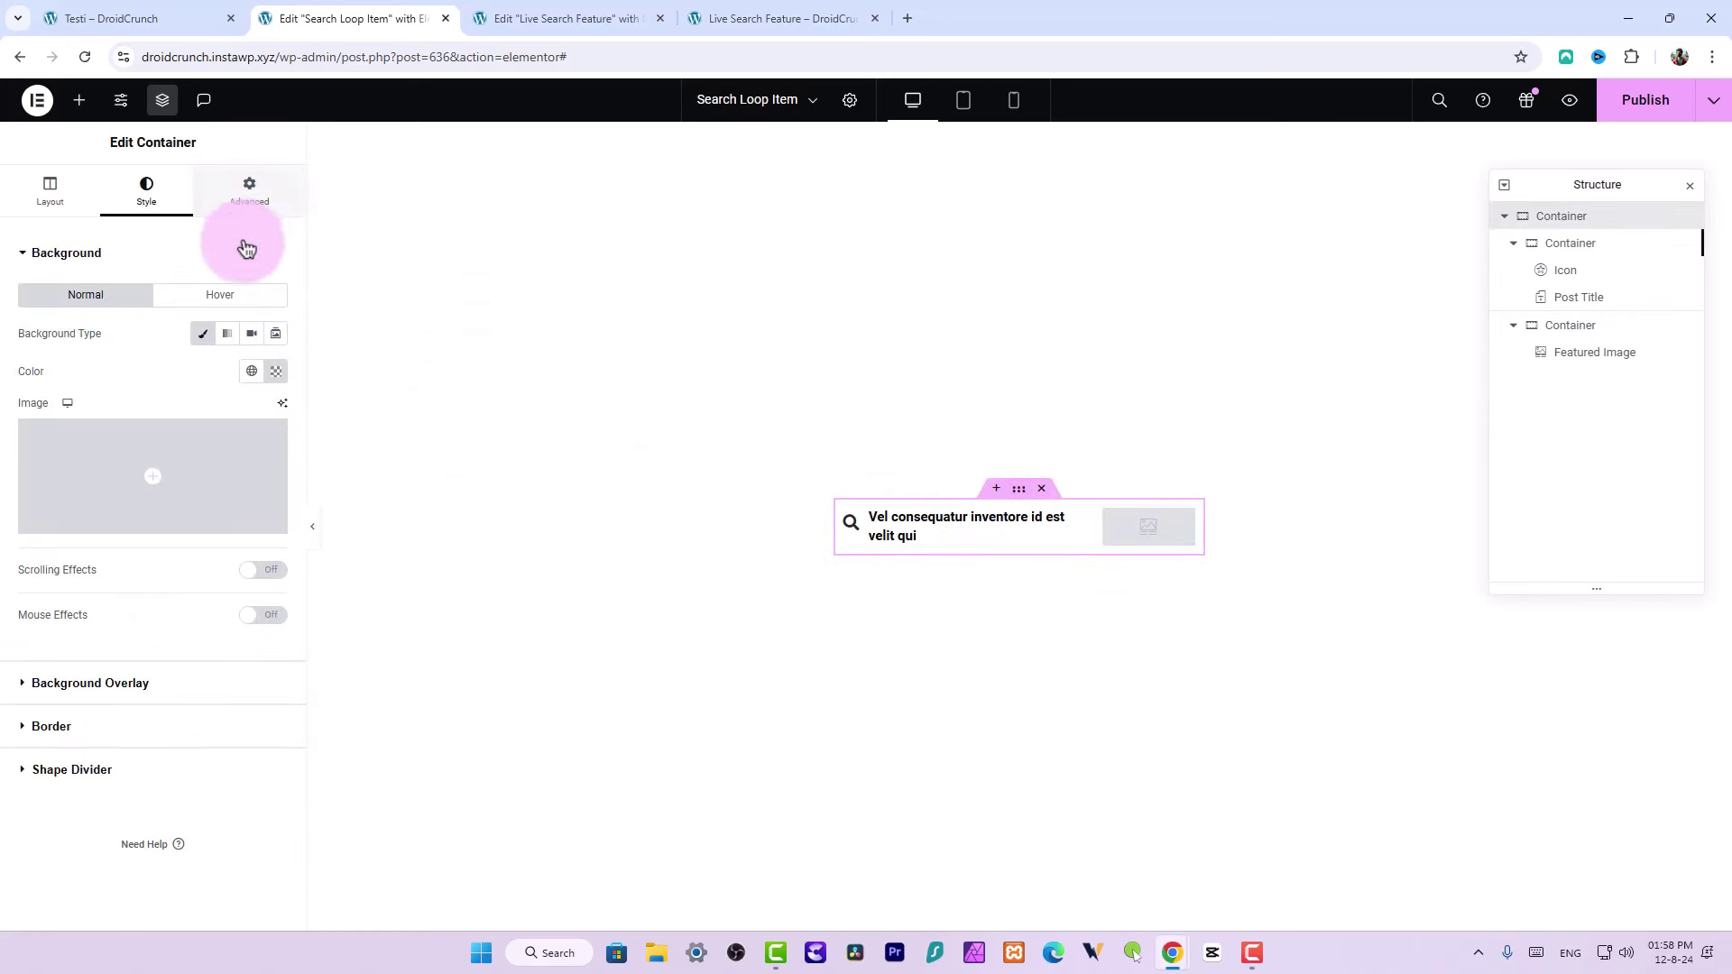
left_click(247, 192)
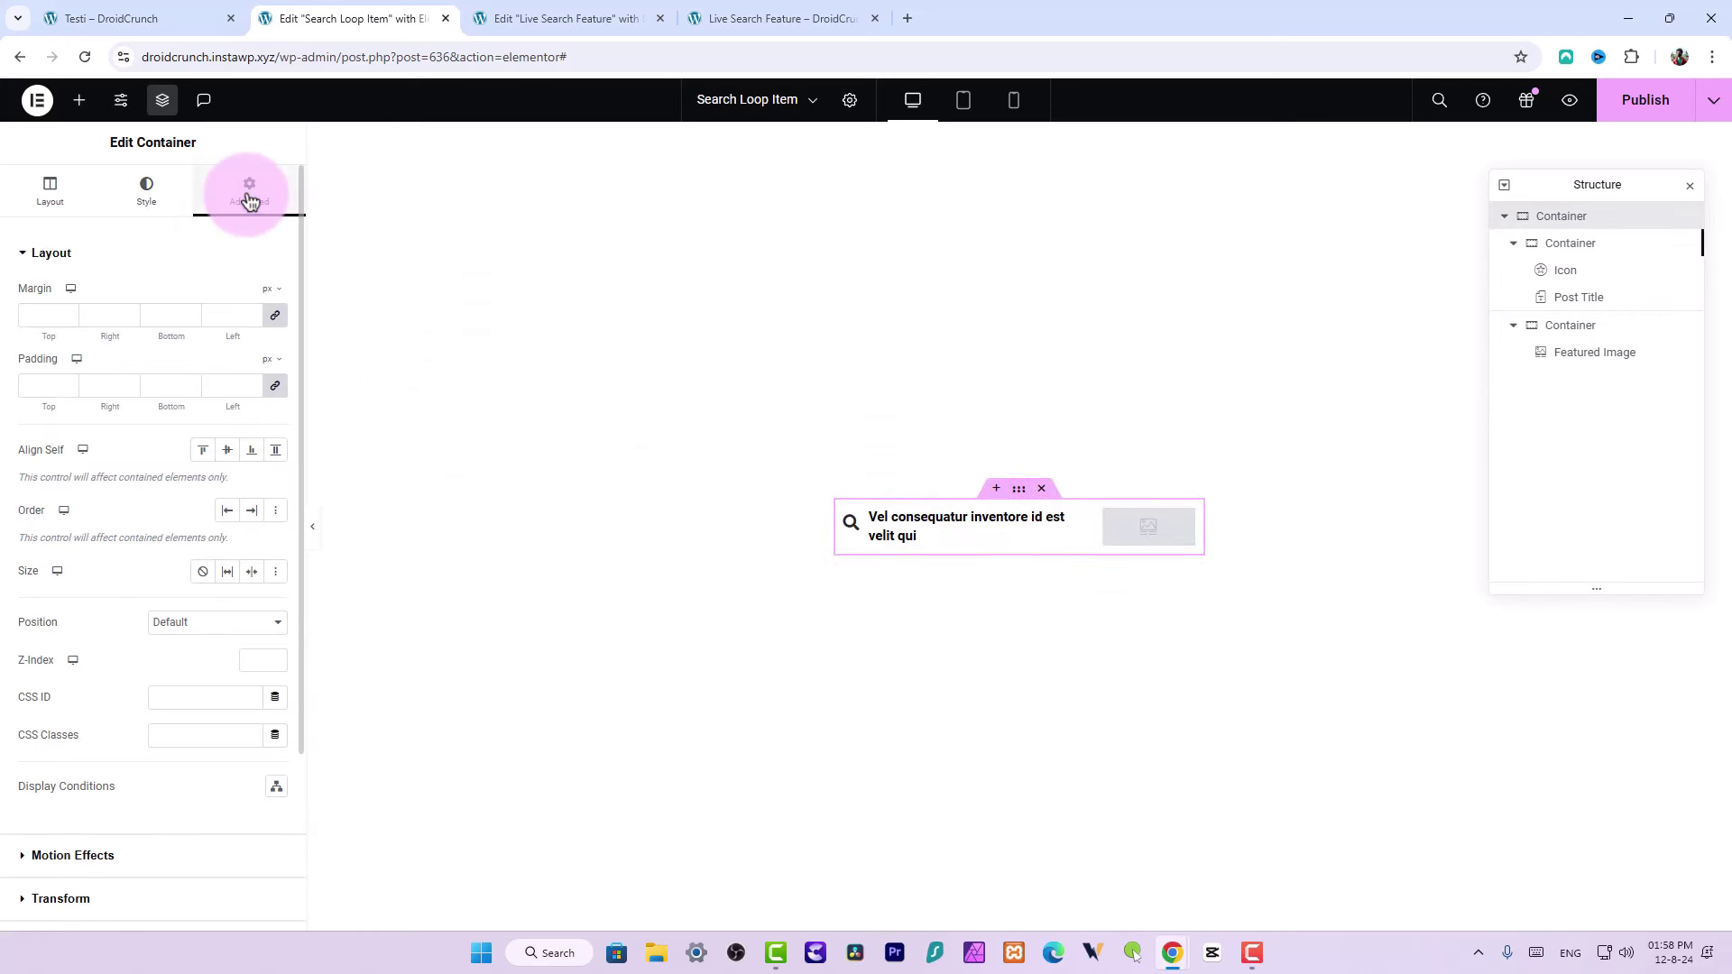
left_click(172, 186)
left_click(40, 187)
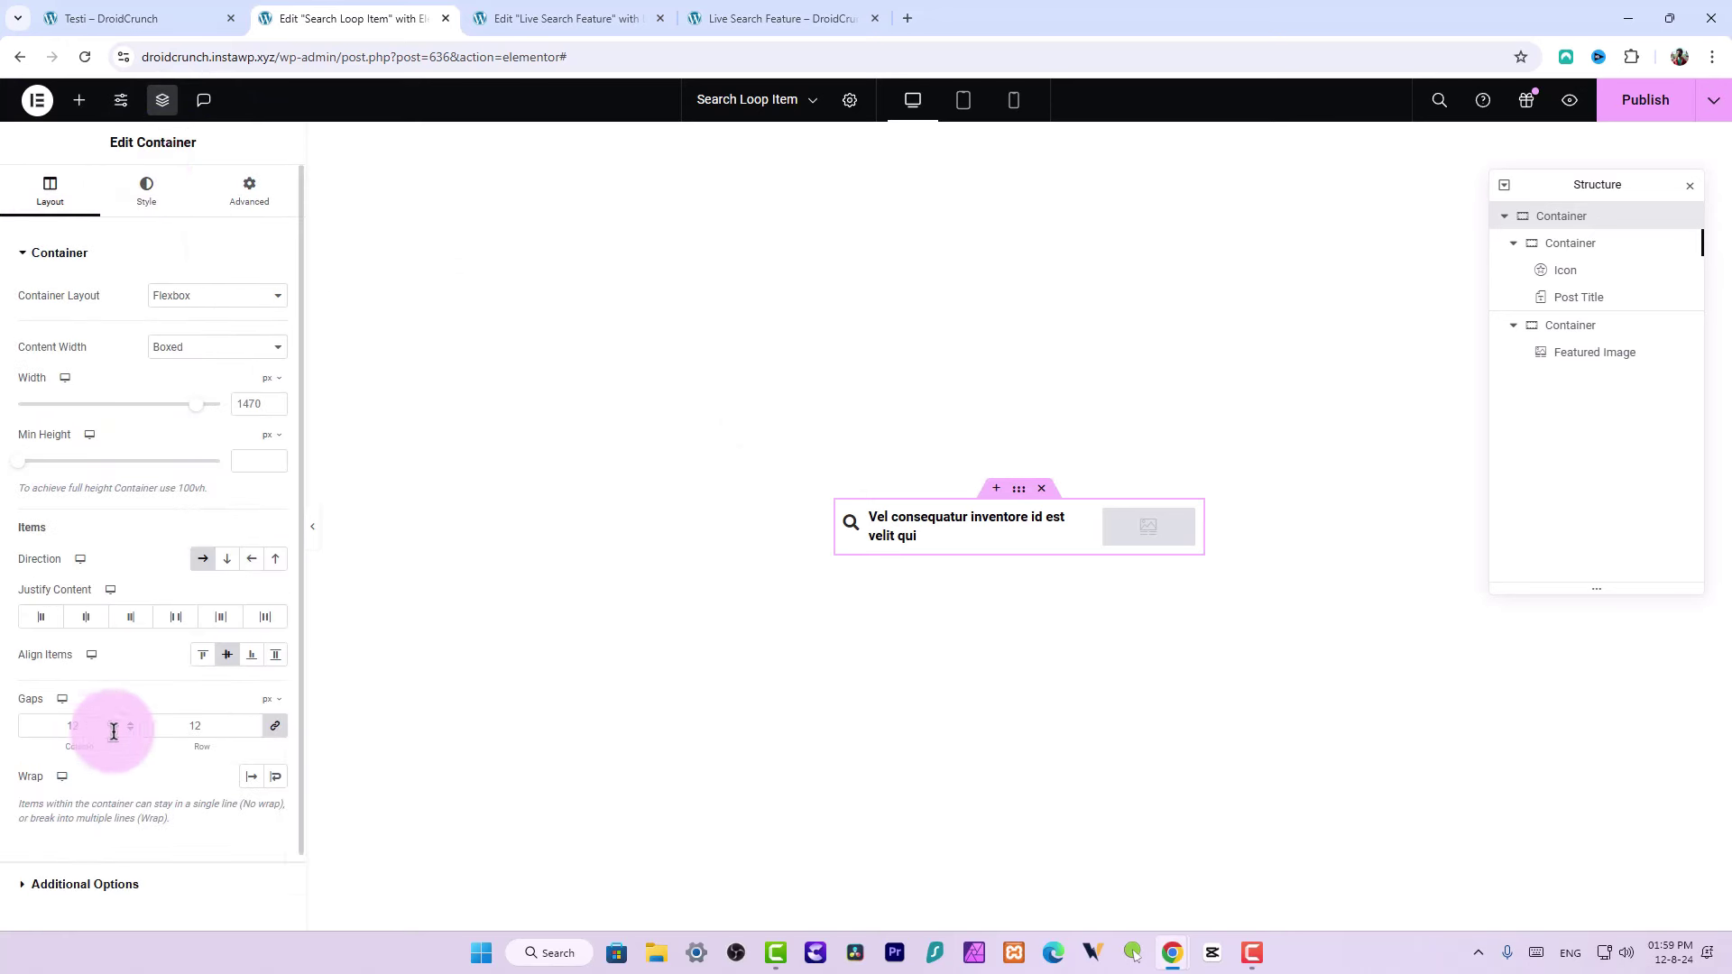
left_click(1640, 101)
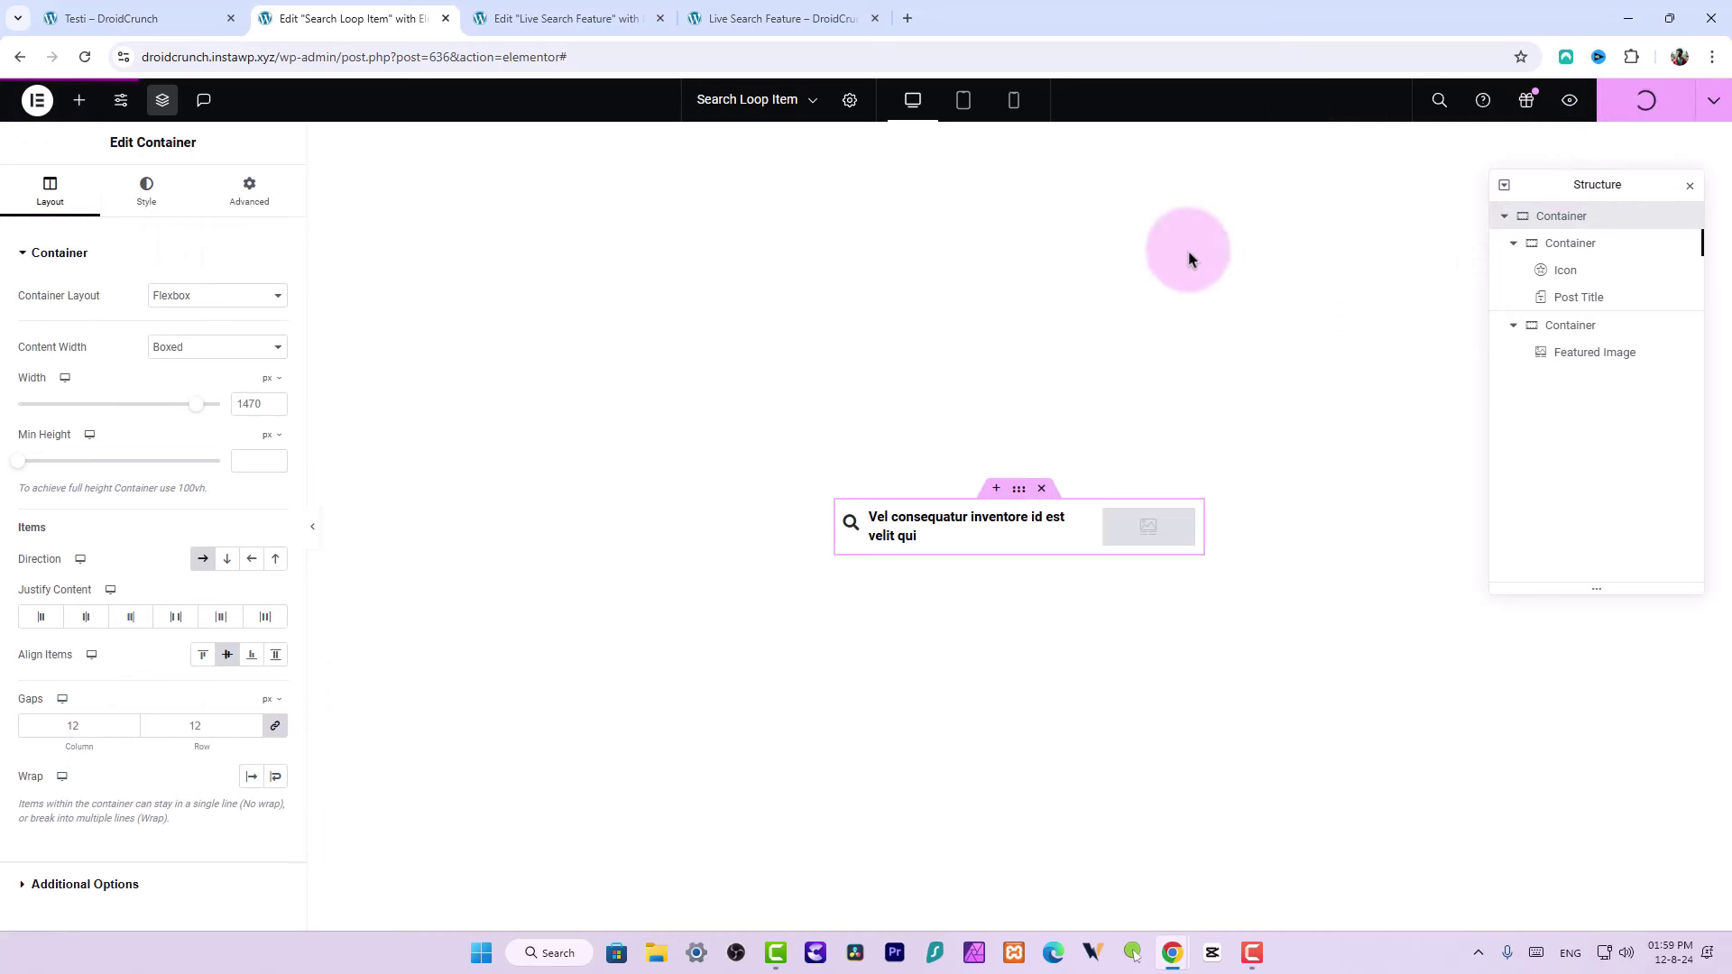
Reload the Live Search Feature preview and search for "iste" to check the spacing of the result items
left_click(727, 27)
right_click(729, 28)
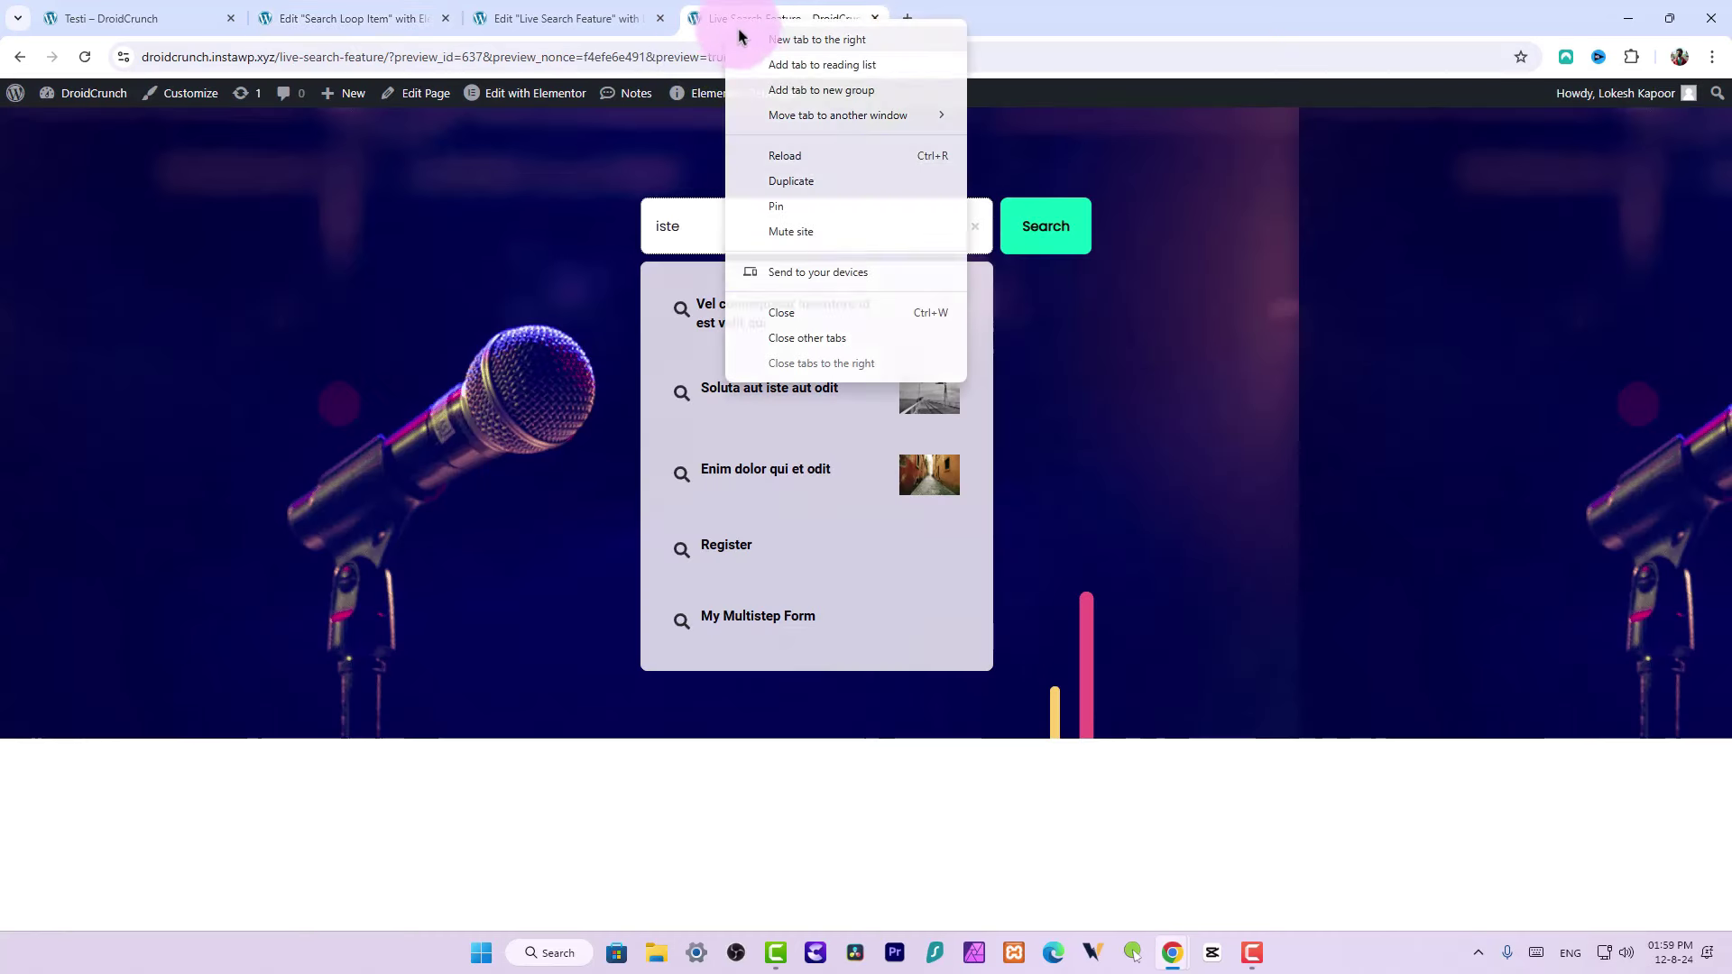
left_click(765, 158)
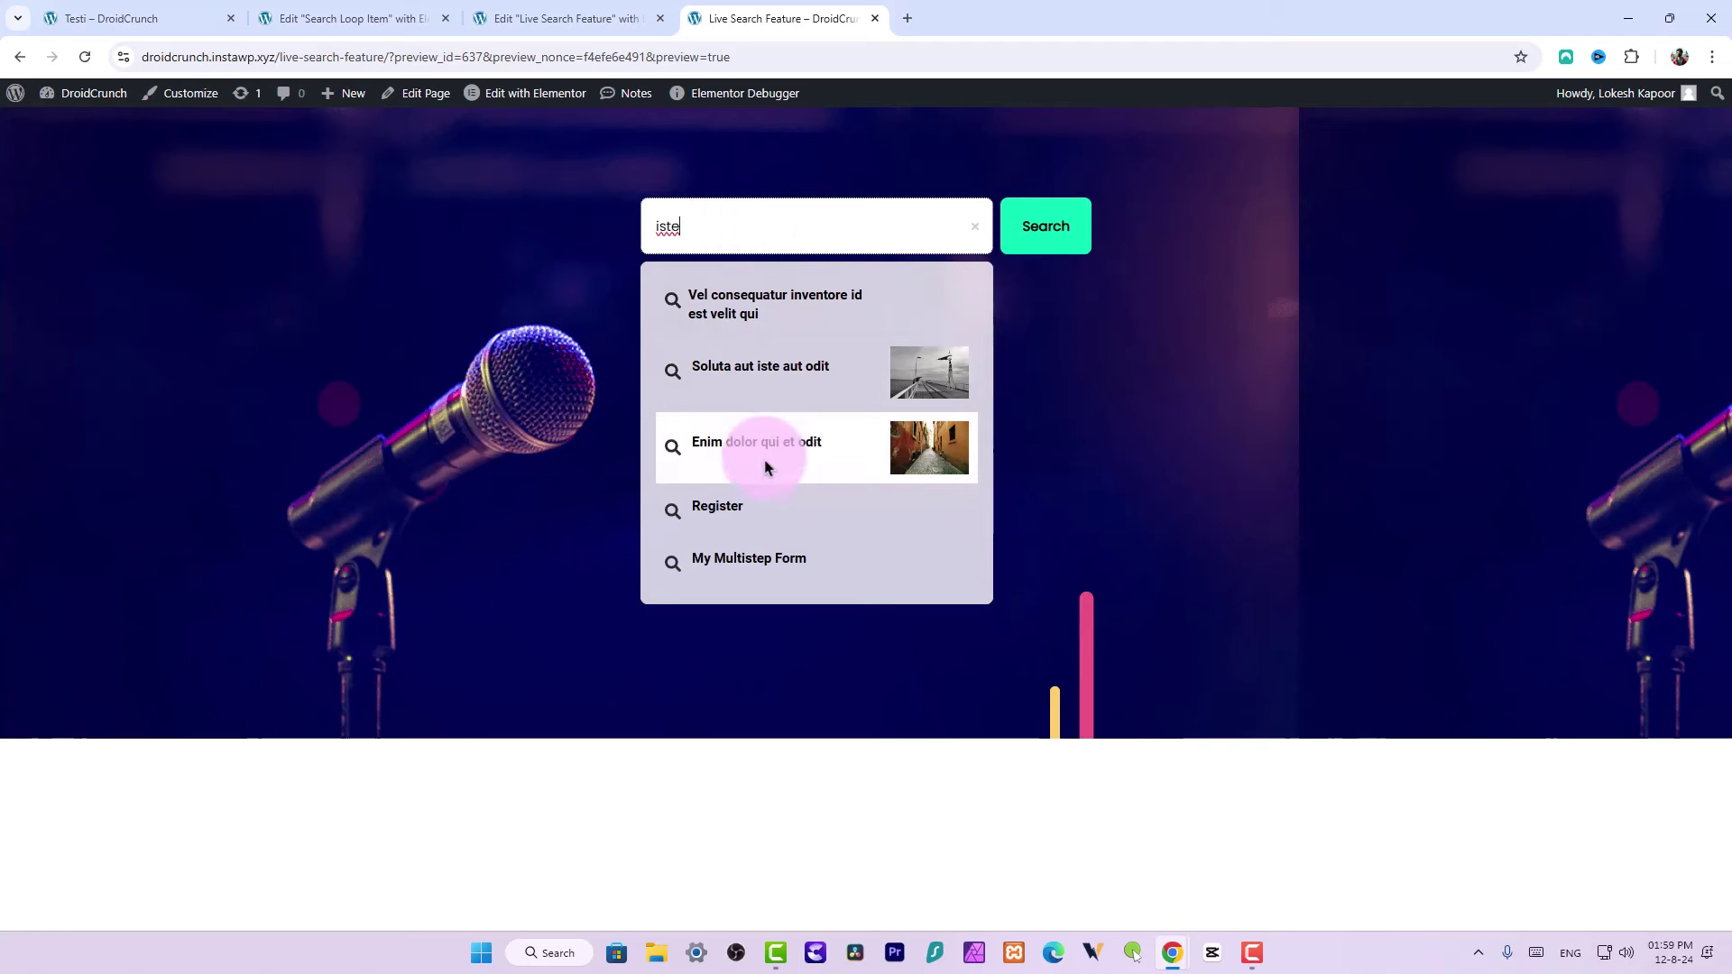
Center-align the items of the container holding the icon and post title in the Search Loop Item template and publish it
left_click(606, 13)
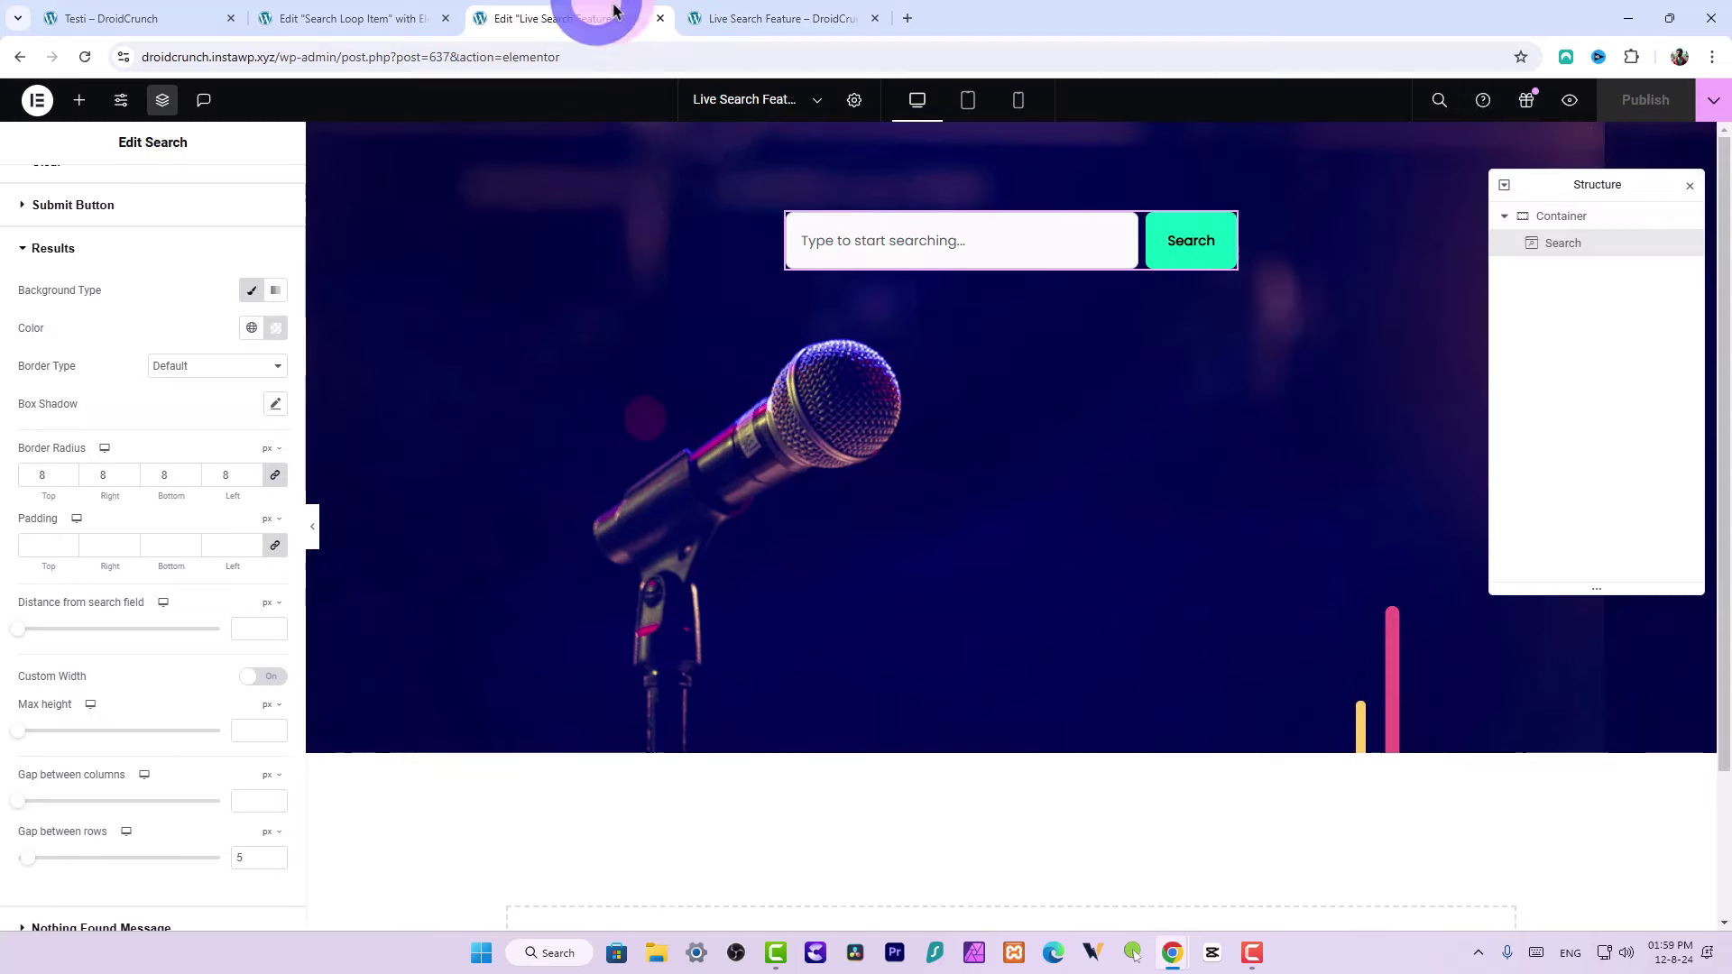
left_click(327, 20)
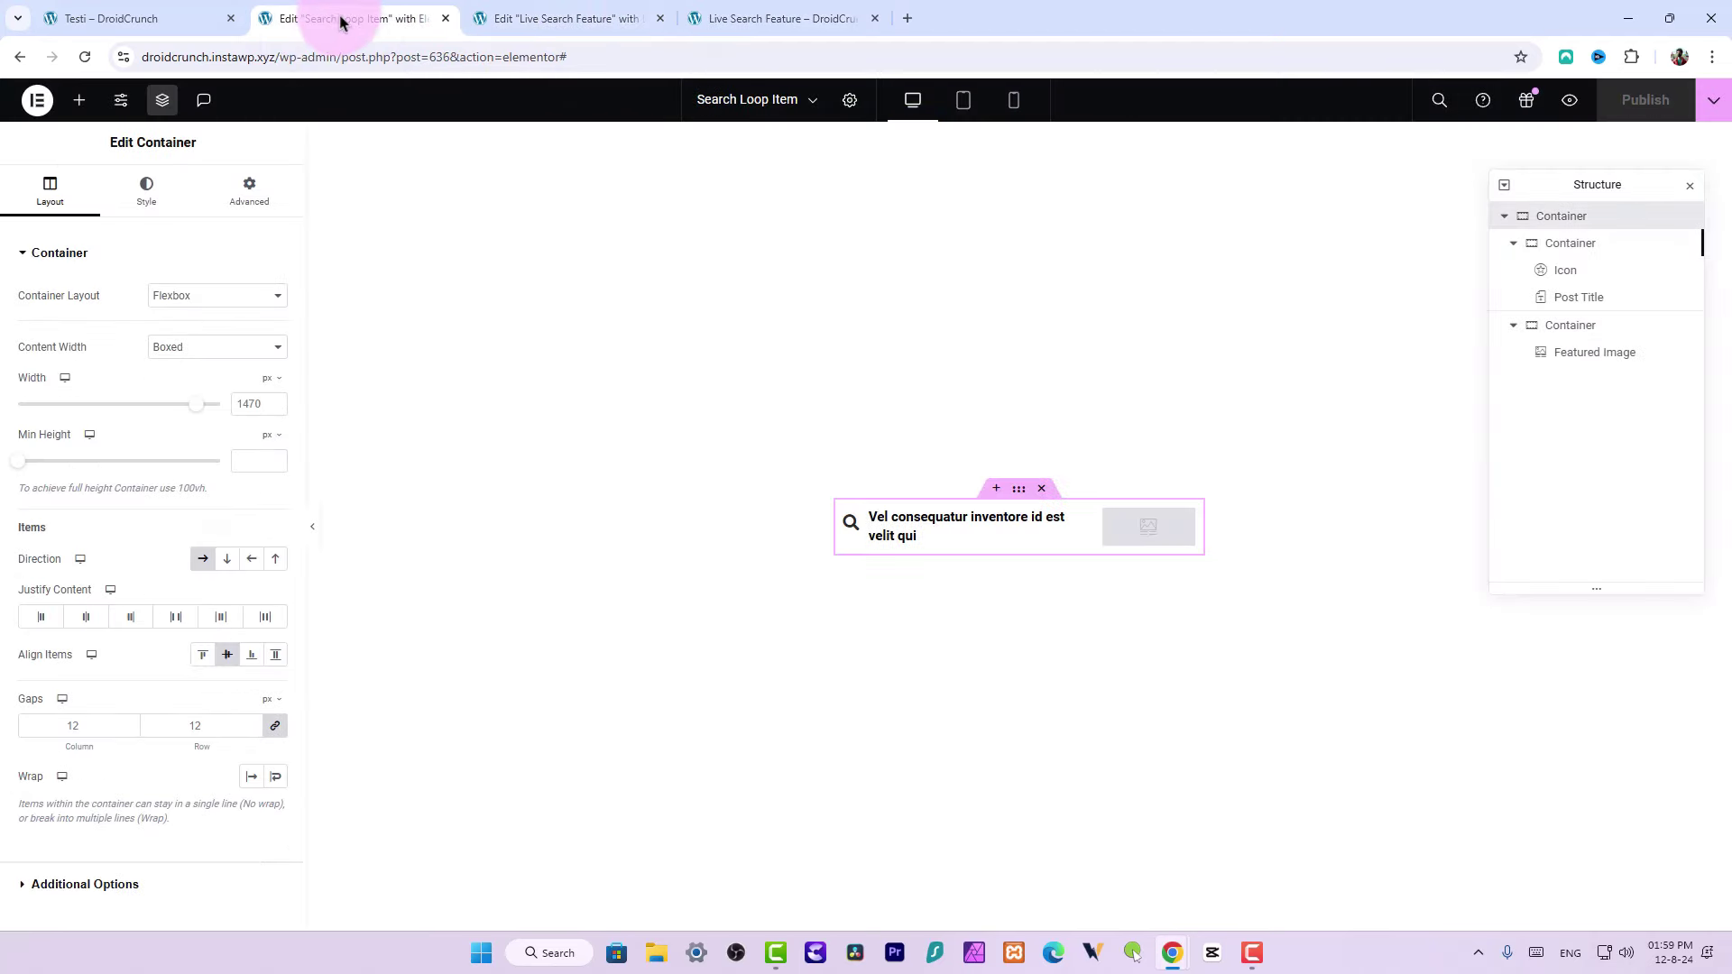
left_click(965, 537)
left_click(862, 520)
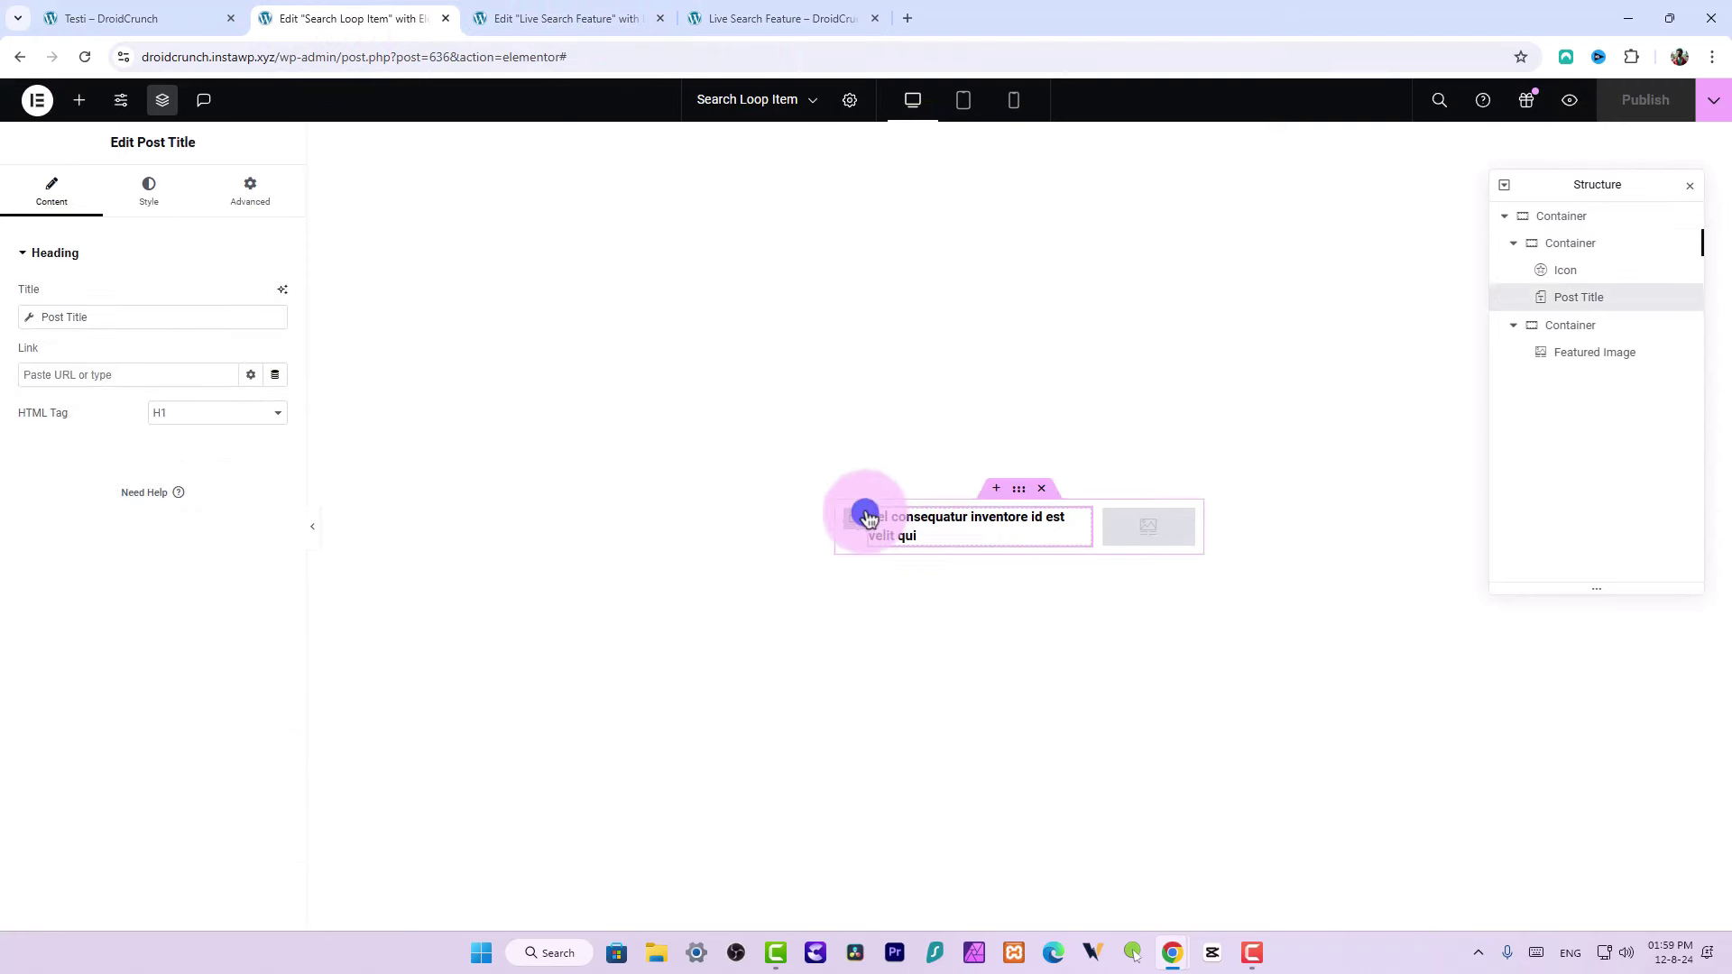
left_click(52, 180)
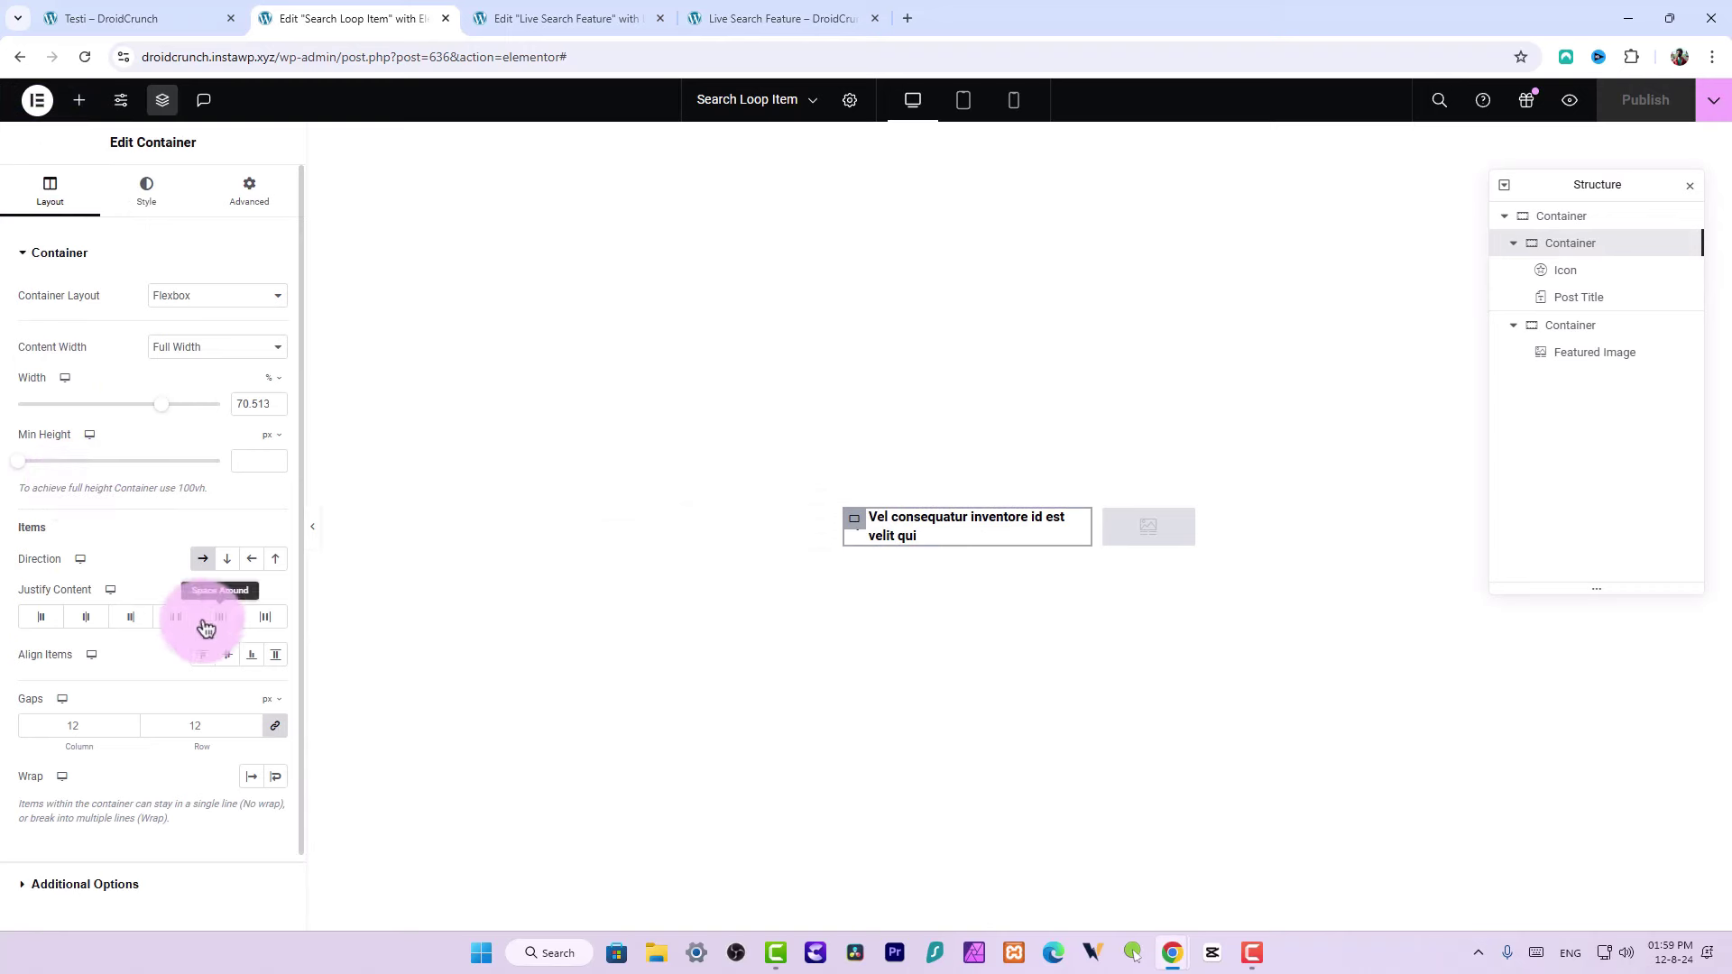
left_click(227, 656)
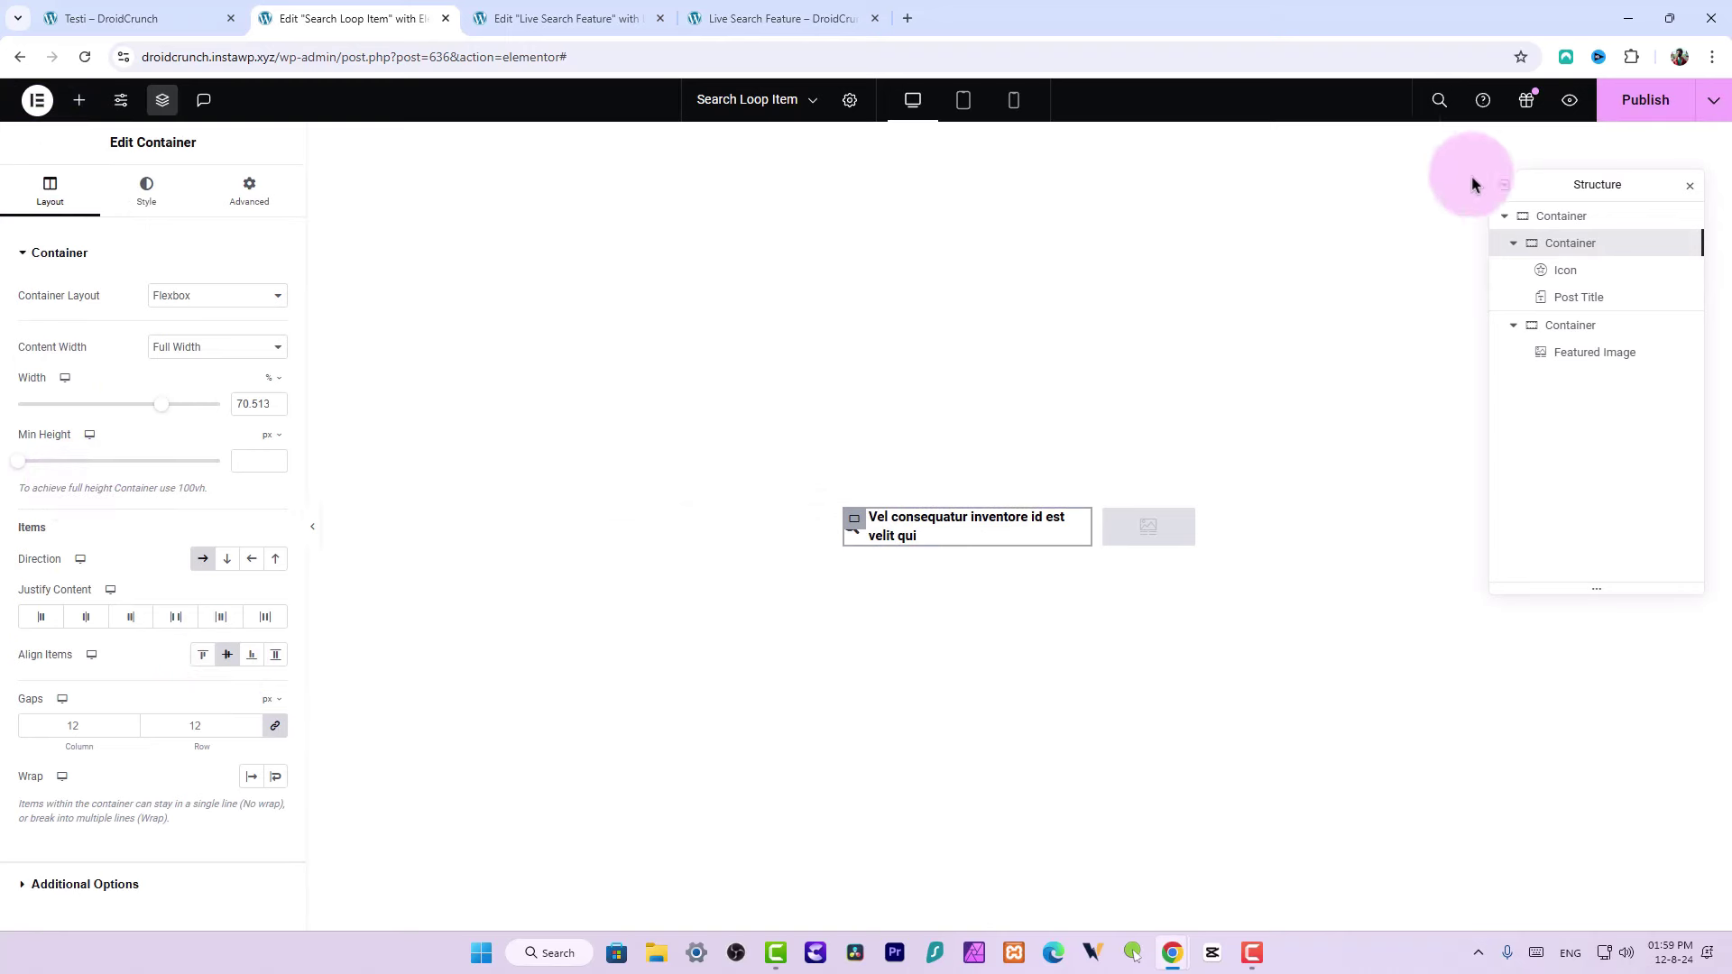
left_click(1613, 101)
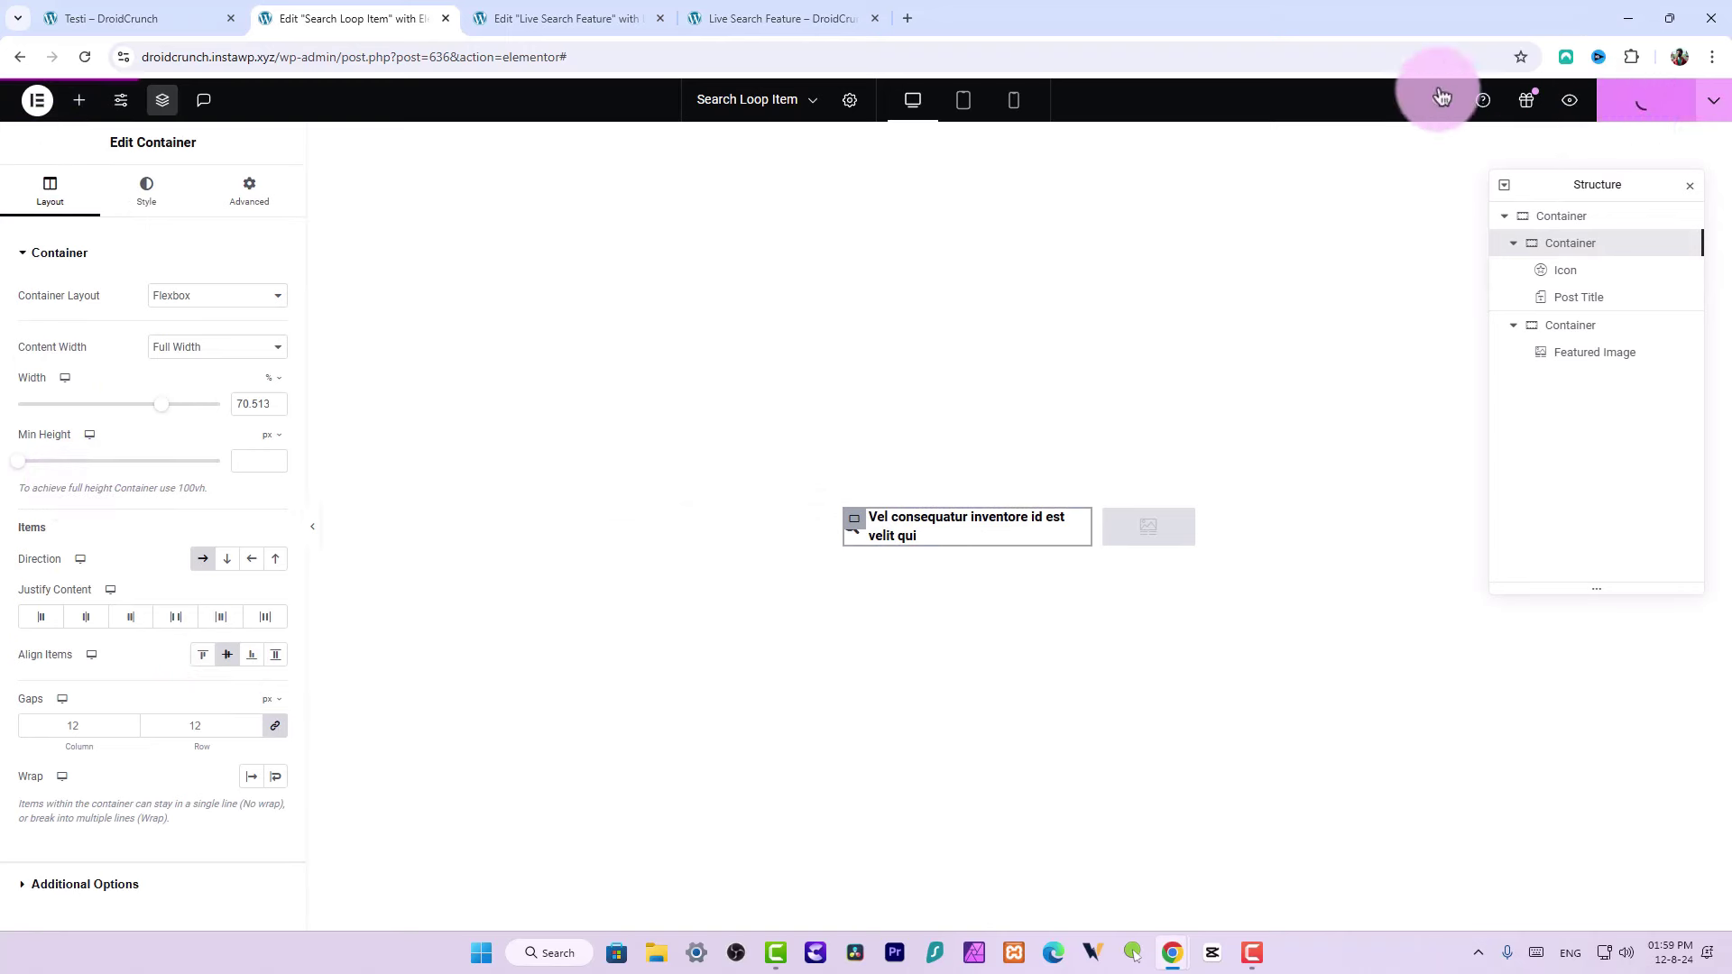
Load the Live Search Feature page without preview parameters and search for "iste" to check the icon and title alignment
left_click(787, 19)
left_click_drag(380, 63, 1075, 96)
key("BackSpace")
key("Return")
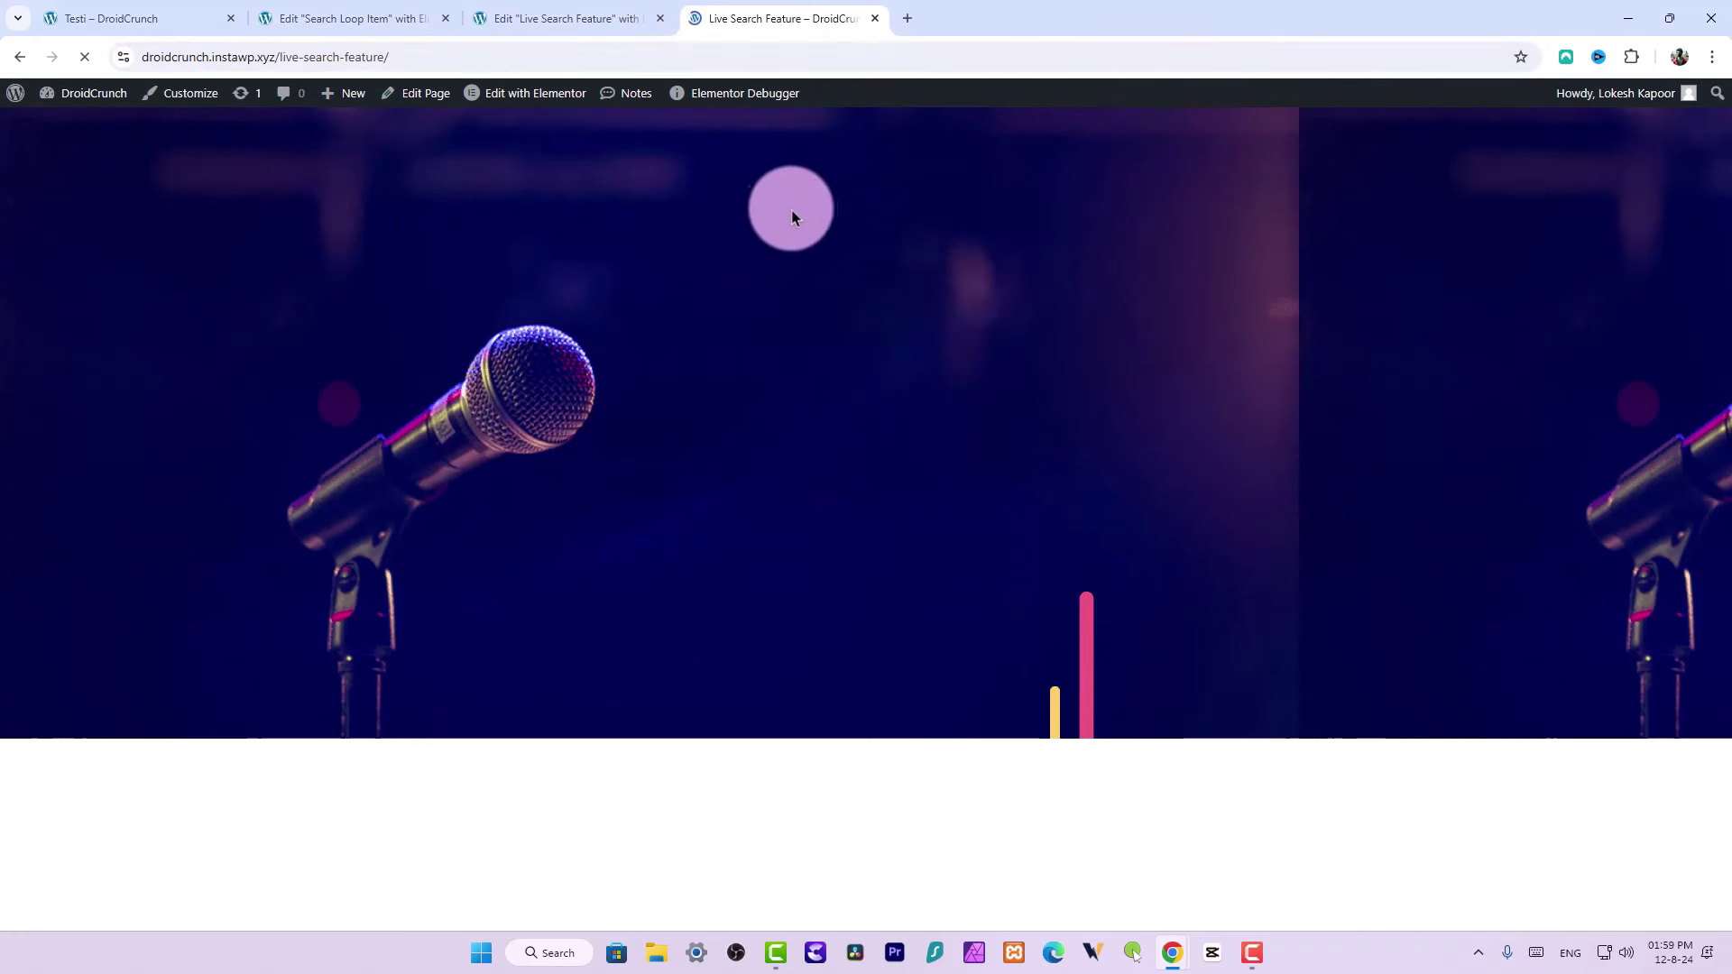
left_click(769, 233)
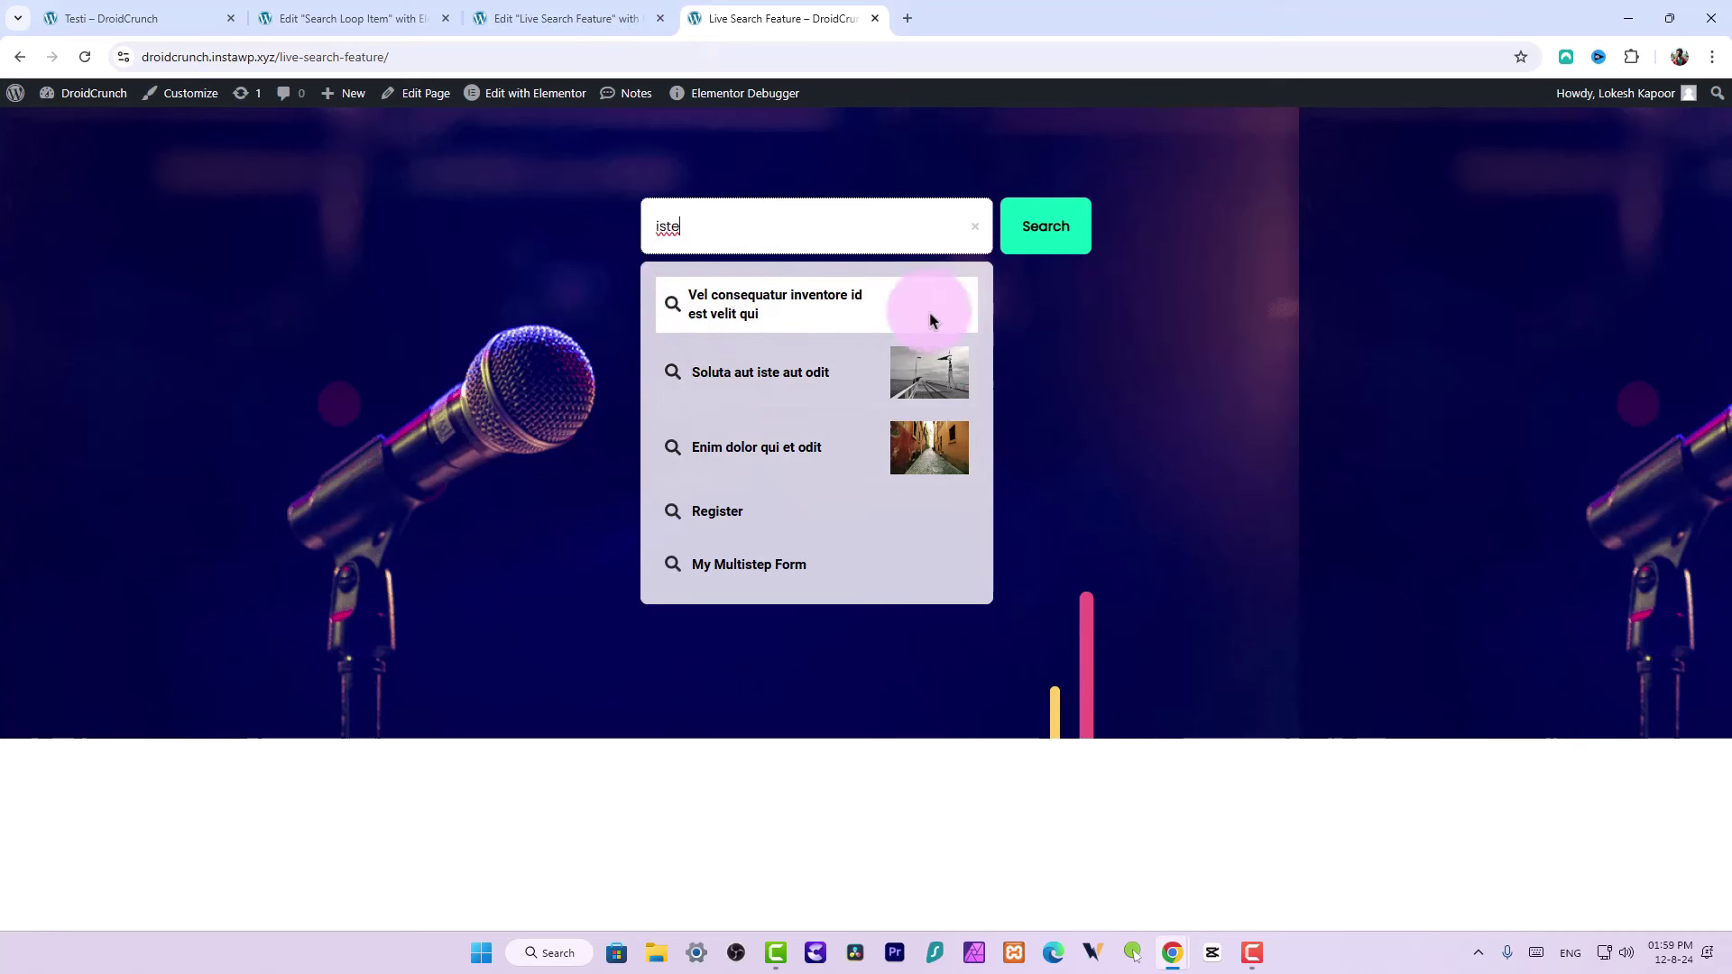
Set the border radius of the outer container in the Search Loop Item template to 8 px on all corners and publish it
left_click(420, 16)
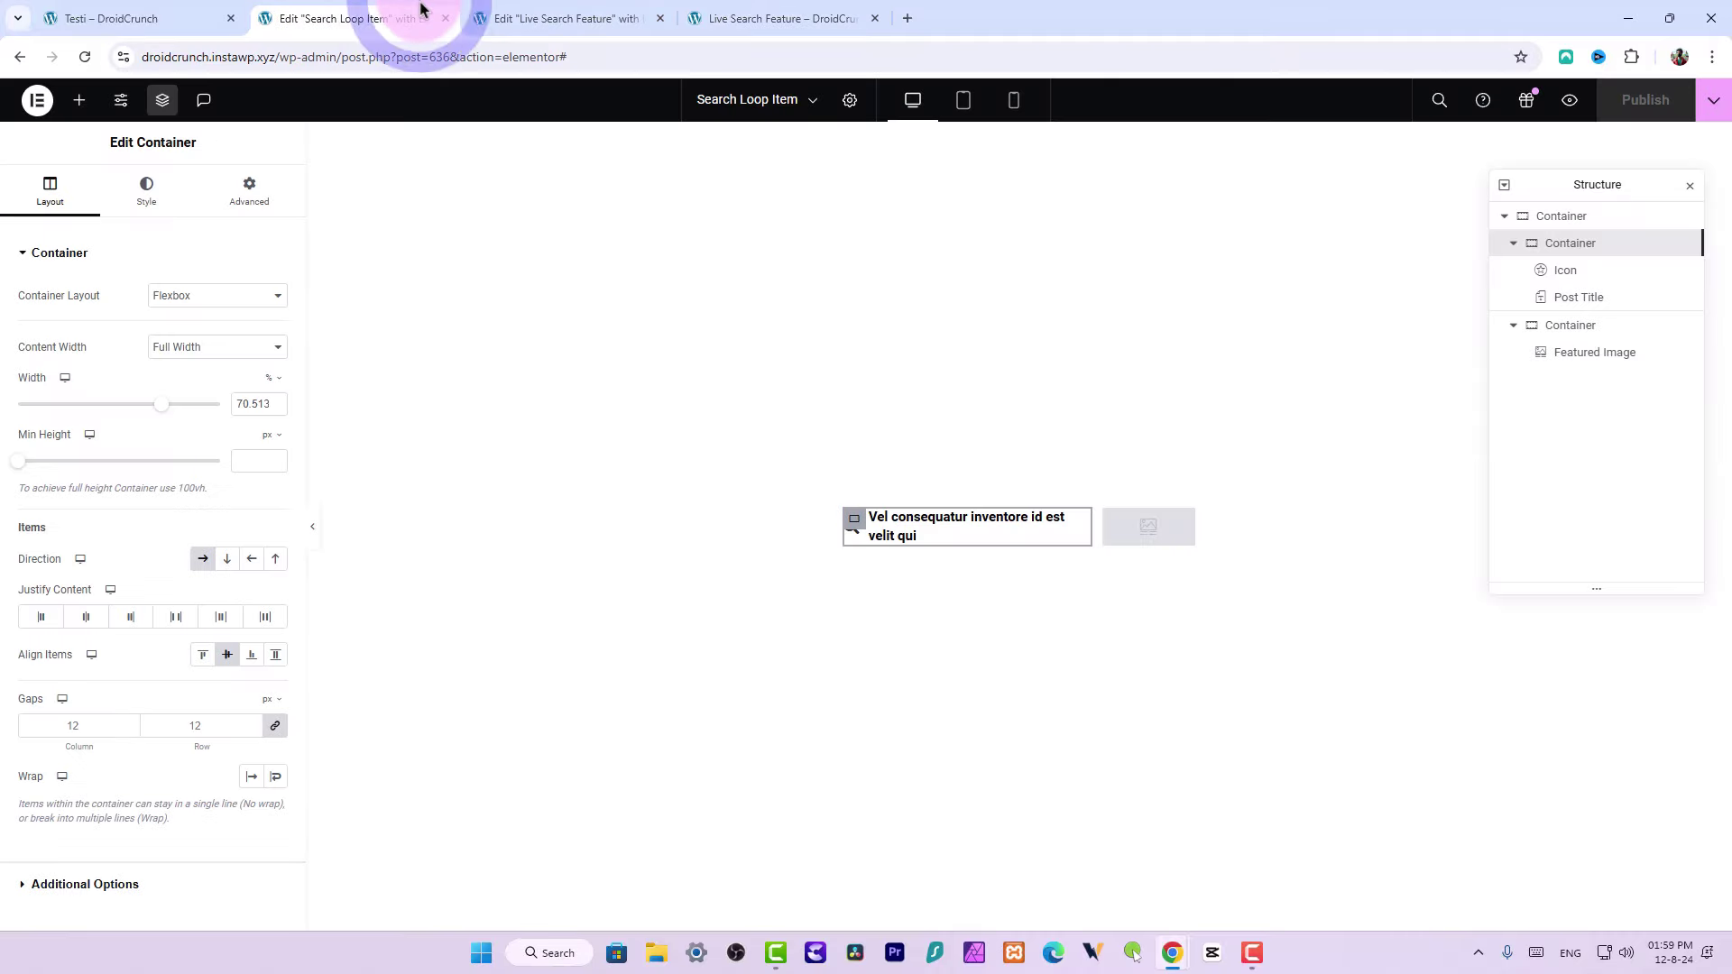
left_click(1018, 492)
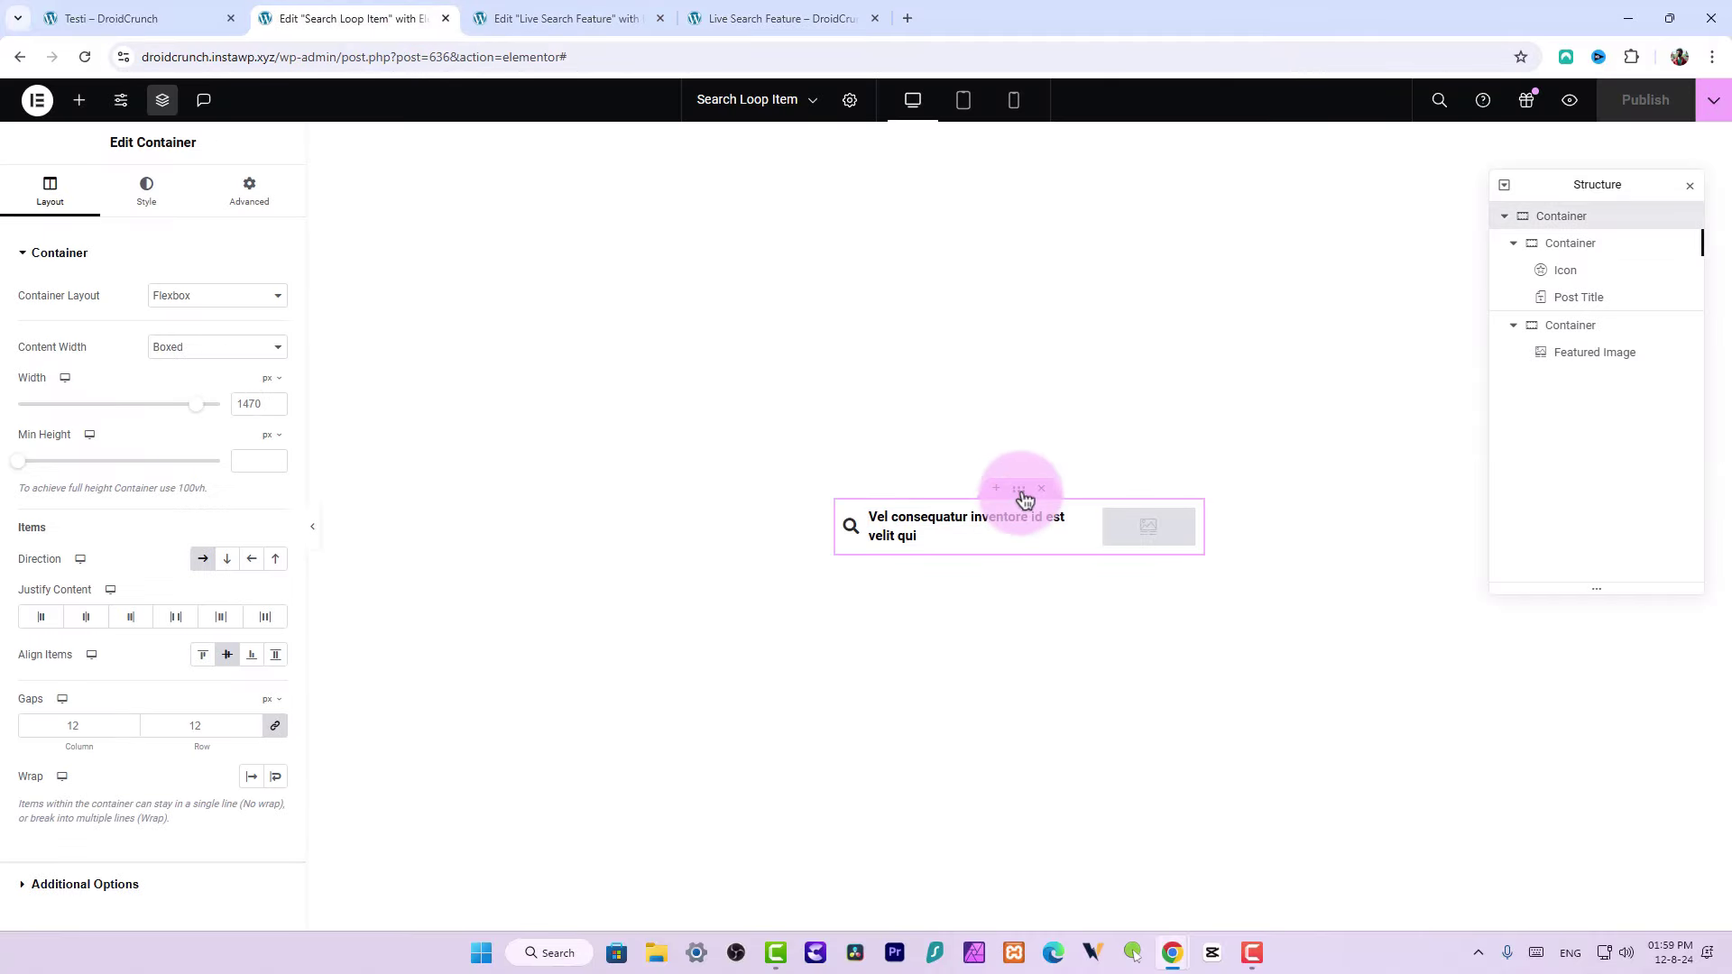
left_click(176, 185)
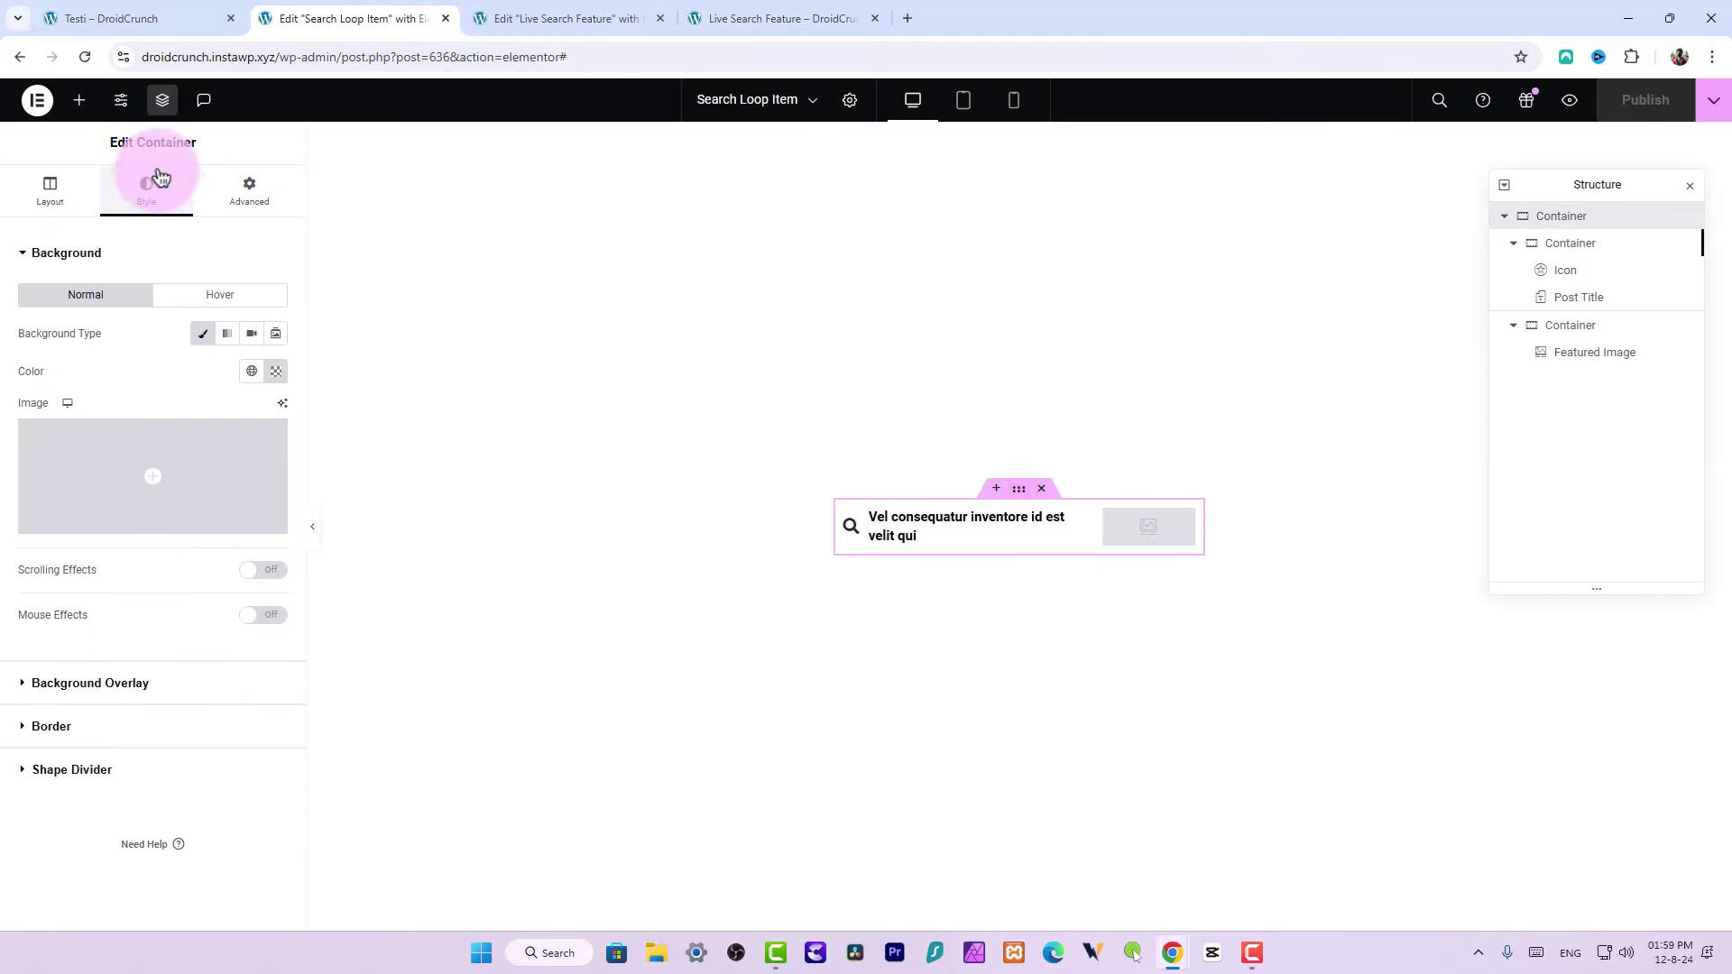
left_click(102, 725)
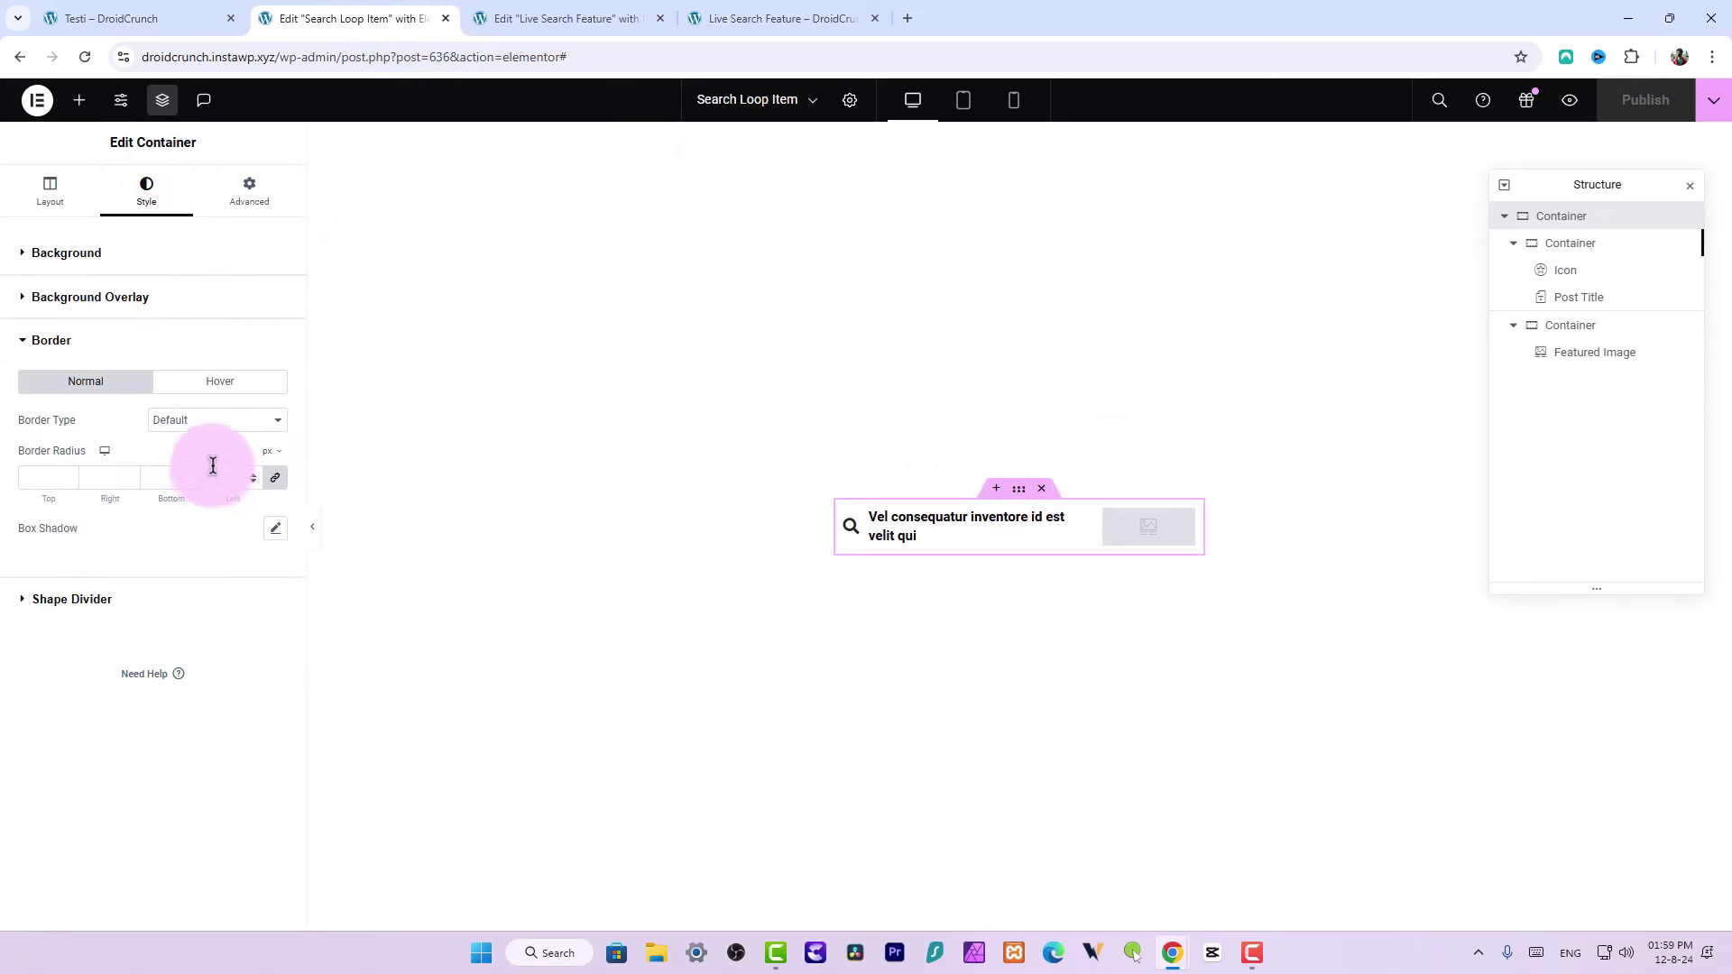
left_click(30, 474)
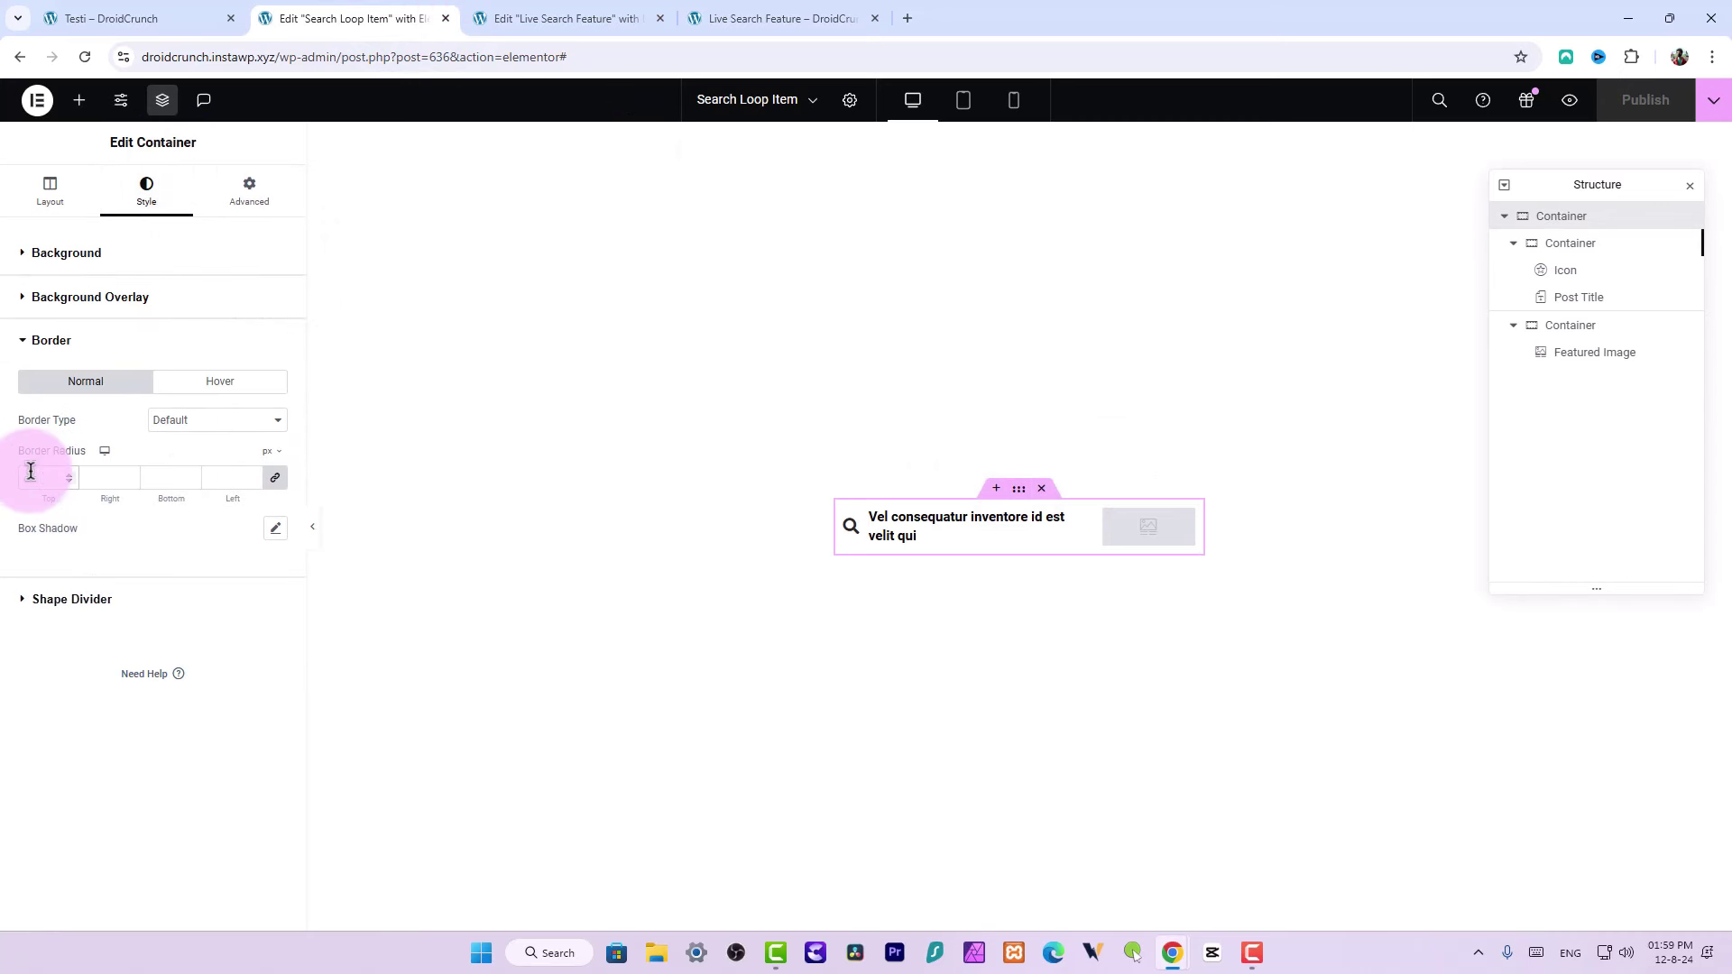
type("8")
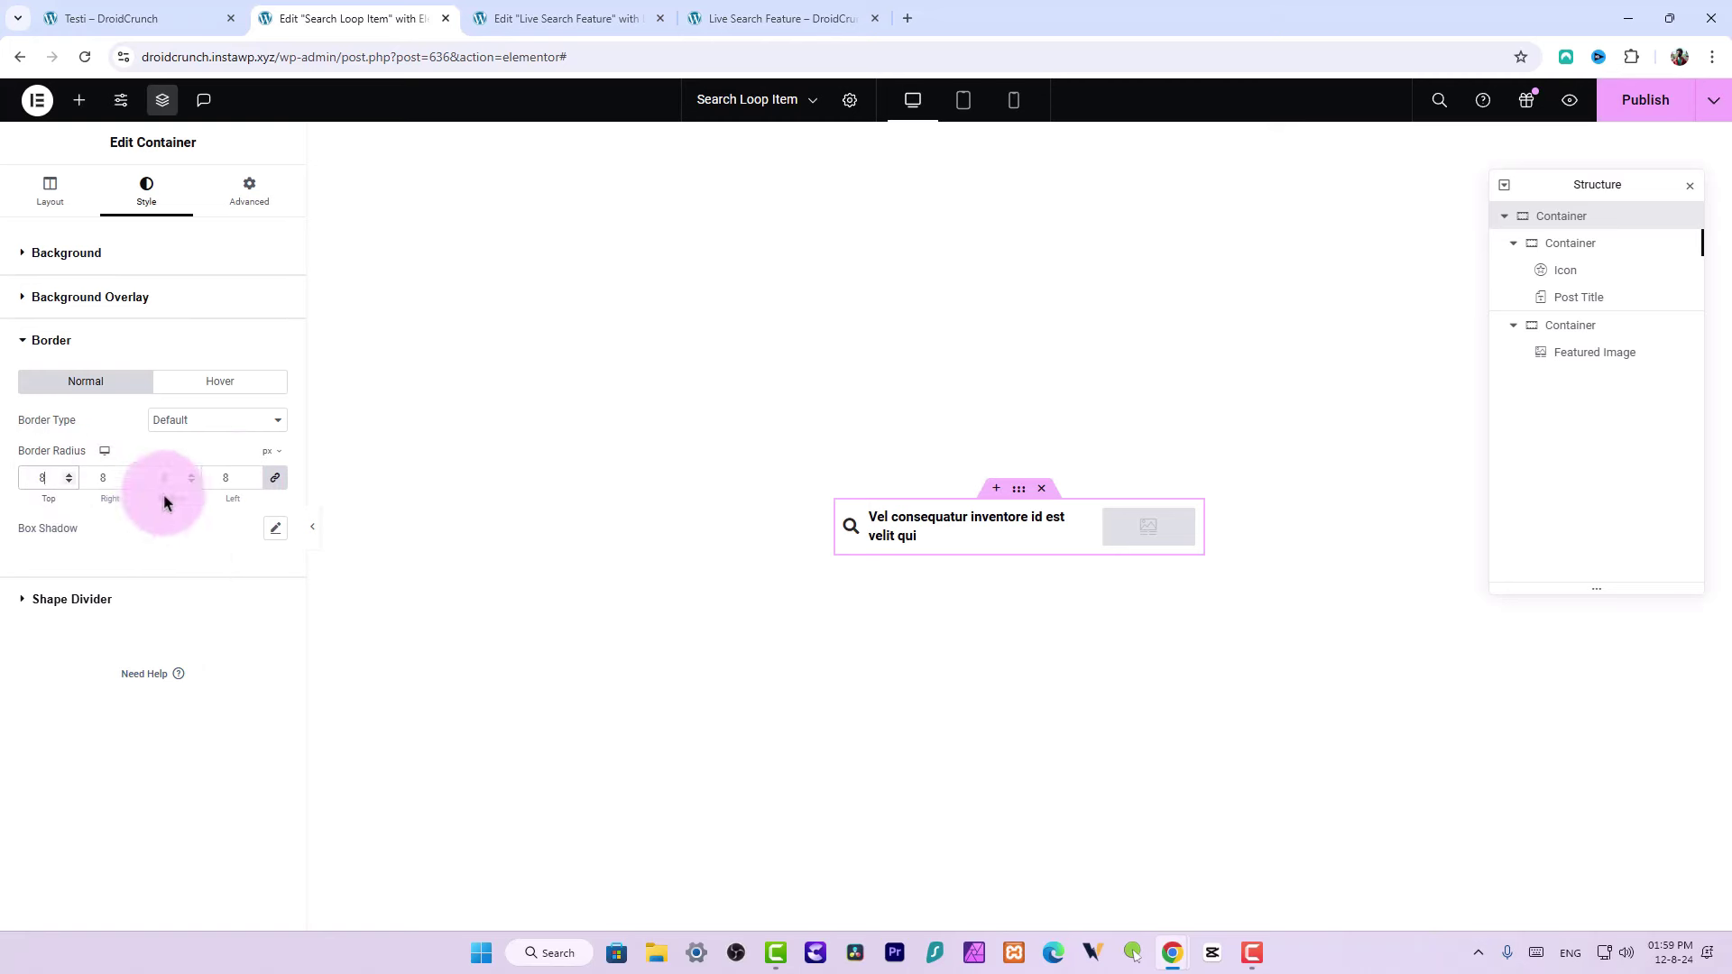
left_click(1651, 101)
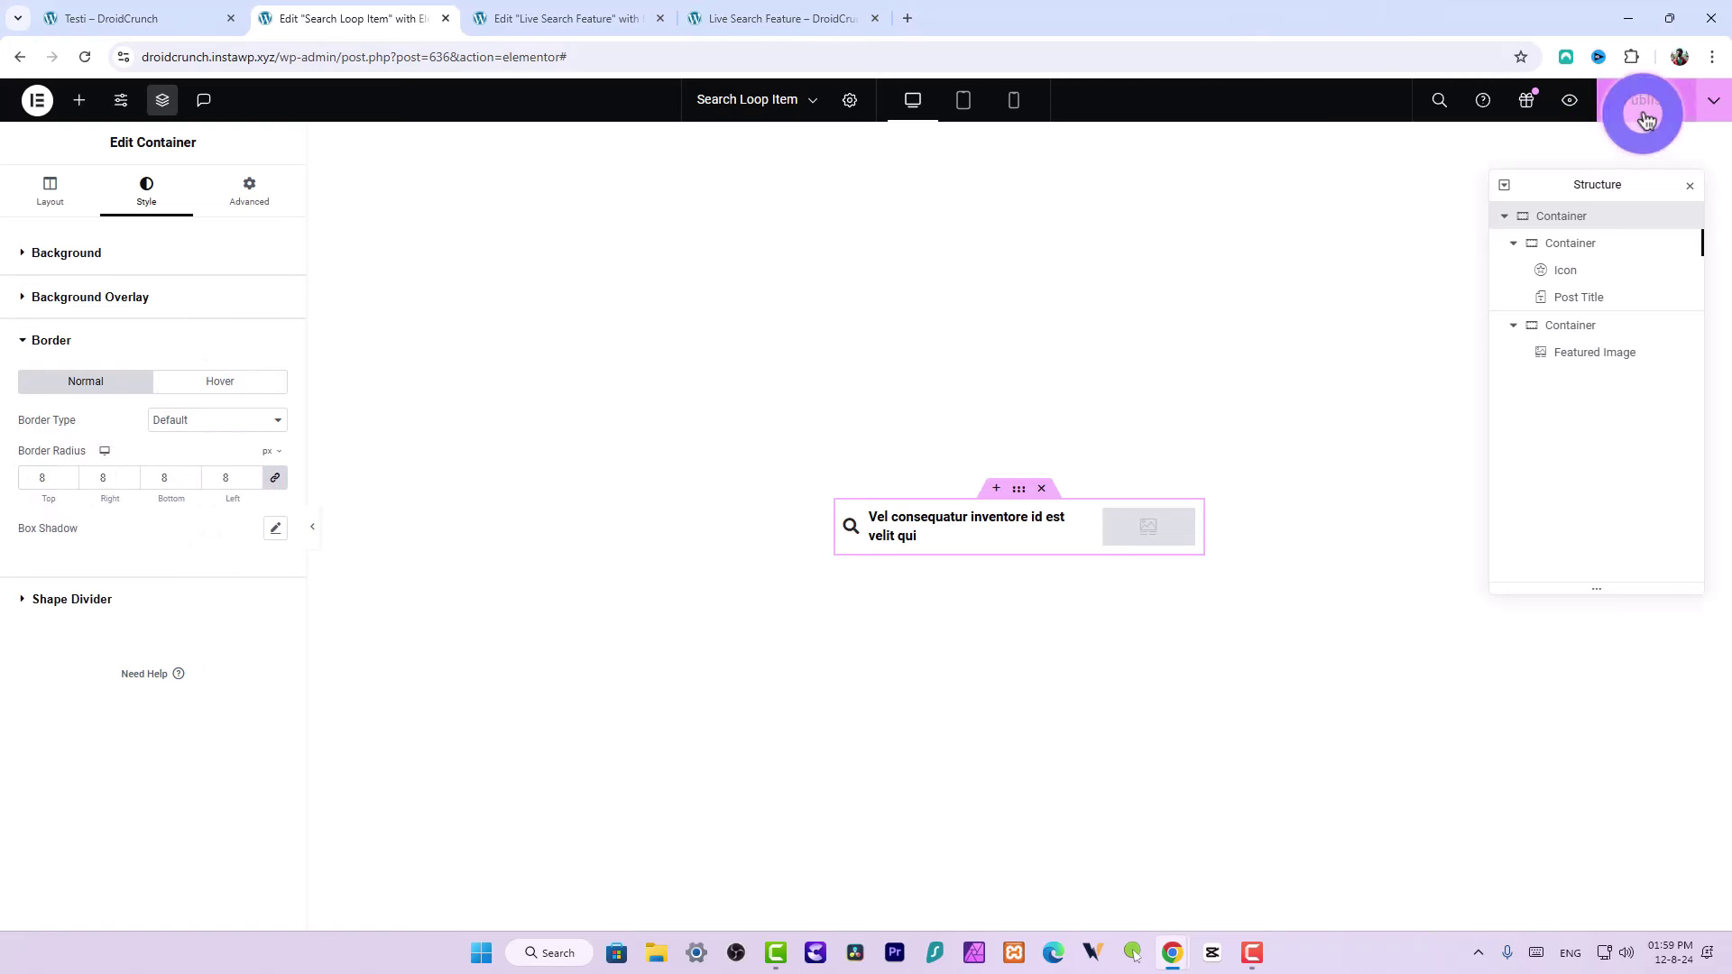
Set the outer container's border hover transition duration to 0.4 seconds and publish the template
left_click(257, 381)
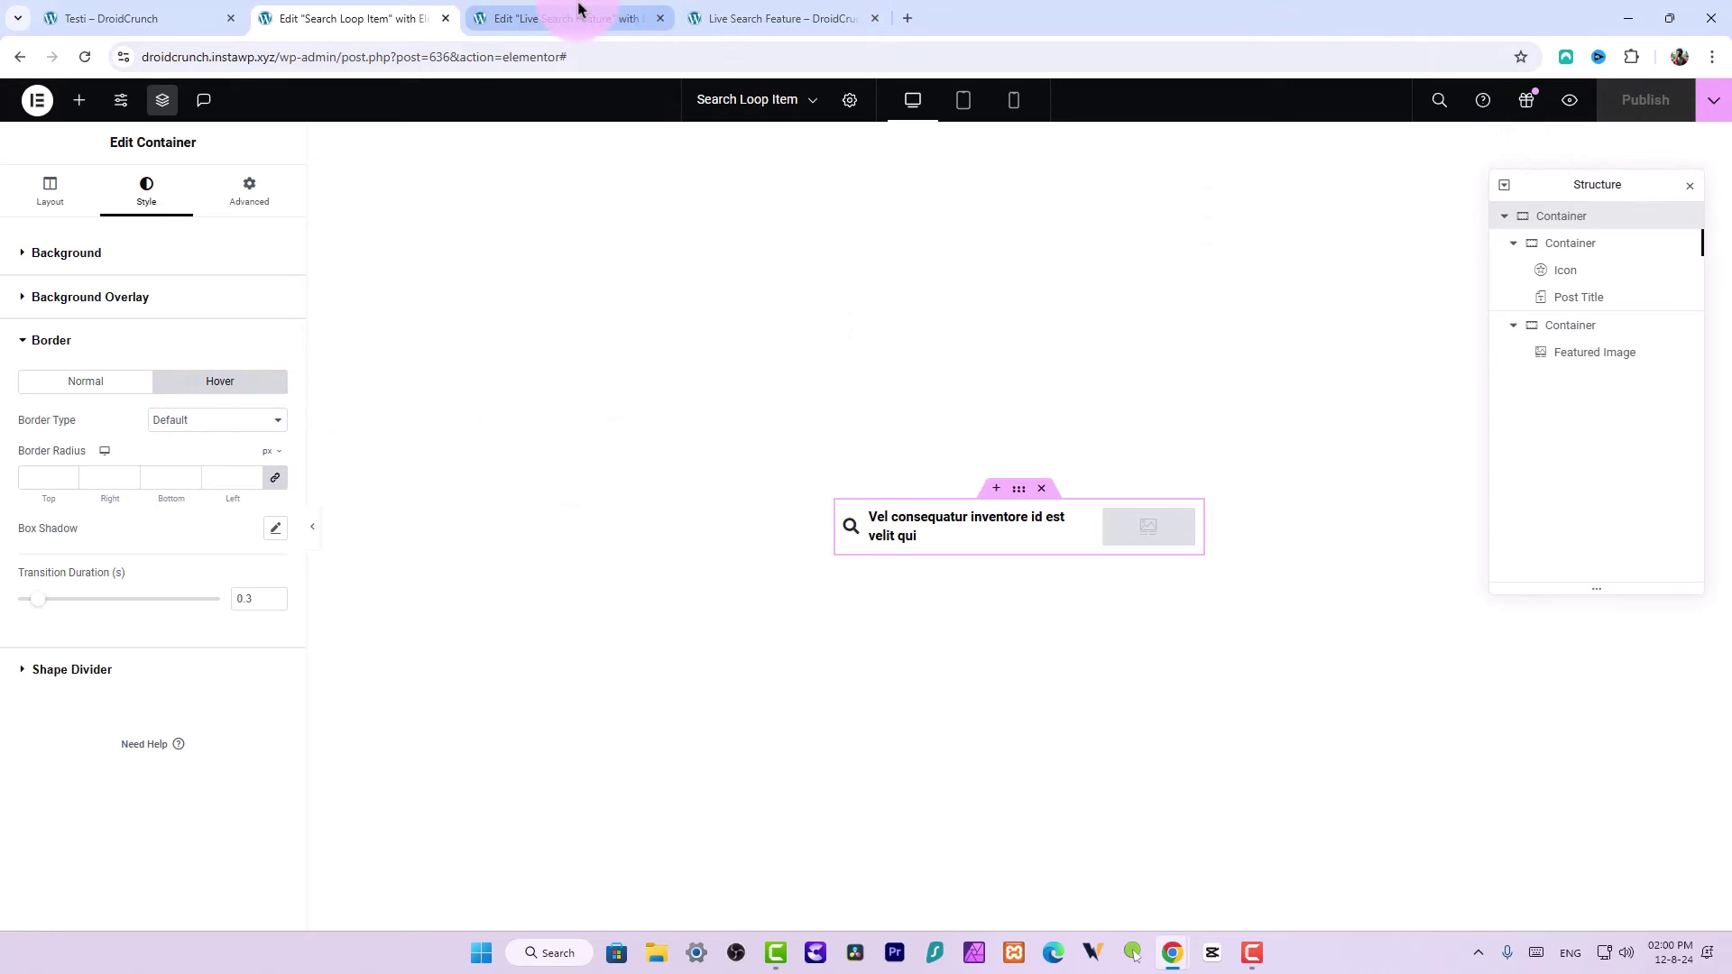
left_click(41, 600)
left_click_drag(40, 600, 45, 599)
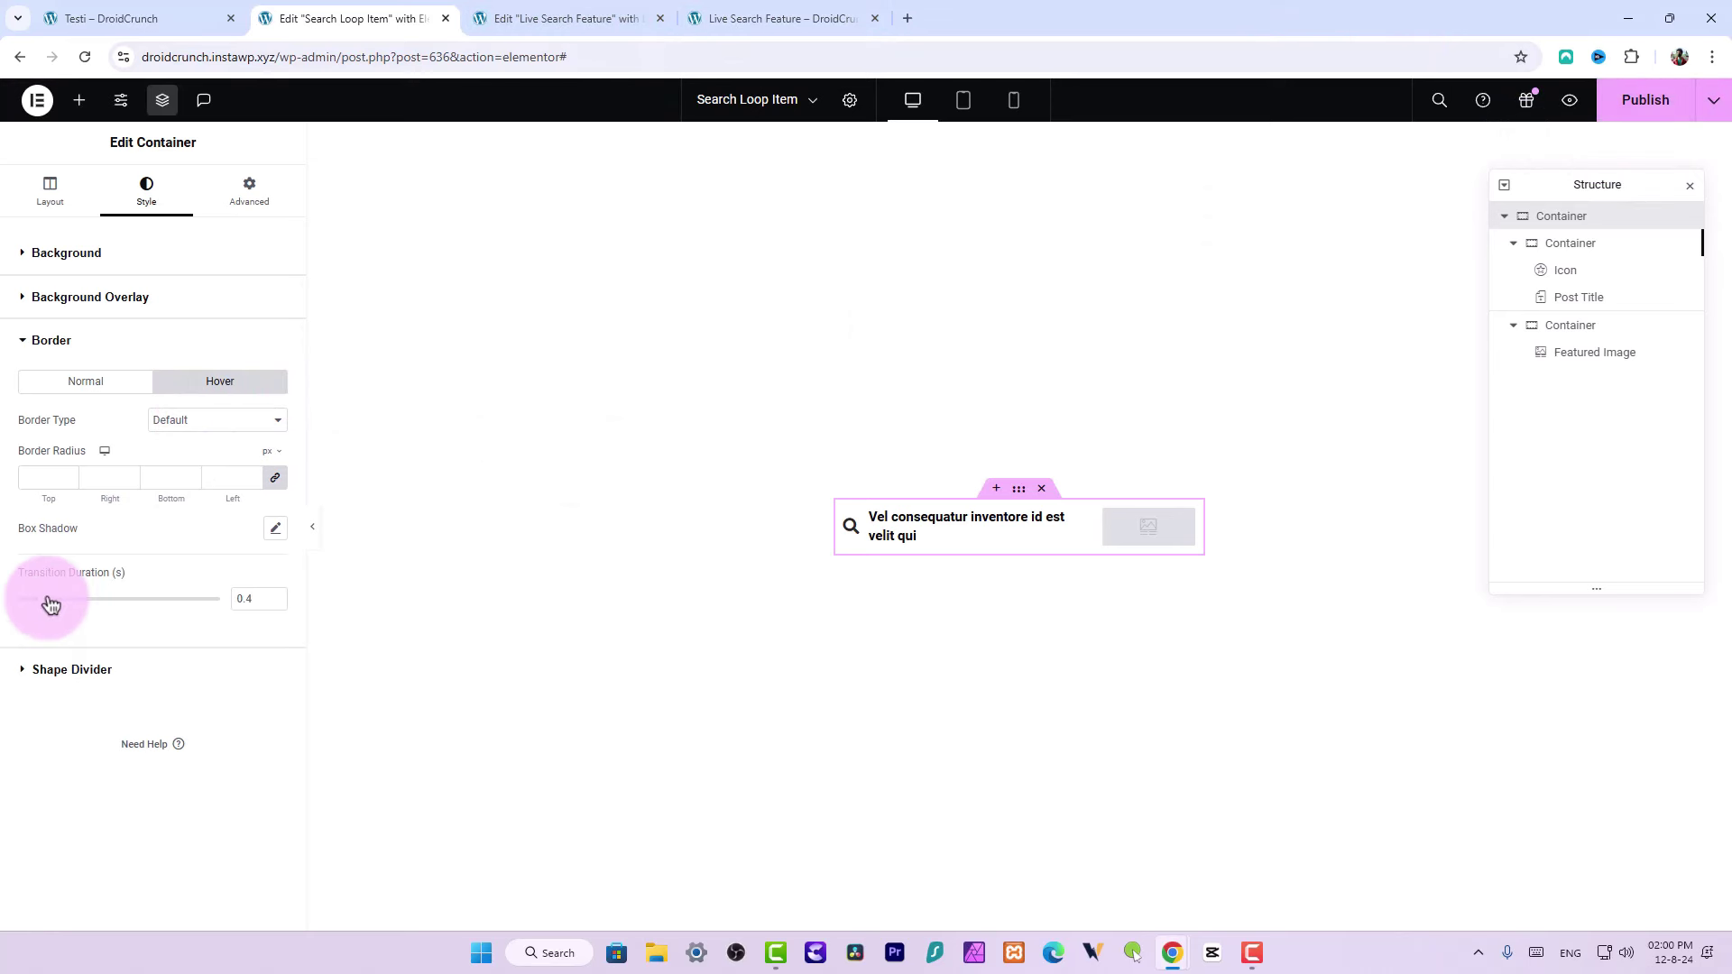
left_click(1654, 97)
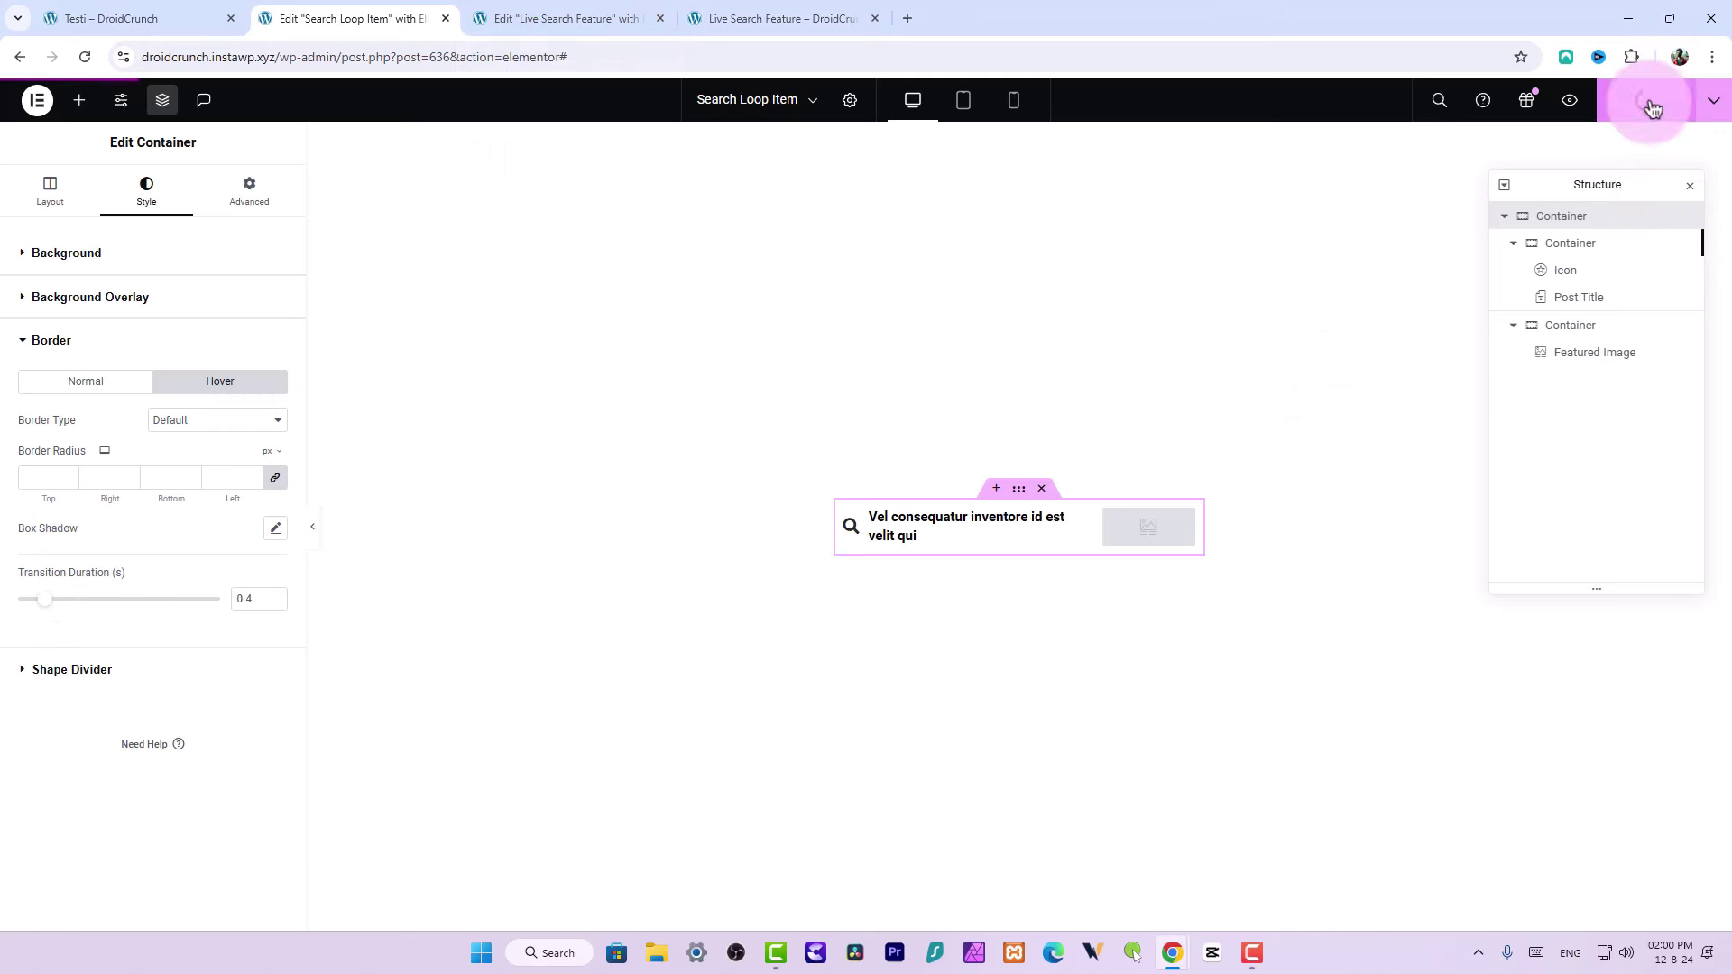
Clear the outer container's border hover transition duration and publish the Search Loop Item template again
left_click(812, 477)
left_click(251, 606)
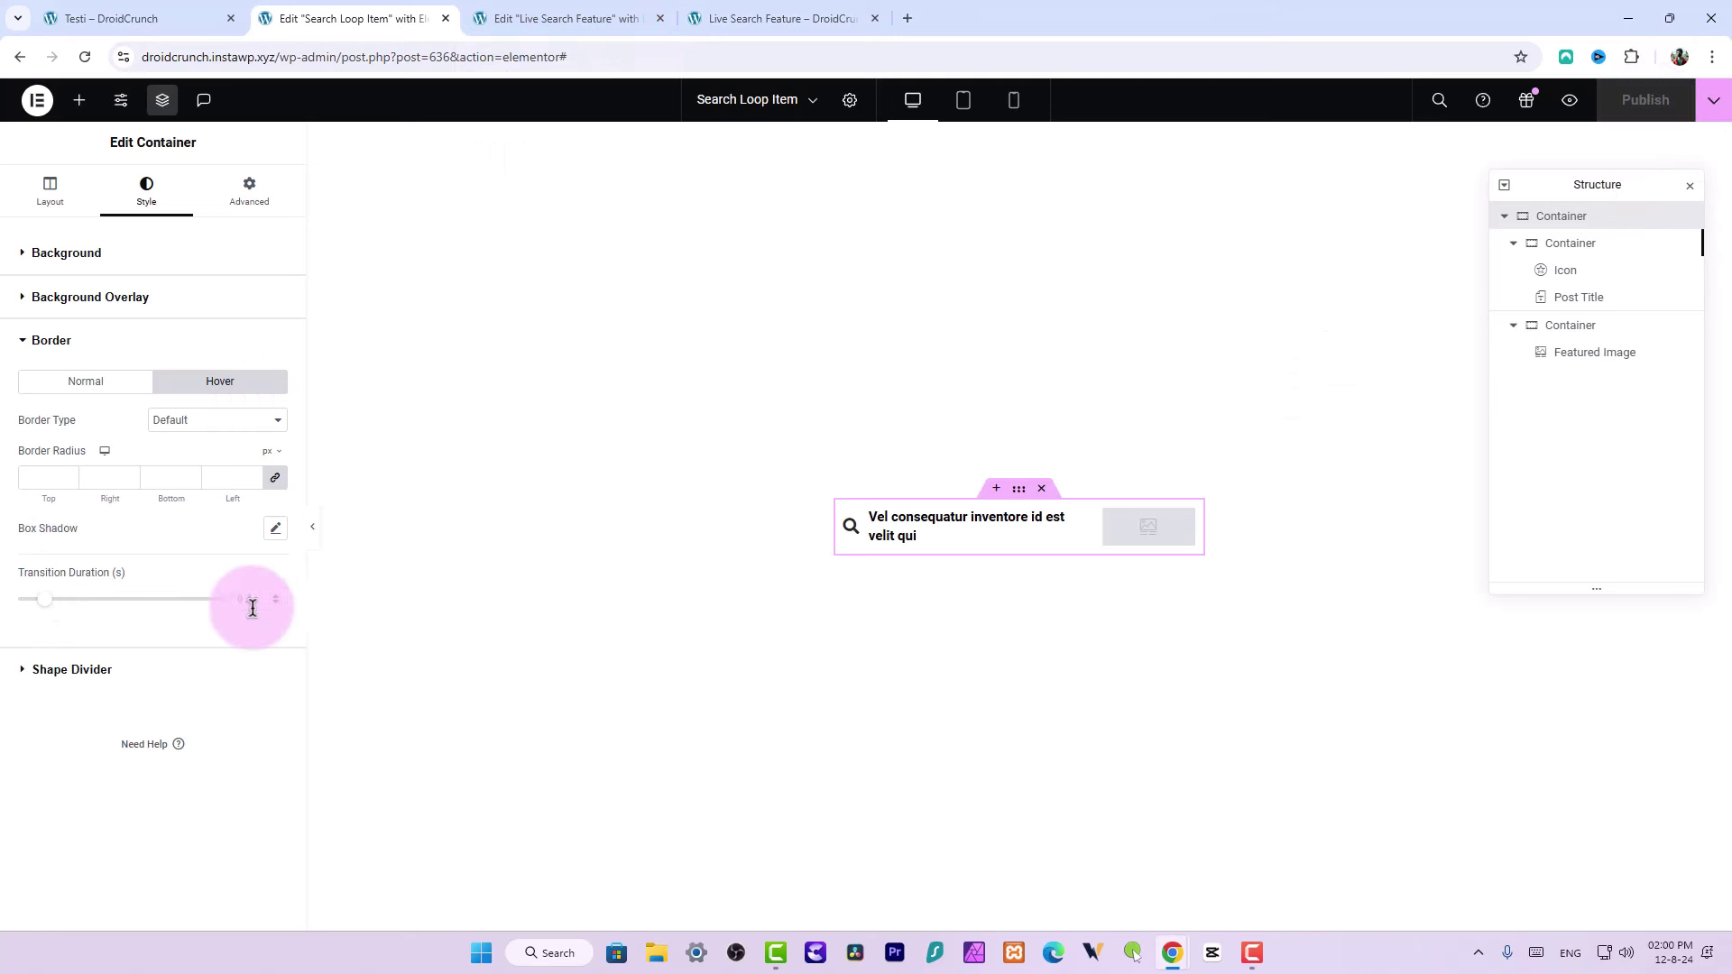
left_click_drag(254, 600, 223, 602)
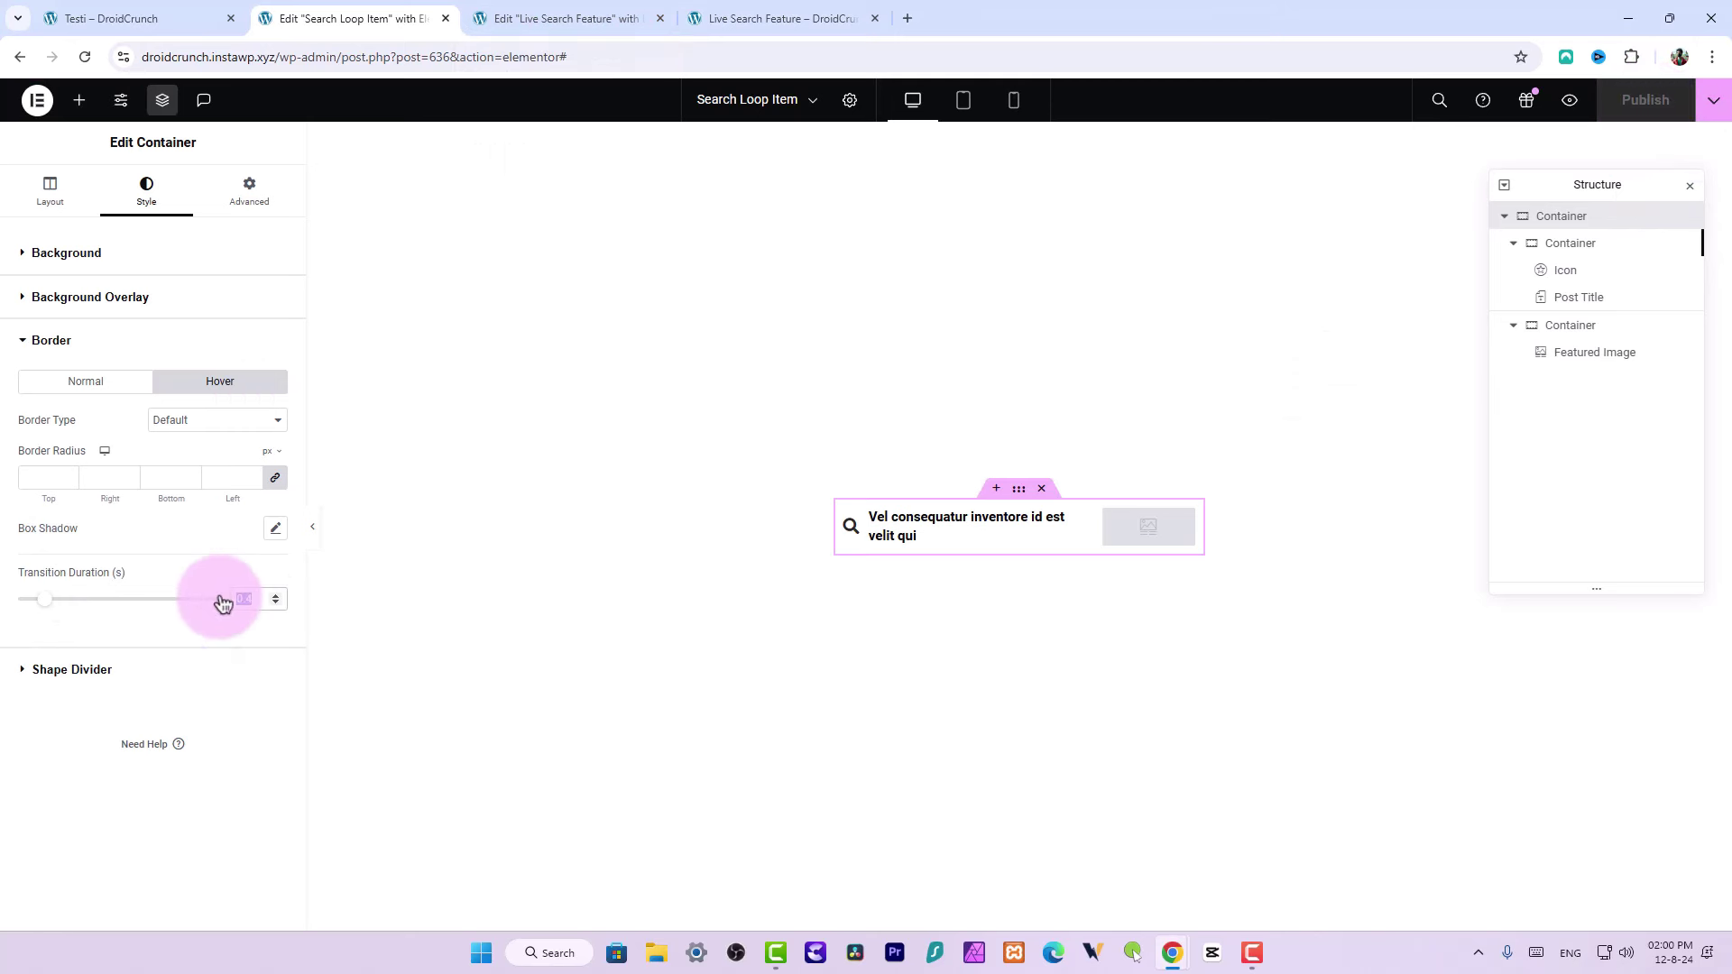
key("BackSpace")
left_click(1651, 98)
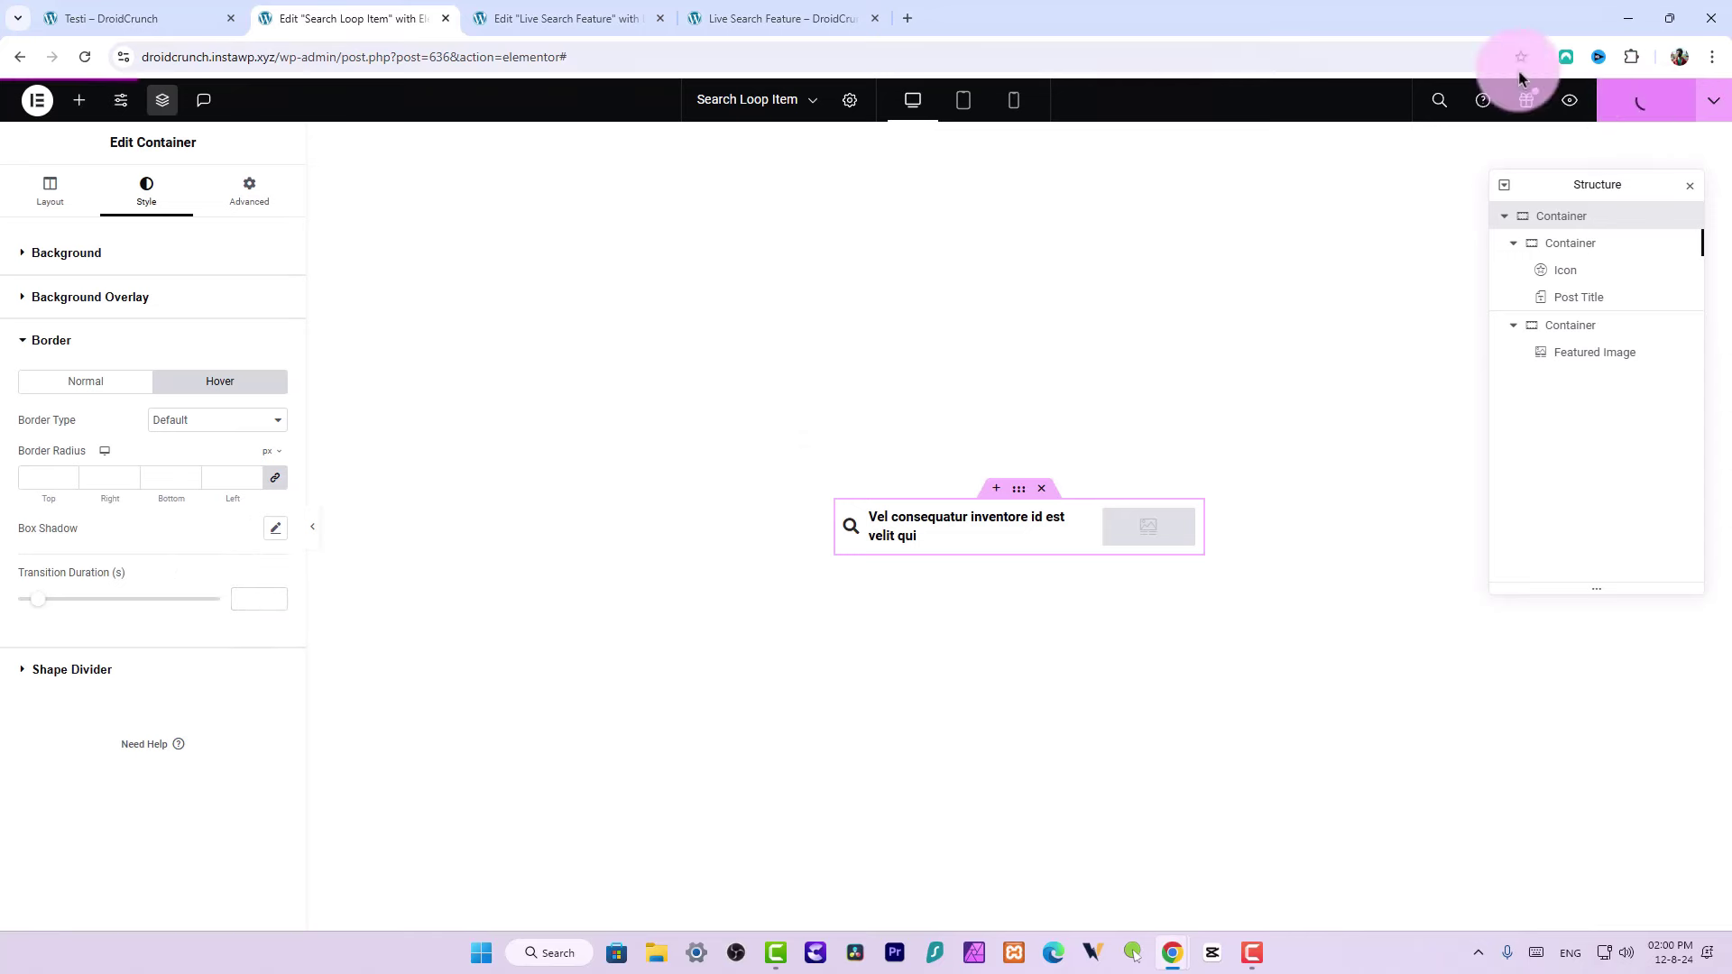
Reload the Live Search Feature page and search for "iste" to check the rounded corners and hover effect of the result items
left_click(793, 18)
right_click(803, 20)
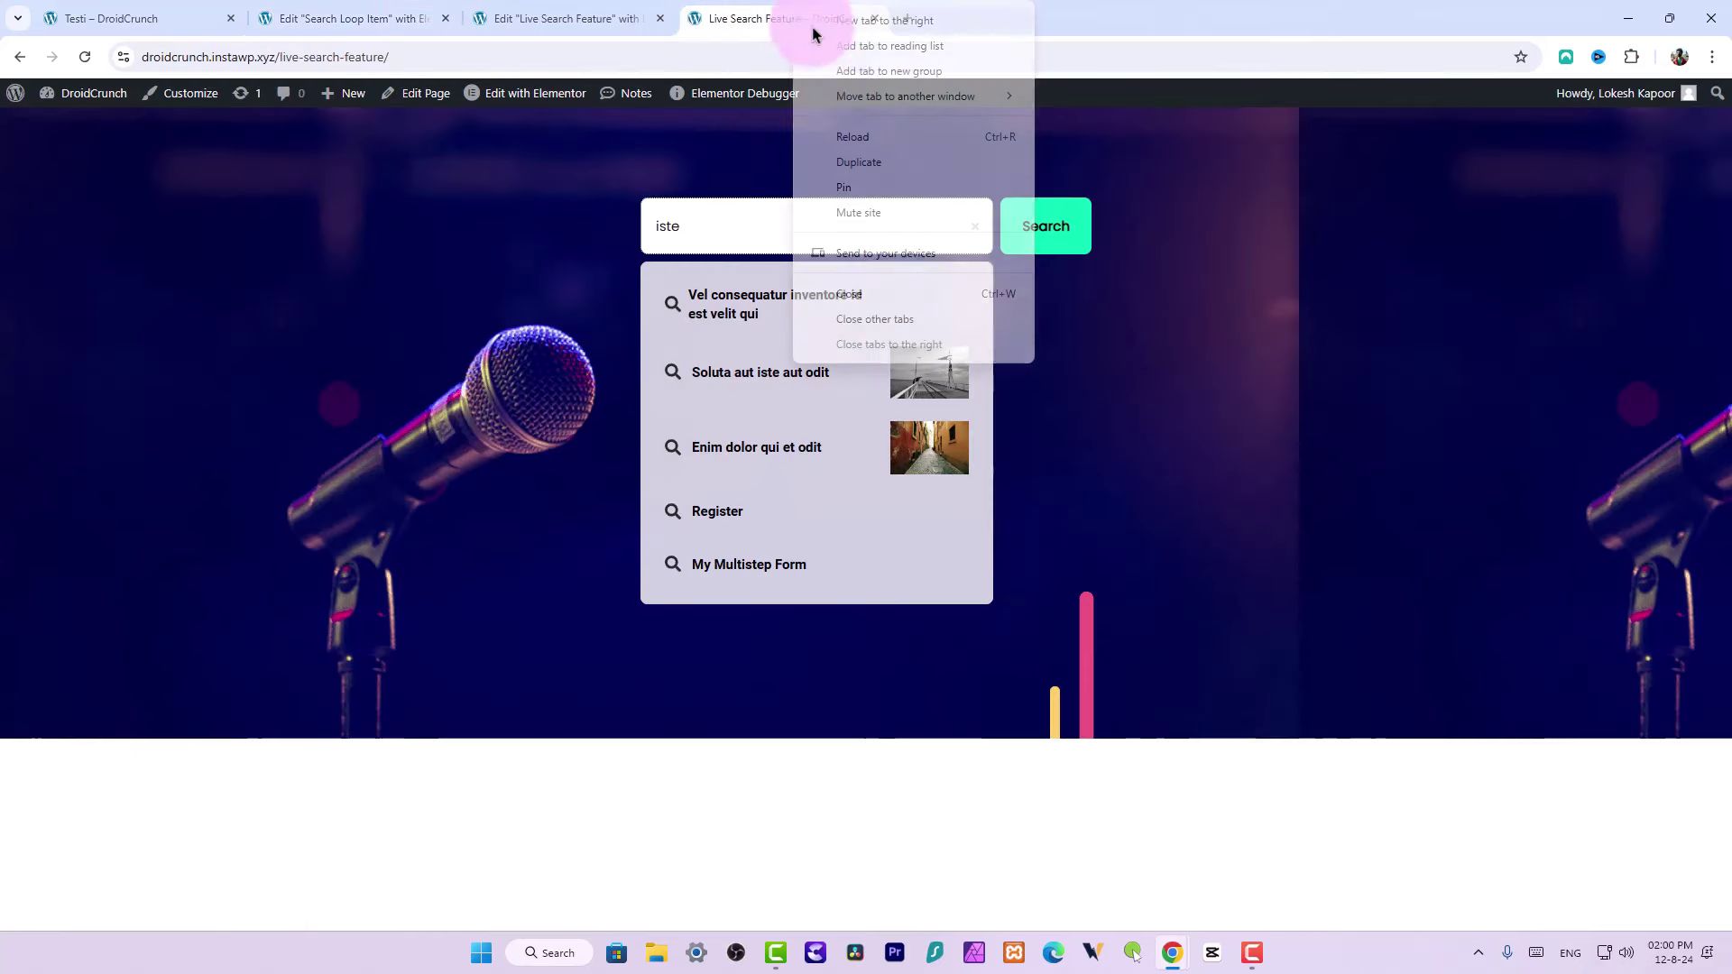
left_click(868, 136)
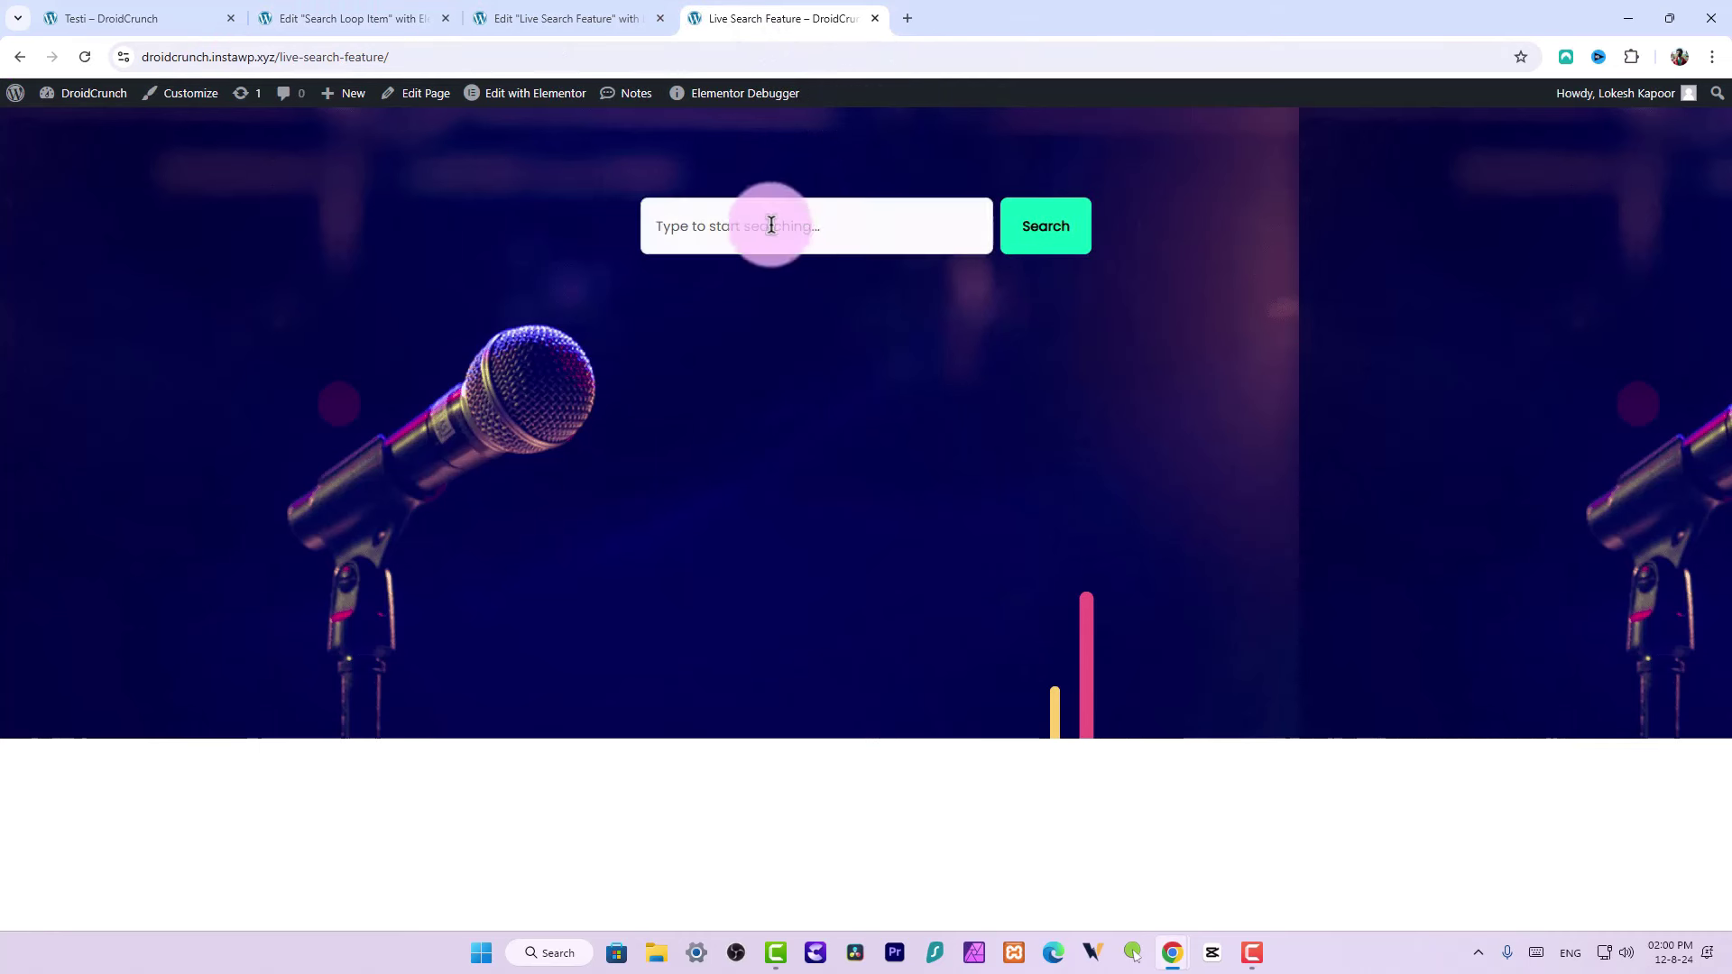
left_click(771, 225)
type("iste")
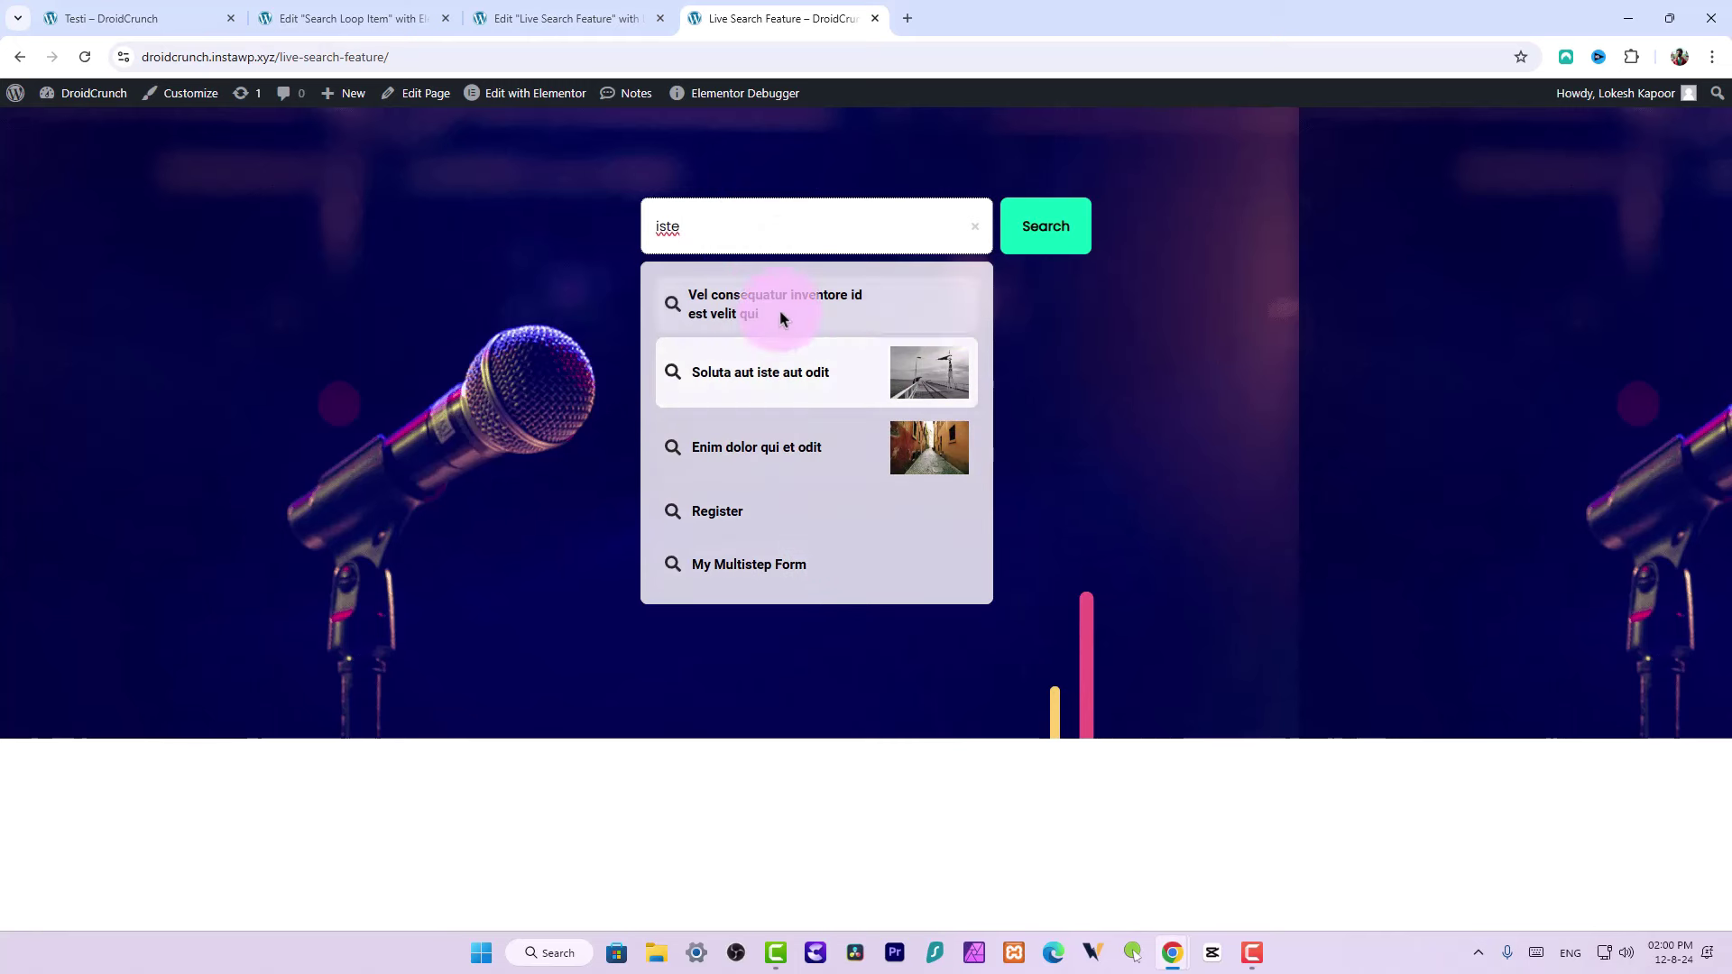
left_click(1166, 373)
left_click(757, 226)
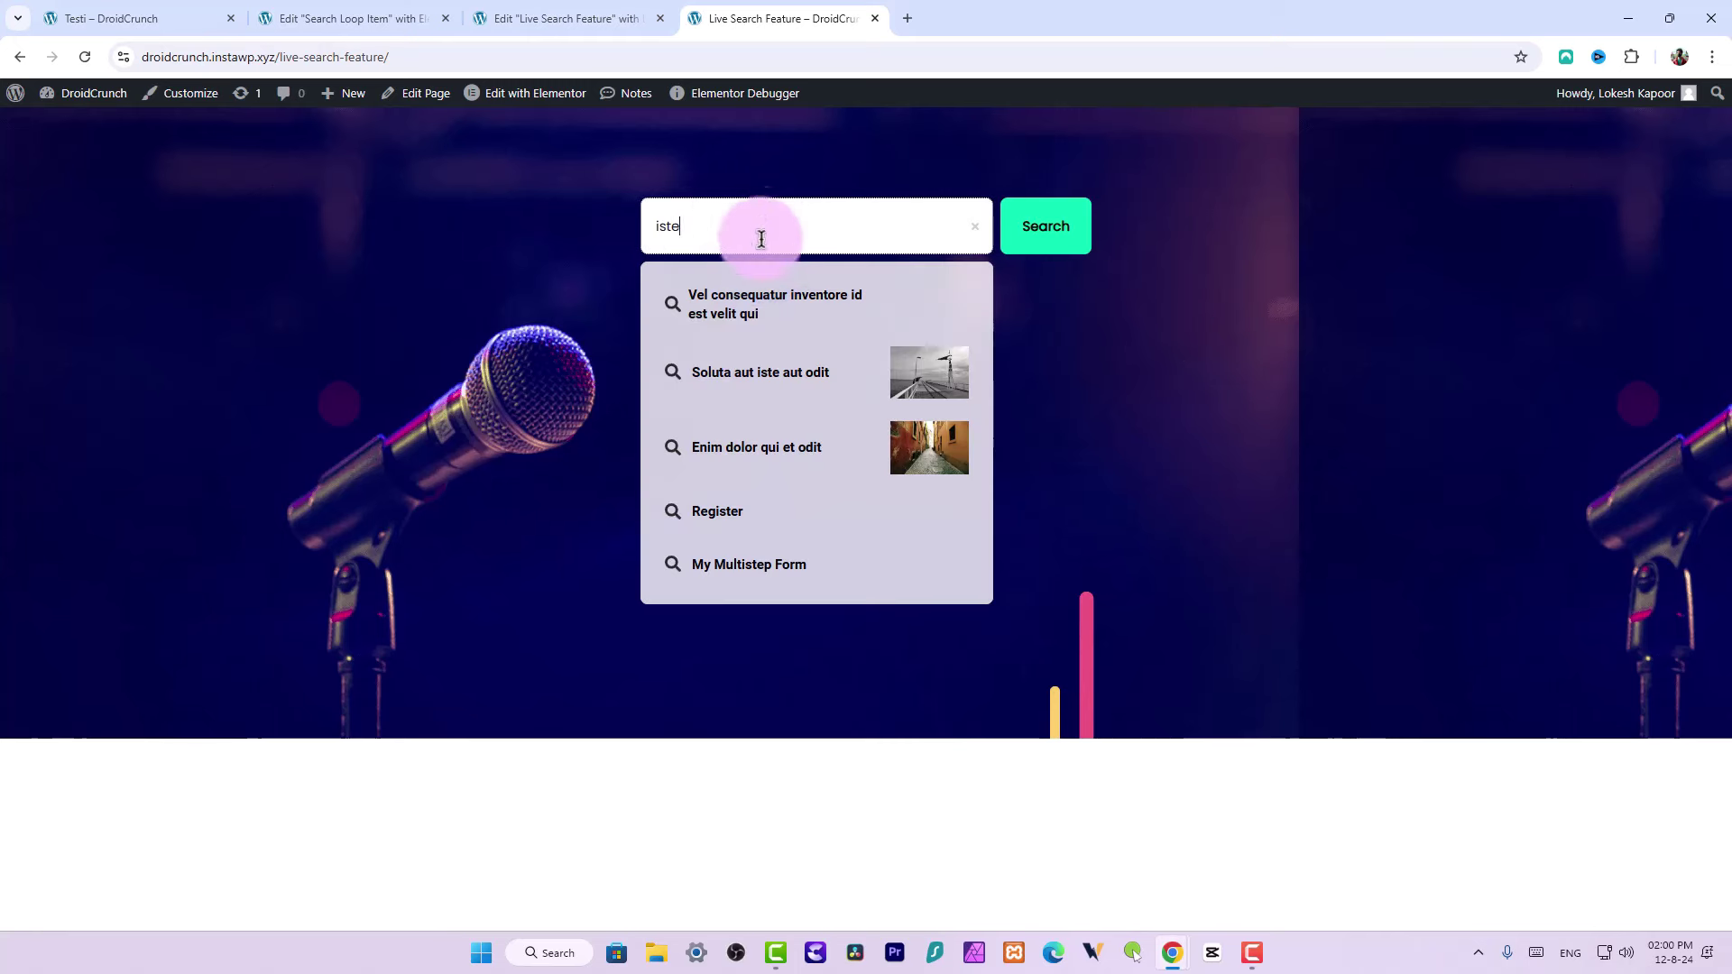
Review the Post Title's link setting in the Search Loop Item template and return to the live page's search results
left_click(575, 16)
left_click(352, 18)
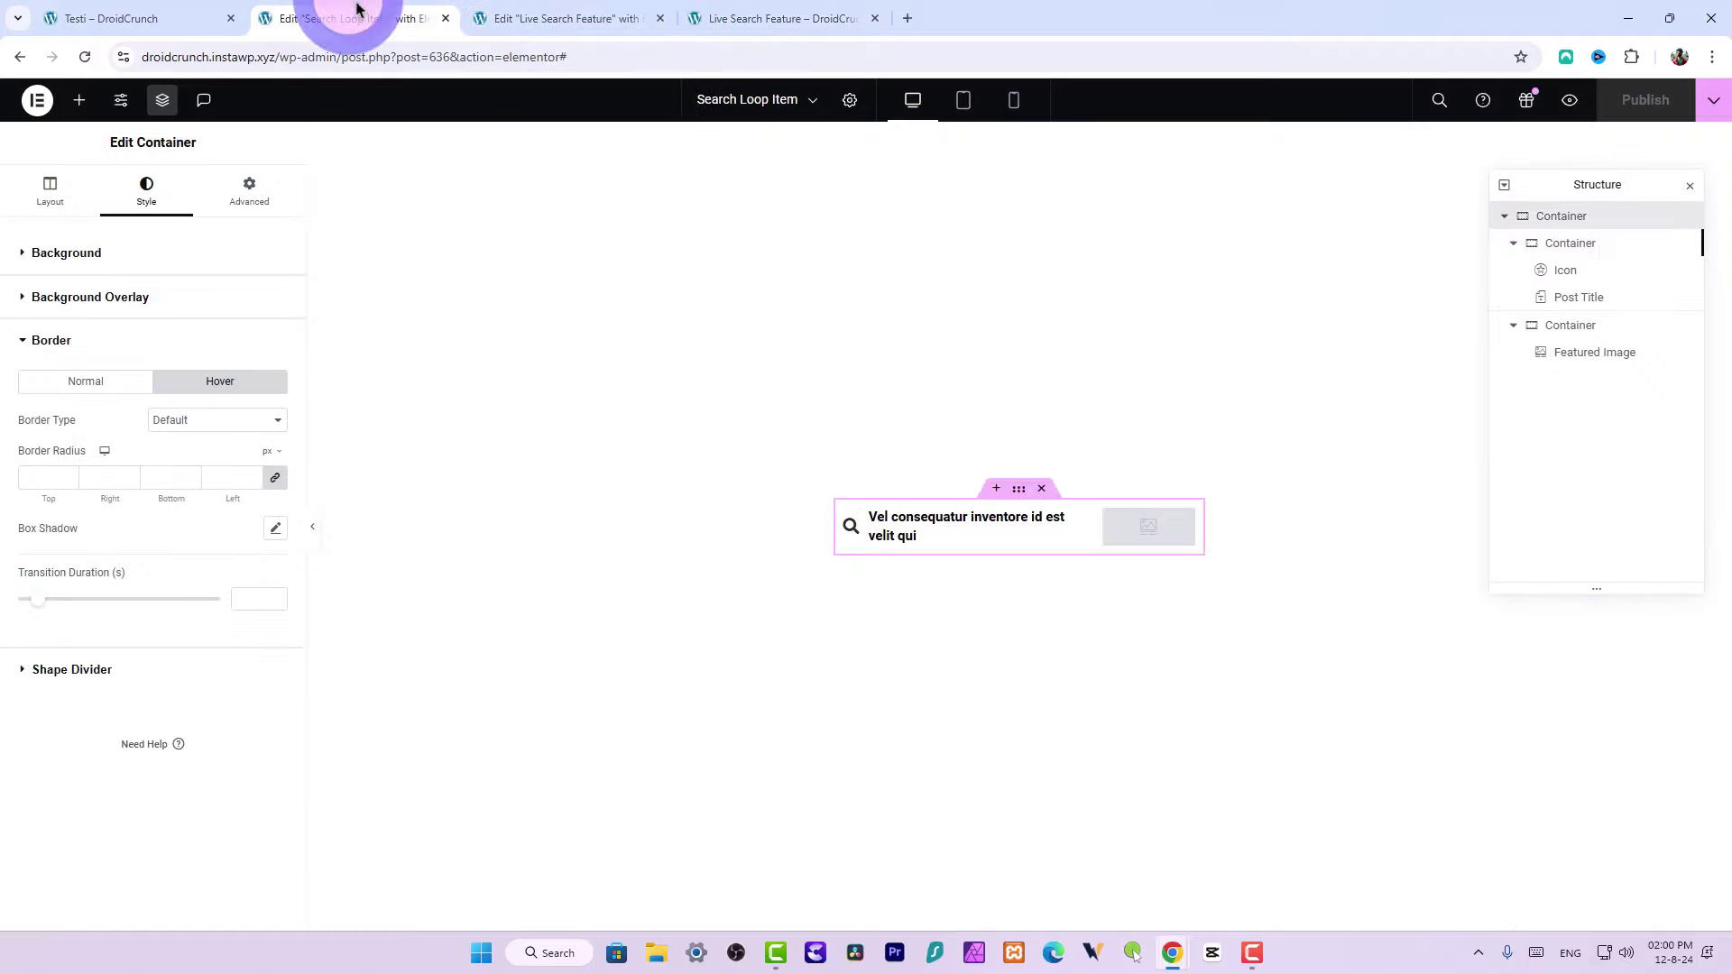
left_click(922, 523)
left_click(85, 377)
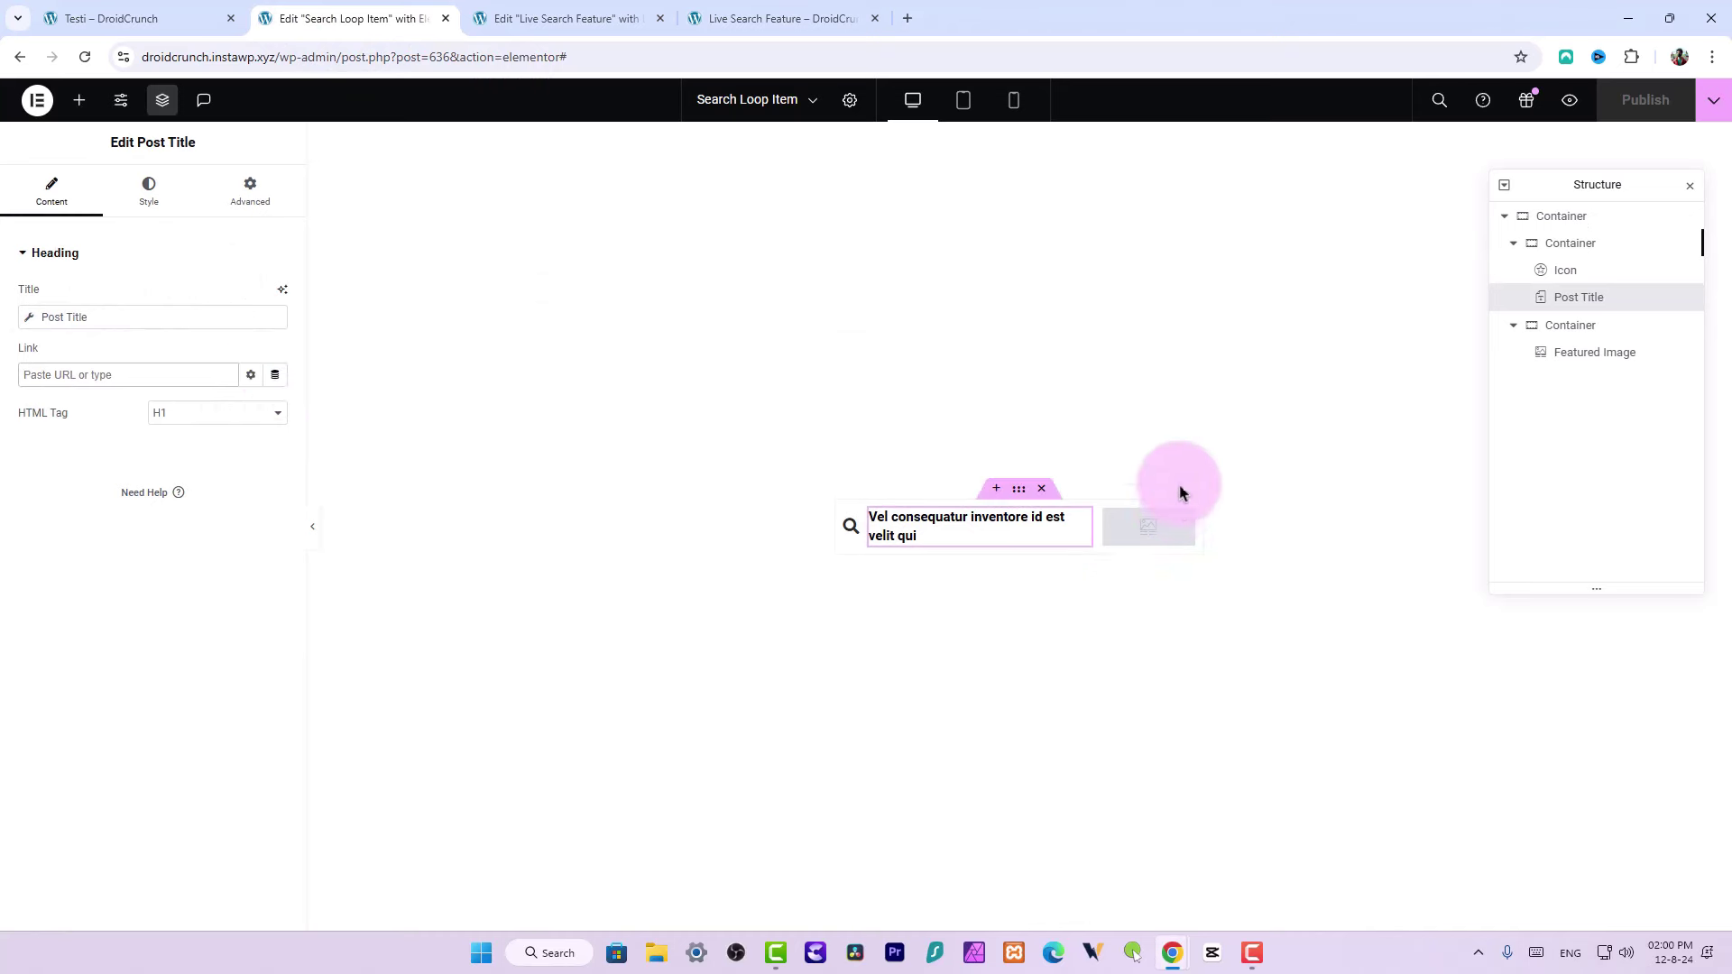
left_click(772, 18)
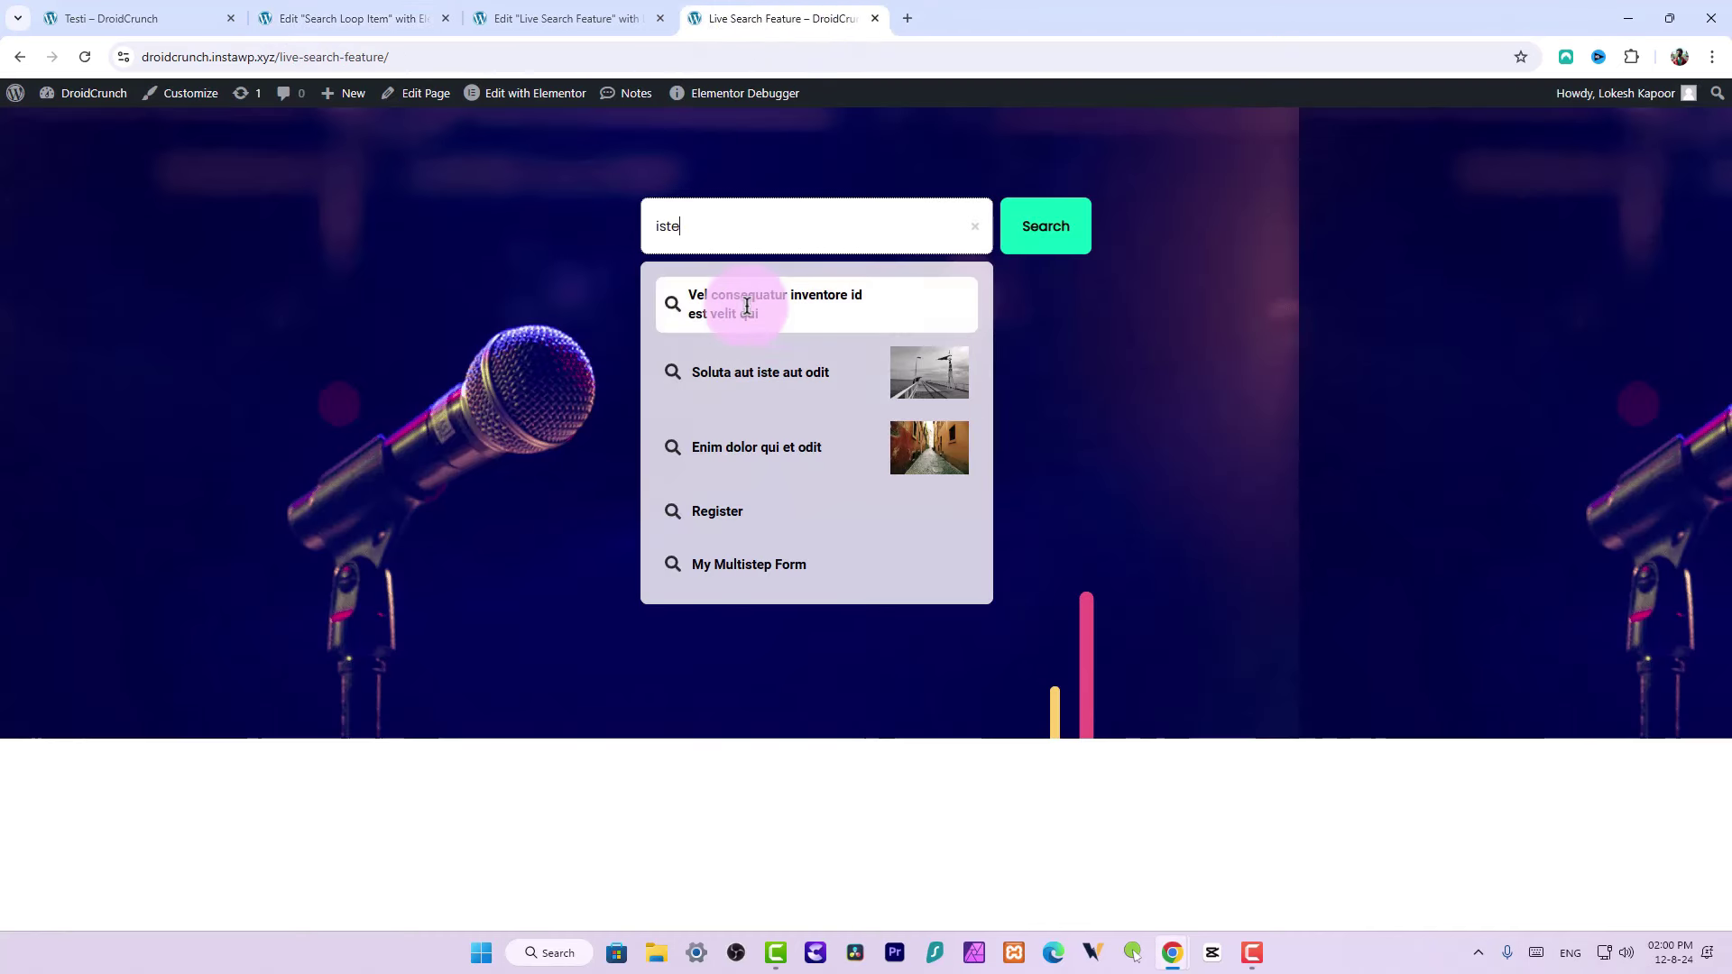